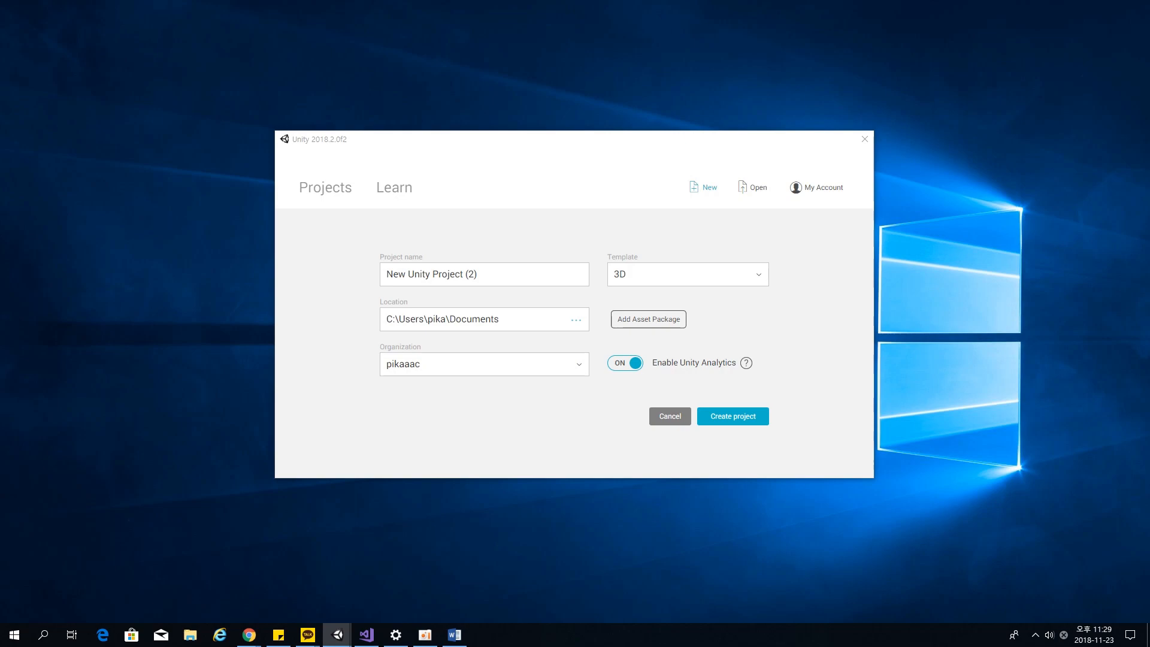
Test-play ShootingScene of the WhatIWantToDo project in an enlarged Game view, shooting at the flying targets, and stop the run.
left_click_drag(1149, 303, 580, 2)
left_click(552, 37)
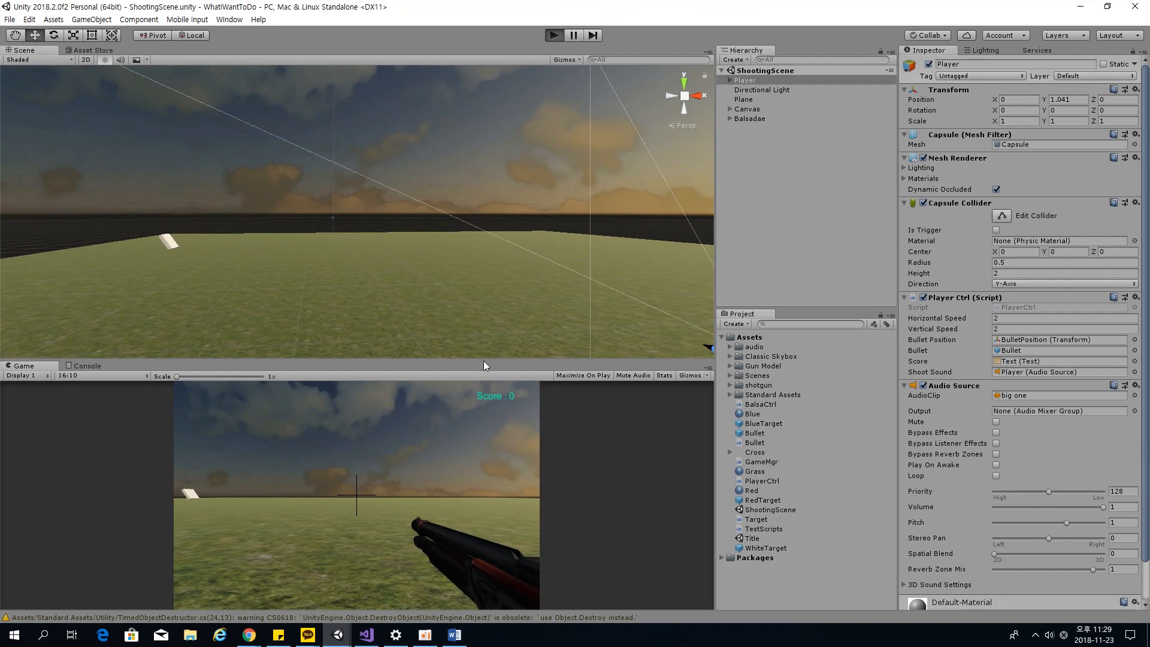
left_click_drag(486, 361, 467, 179)
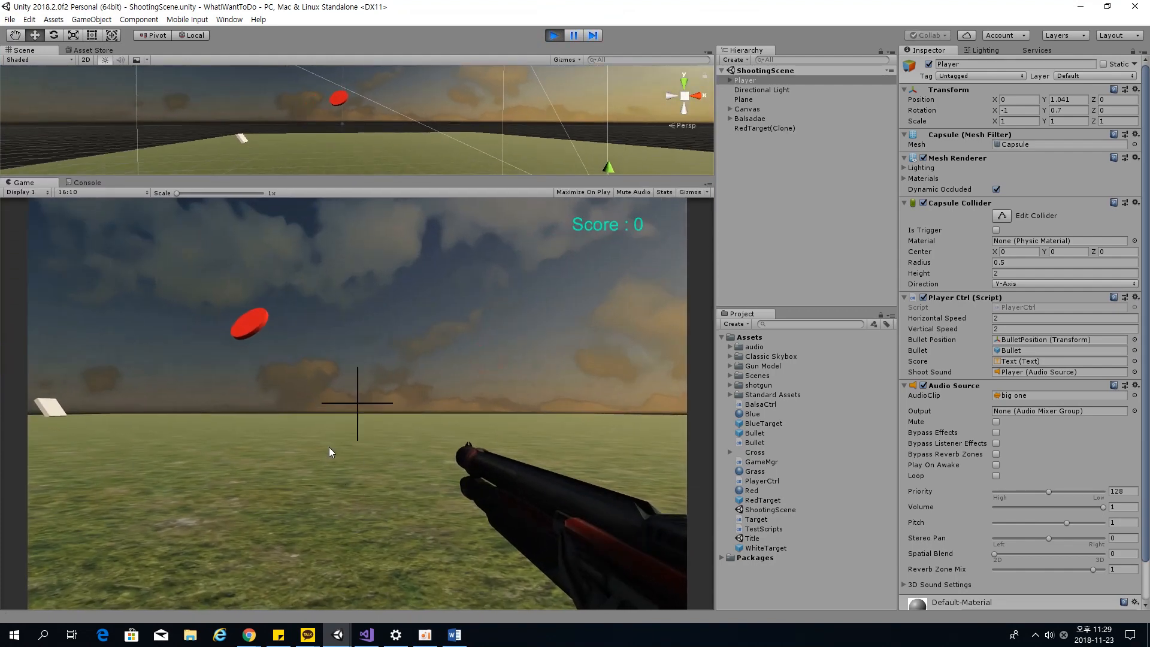
left_click(407, 377)
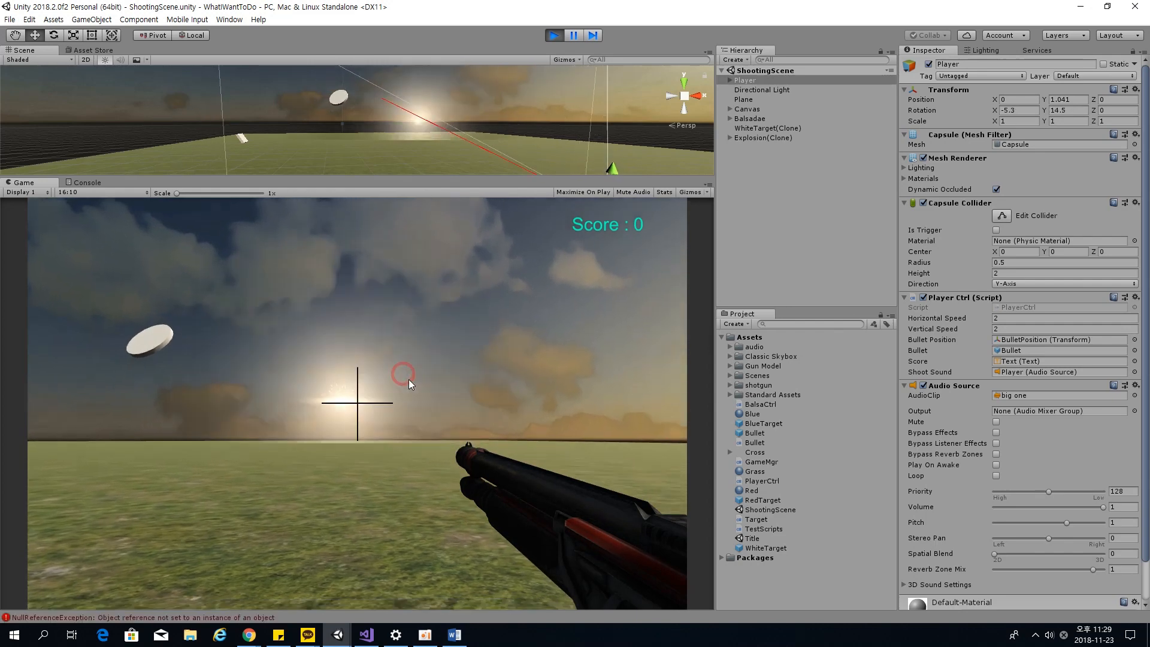
left_click(228, 350)
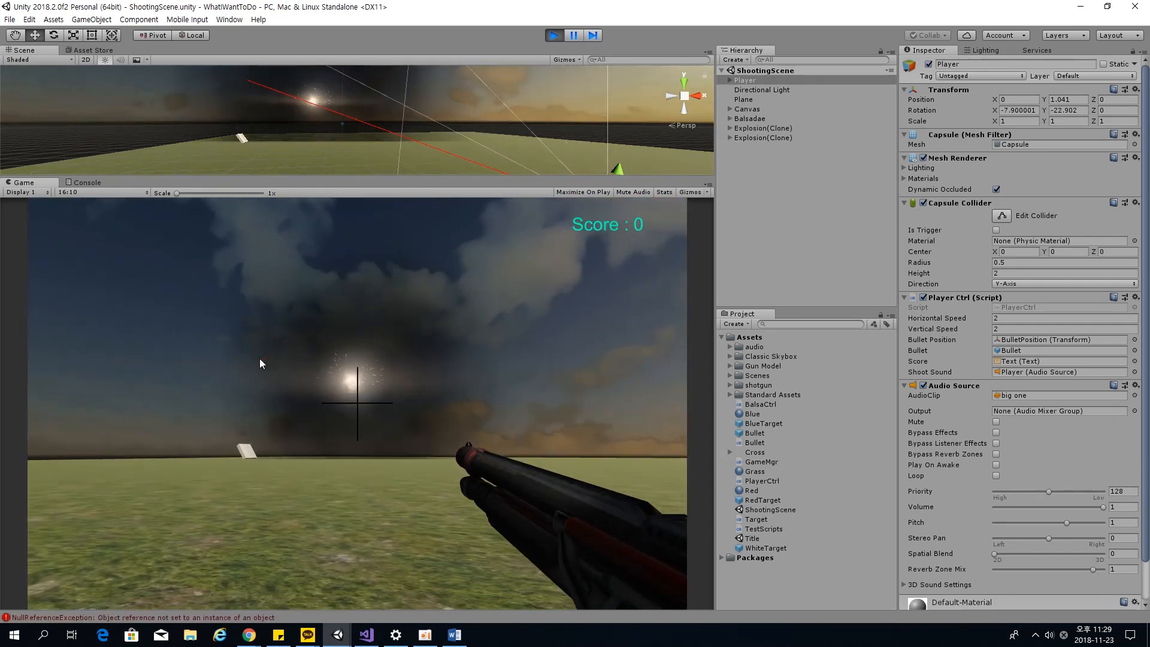
left_click(554, 34)
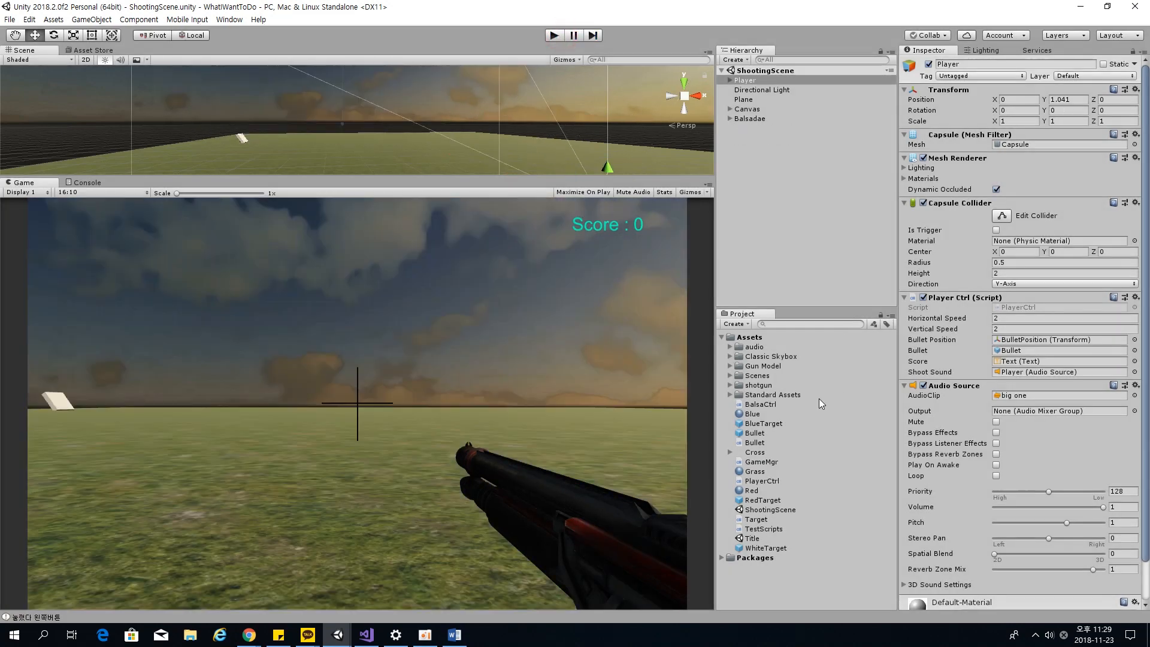
Open the Title scene and test-play it, starting the game with its Play button and shooting at the flying targets.
double_click(752, 538)
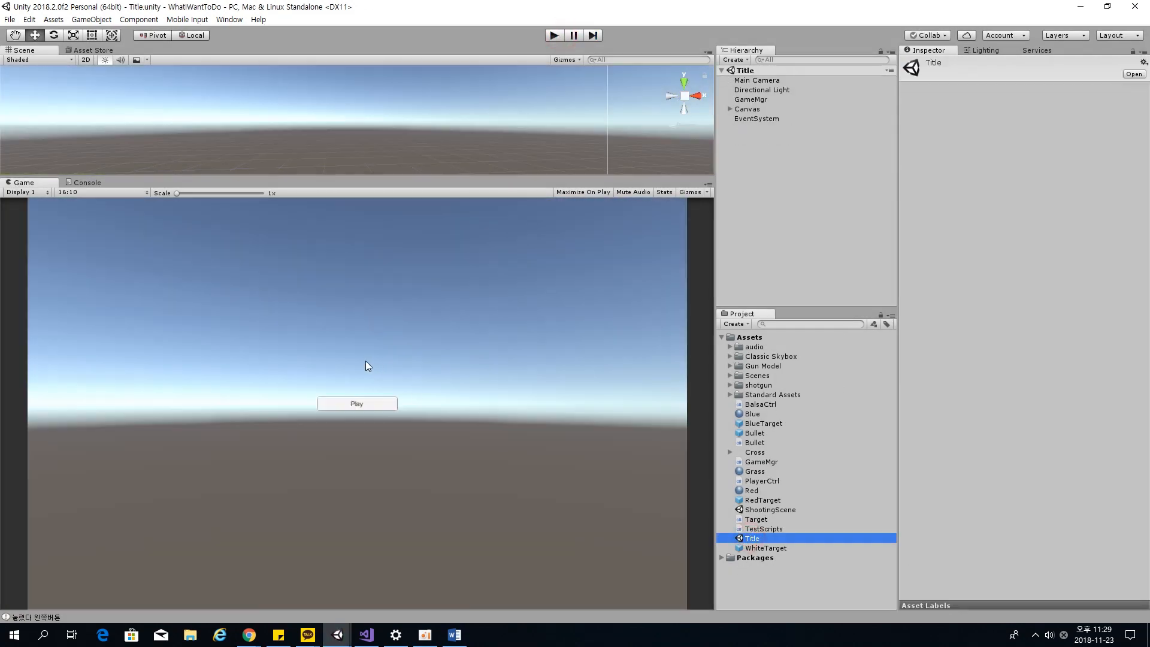
left_click(364, 404)
left_click(557, 36)
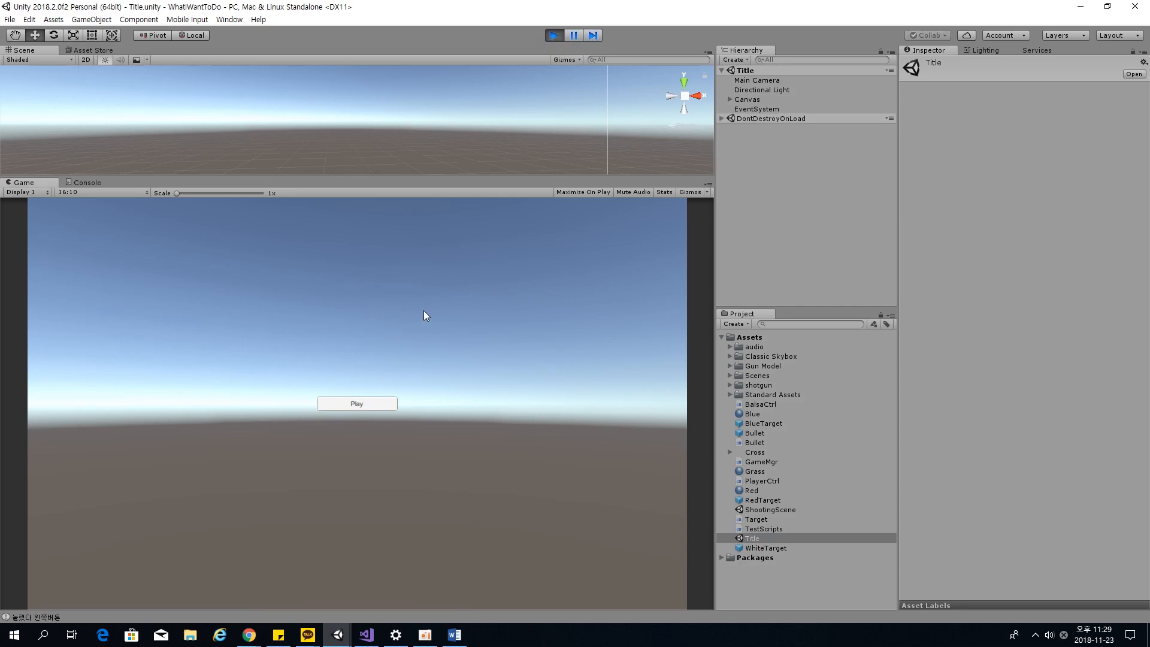
left_click(364, 405)
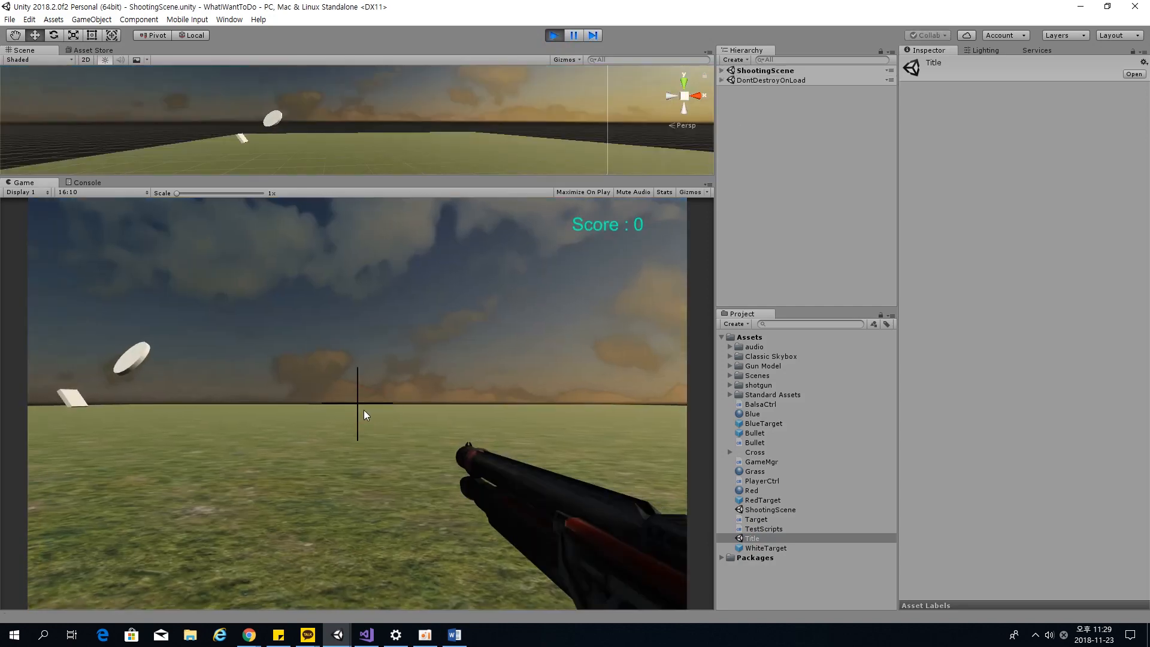
left_click(309, 338)
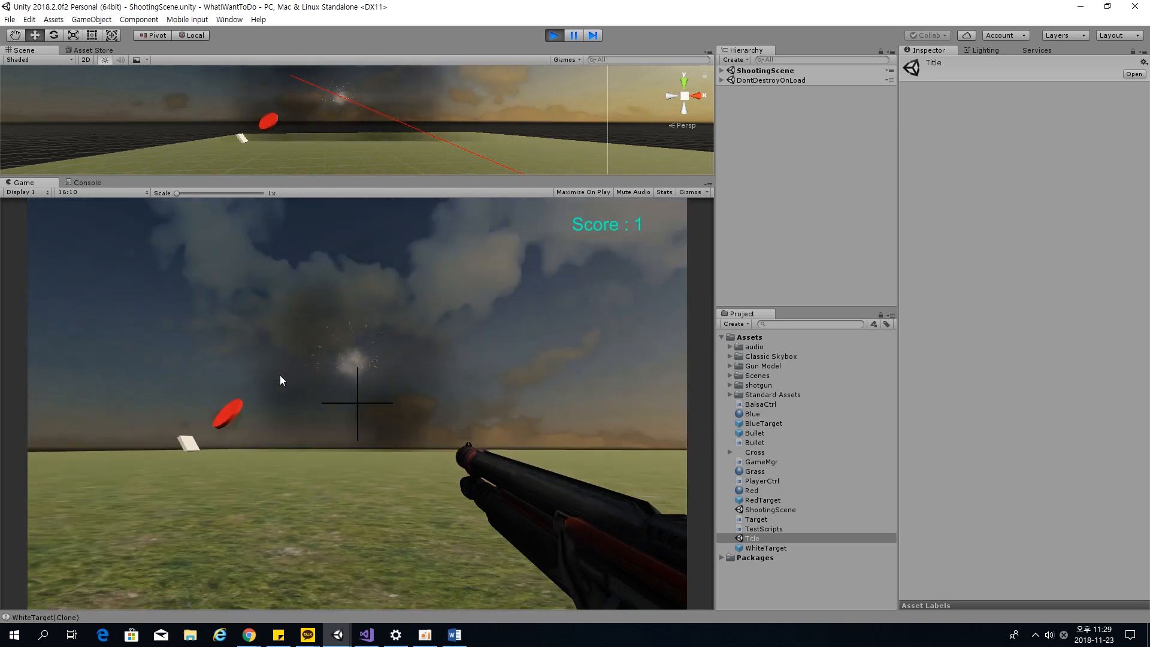
left_click(225, 358)
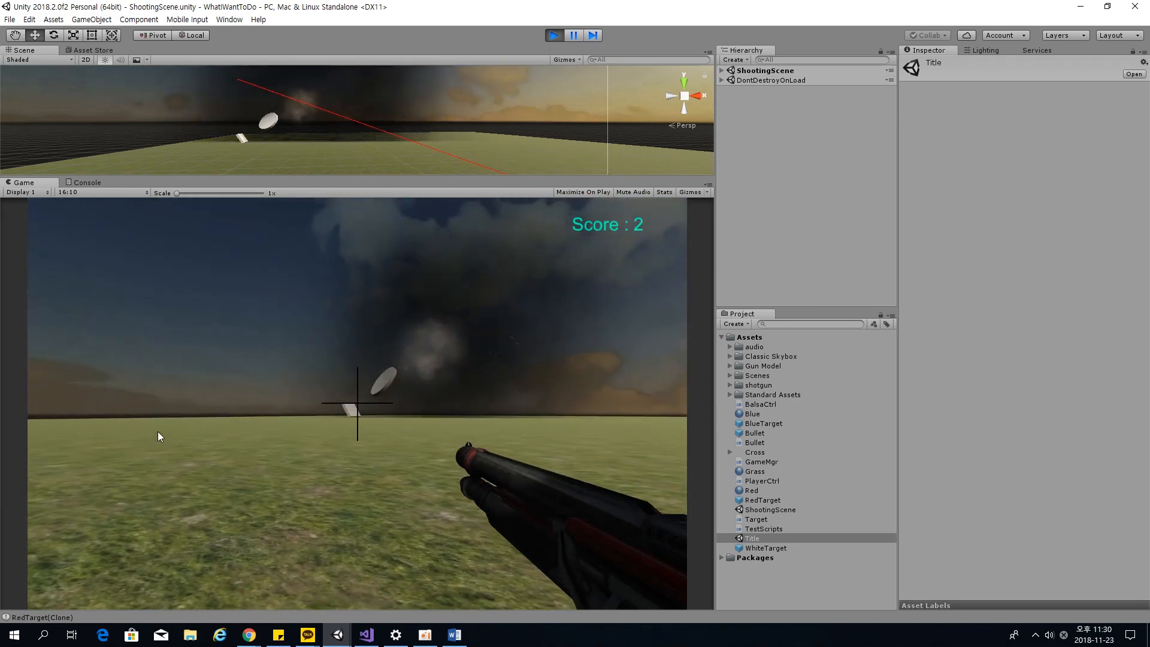
left_click(228, 381)
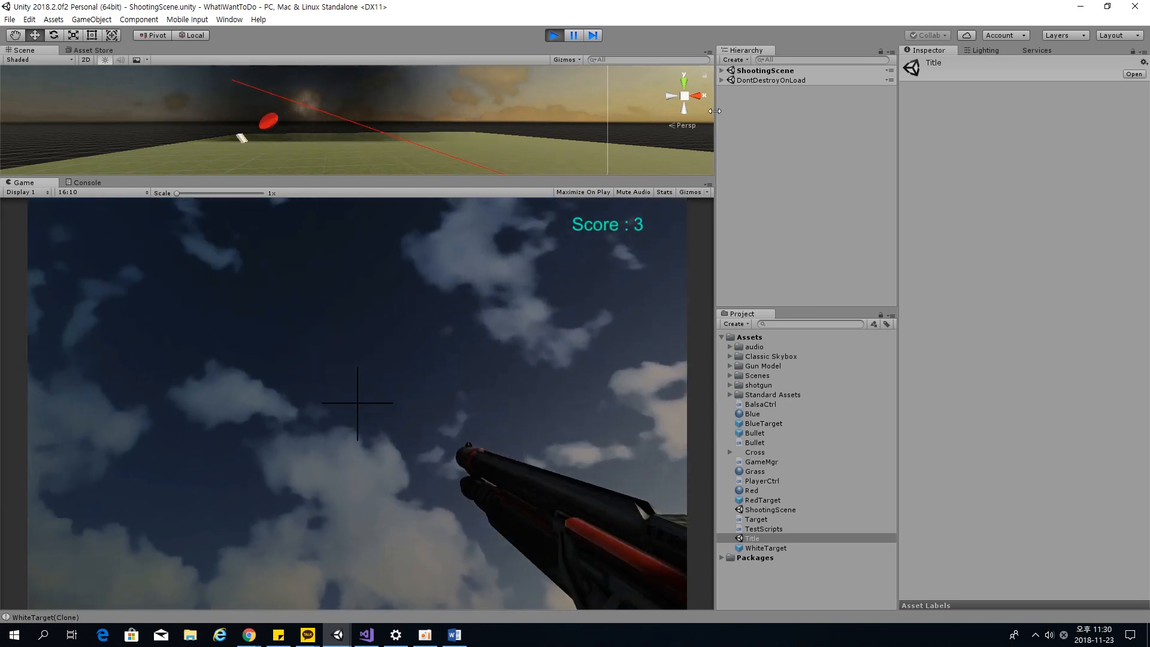
Inspect the GameMgr object under DontDestroyOnLoad in the running game, and stop the run.
left_click(721, 81)
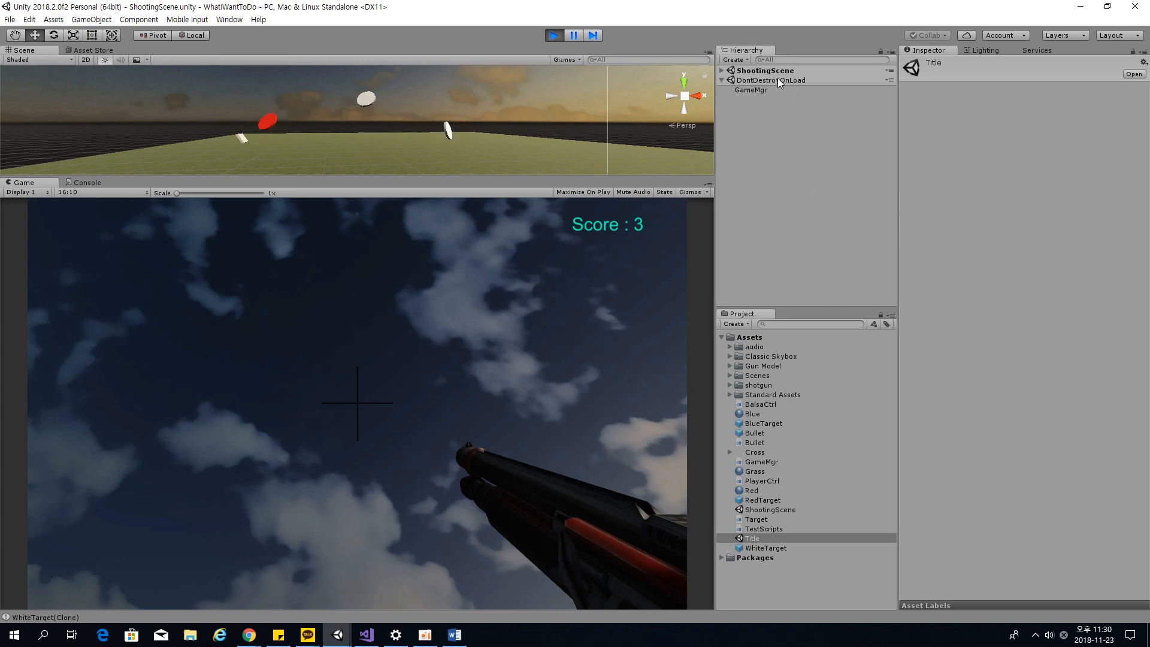
left_click(756, 89)
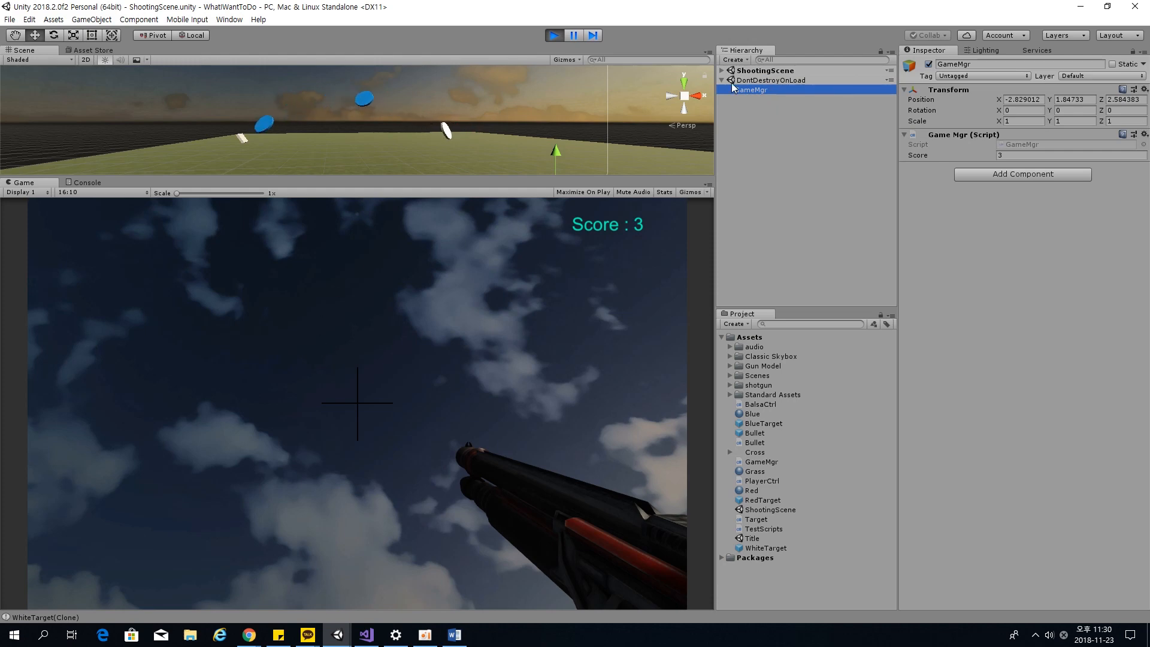
left_click(554, 35)
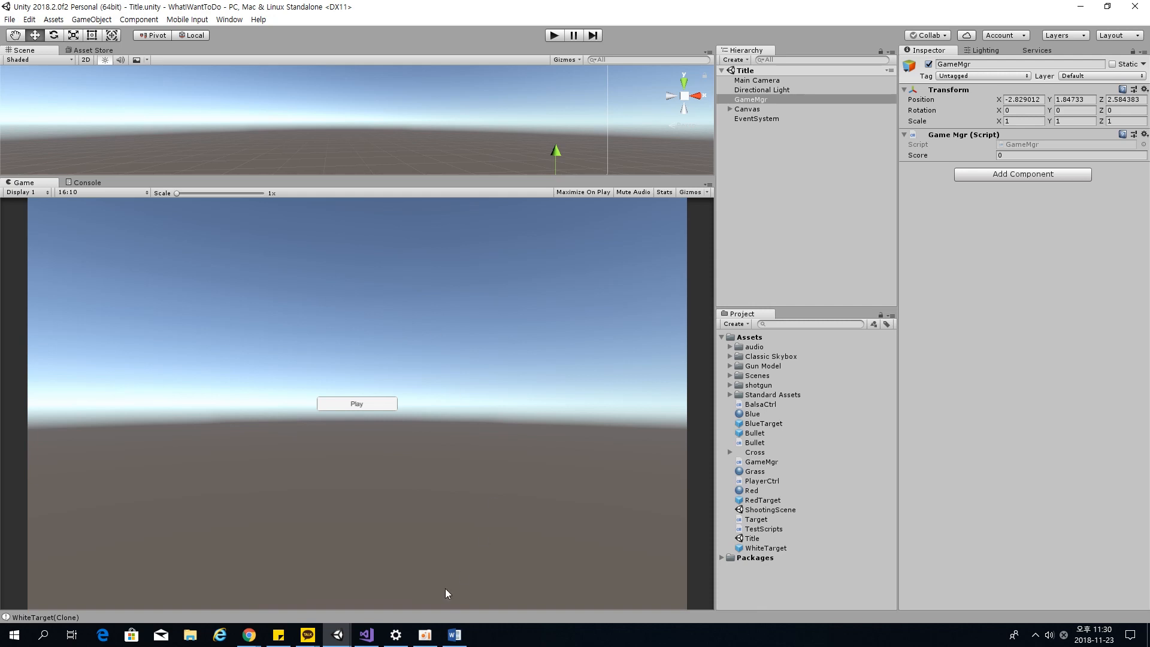
Create a new 3D Unity project named ShootPika in the default Documents location.
left_click(424, 640)
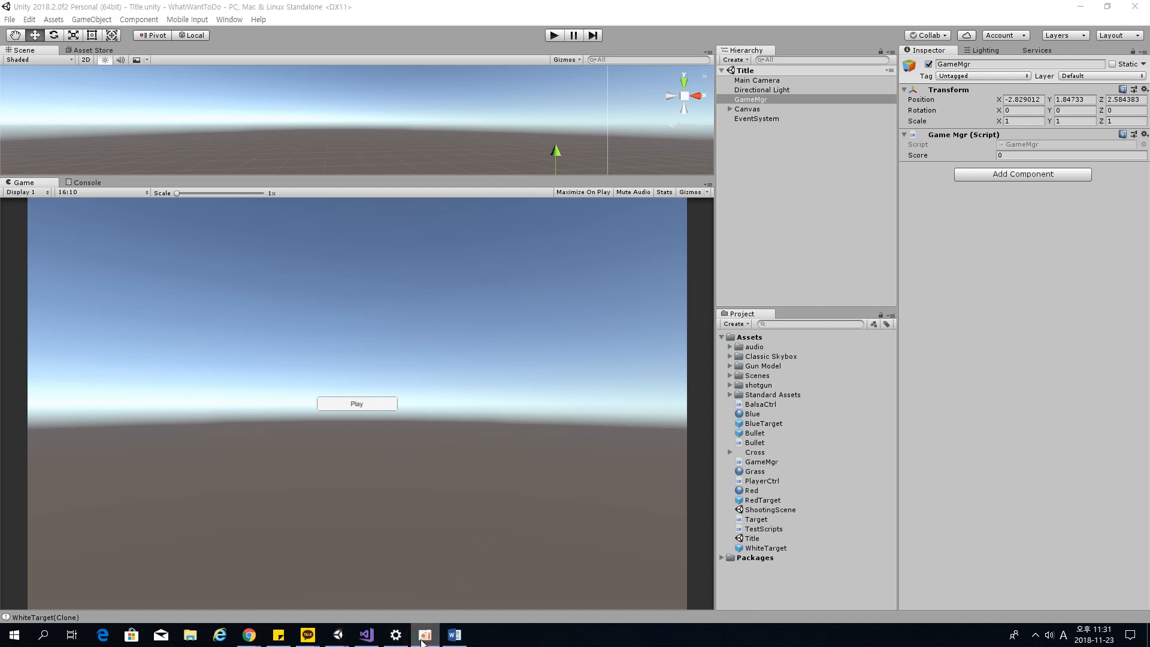
left_click(821, 205)
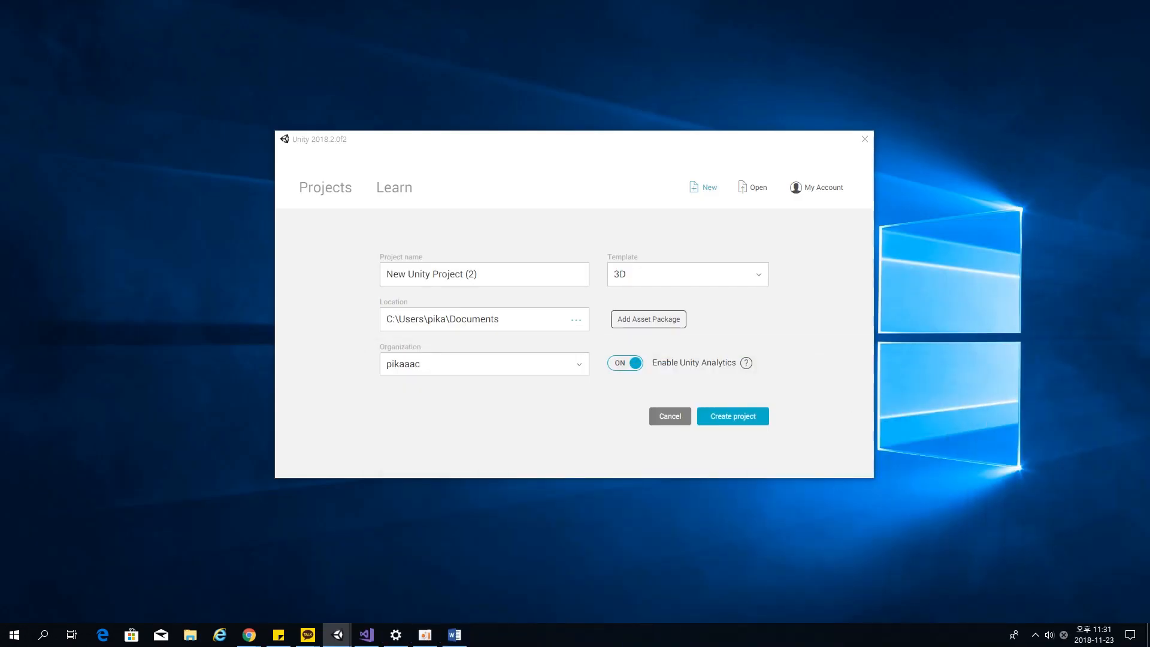
left_click(534, 274)
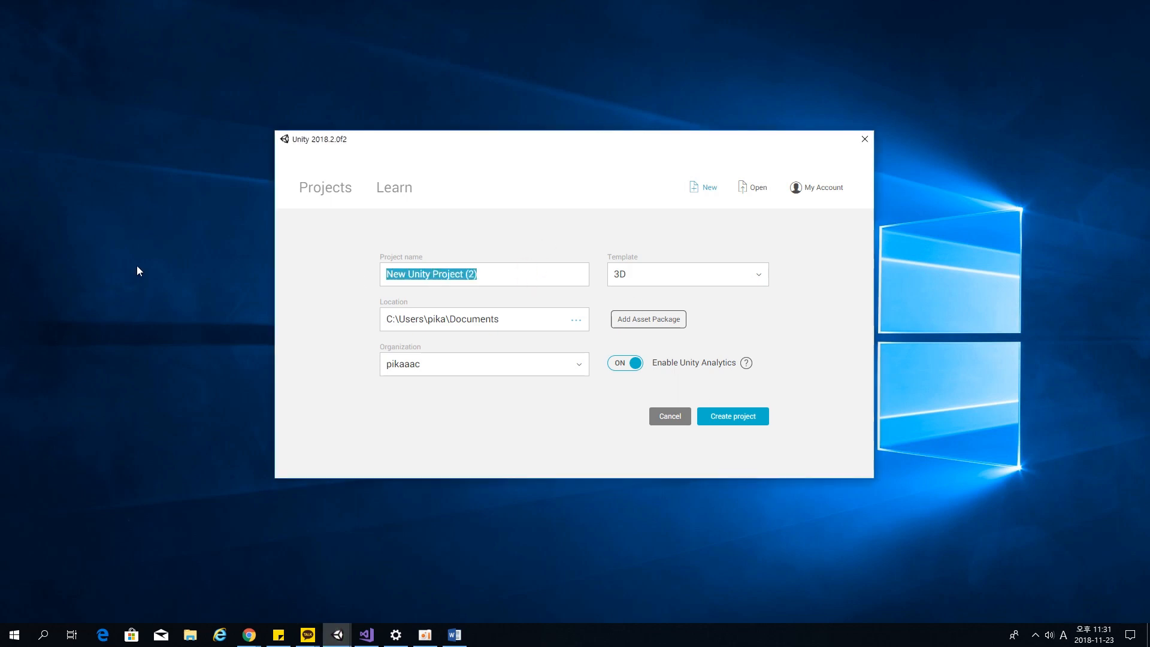
left_click(530, 279)
left_click(538, 274)
left_click_drag(500, 277, 289, 300)
type("Shoot")
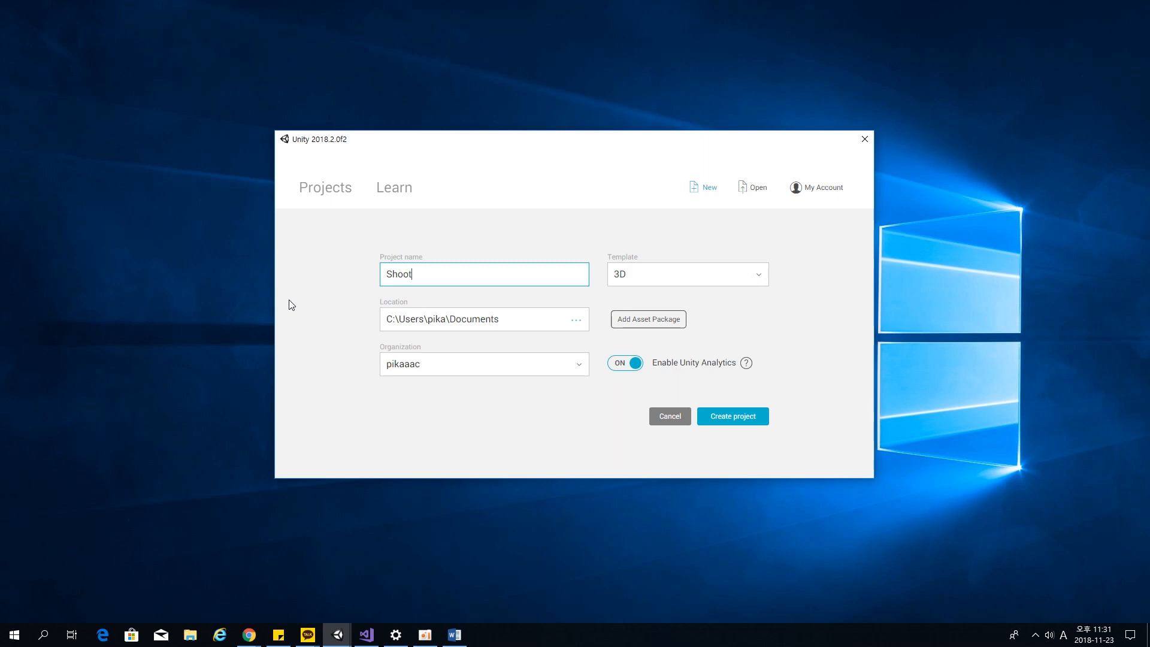
type("pika")
key("BackSpace")
key("BackSpace")
key("BackSpace")
key("BackSpace")
type("Pika")
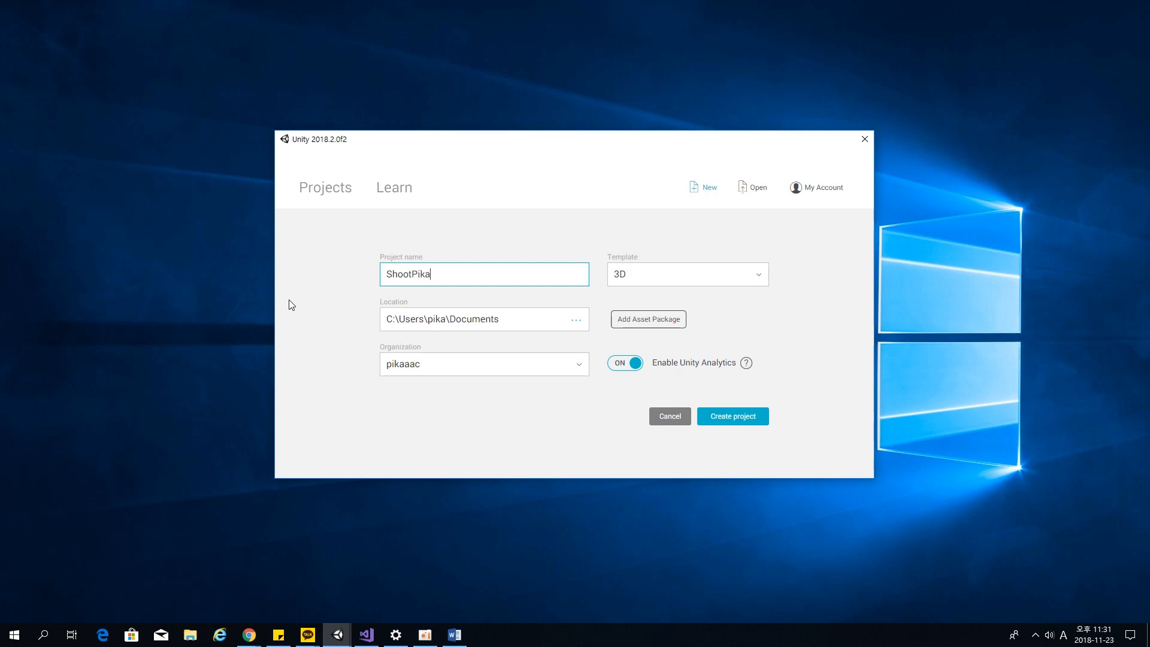
left_click(748, 422)
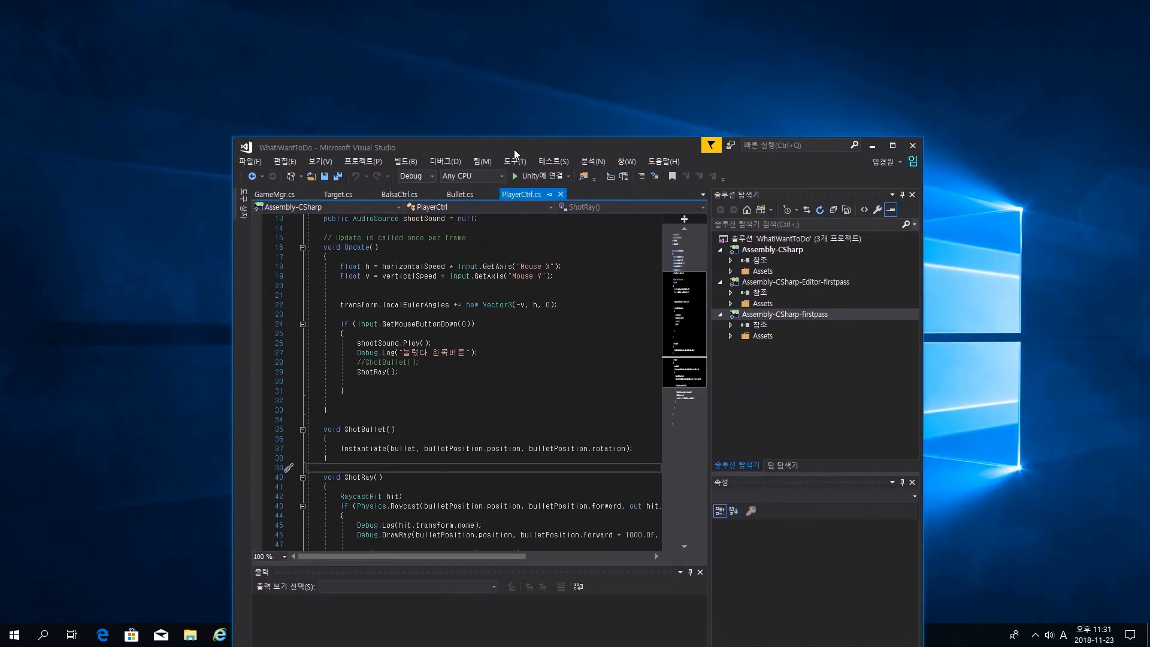
Maximize Visual Studio and examine the Instantiate call in ShotBullet and the Raycast call in ShotRay of PlayerCtrl.cs.
double_click(524, 149)
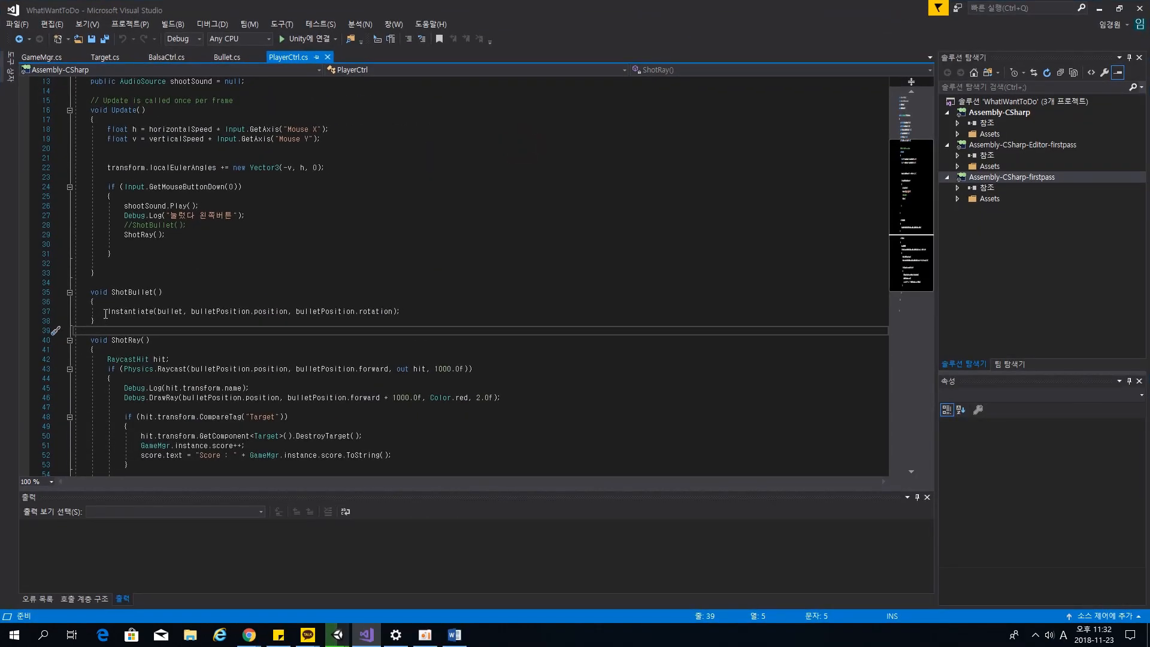
left_click_drag(106, 311, 154, 312)
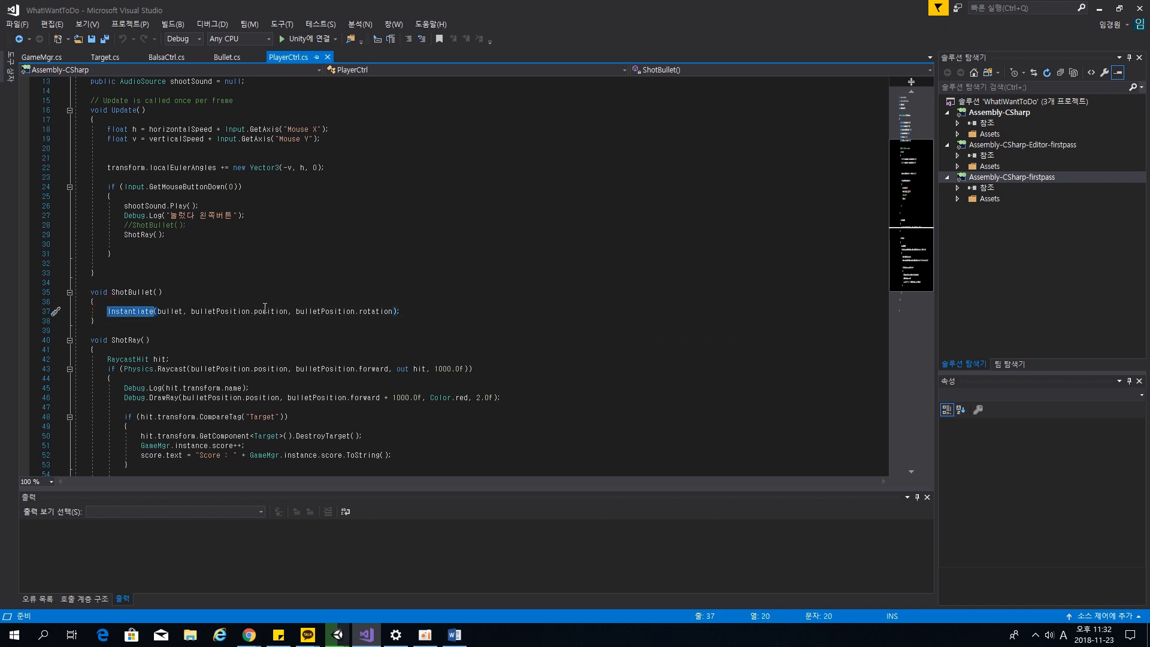
scroll(238, 347, "down", 2)
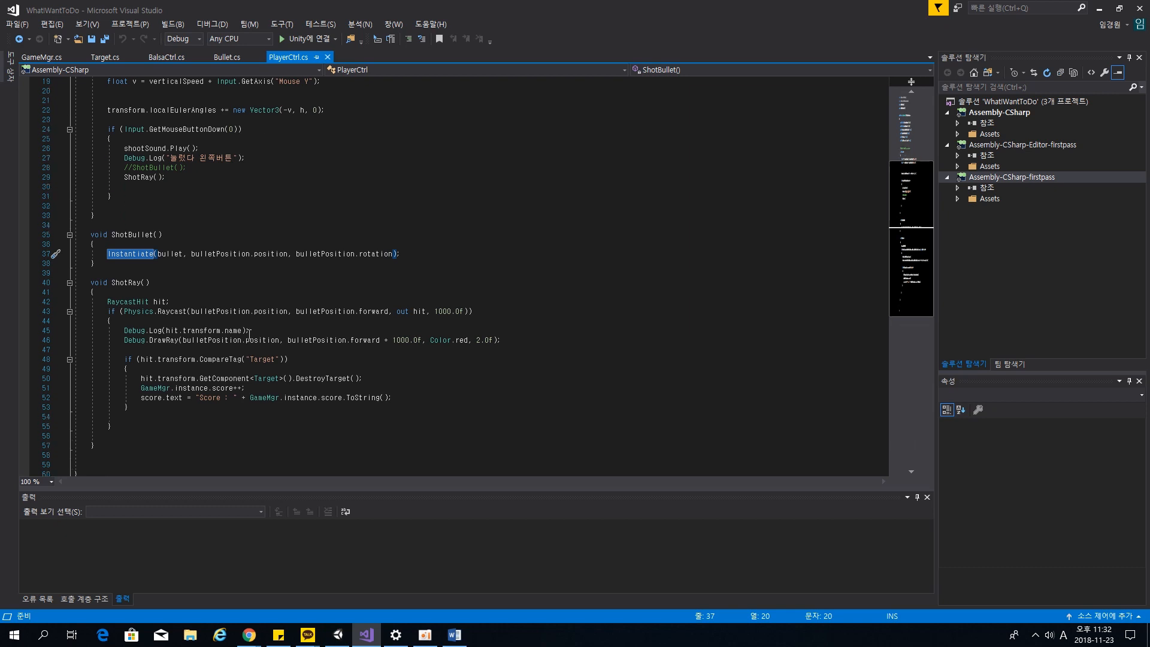
left_click(175, 311)
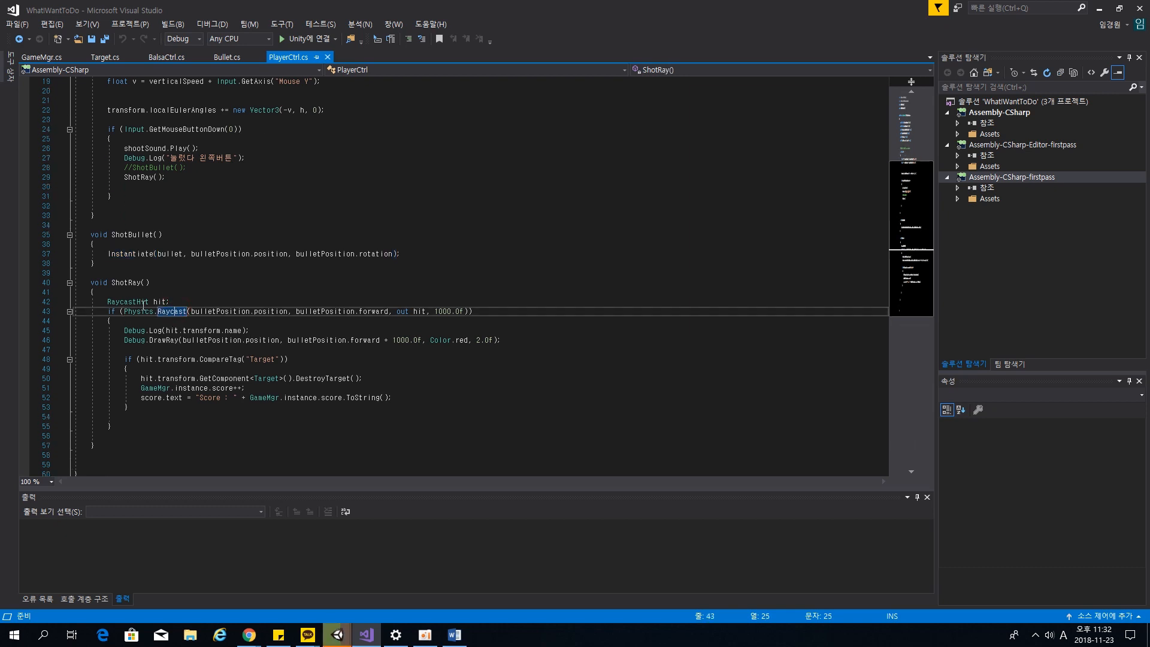
left_click_drag(158, 311, 185, 310)
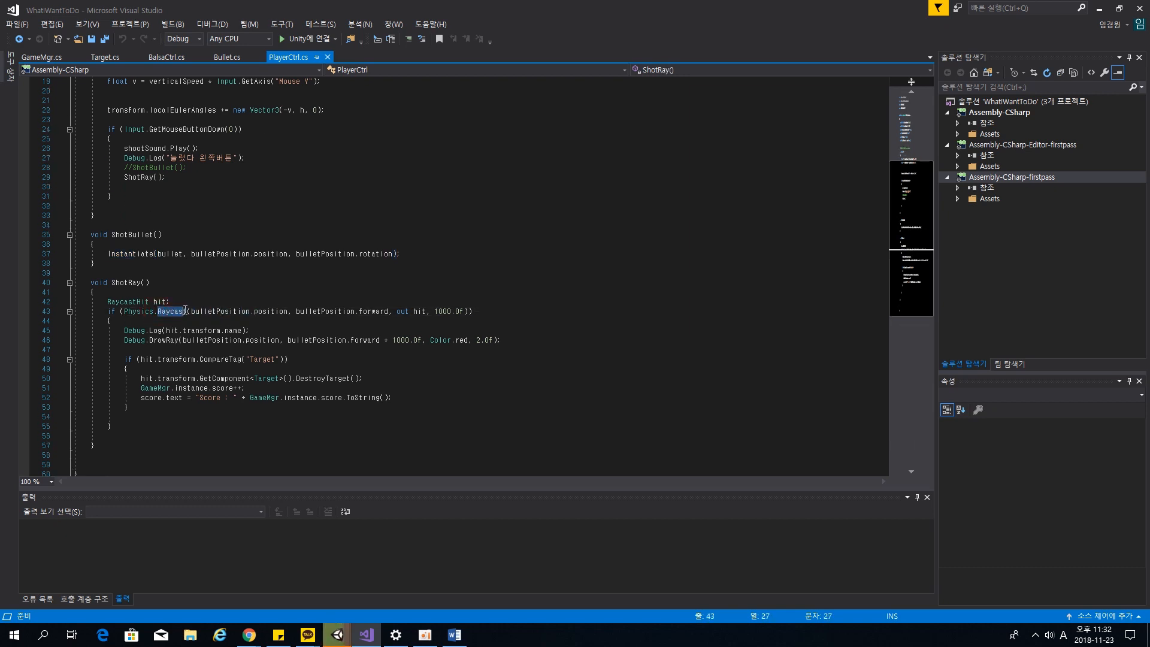
left_click(420, 310)
left_click(522, 234)
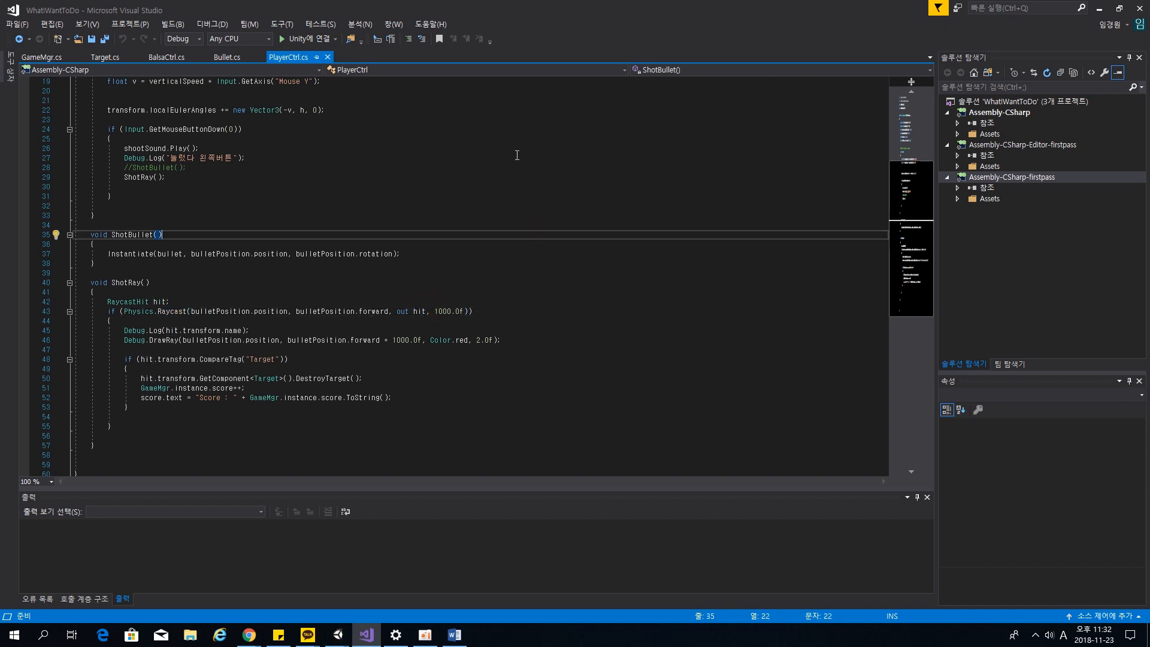
Examine how ShotRay in PlayerCtrl.cs uses the Physics.Raycast condition and logs the hit object's name.
key("alt+Tab")
left_click(366, 635)
left_click_drag(157, 313, 189, 313)
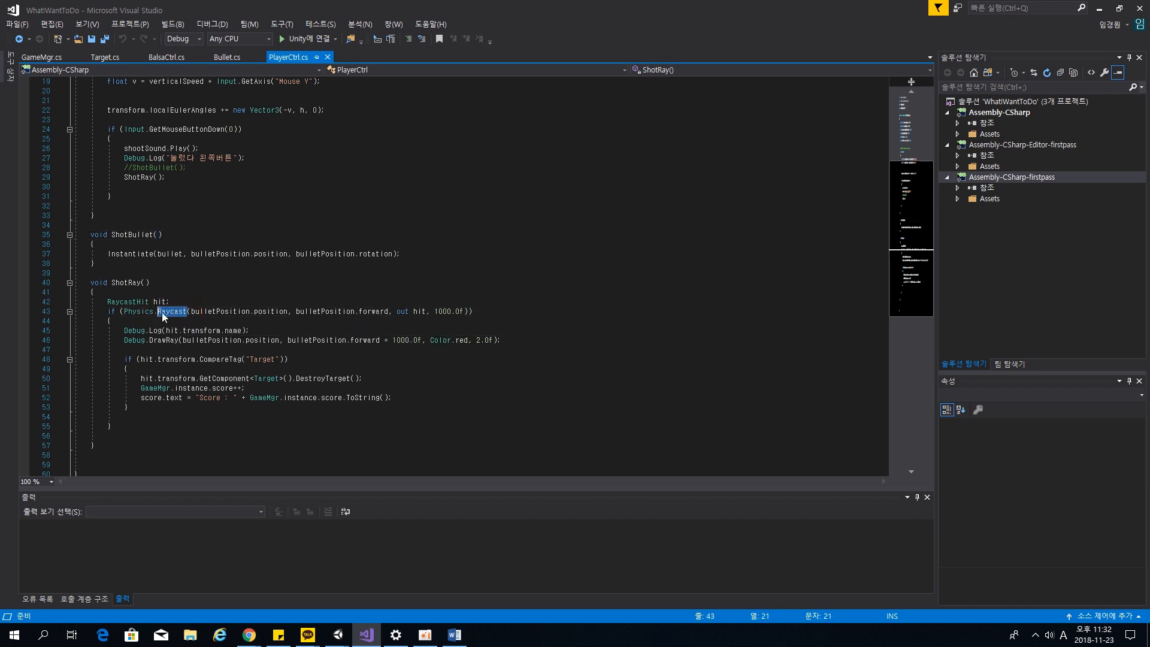
left_click(258, 281)
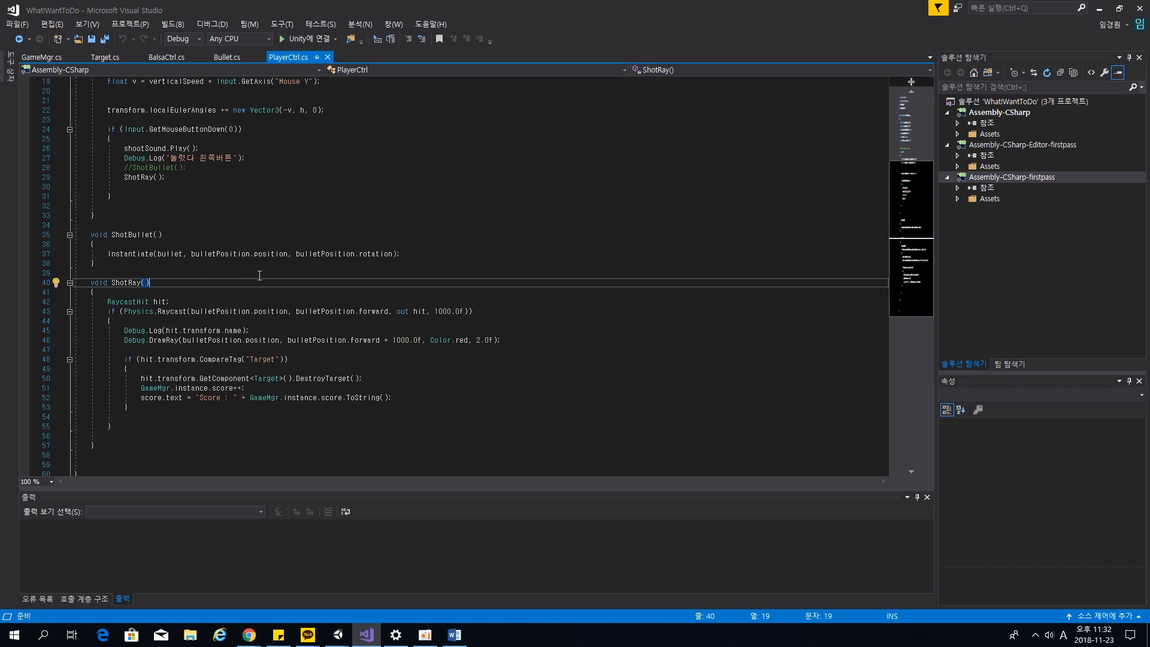
left_click(165, 308)
left_click(253, 348)
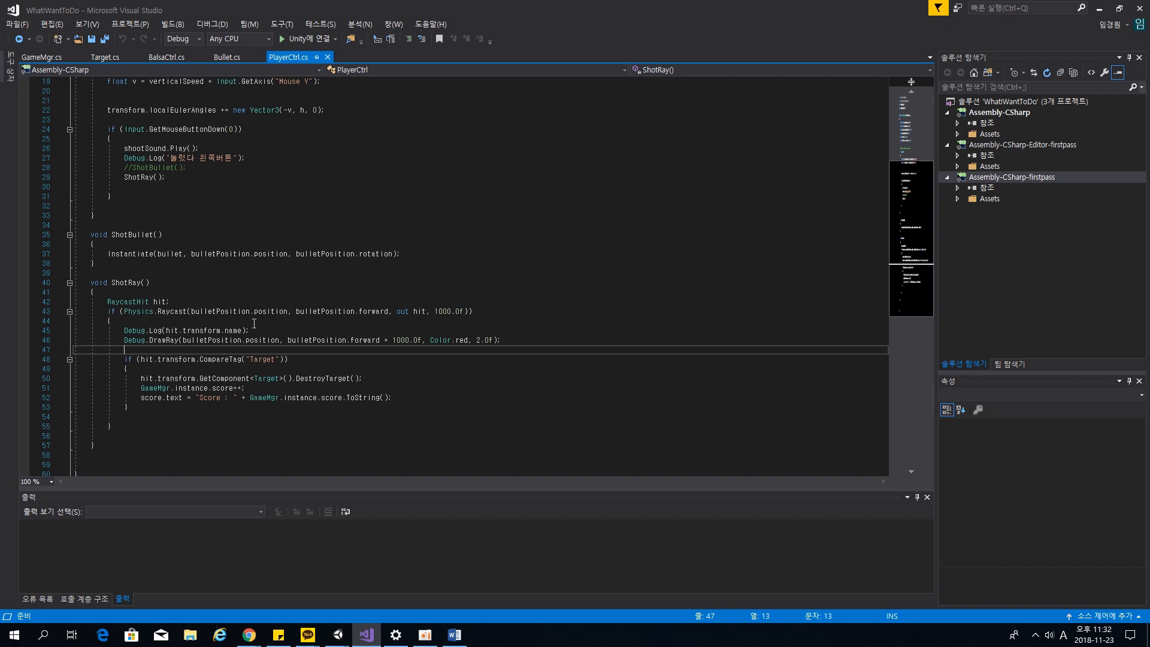
double_click(170, 312)
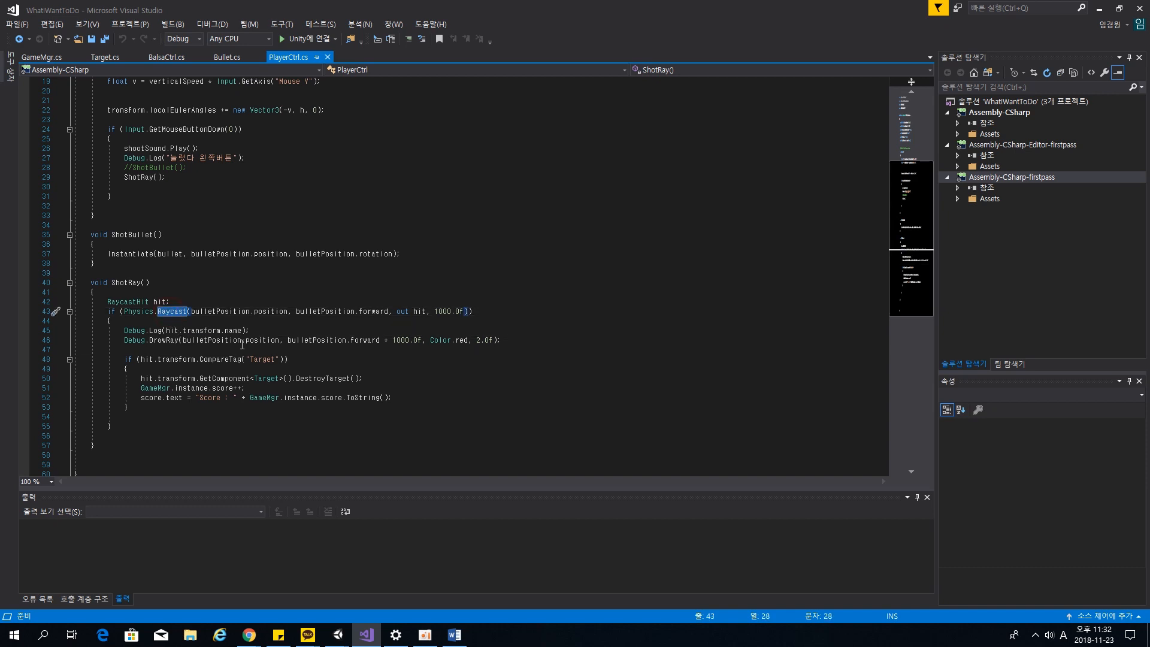
left_click(314, 332)
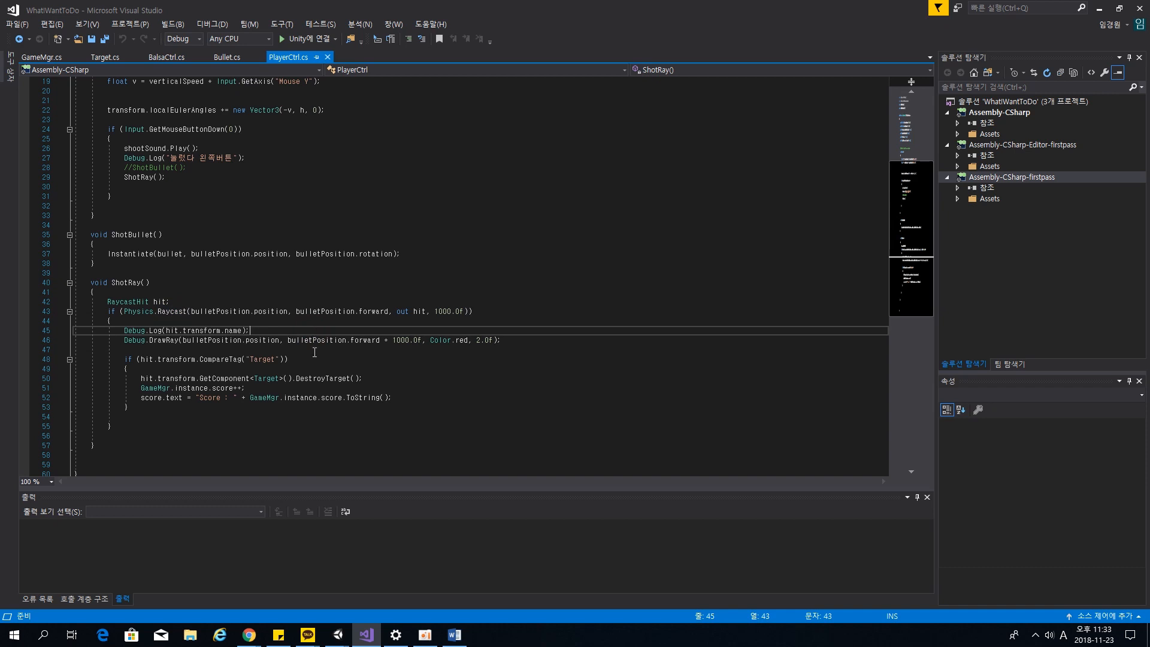
left_click(314, 352)
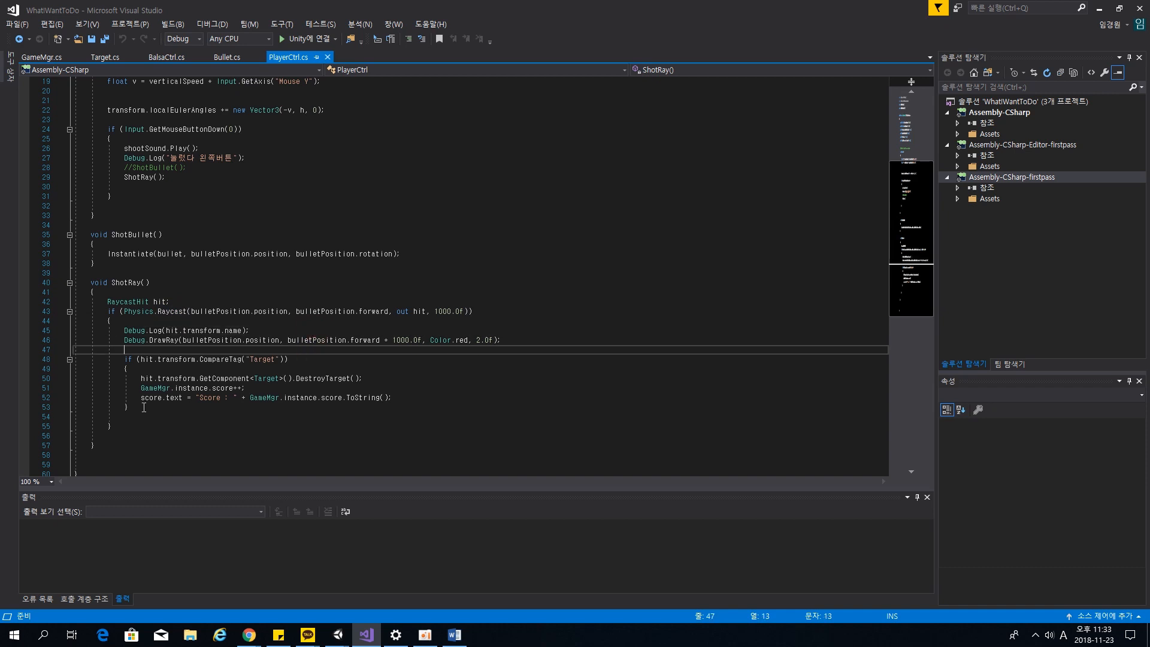
left_click_drag(163, 330, 243, 330)
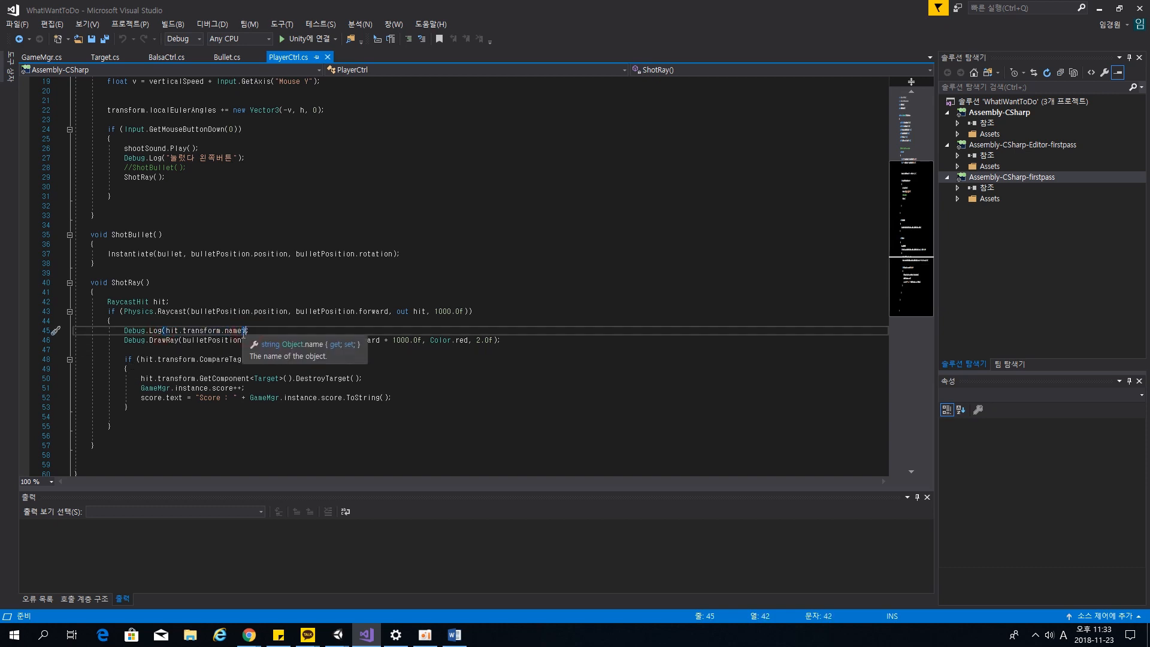
left_click(272, 320)
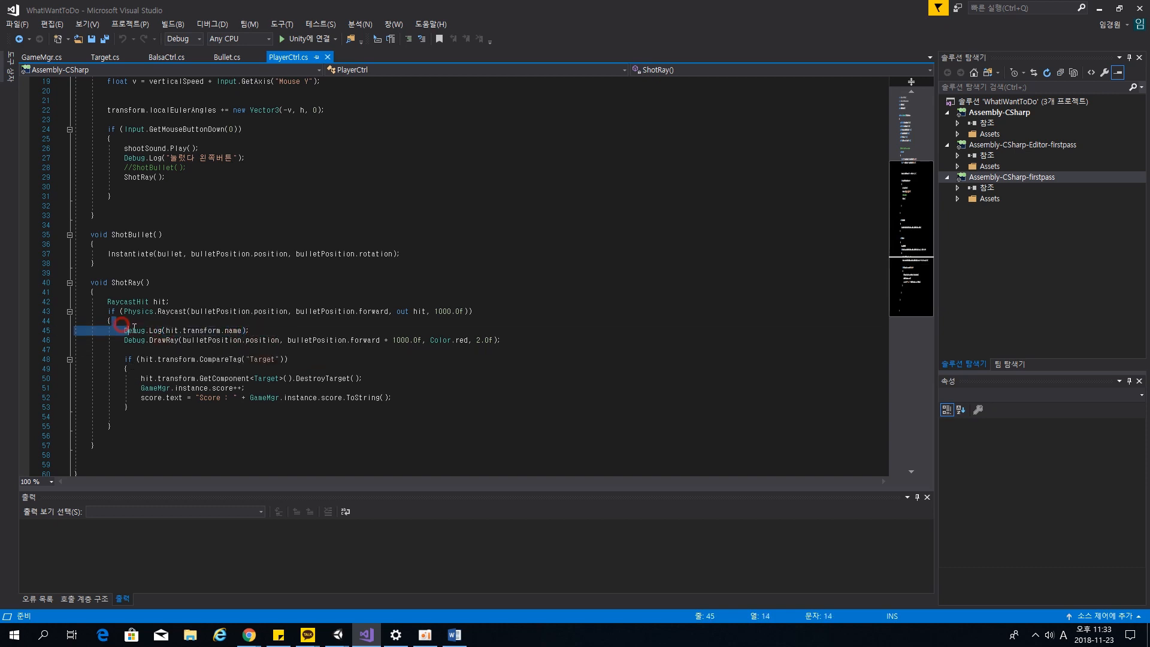
left_click(310, 329)
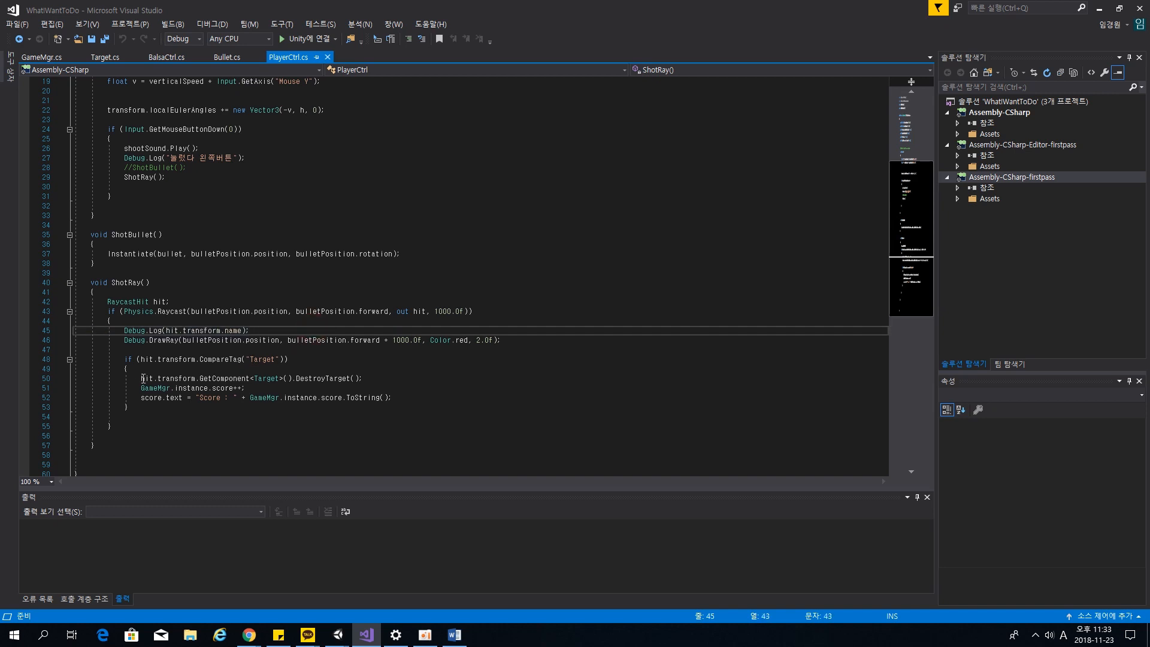
Examine the Physics.Raycast call and the arguments of the Debug.DrawRay line in ShotRay of PlayerCtrl.cs.
double_click(172, 311)
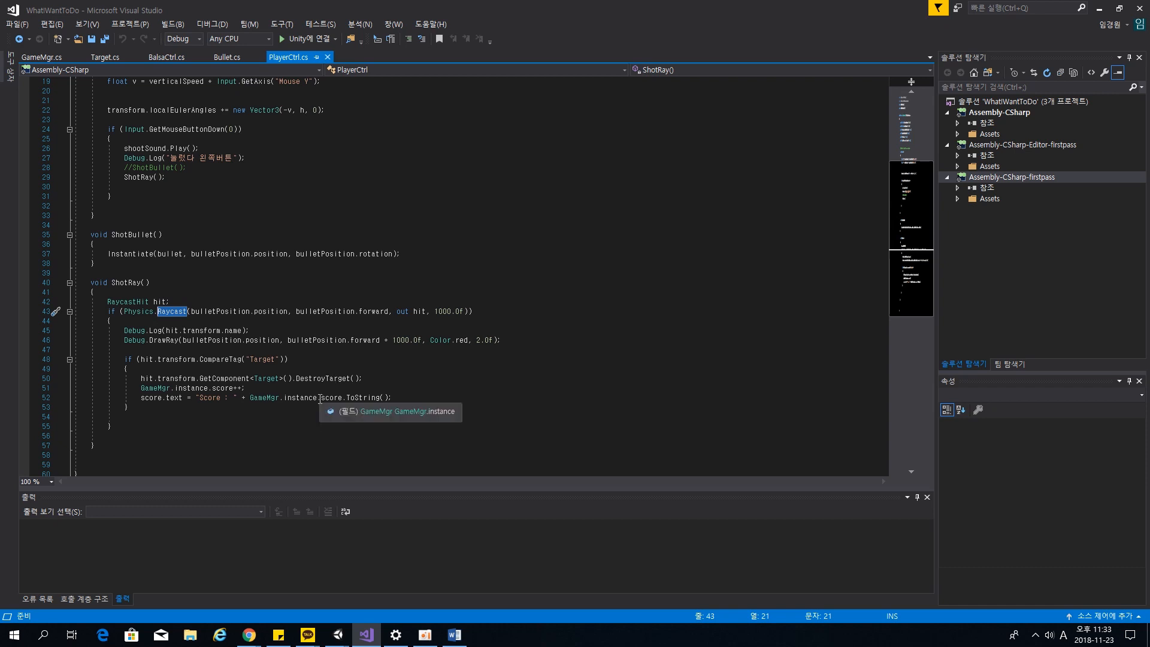
double_click(176, 342)
left_click_drag(124, 342, 181, 343)
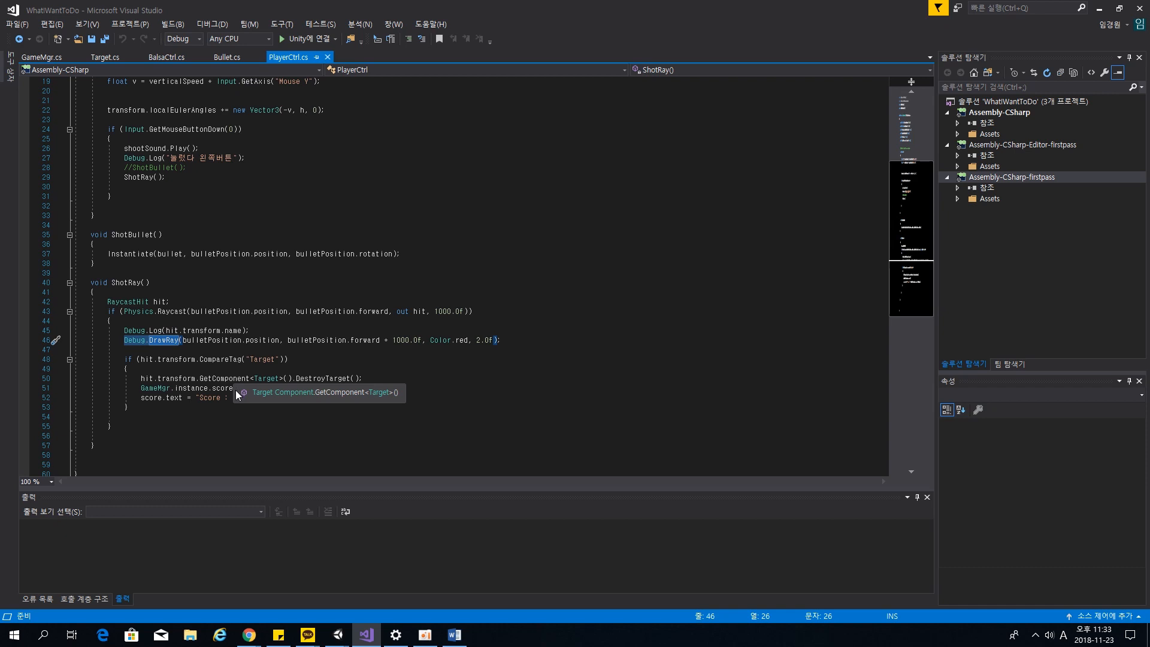
left_click_drag(121, 343, 526, 339)
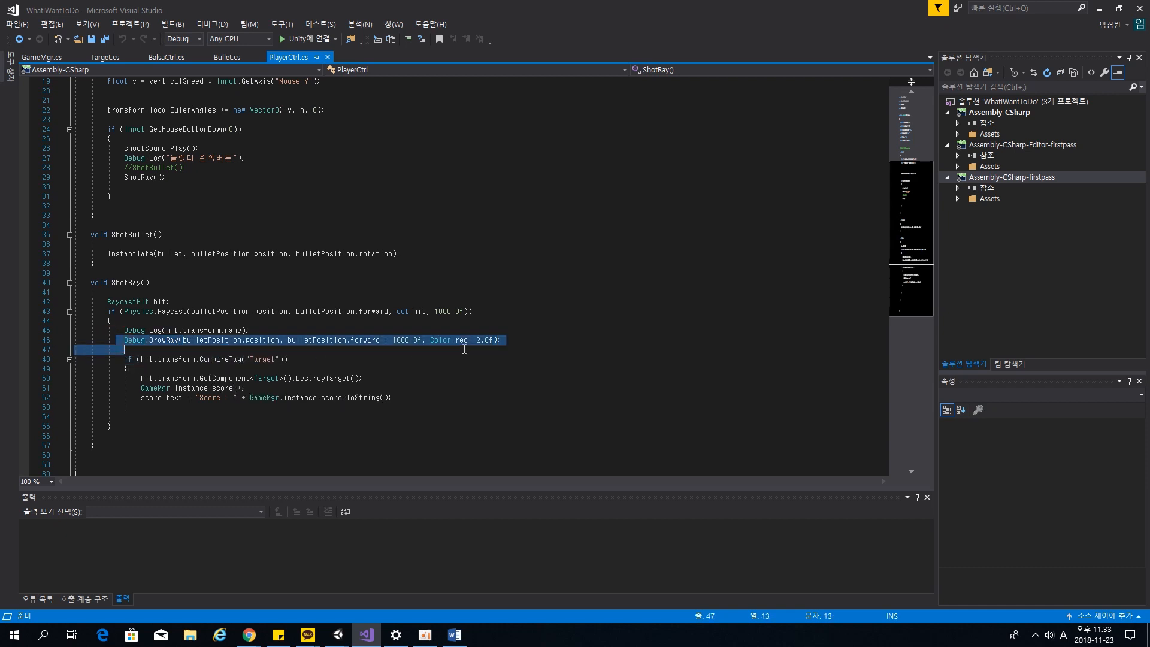
left_click(526, 339)
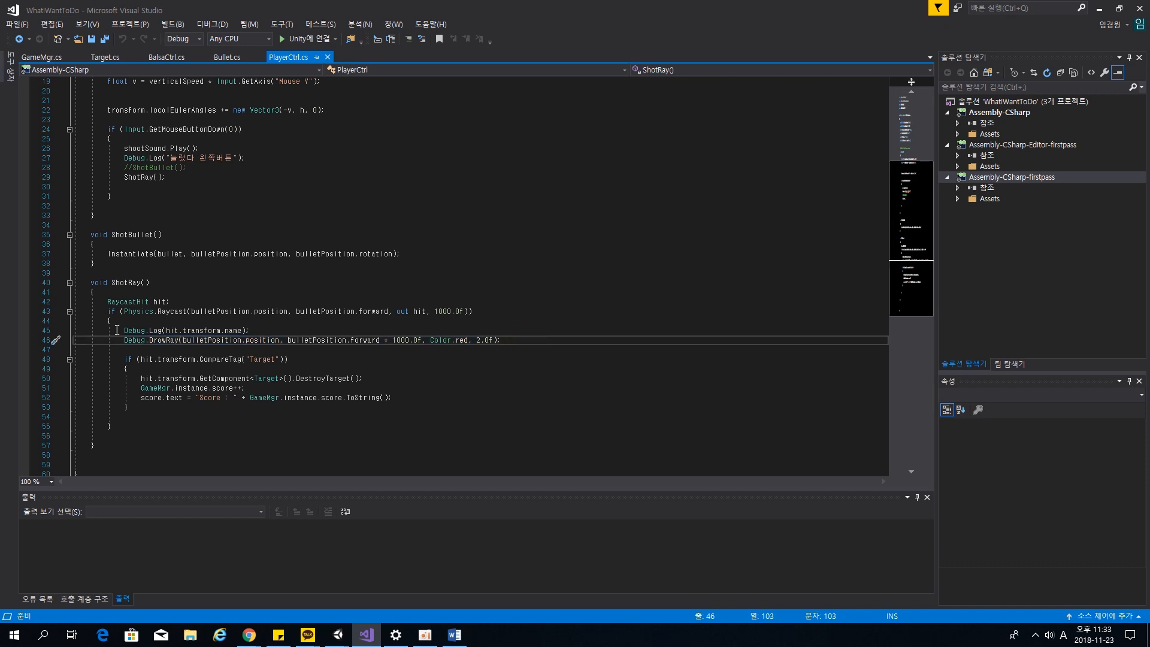
Review the Debug.Log and Debug.DrawRay lines together with the "Target" tag check in ShotRay.
left_click_drag(114, 331, 148, 344)
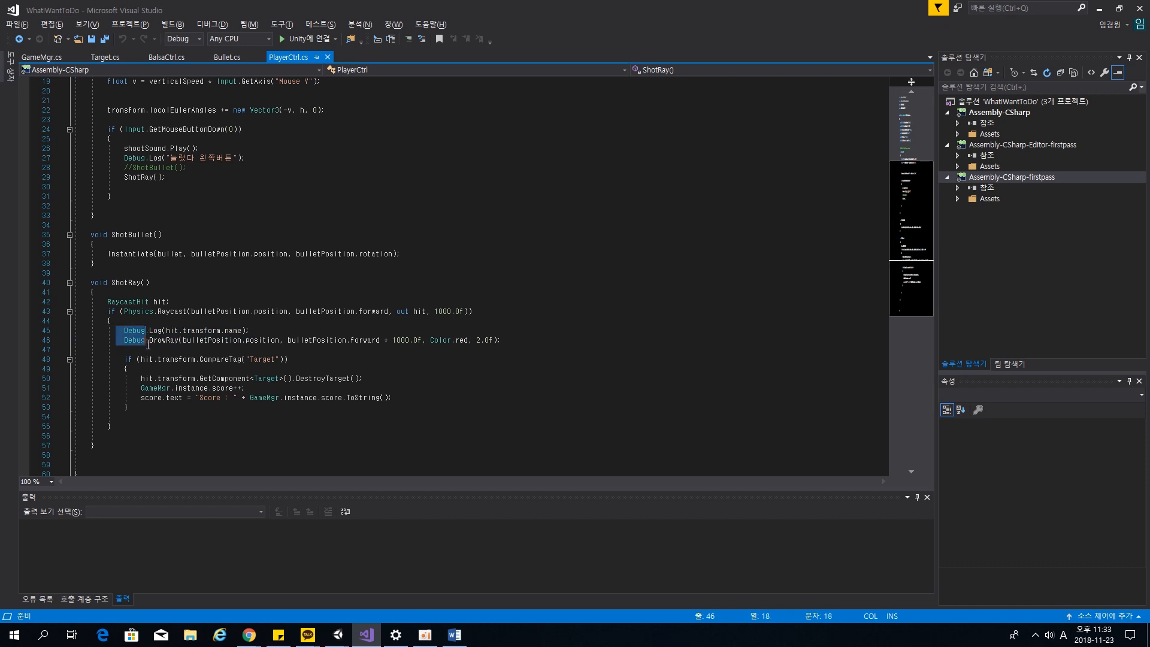
left_click(290, 329)
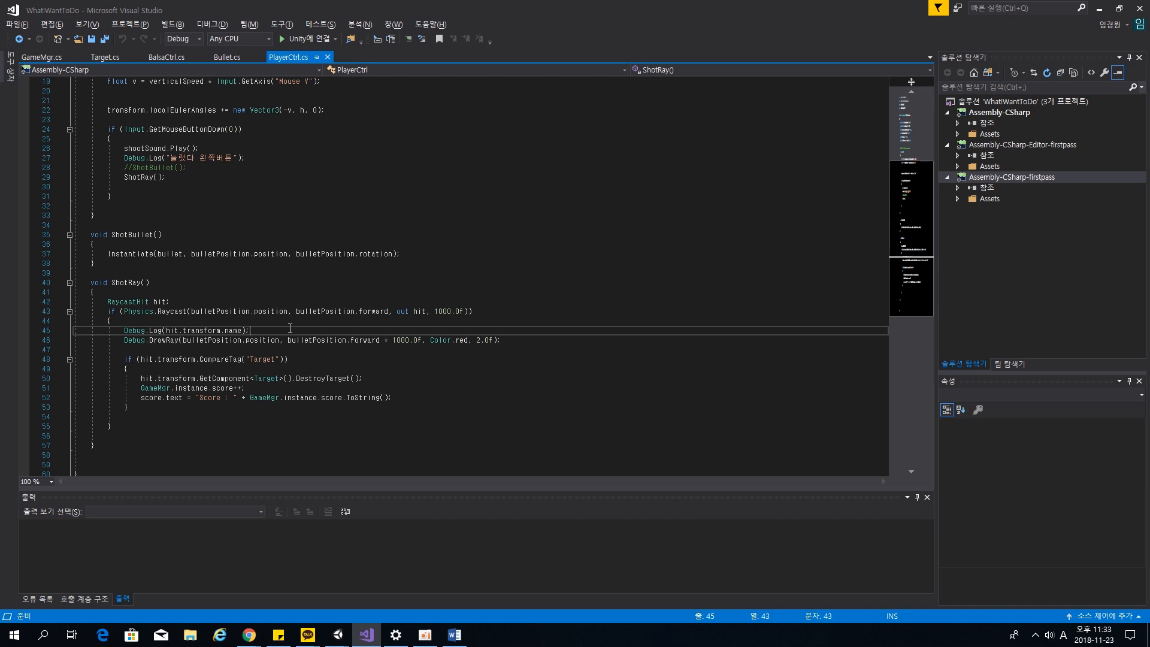
left_click(195, 360)
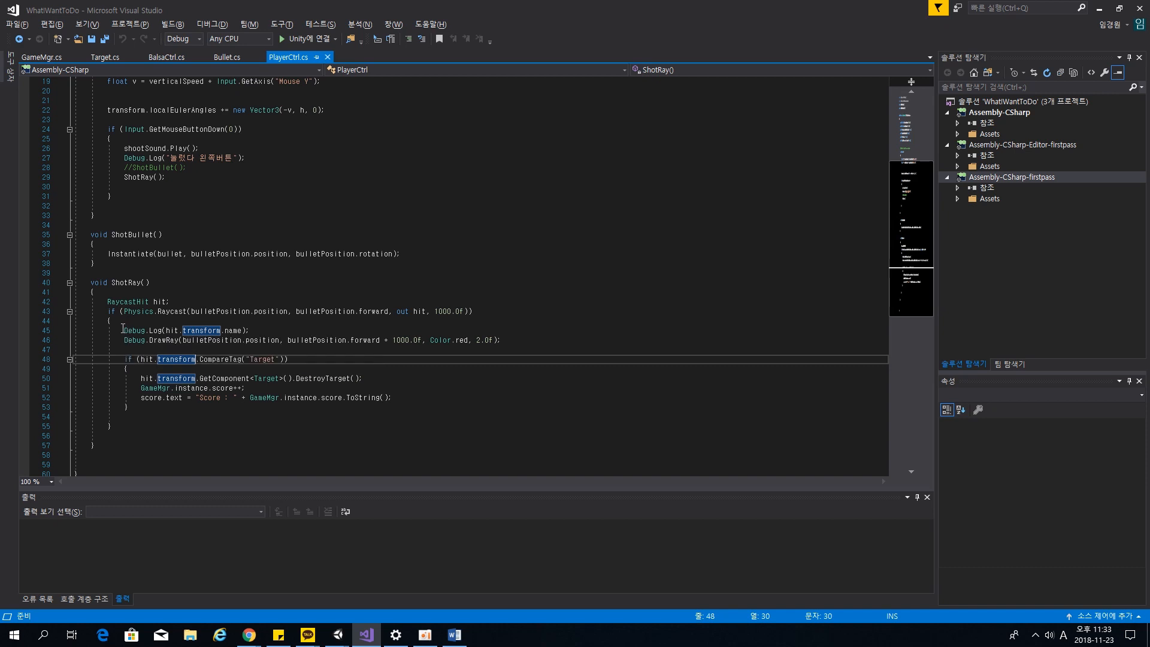
left_click_drag(122, 328, 509, 343)
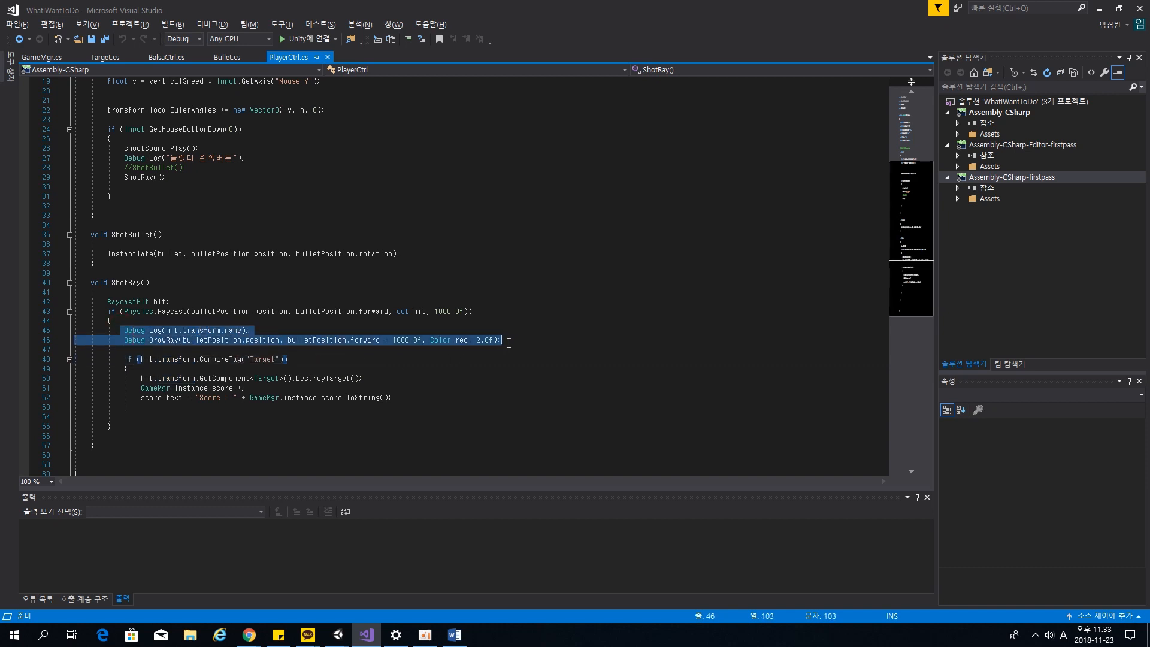
left_click(552, 321)
left_click_drag(267, 331, 125, 331)
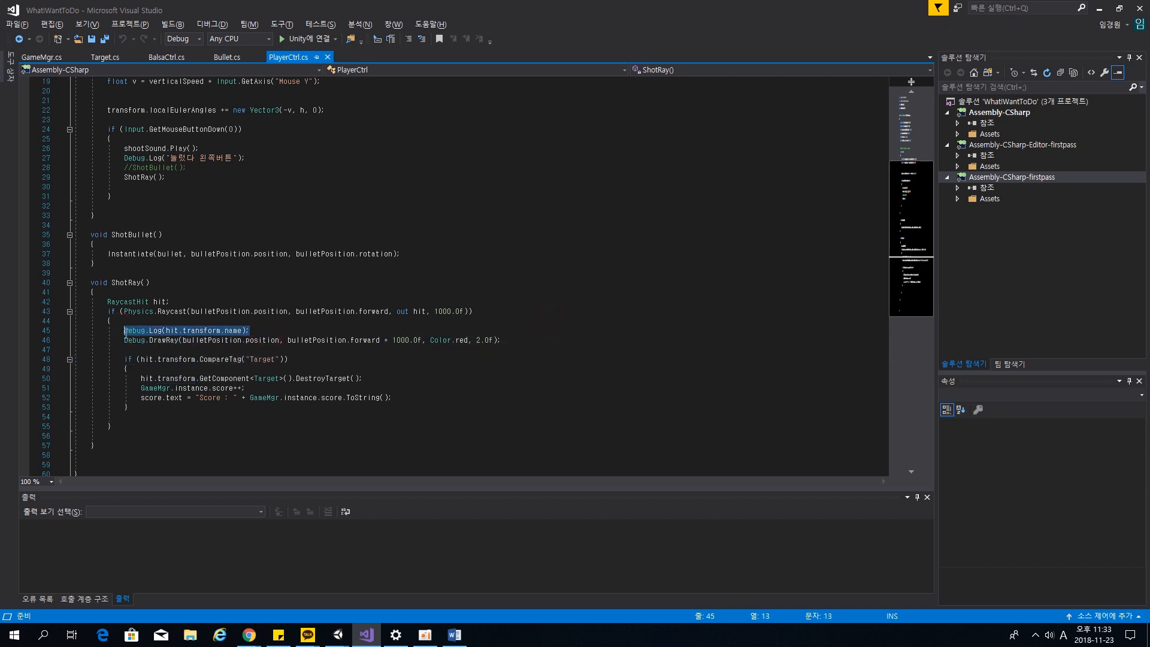
left_click(315, 324)
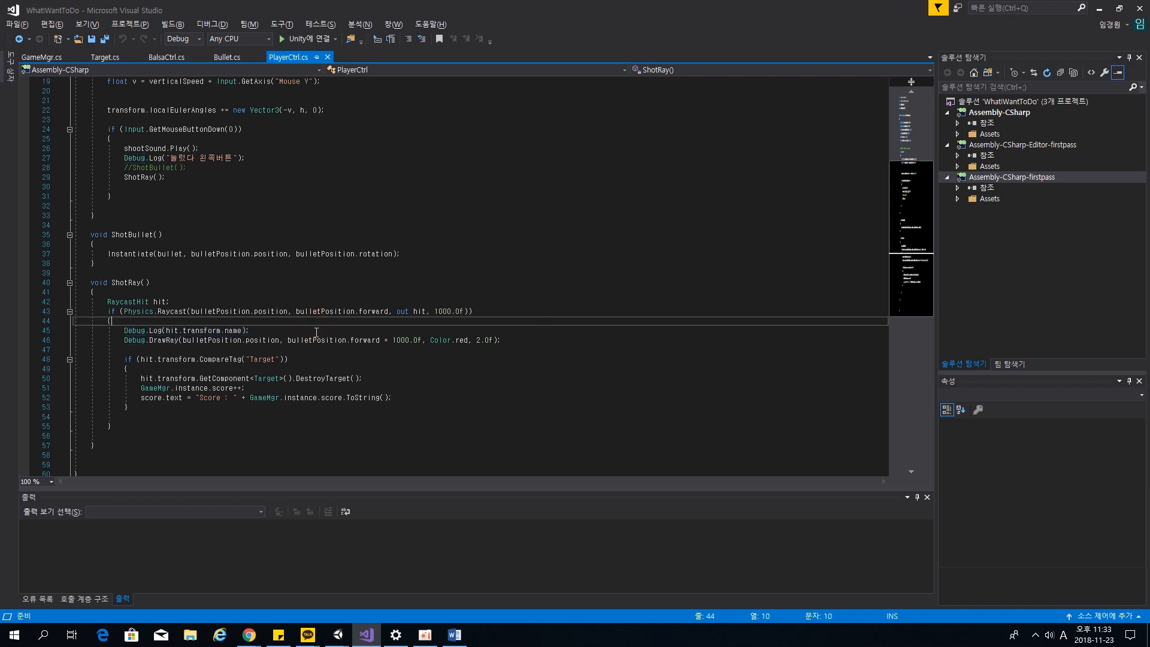
left_click(317, 331)
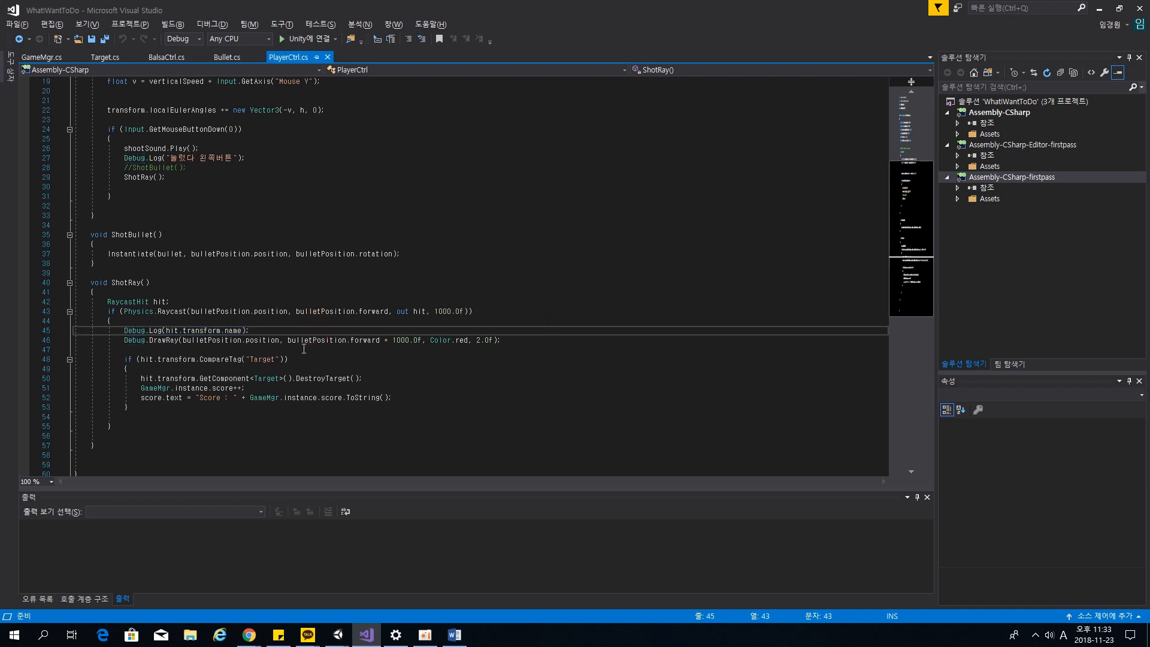
scroll(300, 368, "up", 2)
scroll(300, 368, "down", 2)
Open GameMgr.cs and examine the static instance, the score field and the DontDestroyOnLoad logic in Awake.
left_click(40, 57)
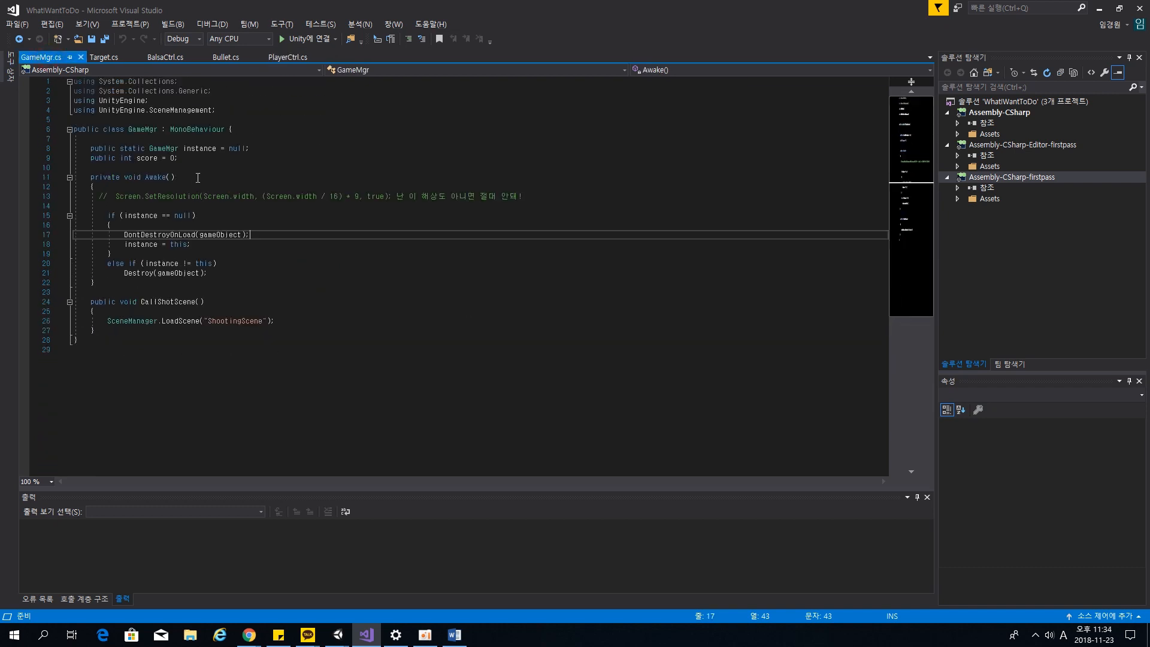
mouse_move(130, 231)
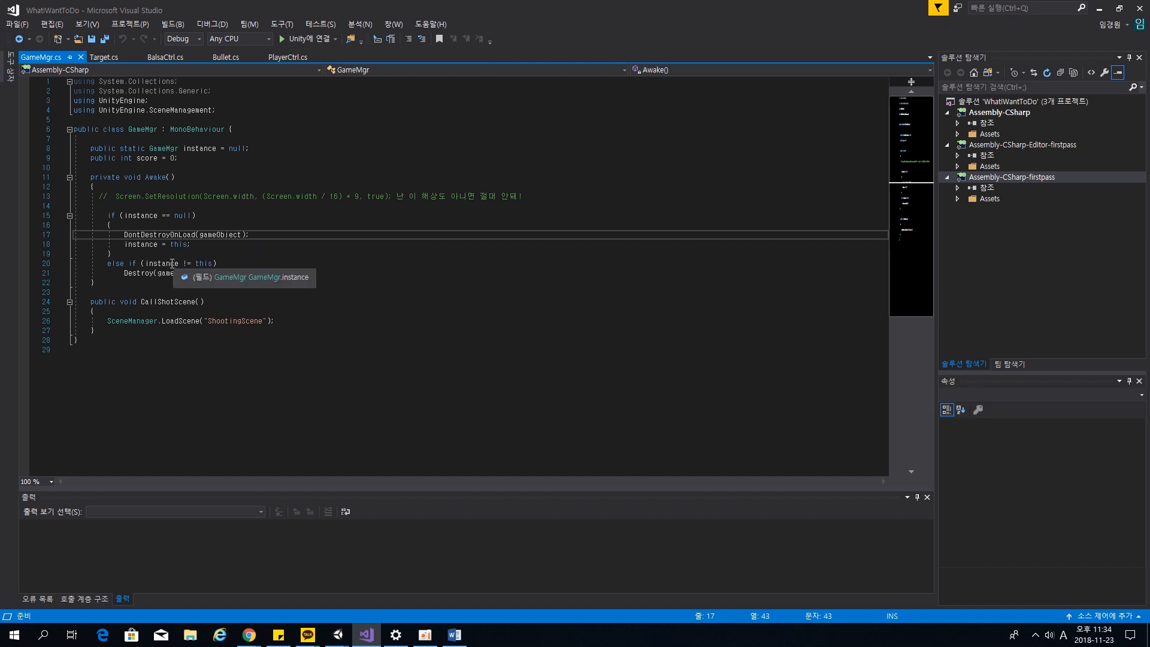
mouse_move(156, 275)
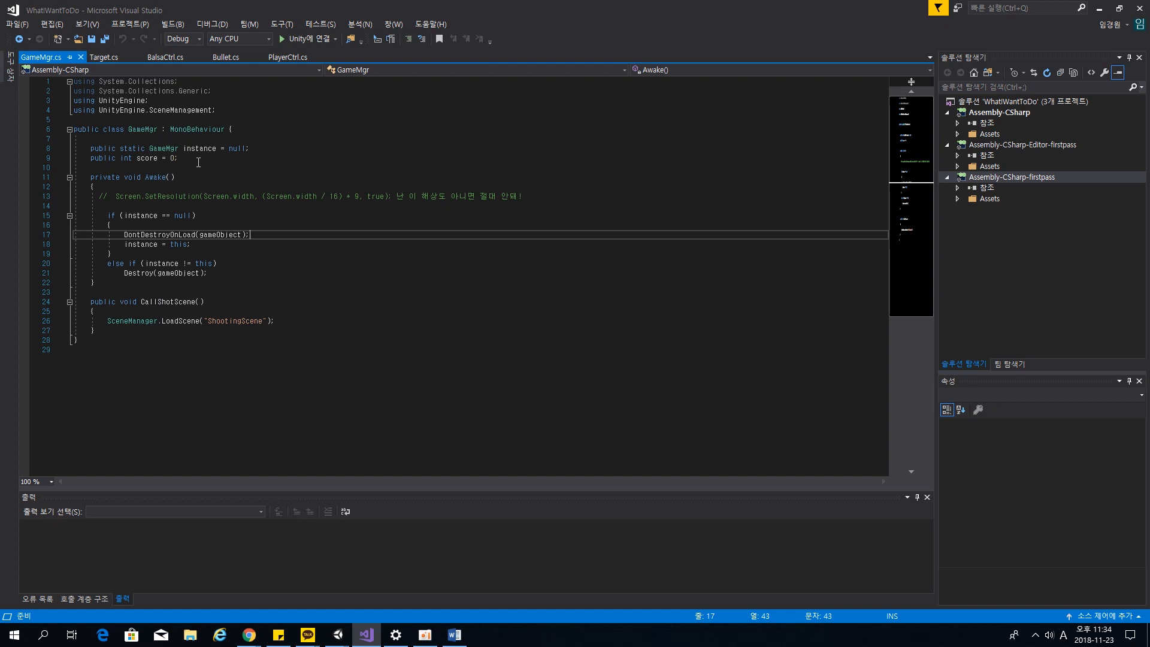
left_click(236, 165)
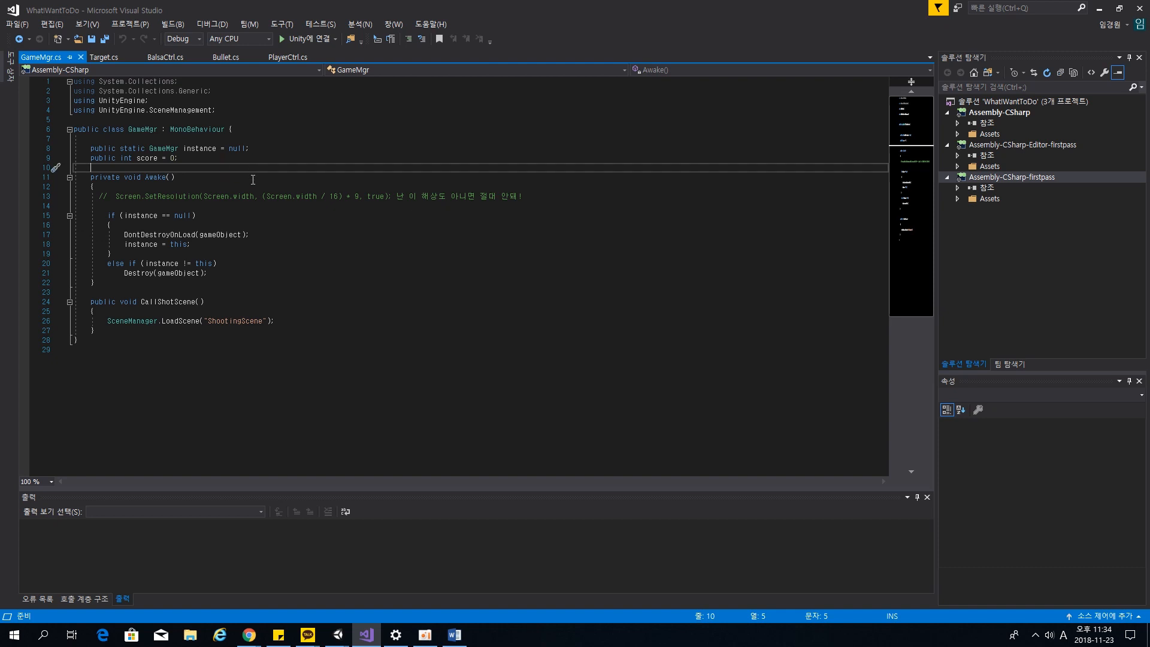
left_click(253, 185)
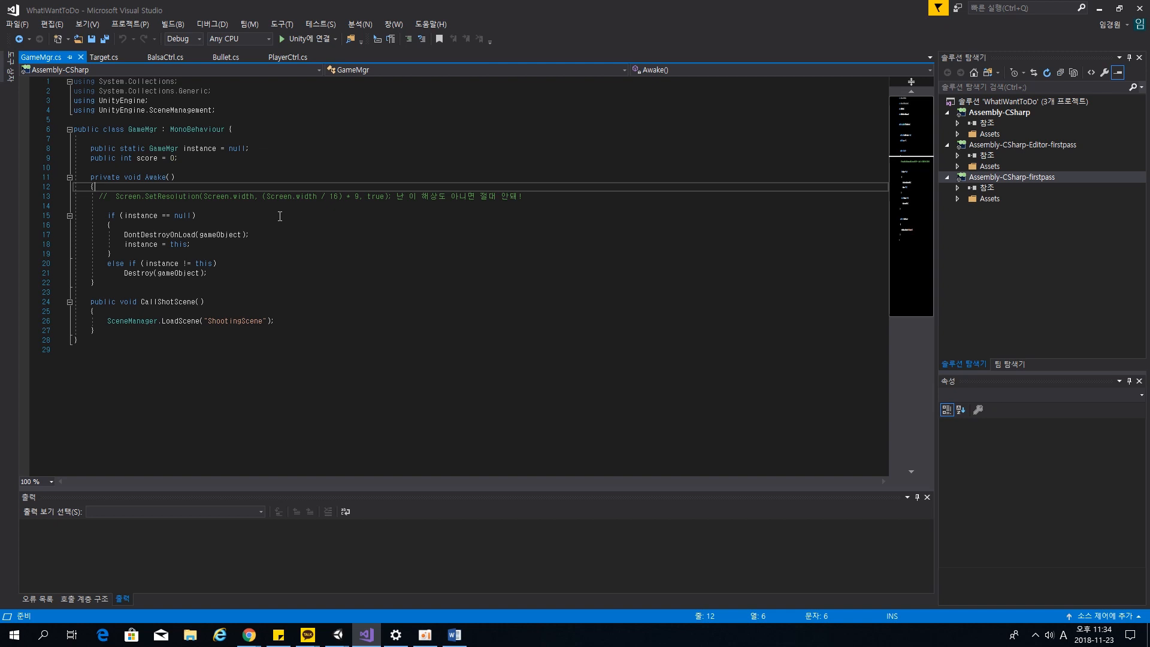
left_click(234, 168)
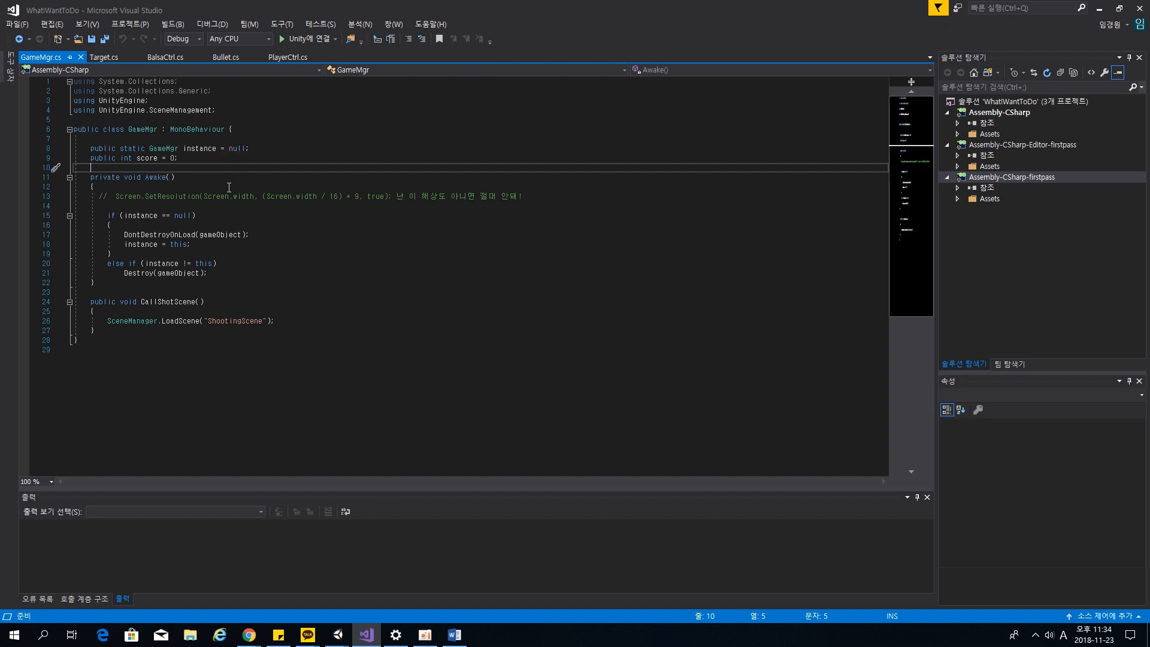
Open Target.cs and examine the AddForce call in Start and the OnCollisionEnter method.
left_click(109, 58)
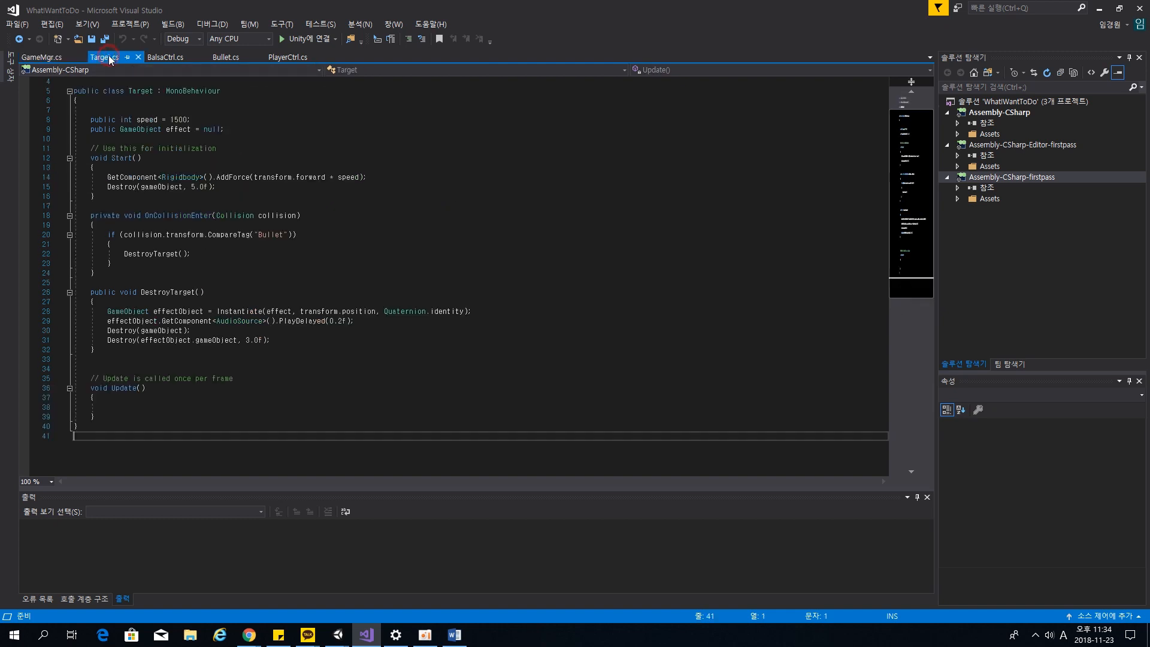
scroll(234, 224, "up", 1)
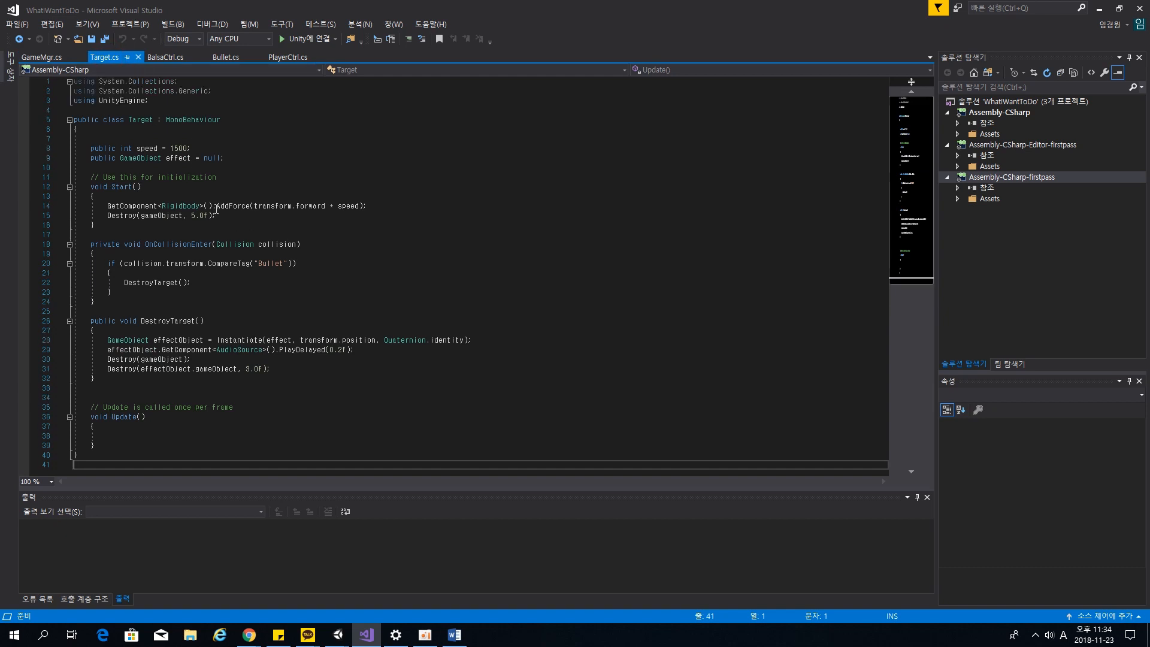
left_click_drag(217, 206, 250, 208)
left_click(233, 223)
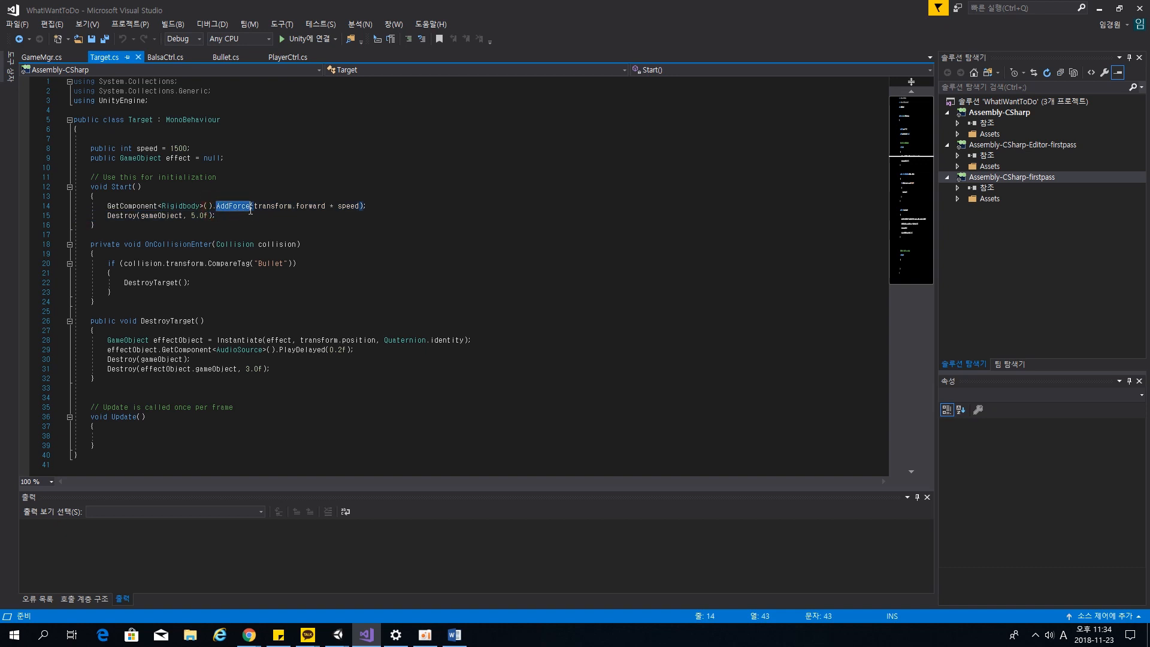
left_click(254, 224)
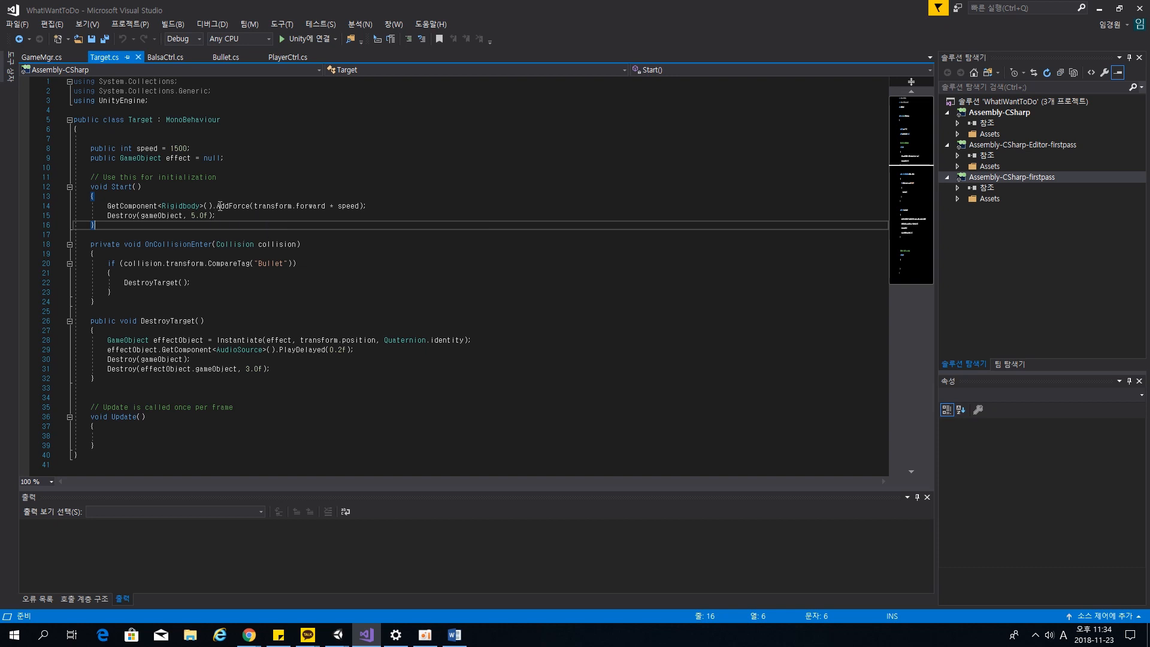
left_click_drag(216, 207, 251, 207)
left_click(215, 237)
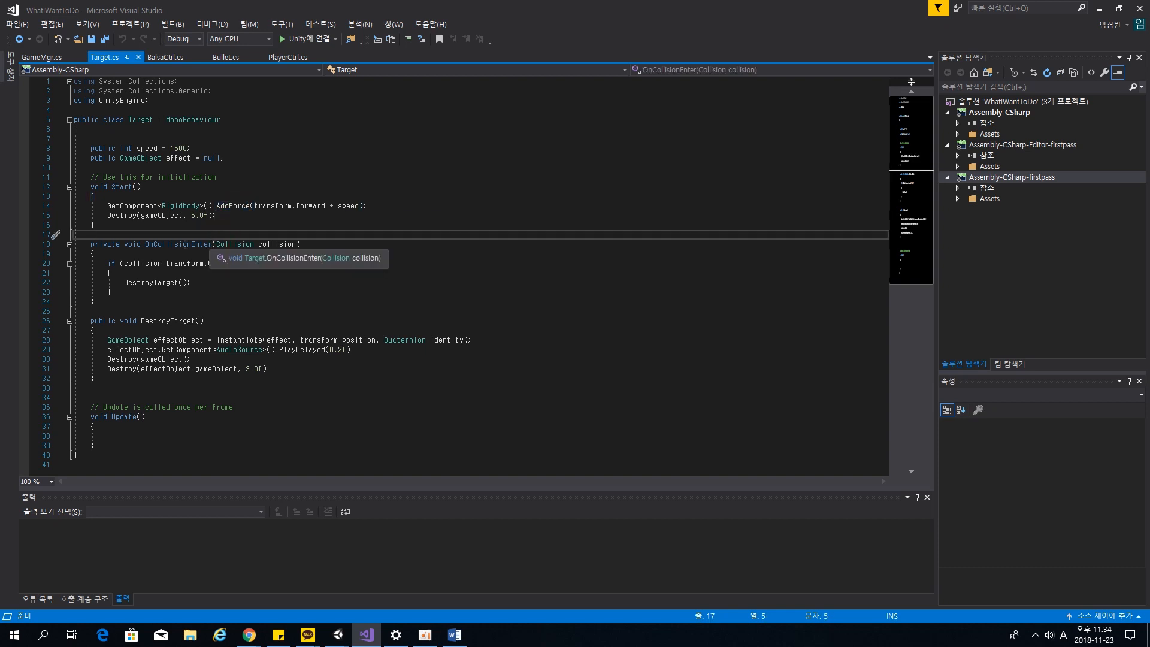
left_click(167, 245)
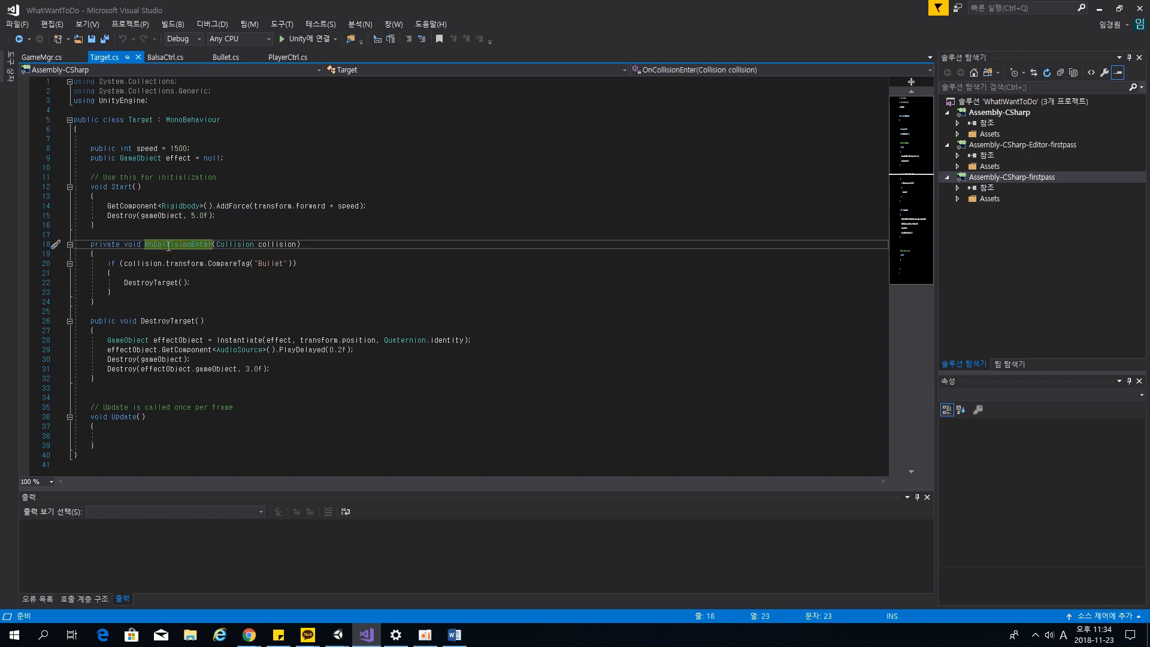
left_click(191, 302)
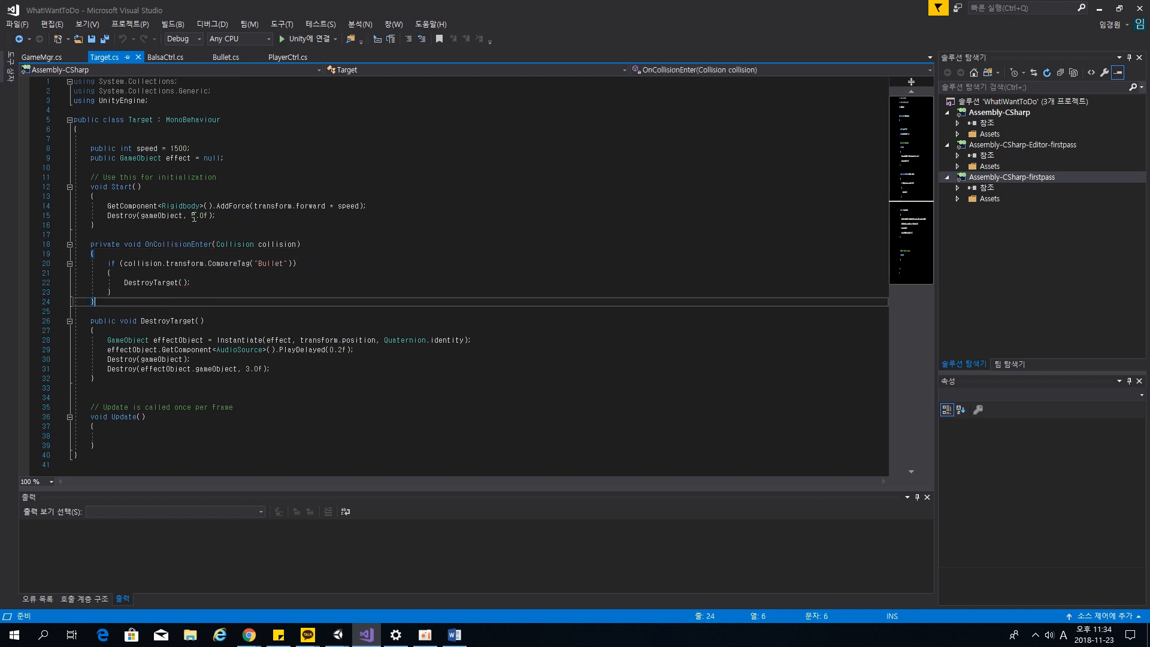
Open BalsaCtrl.cs to examine the StartCoroutine call in Start, and undo the accidental text edits there.
left_click(170, 57)
left_click_drag(268, 212, 120, 196)
left_click(103, 197)
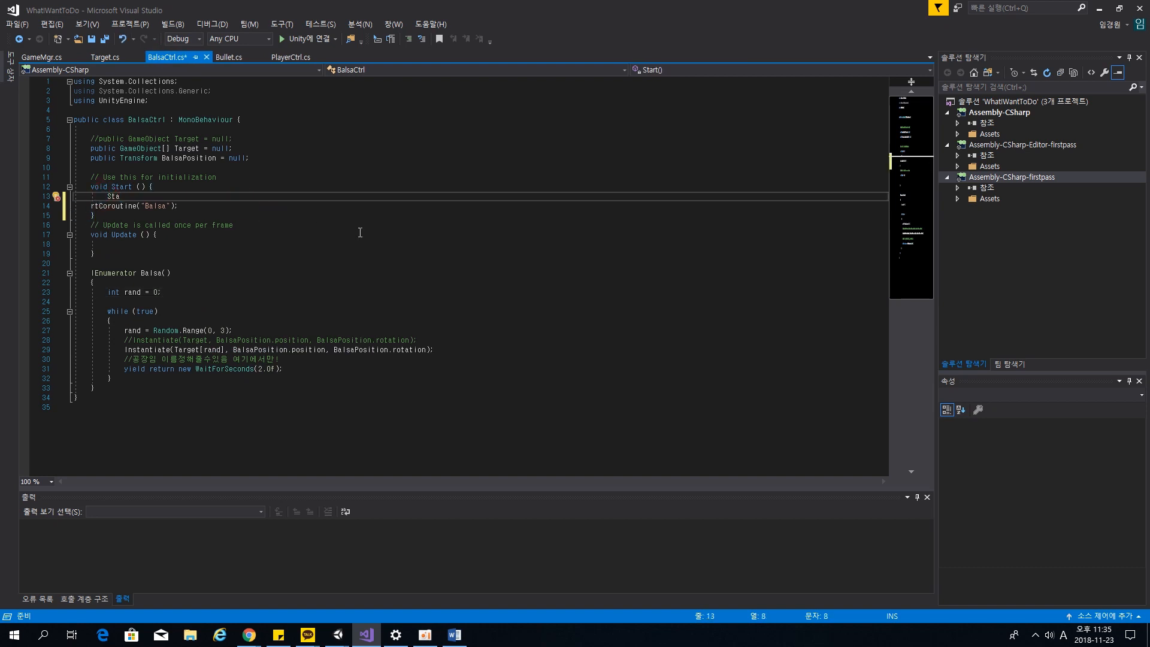
key("ctrl+z")
key("ctrl+z")
key("ctrl+z")
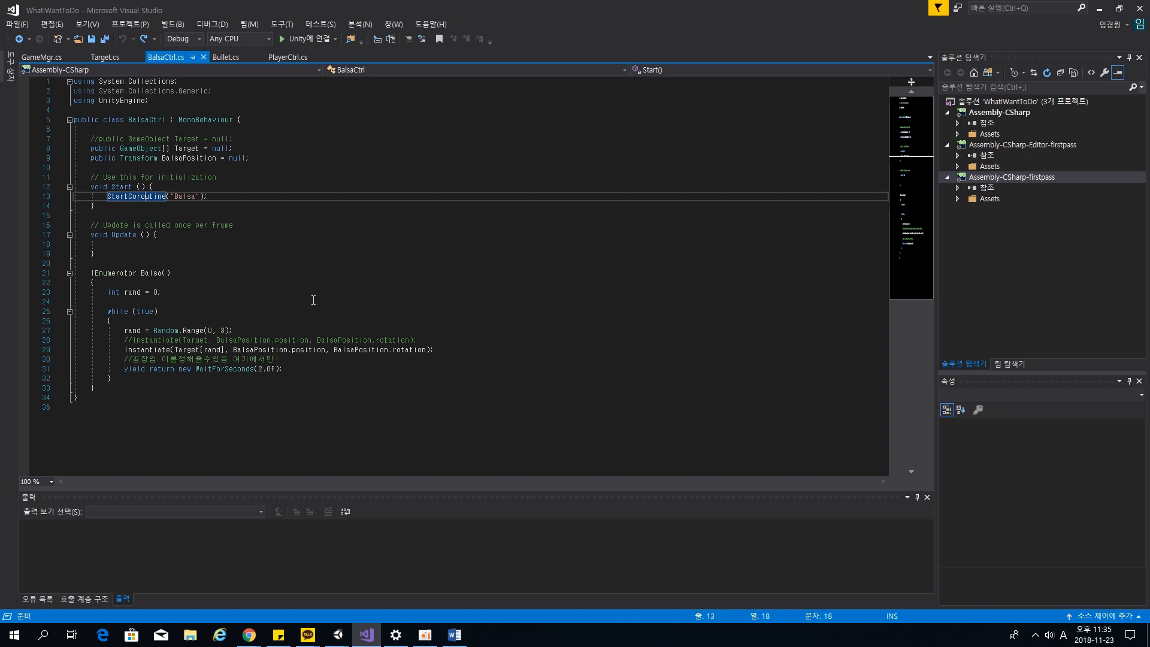
Open Bullet.cs and review its speed field and the Start and Update methods.
left_click(224, 58)
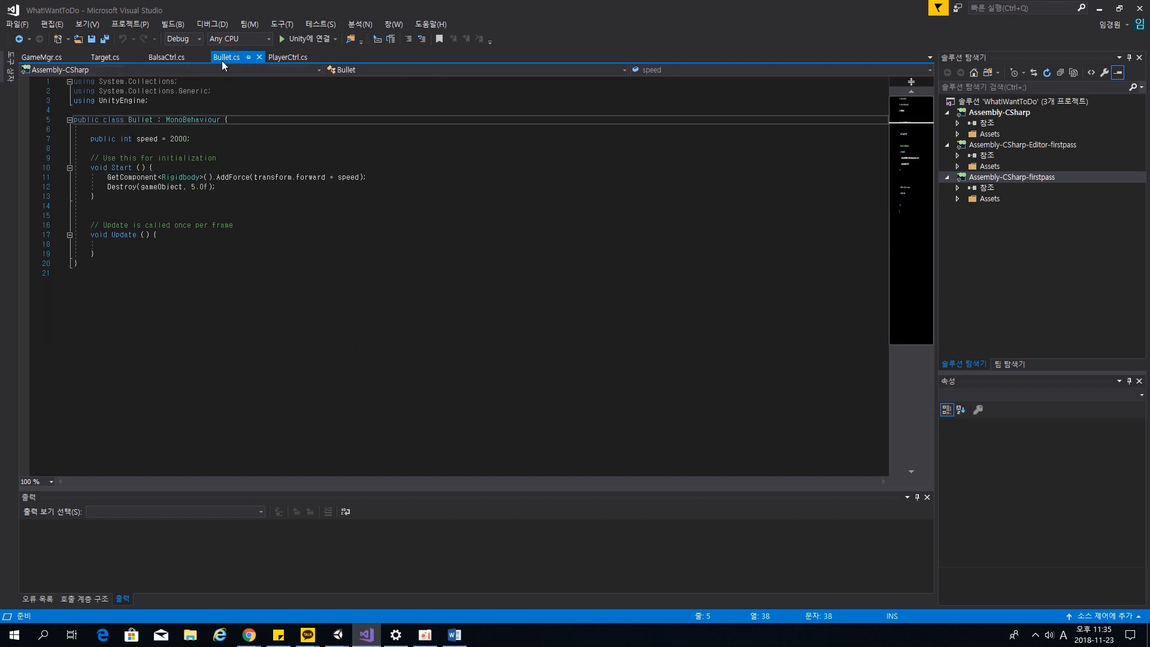
left_click(229, 146)
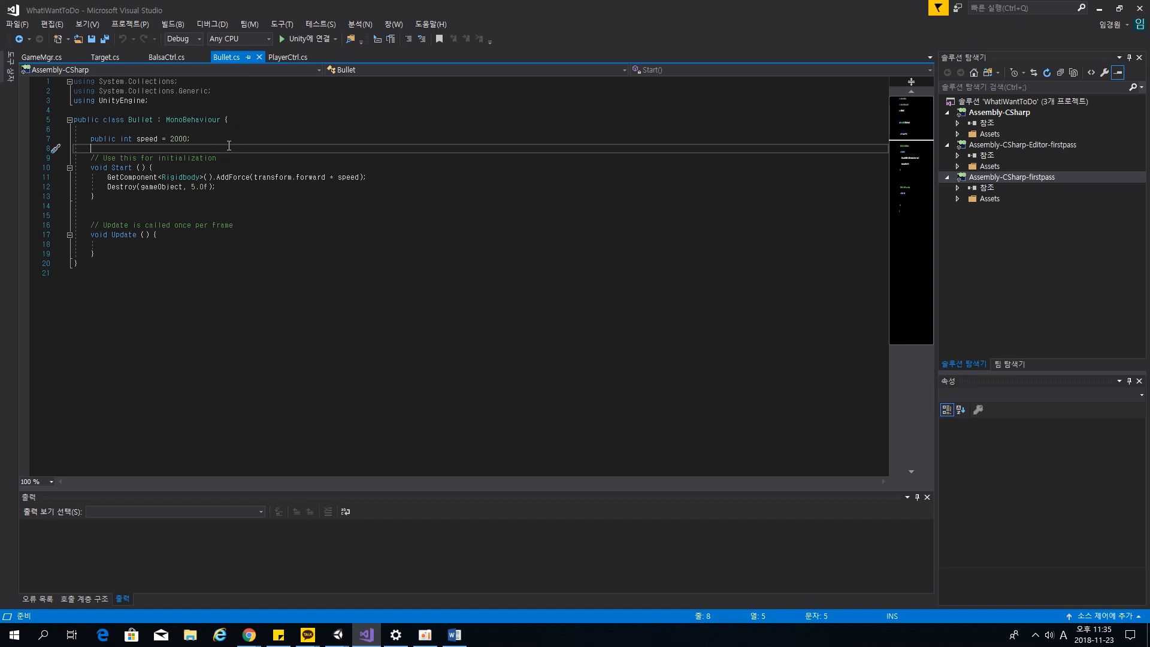
left_click(289, 234)
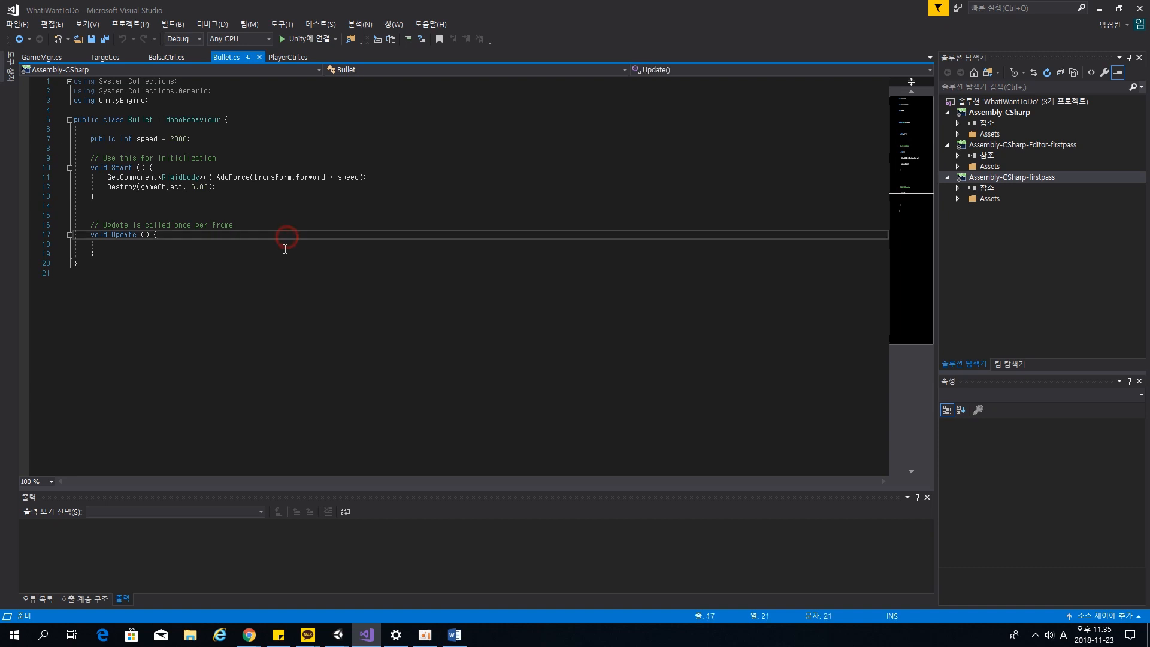
Return to PlayerCtrl.cs and review the mouse rotation and GetMouseButtonDown shooting code in Update.
left_click(298, 57)
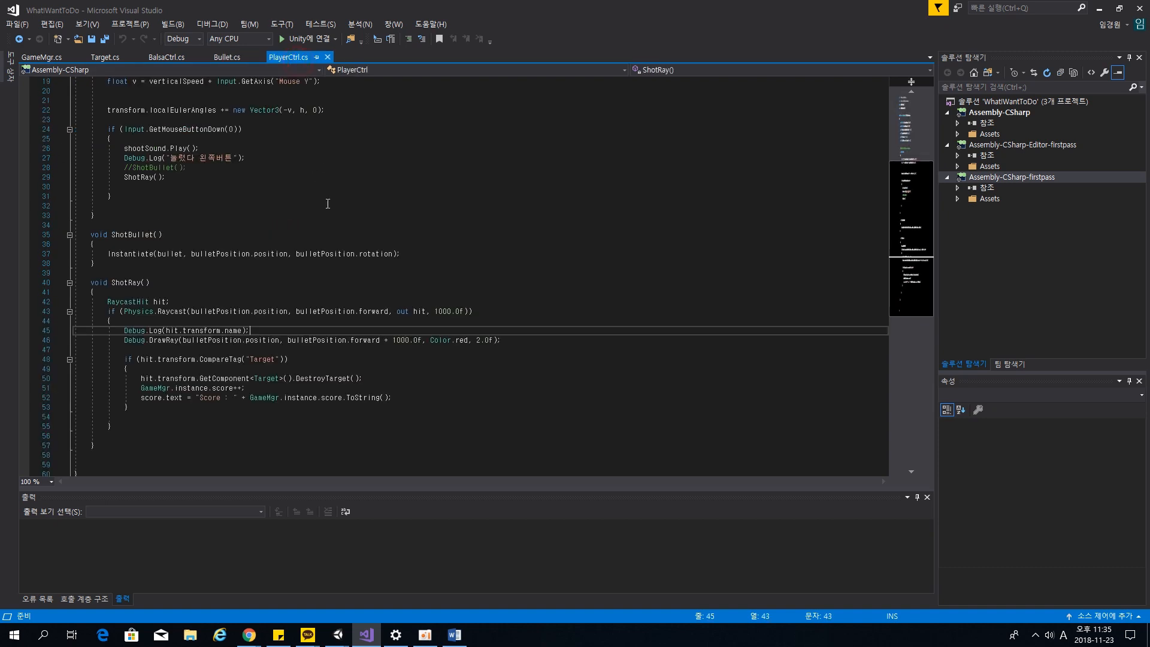
scroll(261, 219, "up", 3)
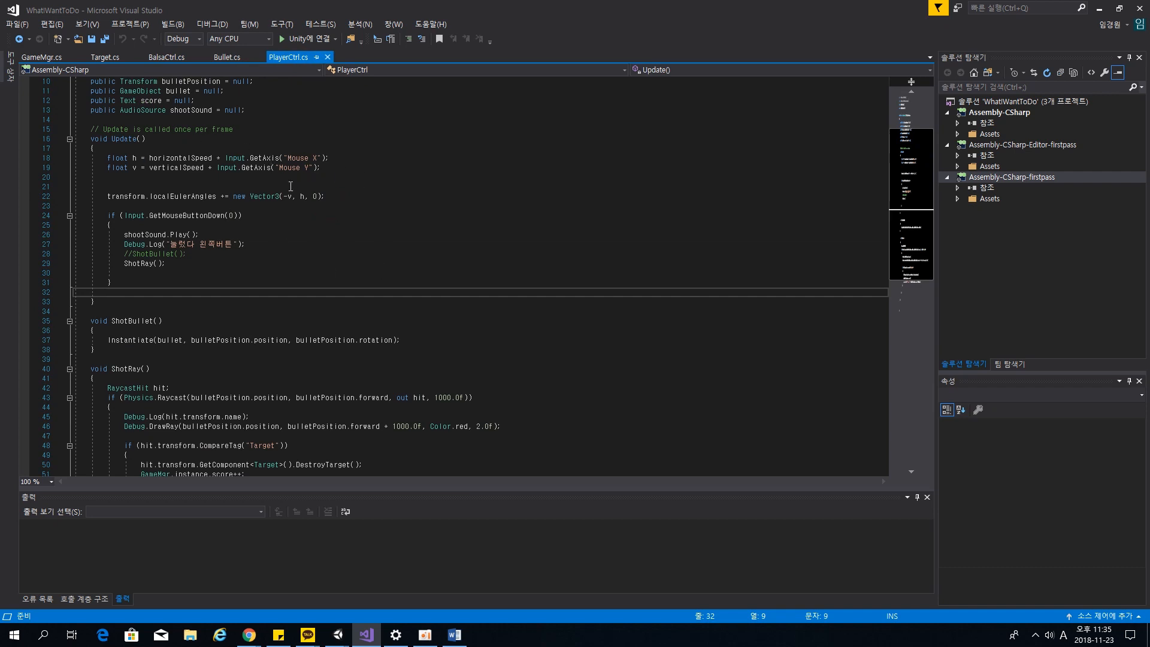
left_click(359, 219)
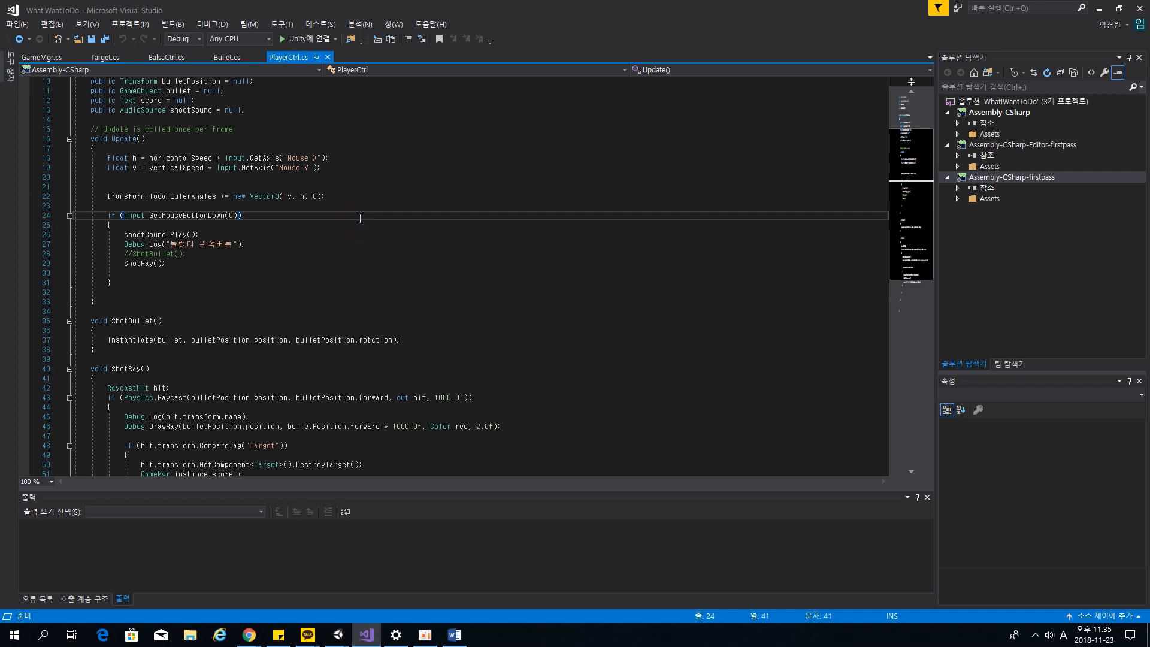
left_click(366, 206)
left_click(360, 243)
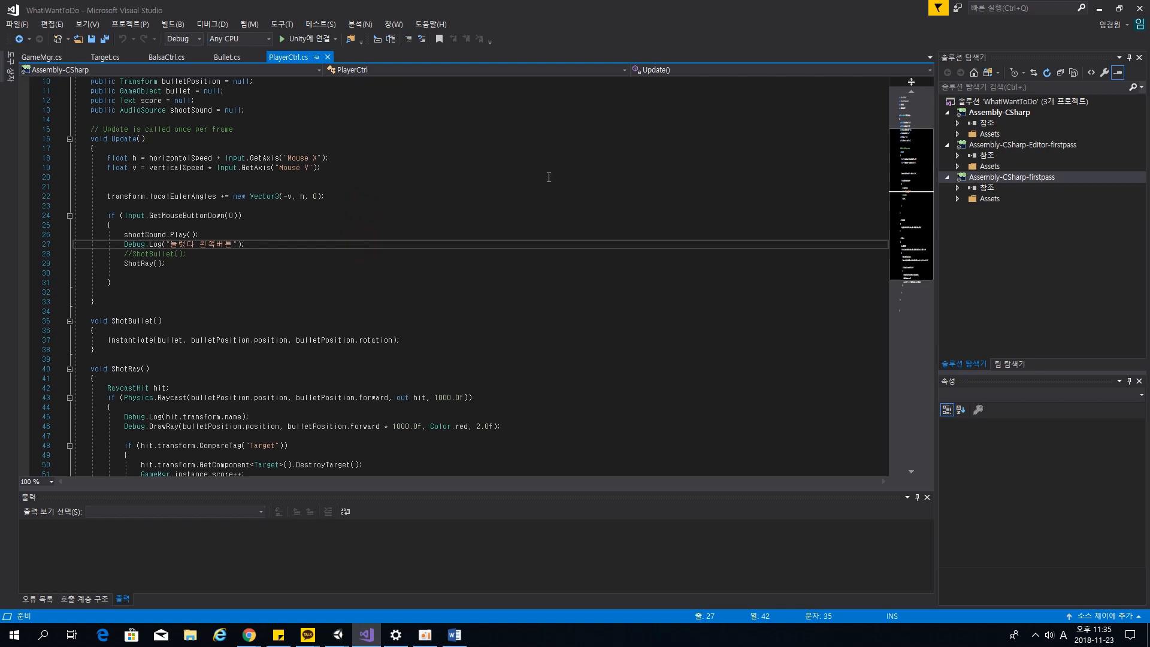
Minimize Visual Studio to return to the ShootPika project in Unity, and show the Inspector instead of Services.
left_click(1100, 8)
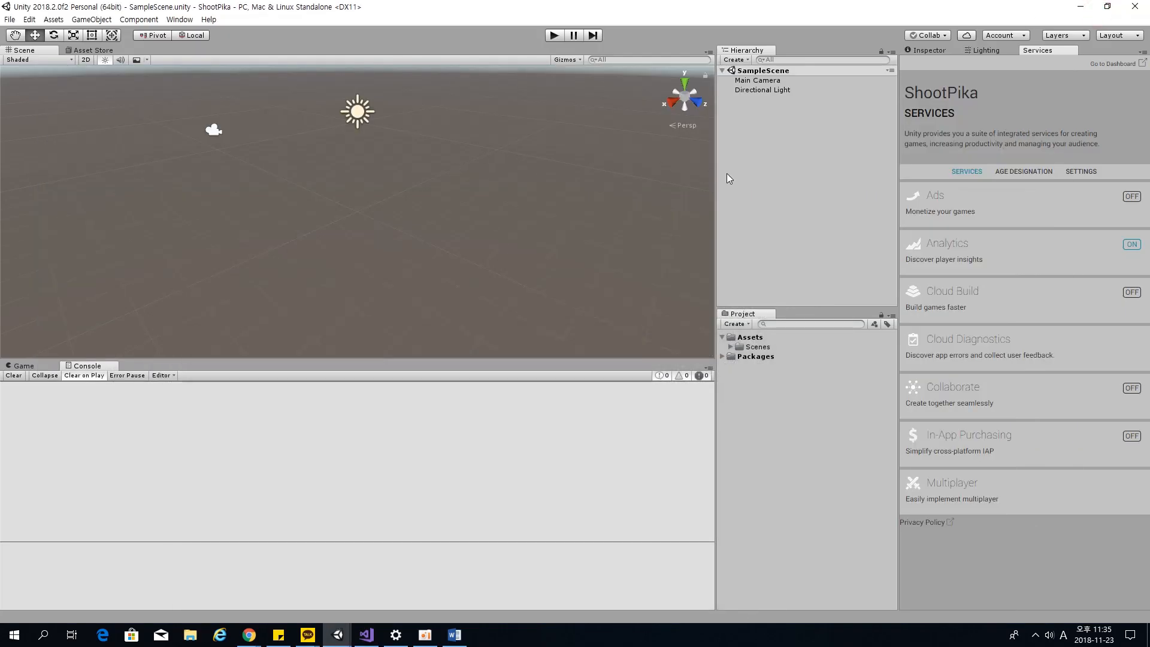
left_click(930, 50)
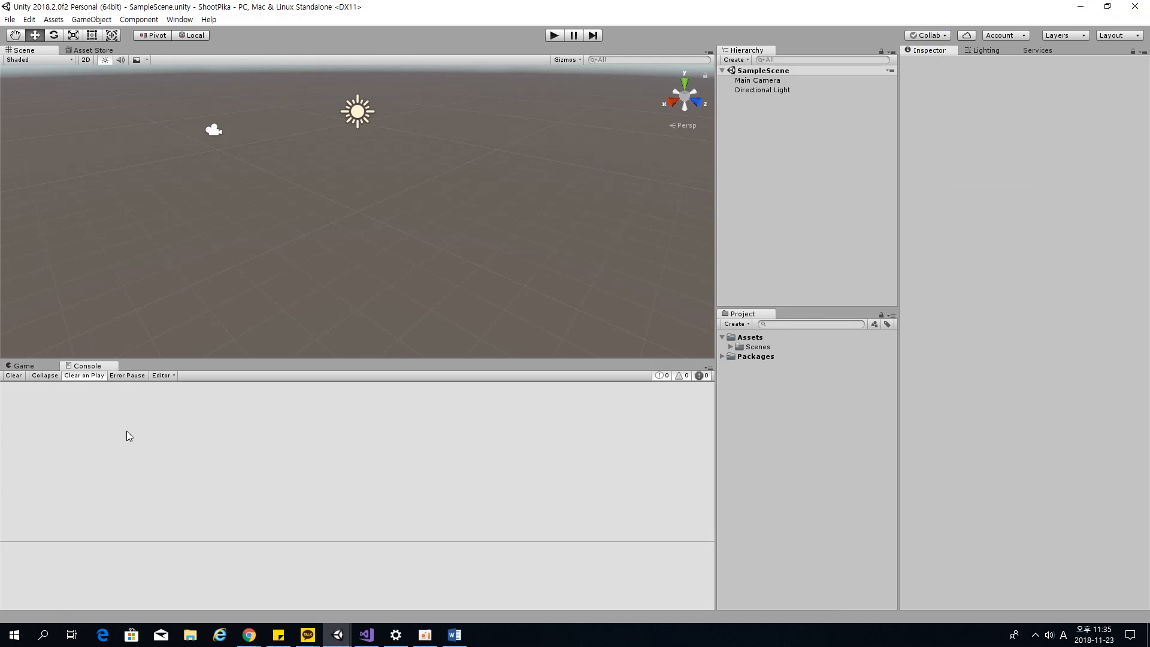
Search the Asset Store for skybox.
left_click(91, 50)
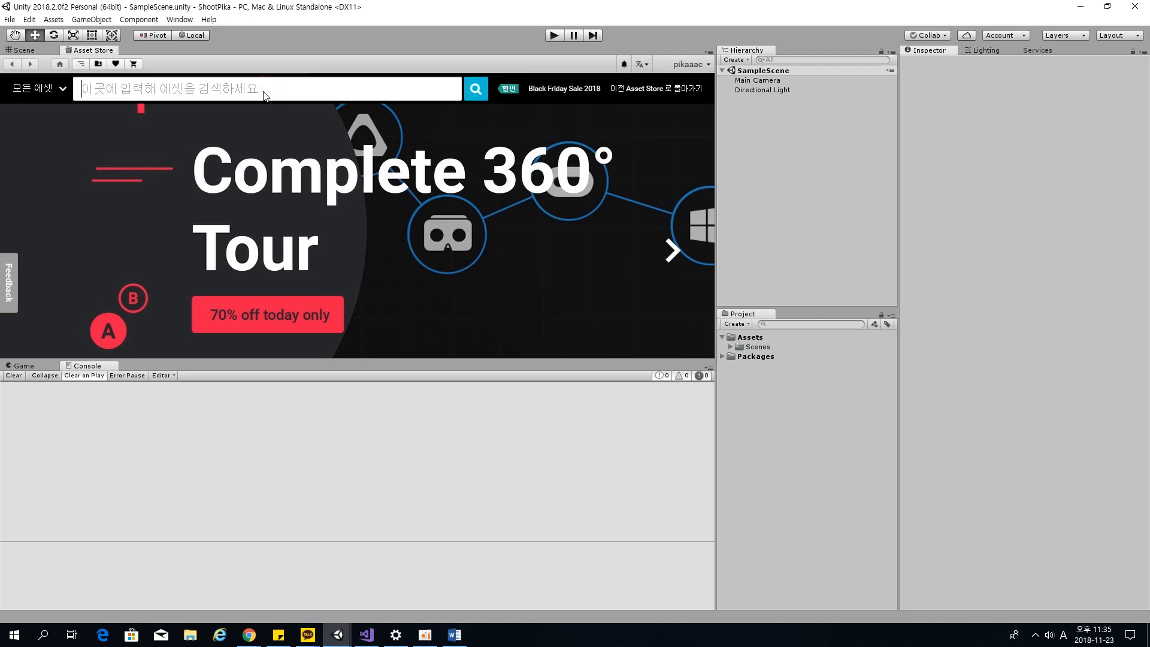
type("skybox")
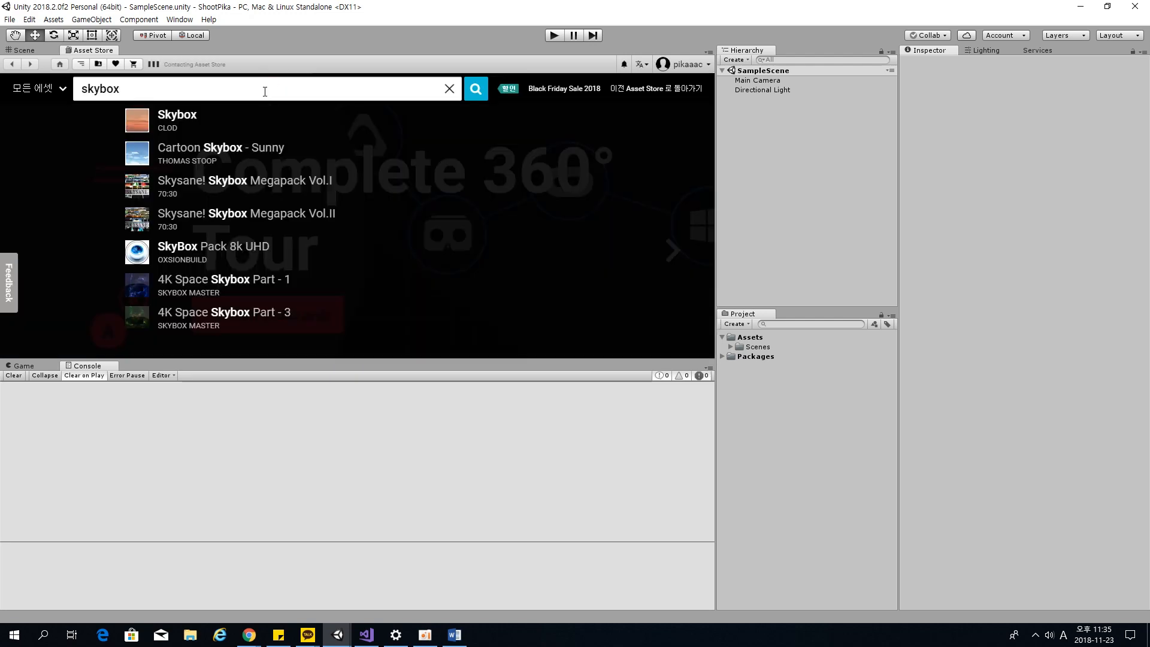
key("Return")
Browse the skybox results and import all files of the free Skybox package by CLOD into the project.
scroll(230, 199, "down", 2)
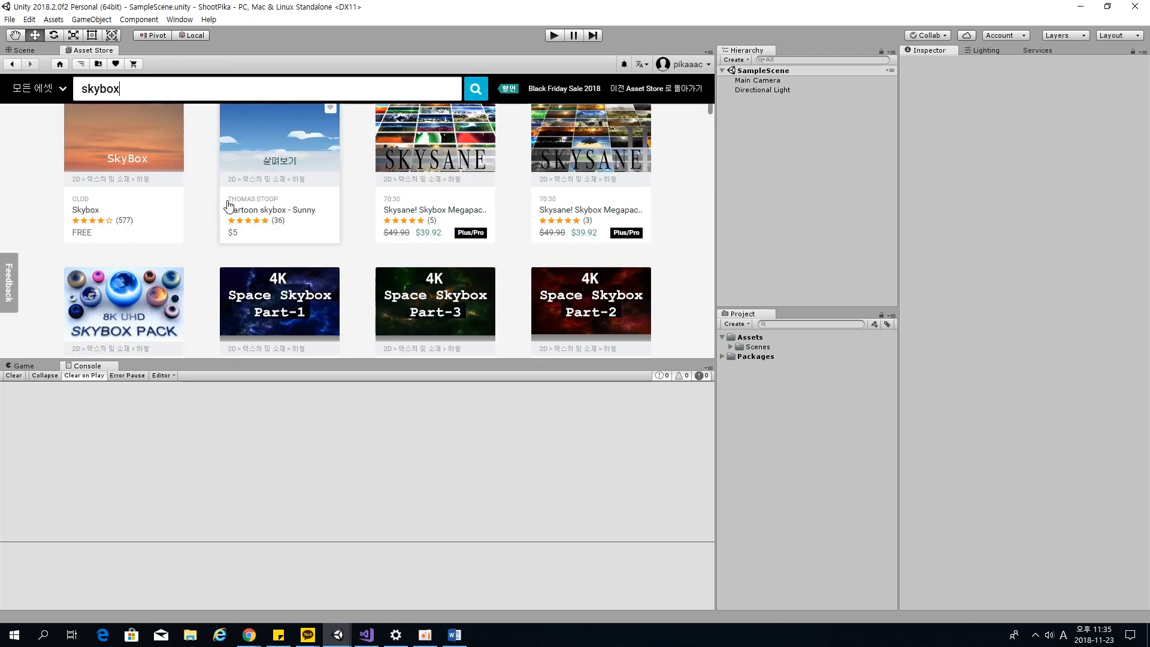
scroll(223, 207, "up", 2)
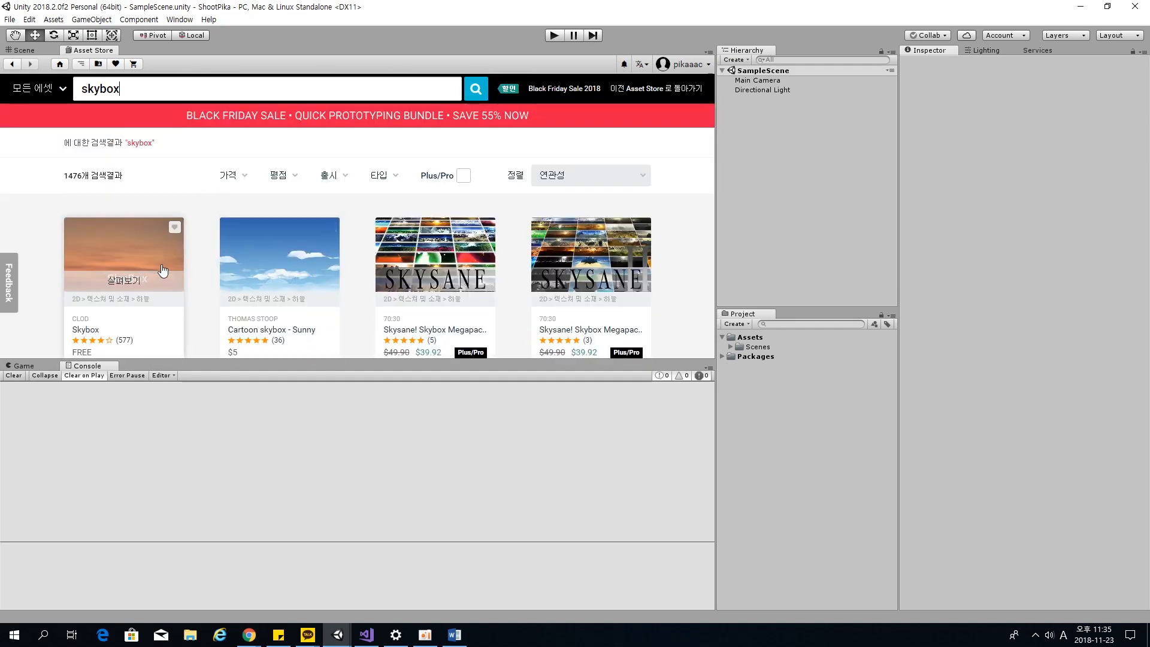
scroll(191, 240, "down", 10)
scroll(154, 262, "up", 4)
scroll(155, 264, "down", 14)
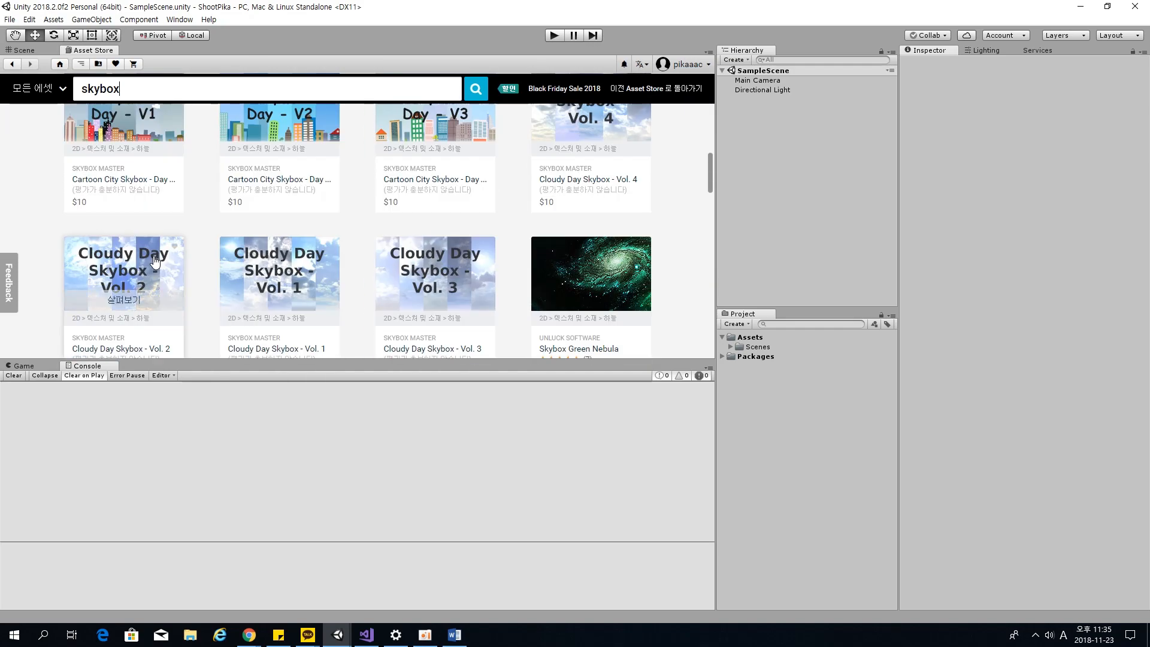
scroll(154, 272, "up", 16)
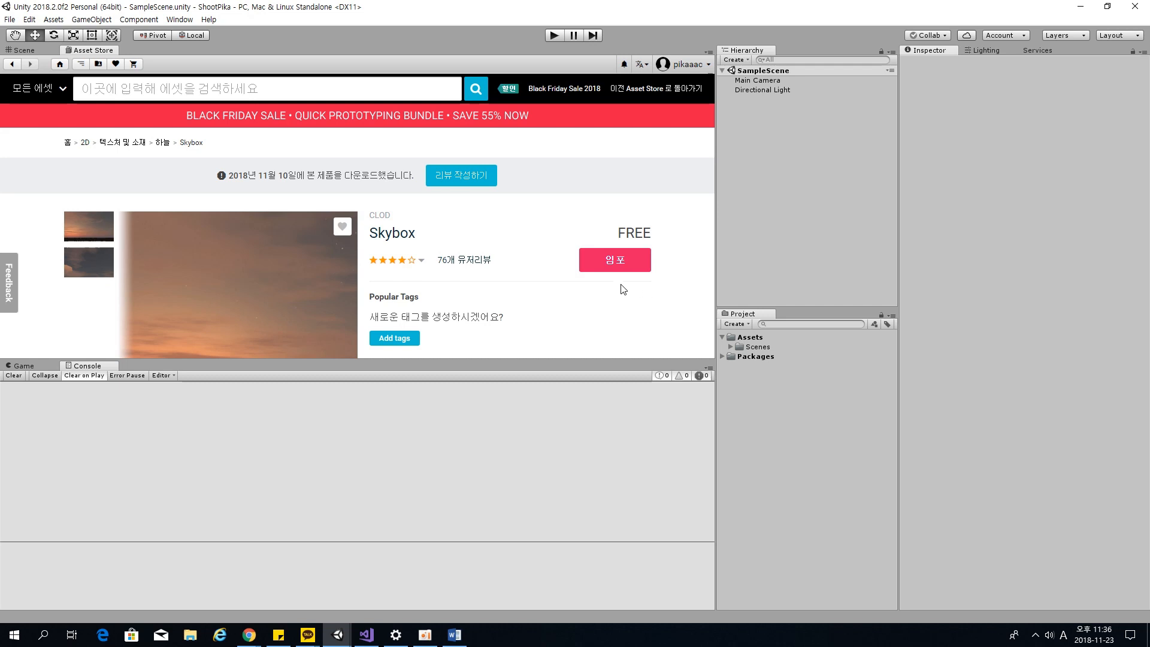
left_click(627, 269)
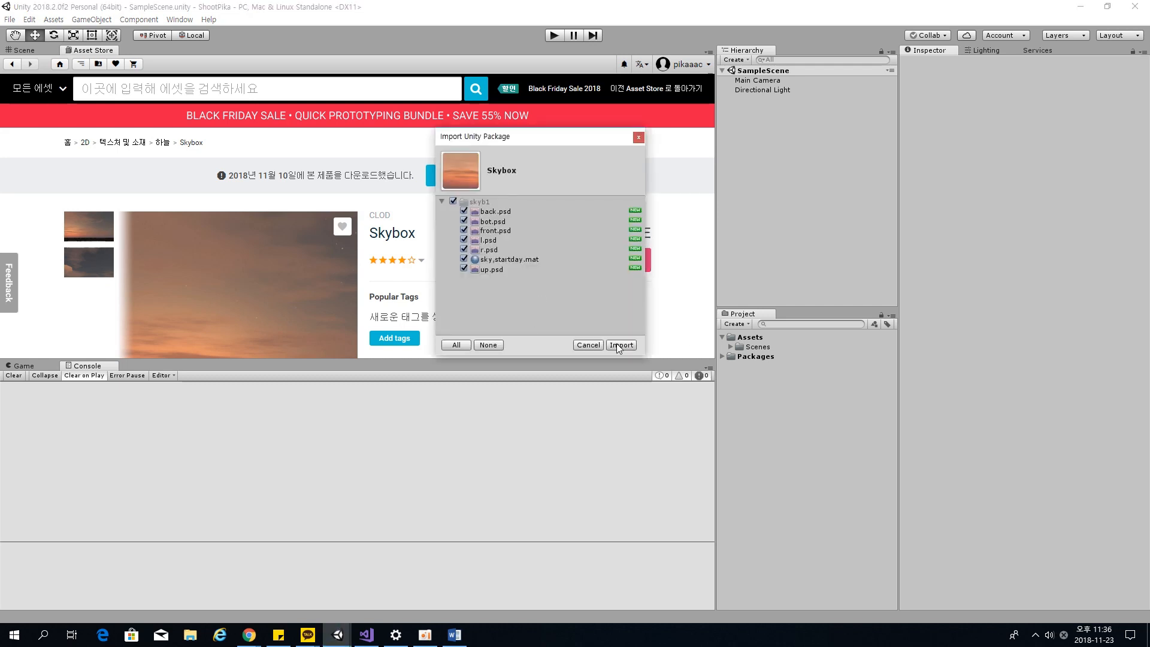
left_click(621, 345)
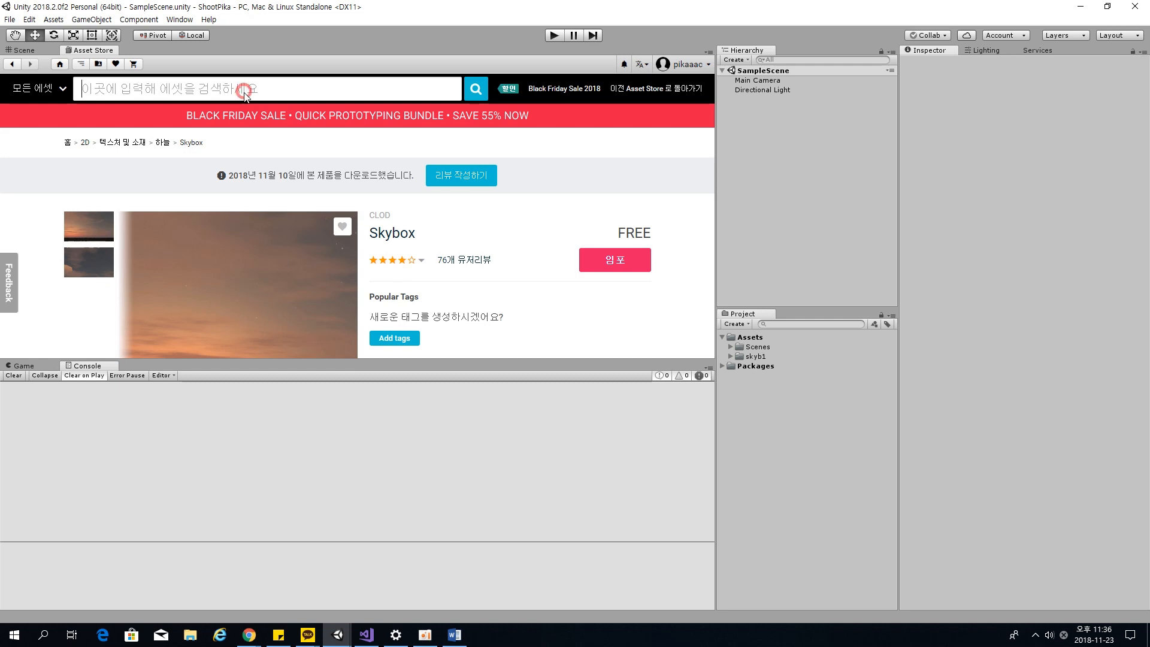
Search the Asset Store for standard asset.
type("stan")
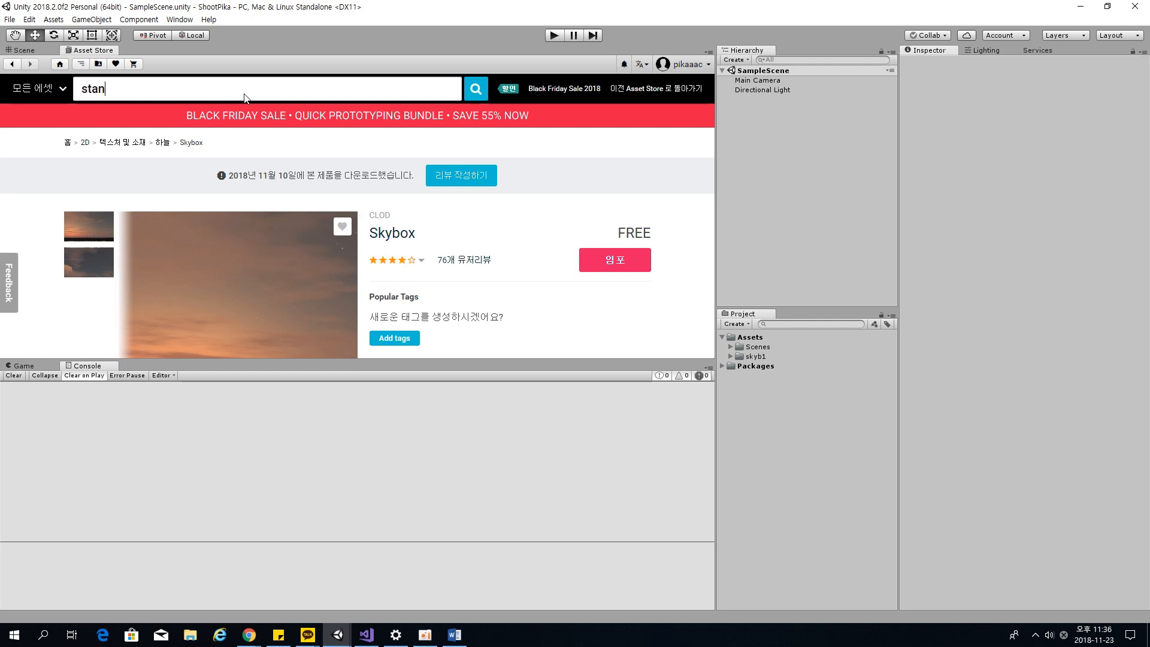
type("dard asset")
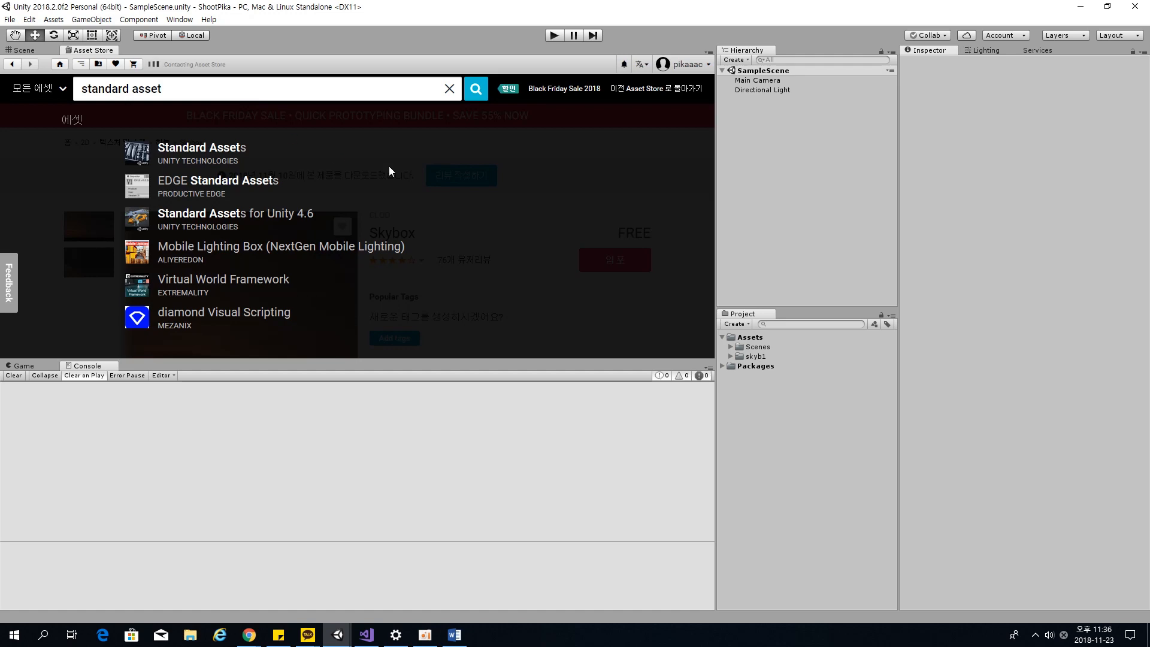
key("Return")
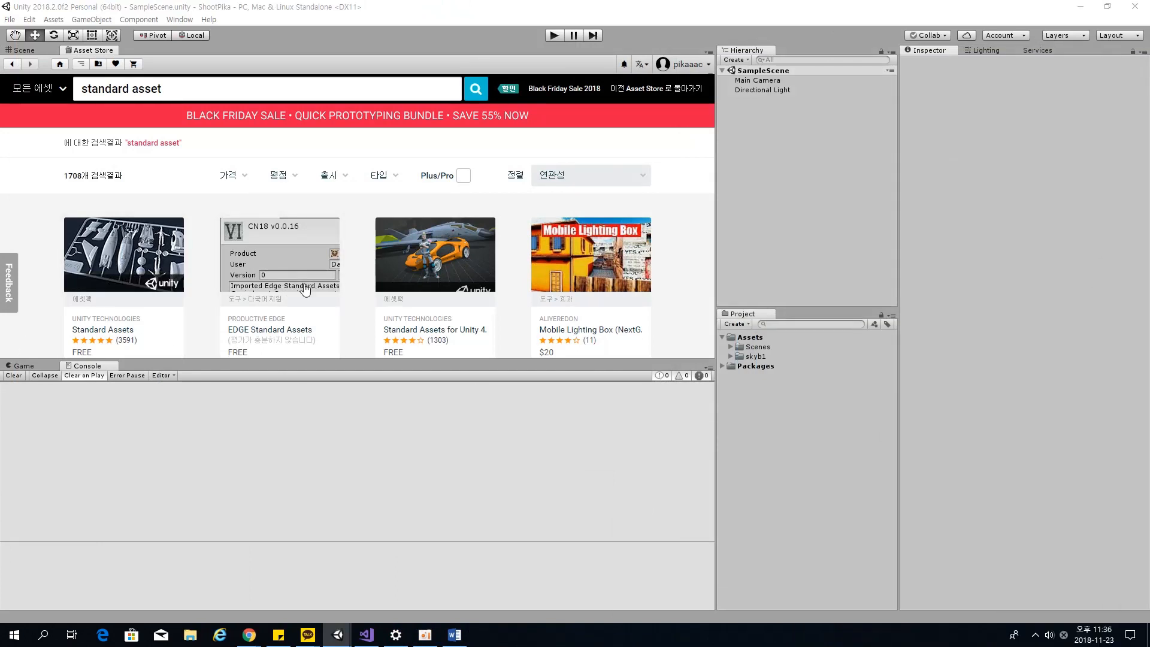
Import the complete free Standard Assets package by Unity Technologies into the project.
left_click(130, 262)
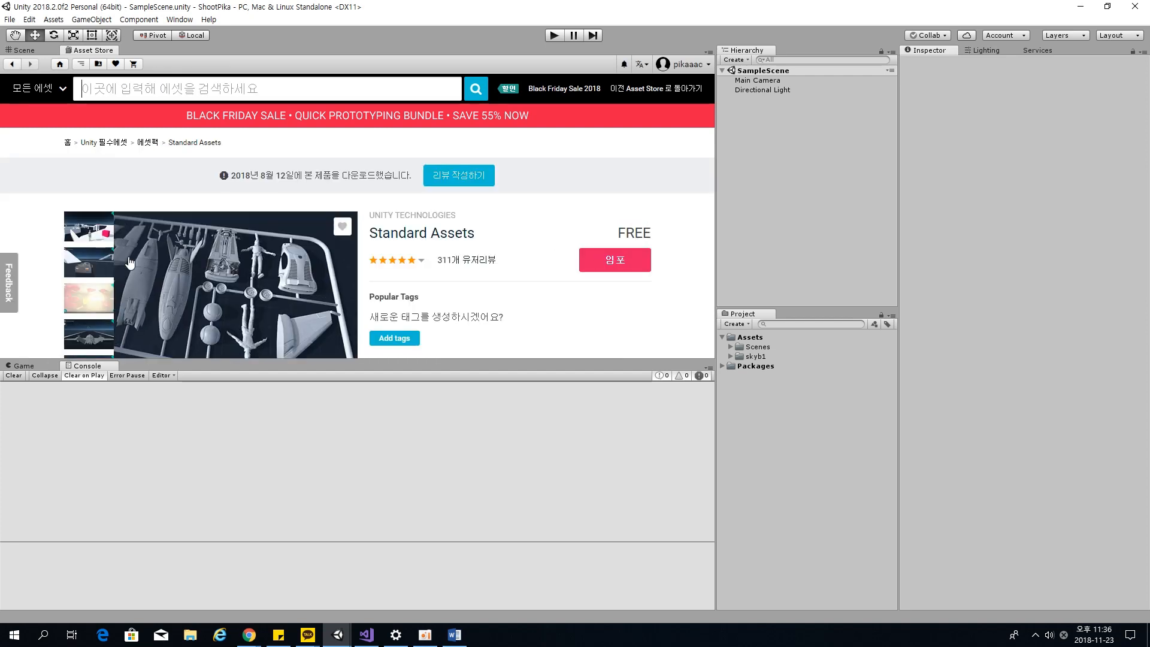
left_click(605, 261)
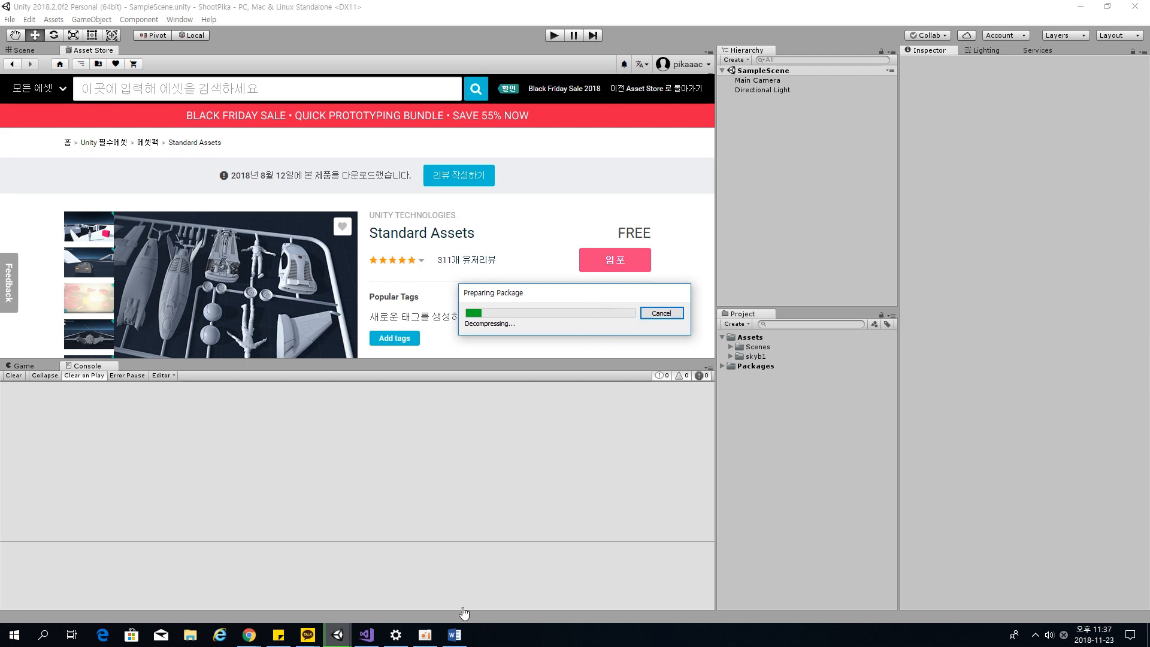
left_click(425, 634)
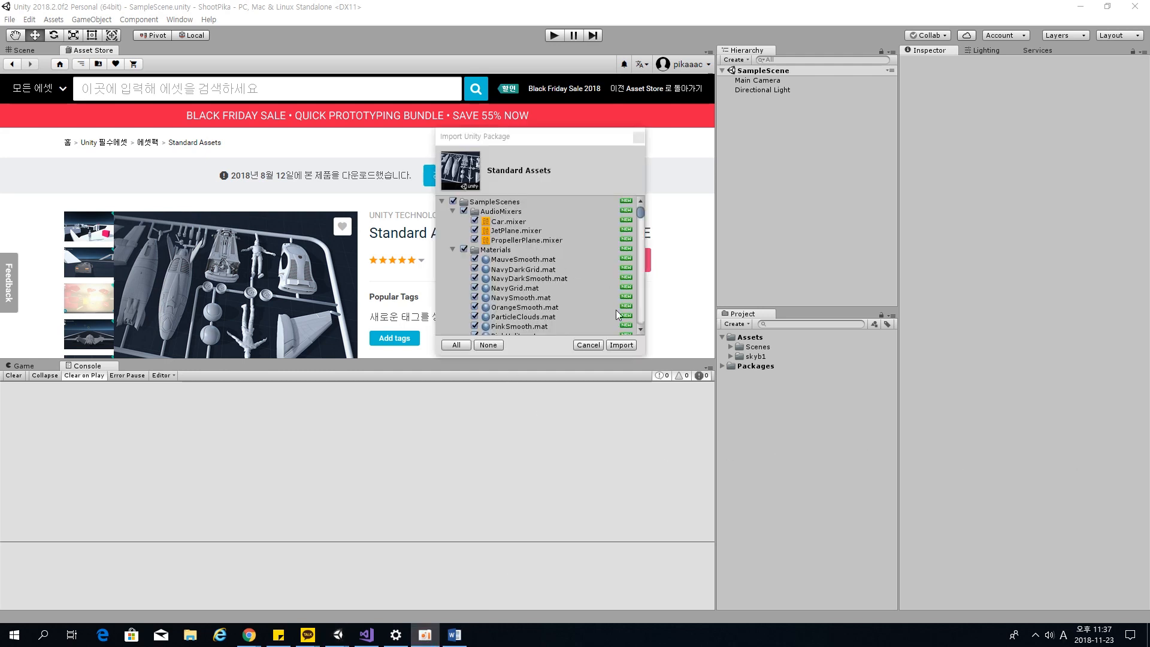
scroll(606, 299, "down", 5)
left_click(621, 345)
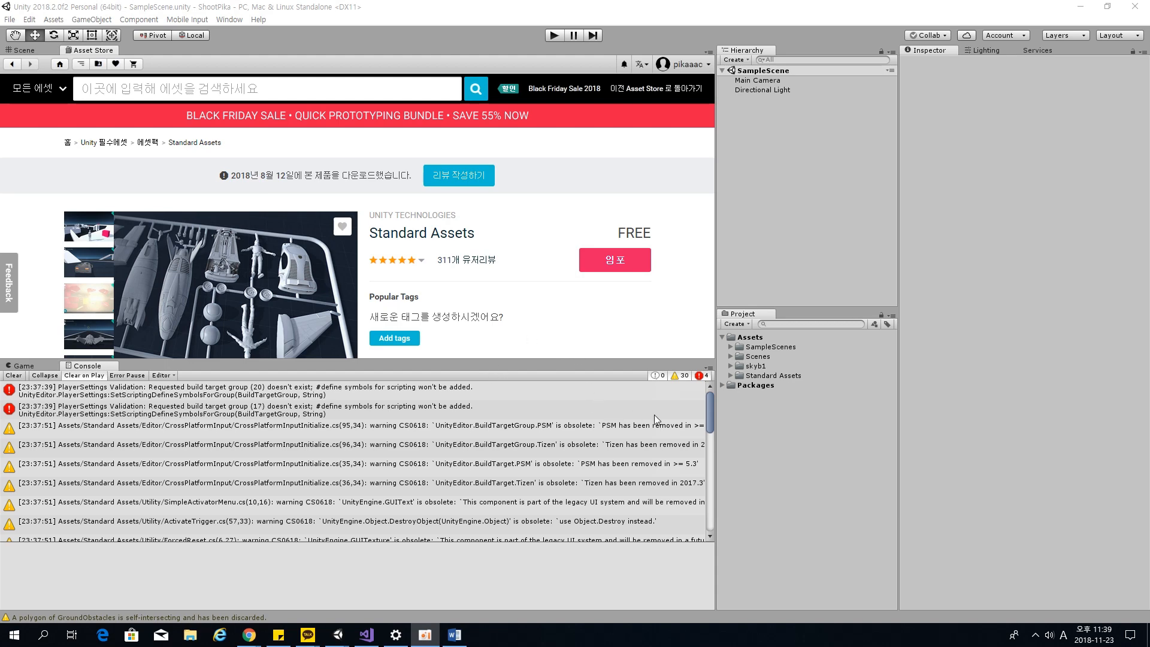
Review the console messages from the Standard Assets import, and clear them.
scroll(279, 429, "down", 5)
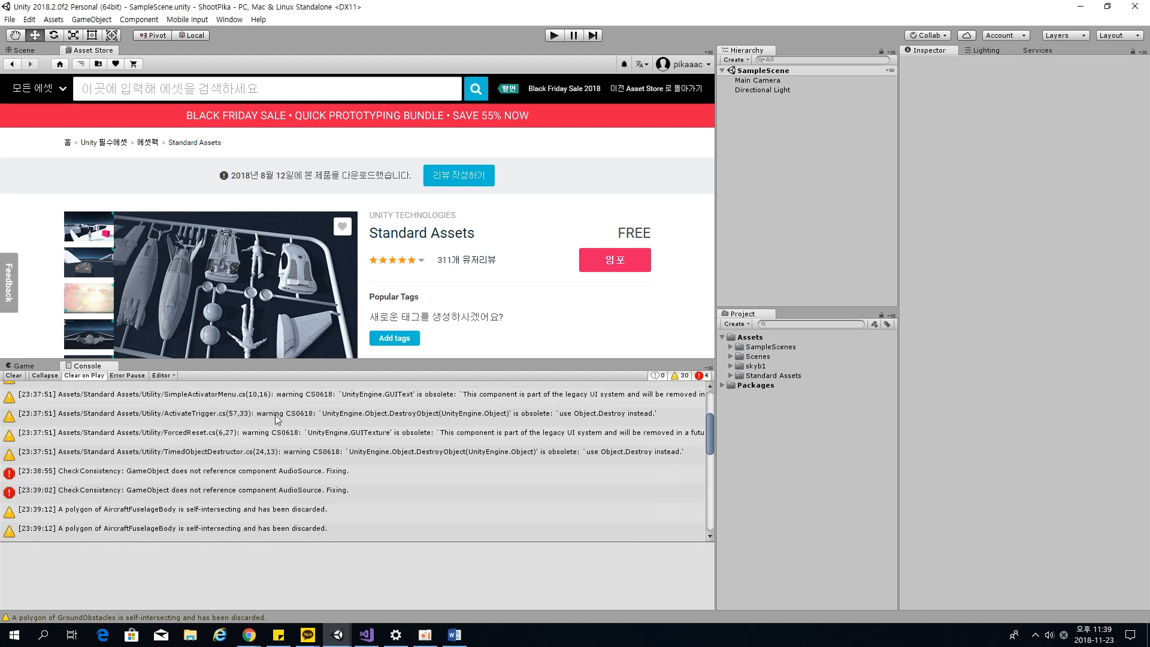
scroll(239, 437, "up", 3)
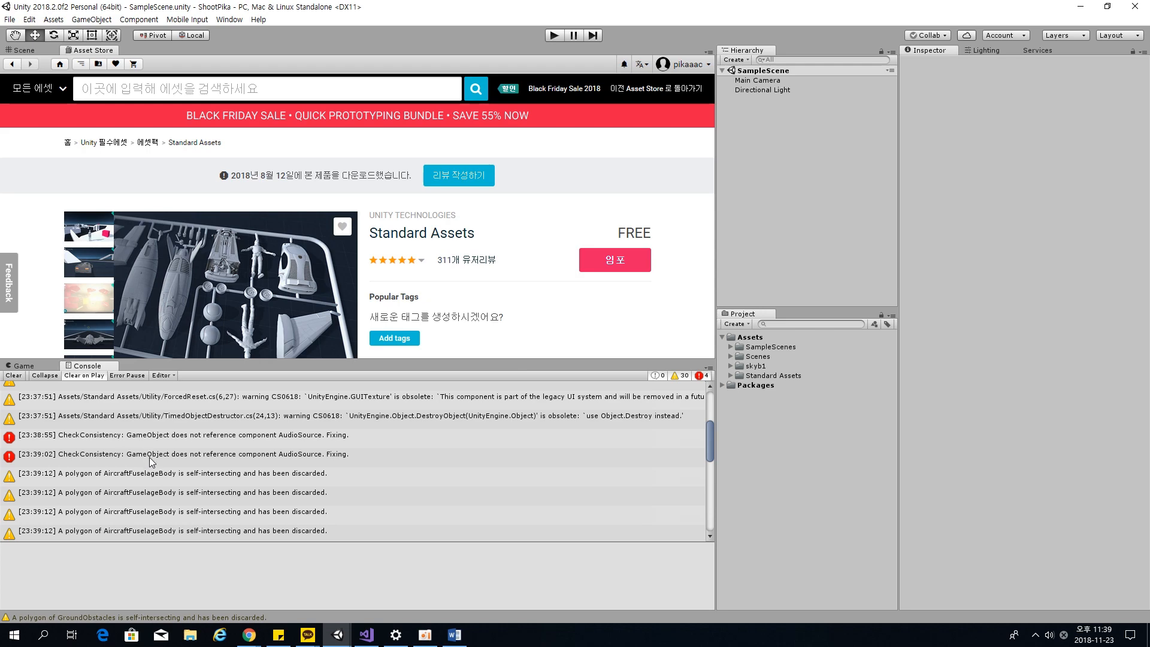
scroll(151, 461, "up", 3)
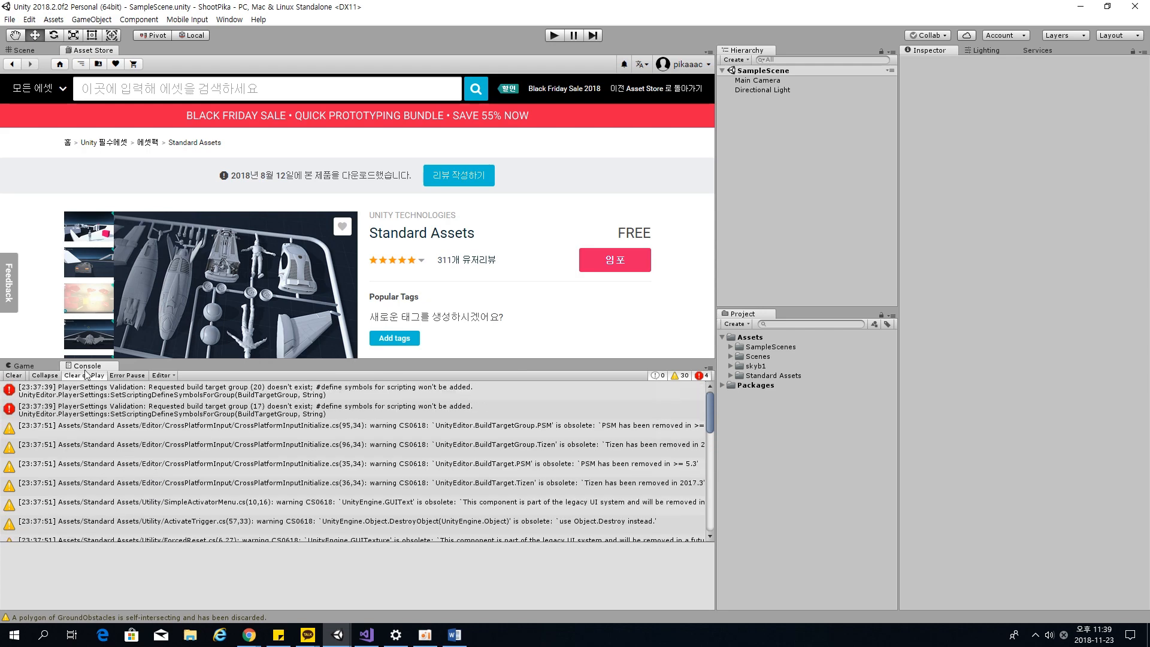
left_click(13, 375)
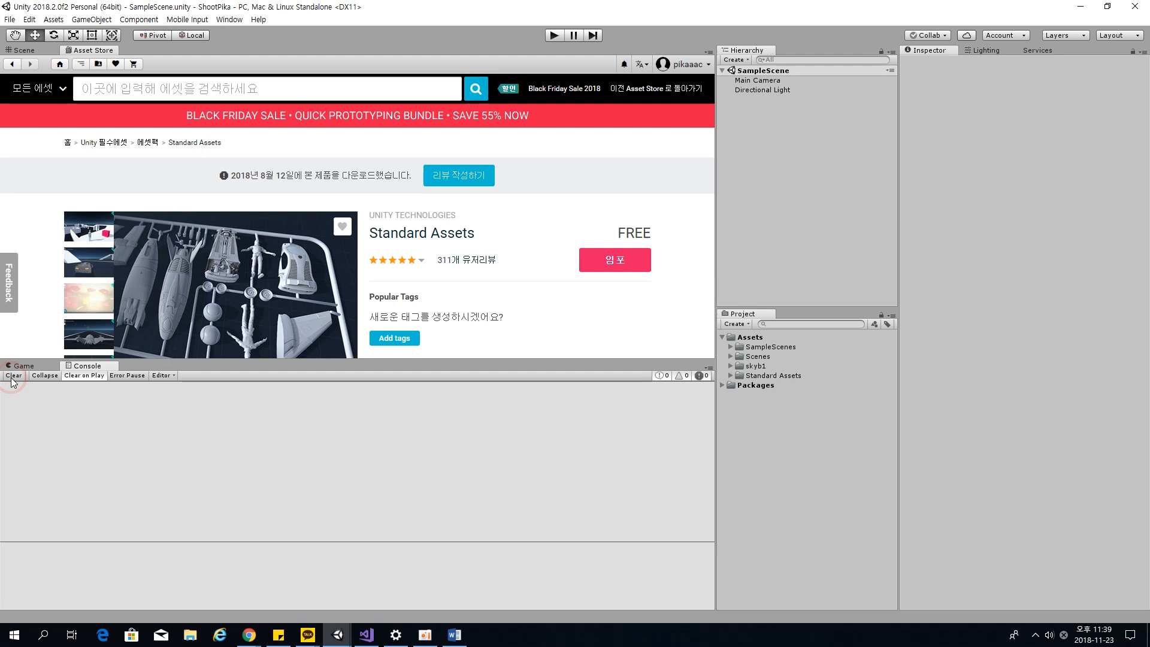
left_click(298, 484)
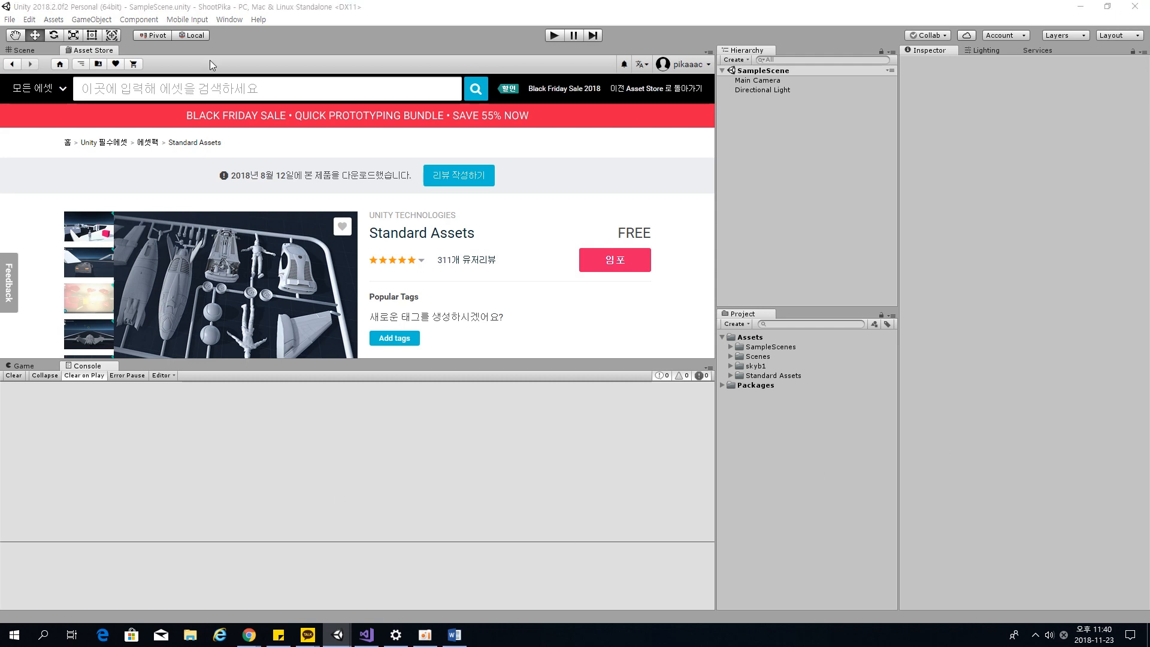
Search the Asset Store for shotgun and browse the resulting weapon models.
left_click(237, 87)
type("s")
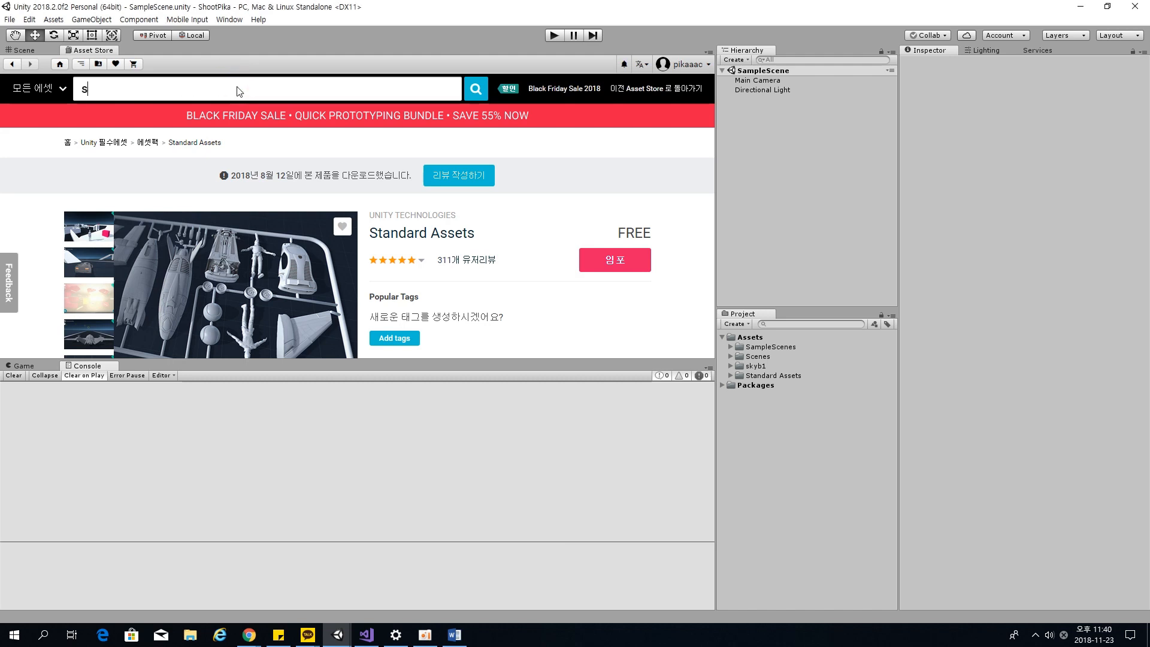
type("hotgun")
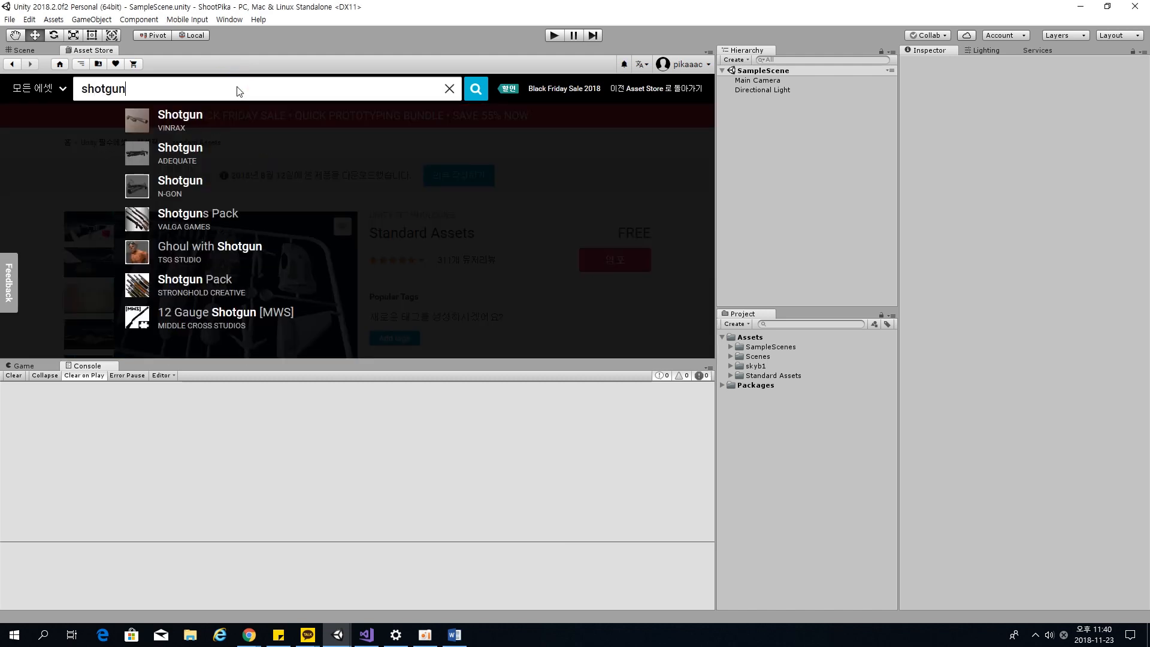
key("Return")
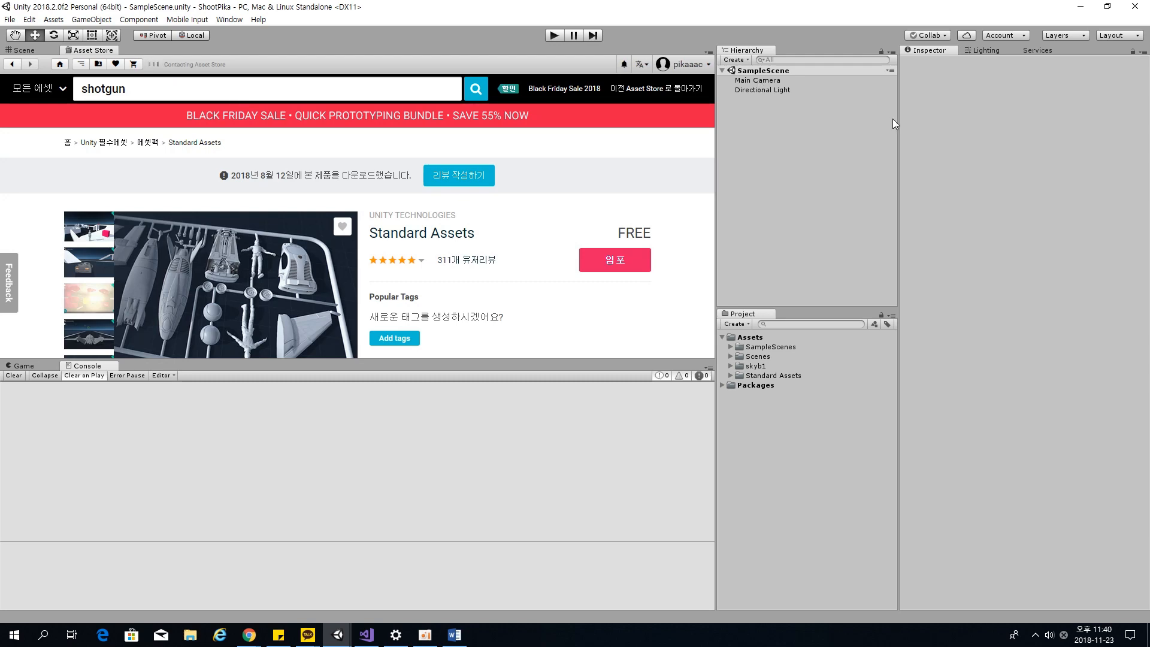
scroll(599, 299, "down", 1)
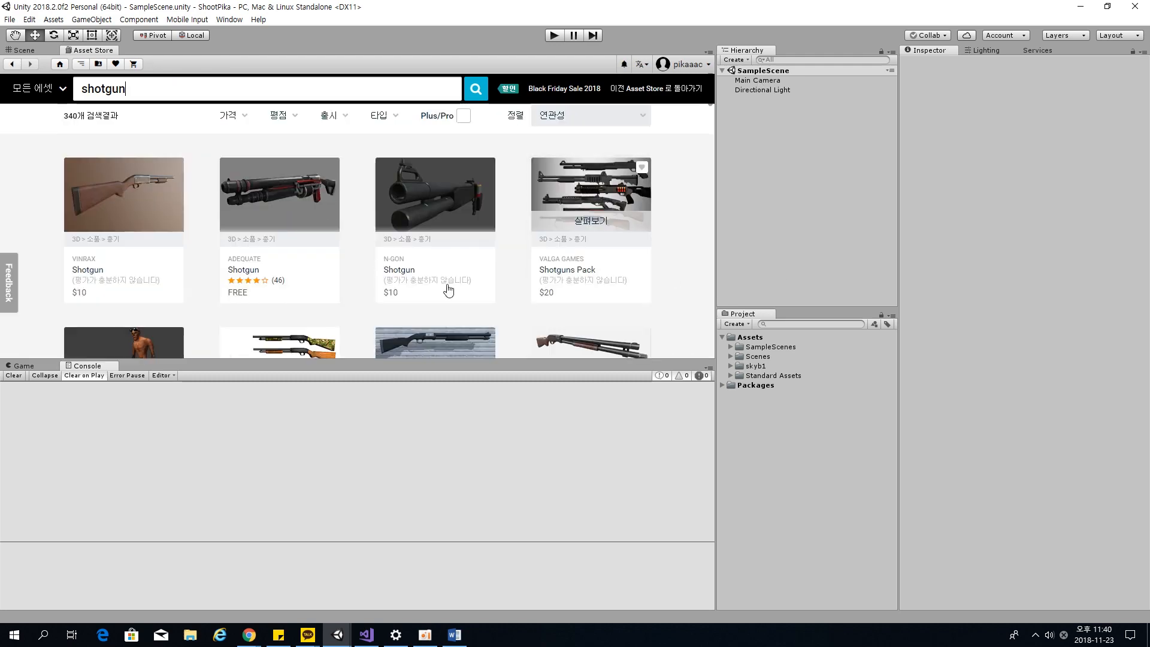
scroll(389, 266, "down", 2)
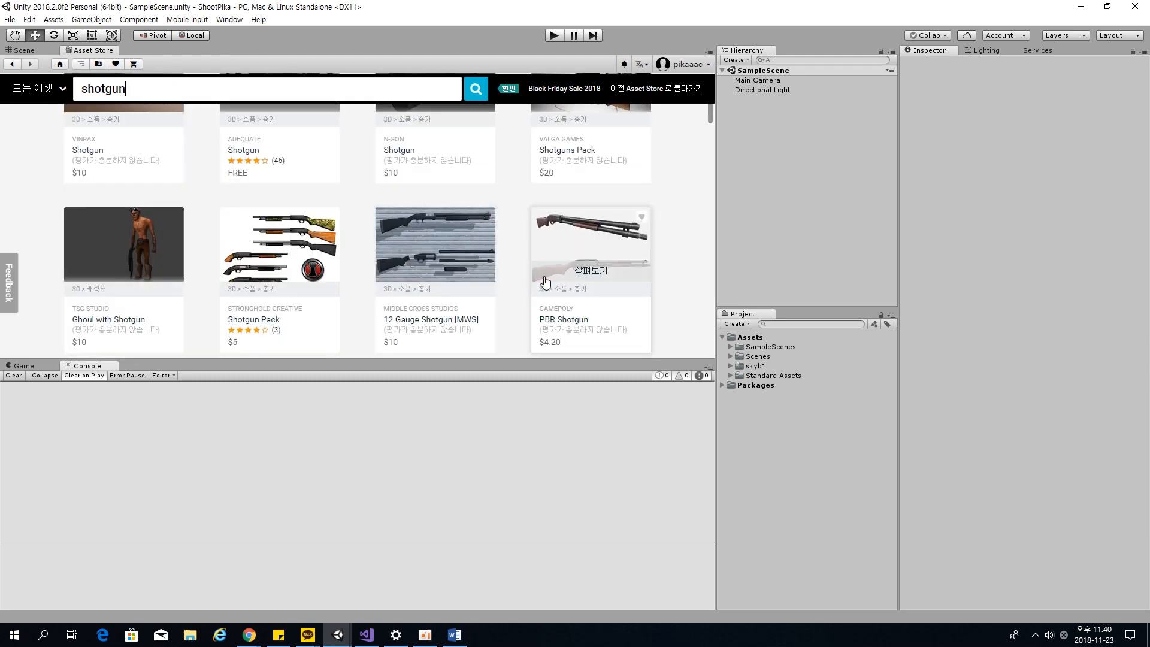
scroll(521, 287, "down", 3)
scroll(236, 176, "up", 6)
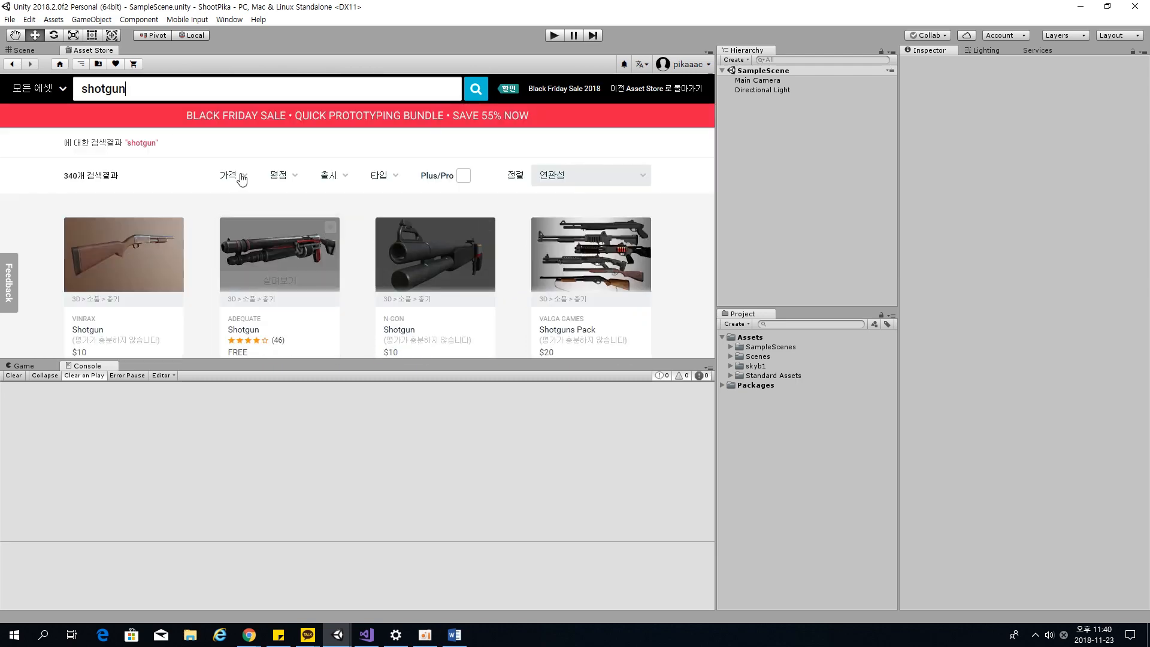
Filter the shotgun results to free assets with a price range of $0 - $0.
left_click(236, 176)
left_click_drag(380, 267, 241, 267)
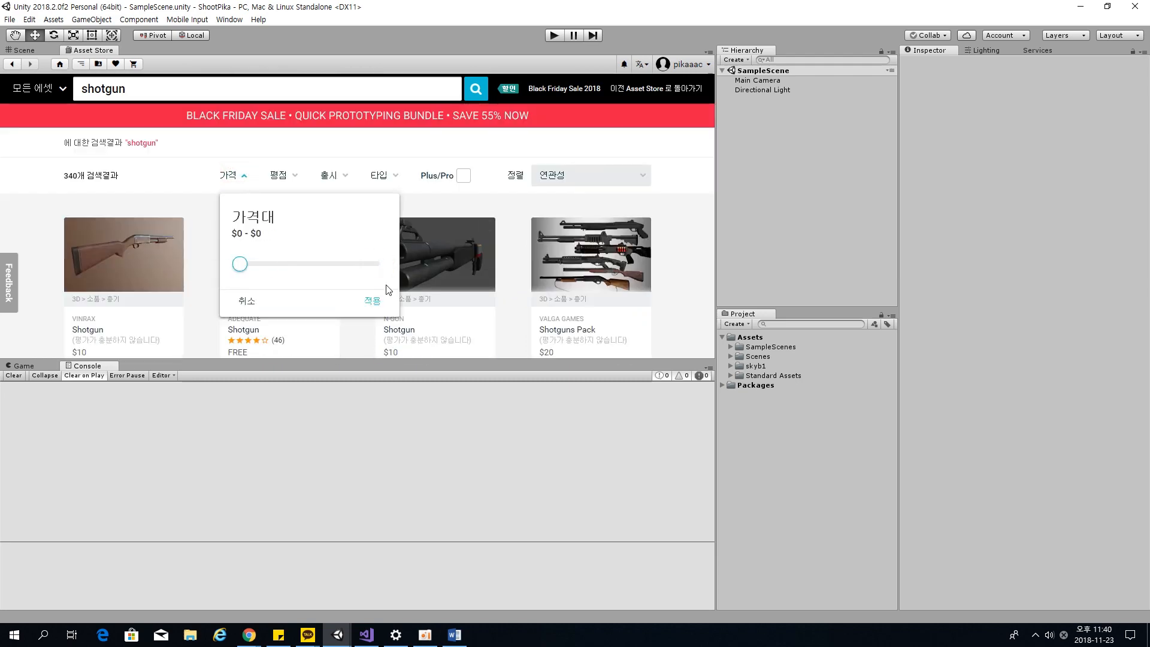
left_click(375, 298)
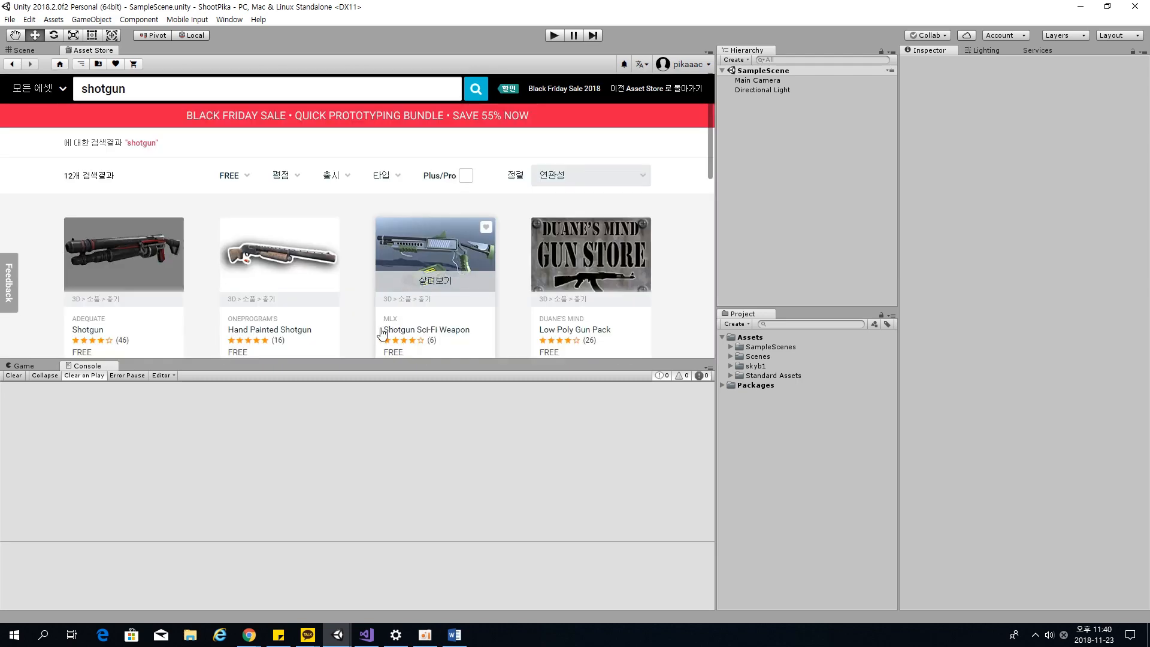
Browse the free shotgun models and open the quick preview of Shotgun by ADEQUATE.
scroll(348, 335, "down", 1)
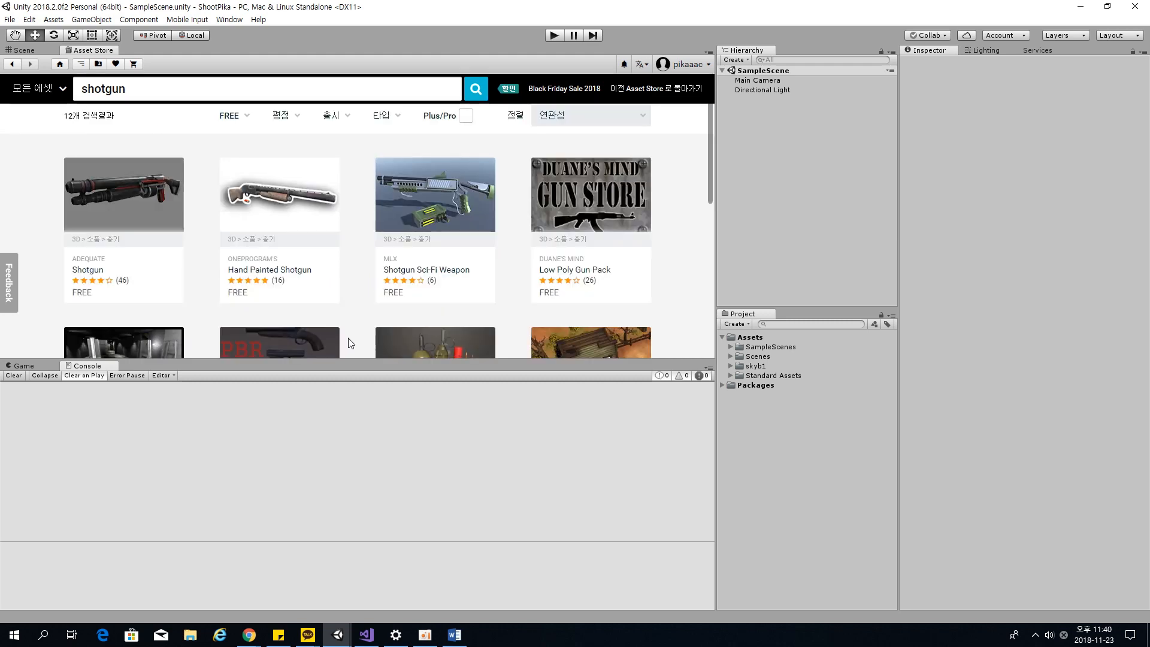
scroll(349, 342, "down", 1)
scroll(118, 319, "up", 2)
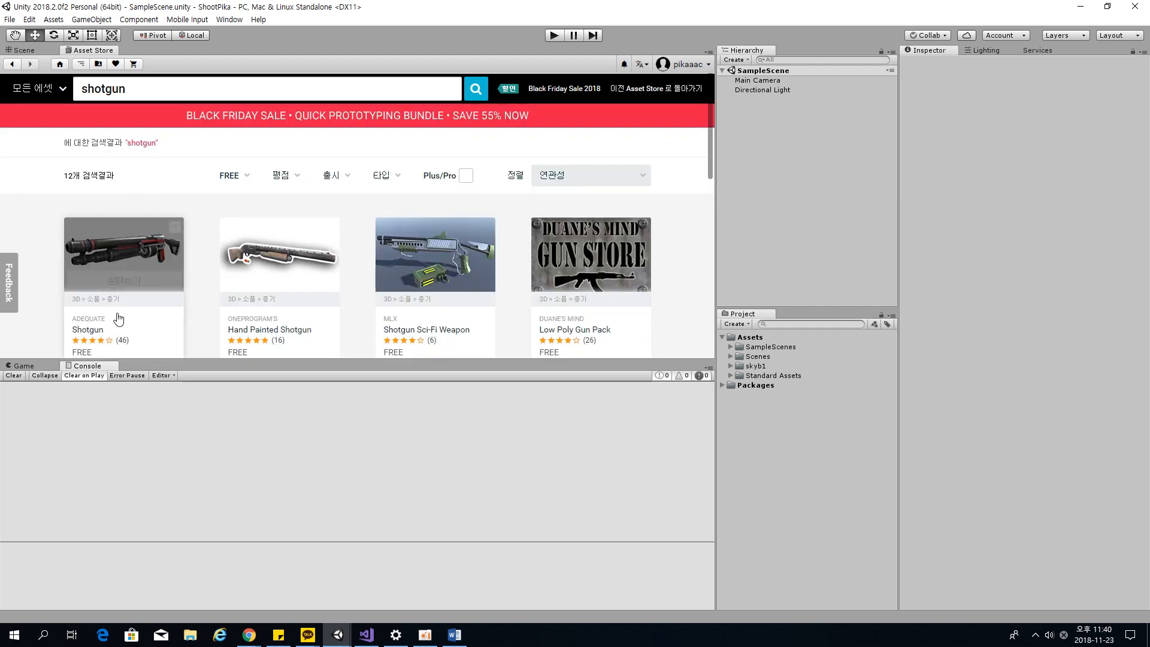
scroll(91, 329, "down", 1)
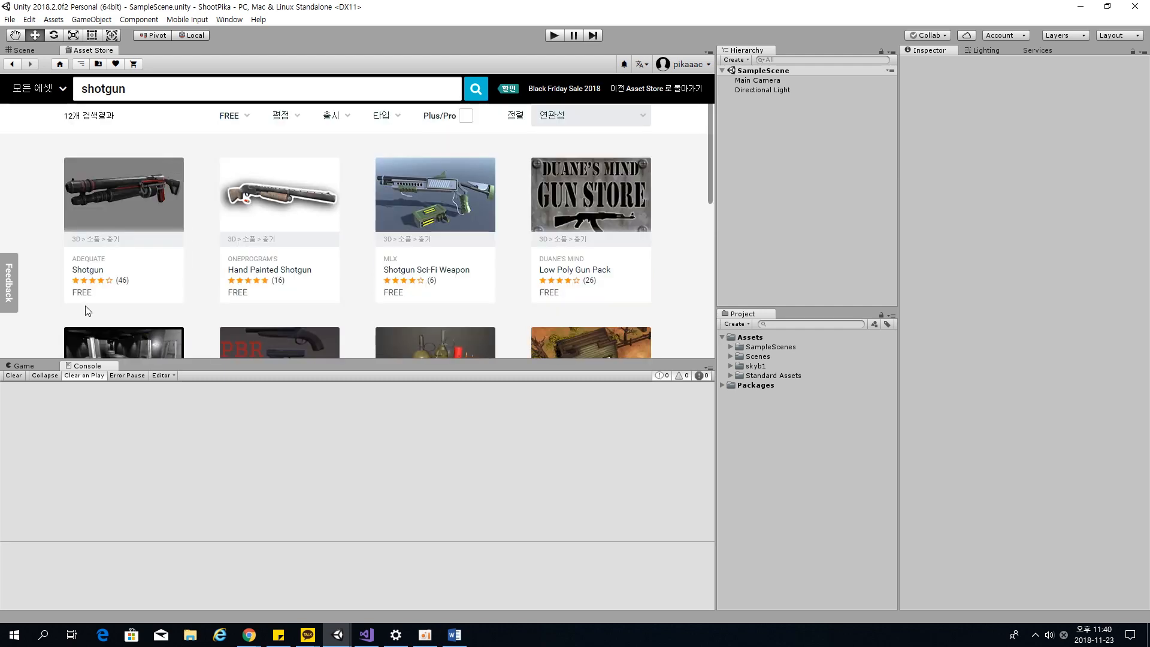
left_click(114, 212)
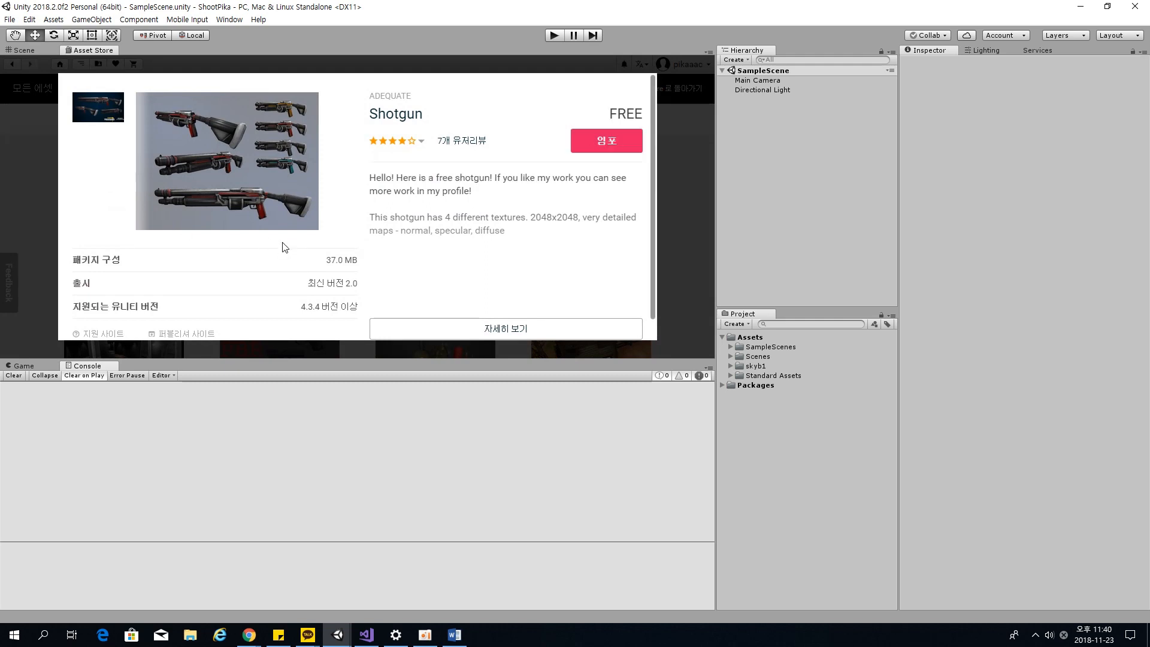
Review the Shotgun preview's description and package details, and open its full asset page.
scroll(285, 247, "down", 1)
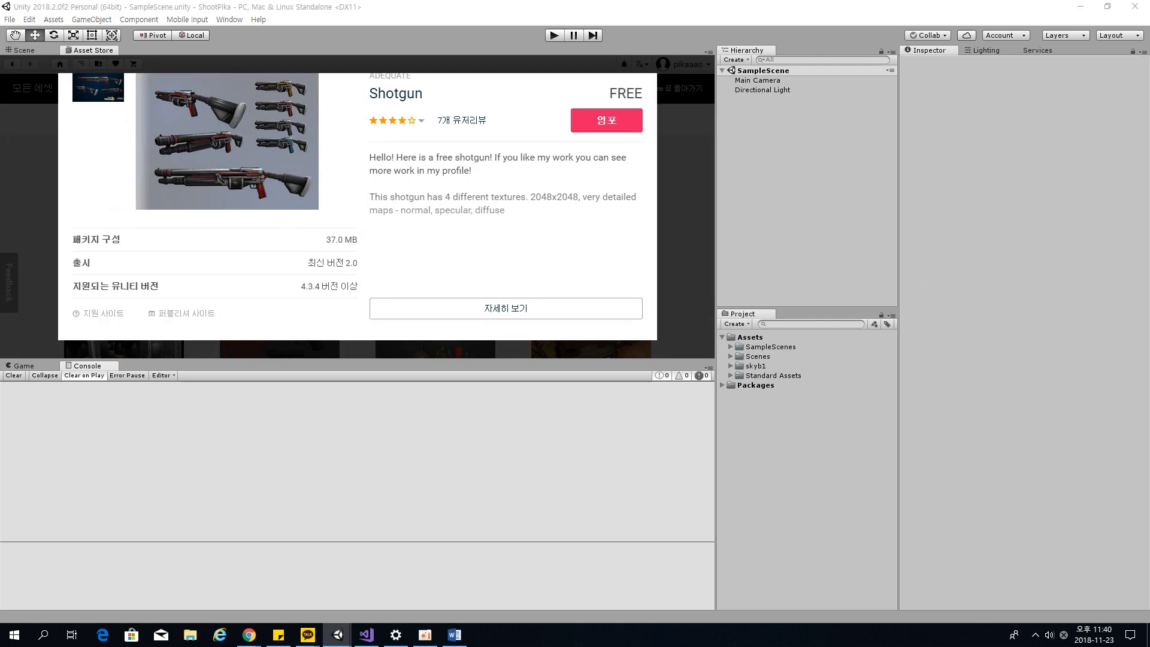
scroll(300, 265, "up", 1)
scroll(366, 246, "down", 1)
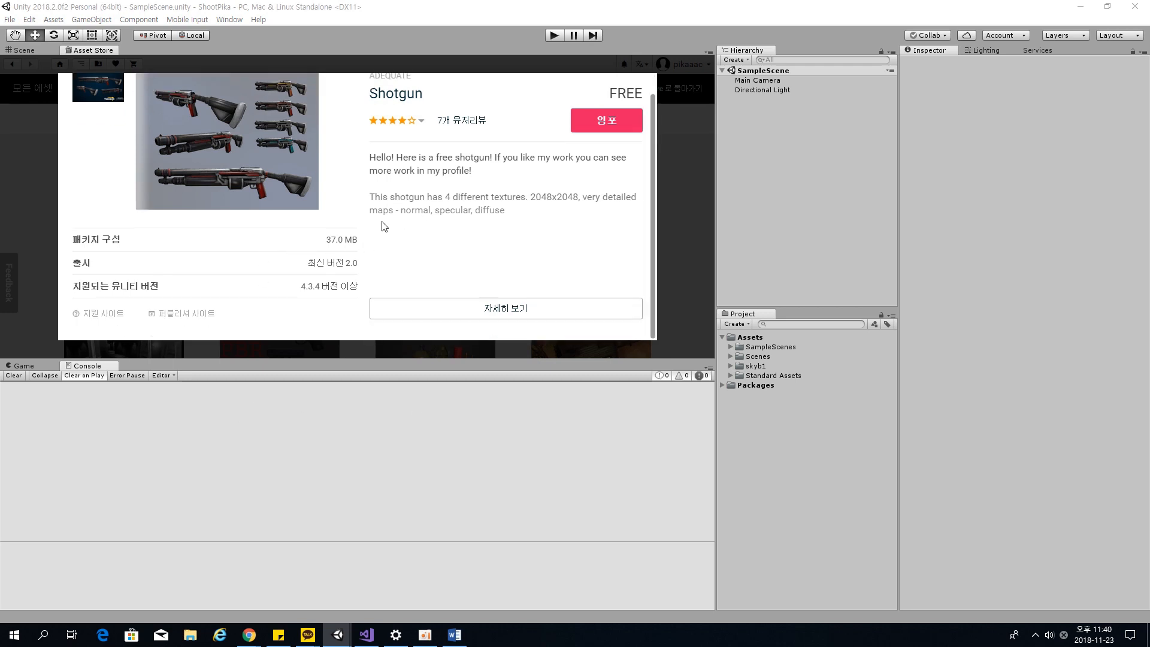
scroll(539, 209, "up", 1)
left_click(418, 328)
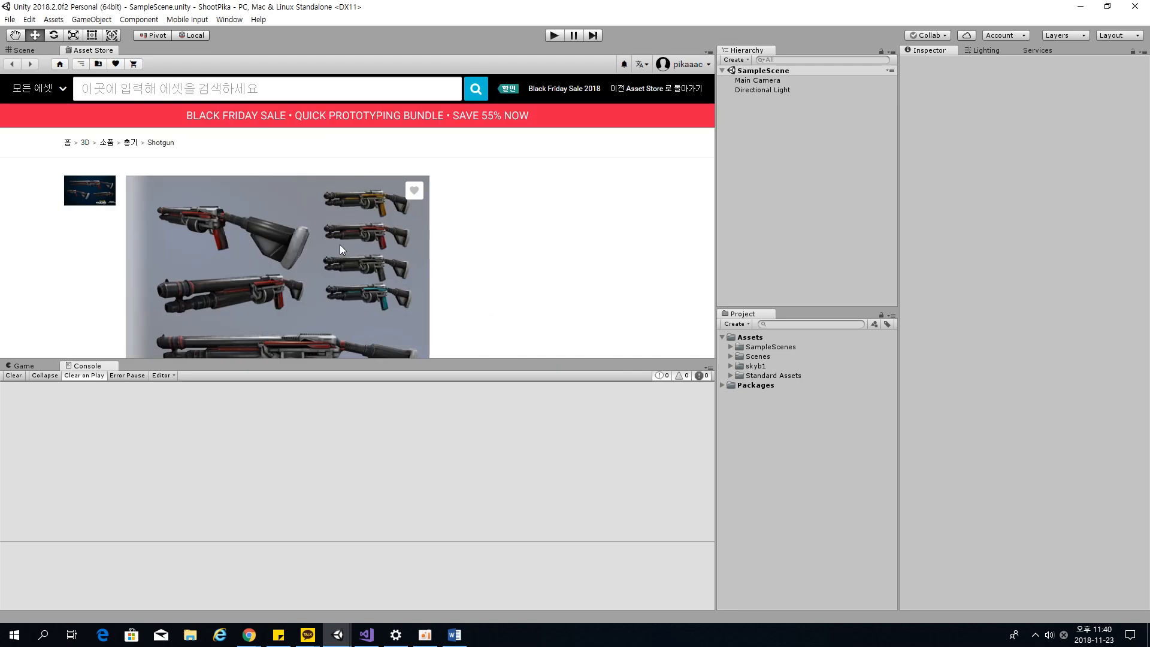
Preview the Shotgun package's file list and expand its shotgun folder.
scroll(339, 246, "down", 5)
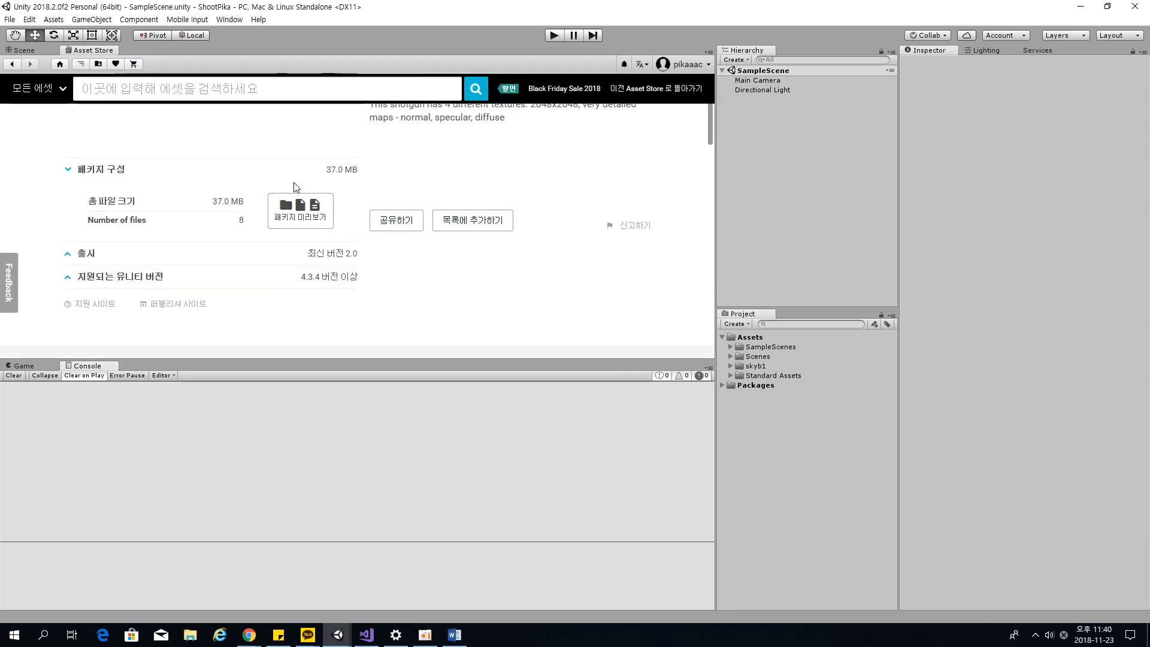
left_click(300, 213)
left_click(91, 131)
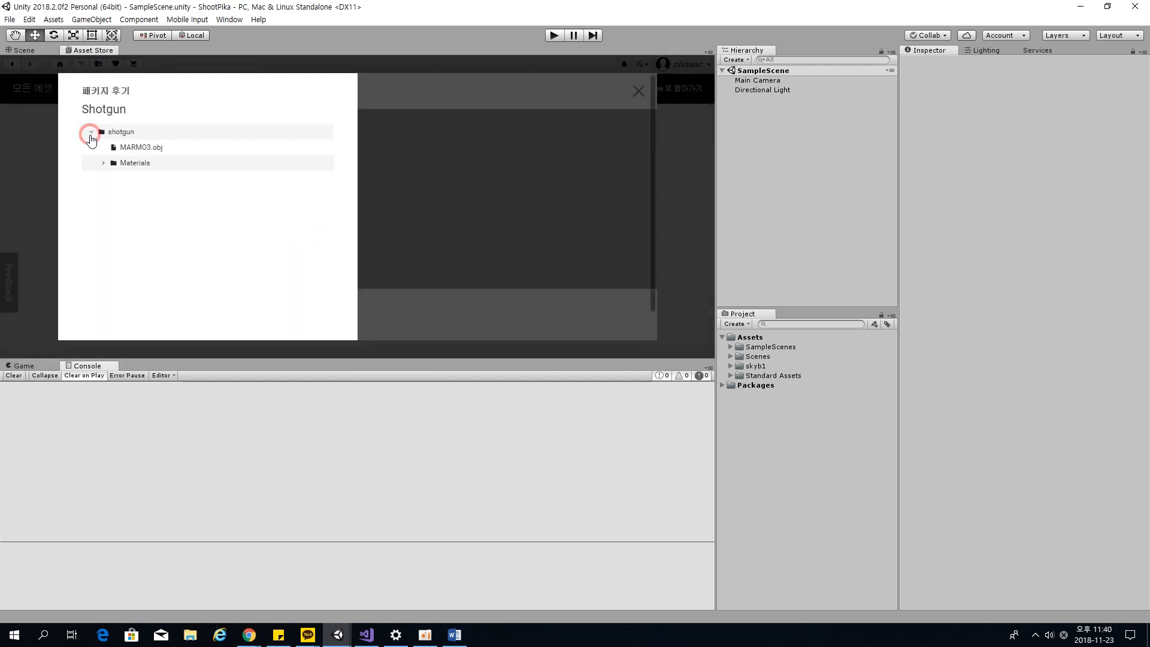
left_click(639, 91)
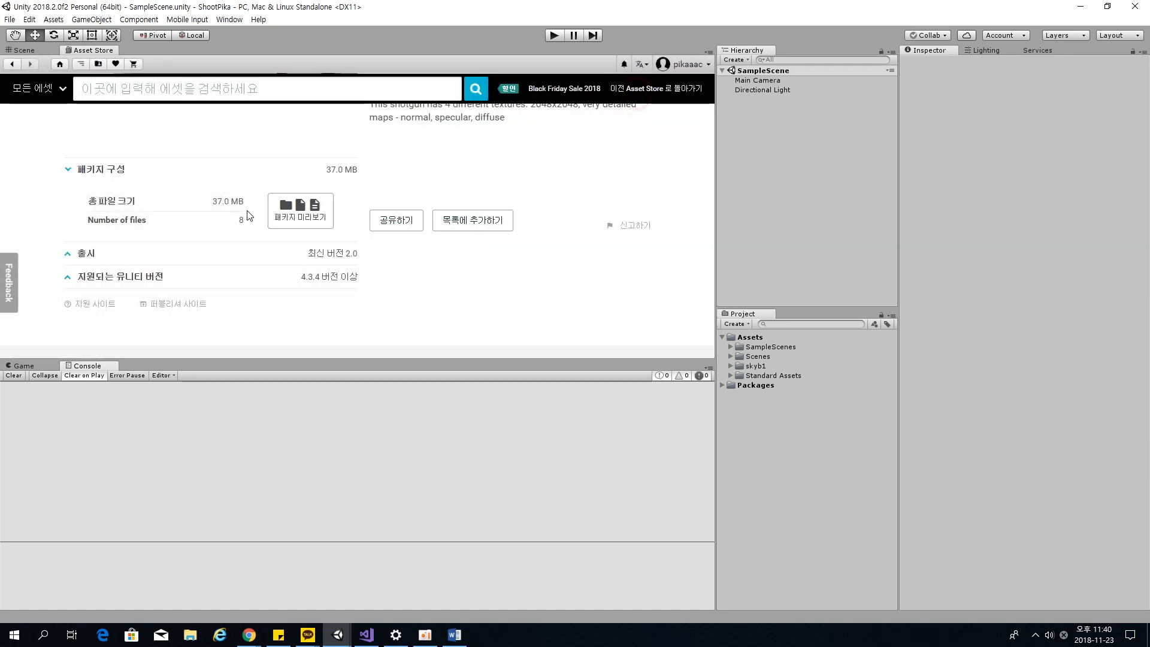
Import all files of the Shotgun package into the project and clear the resulting console messages.
scroll(249, 216, "up", 5)
scroll(617, 267, "down", 1)
left_click(611, 204)
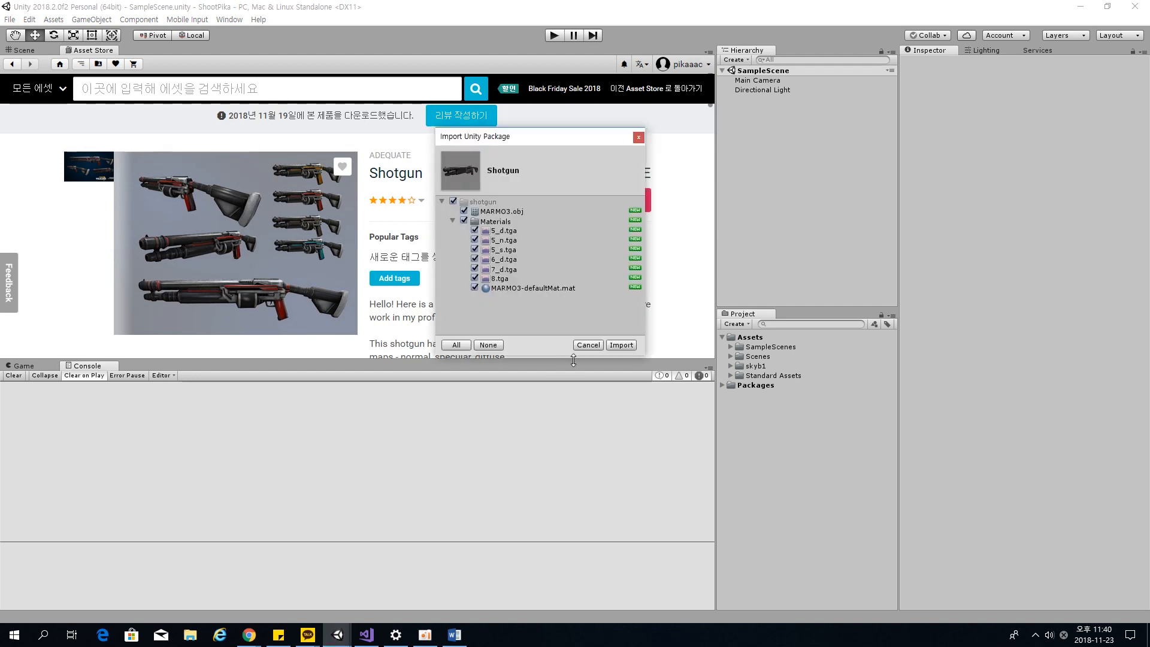
left_click(629, 345)
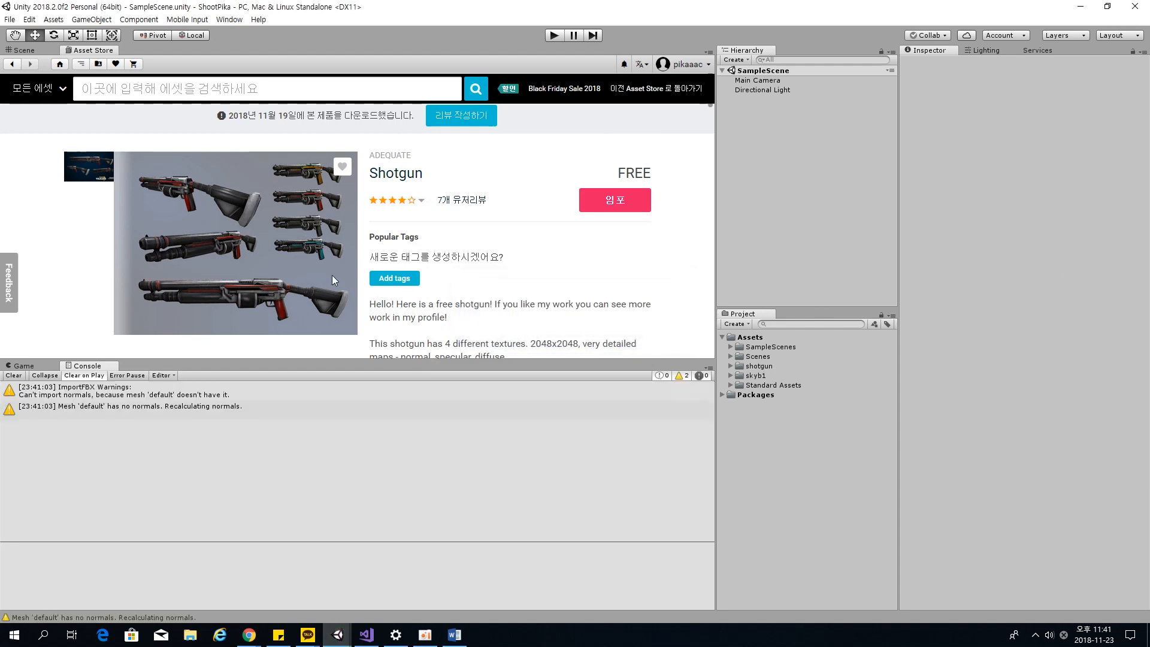
left_click(11, 376)
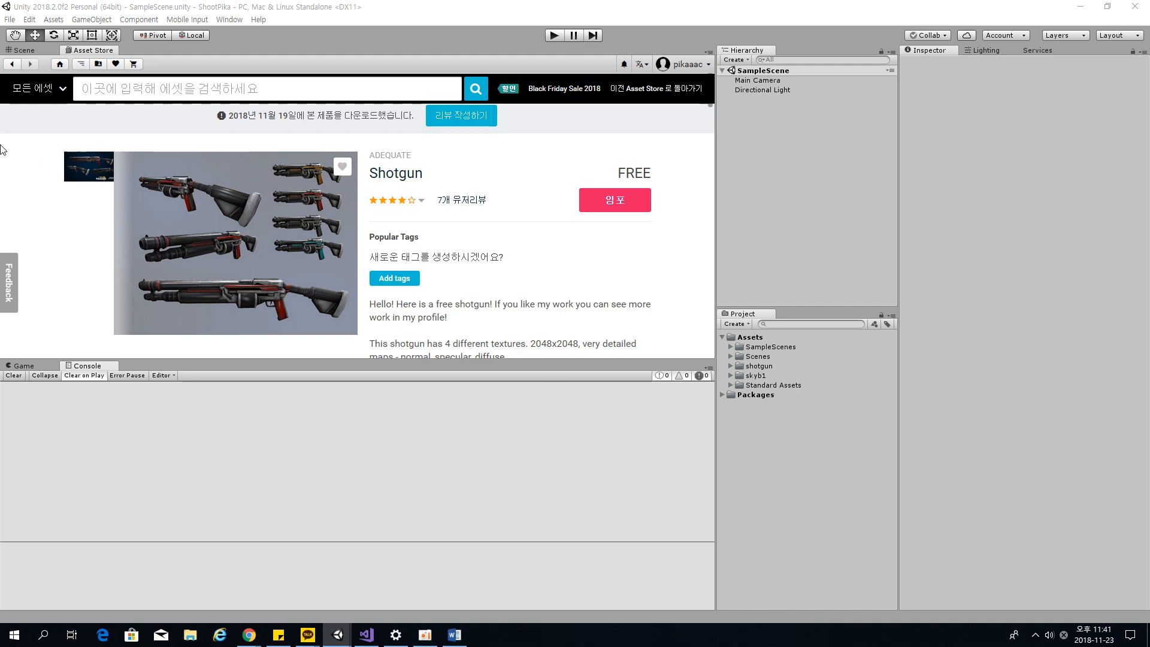
Search the Asset Store for gun sound and filter the results to a price range of $0 - $0.
type("gu")
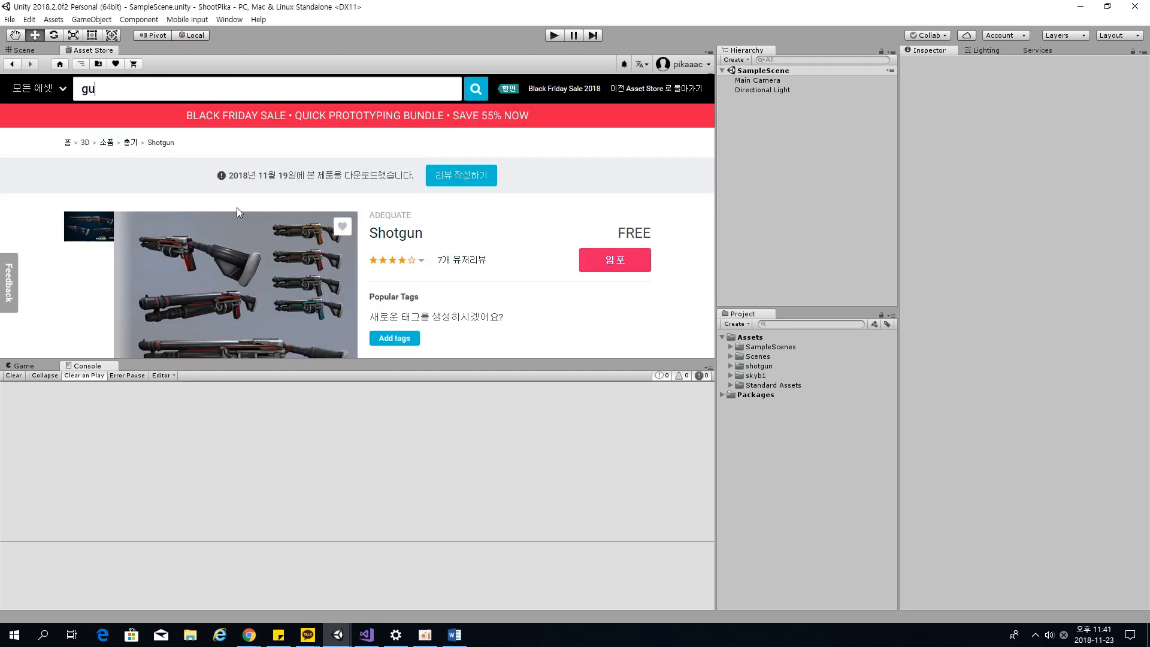
type("n sound")
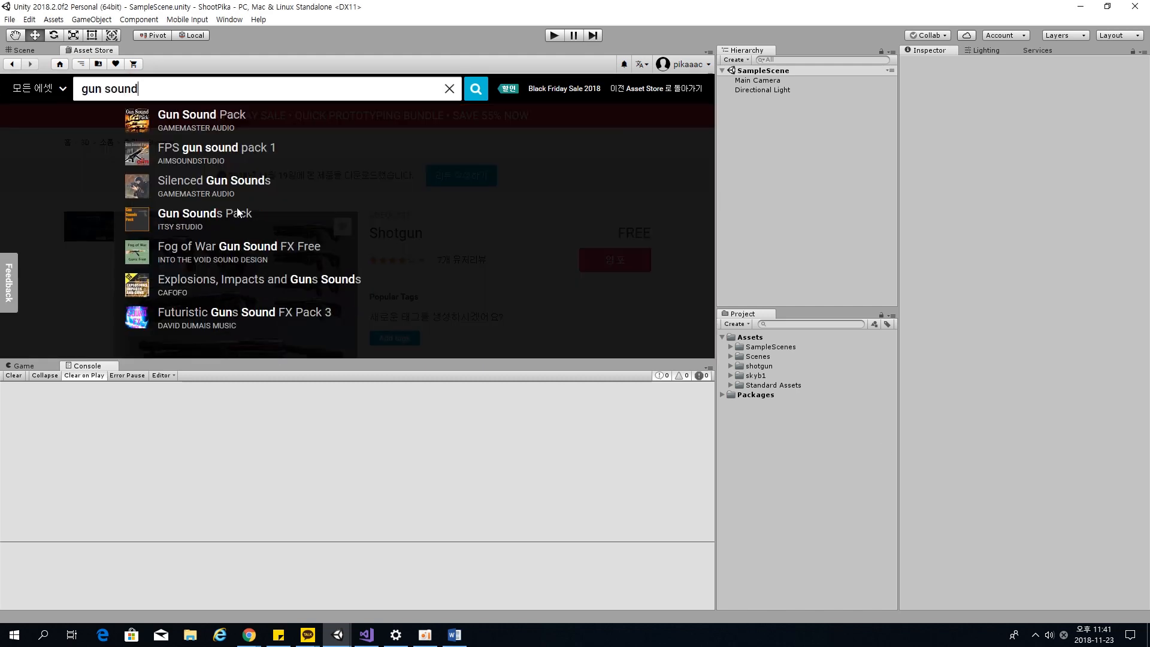
key("Return")
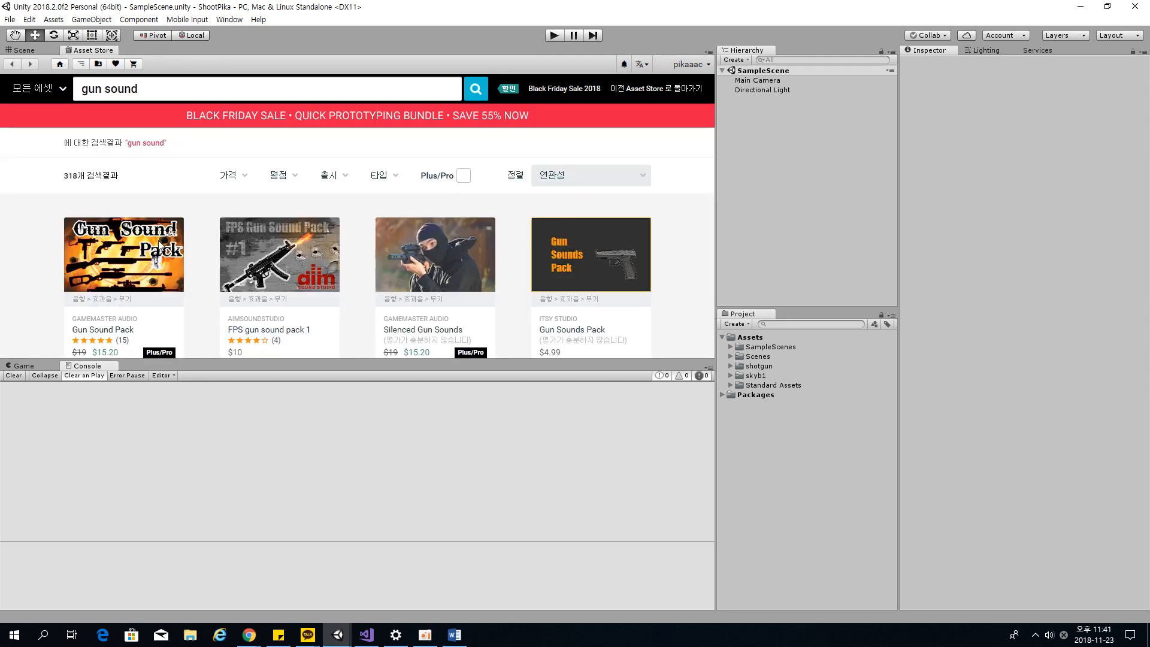
left_click(236, 115)
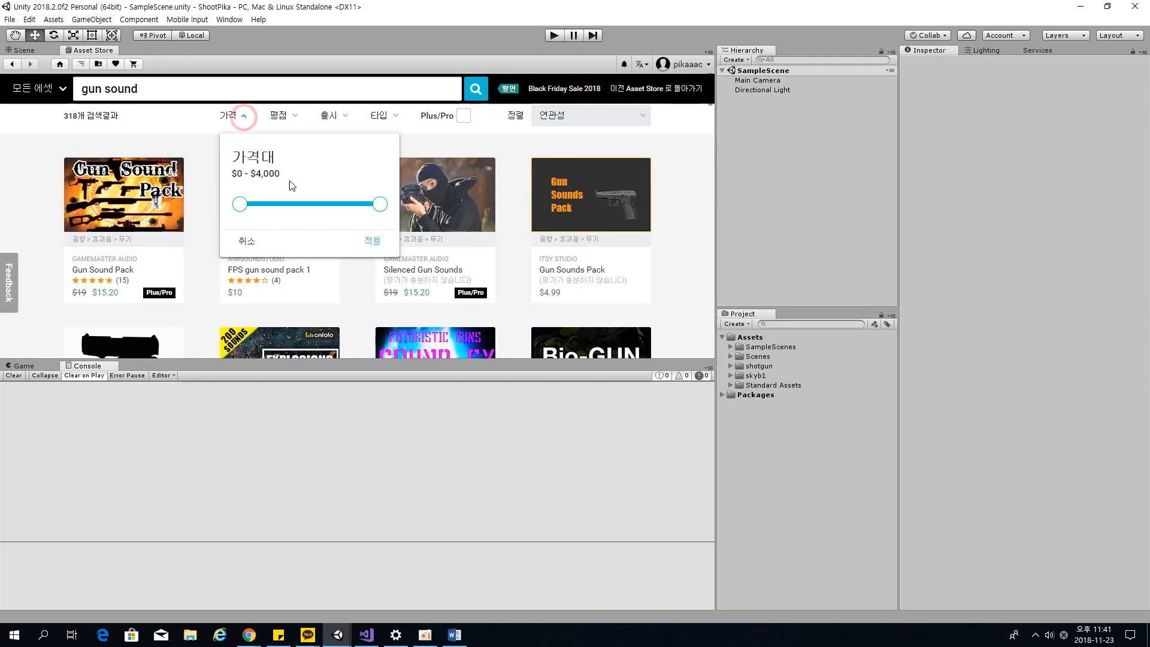
left_click_drag(378, 203, 243, 215)
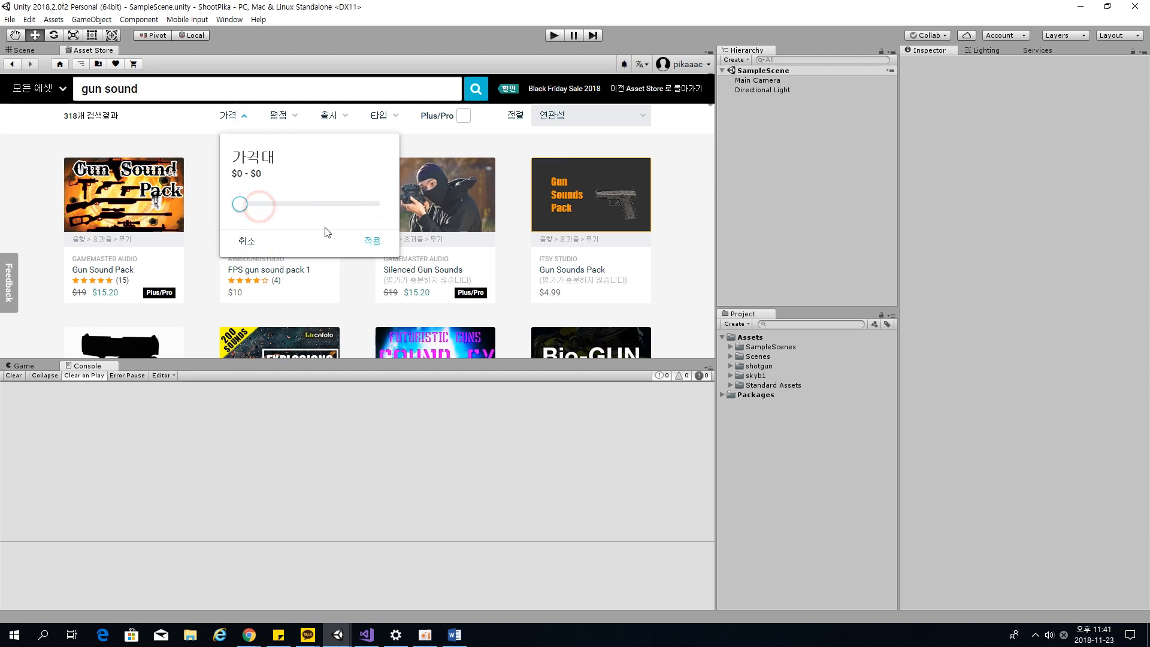
left_click(372, 242)
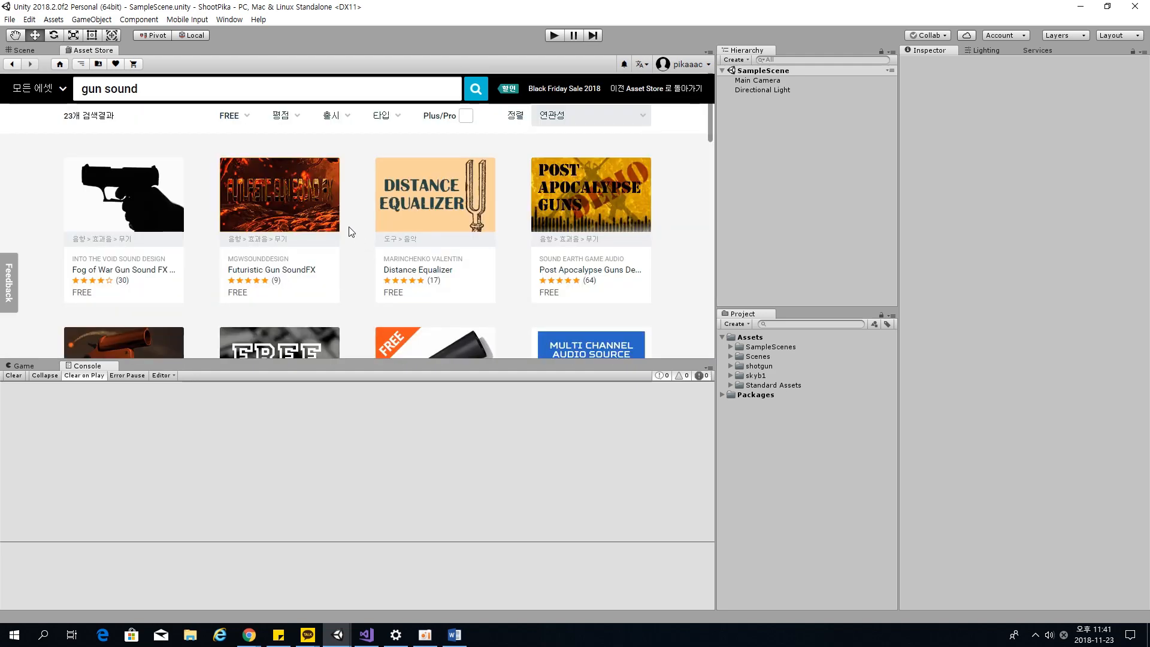
Browse the free gun sound results down to the end of the list.
scroll(511, 294, "down", 2)
scroll(511, 293, "up", 2)
scroll(365, 264, "down", 5)
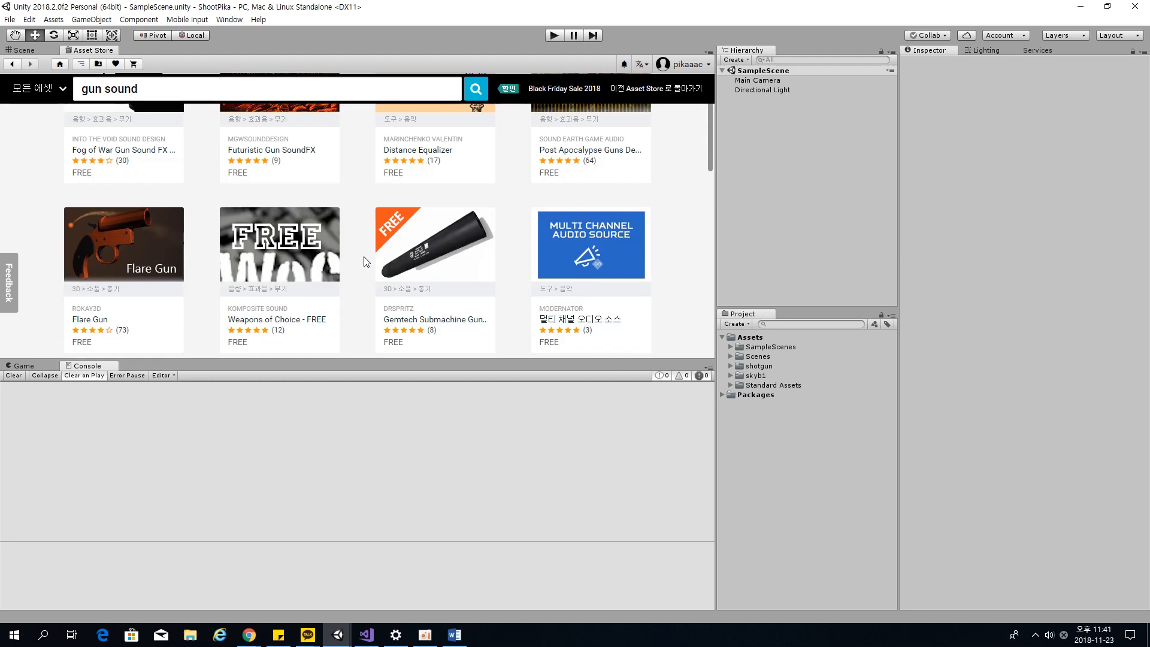
scroll(361, 267, "down", 7)
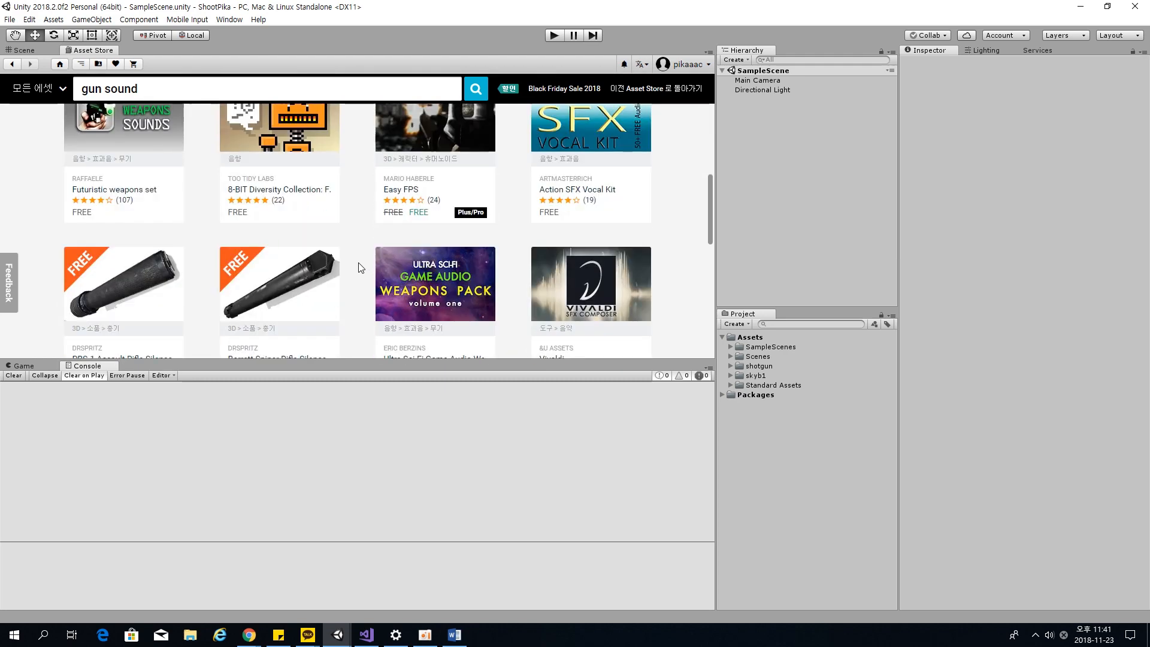
scroll(356, 263, "down", 1)
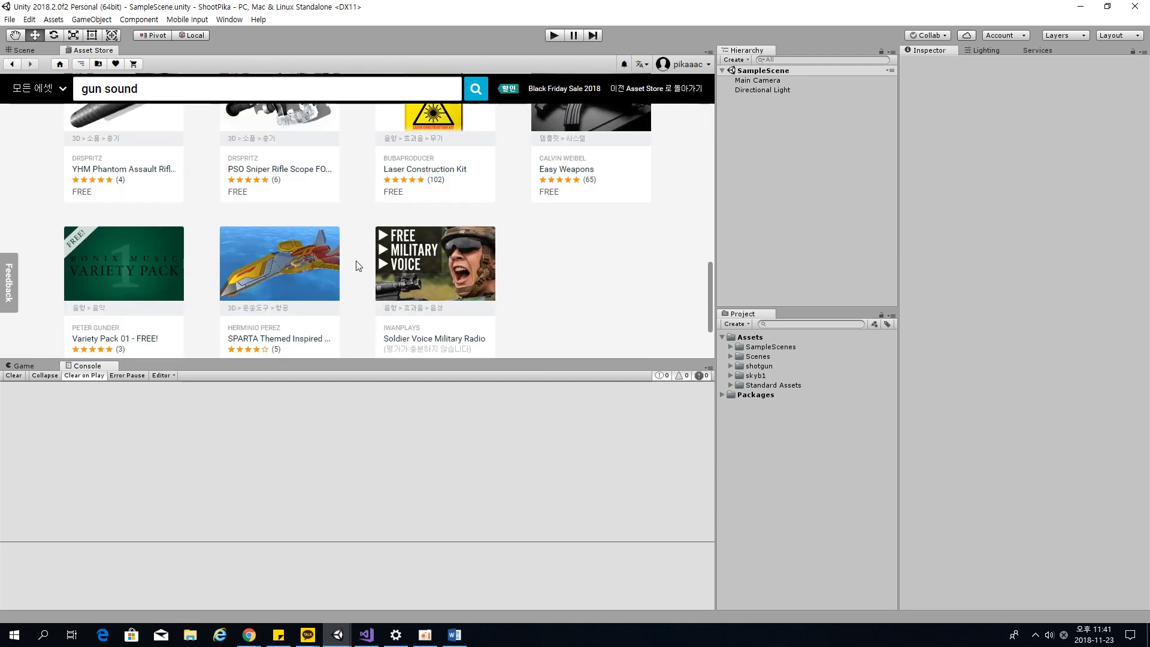
scroll(356, 261, "up", 1)
scroll(419, 248, "up", 8)
scroll(468, 246, "up", 2)
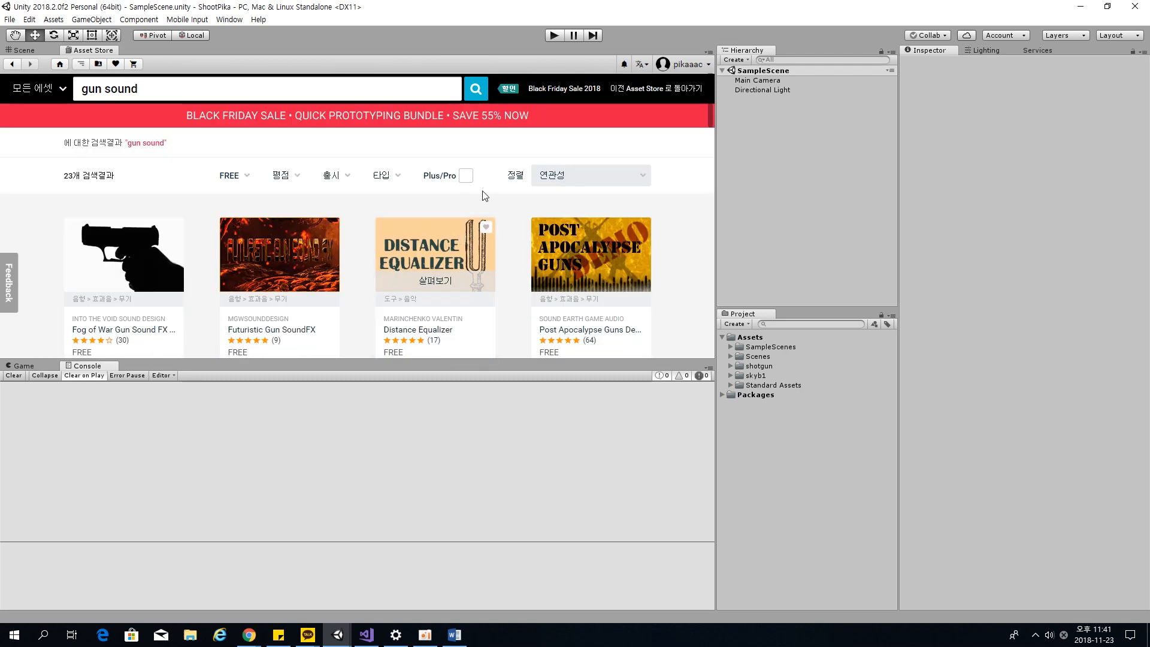
left_click(43, 91)
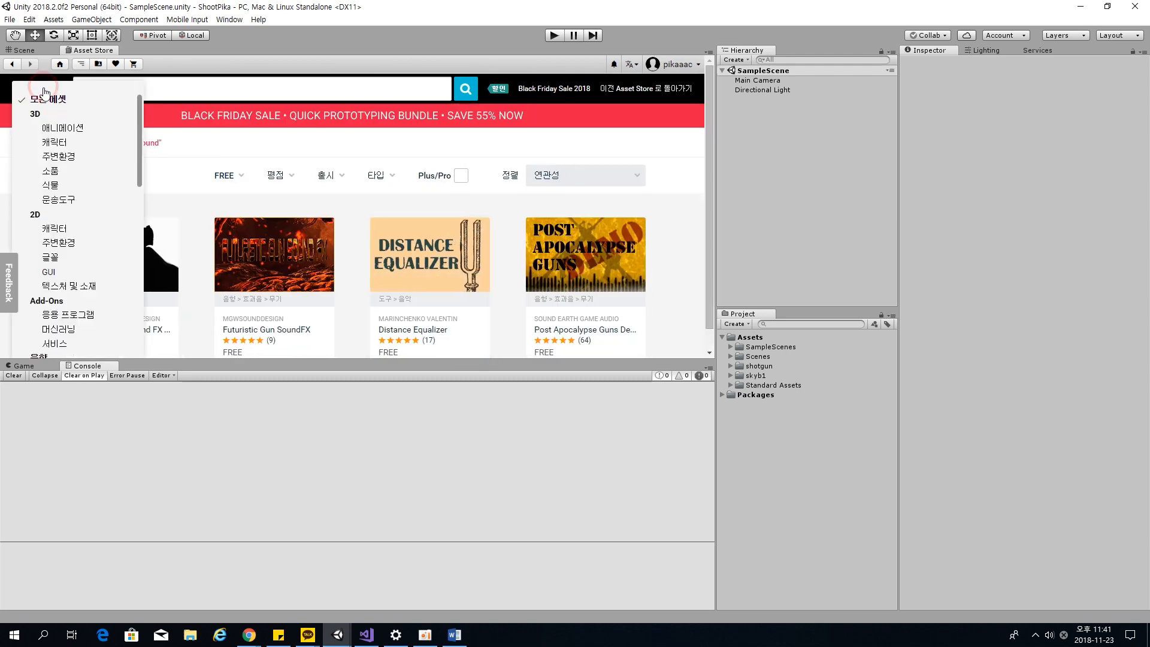
scroll(93, 186, "down", 3)
scroll(96, 197, "up", 3)
left_click(553, 148)
scroll(137, 170, "down", 1)
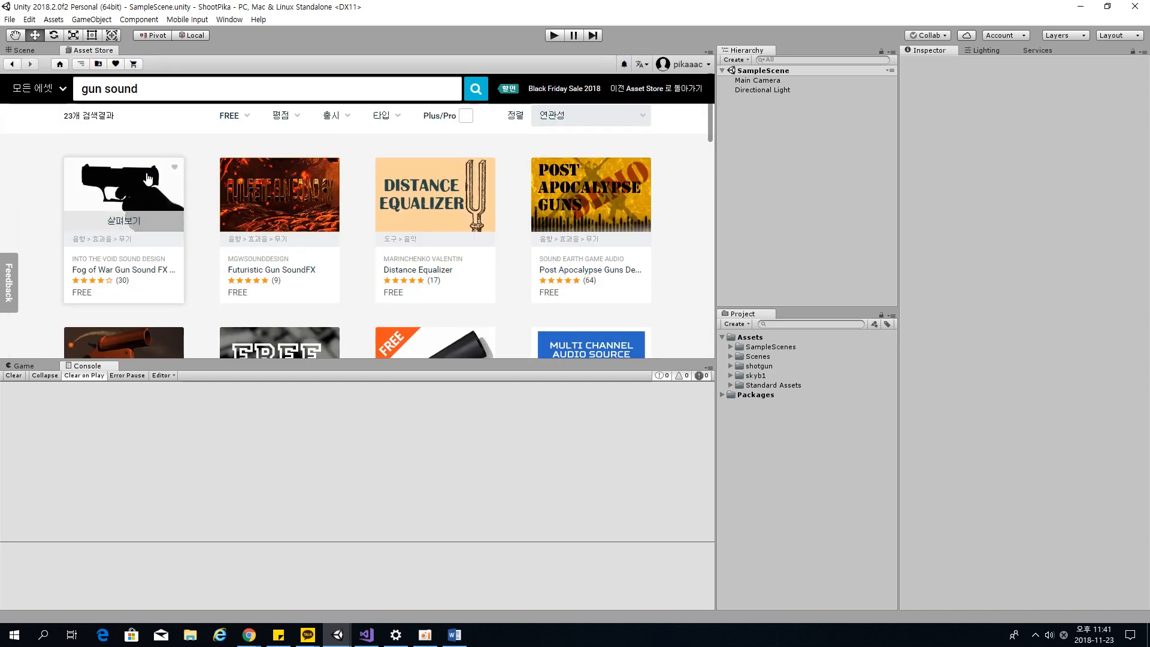
scroll(150, 179, "down", 1)
scroll(150, 179, "up", 2)
left_click(562, 176)
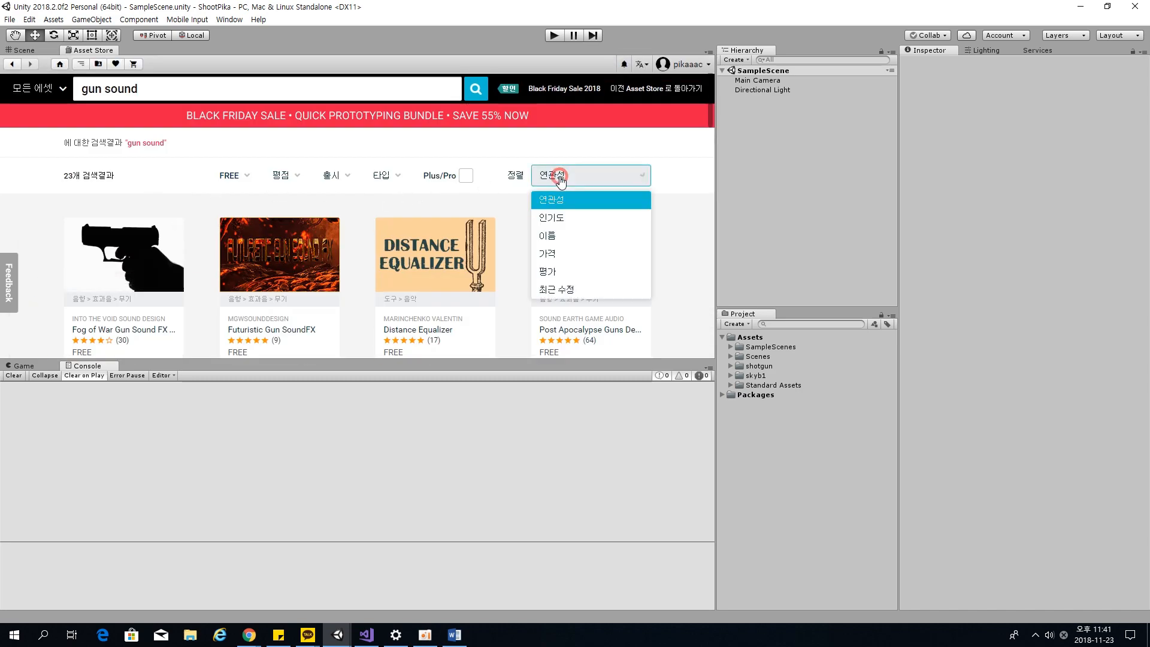
left_click(644, 169)
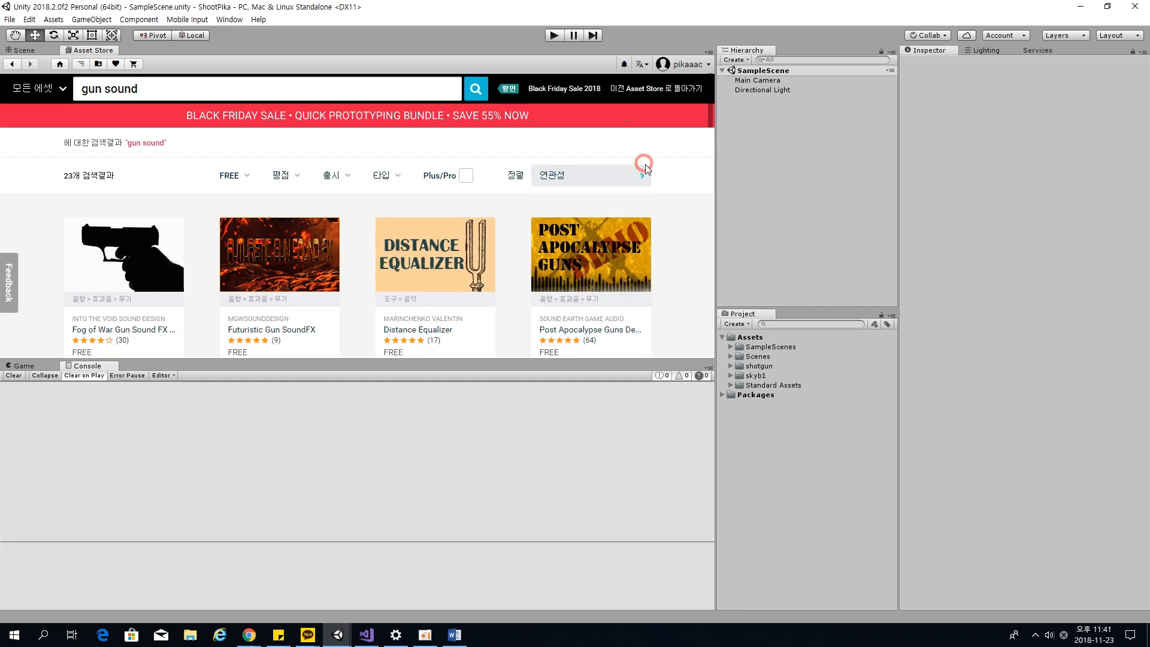
Open the Fog of War Gun Sound FX Free asset page and import all of its package files.
scroll(123, 252, "down", 6)
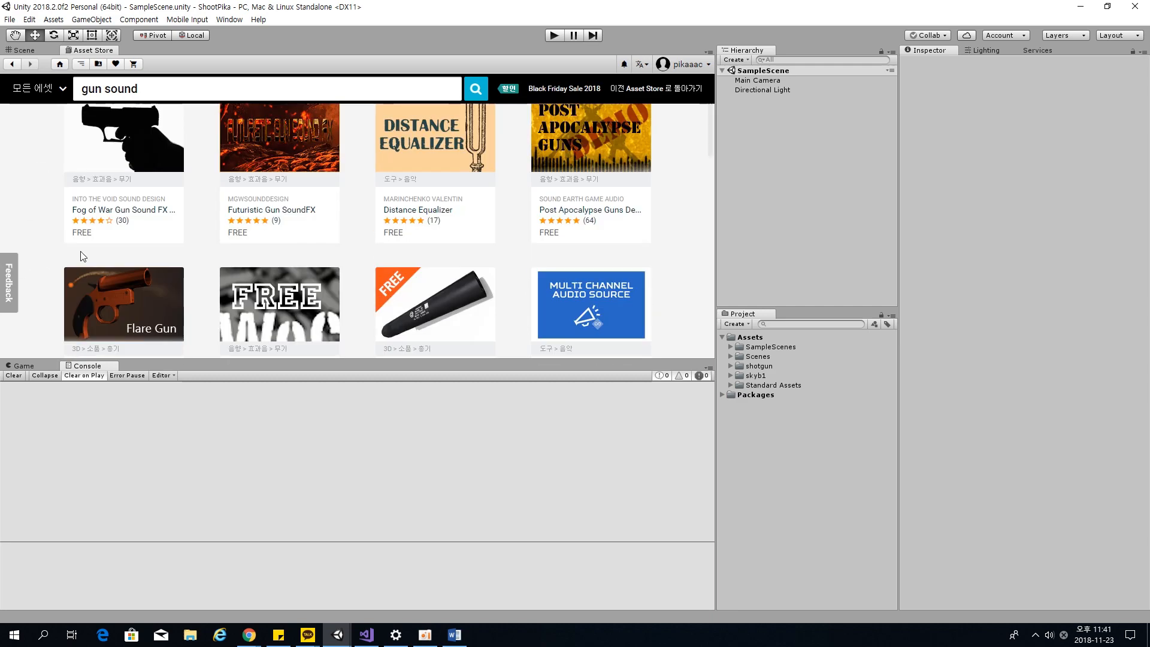
scroll(225, 271, "up", 10)
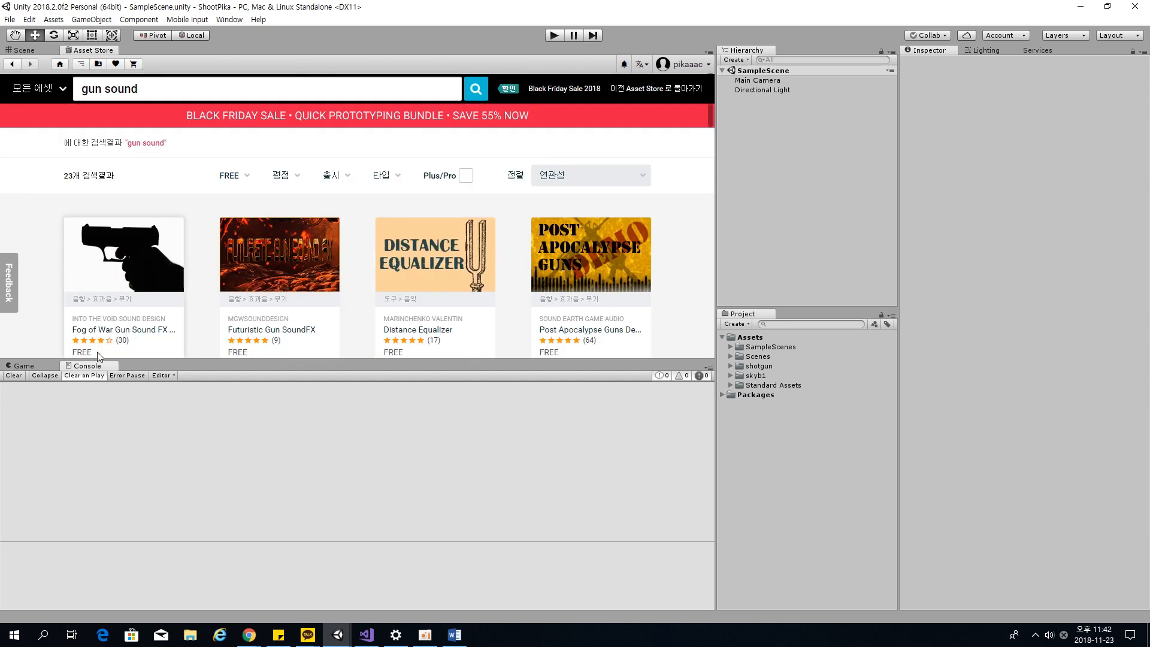
left_click(425, 635)
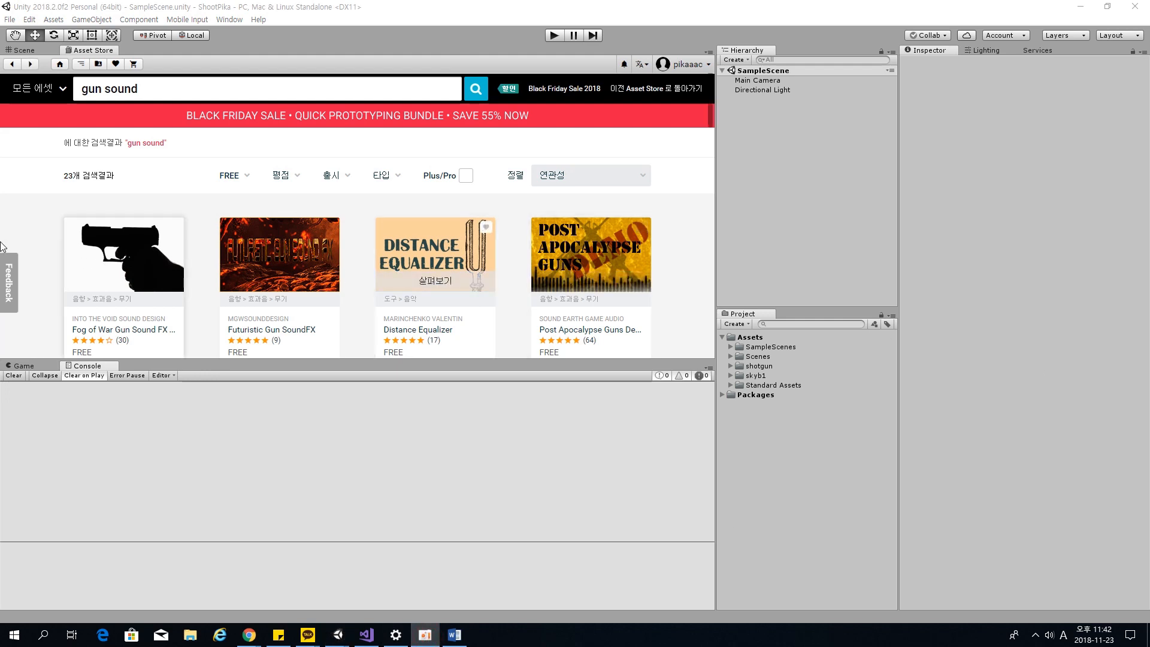
scroll(102, 212, "down", 1)
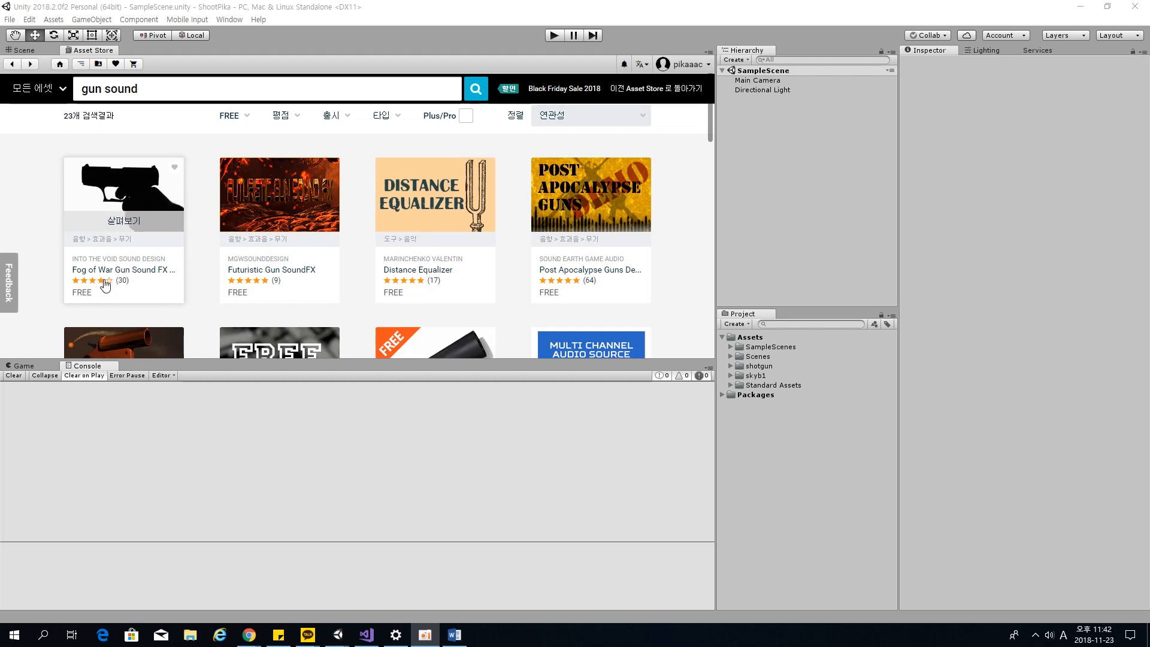
left_click(159, 193)
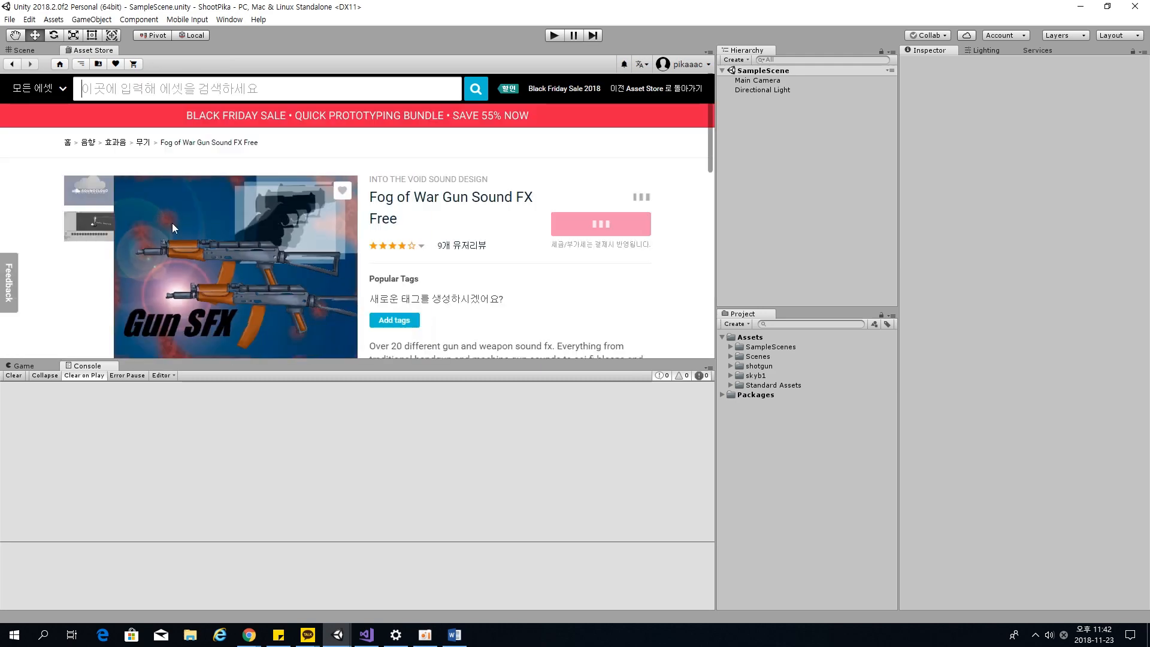
scroll(473, 195, "down", 2)
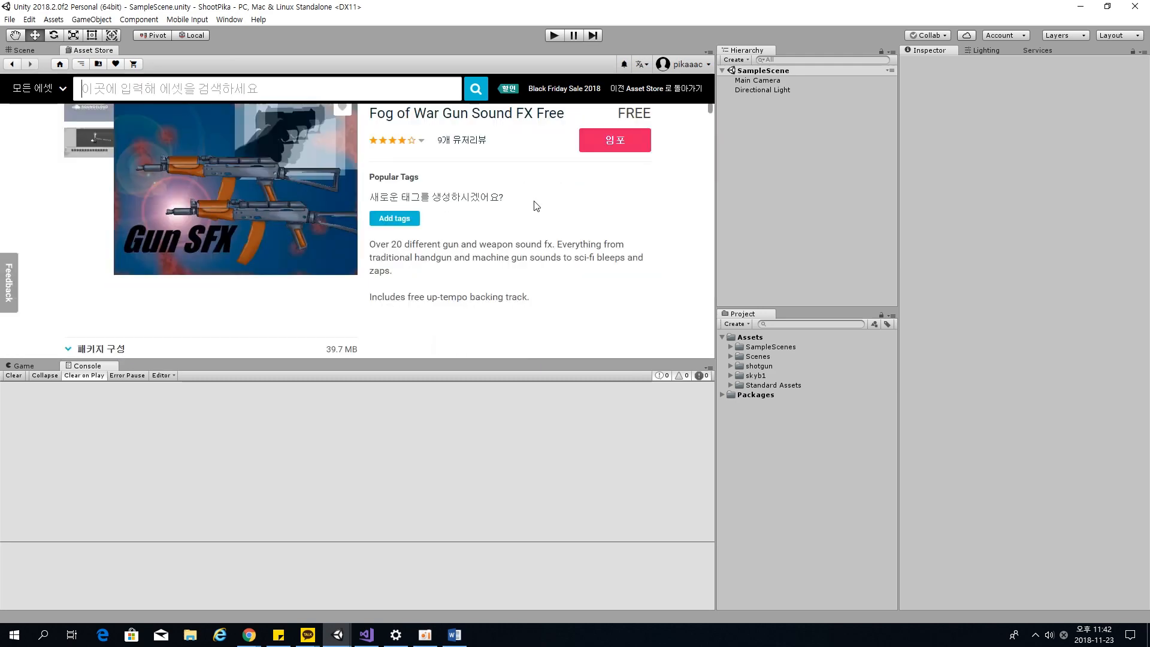
left_click(615, 140)
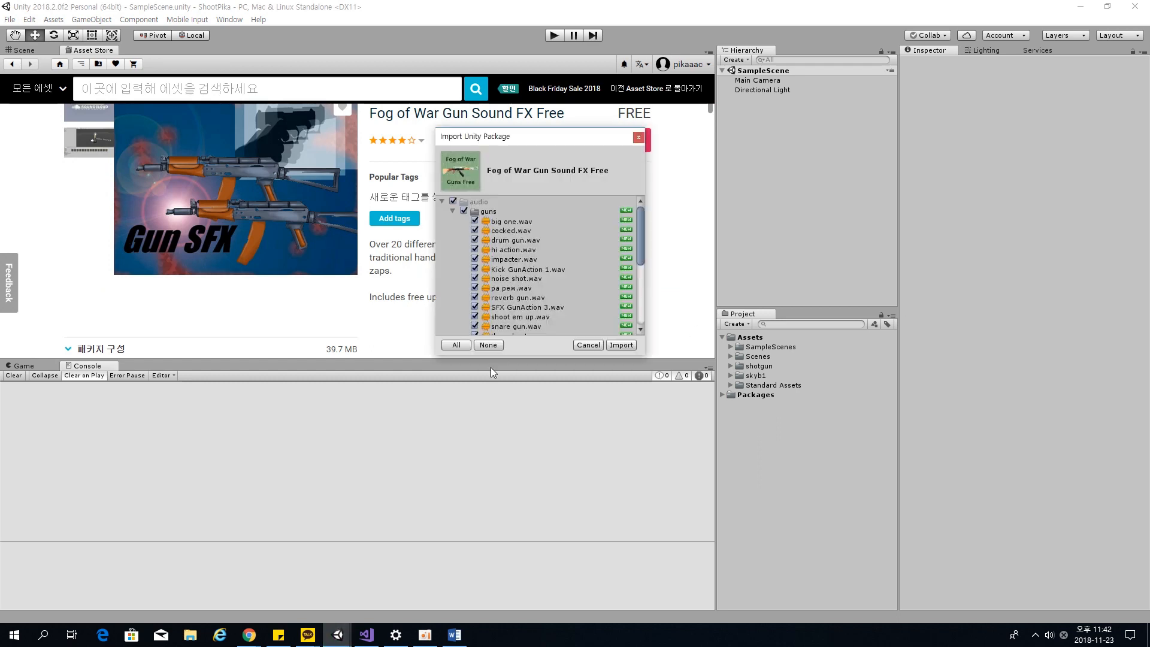
left_click(620, 346)
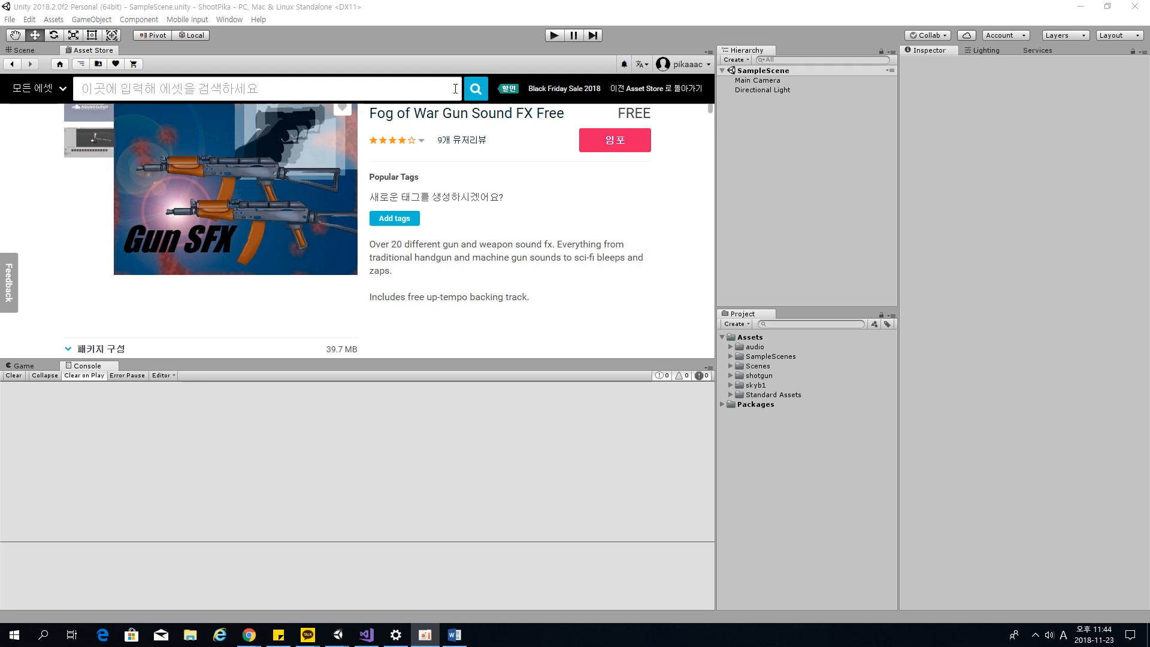
scroll(411, 221, "up", 3)
scroll(424, 232, "down", 1)
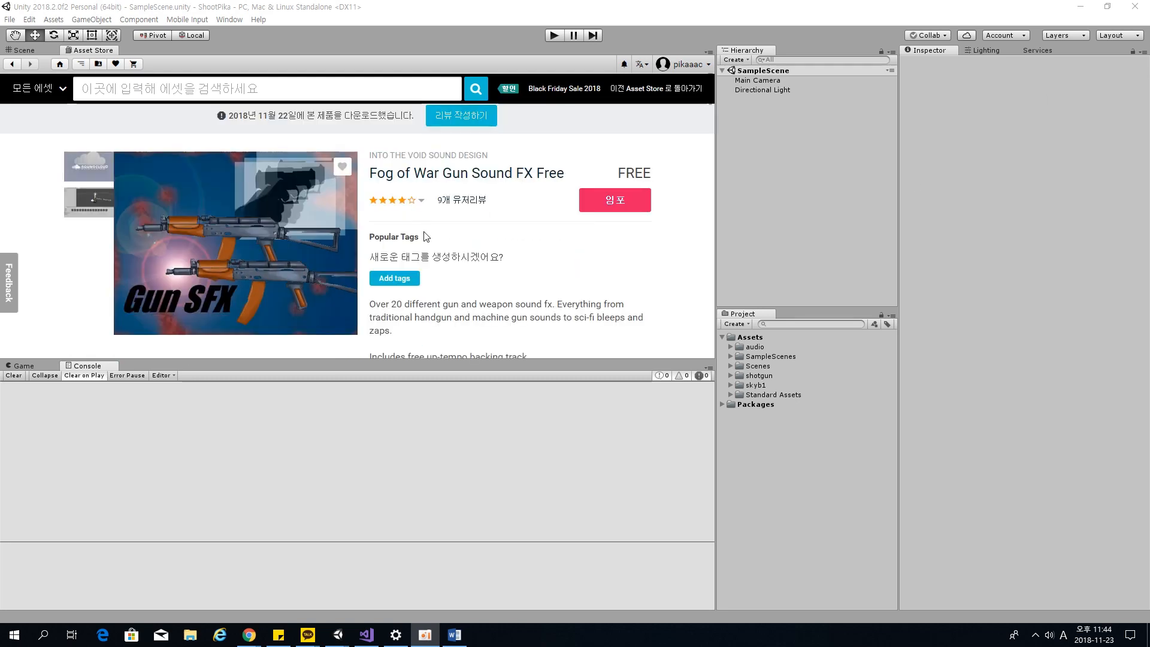
scroll(424, 233, "up", 1)
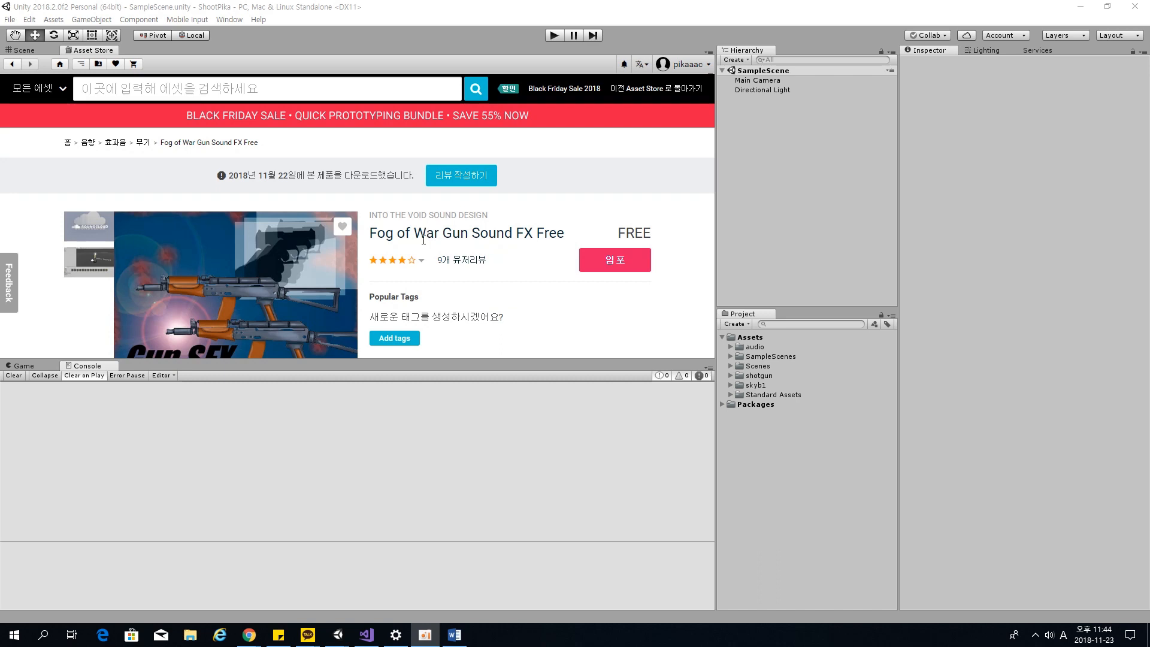
Show the Scene view in place of the Asset Store and the Game view in place of the Console.
left_click(24, 50)
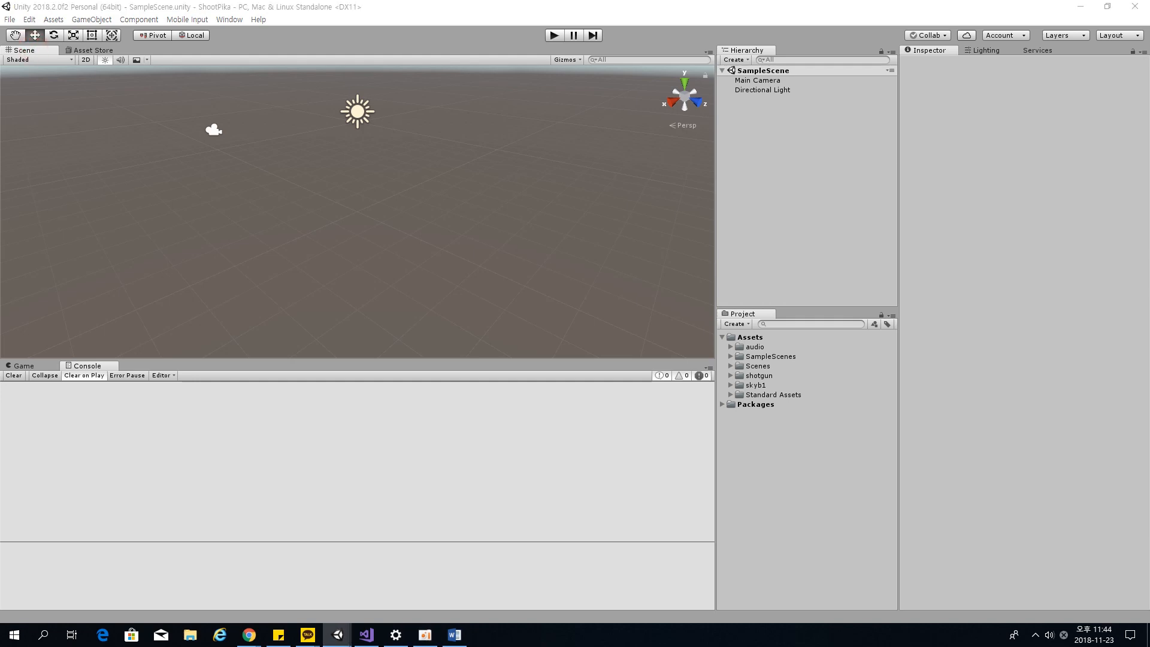
right_click_drag(359, 163, 402, 178)
left_click(22, 365)
right_click_drag(162, 318, 274, 160)
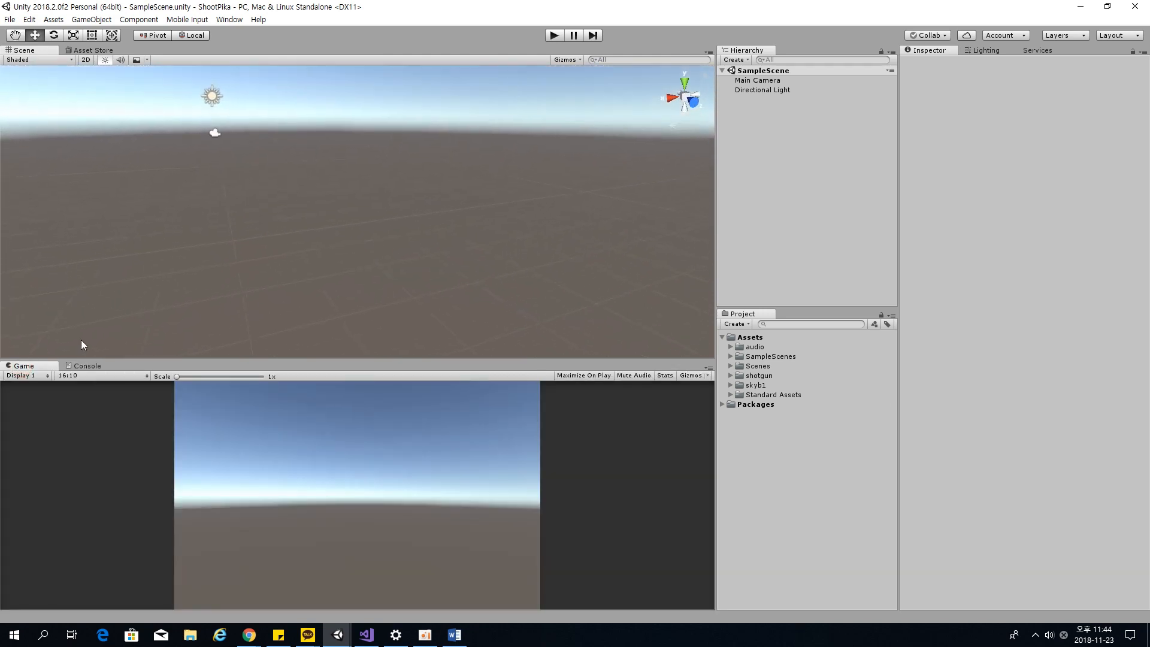
Set the Game view's aspect ratio to 16:9.
left_click(102, 375)
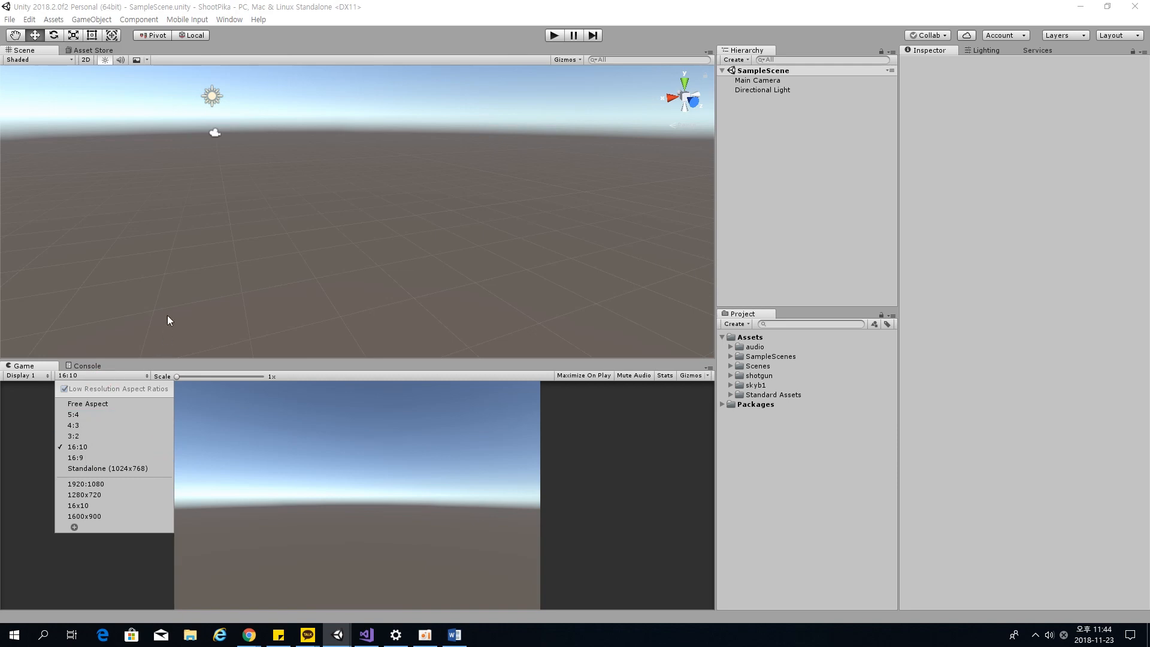
left_click(167, 316)
left_click(121, 375)
left_click(82, 457)
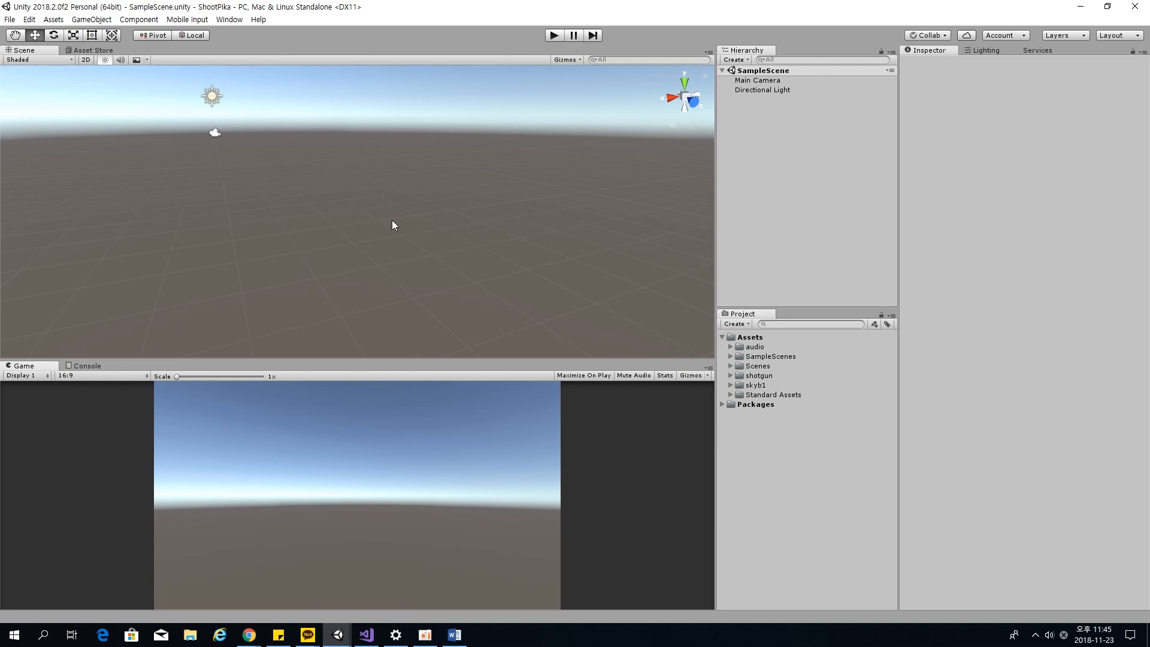
Add a Plane 3D object to the sample scene.
right_click_drag(392, 225, 367, 226)
right_click(783, 139)
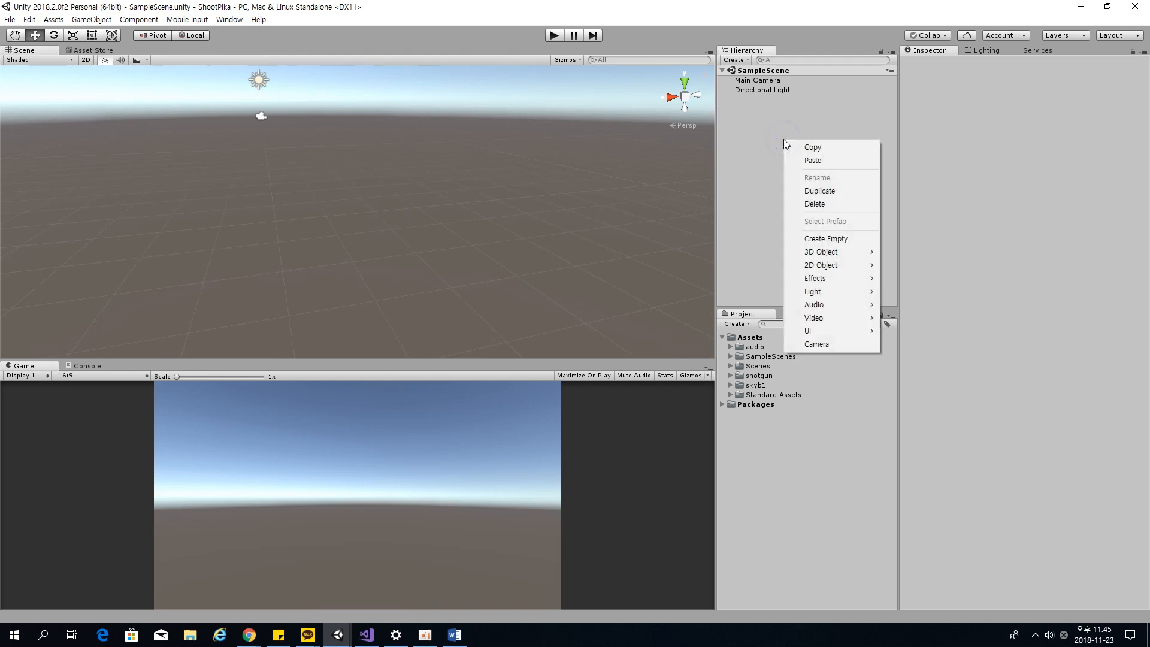
mouse_move(865, 252)
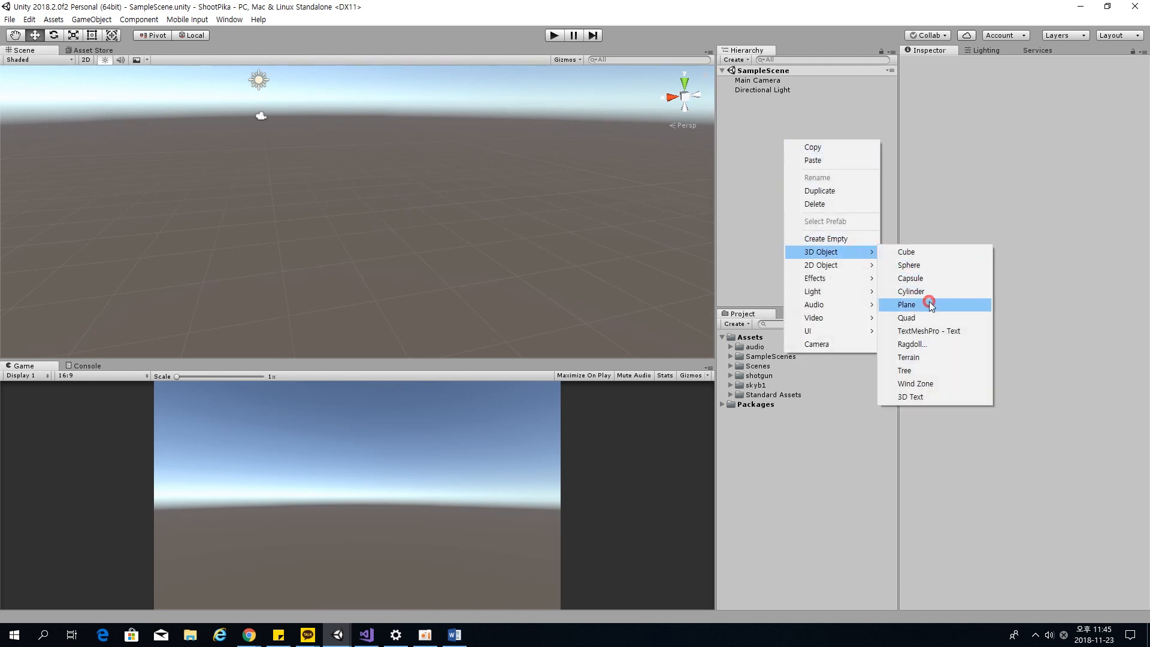
left_click(906, 304)
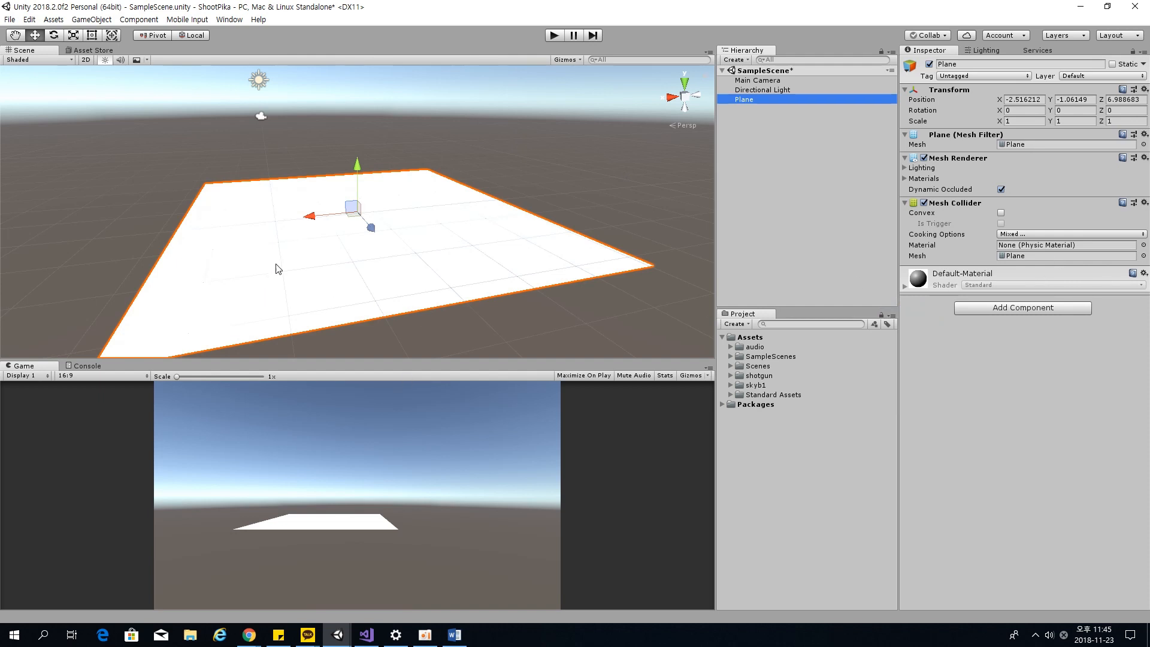
Set the plane's position to 0 on X, Y and Z.
left_click_drag(314, 217, 356, 236)
left_click(363, 230)
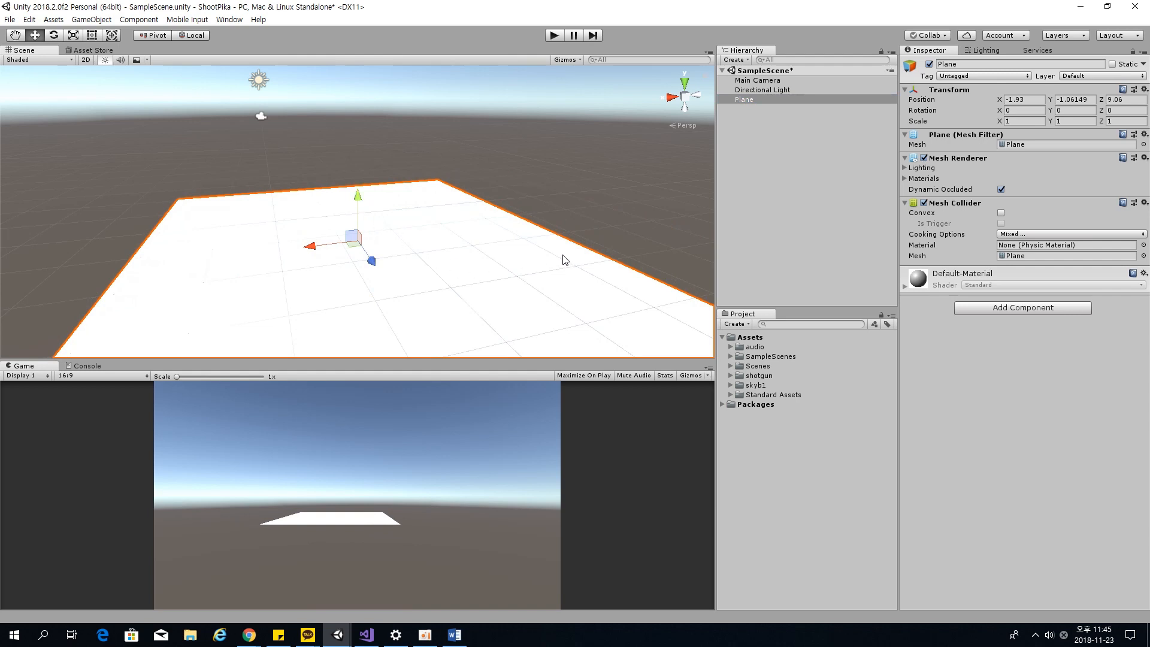
left_click(1038, 98)
type("0")
key("Tab")
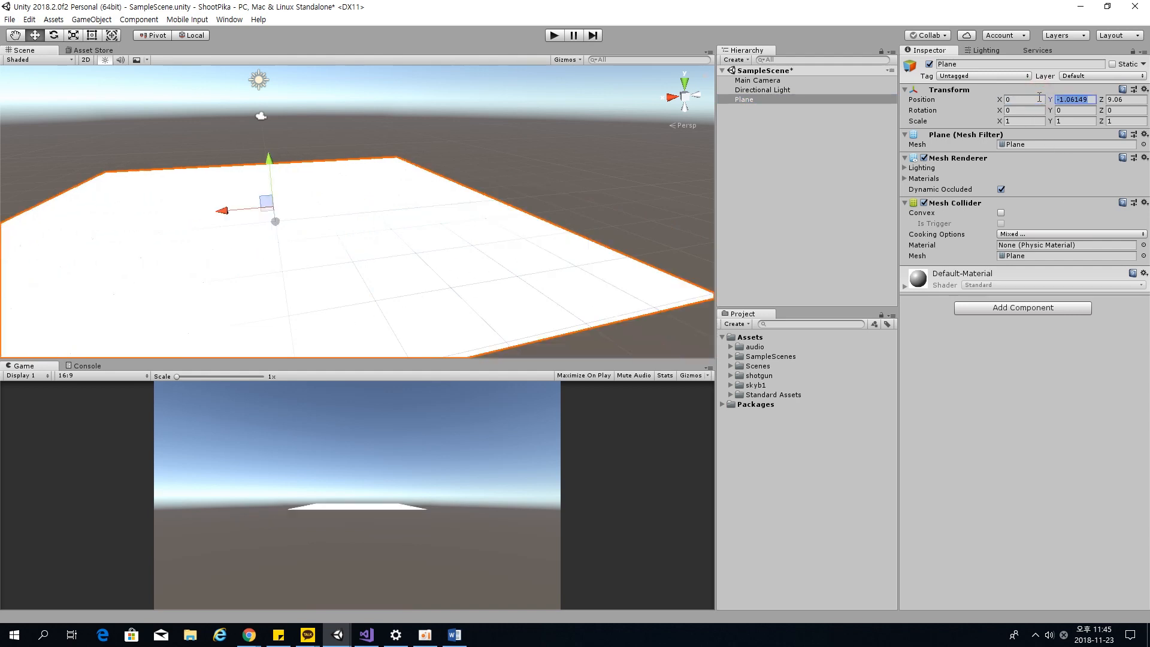
type("0")
key("Tab")
type("0")
right_click_drag(273, 90, 771, 417)
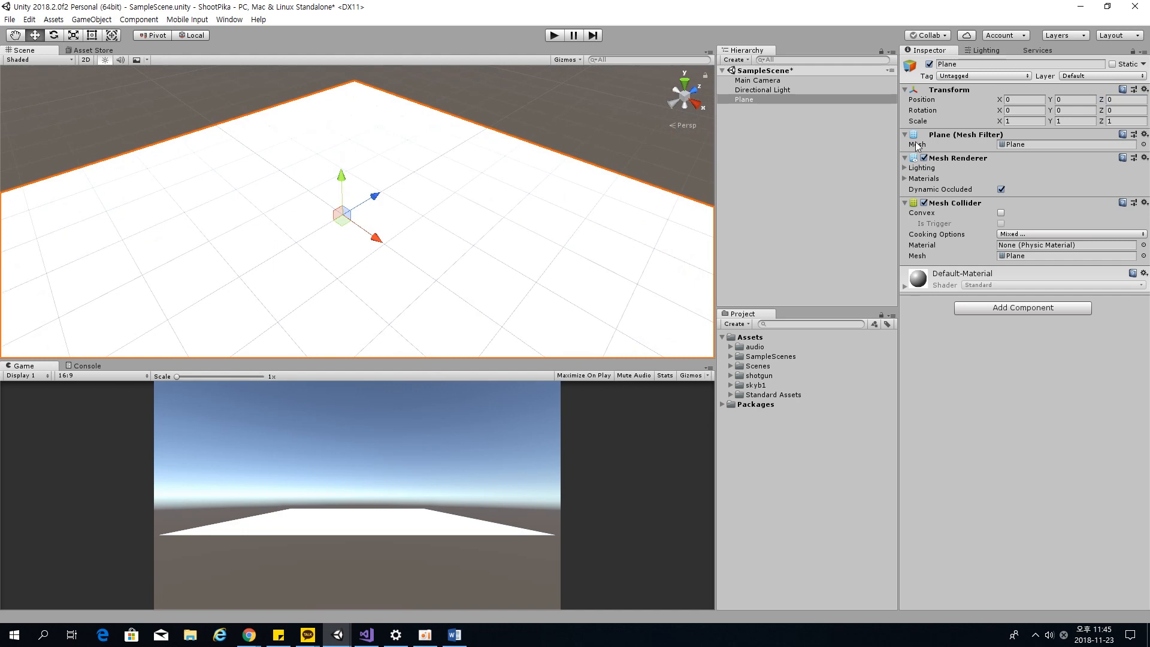
Set the plane's scale to 20 on X, Y and Z.
right_click_drag(509, 228, 524, 215)
left_click(1041, 122)
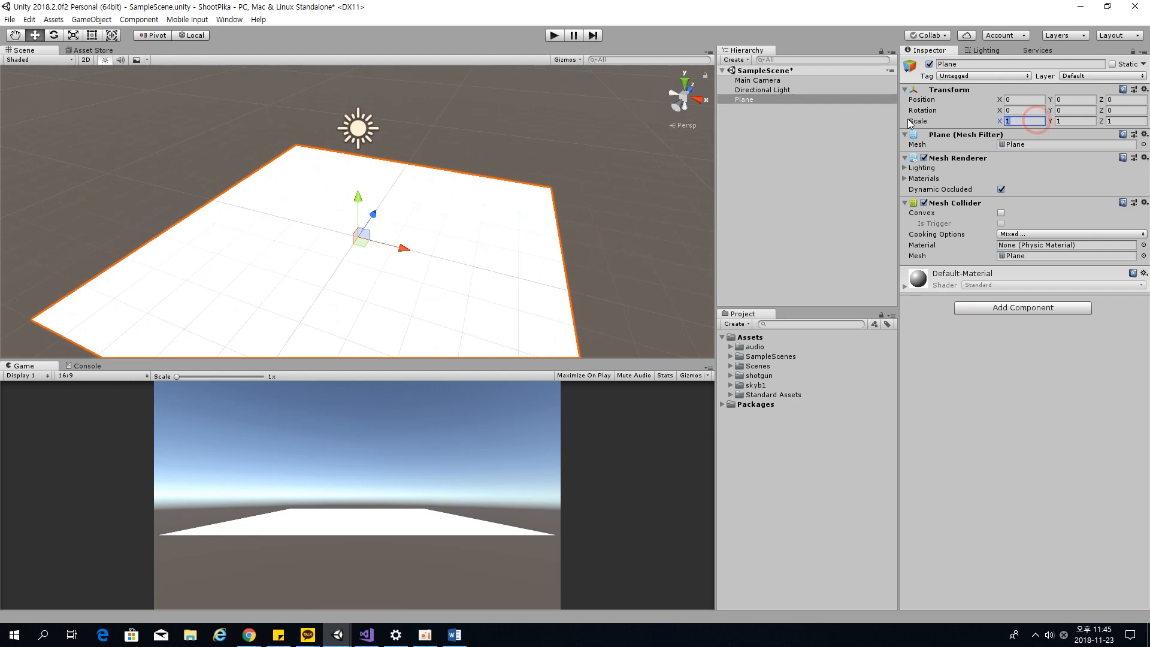
type("20")
key("Tab")
type("20")
key("Tab")
type("20")
right_click_drag(531, 134, 577, 200)
key("d")
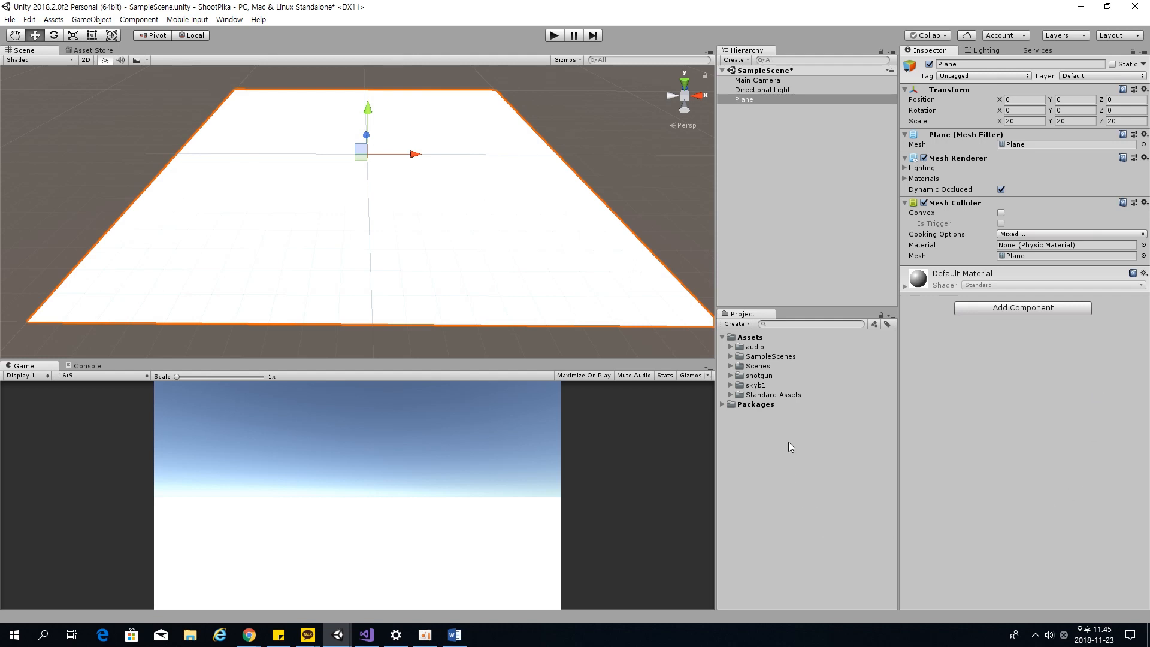
right_click(760, 337)
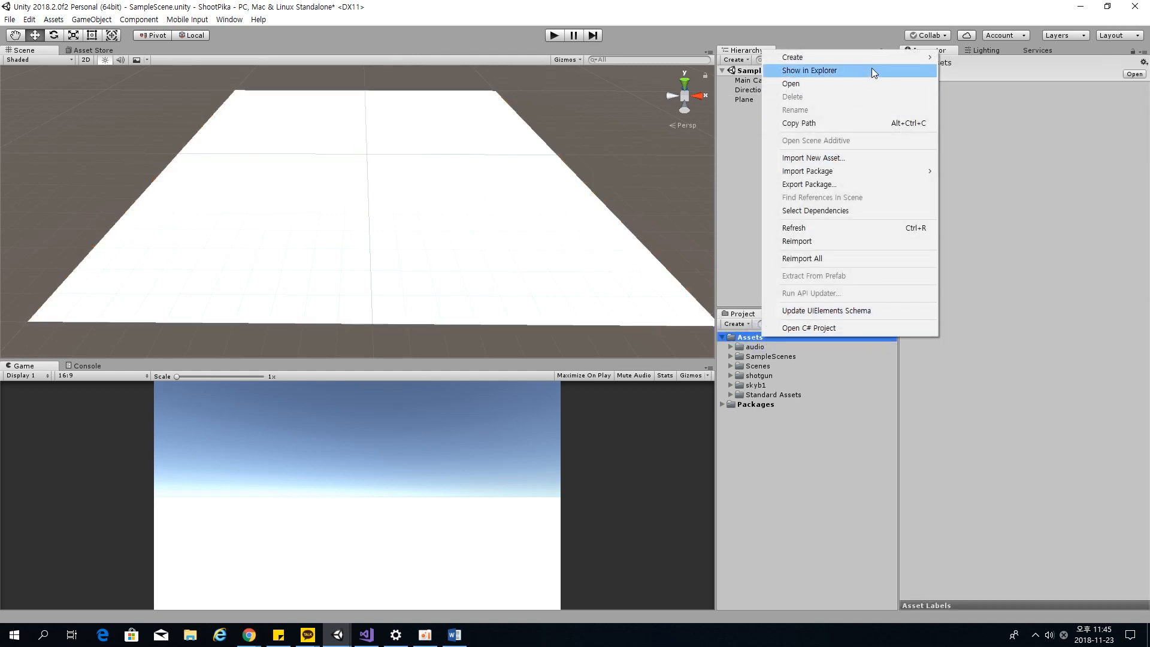
mouse_move(878, 57)
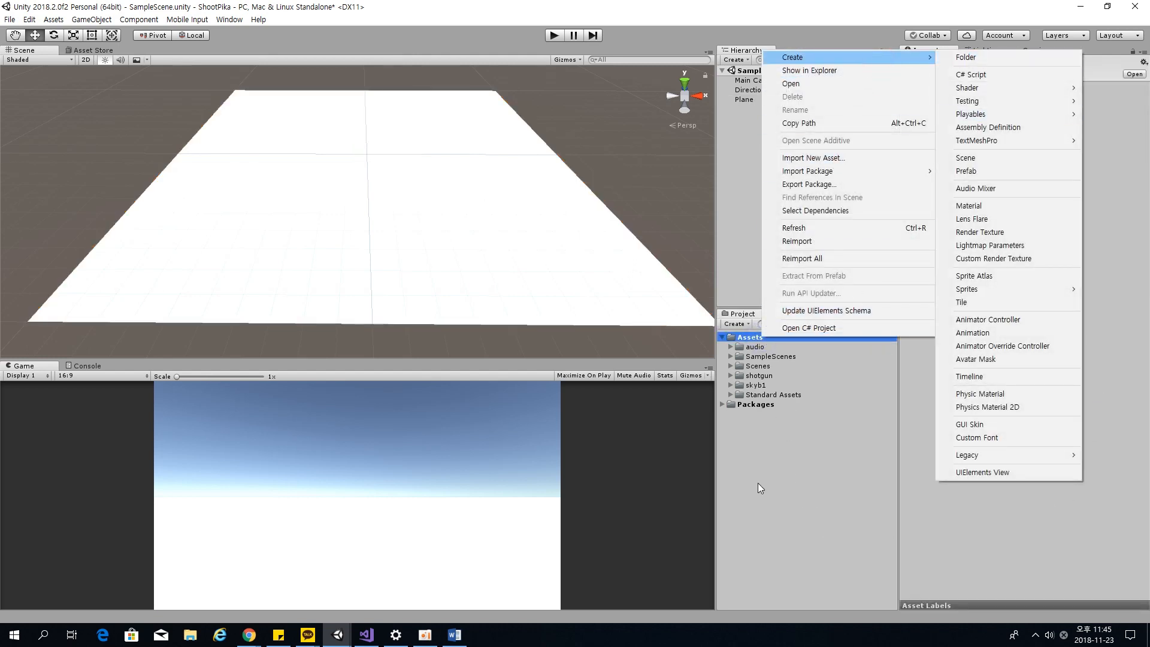
left_click(767, 468)
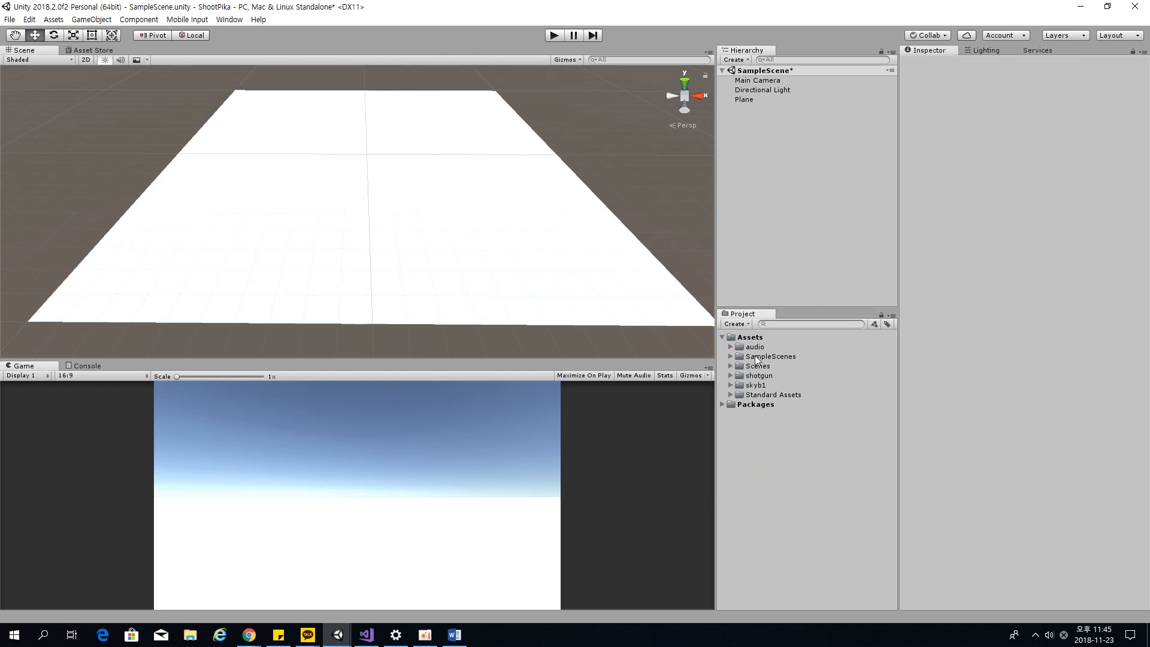
Create a new folder named Material inside the project's Assets folder.
right_click(760, 337)
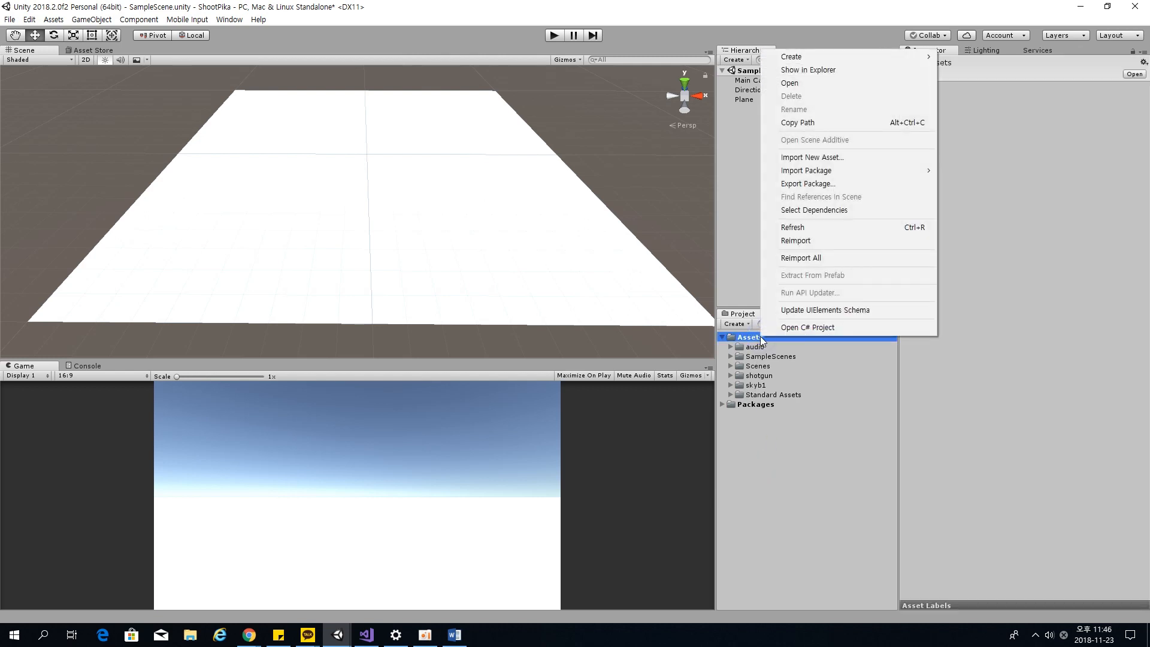
left_click(880, 55)
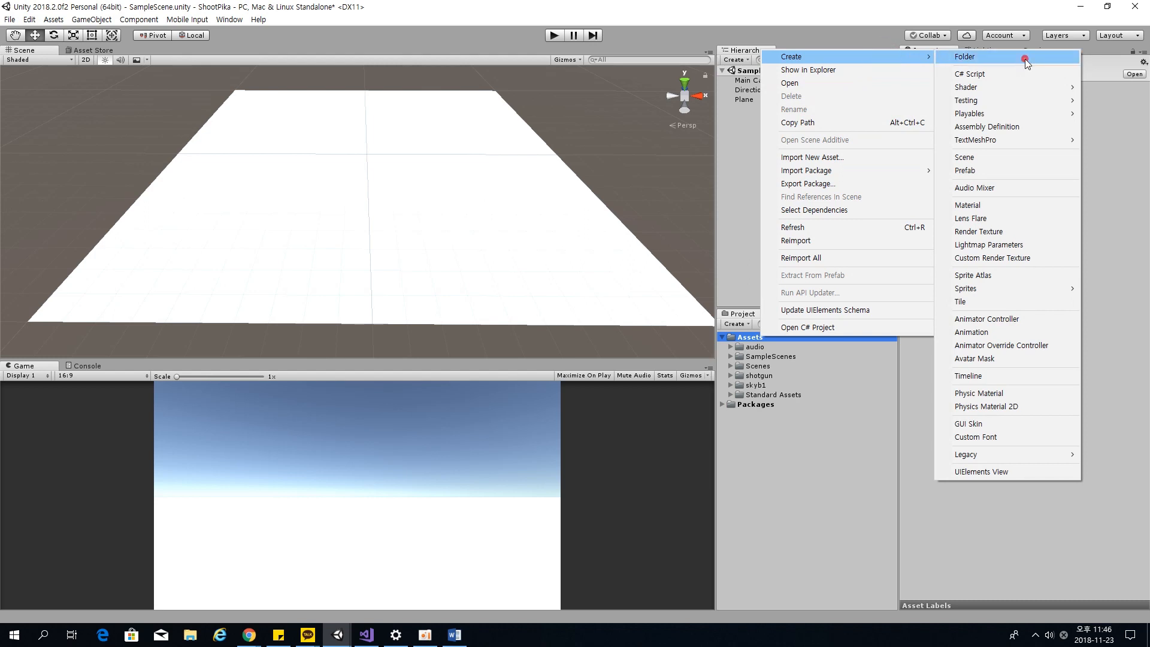
left_click(1025, 59)
type("Material")
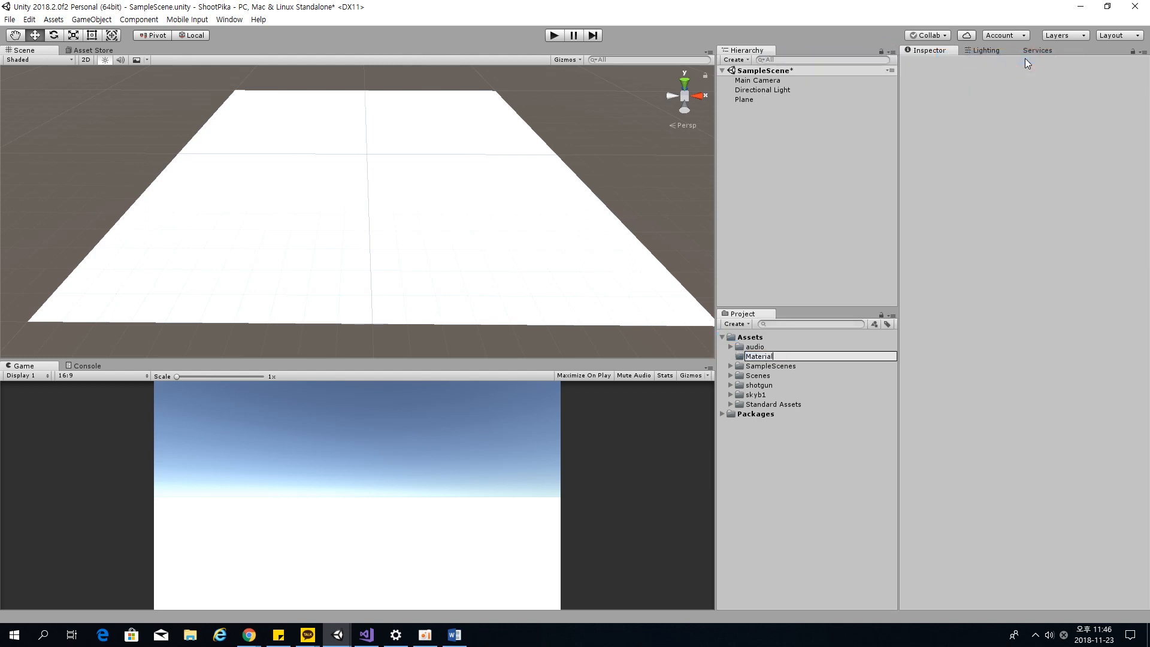
key("Return")
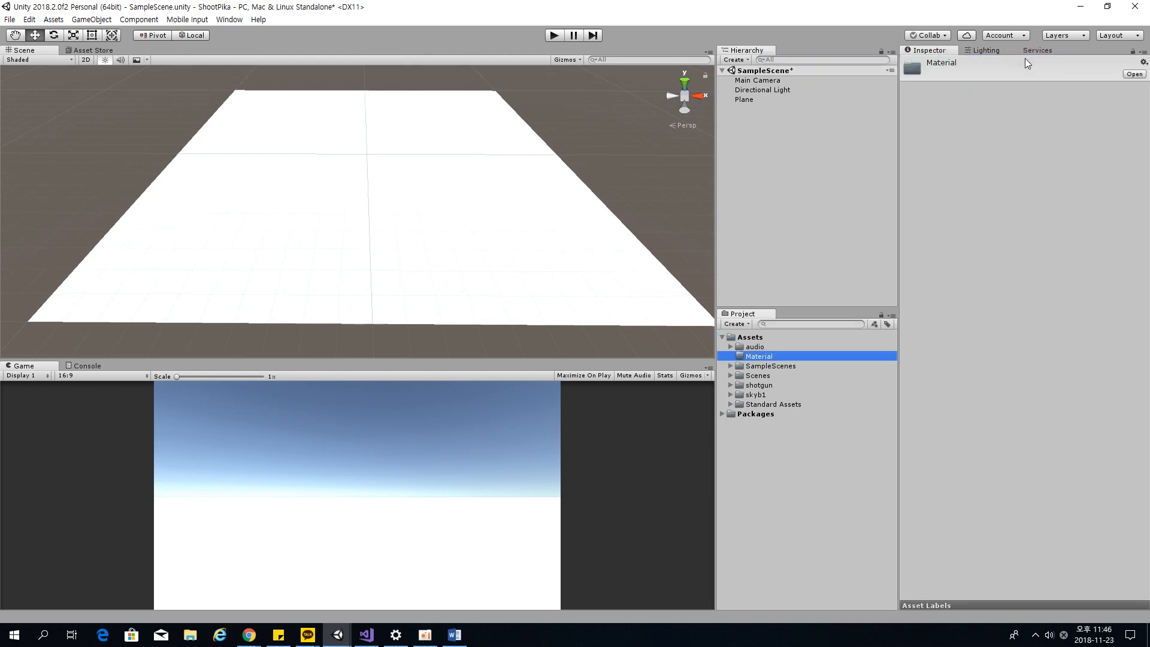
Rename the Material folder as 01.Material.
left_click(800, 355)
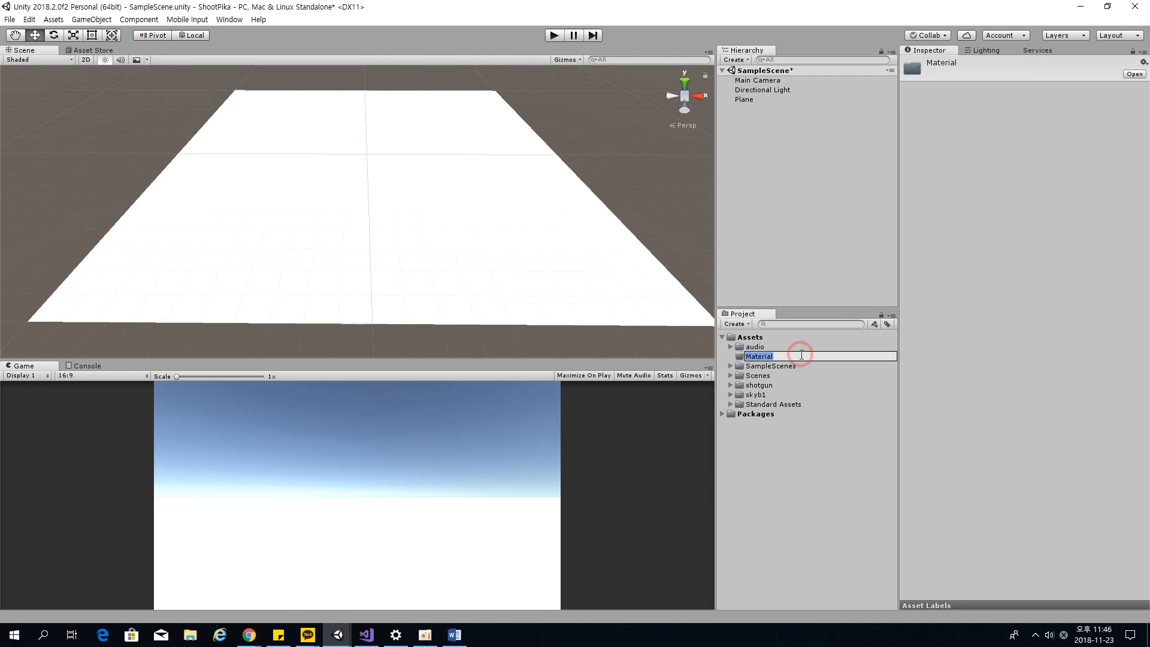
key("Home")
type("01.")
key("Return")
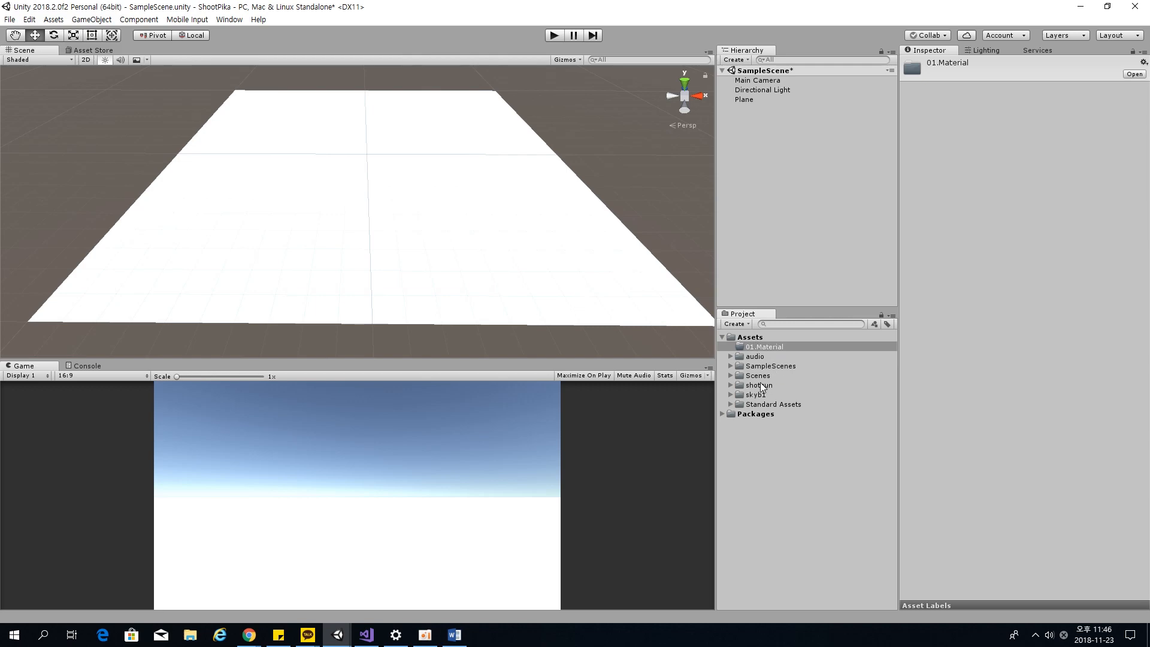
Create a new material named Grass inside the 01.Material folder.
right_click(759, 345)
left_click(865, 70)
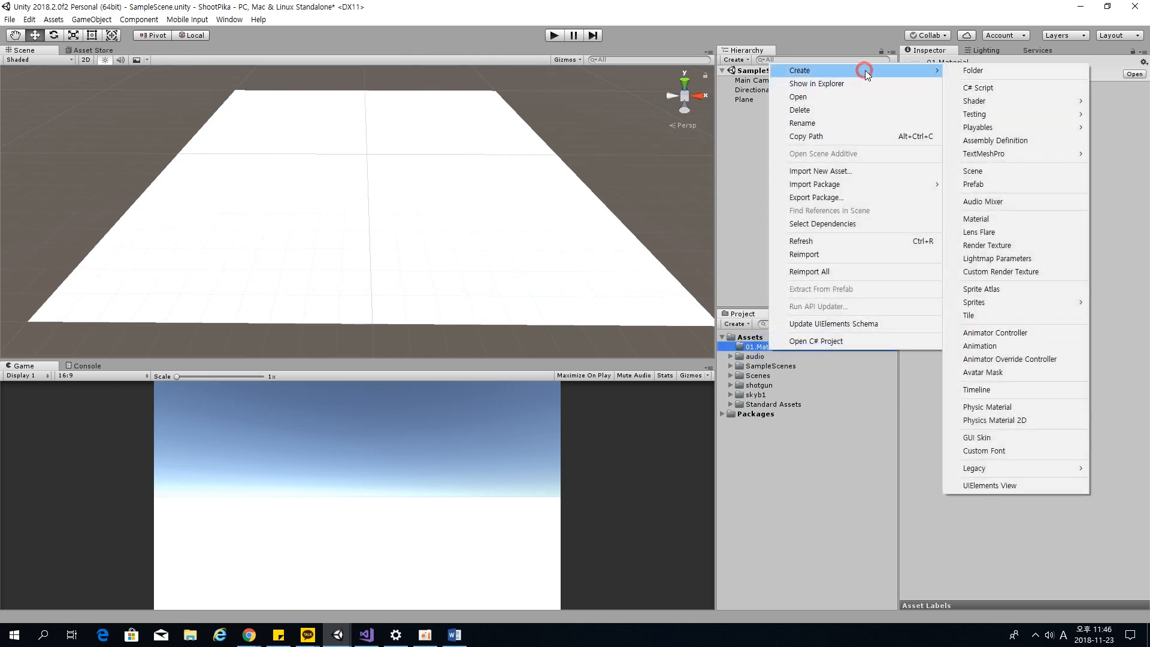
left_click(1019, 216)
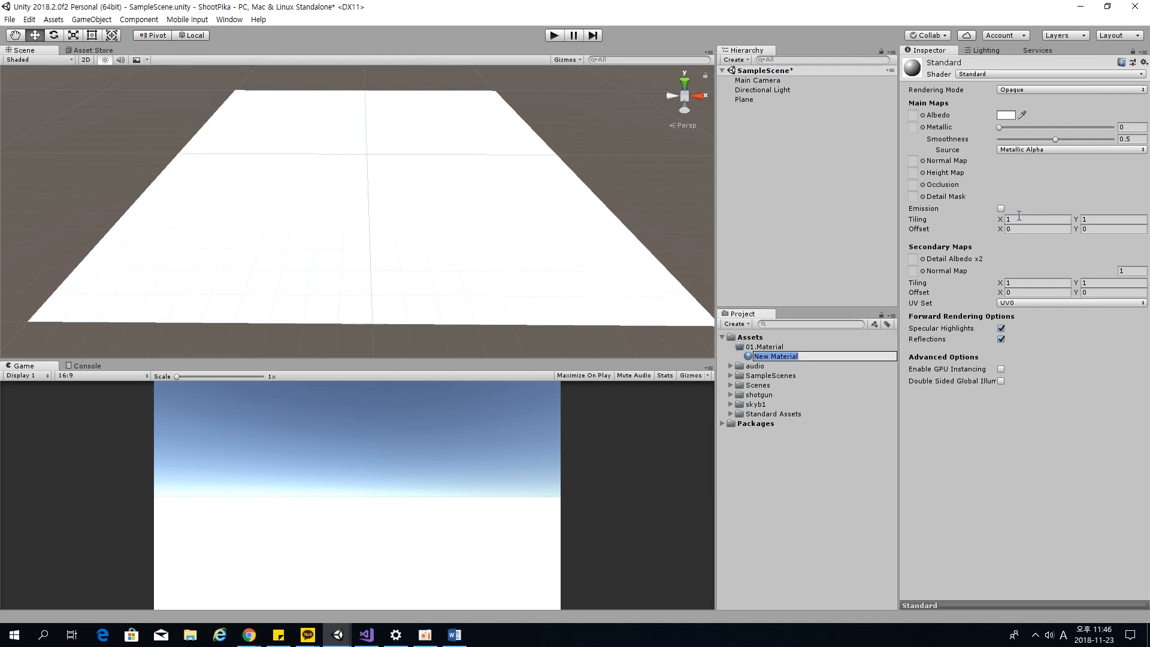
type("Grass")
key("Return")
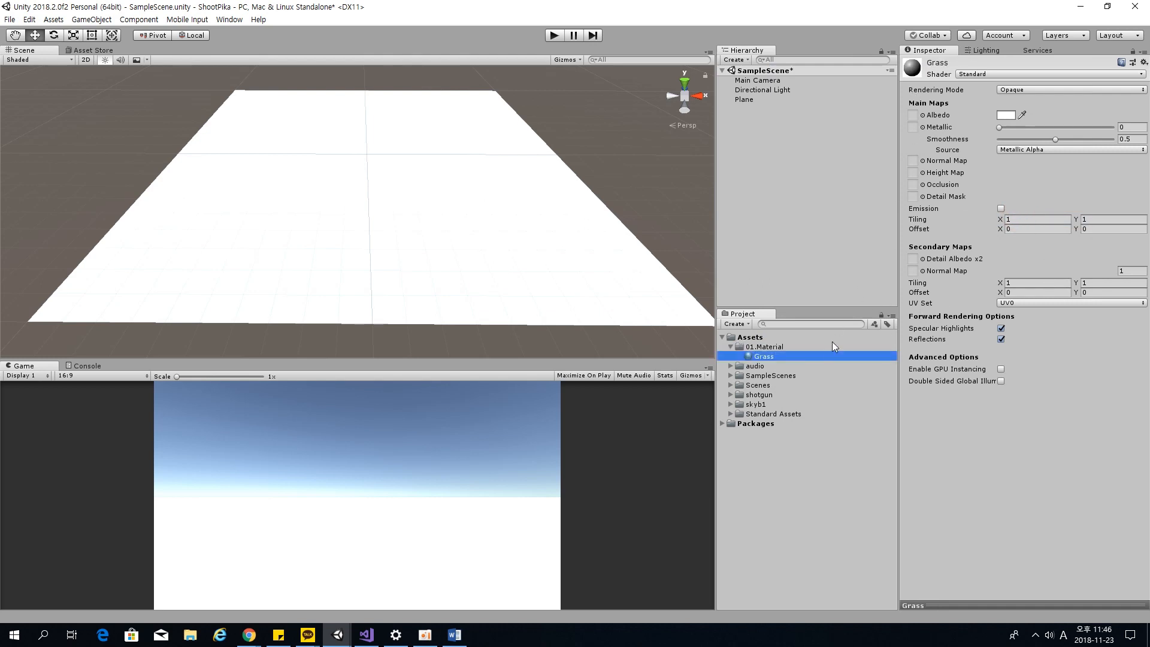
Expand the Standard Assets folders down through Environment and TerrainAssets to the contents of SurfaceTextures.
left_click(730, 414)
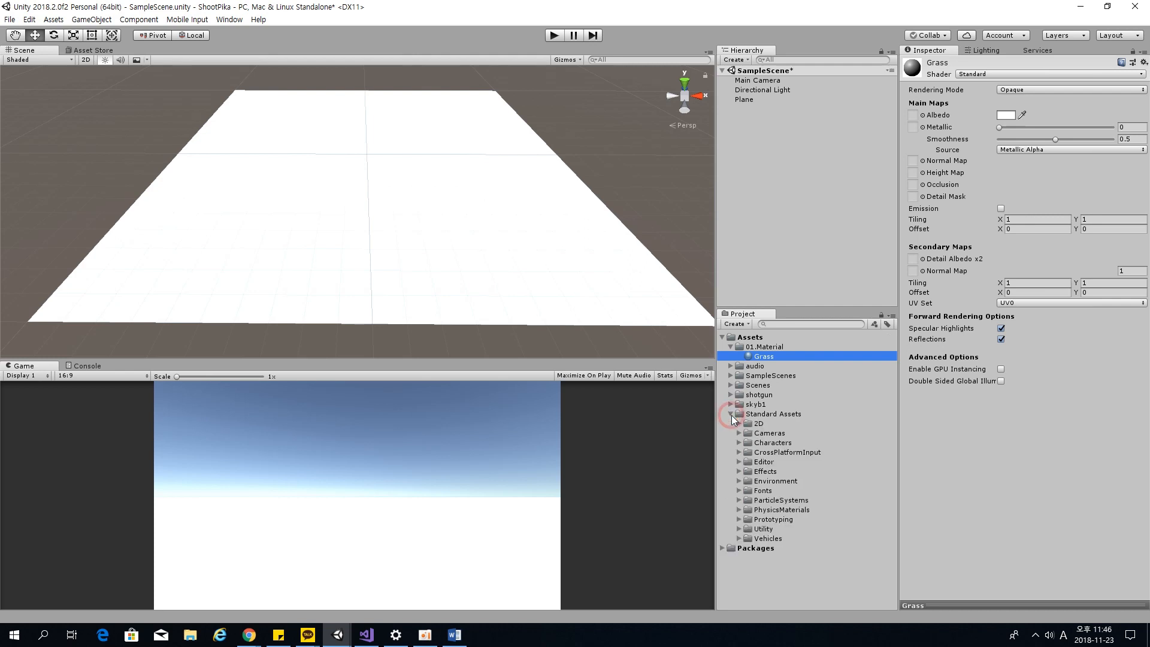
left_click(739, 482)
left_click(774, 415)
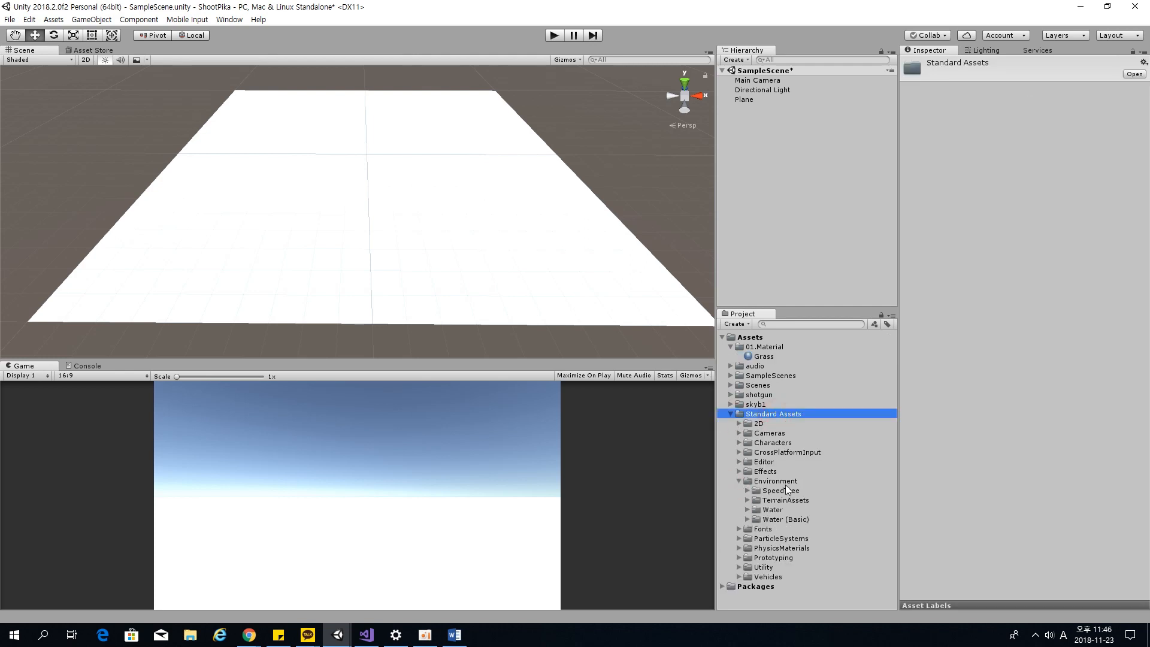
left_click(784, 481)
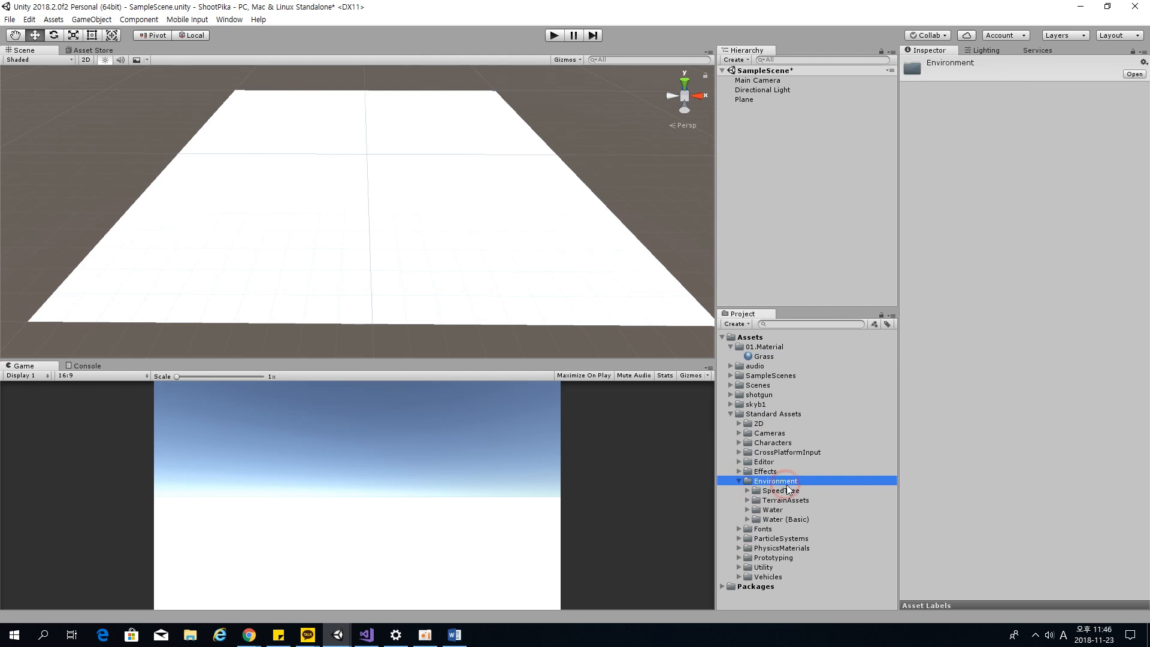
left_click(748, 500)
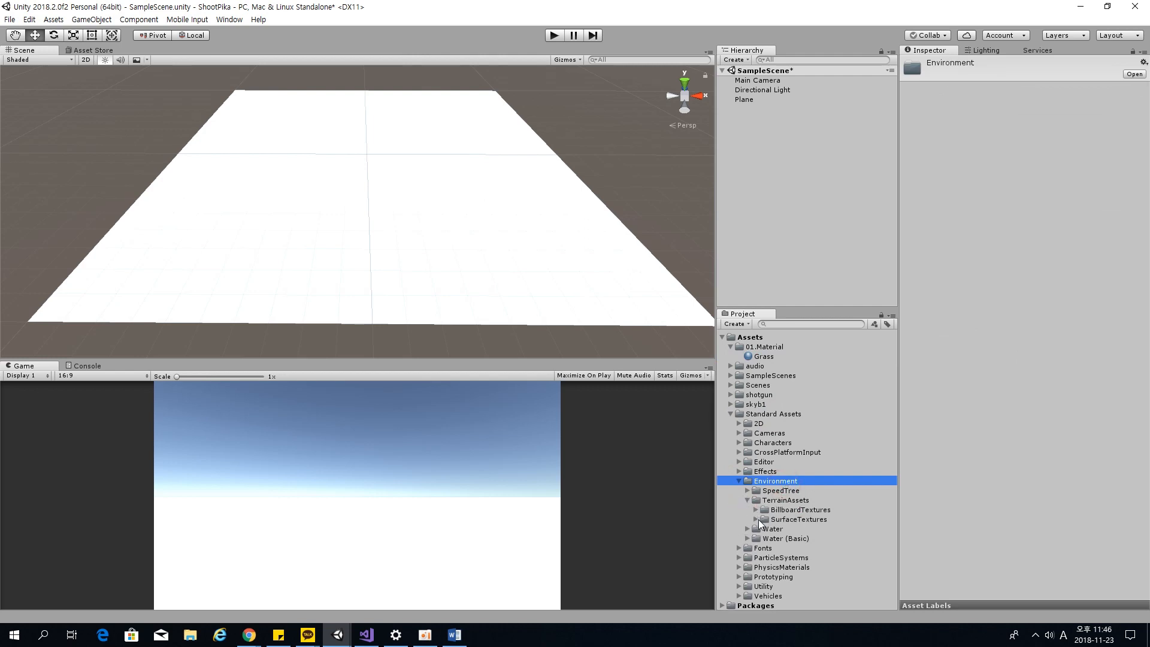
left_click(790, 502)
left_click(796, 519)
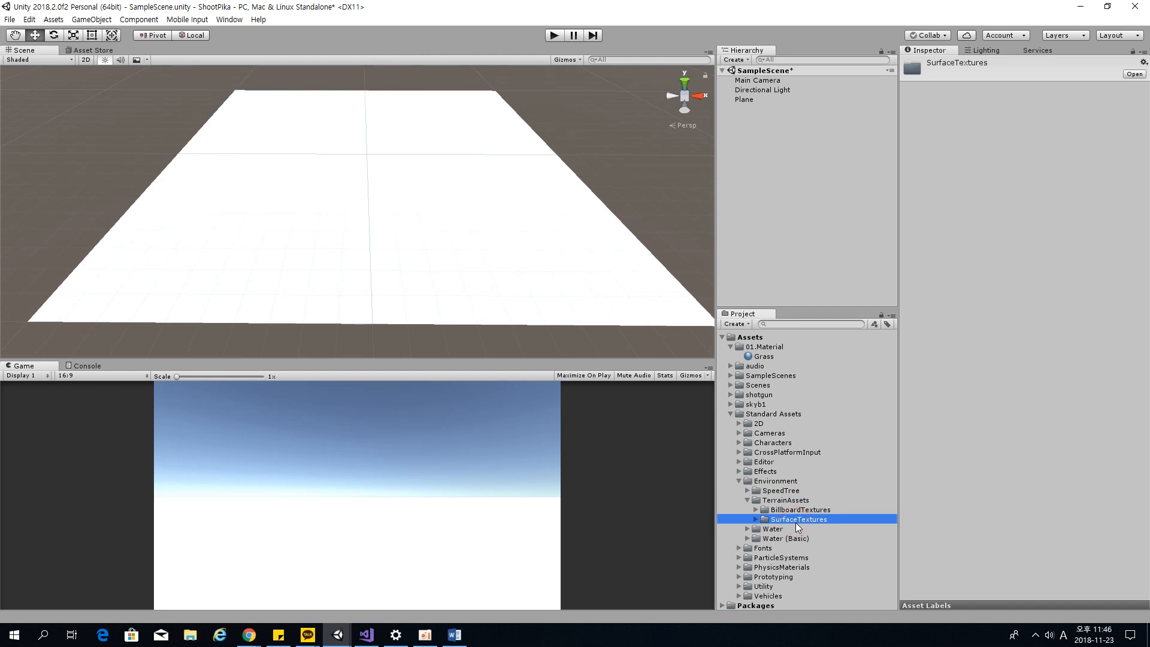
left_click(755, 519)
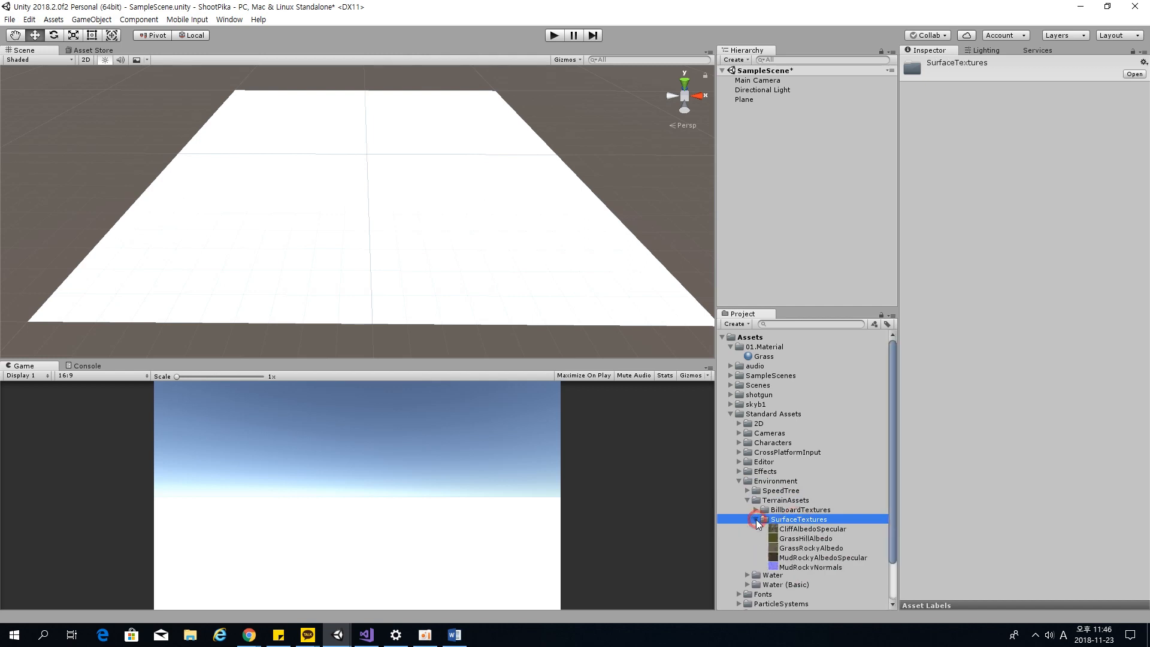
Assign the GrassHillAlbedo texture to the Albedo map of the Grass material.
scroll(779, 508, "down", 3)
left_click(814, 504)
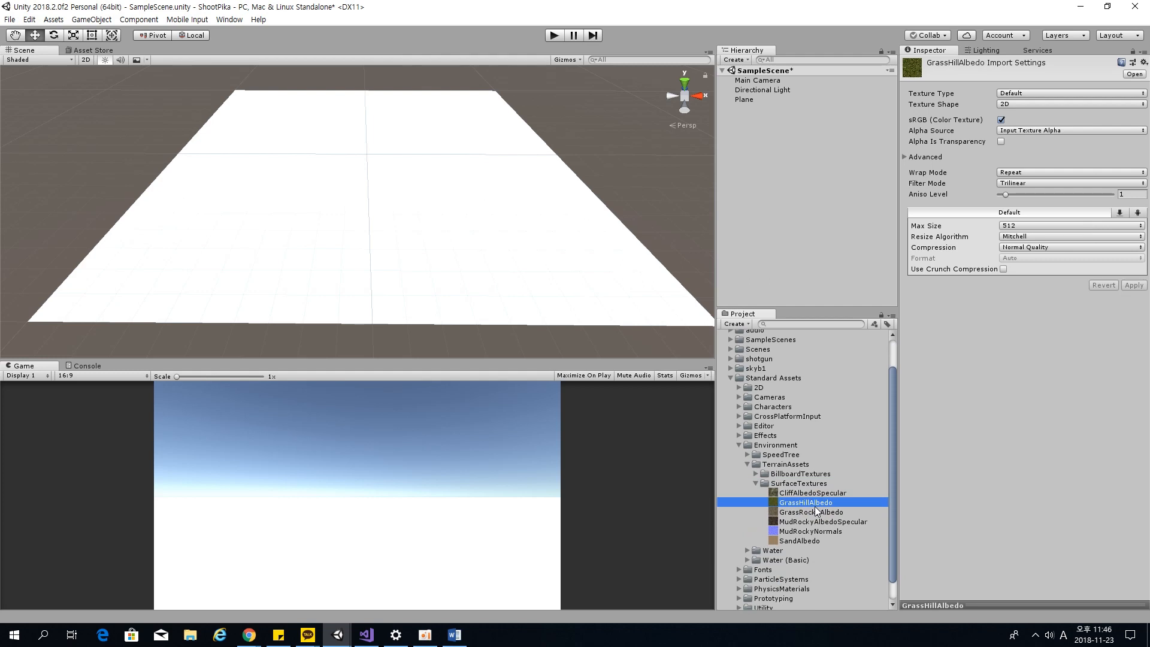
scroll(767, 367, "up", 3)
left_click(764, 356)
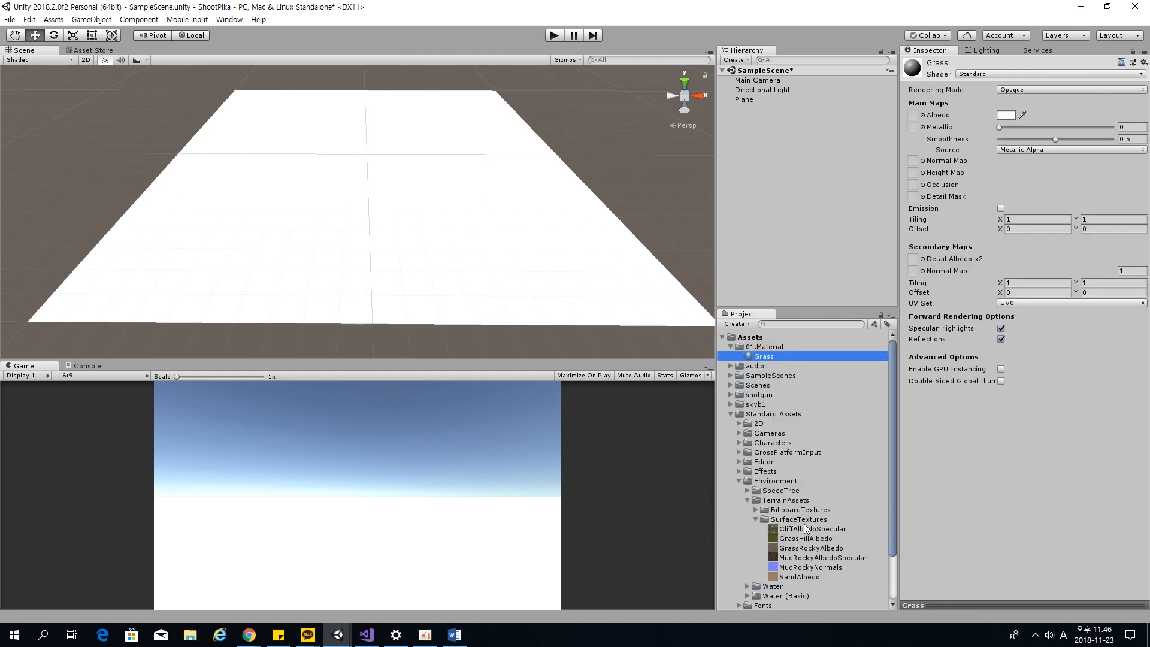
left_click_drag(797, 538, 914, 113)
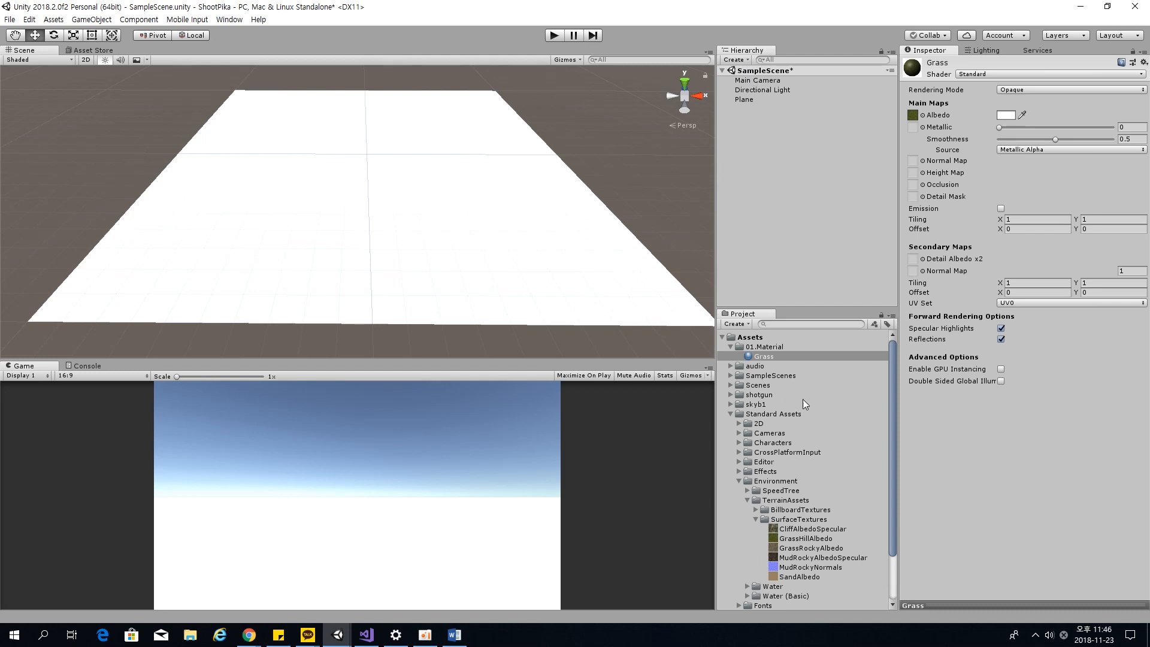
Apply the Grass material to the plane in the scene.
left_click(768, 357)
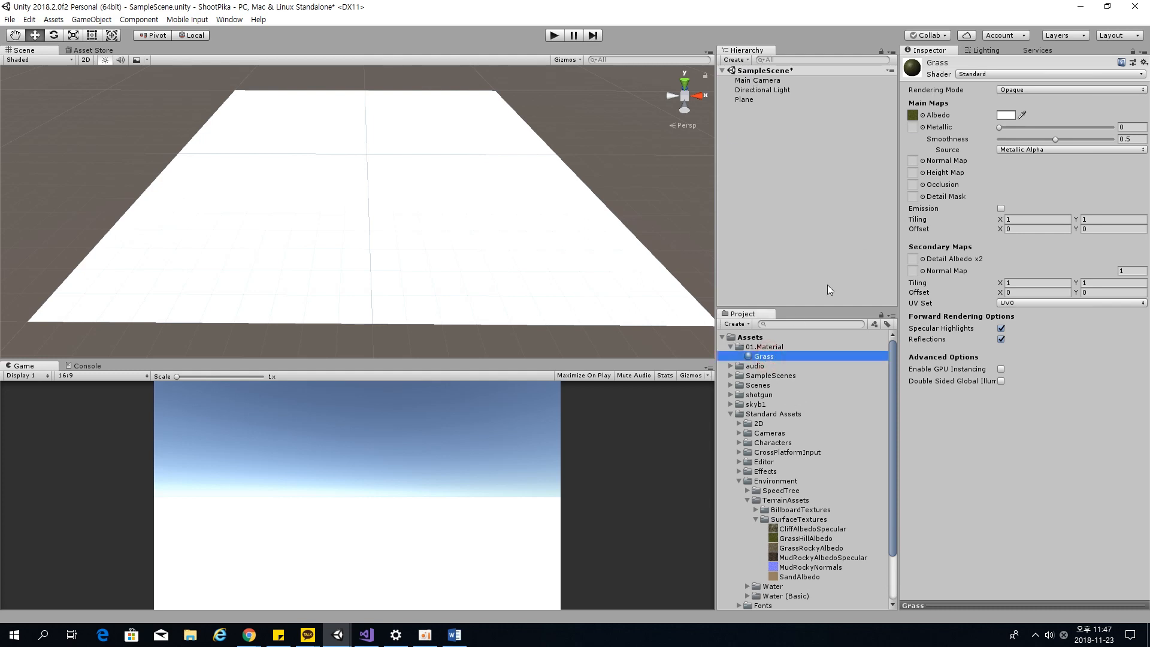
left_click_drag(785, 358, 620, 289)
left_click_drag(423, 221, 423, 223)
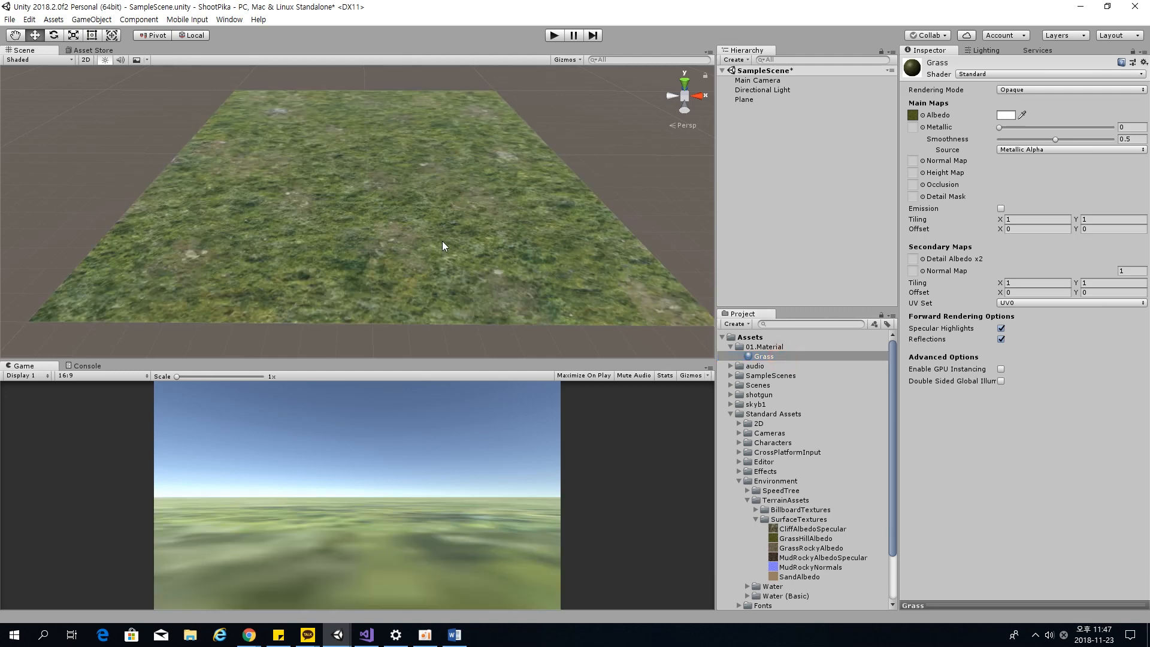
Set the Secondary Maps tiling of the Grass material to 10 on X and Y.
right_click_drag(442, 241, 476, 254)
key("w")
key("s")
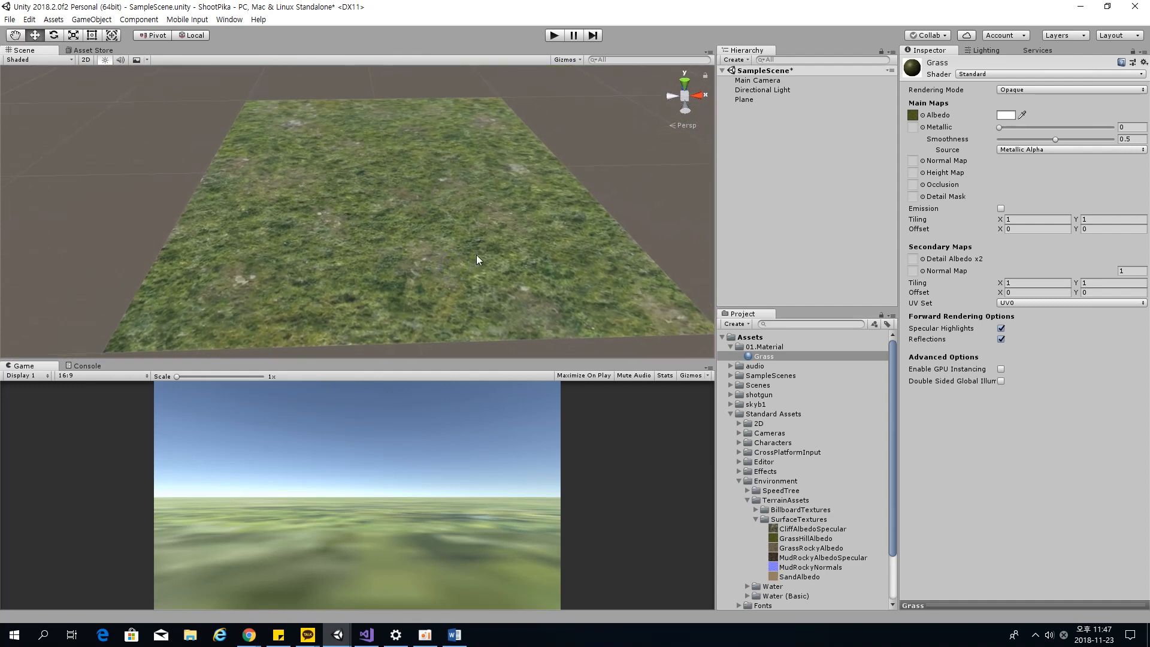
left_click(1040, 281)
type("10")
key("Tab")
type("10")
left_click(953, 469)
Through the plane's material settings, try a Secondary Maps tiling of 25 on X and Y.
left_click(753, 100)
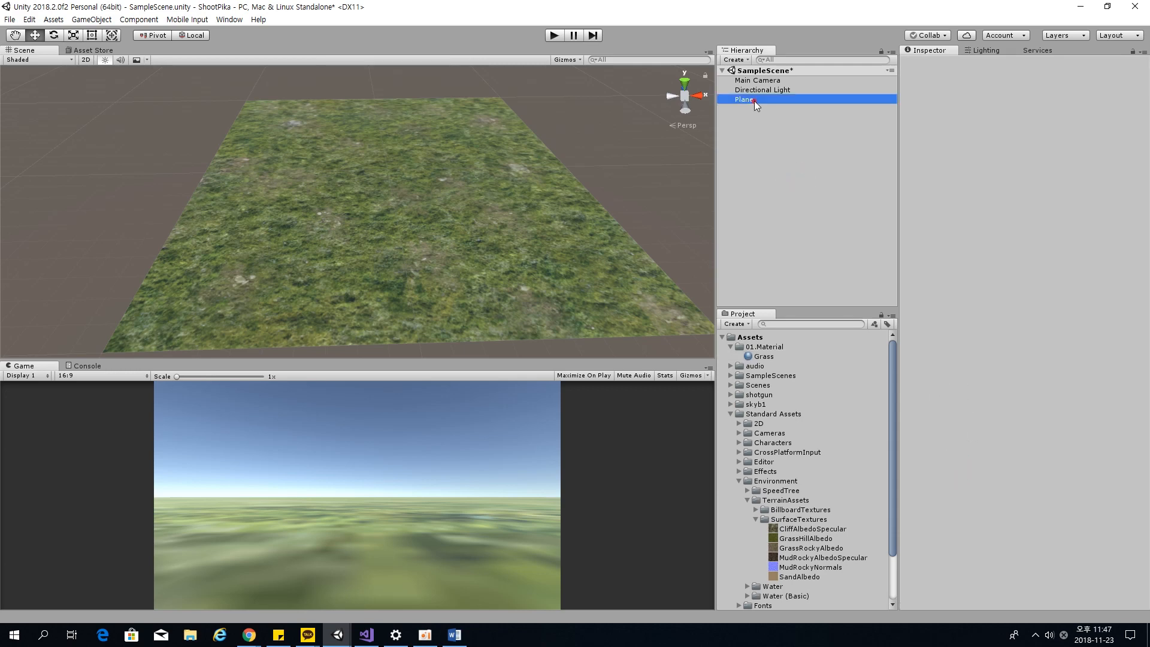
left_click(904, 288)
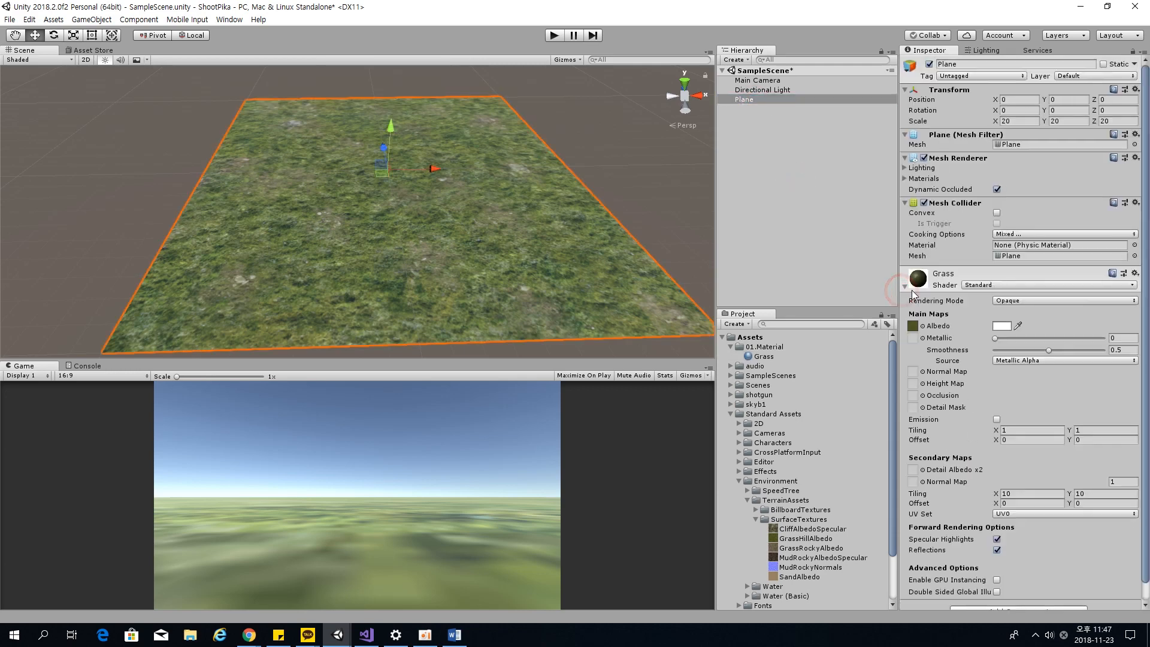
left_click(1013, 492)
type("25")
key("Tab")
type("25")
Undo the latest Secondary Maps tiling changes made through the plane, along with the plane's selection.
key("ctrl+z")
key("ctrl+z")
key("ctrl+z")
key("ctrl+z")
key("ctrl+z")
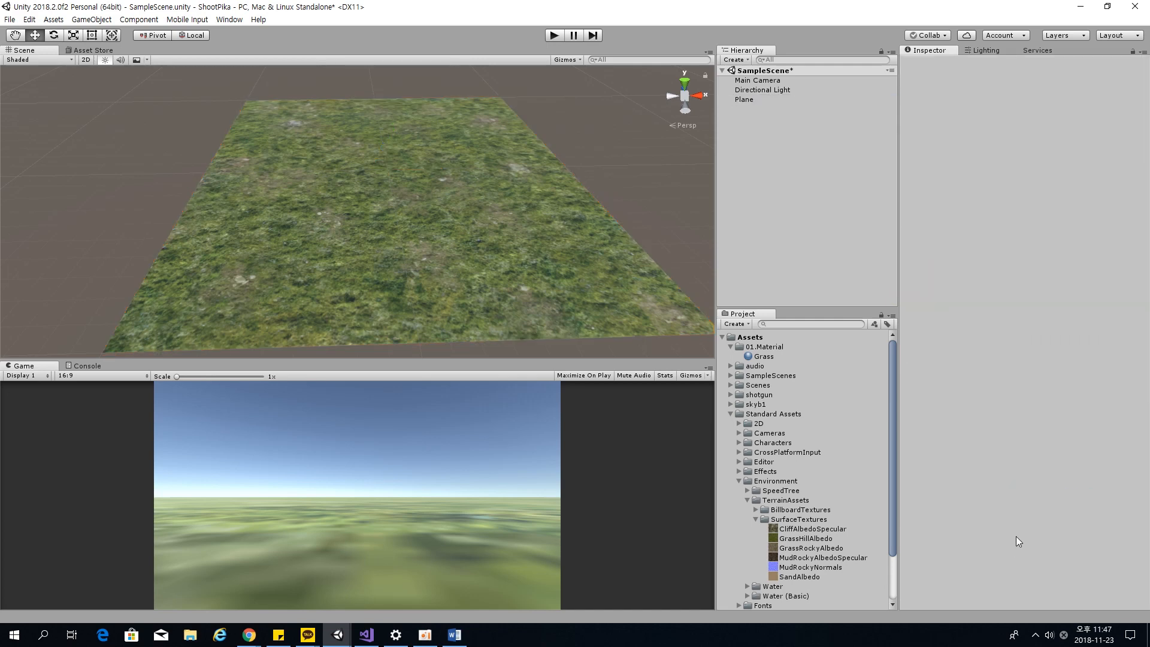
Undo the previous change and set the Main Maps tiling of the Grass material to 10 on X and Y.
key("ctrl+z")
left_click(1035, 218)
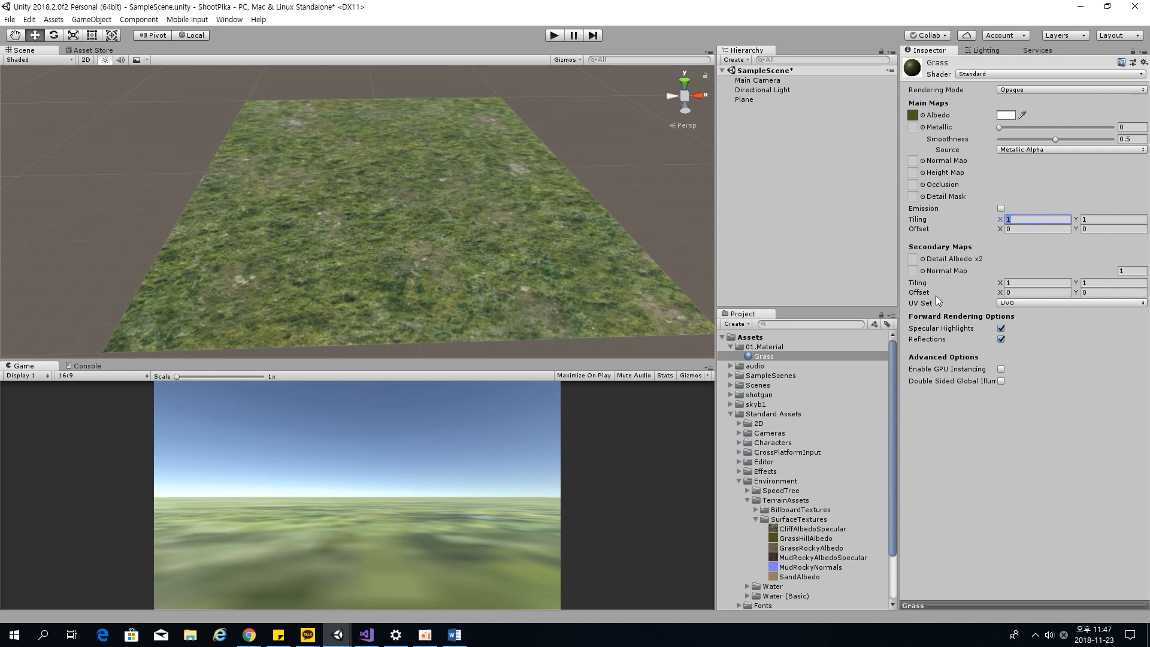
type("10")
key("Tab")
type("10")
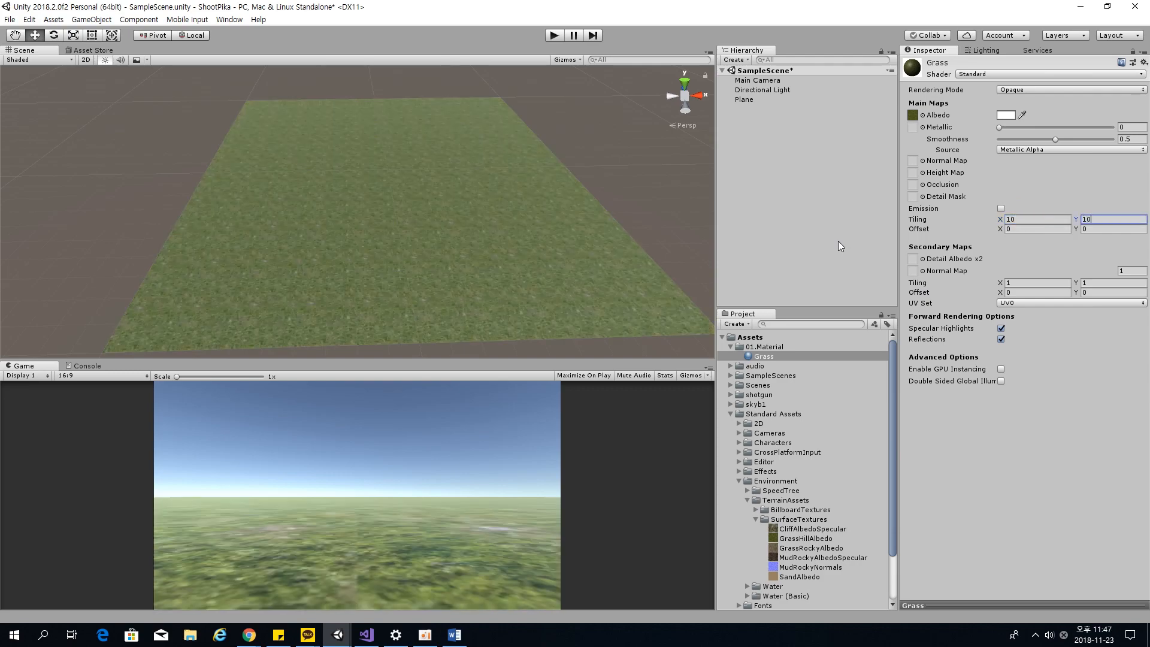
Set the Main Maps tiling of the Grass material to 25 on X and Y and check the plane in the scene.
key("shift+Tab")
type("25")
key("Tab")
type("25")
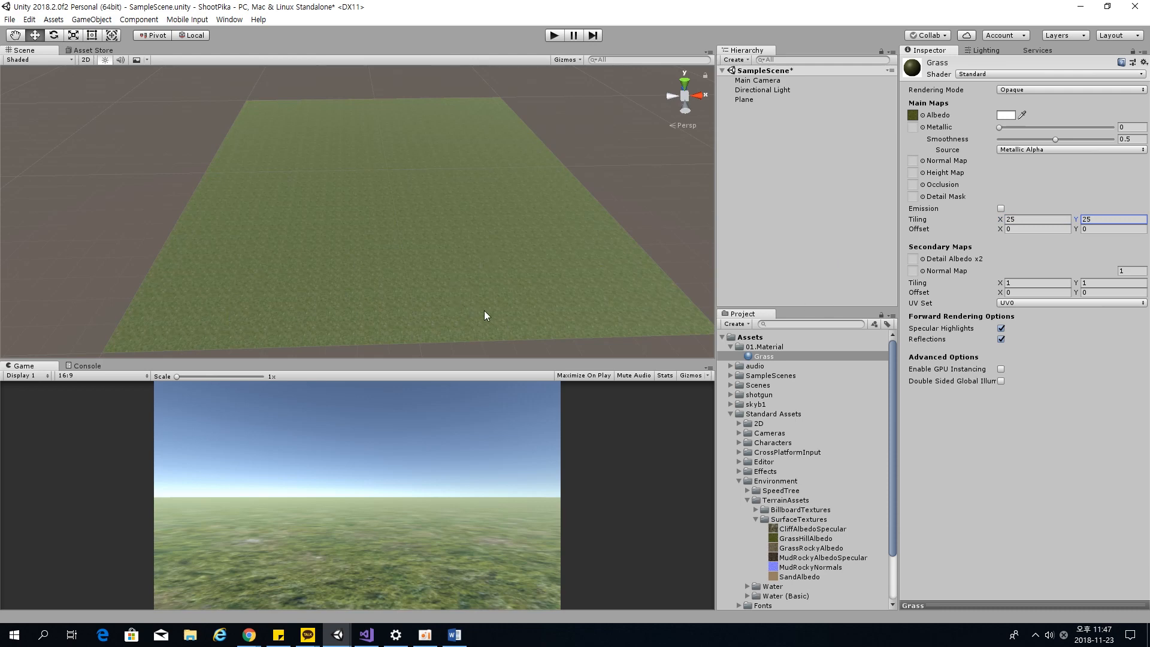
left_click(986, 484)
left_click(445, 219)
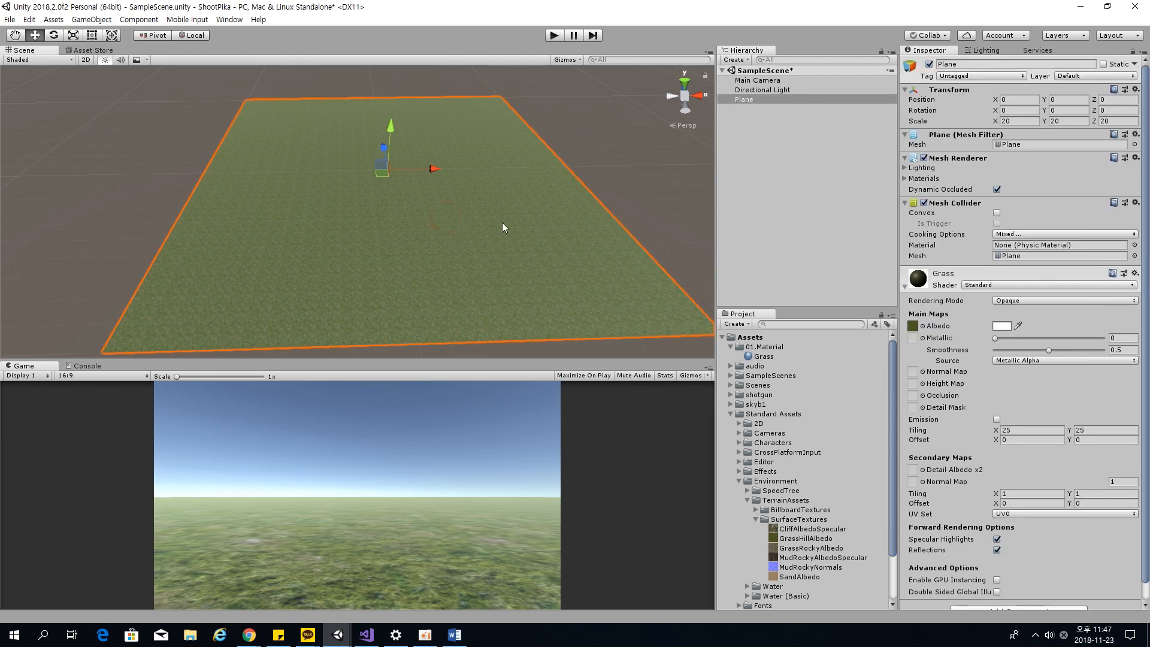
right_click_drag(514, 226, 659, 324)
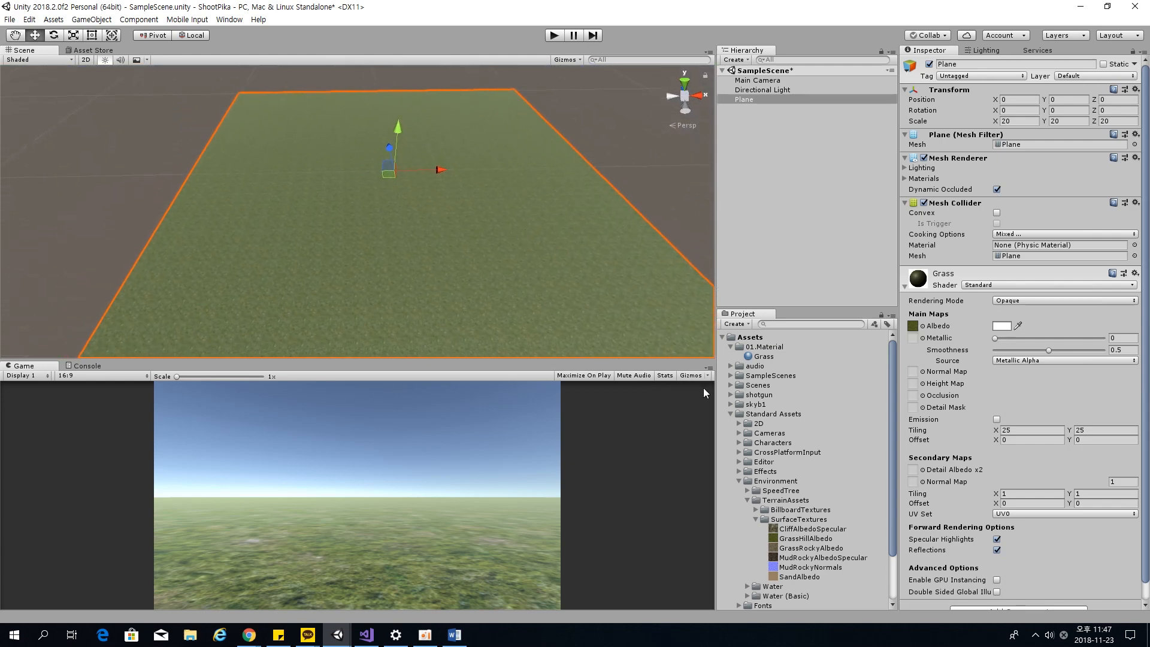
Collapse the Standard Assets folder, expand skyb1 and select its sky,startday skybox material.
left_click(731, 414)
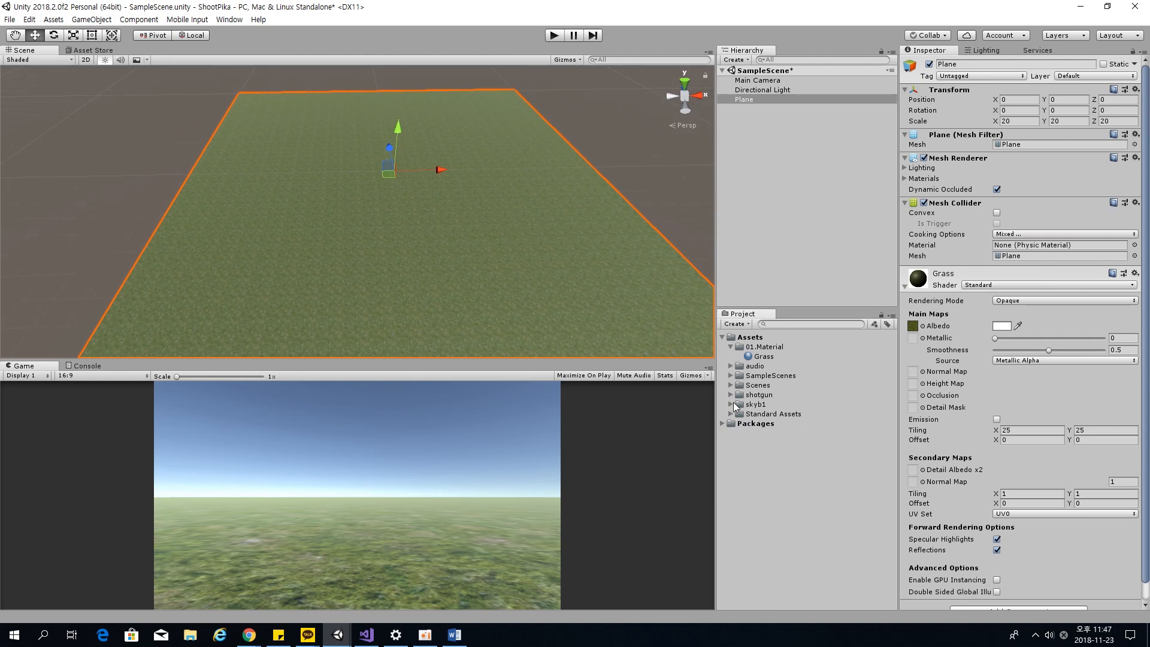
left_click(736, 406)
left_click(732, 406)
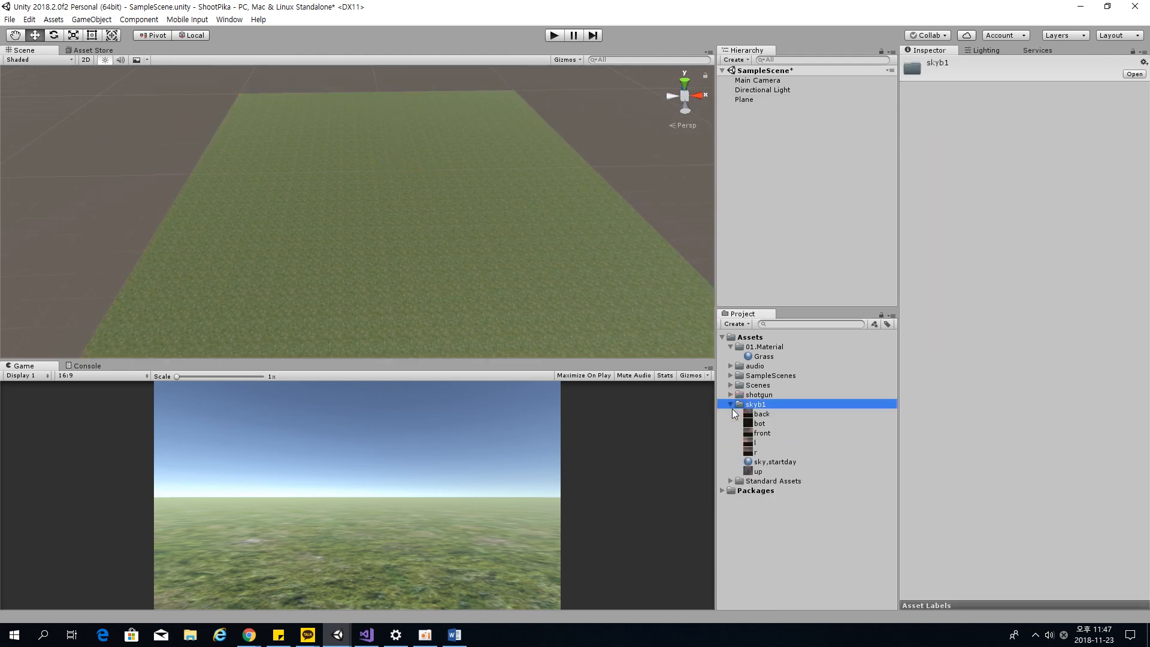
left_click(778, 462)
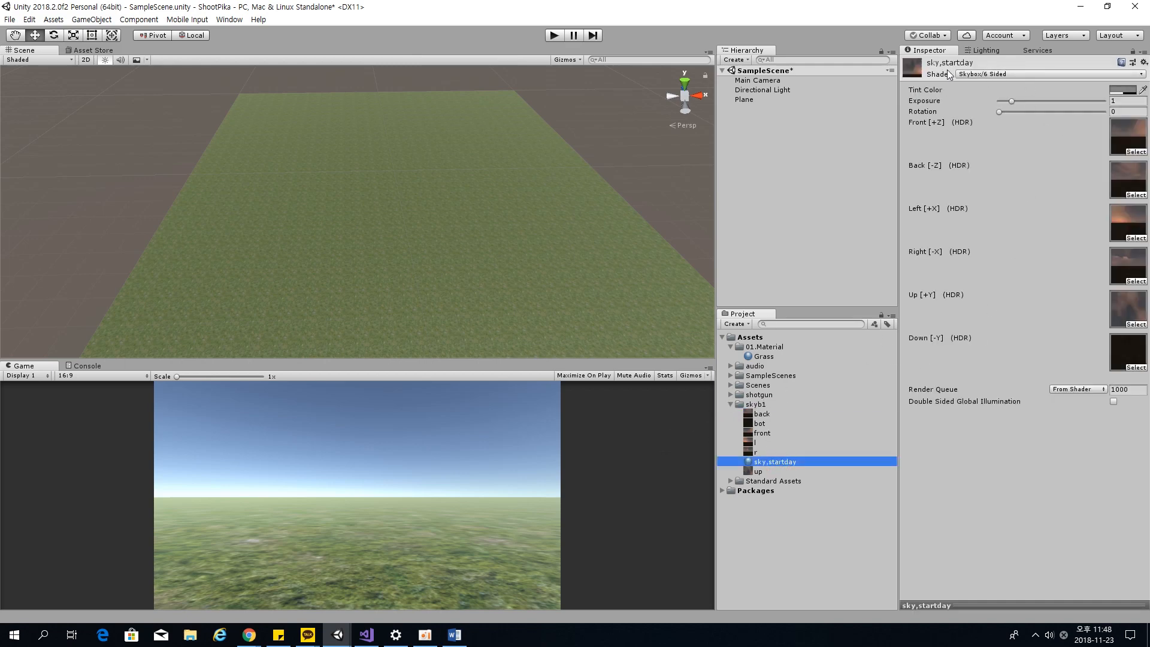
left_click(30, 20)
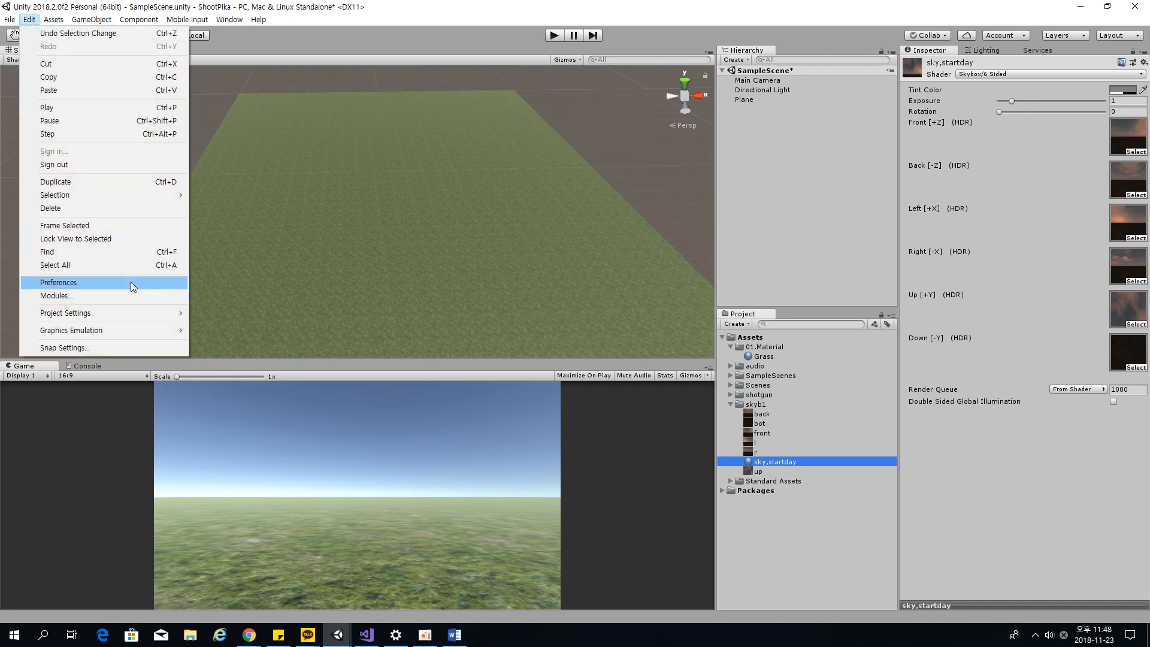
left_click(144, 312)
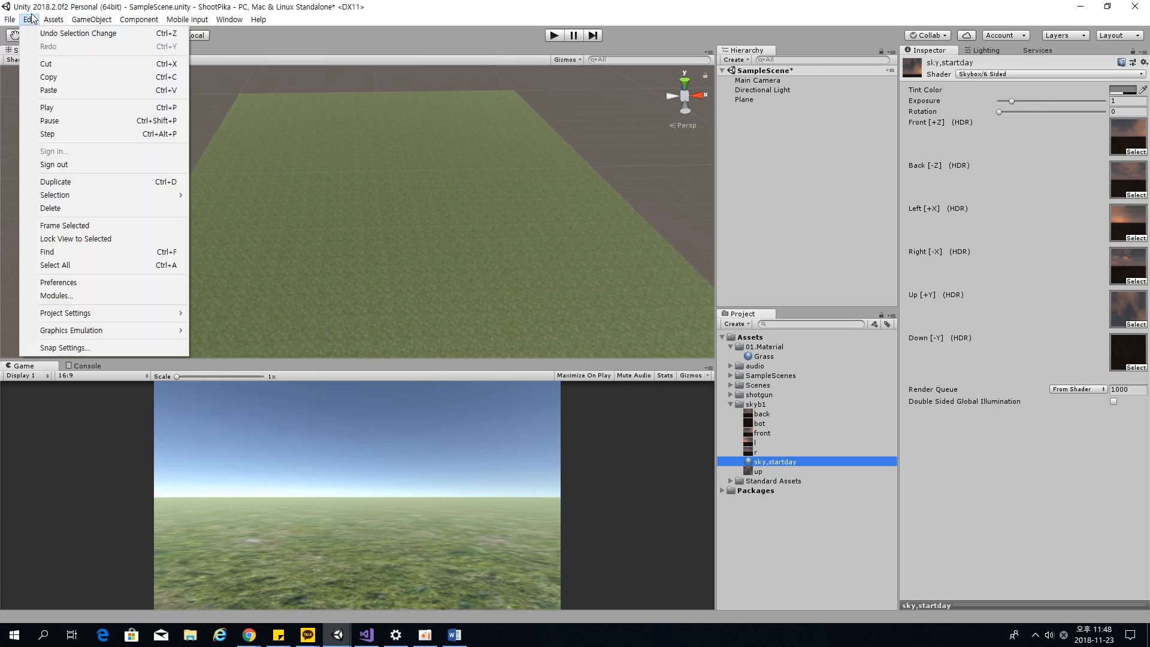
left_click(131, 317)
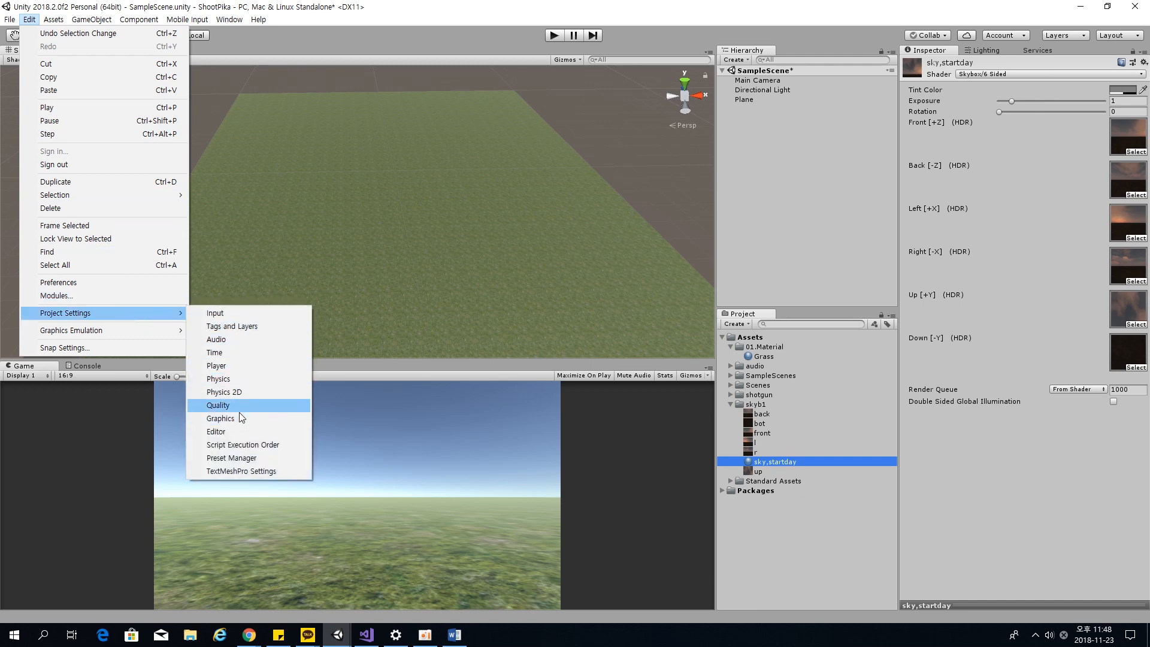
mouse_move(113, 312)
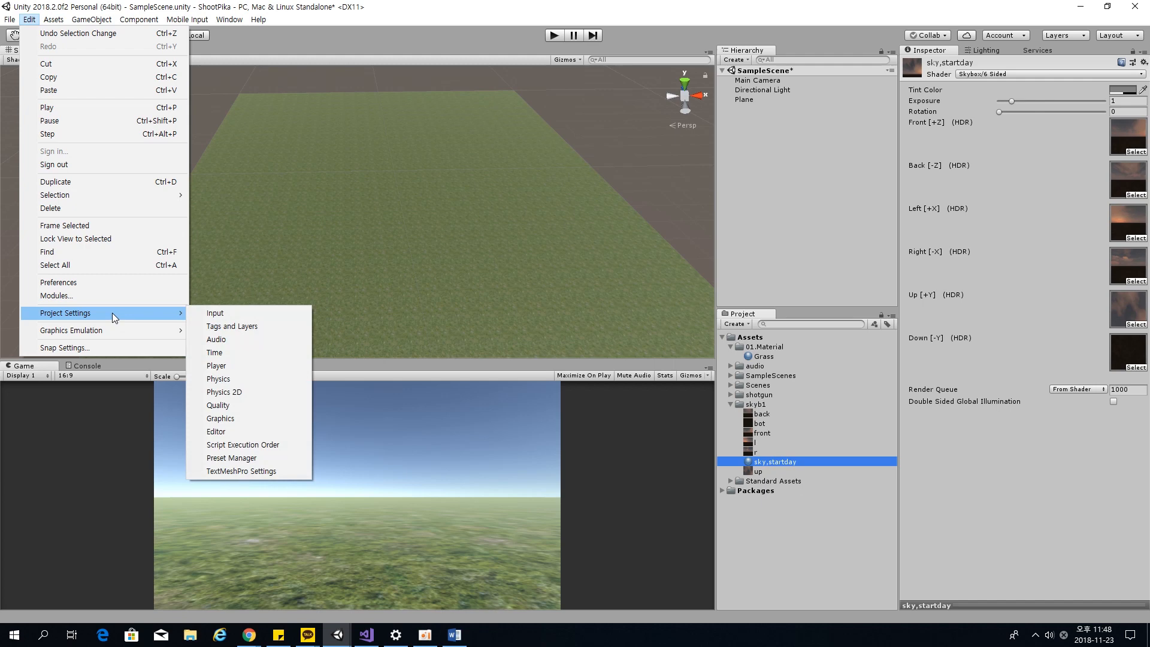
Open the lighting settings and assign sky,startday as the scene's Skybox Material.
left_click(230, 19)
left_click(282, 114)
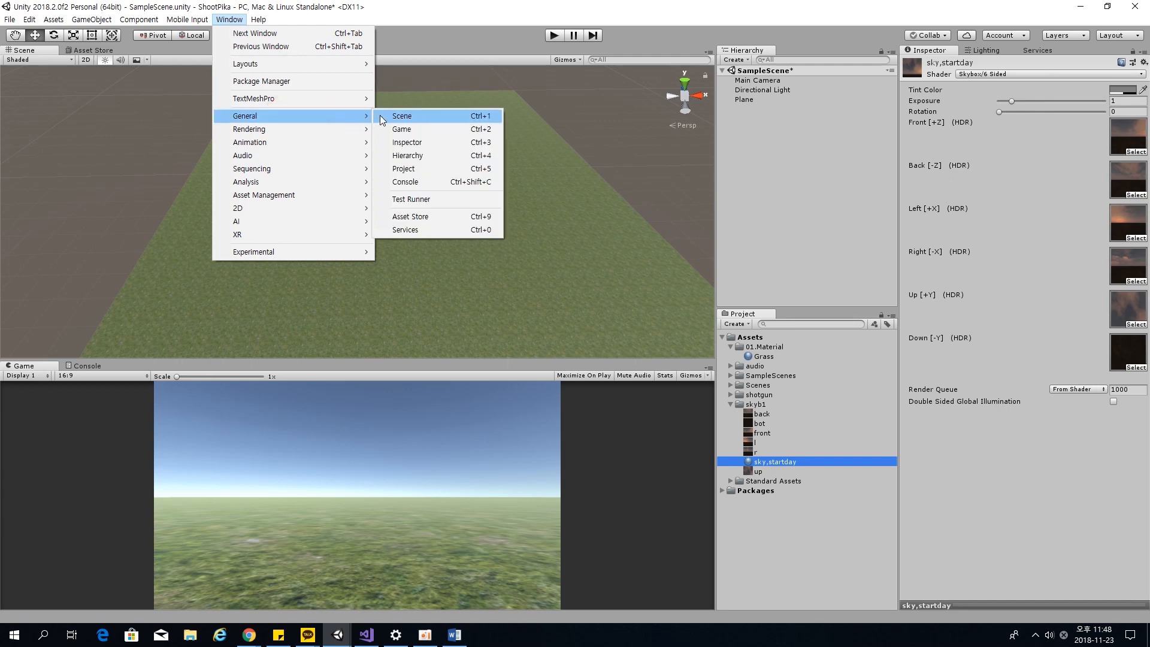
left_click(334, 130)
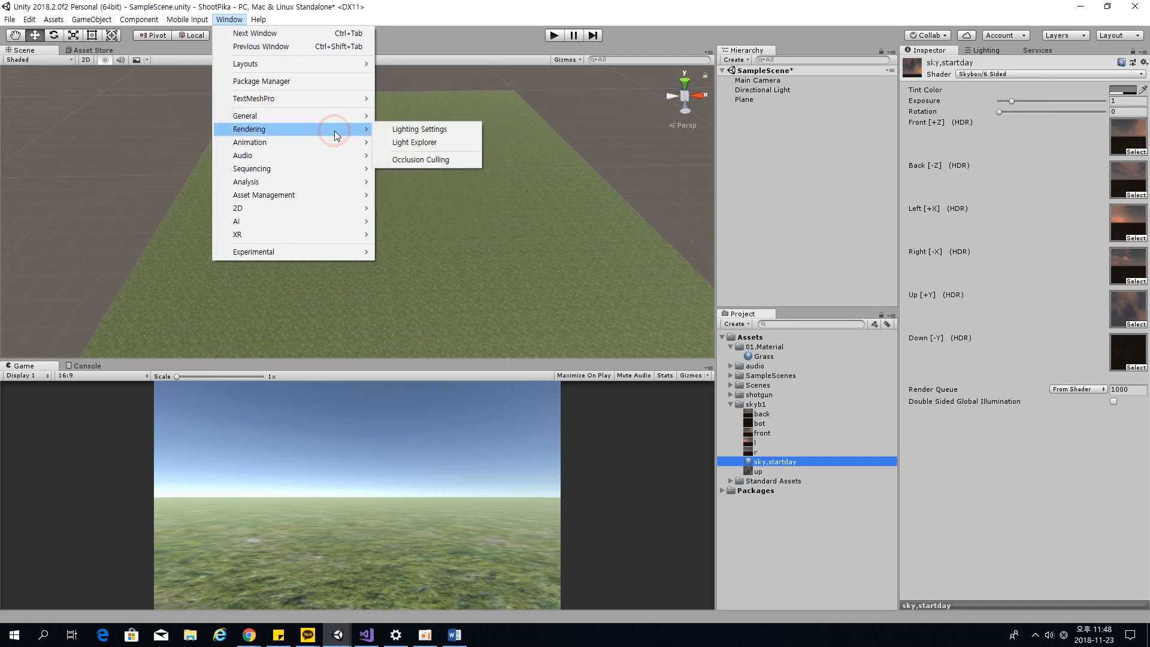
left_click(420, 129)
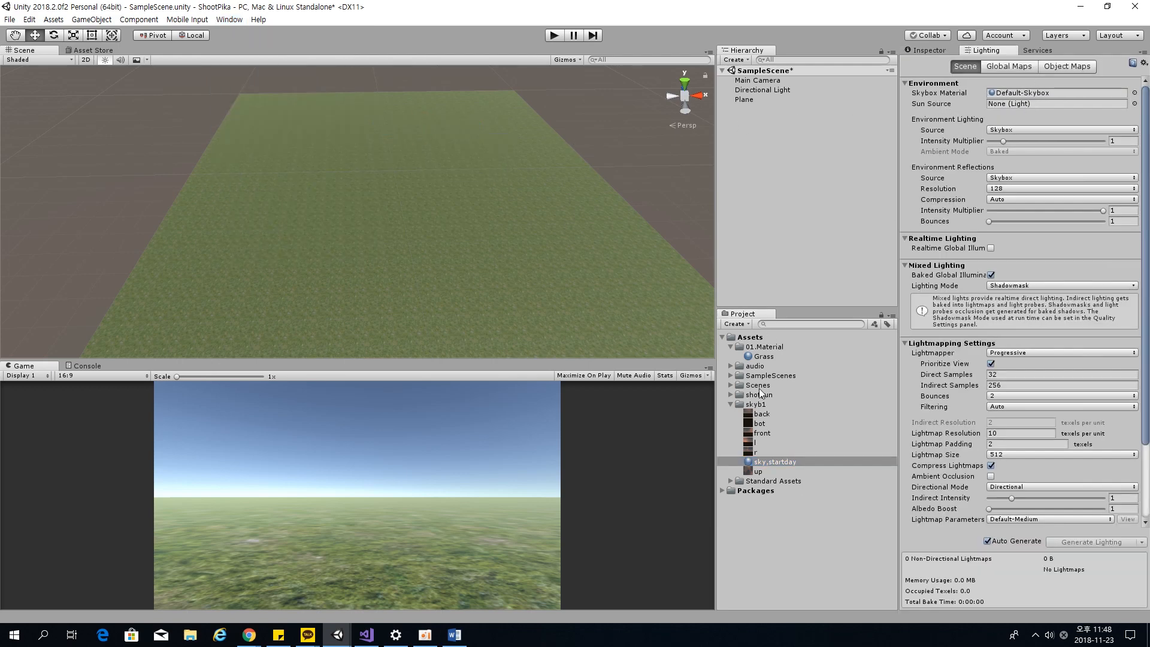
left_click_drag(769, 463, 1021, 92)
right_click_drag(503, 268, 388, 123)
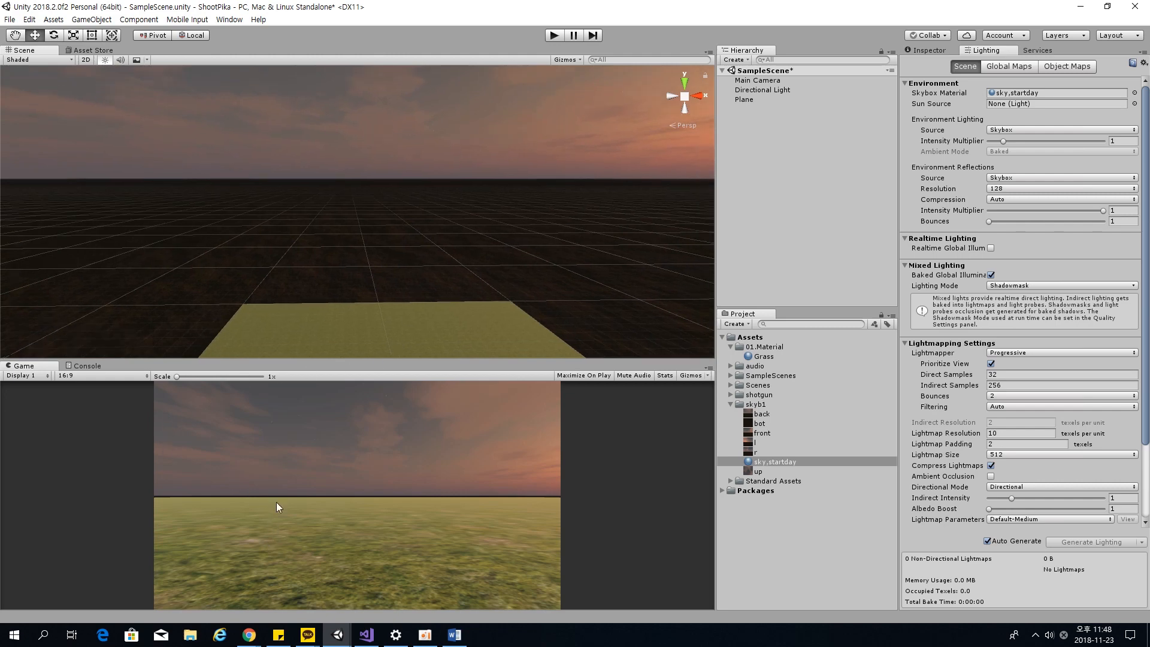
Save the scene and expand the Scenes folder to show SampleScene.
left_click(810, 158)
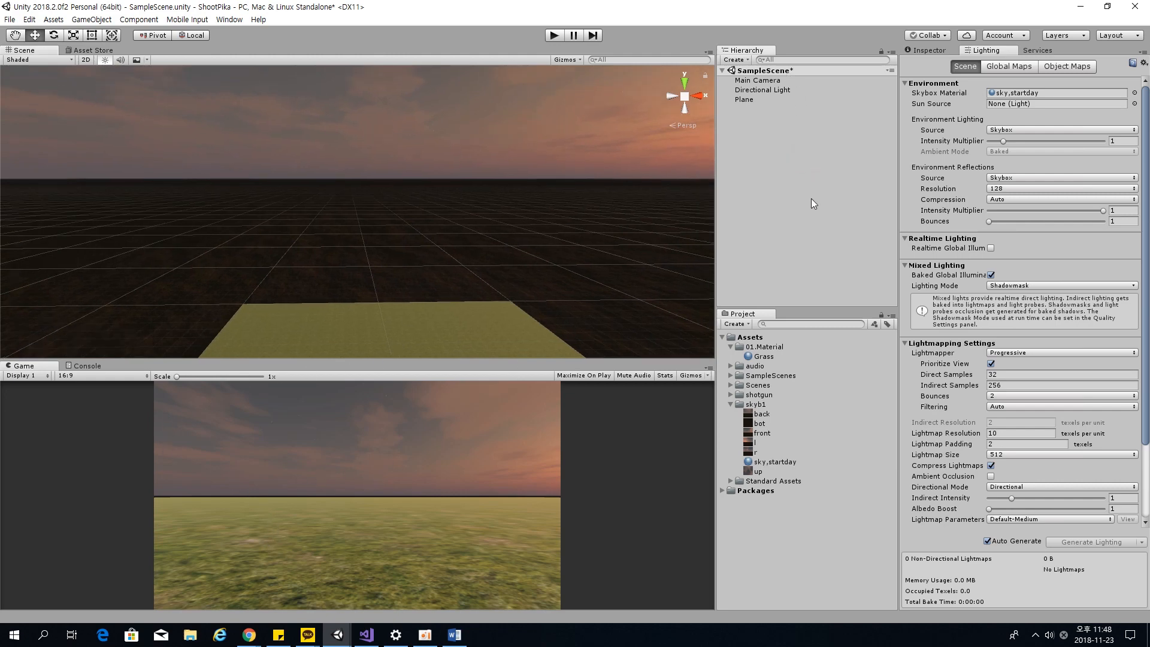
right_click(774, 178)
left_click(760, 136)
left_click(730, 385)
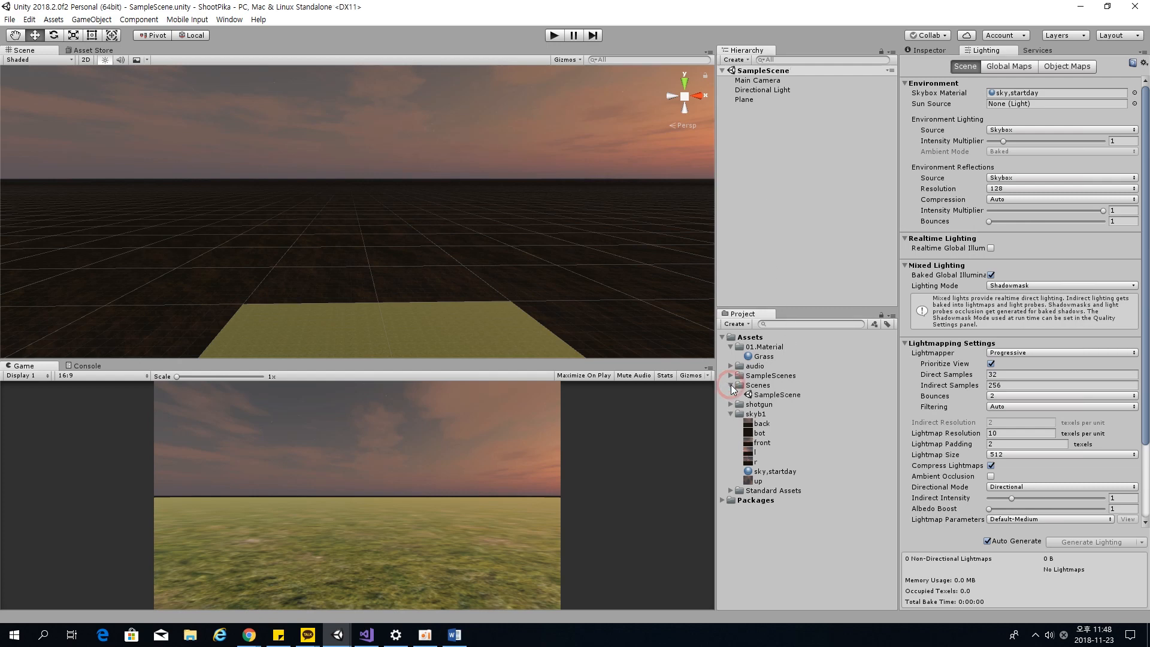
left_click_drag(773, 394, 780, 157)
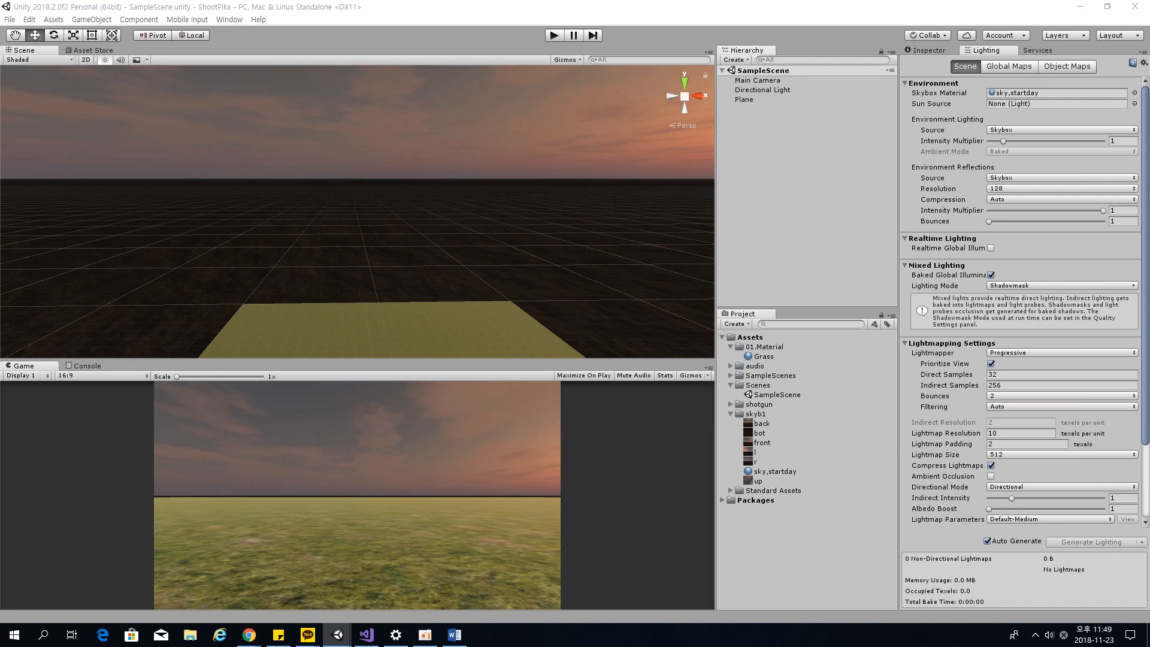
Switch to the finished WhatIWantToDo Unity project and examine its ShootingScene as a reference.
double_click(547, 515)
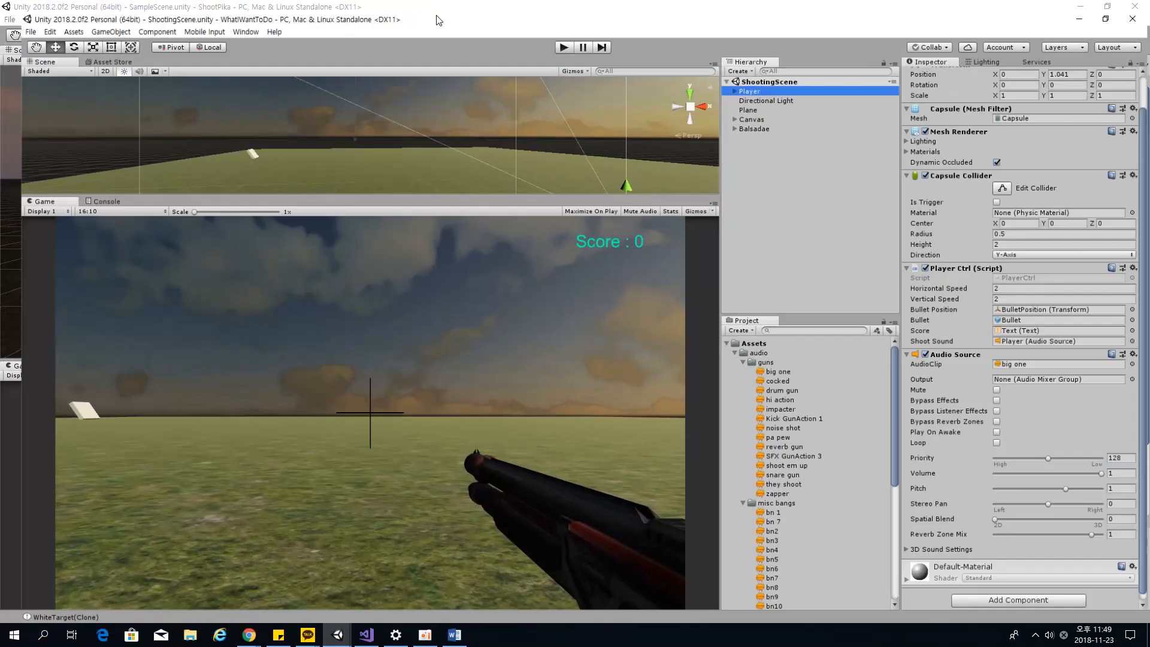
right_click(238, 139)
right_click_drag(238, 139, 236, 181)
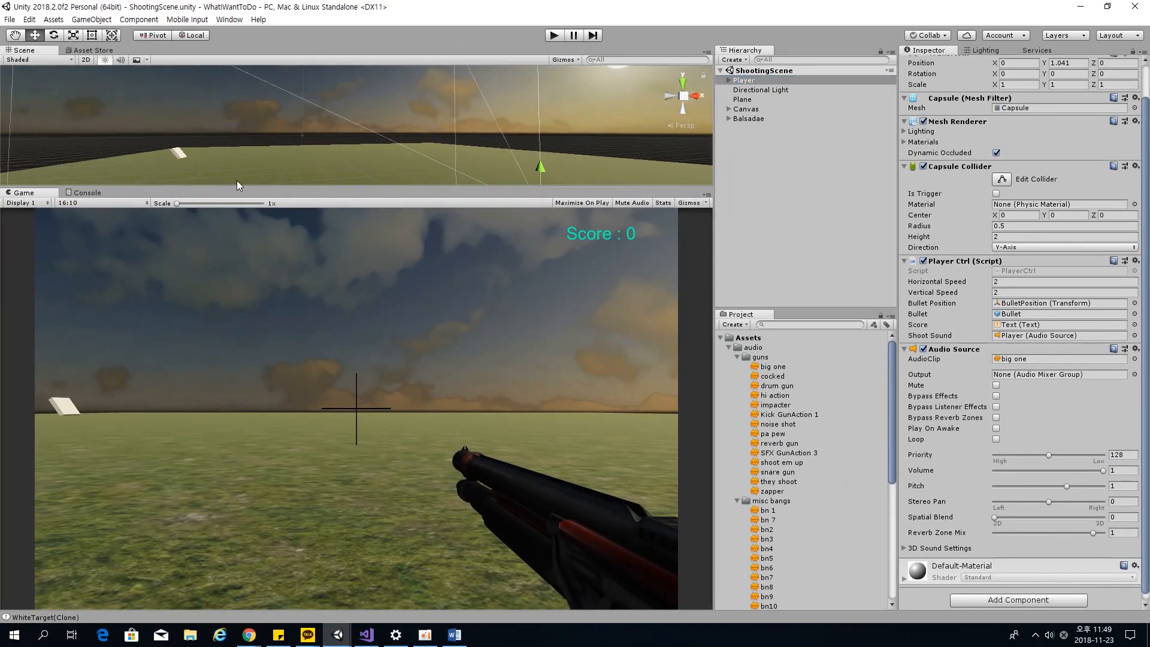
left_click_drag(236, 186, 335, 413)
right_click_drag(351, 383, 2, 429)
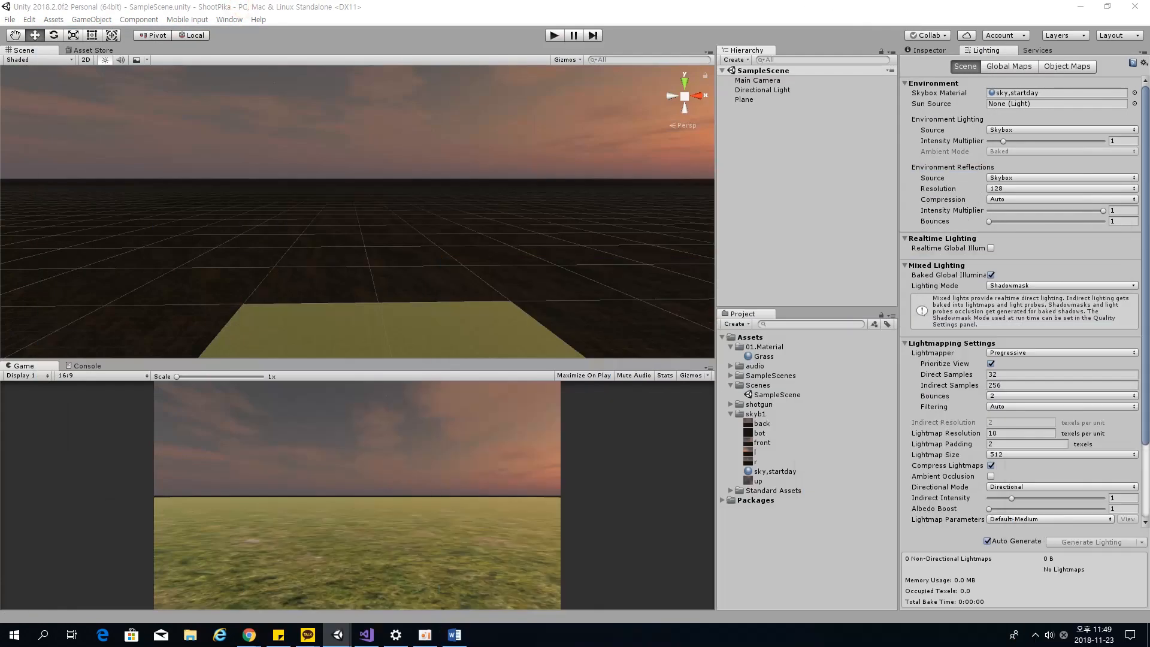
Back in the ShootPika project, add a 3D capsule to SampleScene.
right_click_drag(431, 335, 789, 165)
right_click(776, 173)
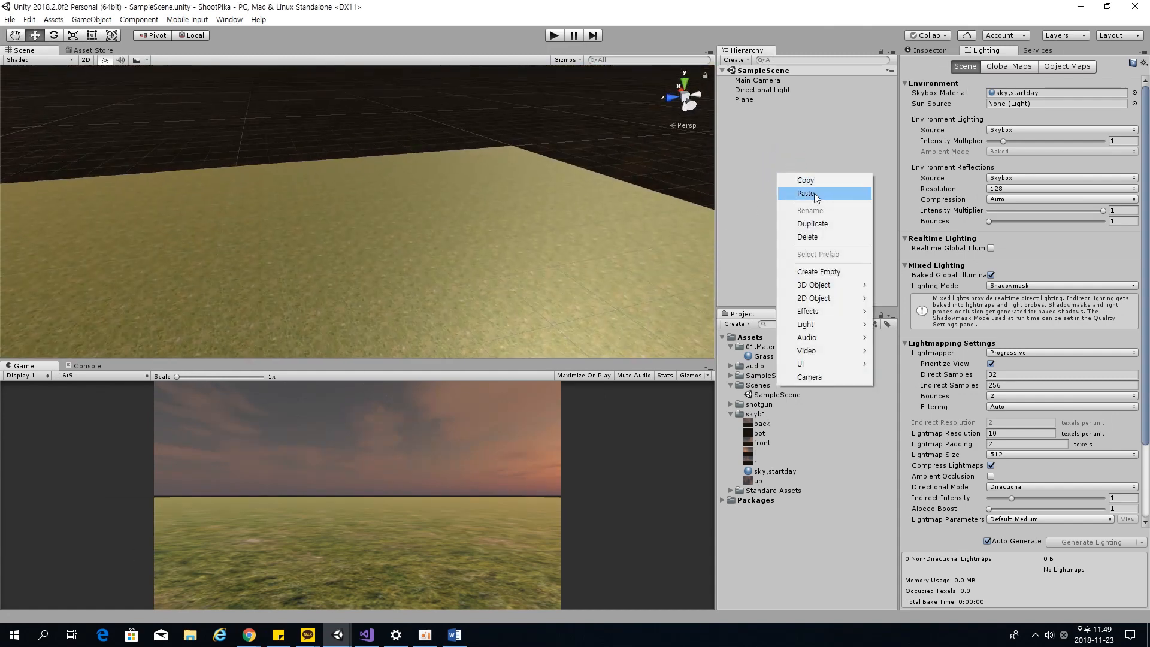
left_click(859, 284)
left_click(928, 313)
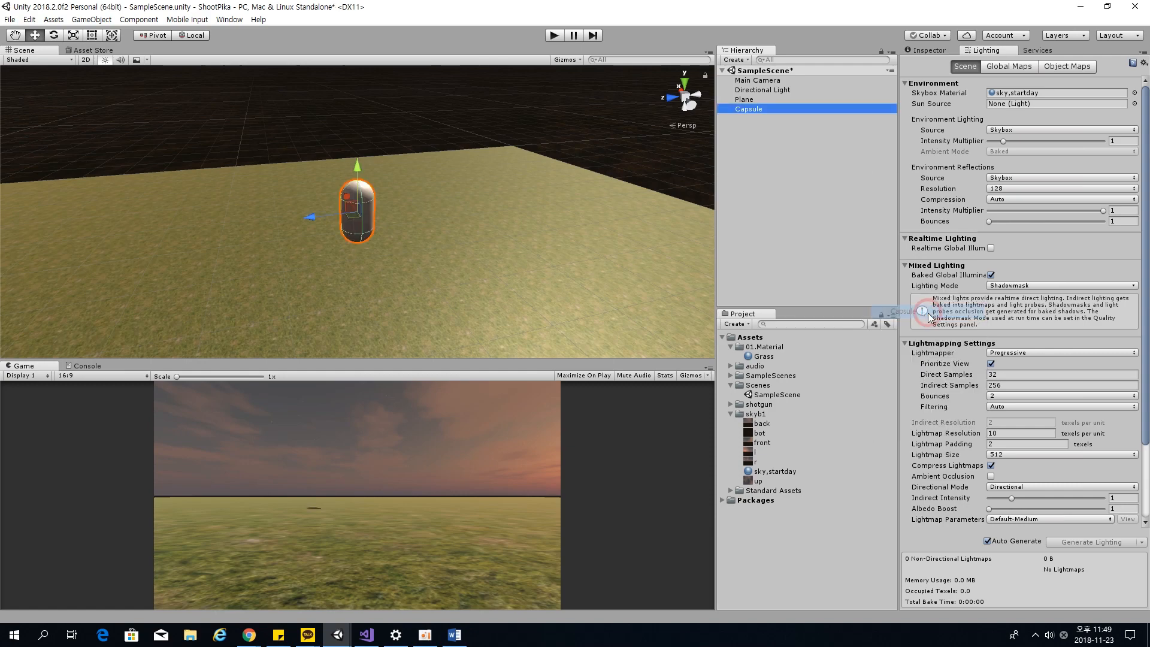
Set the capsule's position to 0 on X, Y and Z.
right_click_drag(502, 289, 474, 264)
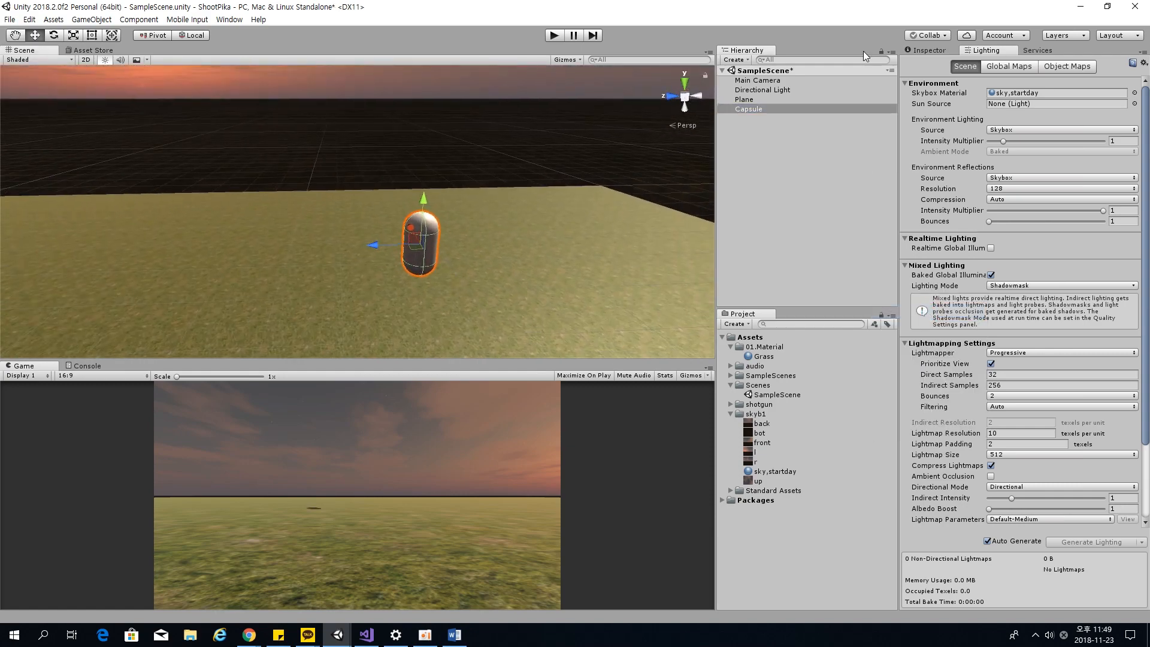
left_click(926, 51)
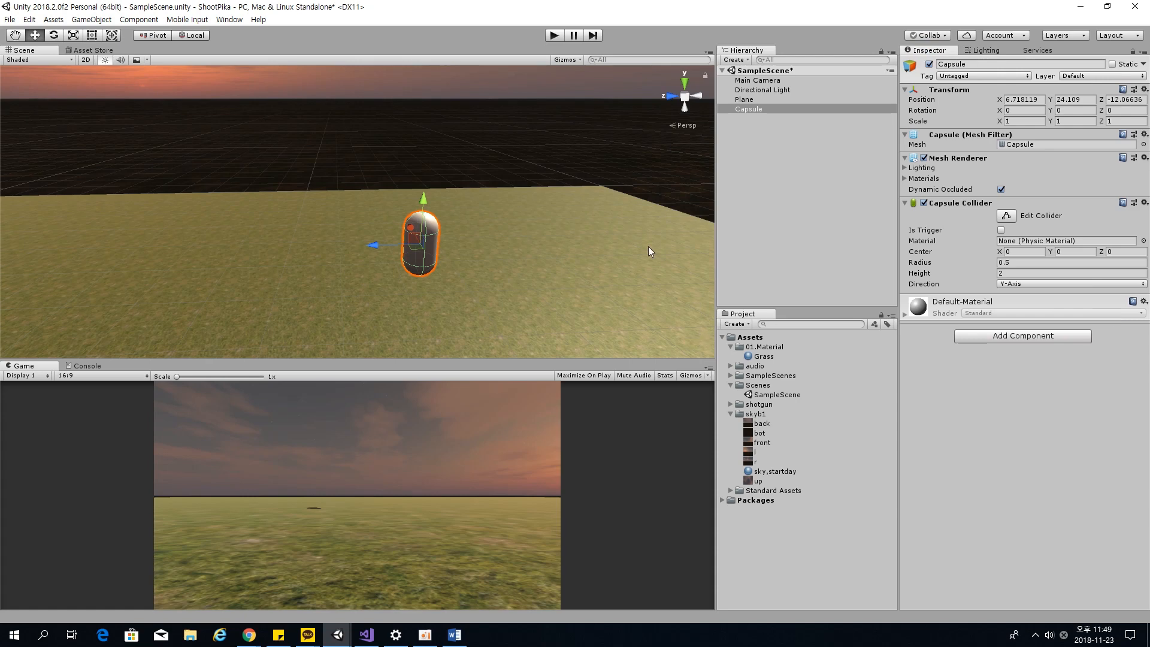
left_click(1018, 99)
type("0")
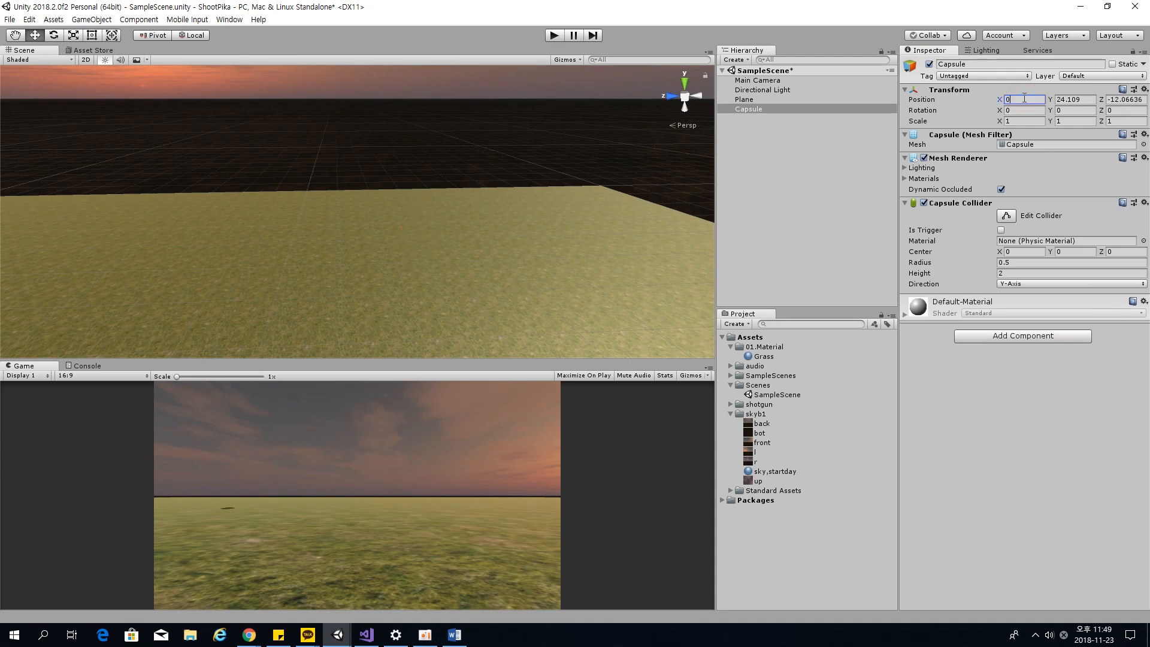
key("Tab")
type("0")
key("Tab")
type("0")
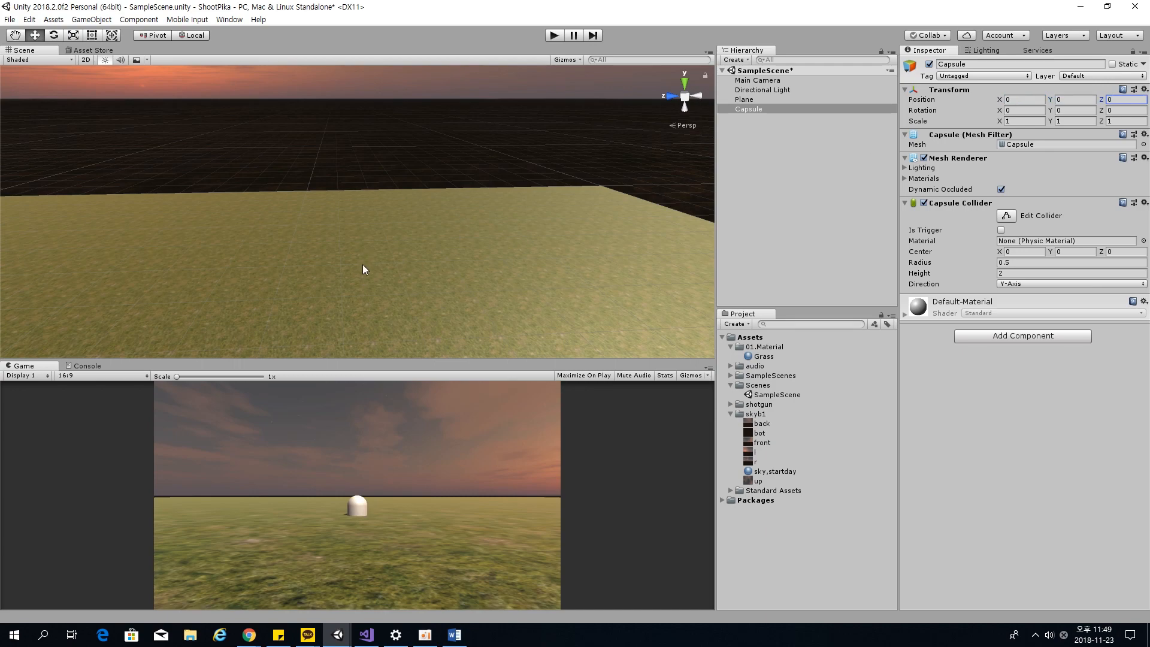
Raise the capsule along its vertical axis to Y 1 so it stands on the plane.
right_click_drag(493, 249, 388, 210)
key("w")
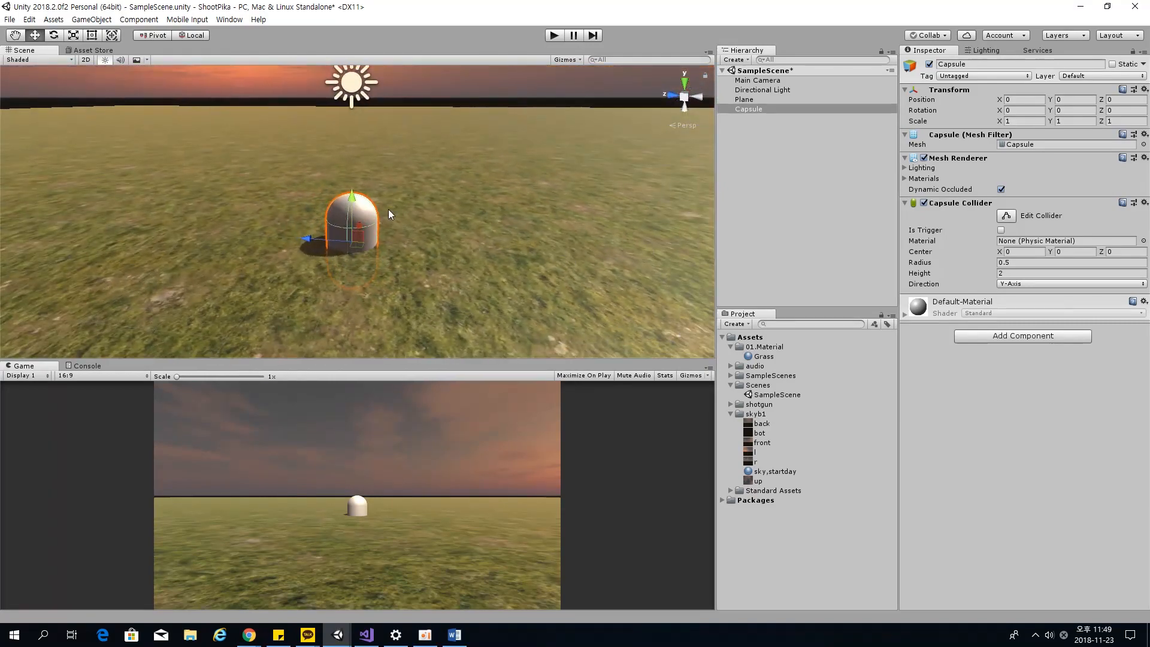
left_click_drag(354, 199, 357, 164)
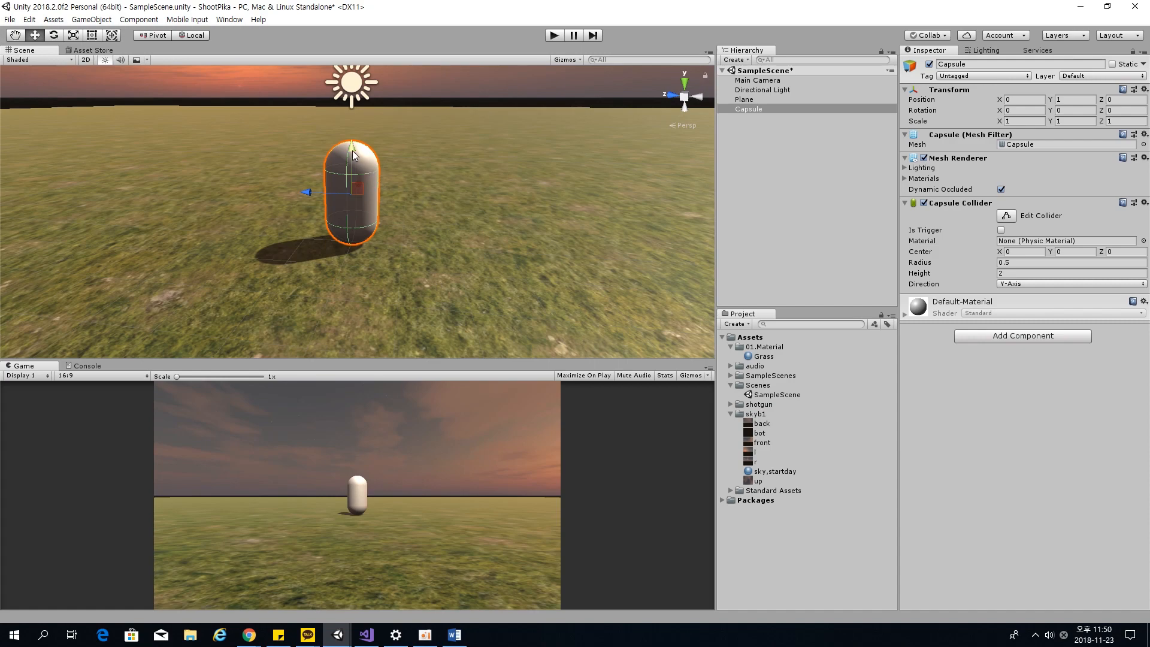
Move the capsule down to Y 0 and back up to Y 1 in snapped increments.
right_click_drag(352, 150, 742, 149)
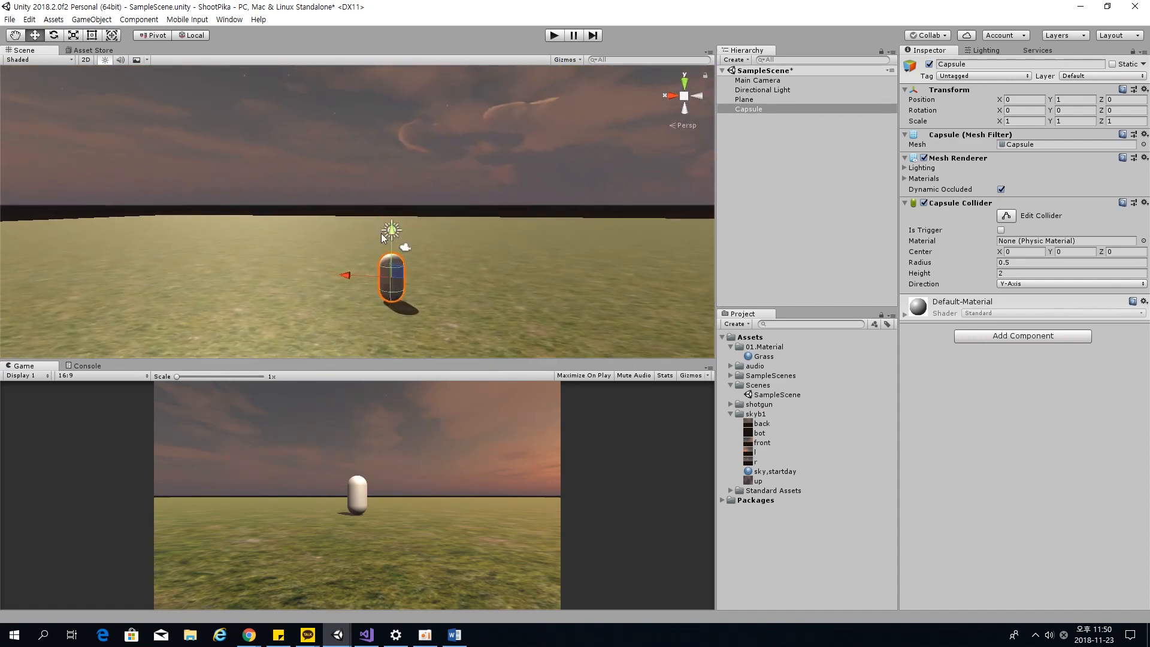
mouse_move(392, 242)
left_mouse_down("ctrl")
mouse_move(394, 226)
mouse_move(393, 249)
left_mouse_up("ctrl")
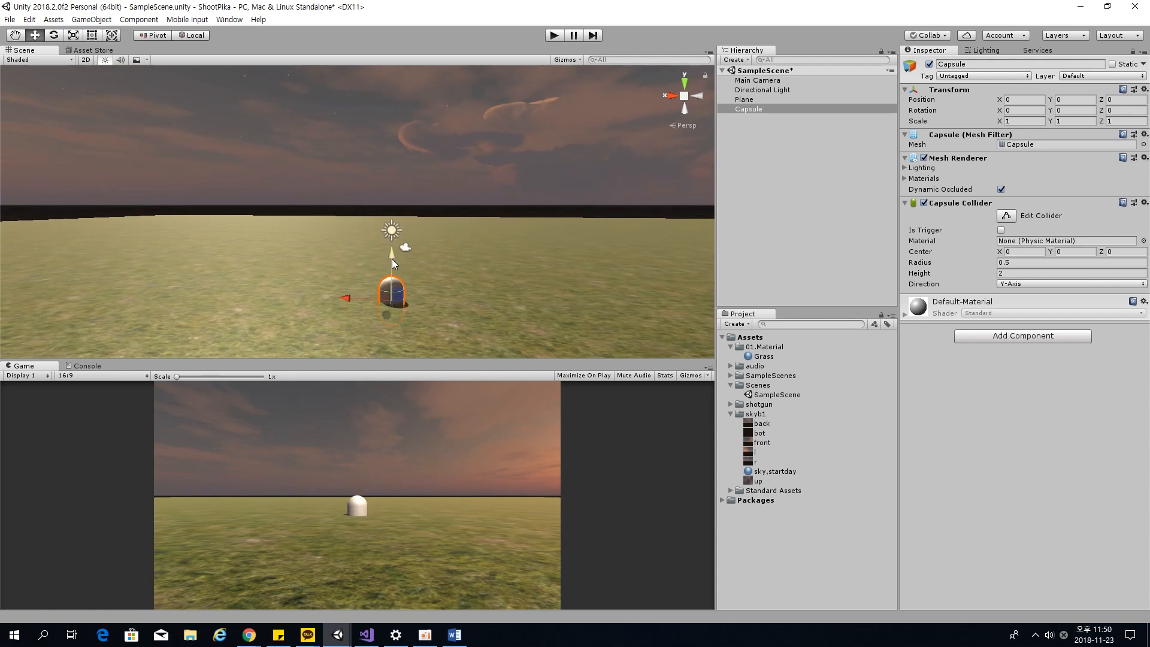
left_click_drag(392, 260, 390, 235, "ctrl")
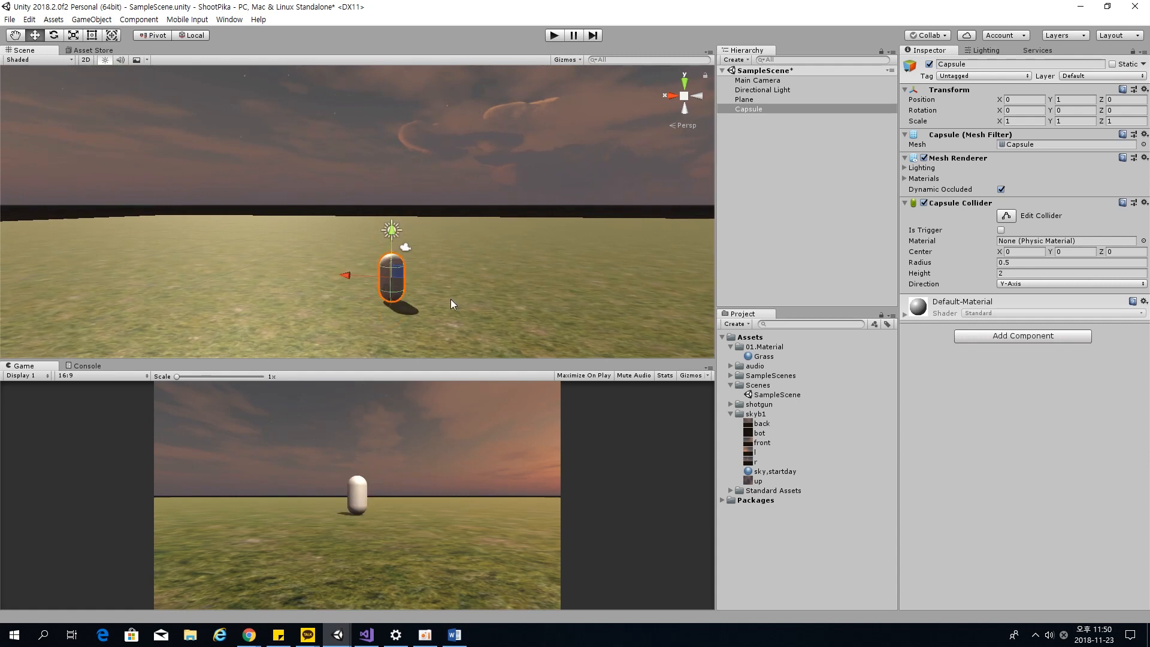
right_click_drag(450, 299, 671, 354)
scroll(474, 243, "down", 3)
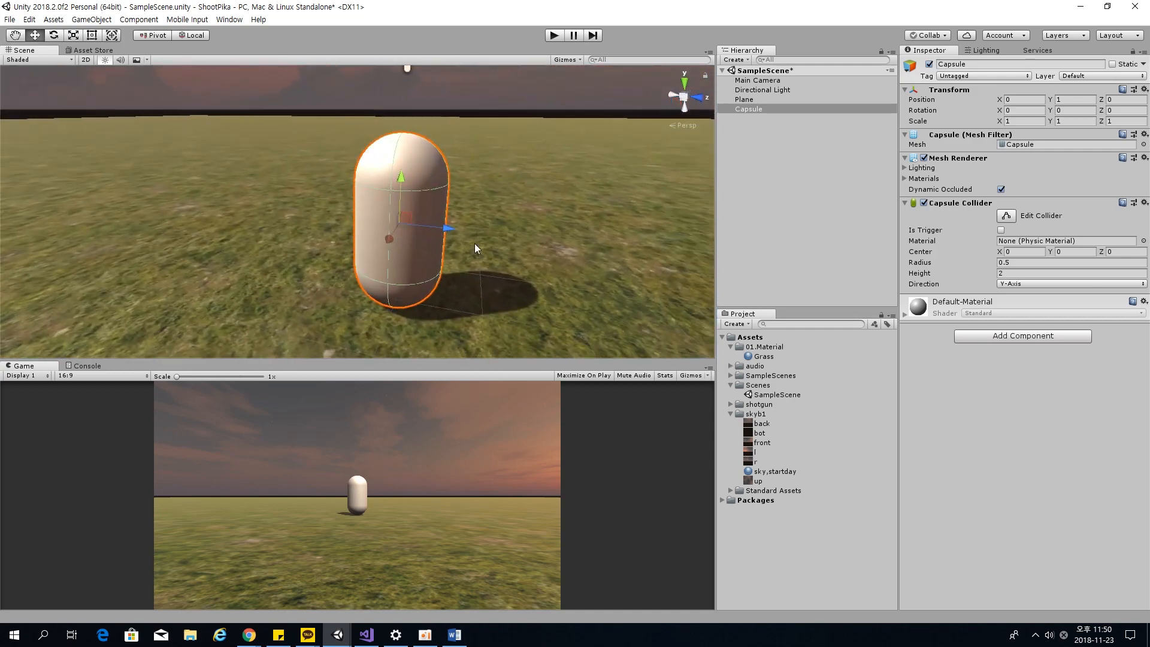
left_click_drag(448, 228, 473, 250, "ctrl")
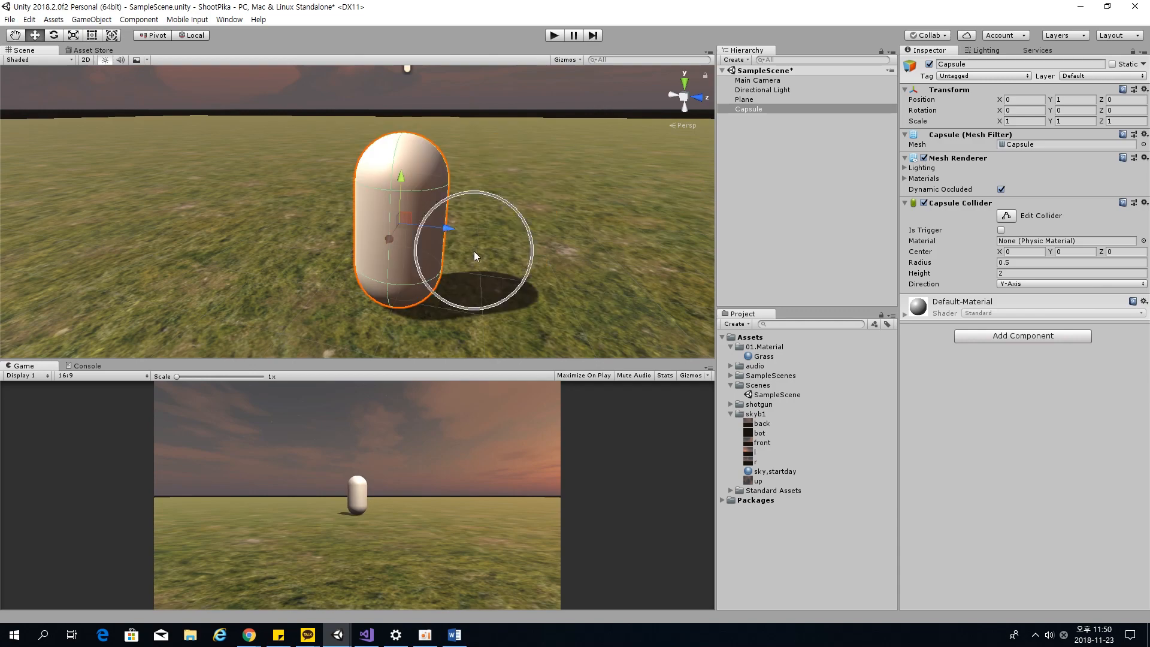
Try raising the capsule slightly along its vertical axis and undo the move.
key("d")
right_click_drag(521, 273, 343, 182)
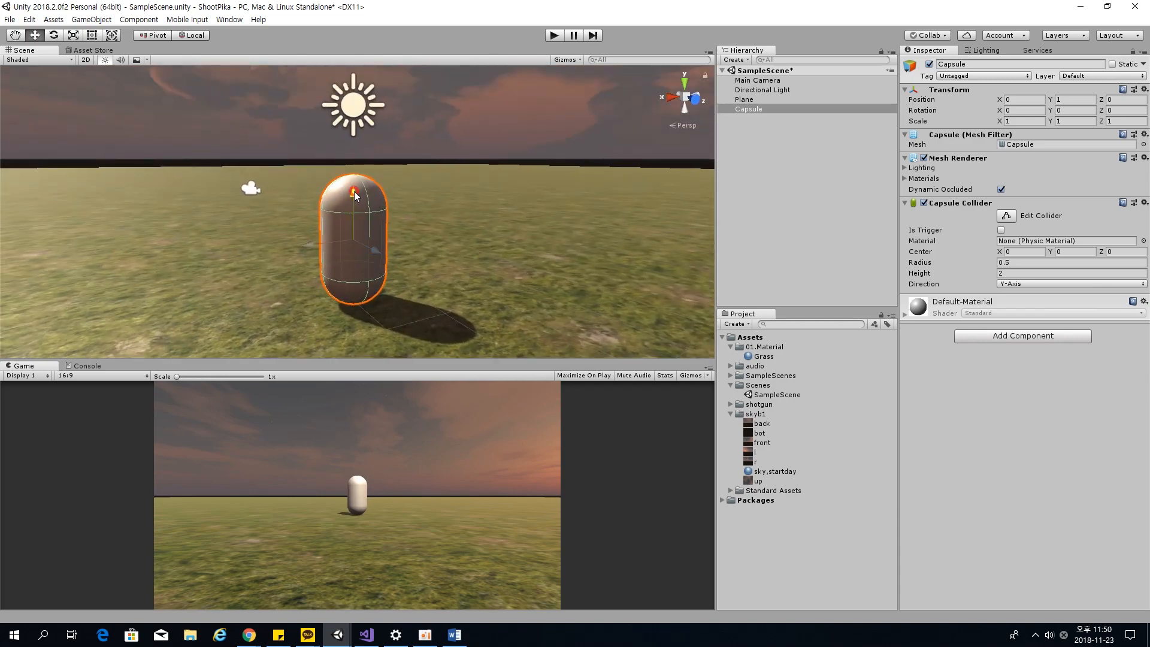
mouse_move(354, 195)
left_mouse_down()
mouse_move(361, 172)
mouse_move(358, 217)
mouse_move(354, 173)
left_mouse_up()
key("ctrl+z")
Frame the capsule and try raising it freely along its vertical axis to about Y 1.124.
left_click(461, 277)
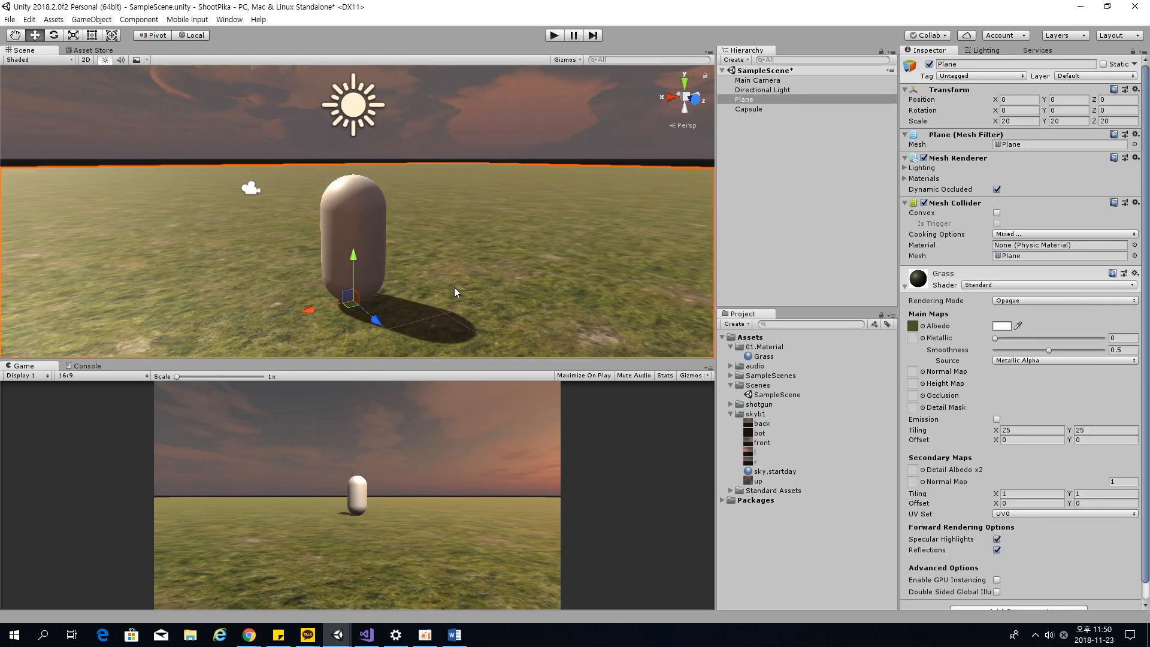
left_click(371, 224)
key("f")
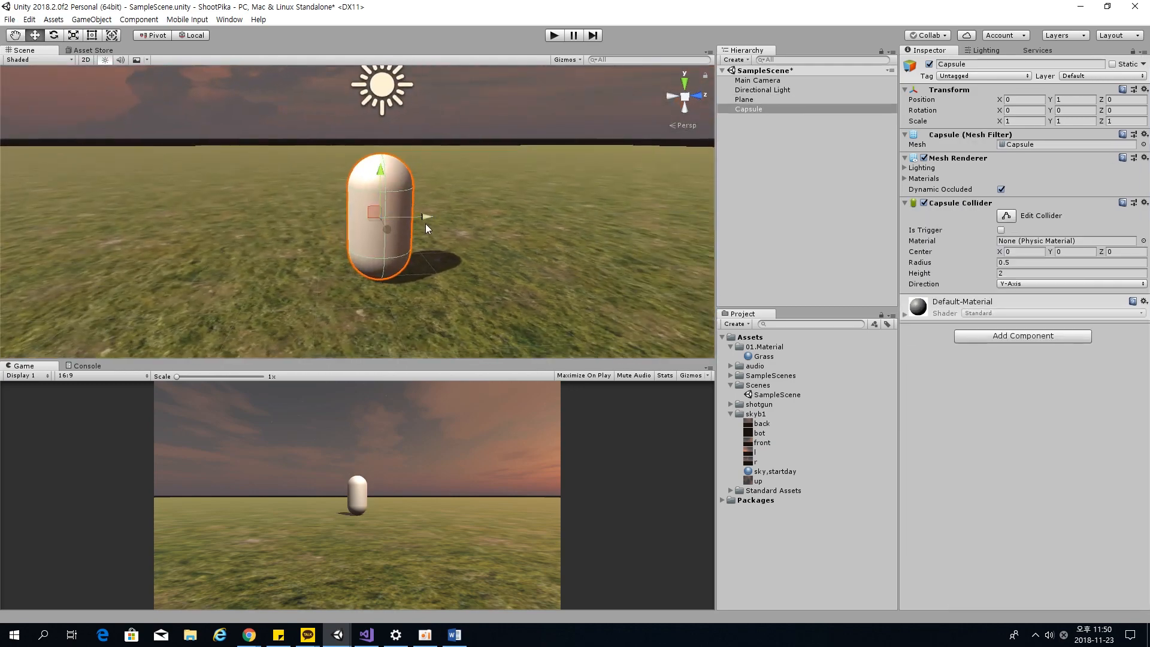
mouse_move(426, 217)
left_mouse_down()
mouse_move(479, 213)
mouse_move(429, 214)
left_mouse_up()
mouse_move(382, 176)
left_mouse_down()
mouse_move(387, 127)
mouse_move(385, 228)
mouse_move(386, 181)
left_mouse_up()
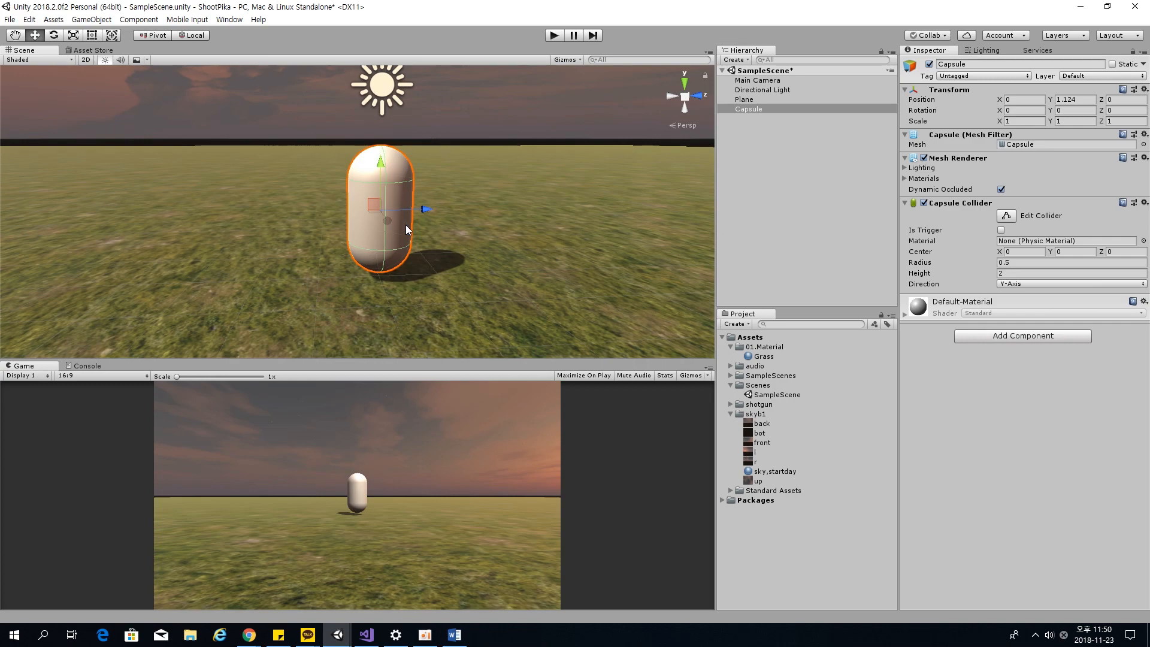
left_click(440, 225)
left_click_drag(491, 243, 408, 260, "alt")
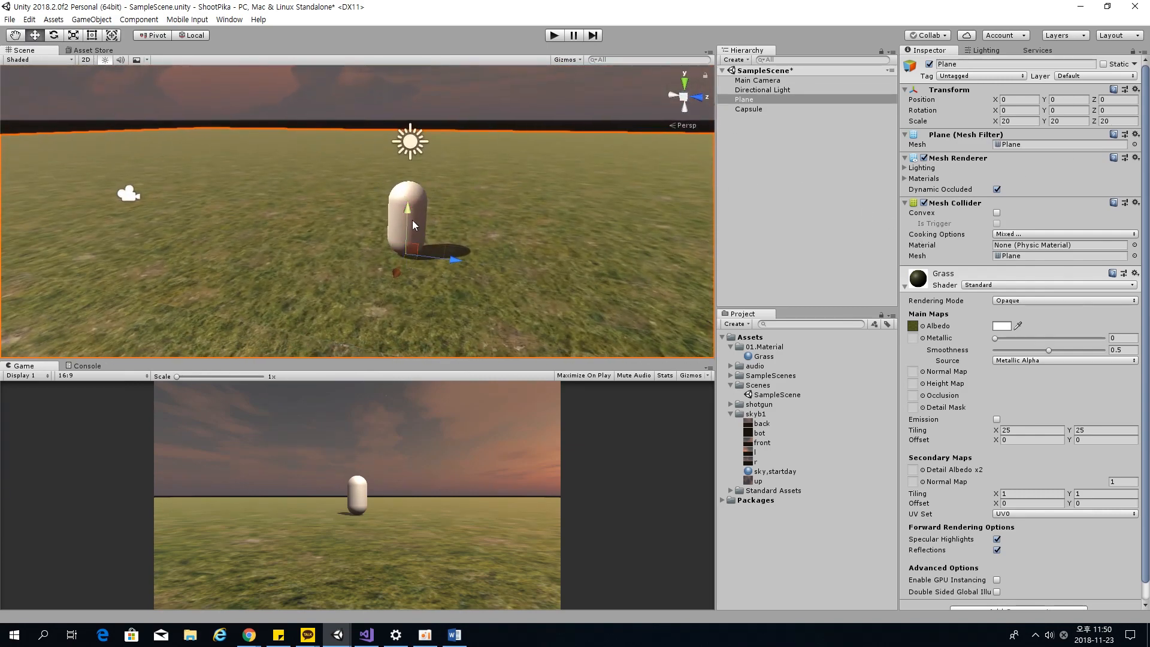
Rename the Capsule object in the scene hierarchy to Player.
left_click(802, 109)
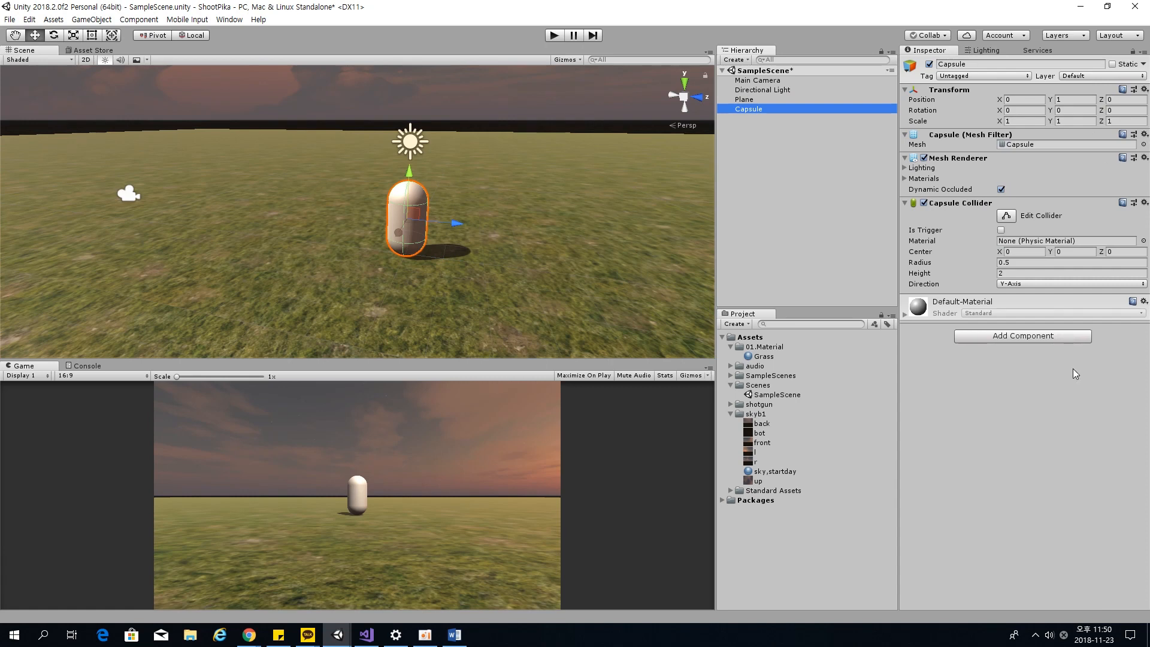
right_click_drag(391, 265, 616, 167)
left_click(806, 143)
left_click(792, 109)
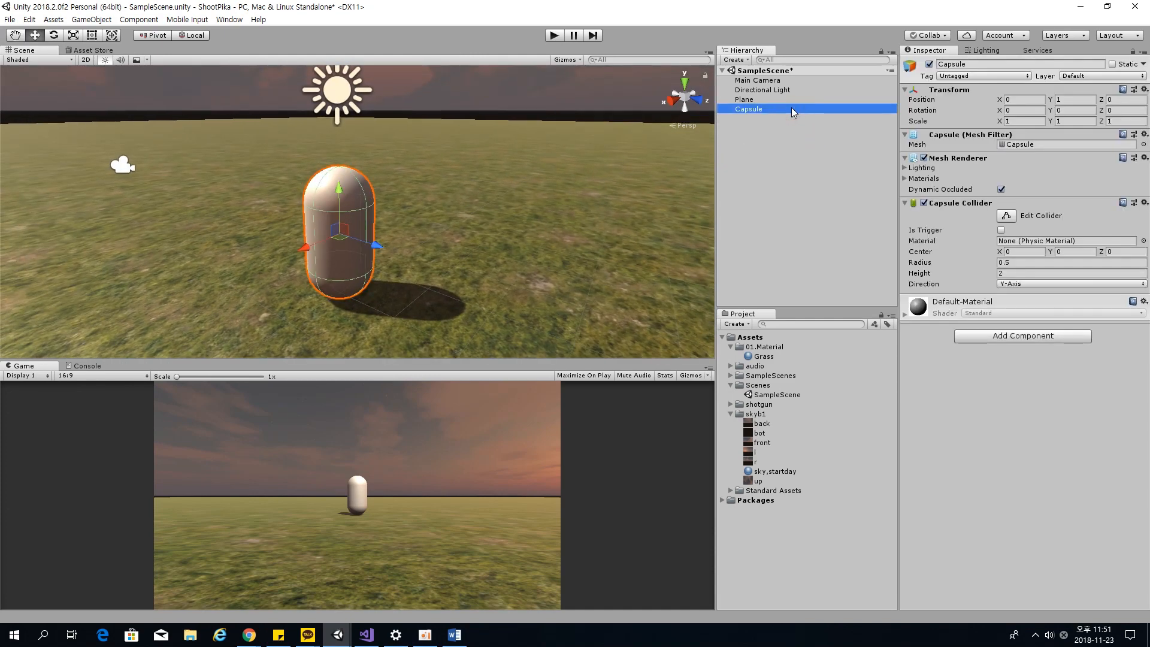
key("F2")
type("Player")
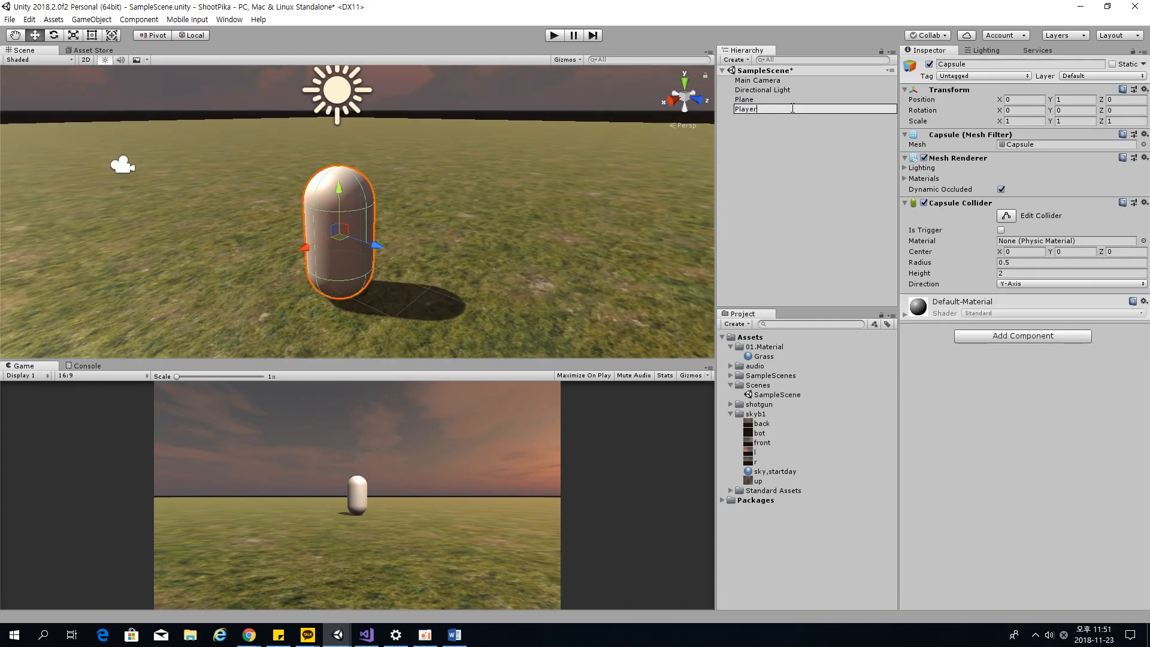
key("Return")
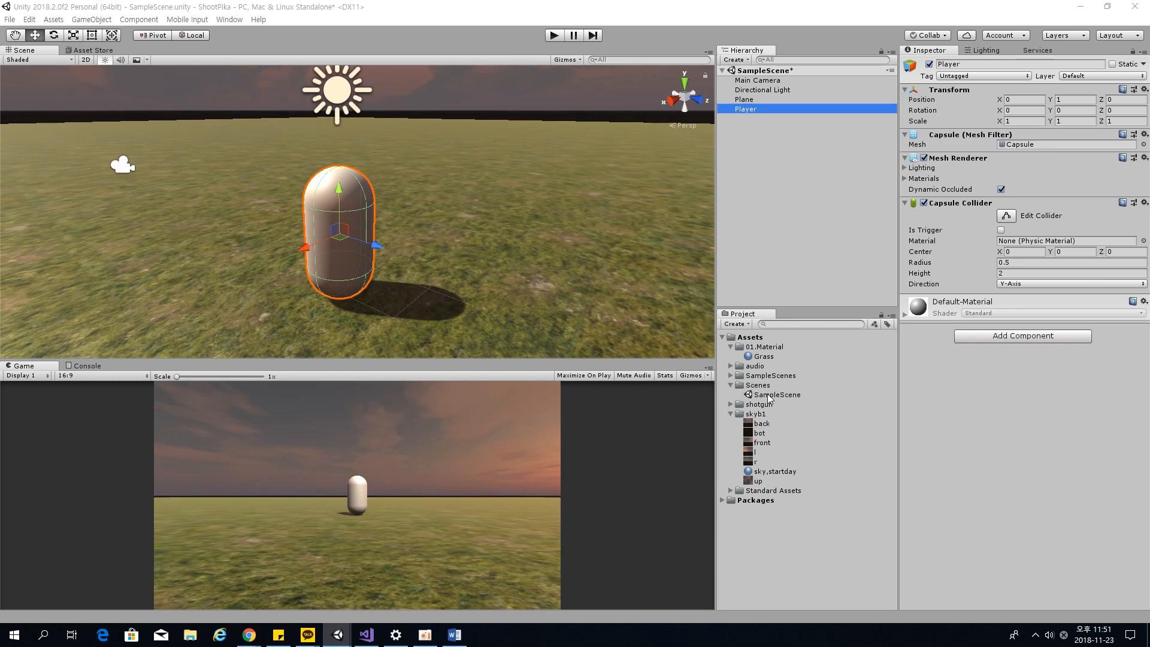
Create a folder named 99.OtherAssets directly under Assets.
right_click(756, 337)
left_click(822, 58)
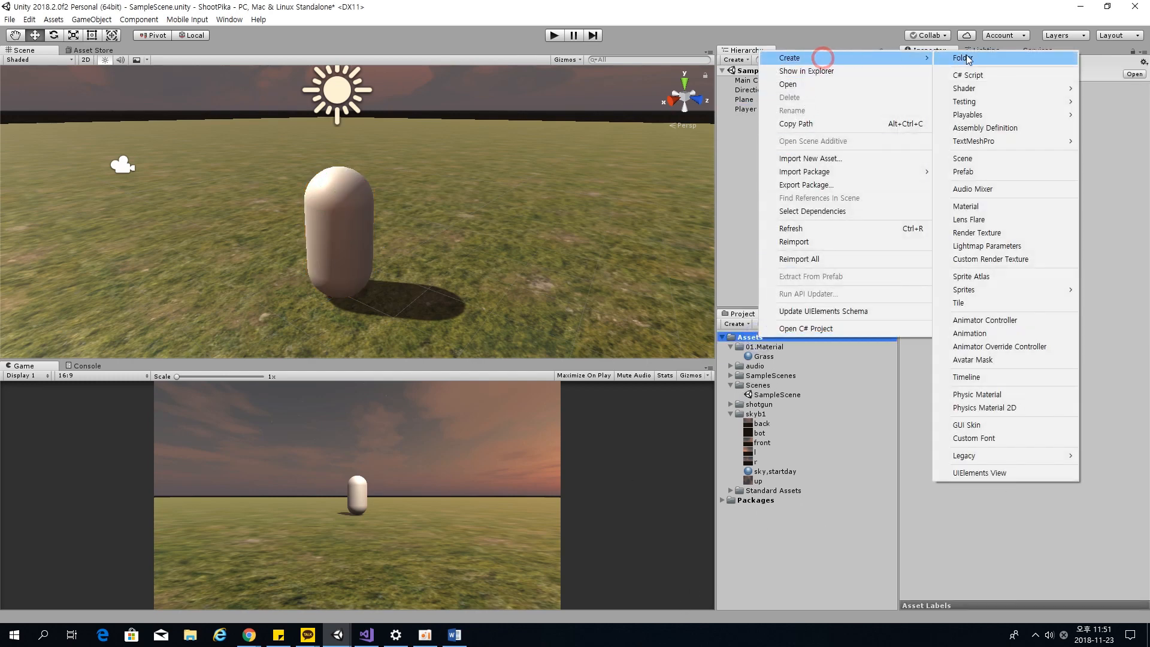
left_click(1046, 62)
type("99.OtherAssets")
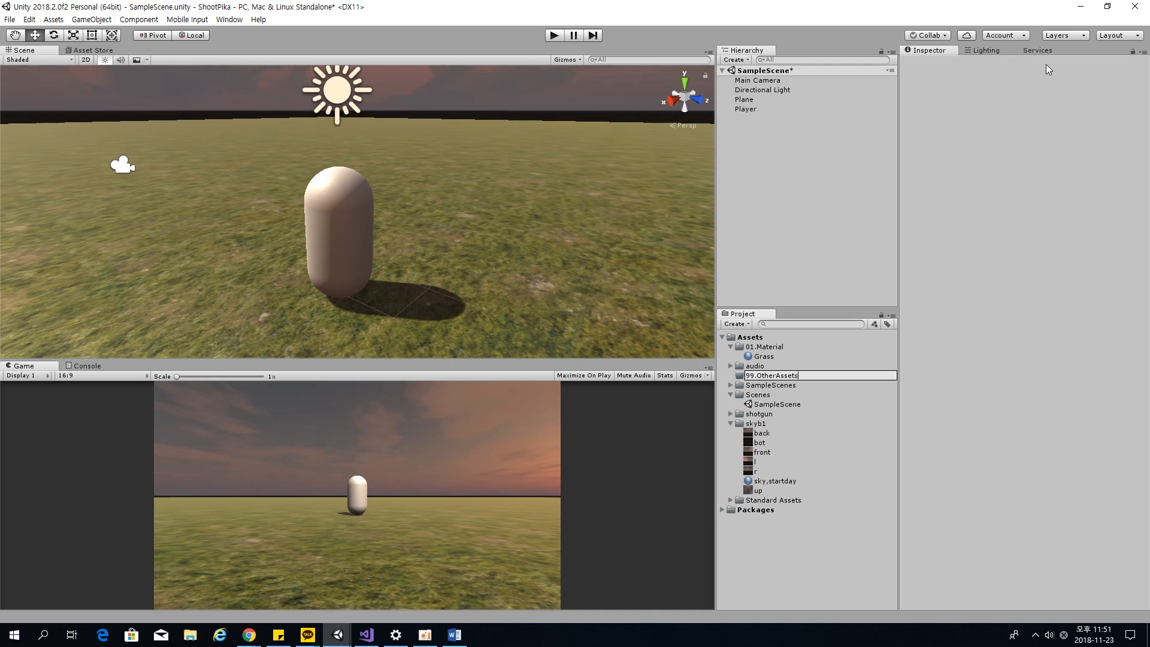
key("Return")
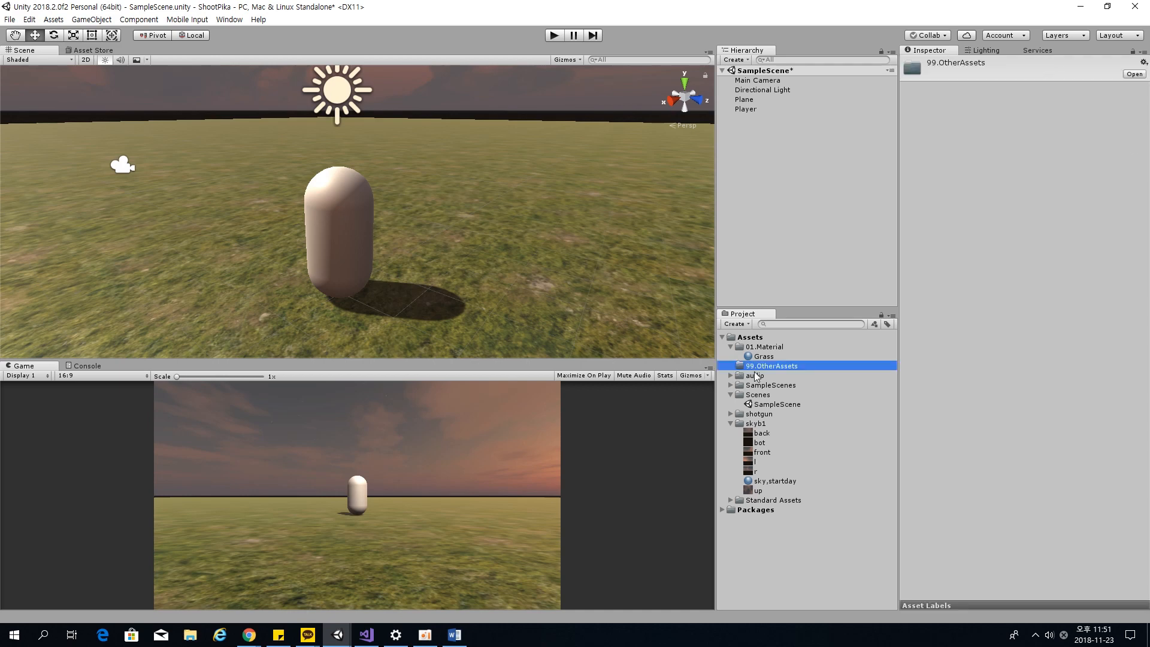
Move the audio, SampleScenes and shotgun folders into the 99.OtherAssets folder.
left_click_drag(764, 373, 762, 370)
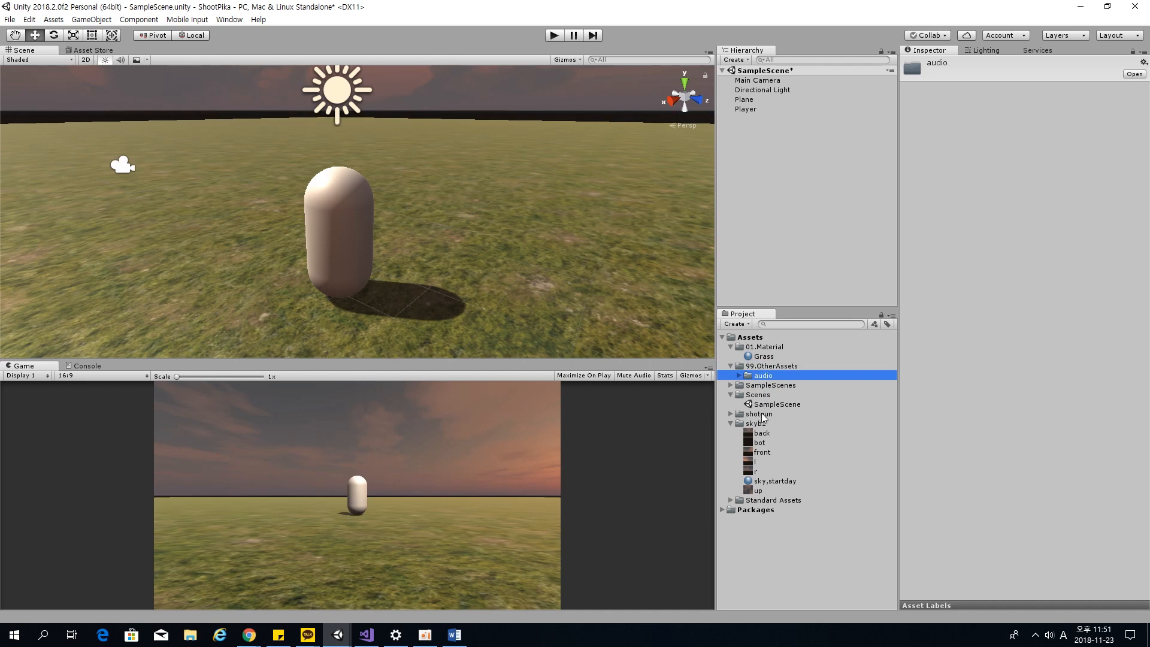
left_click(731, 386)
left_click(731, 386)
left_click_drag(756, 386, 778, 366)
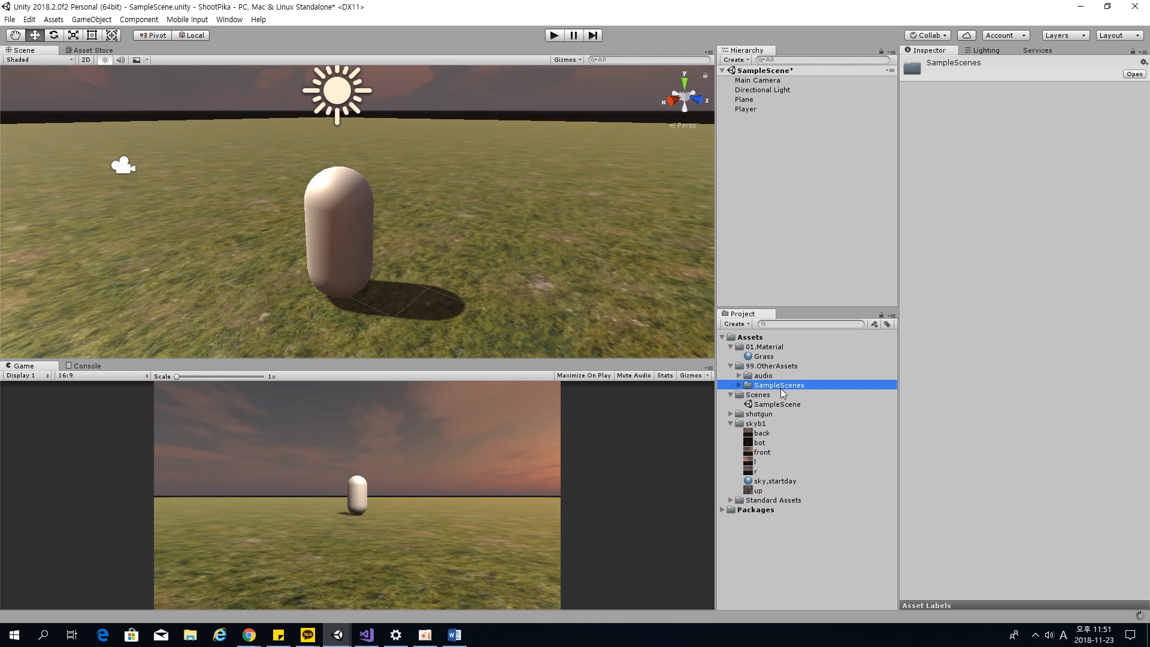
left_click_drag(765, 420, 796, 365)
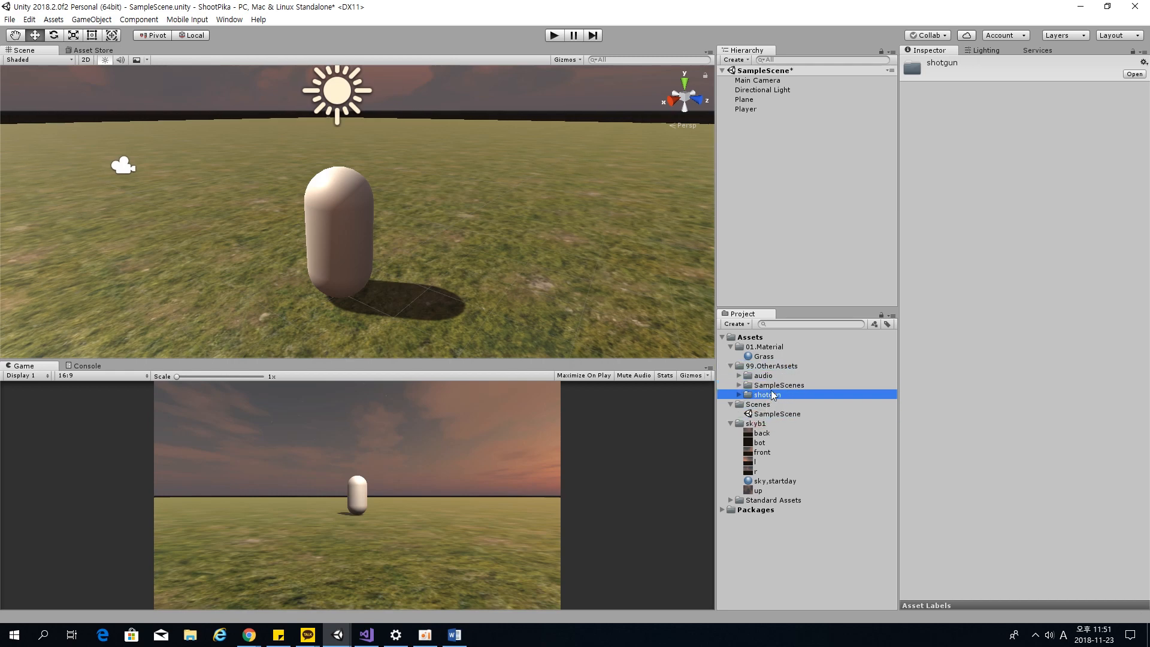
Move the skyb1 and Standard Assets folders into the 99.OtherAssets folder.
left_click(739, 386)
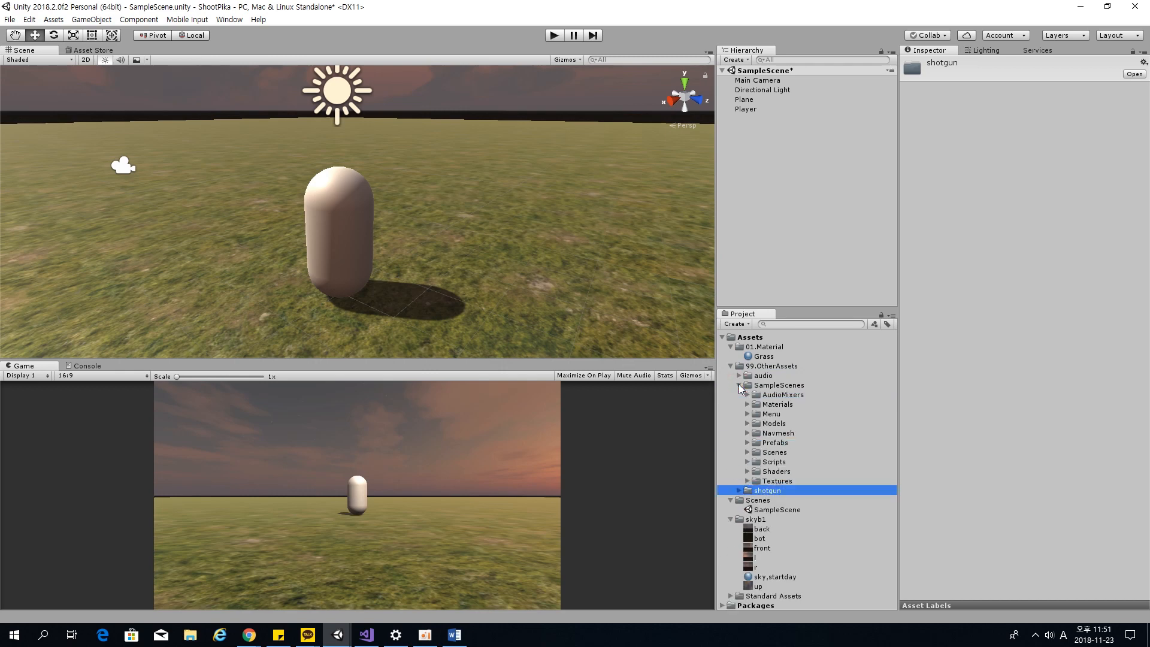
left_click(747, 443)
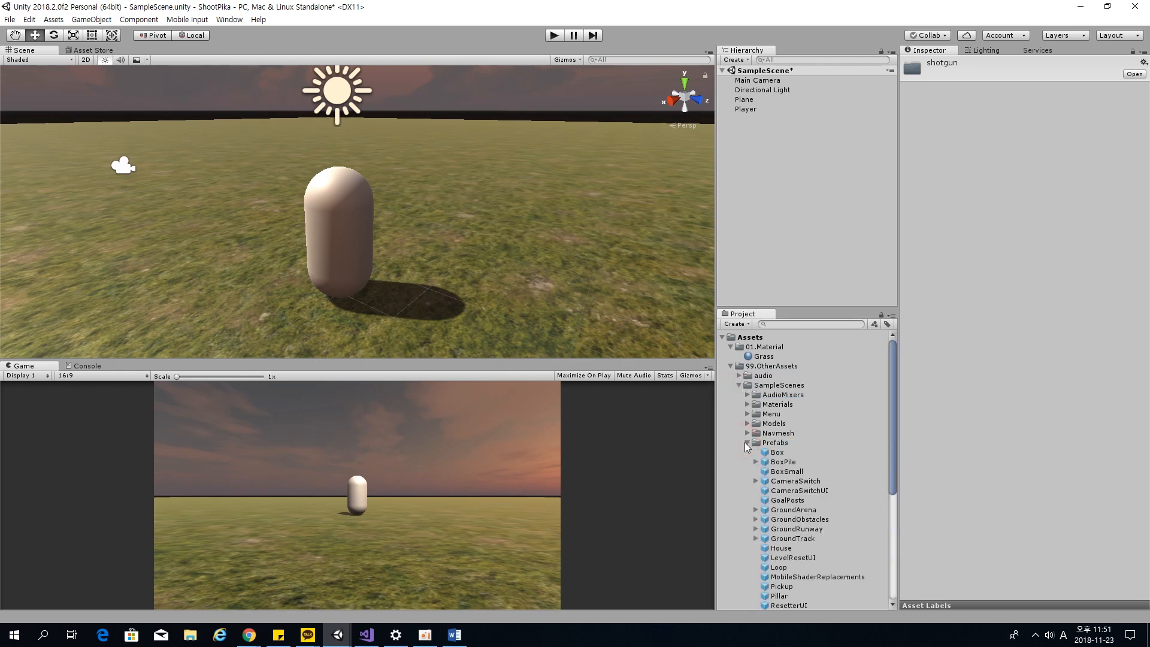
scroll(796, 455, "down", 5)
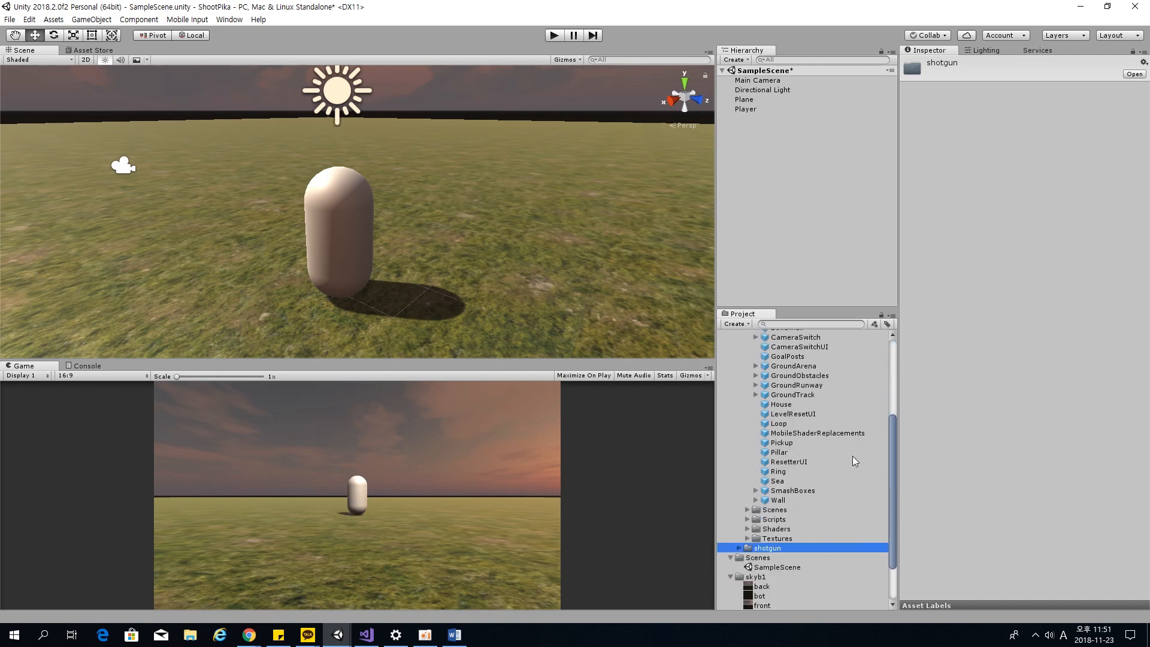
scroll(789, 434, "up", 5)
left_click(739, 385)
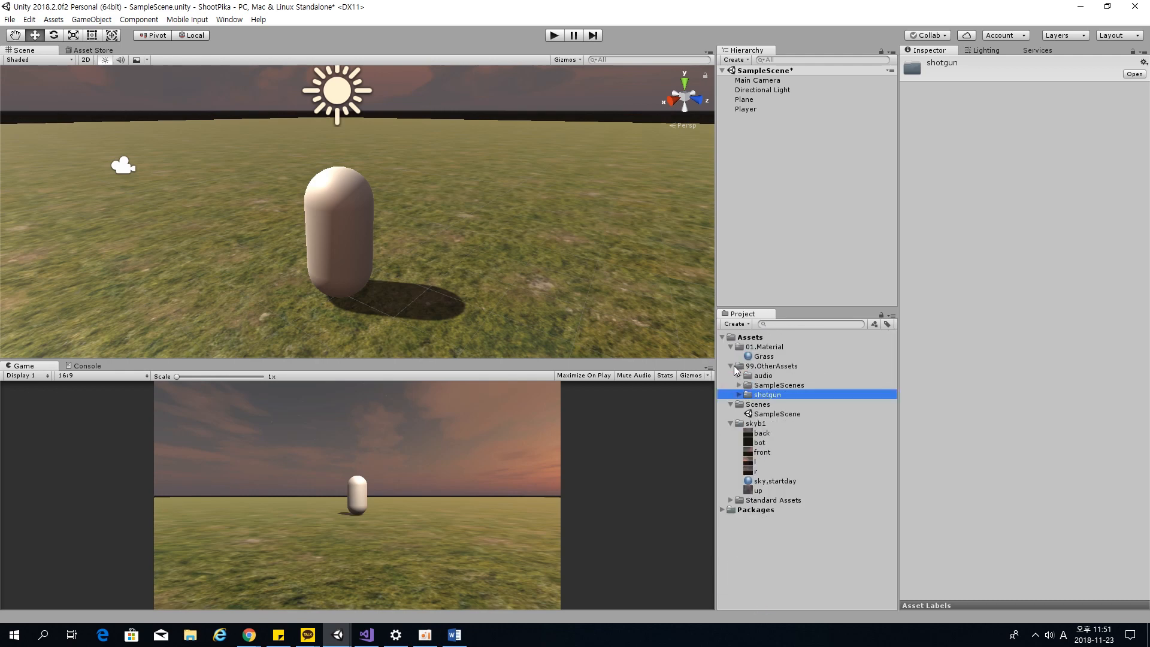
left_click_drag(757, 423, 778, 366)
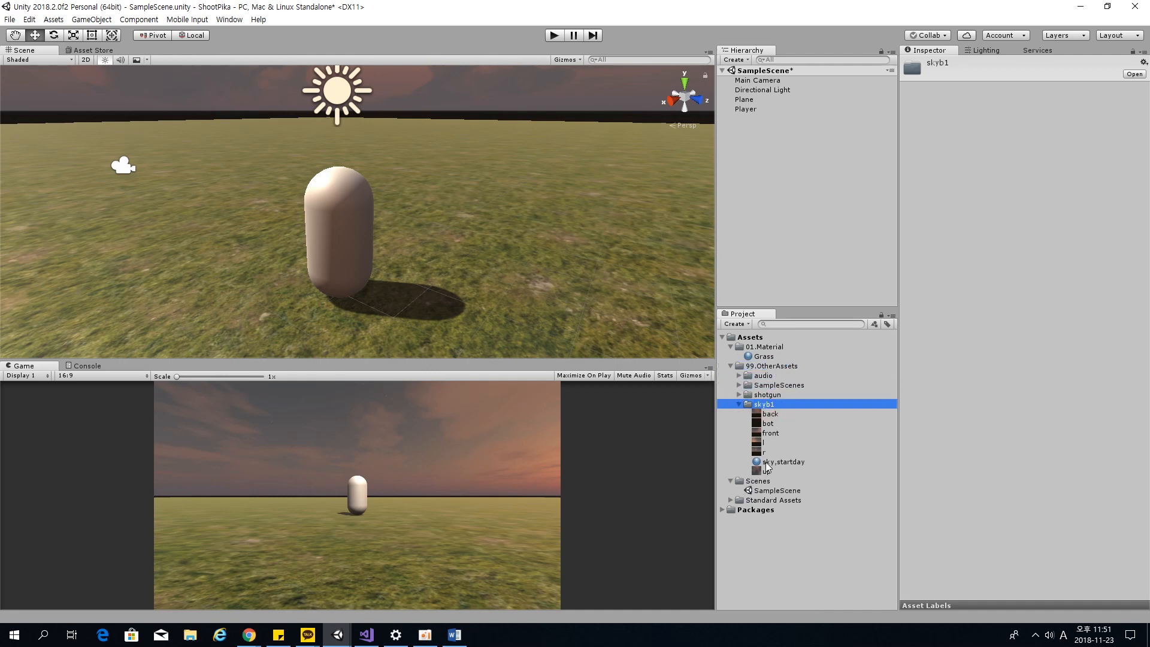
left_click(739, 404)
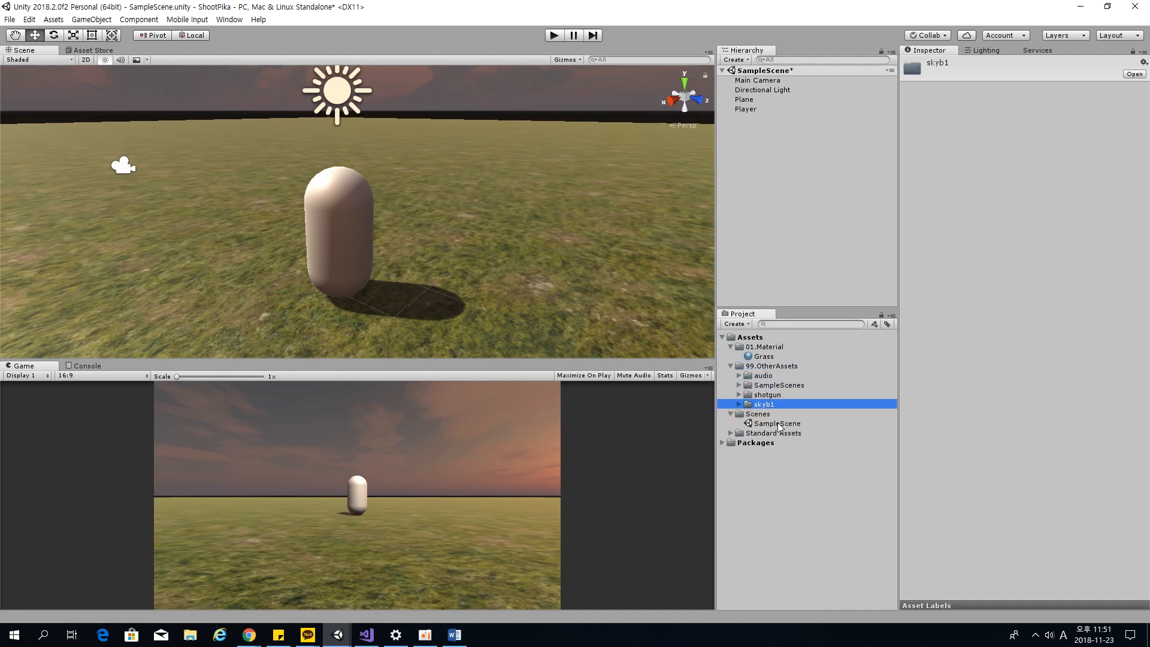
left_click_drag(759, 436, 737, 371)
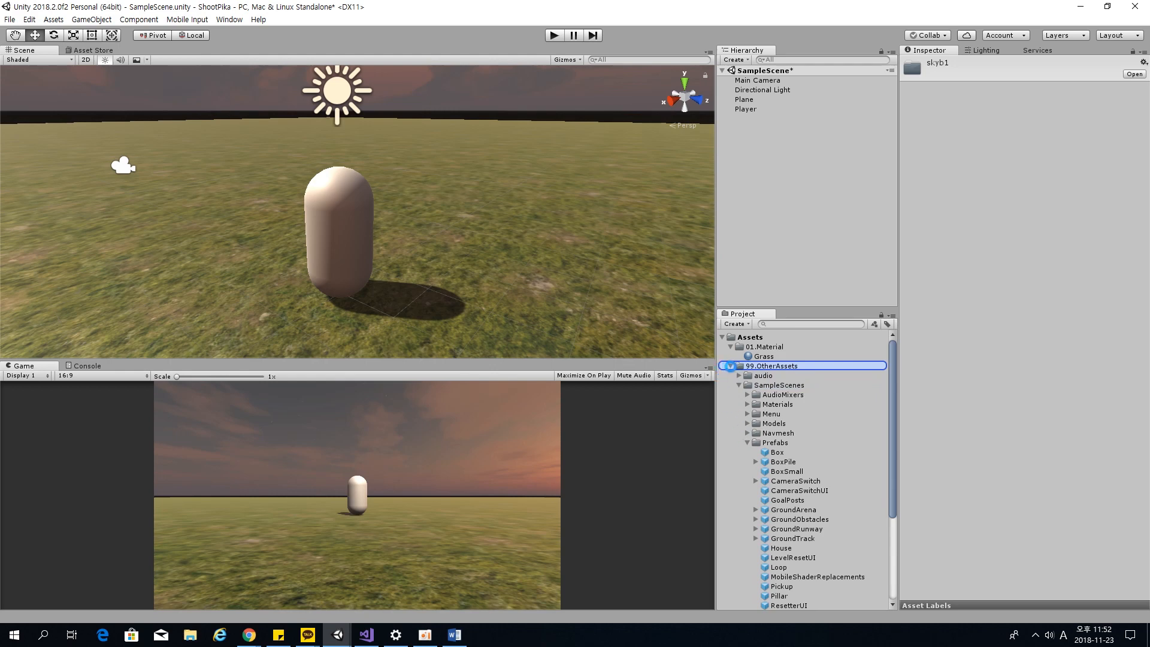
left_click(424, 641)
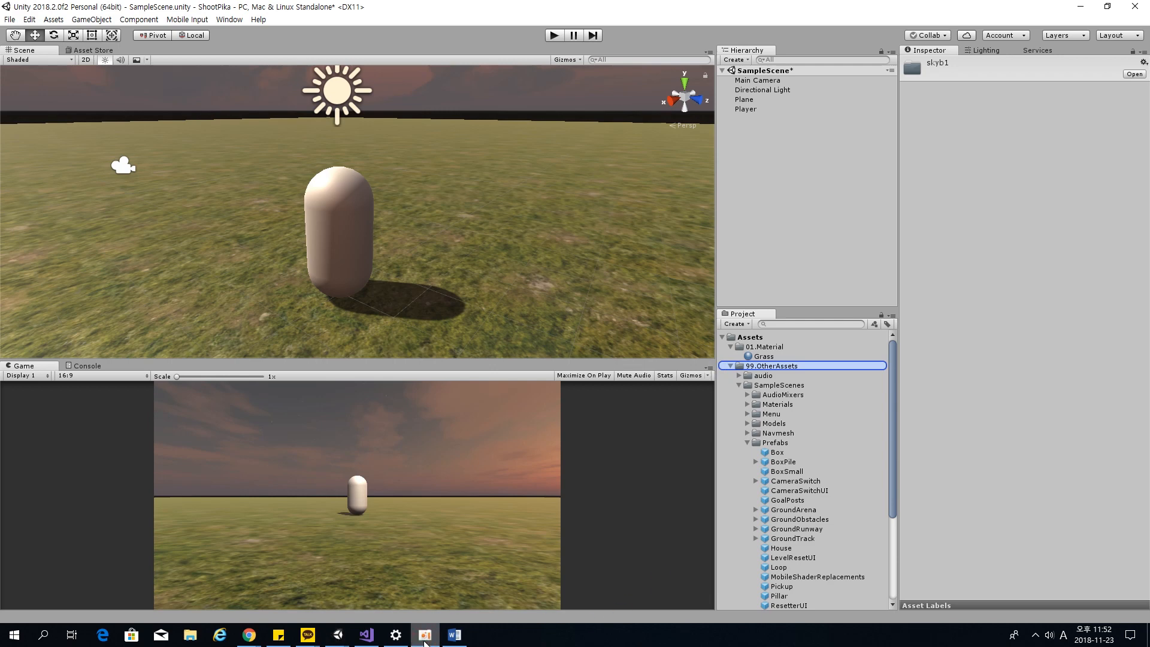
left_click(424, 641)
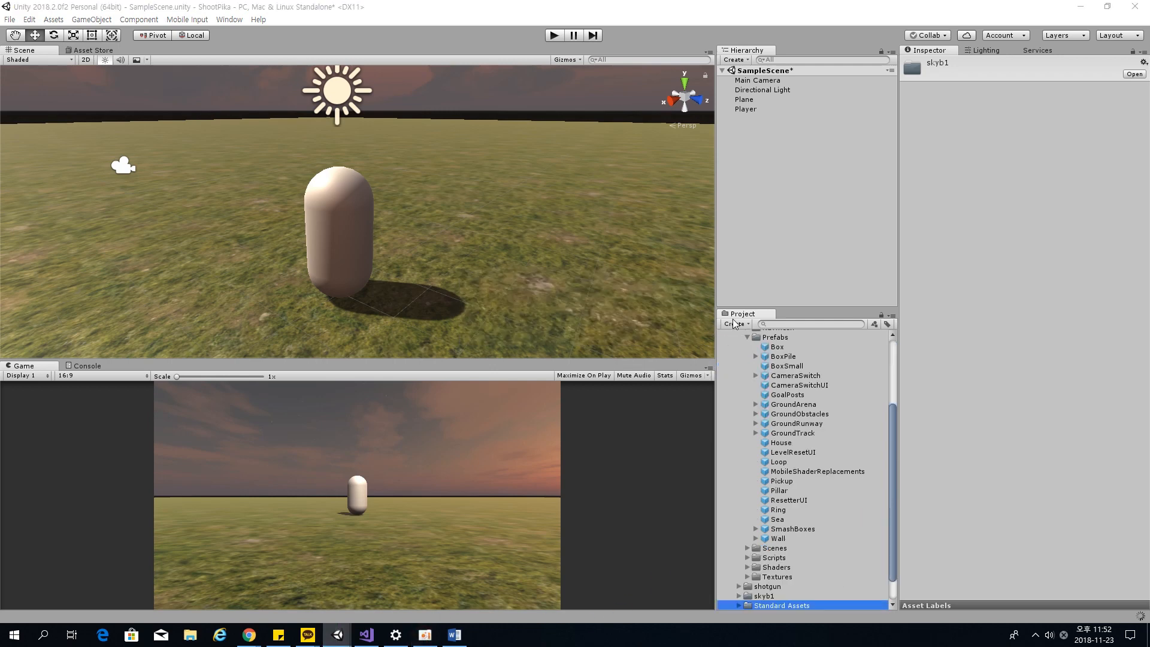
Collapse the SampleScenes and 99.OtherAssets folders to tidy the project's asset list.
scroll(762, 398, "up", 5)
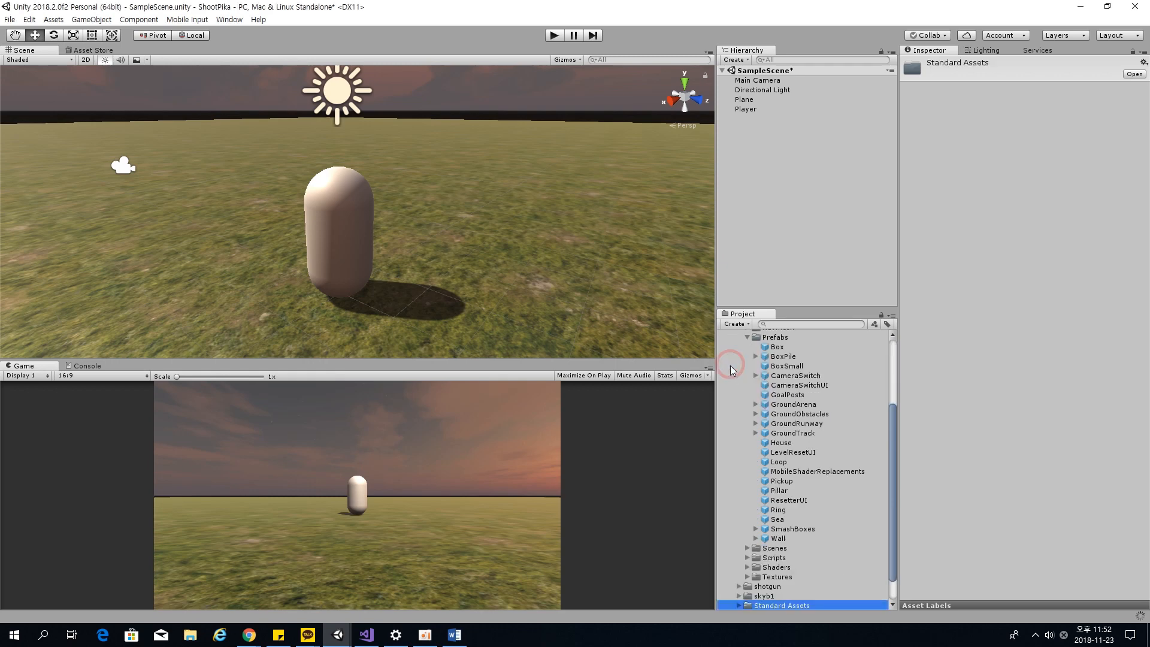
scroll(743, 392, "up", 3)
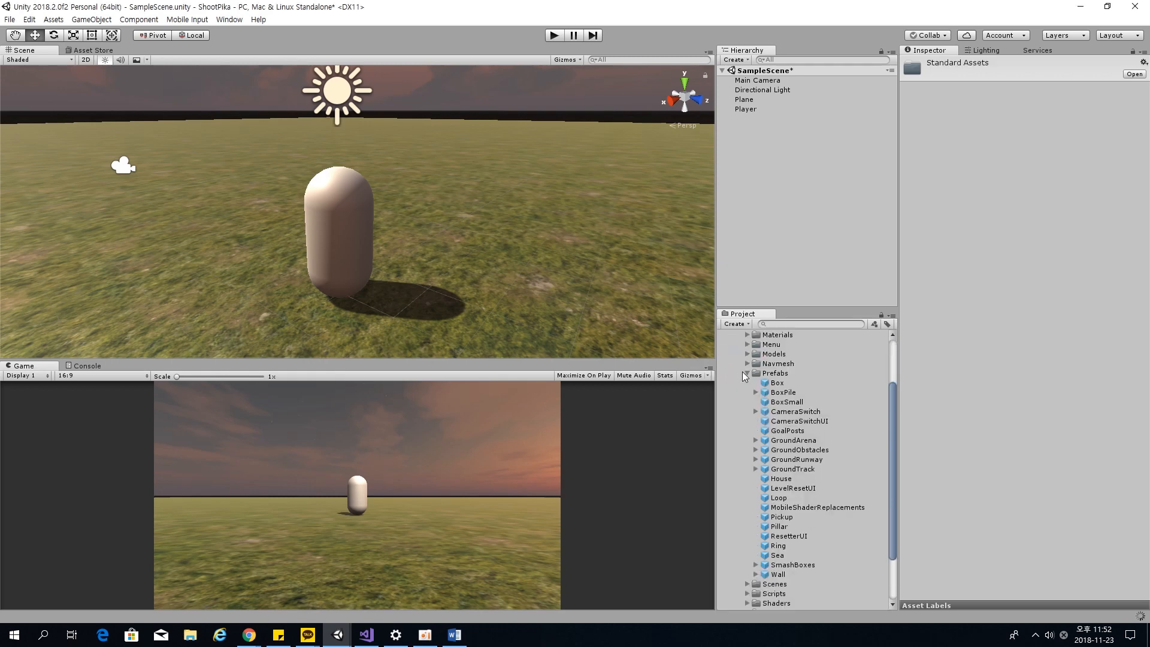
scroll(742, 371, "up", 3)
left_click(738, 375)
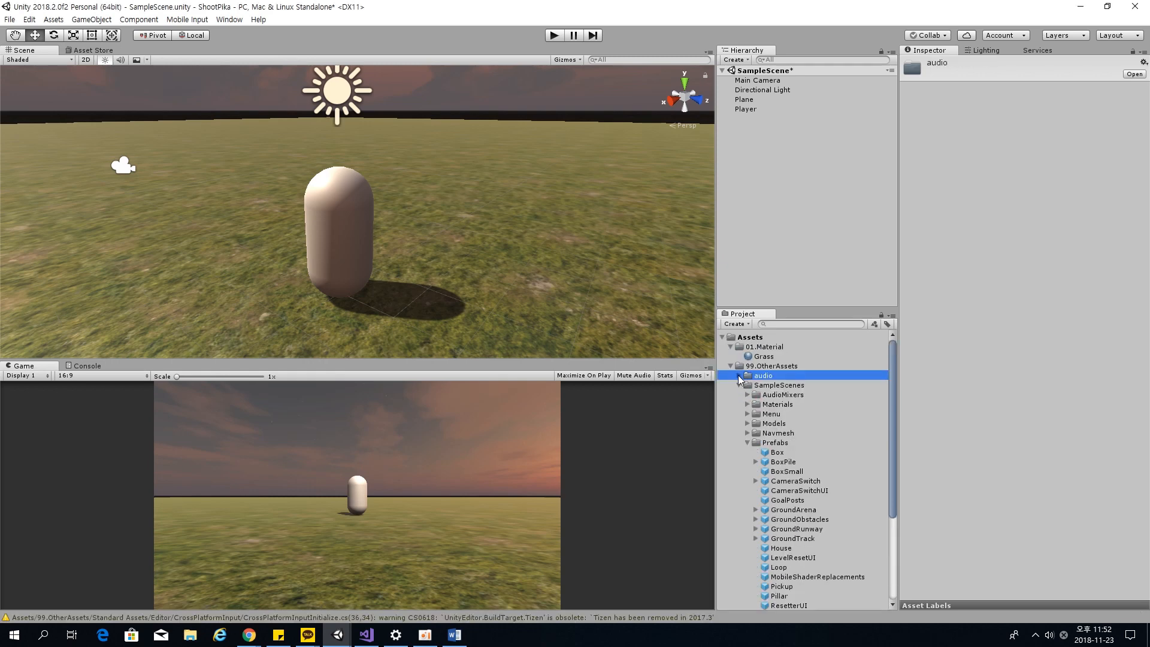
left_click(739, 385)
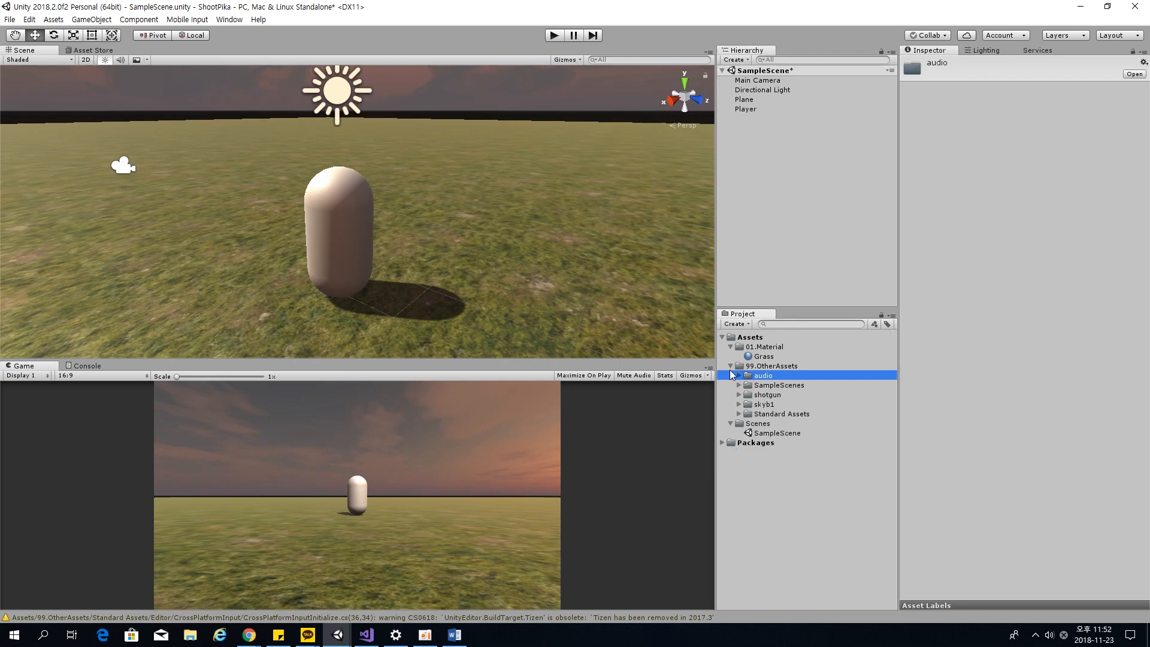
left_click(730, 365)
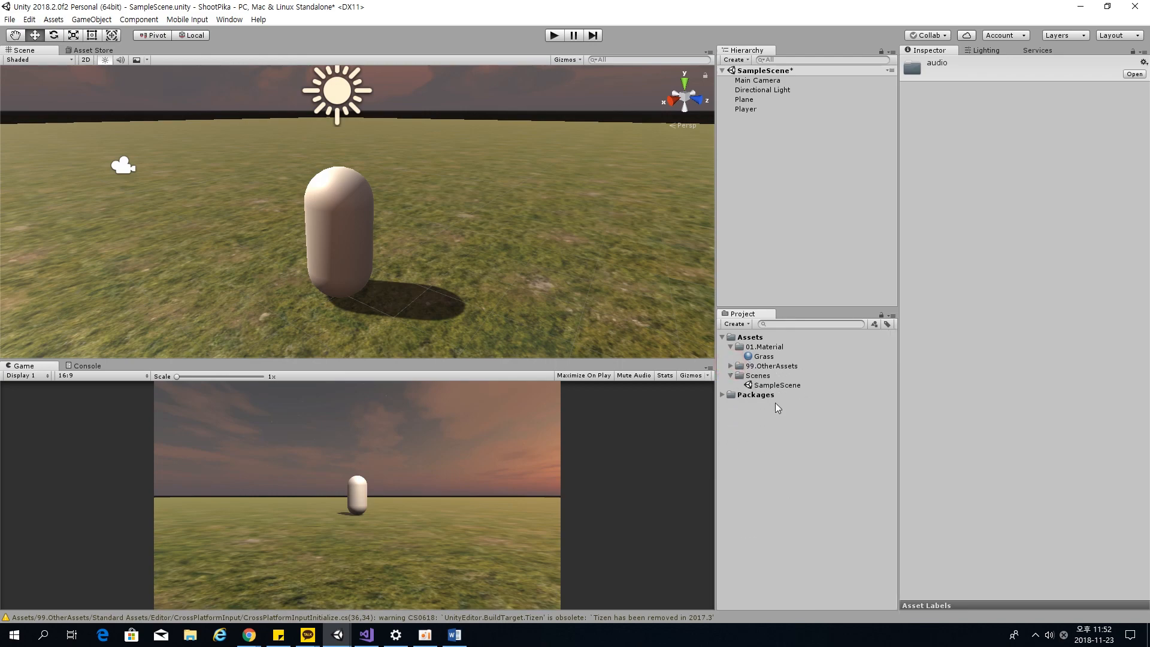
left_click(766, 479)
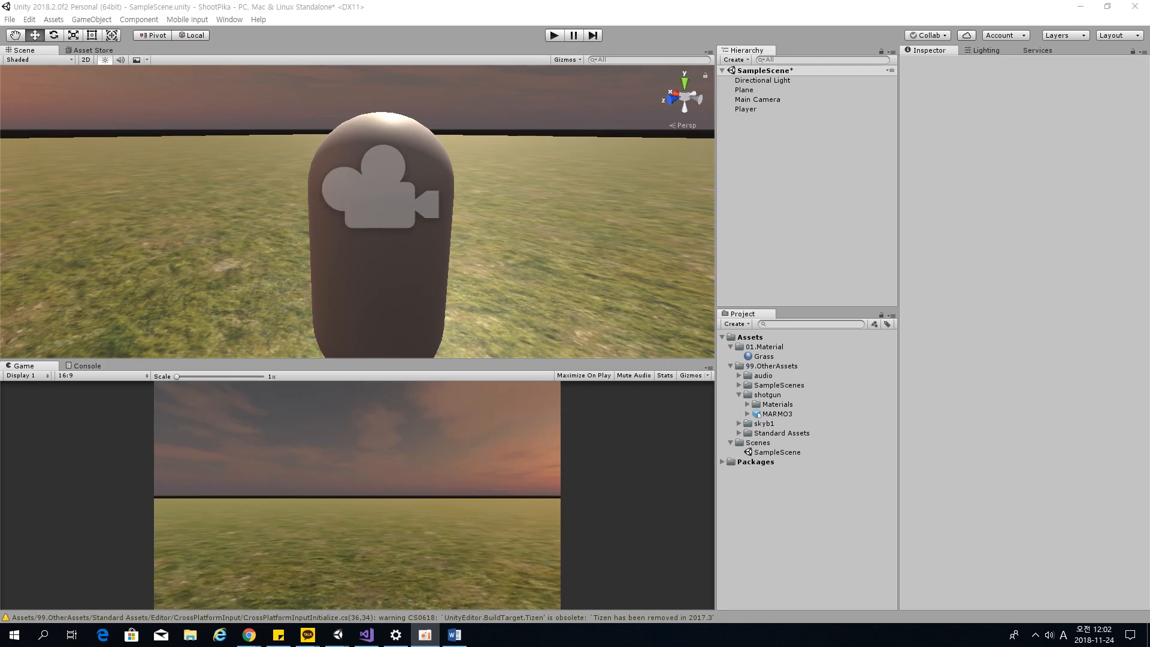
Add the MARMO3 model from the shotgun folder to the scene as a child of Player.
left_click(940, 354)
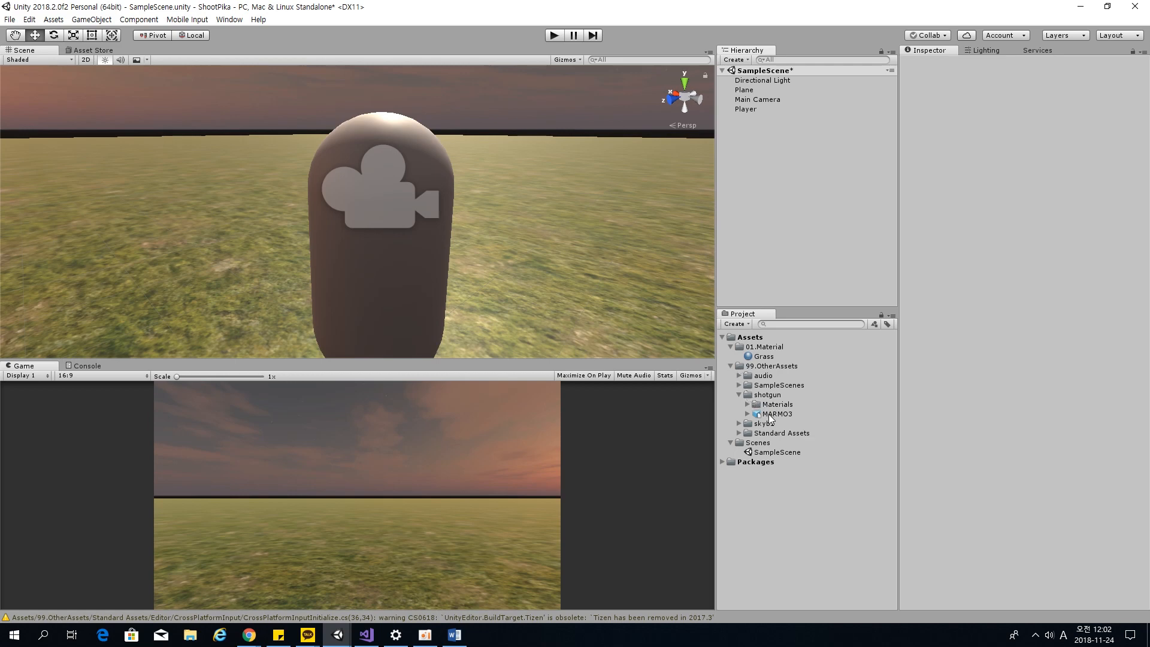
left_click(750, 395)
left_click(770, 414)
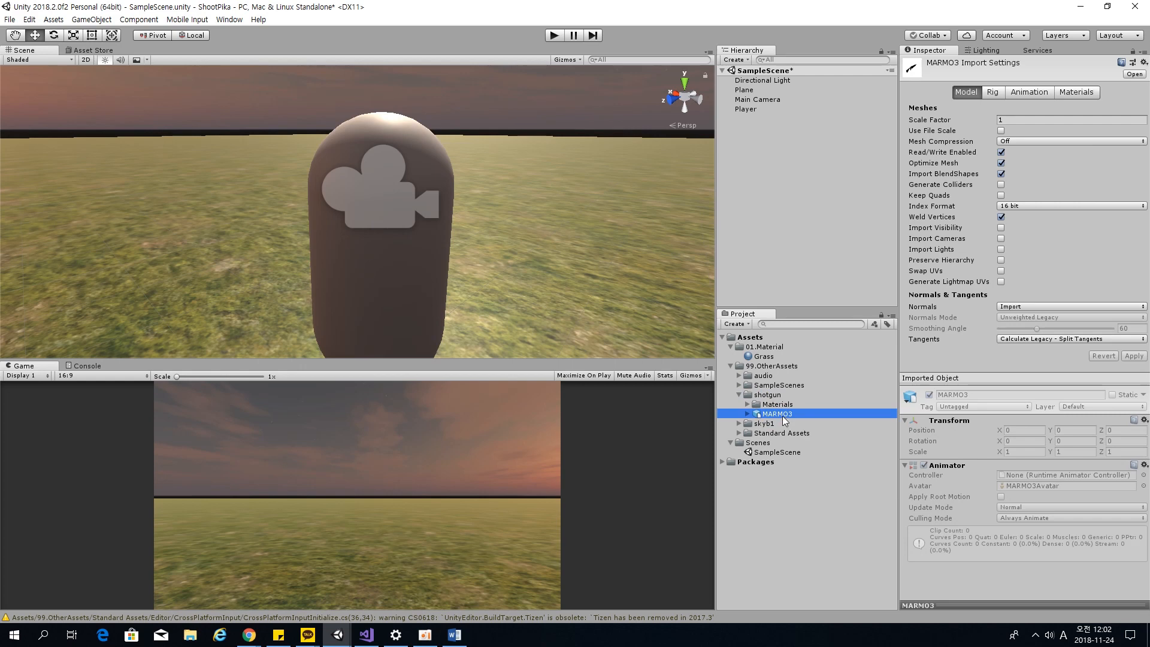
left_click_drag(781, 415, 761, 112)
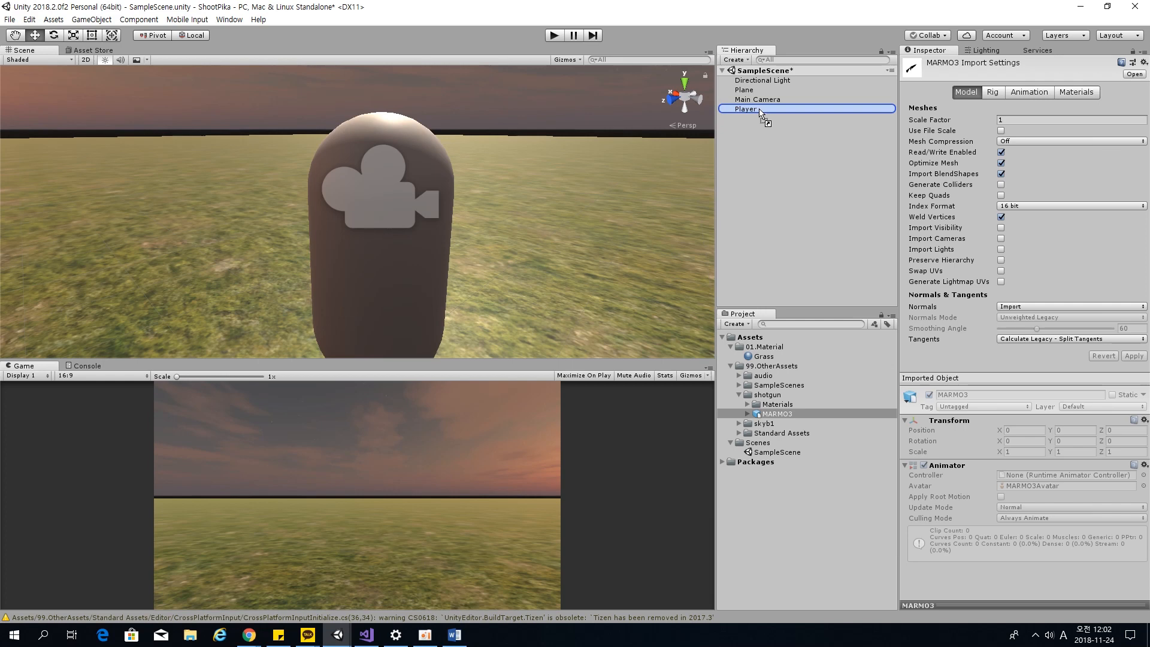
left_click_drag(761, 113, 771, 109)
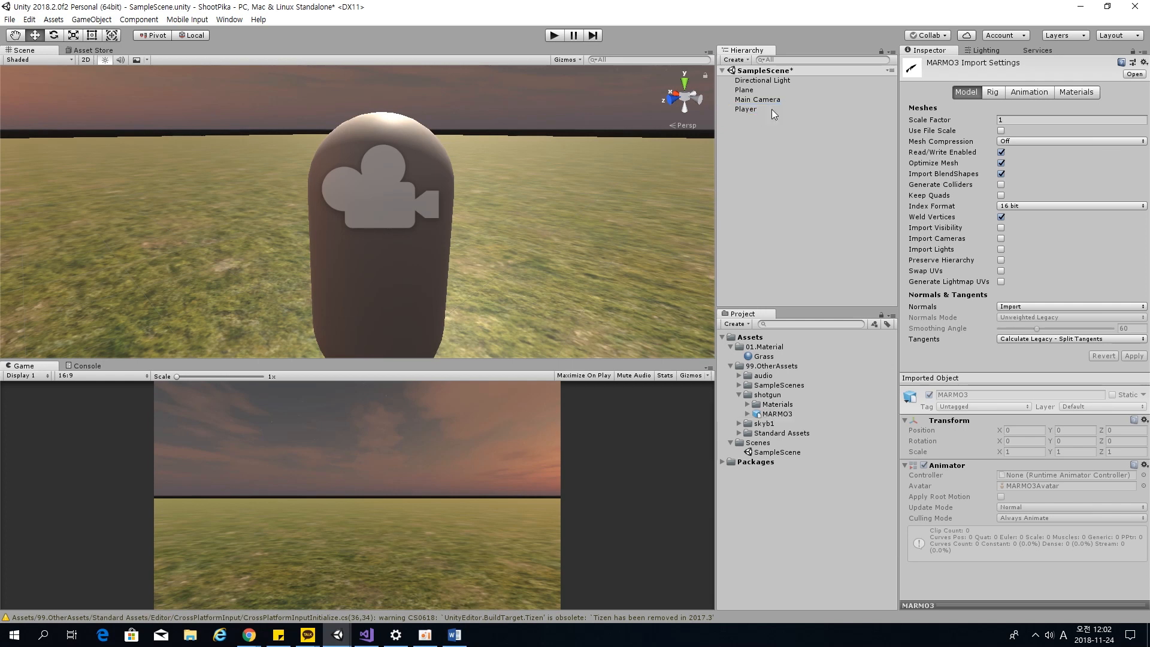
right_click_drag(501, 249, 652, 254)
key("s")
key("a")
key("w")
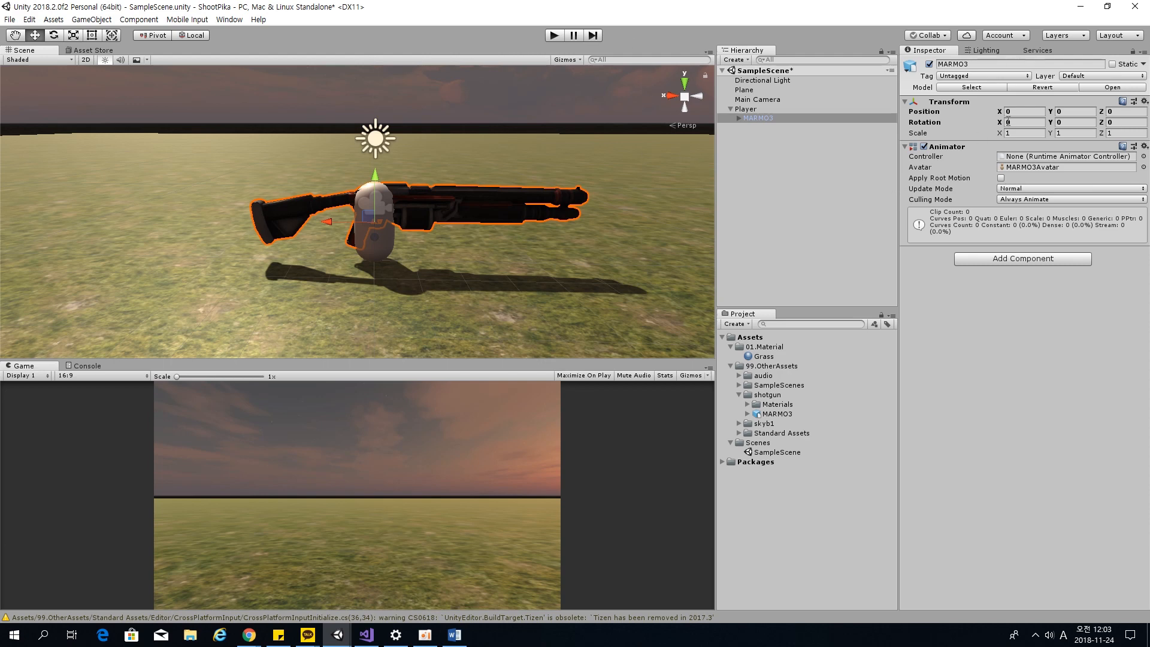
Examine the MARMO3 object under Player and its default child mesh.
key("Tab")
left_click(767, 109)
left_click(770, 119)
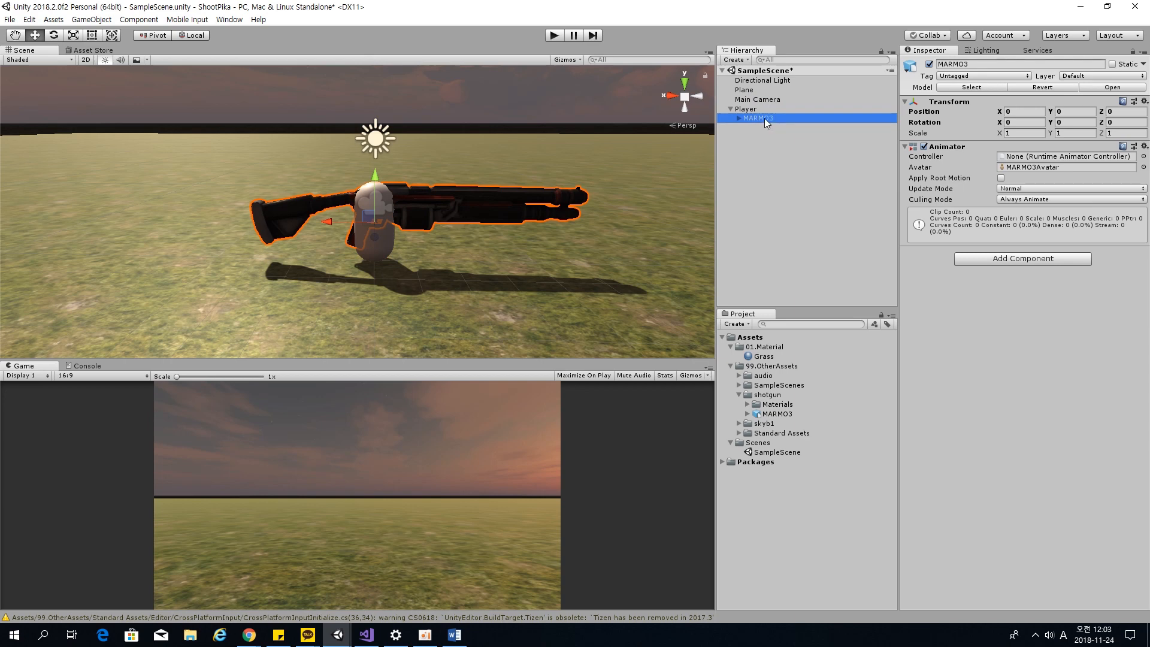
left_click(738, 118)
left_click(779, 129)
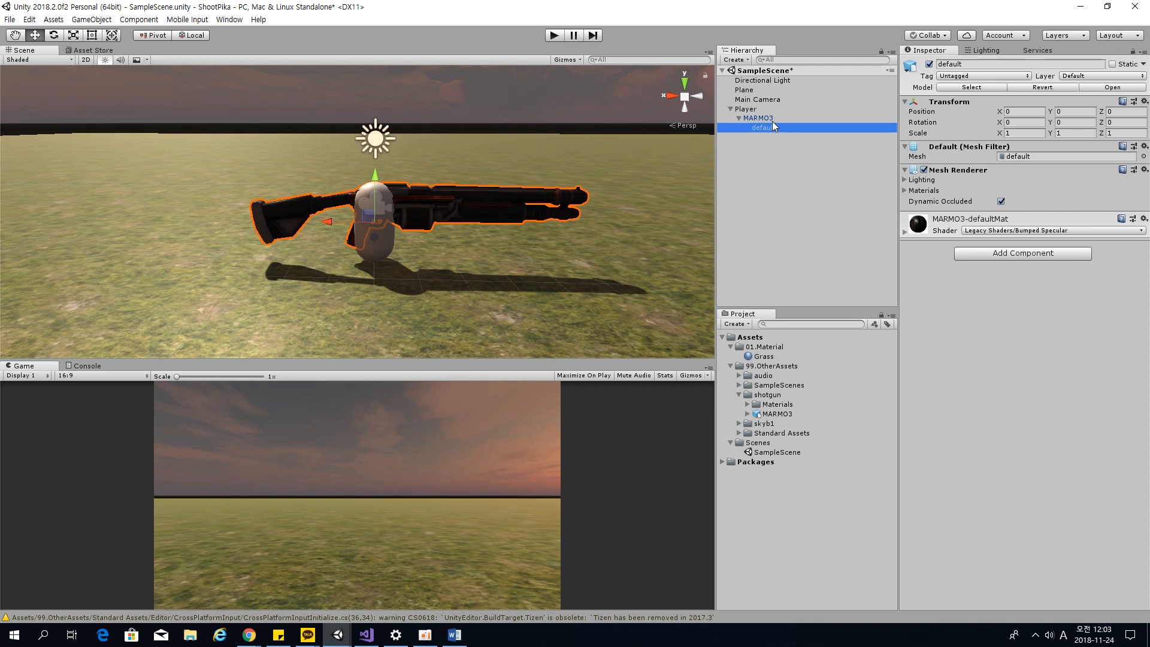
left_click(758, 119)
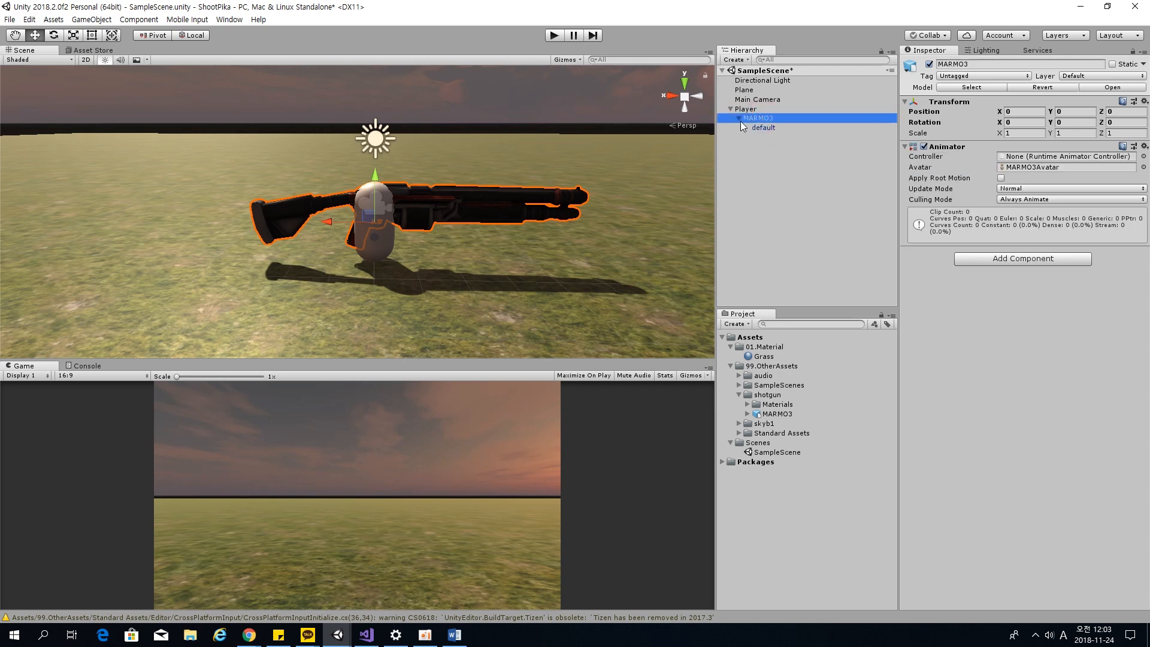
left_click(739, 118)
Set the MARMO3 shotgun's position to X 0.33, Y 0.2, Z 0.13.
left_click(1024, 112)
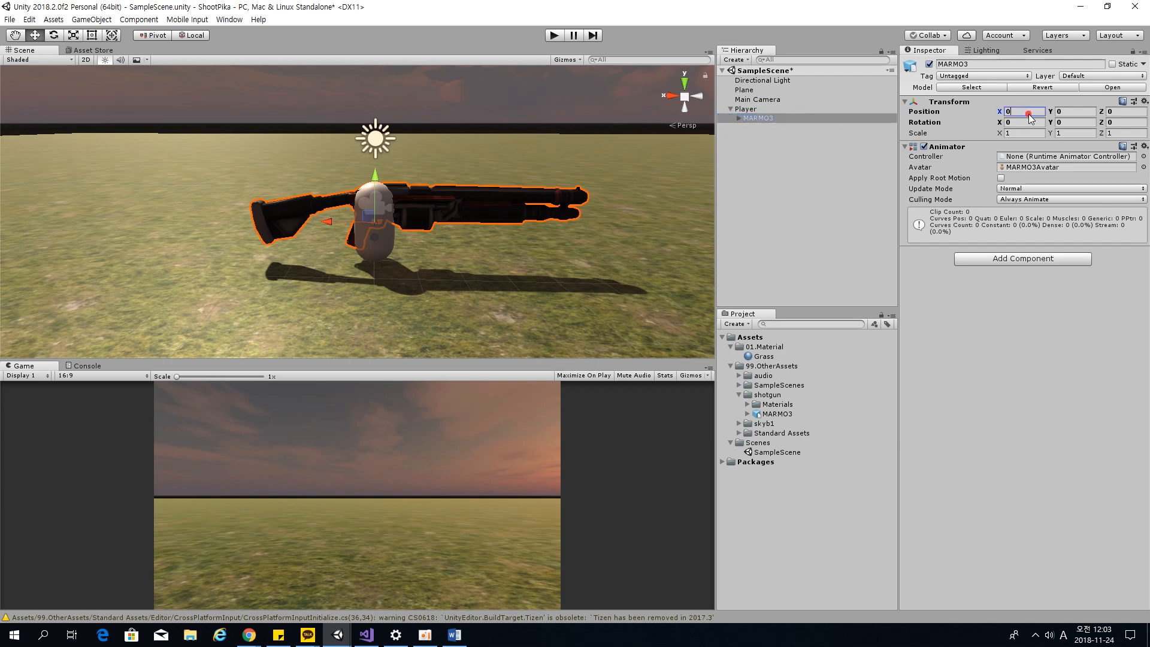
type("0.33")
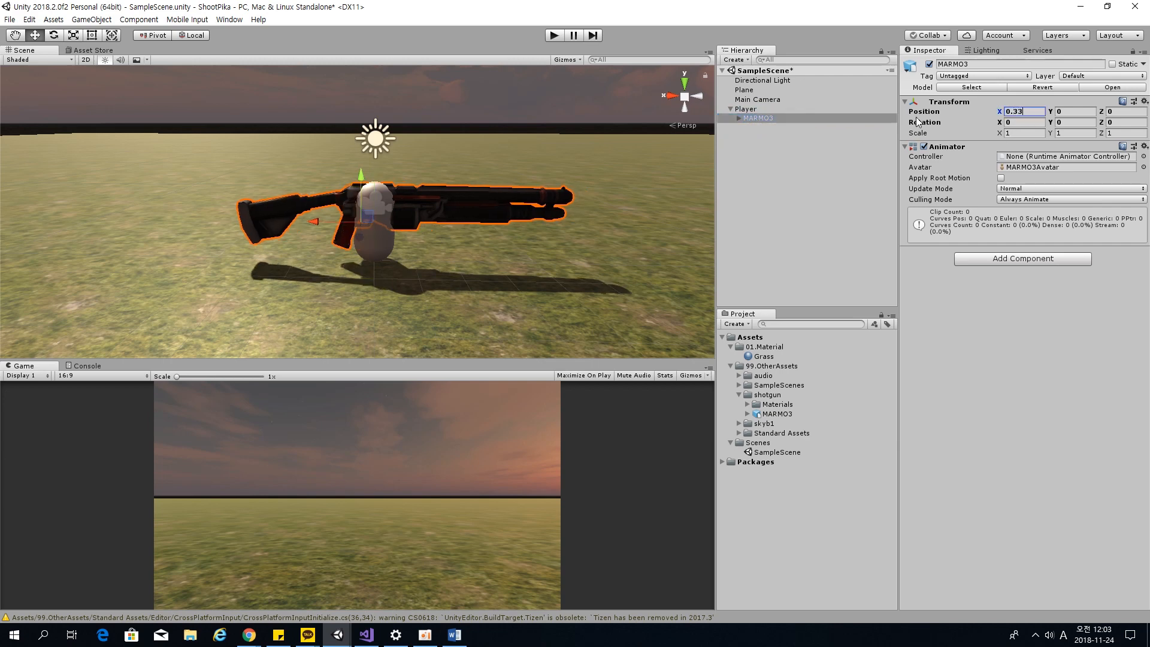
key("Tab")
type("0.2")
key("Tab")
type("0.")
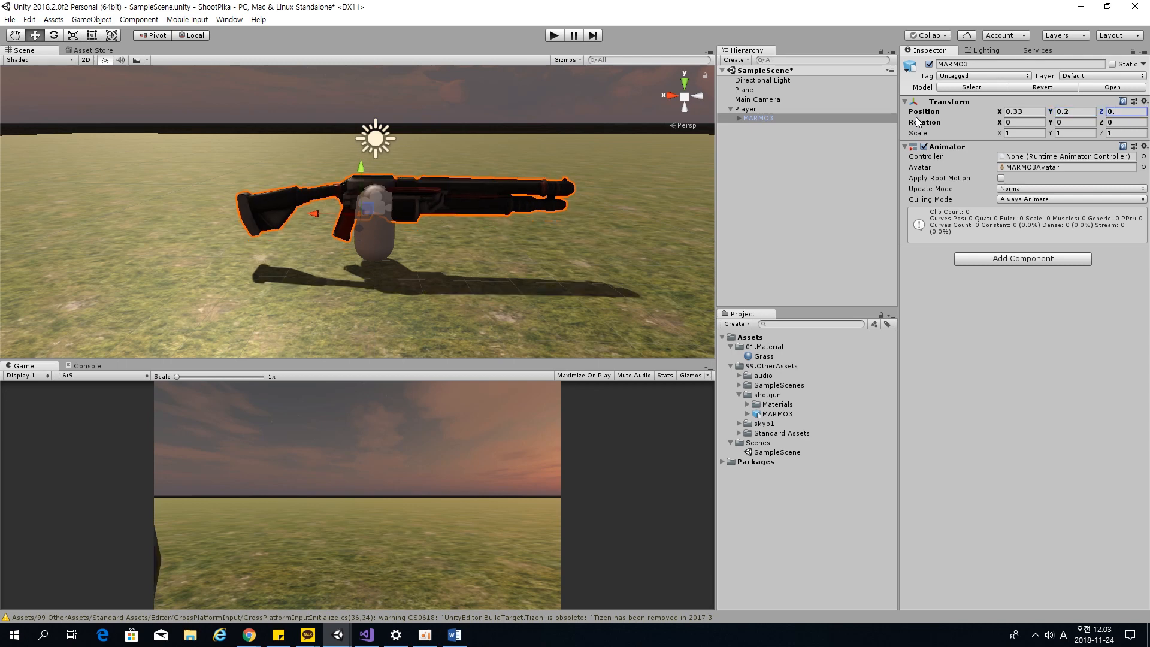
type("13")
Set the MARMO3 shotgun's Y rotation to 90.
key("Tab")
key("Tab")
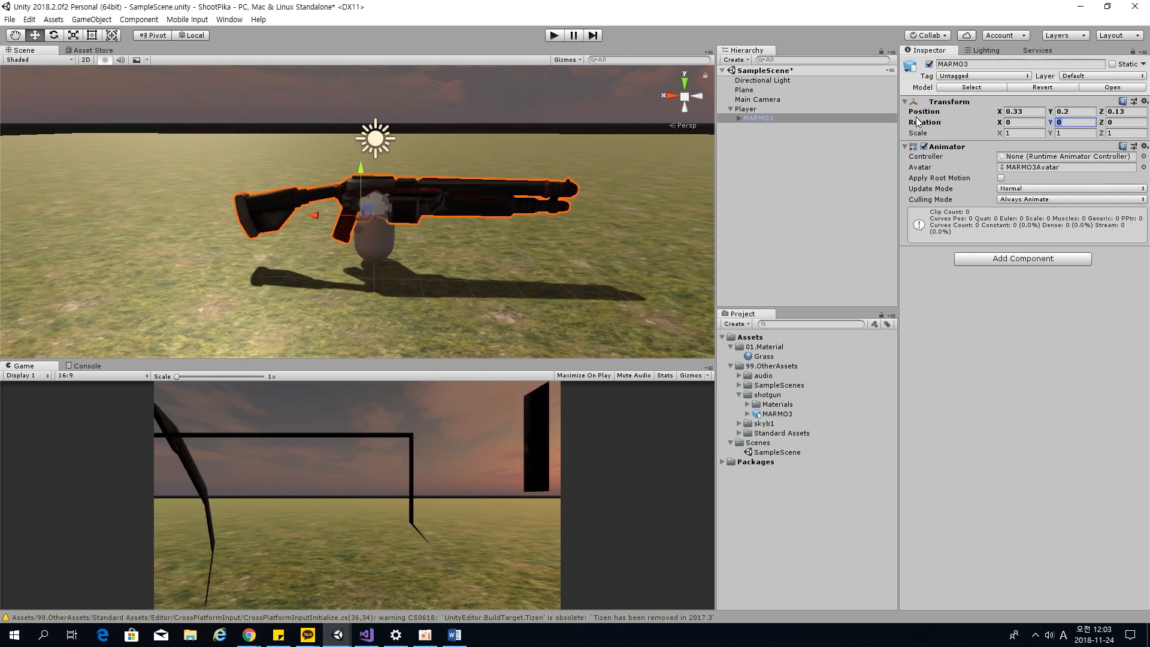
type("90")
key("Tab")
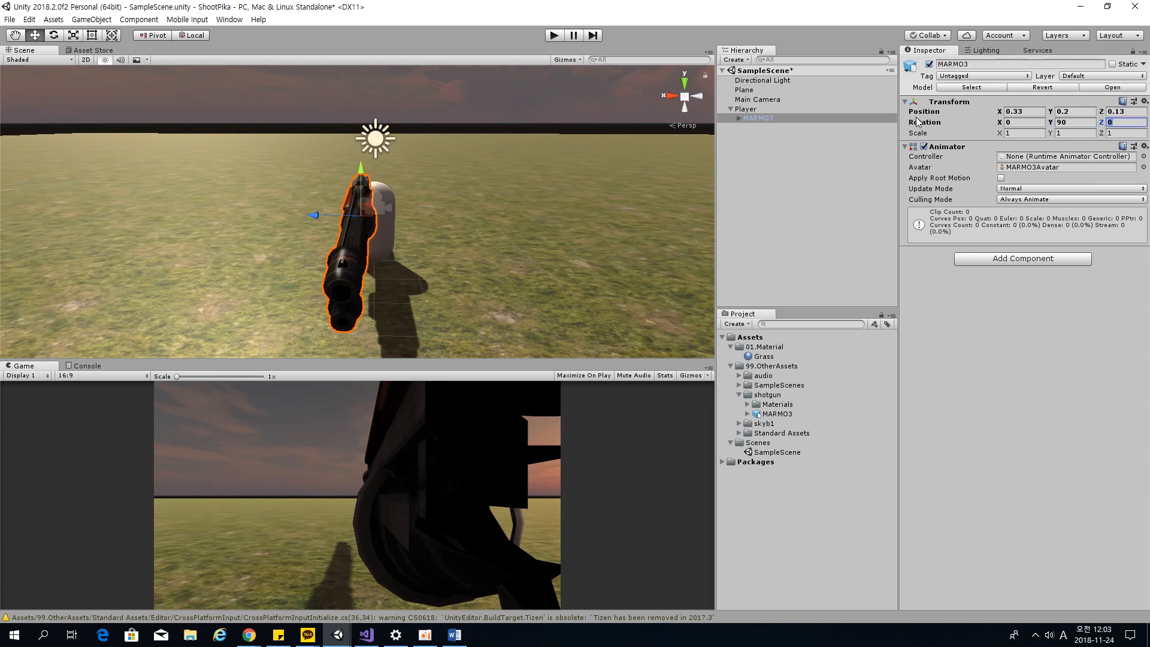
Scale the MARMO3 shotgun to 0.2 on the X, Y and Z axes.
key("Tab")
key("Tab")
type("0.2")
key("Tab")
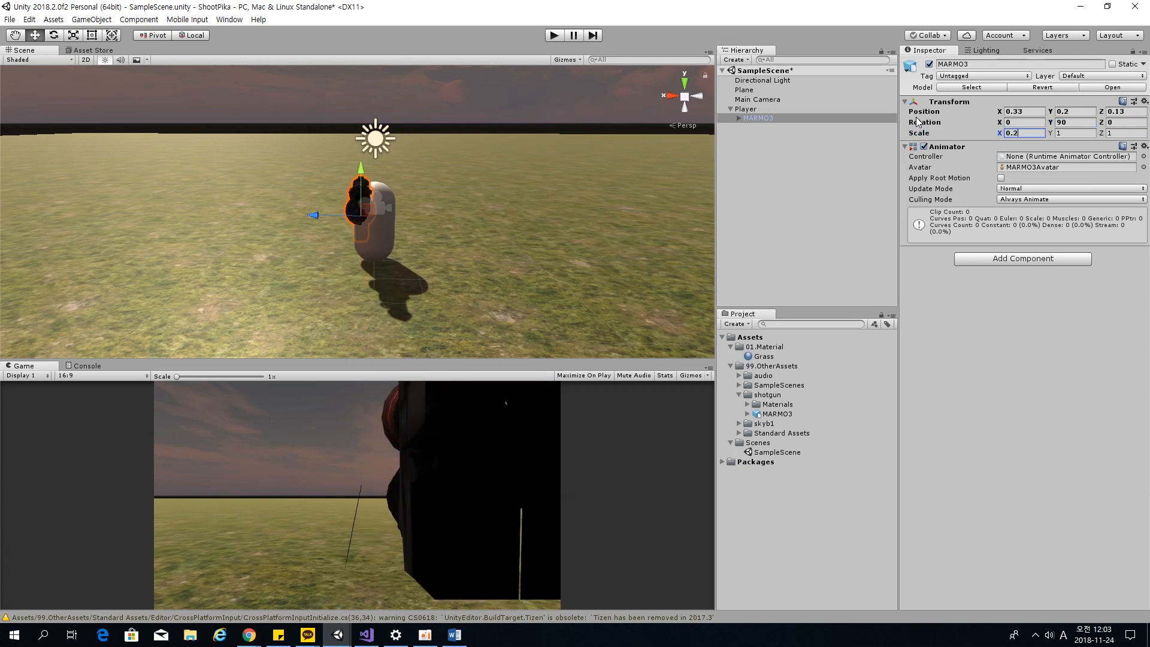
type("0.2")
key("Tab")
type("0.2")
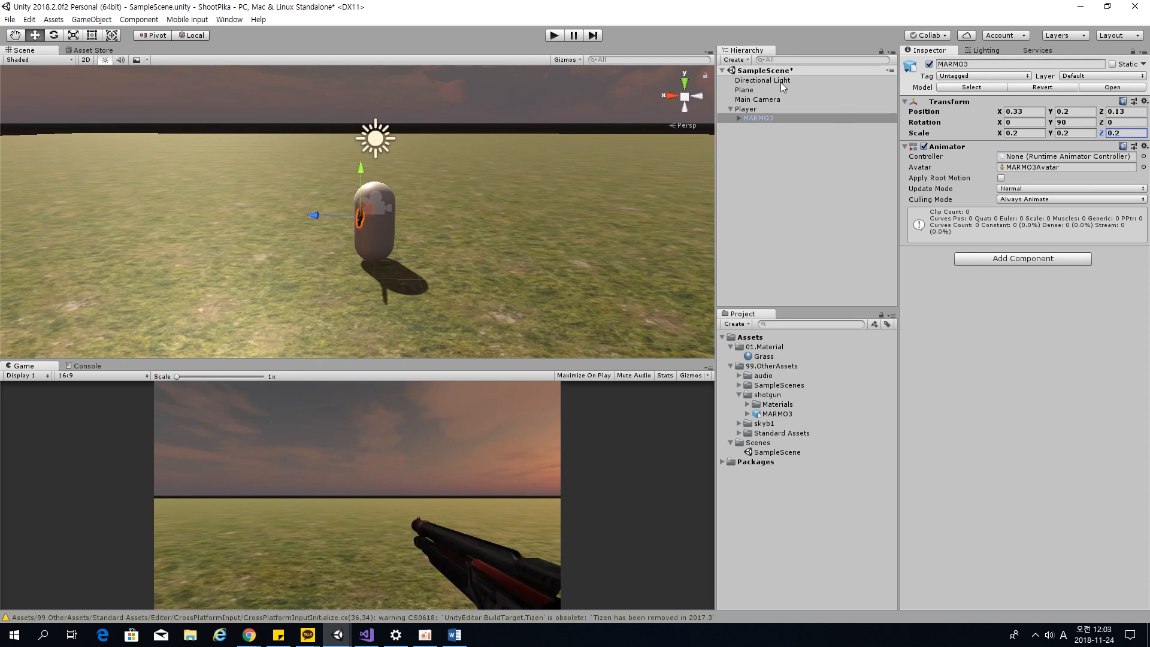
Set the Main Camera's Y position to 0.
left_click(773, 100)
left_click(1059, 100)
type("0")
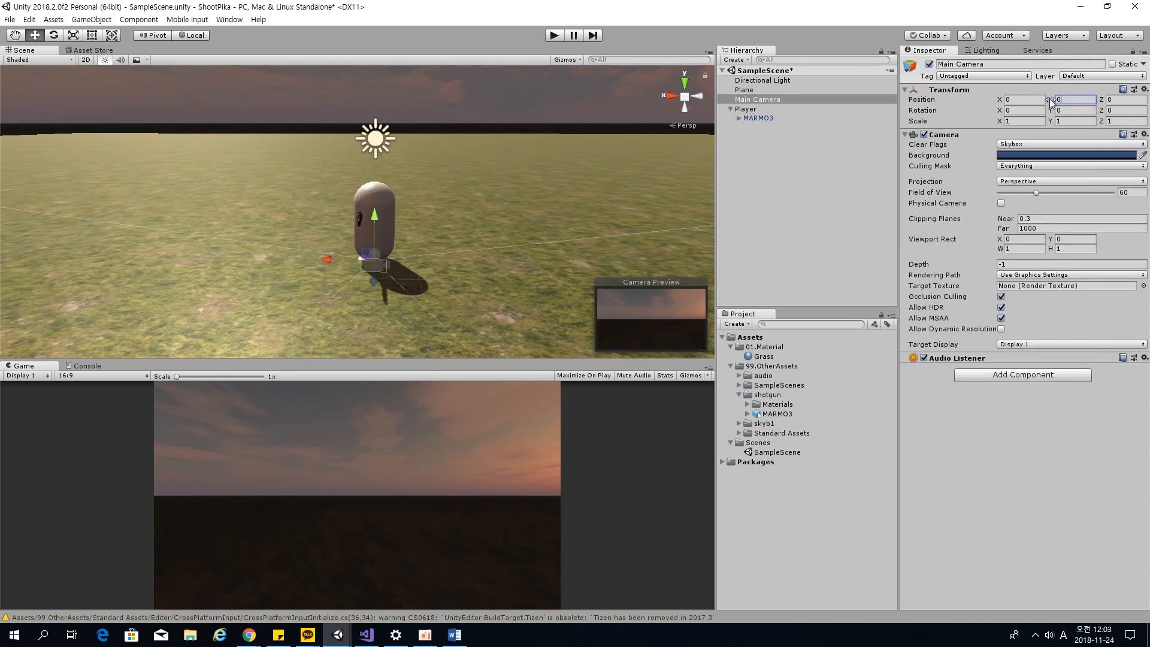
left_click(1077, 100)
left_click(803, 207)
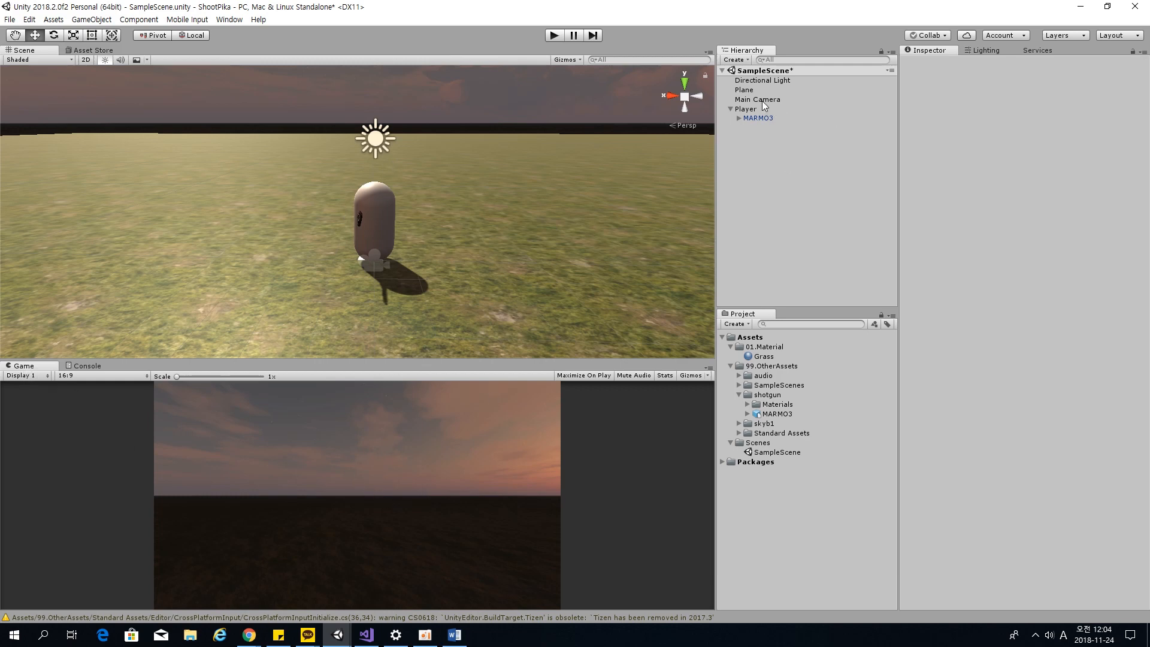
Make Main Camera a child of Player, placed above MARMO3 in the hierarchy.
mouse_move(762, 99)
left_mouse_down()
mouse_move(771, 113)
mouse_move(778, 104)
left_mouse_up()
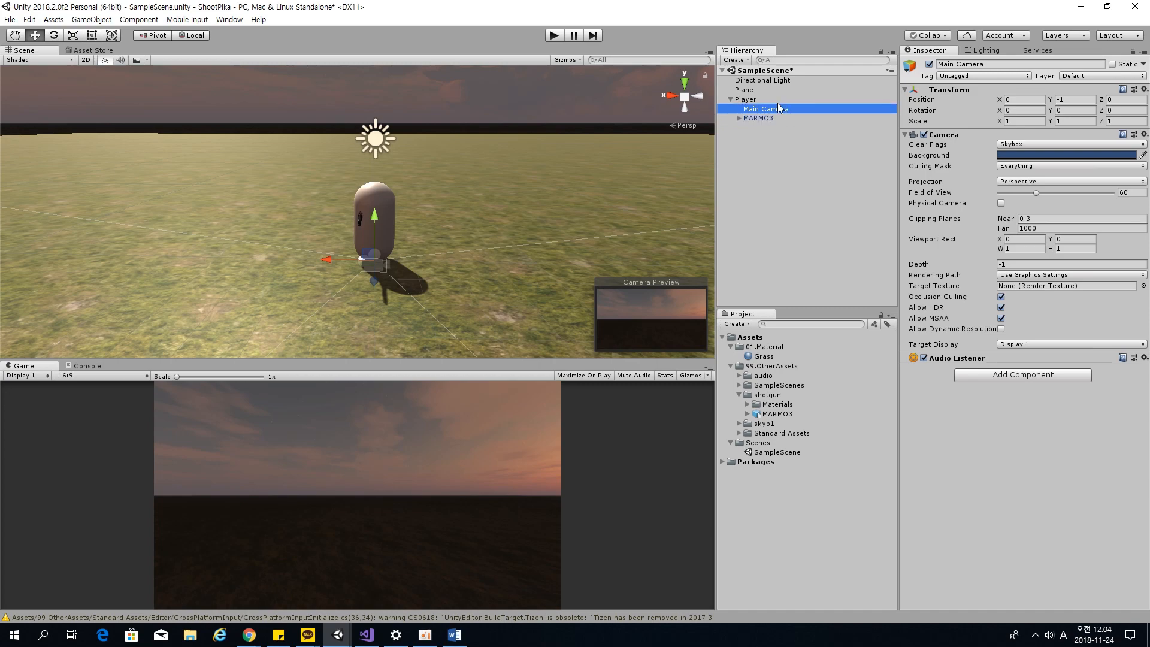
left_click(755, 161)
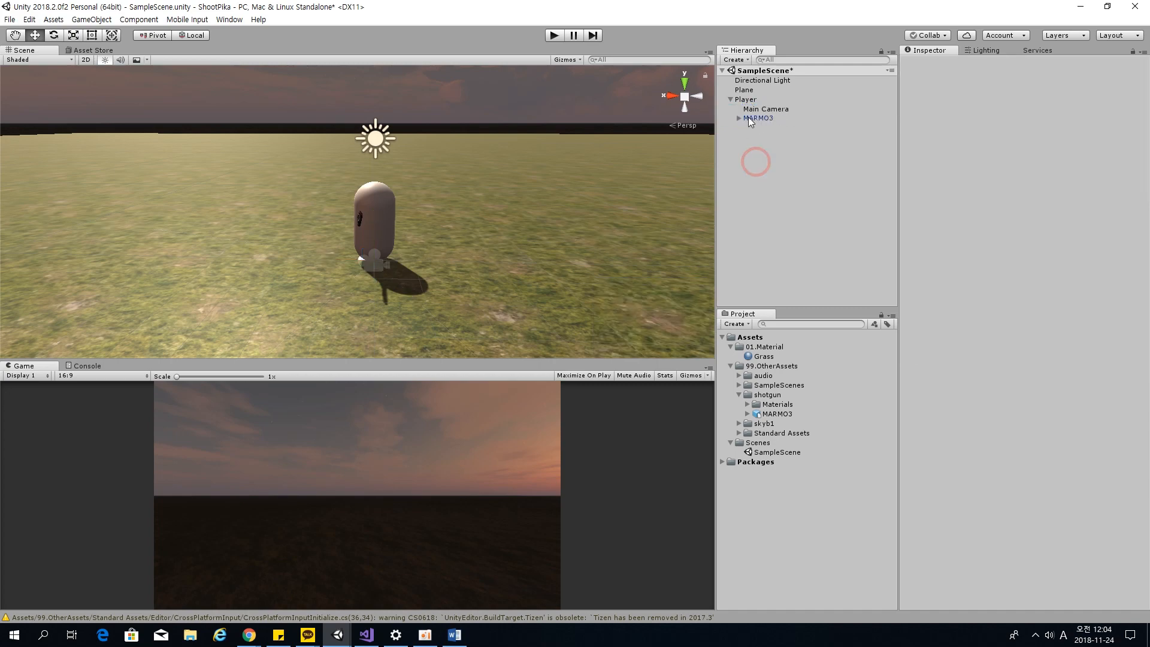
left_click(757, 110)
left_click(754, 118)
left_click(751, 152)
Examine the Player object's children, Main Camera and MARMO3, and their transform settings.
left_click(746, 99)
left_click(767, 109)
left_click(746, 99)
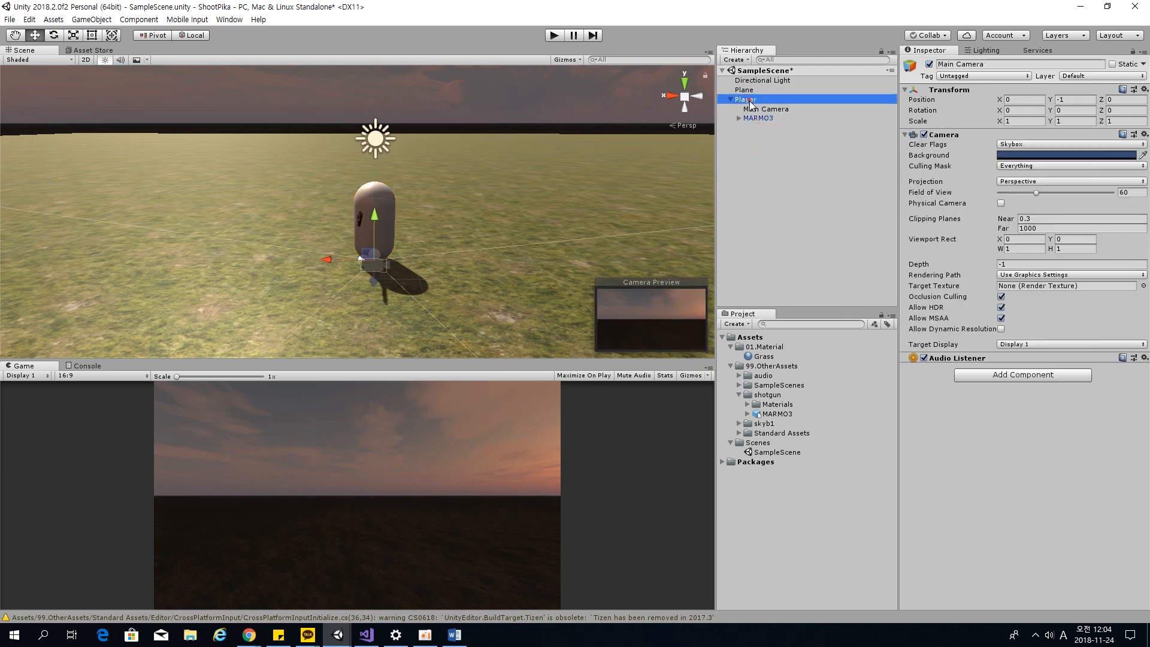
left_click(757, 118)
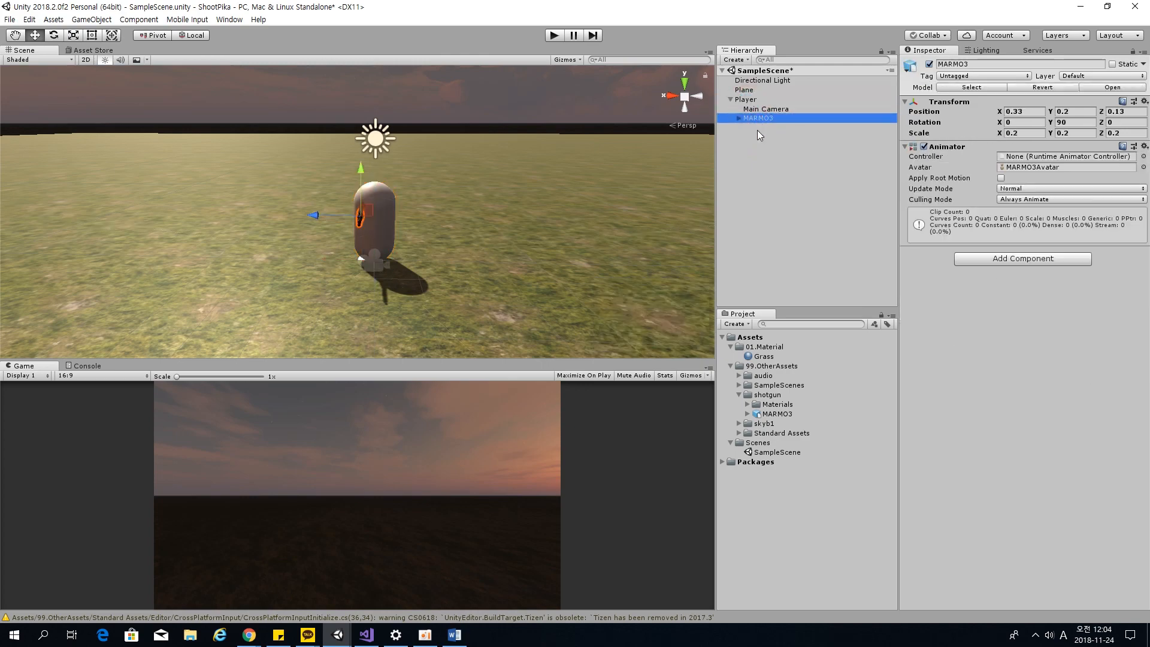
left_click(776, 203)
left_click(781, 109)
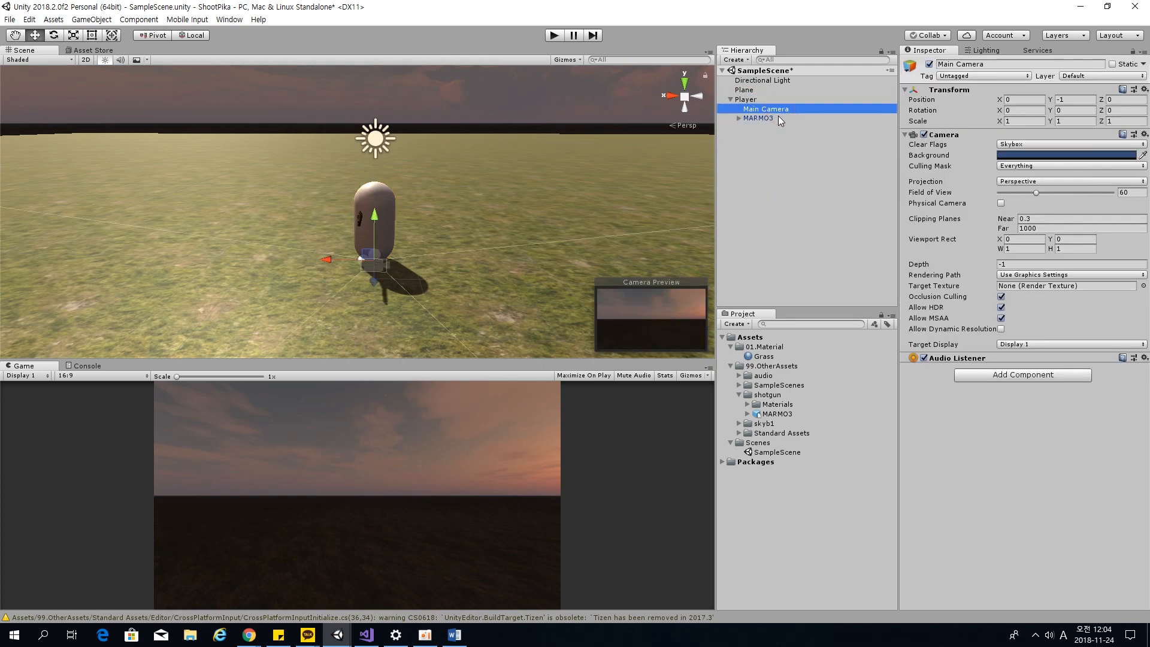
left_click(778, 119)
left_click(759, 182)
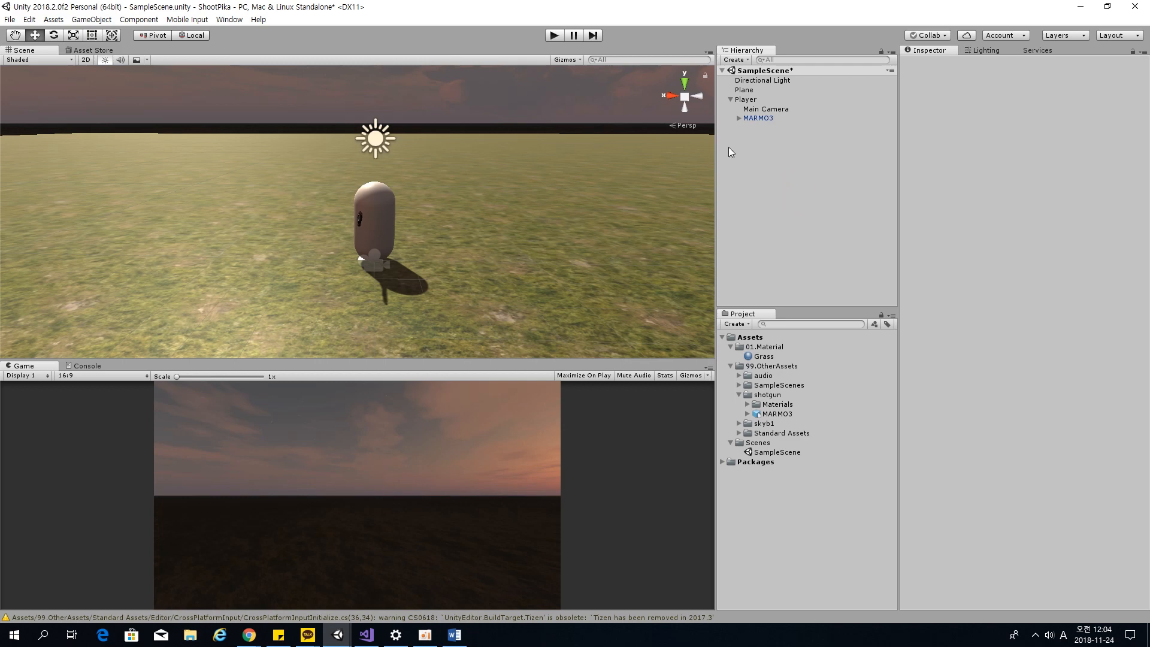
Set the Main Camera's Y position relative to Player to 0.5.
left_click(773, 110)
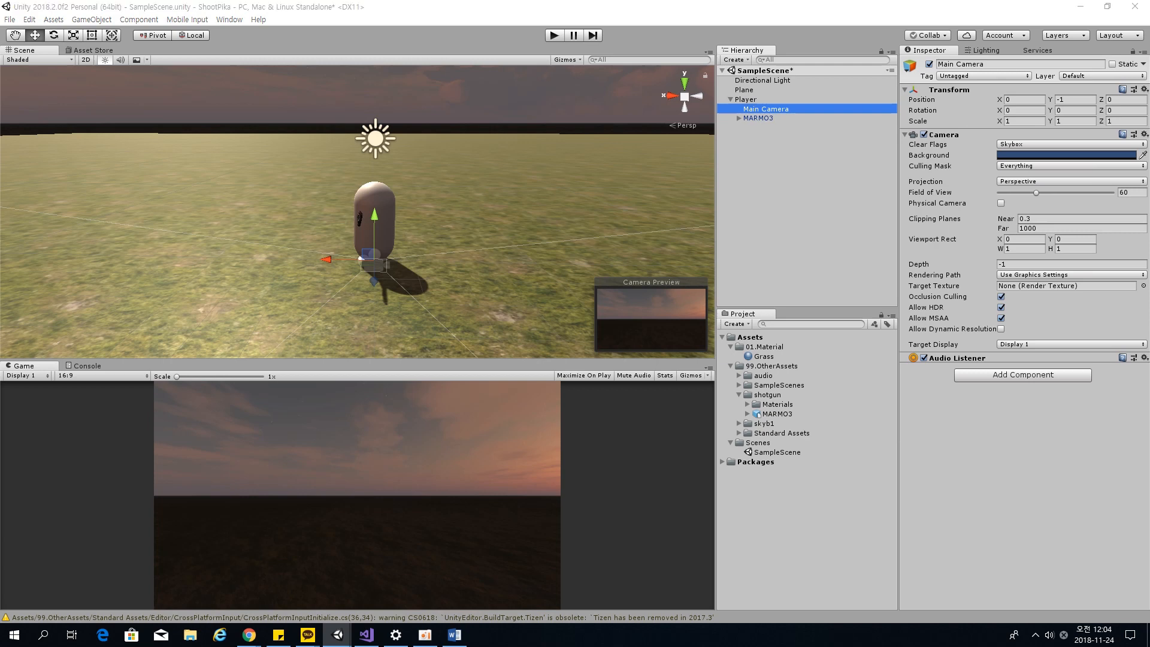
left_click(1025, 100)
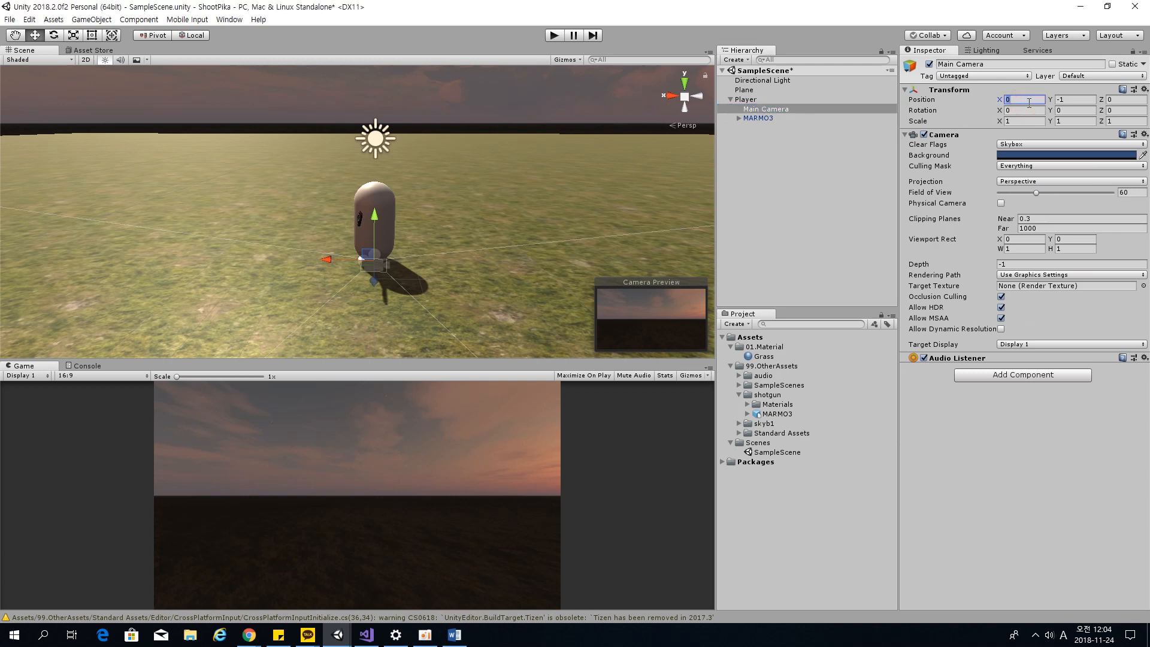
key("Tab")
type("0.5")
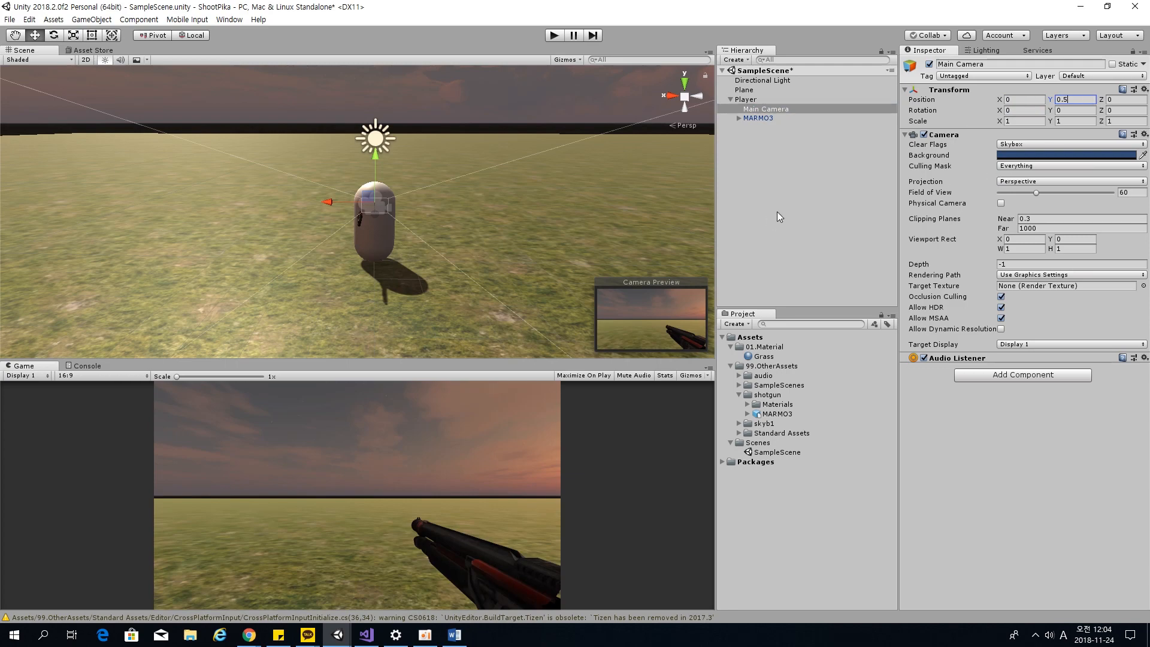
left_click(808, 198)
Inspect the Player capsule with its camera and shotgun from several angles in the scene.
left_click_drag(385, 289, 407, 314, "alt")
right_click_drag(408, 315, 688, 225)
left_click(770, 109)
right_click_drag(498, 265, 1030, 333)
key("w")
key("s")
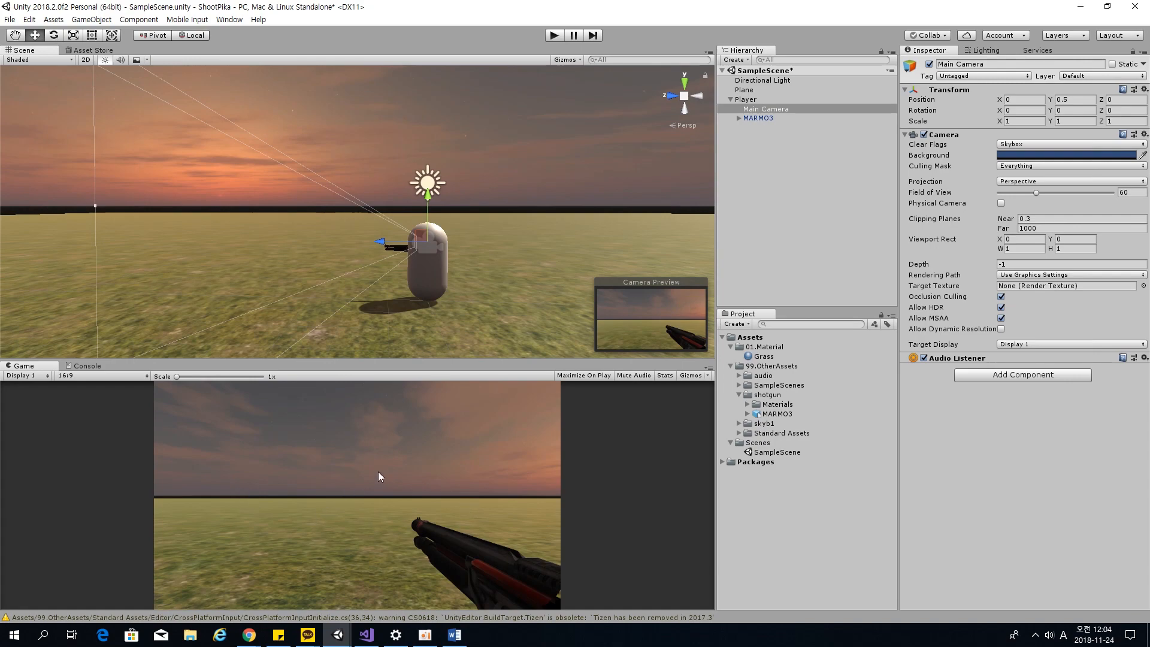
right_click_drag(533, 193, 694, 241)
key("w")
key("s")
key("w")
left_click(850, 239)
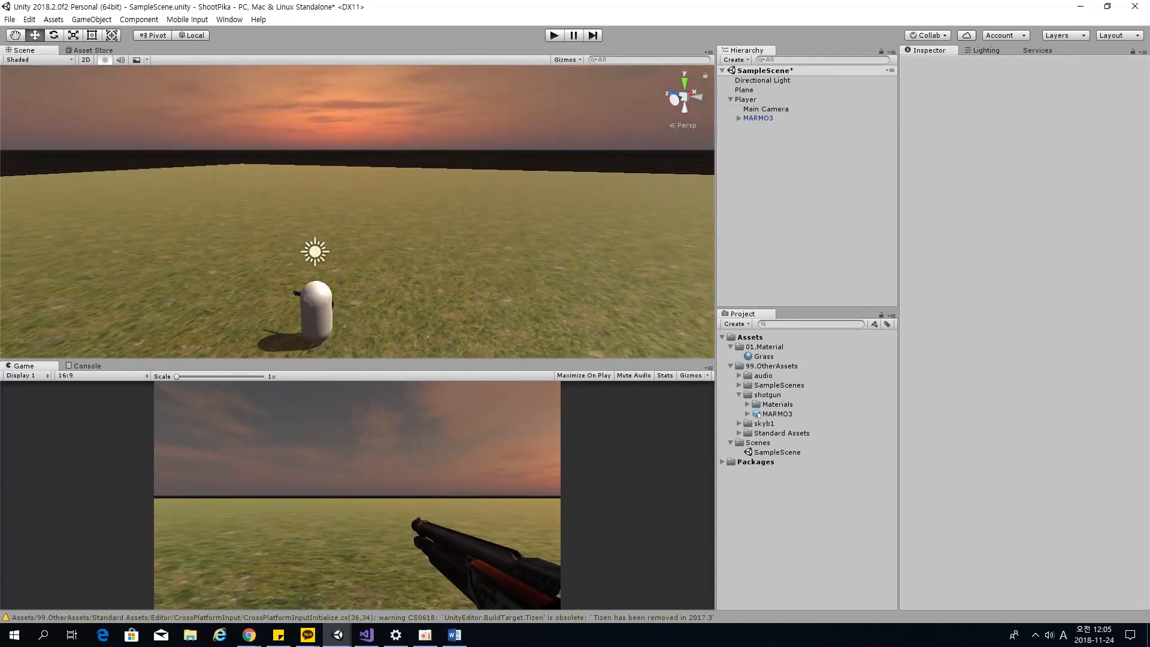
right_click_drag(424, 247, 475, 314)
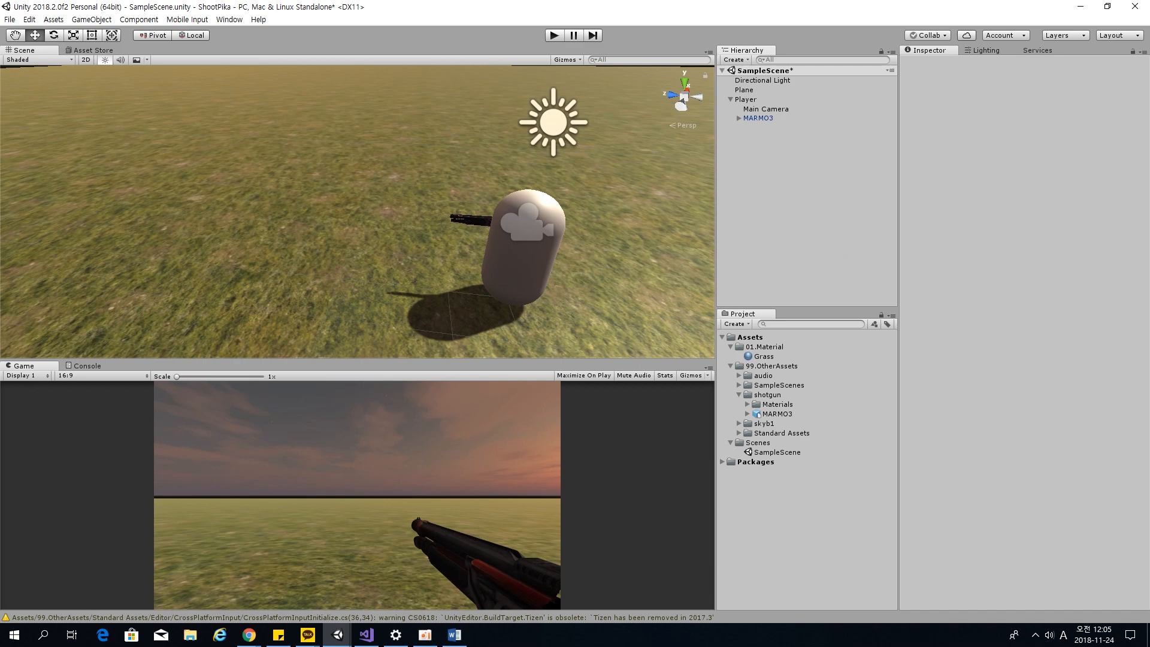
left_click(818, 221)
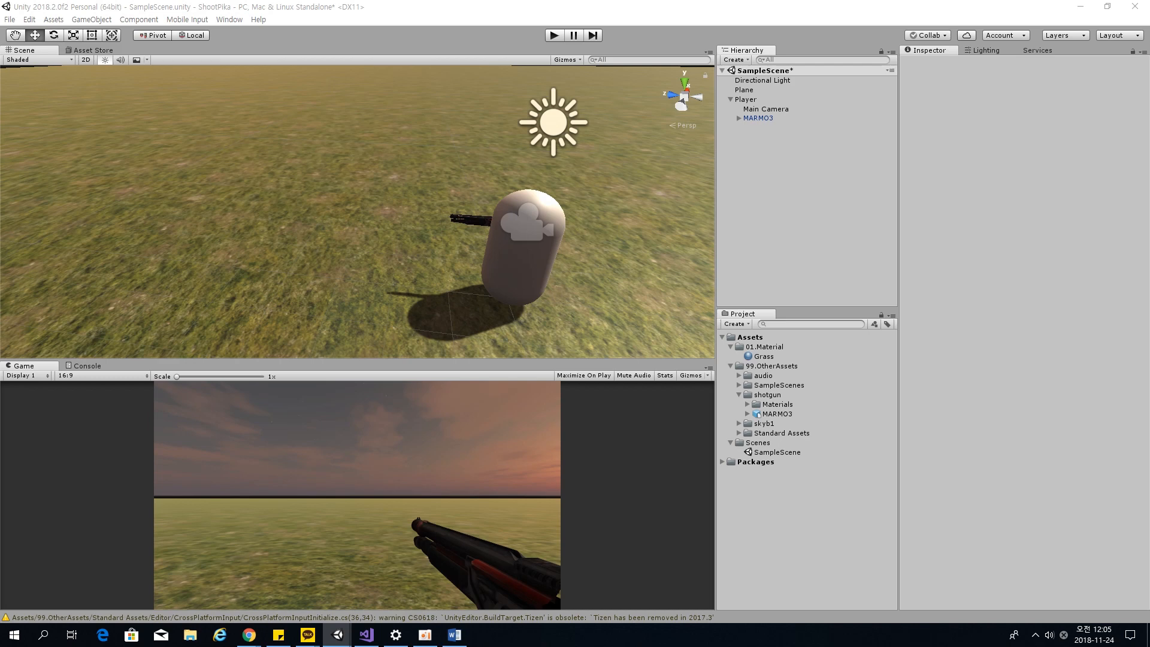
Import the Cross image into the project's Assets folder and check its import settings.
left_click_drag(1149, 490, 779, 487)
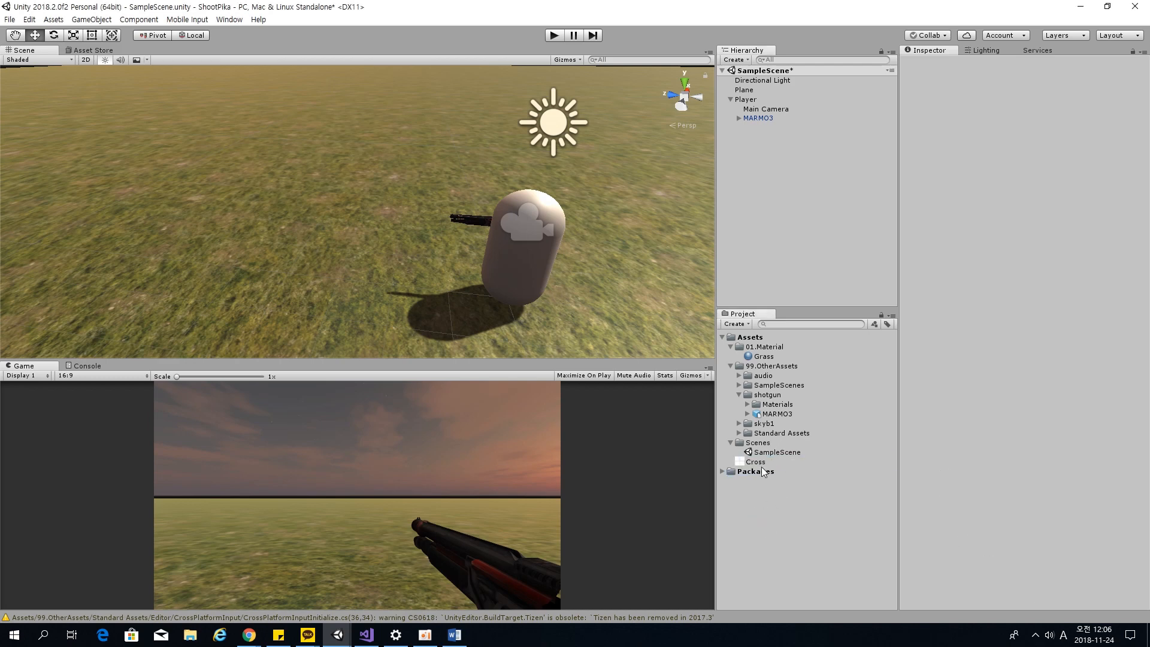
left_click(774, 499)
left_click(762, 466)
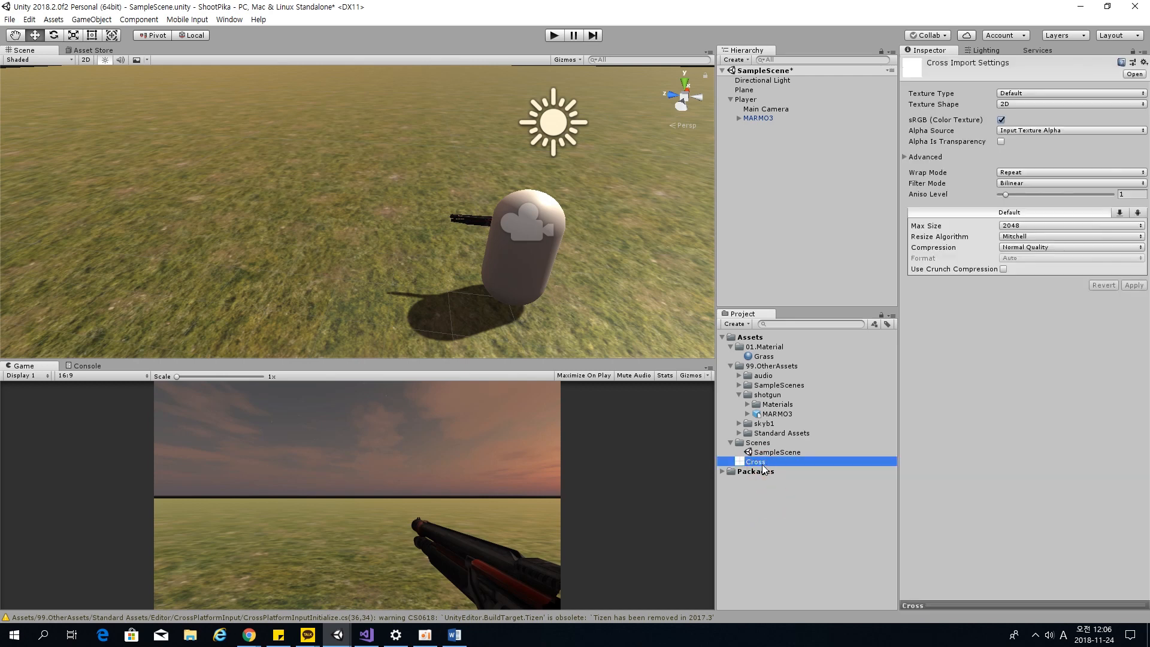
left_click(778, 203)
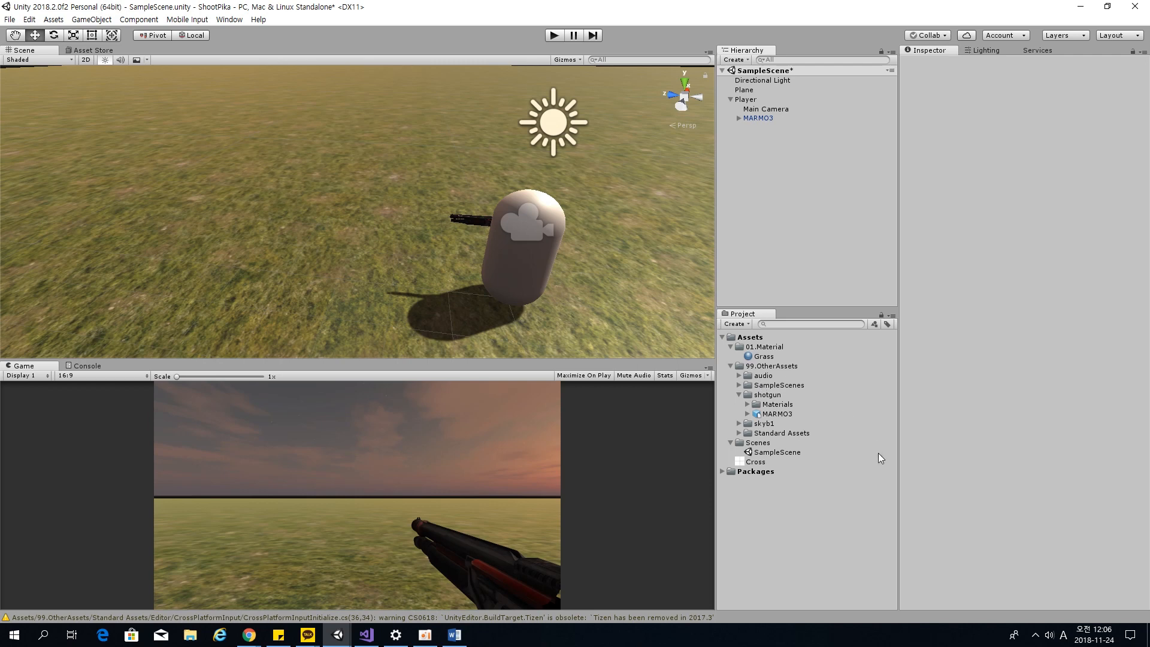
Change the Cross image's texture type to Sprite (2D and UI) and apply the import settings.
left_click(790, 463)
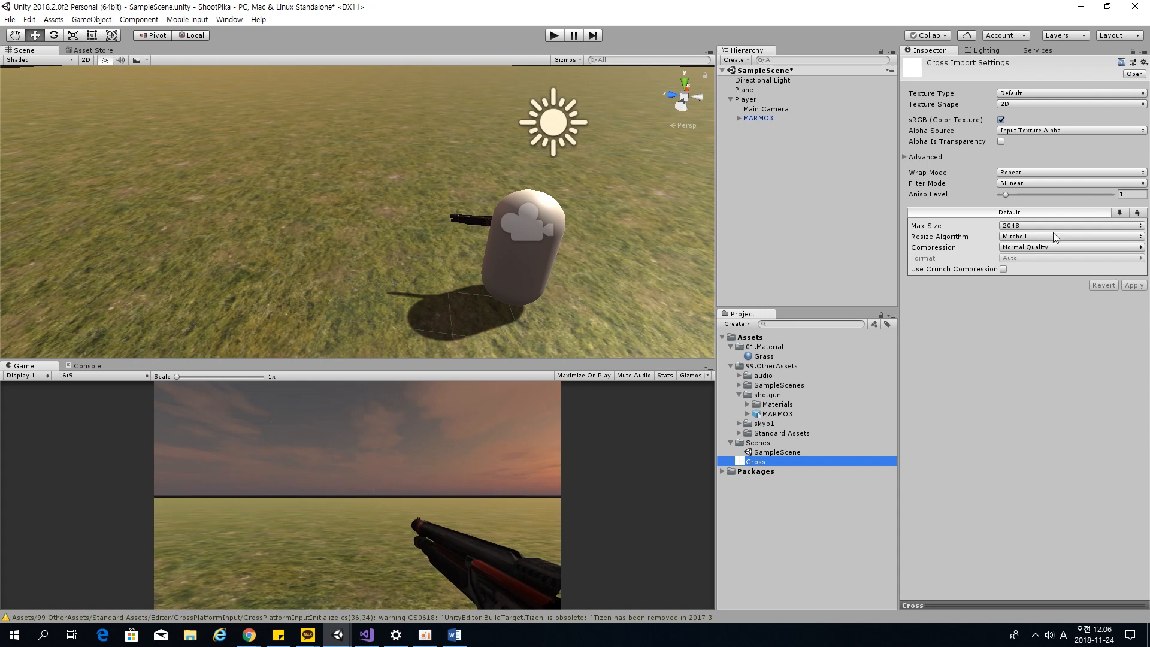
left_click(744, 544)
left_click(776, 461)
left_click(1030, 93)
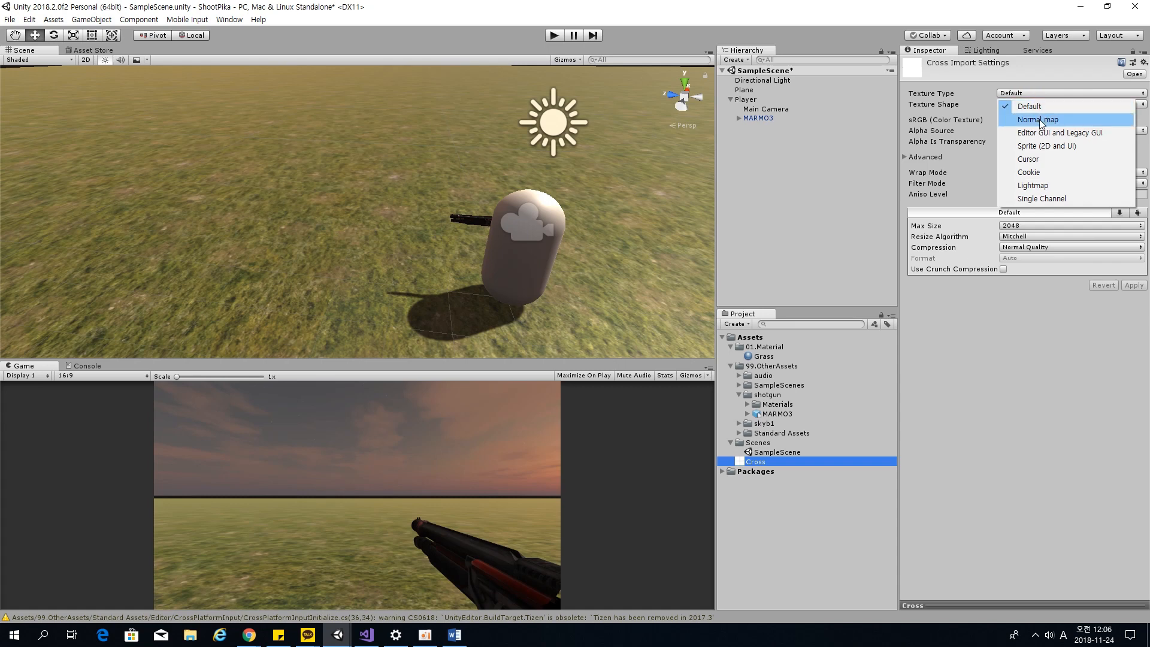
left_click(1045, 146)
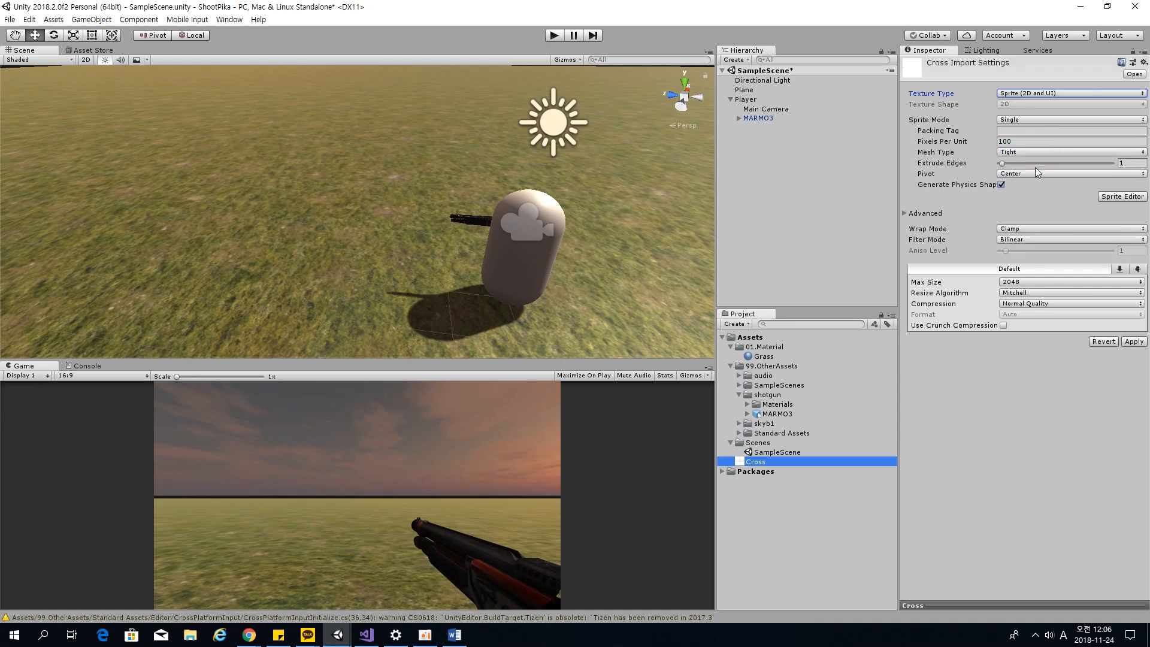
left_click(1133, 342)
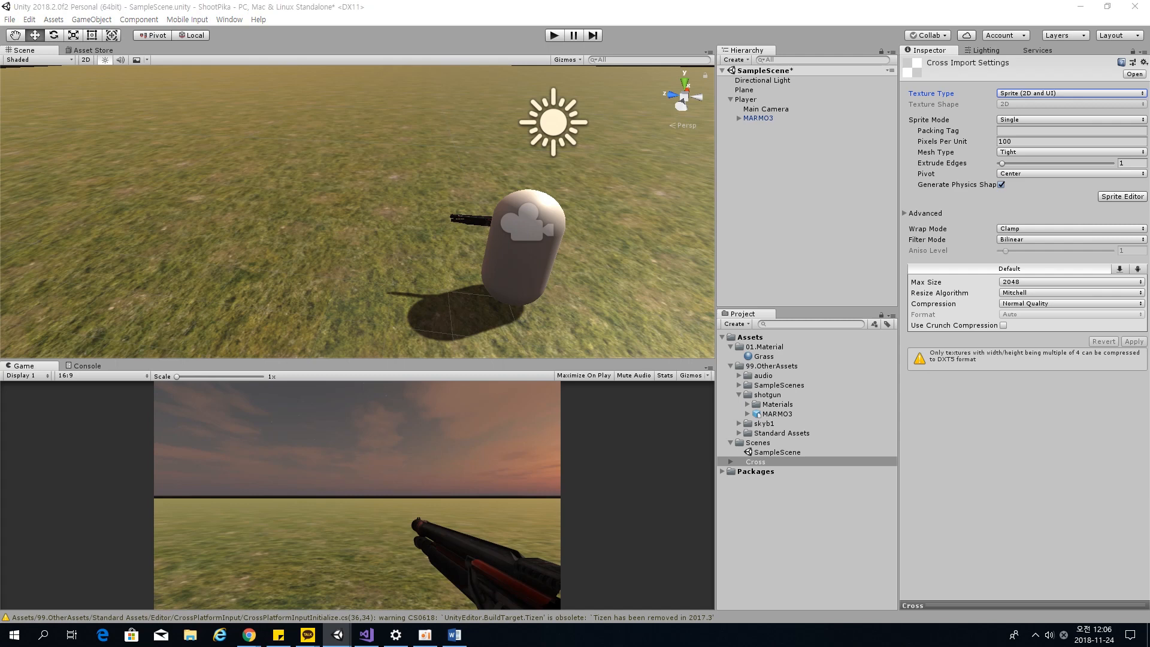
left_click(1036, 454)
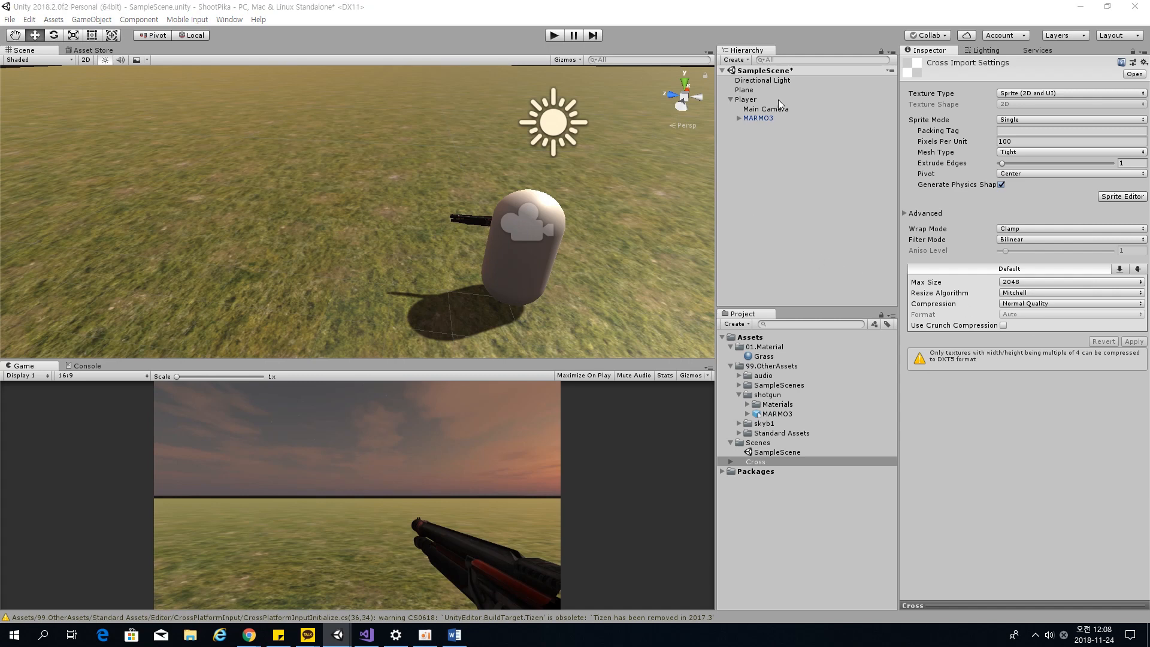
Add a UI Image to the scene.
right_click(778, 158)
mouse_move(834, 268)
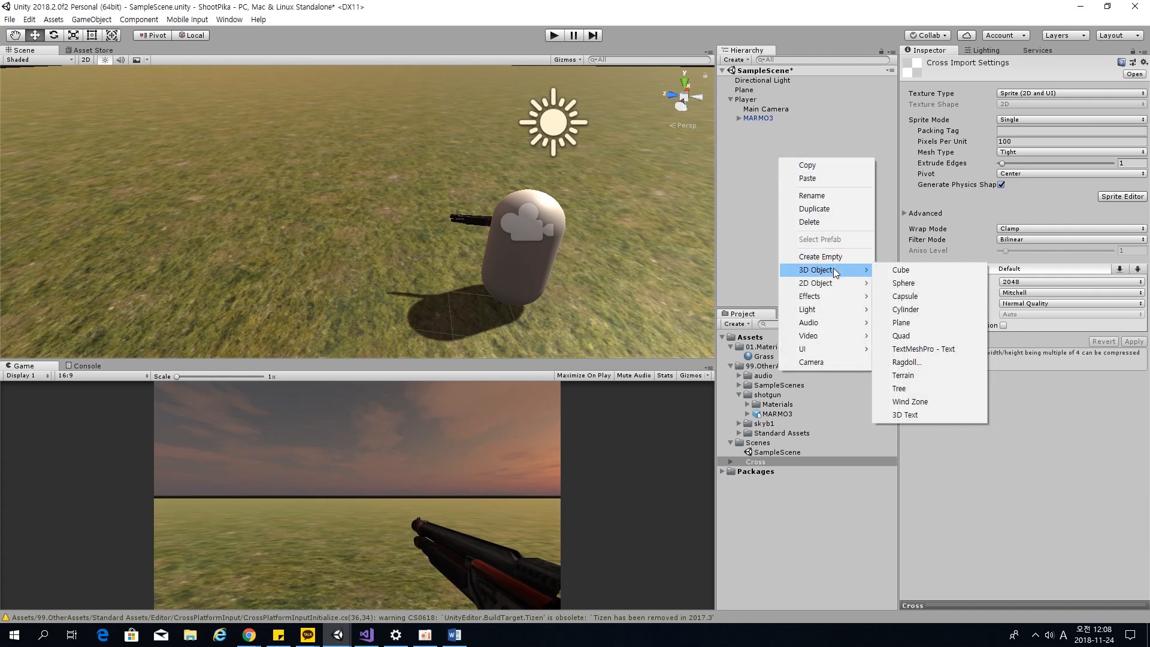
mouse_move(831, 350)
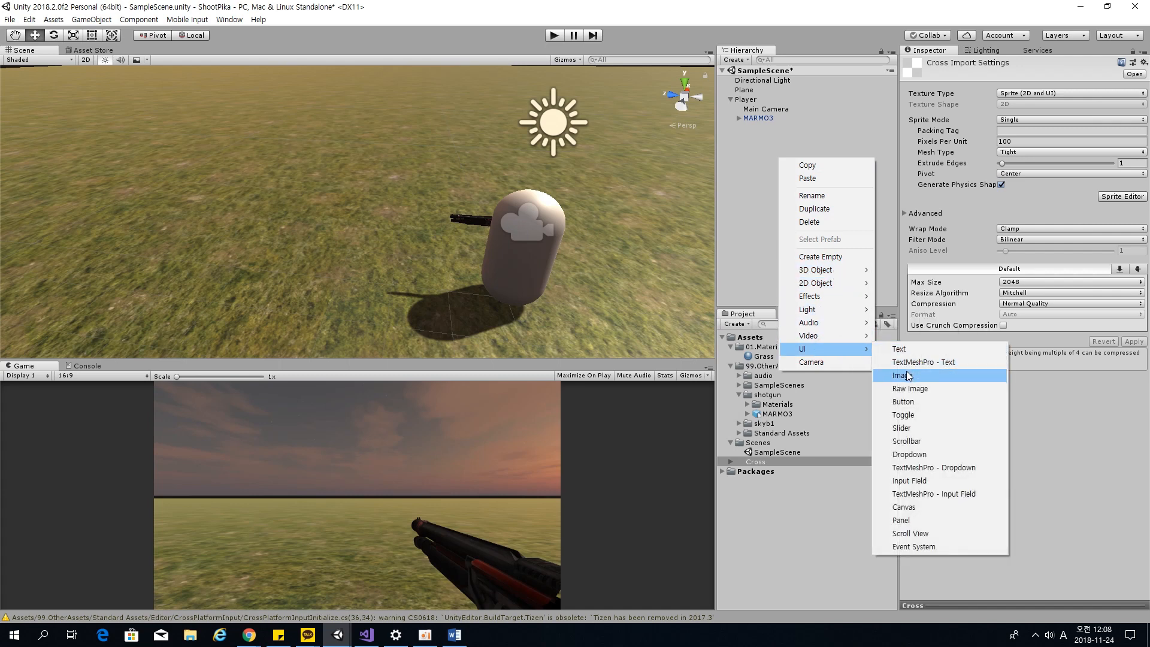
left_click(906, 376)
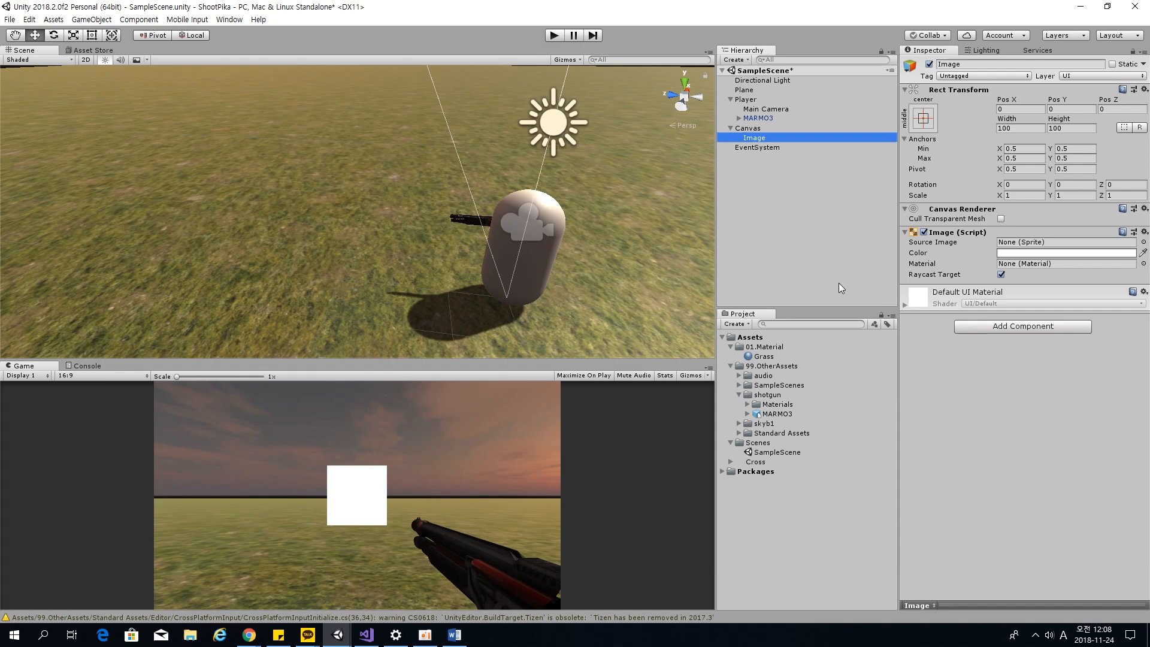
Rename the new UI image under the Canvas as Cross.
left_click(789, 219)
left_click(786, 138)
left_click(788, 136)
type("Cross")
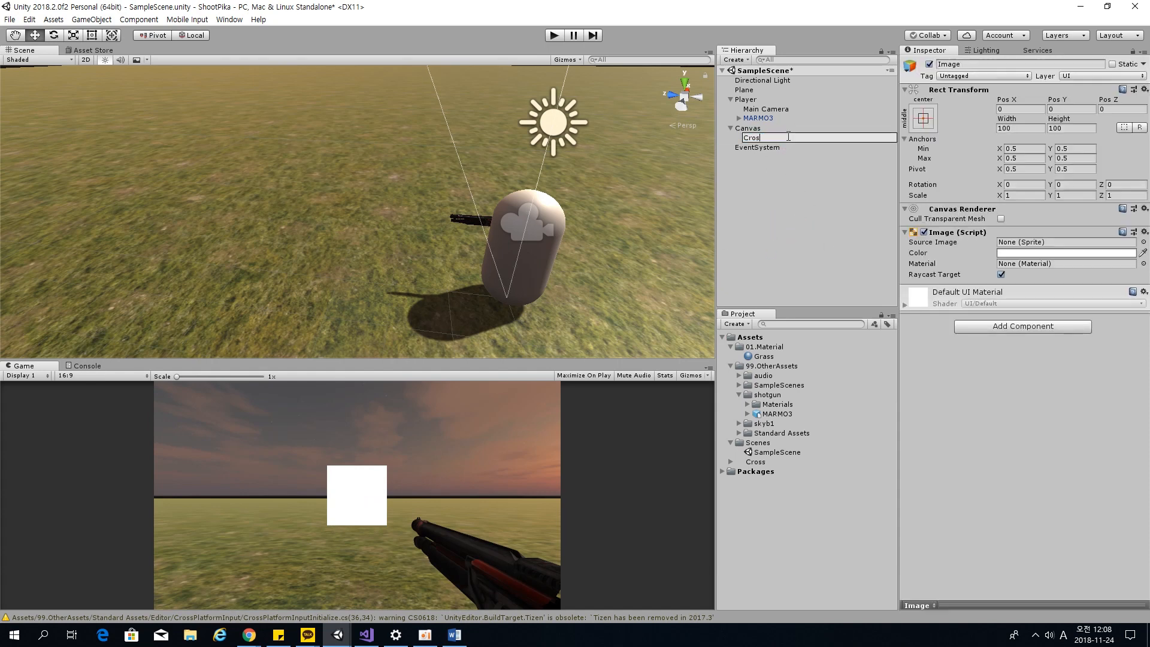
key("Return")
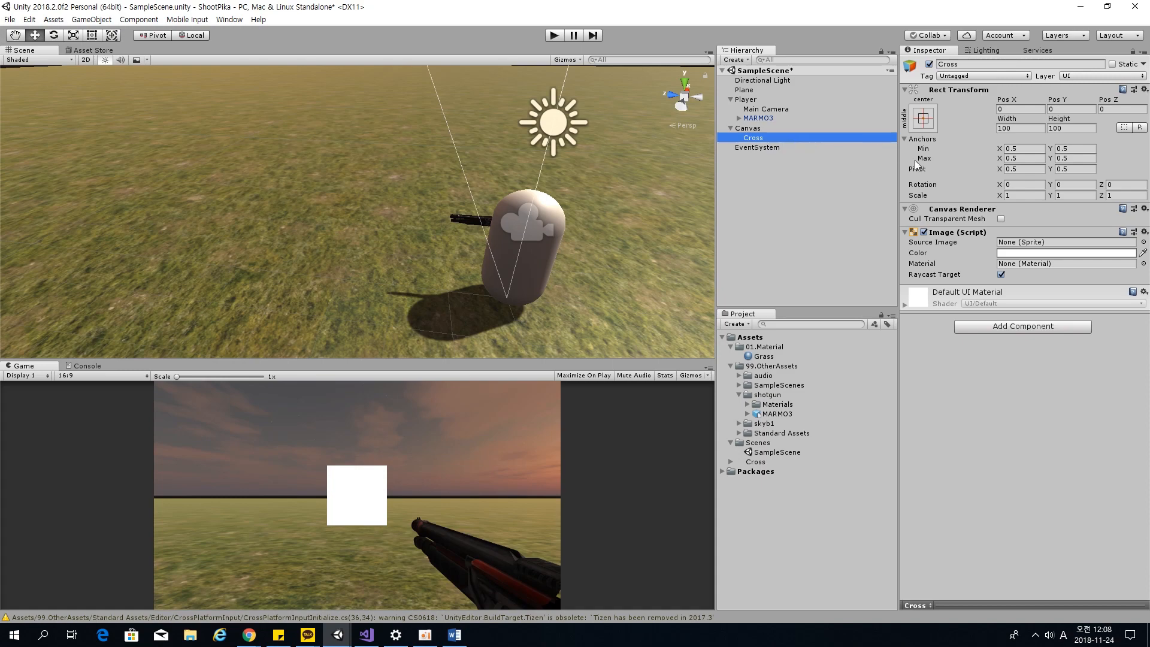
left_click(791, 226)
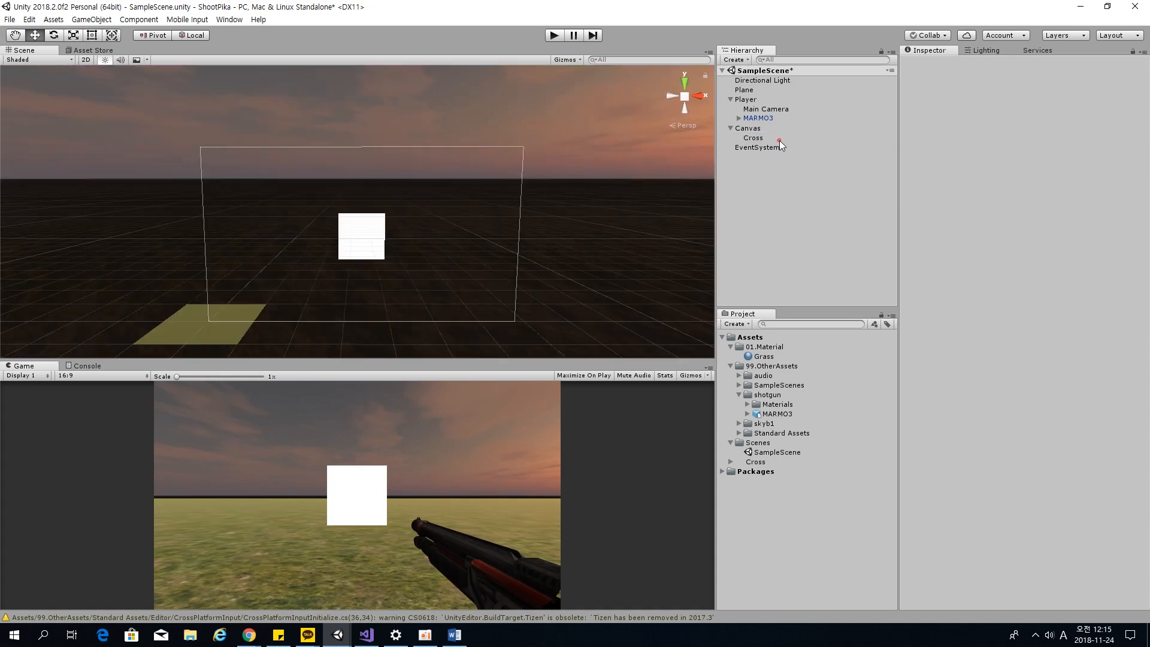
Compare the Cross image's centred placement in the Game view at 5:4 and 16:9 aspect ratios.
left_click(779, 140)
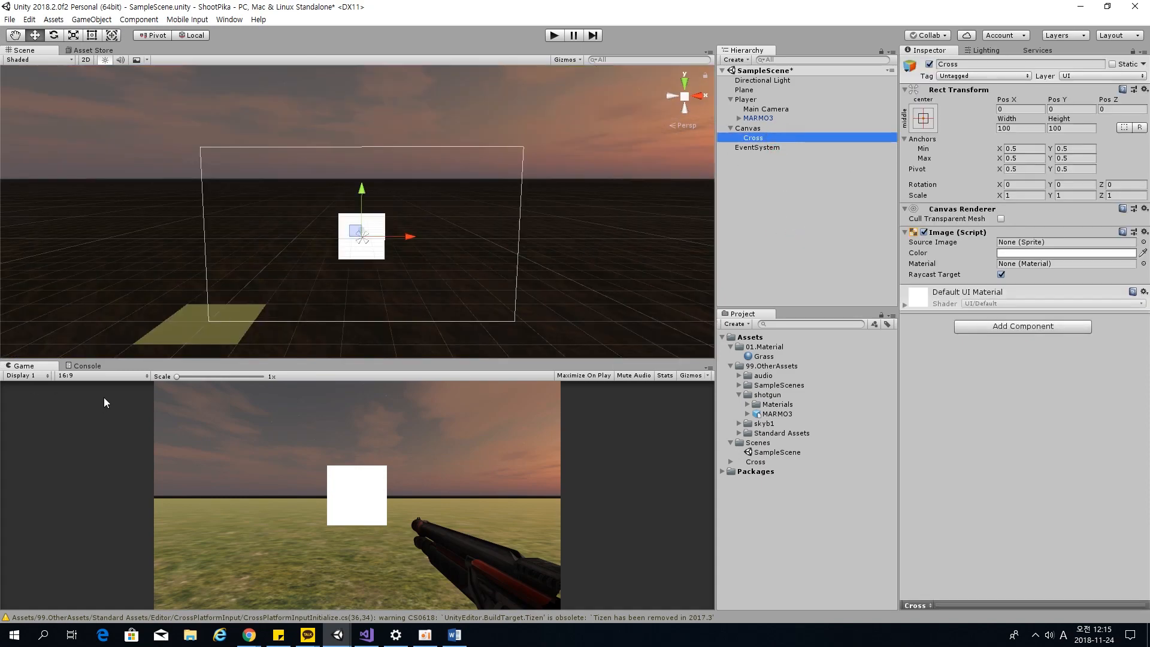
left_click(120, 379)
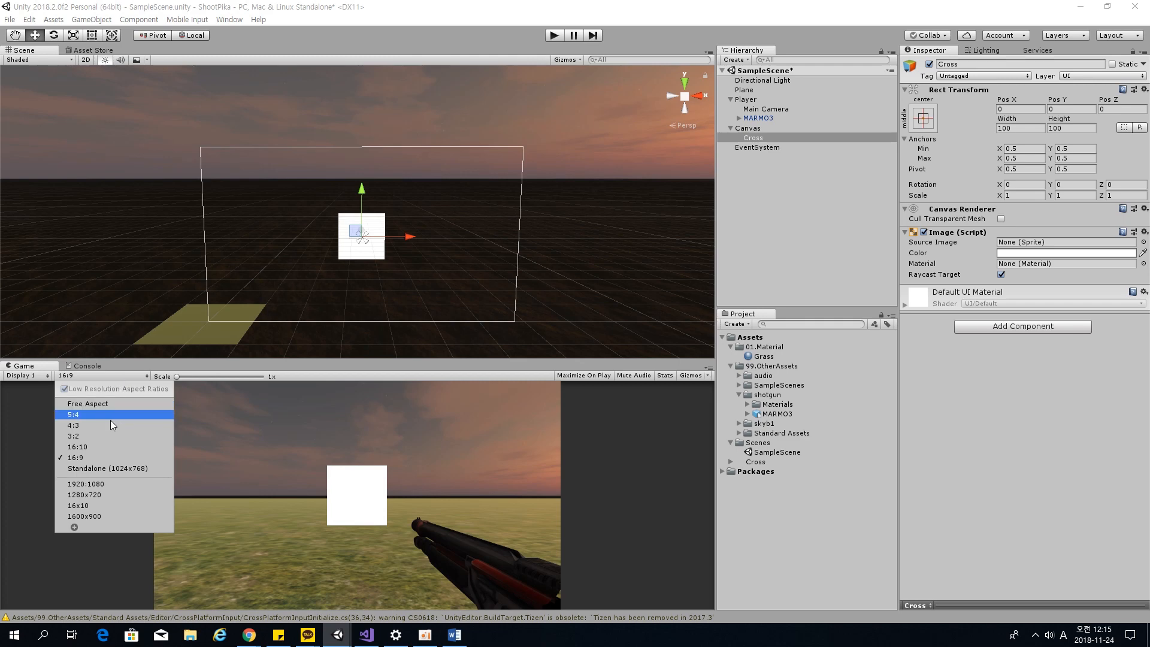
left_click(110, 417)
left_click(118, 377)
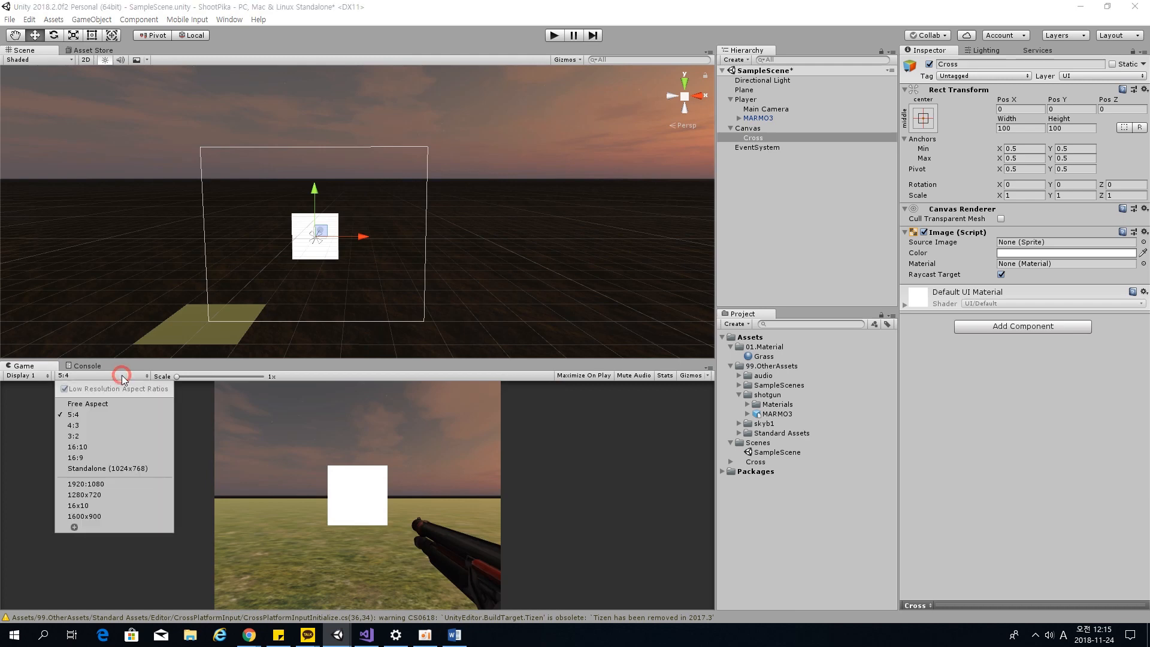
left_click(128, 453)
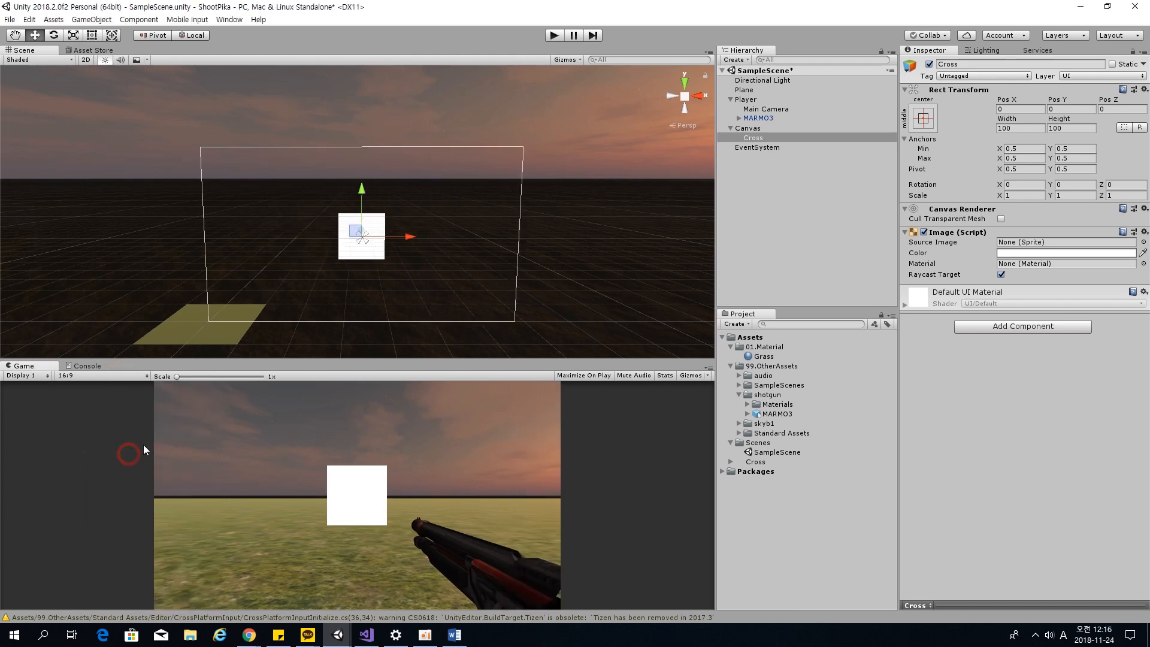
Apply the top-right anchor preset to the Cross image, also setting its pivot and position.
left_click(922, 119)
key("shift+alt")
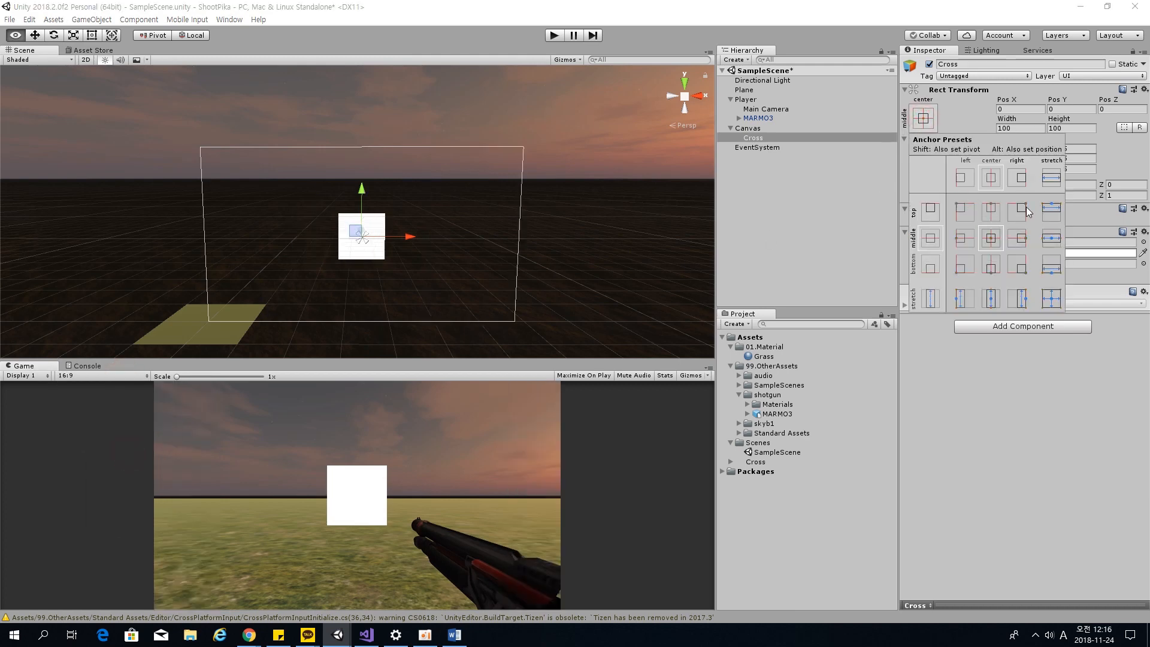
key("shift+alt")
key("shift+alt")
left_click(1014, 212, "alt+shift")
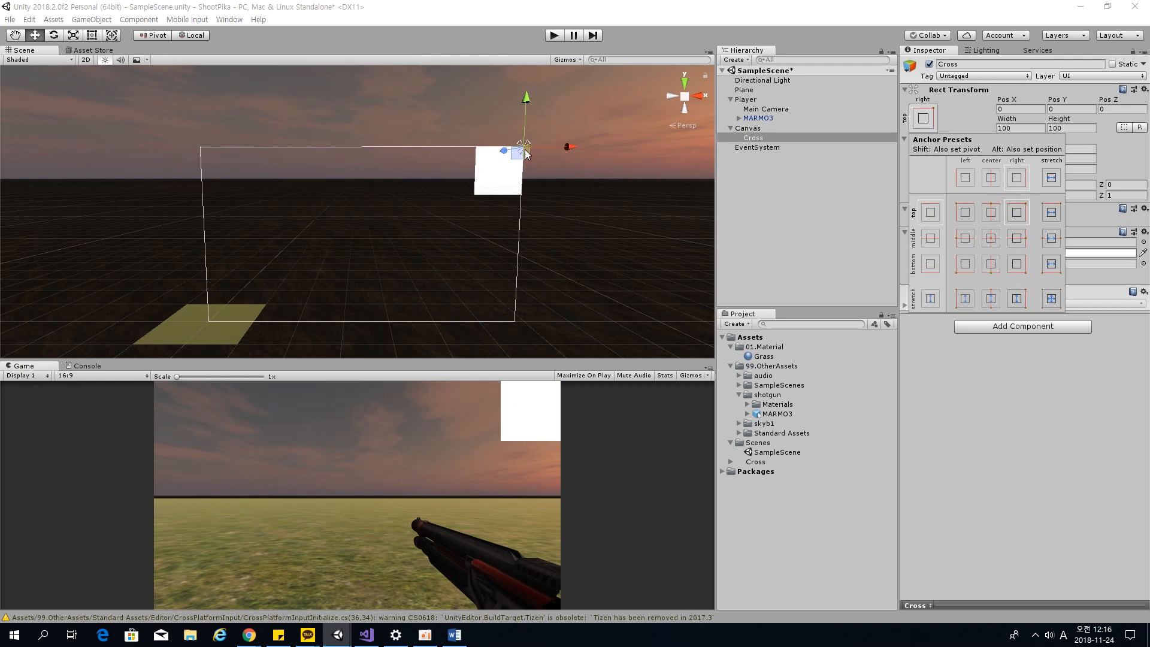
Try rotating the Cross image about its top-right pivot with the Rotate tool.
key("e")
left_click(496, 182)
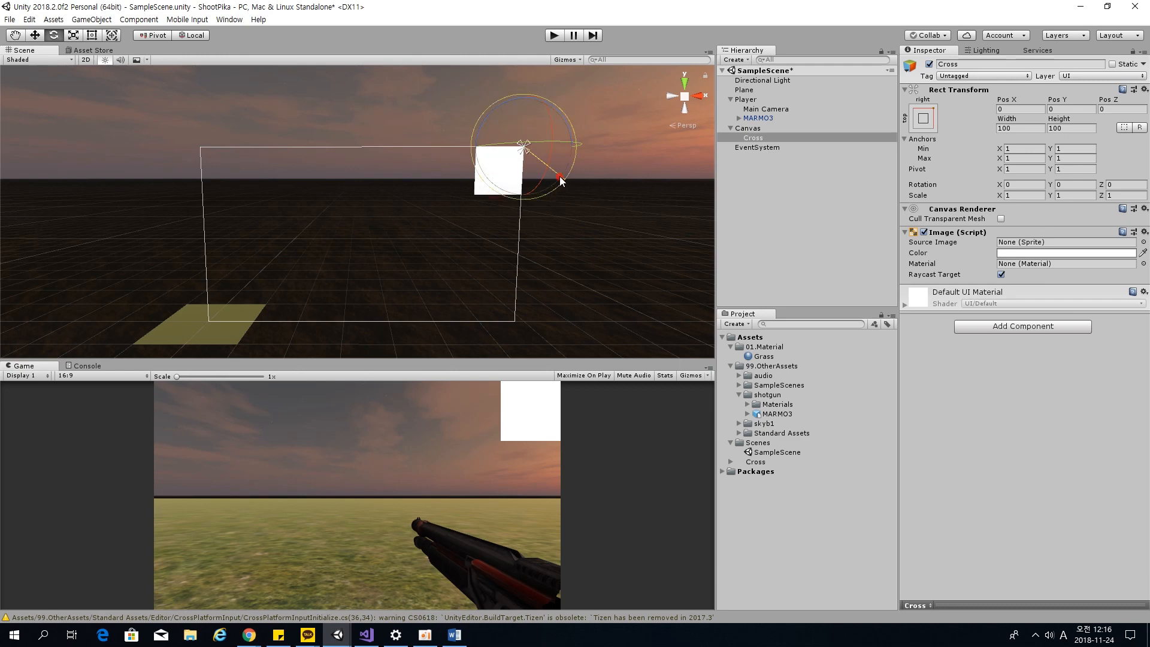
left_click_drag(560, 179, 607, 208)
key("w")
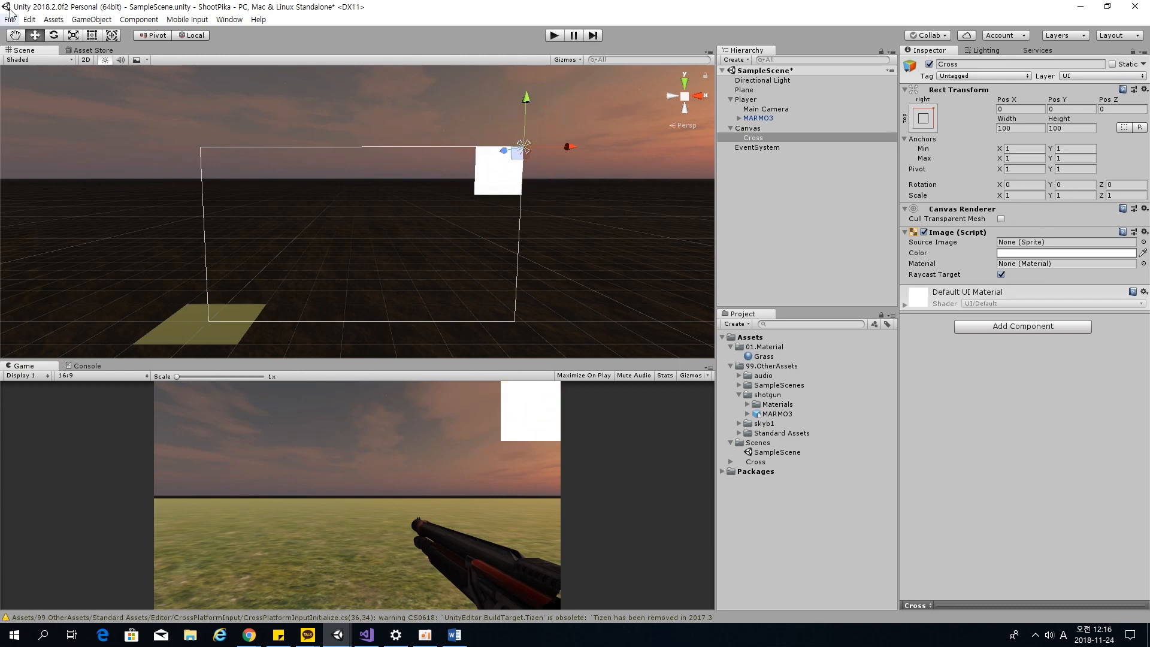
Check the Cross image's top-right anchoring in the Game view at 3:2 and 5:4 aspect ratios.
left_click(90, 376)
left_click(106, 436)
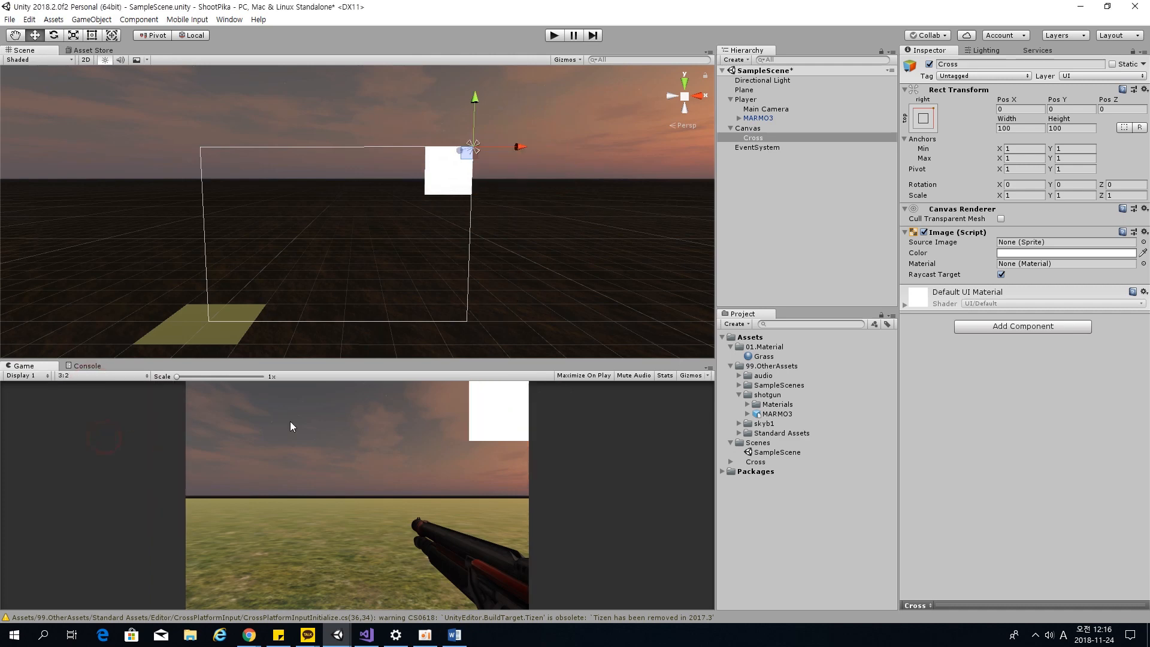
left_click(89, 376)
left_click(86, 415)
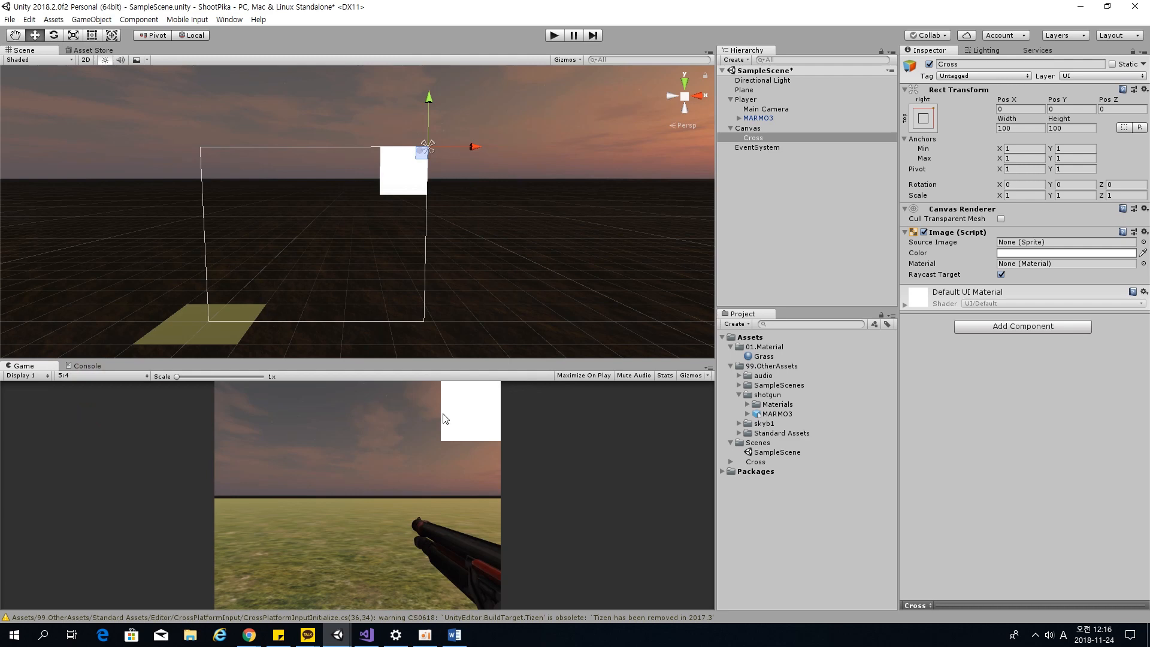
Offset the Cross image to about X -64, Y -65 from its anchor and compare its placement at 16:9, 16:10 and 4:3.
left_click_drag(472, 155, 441, 154)
left_click_drag(397, 99, 397, 131)
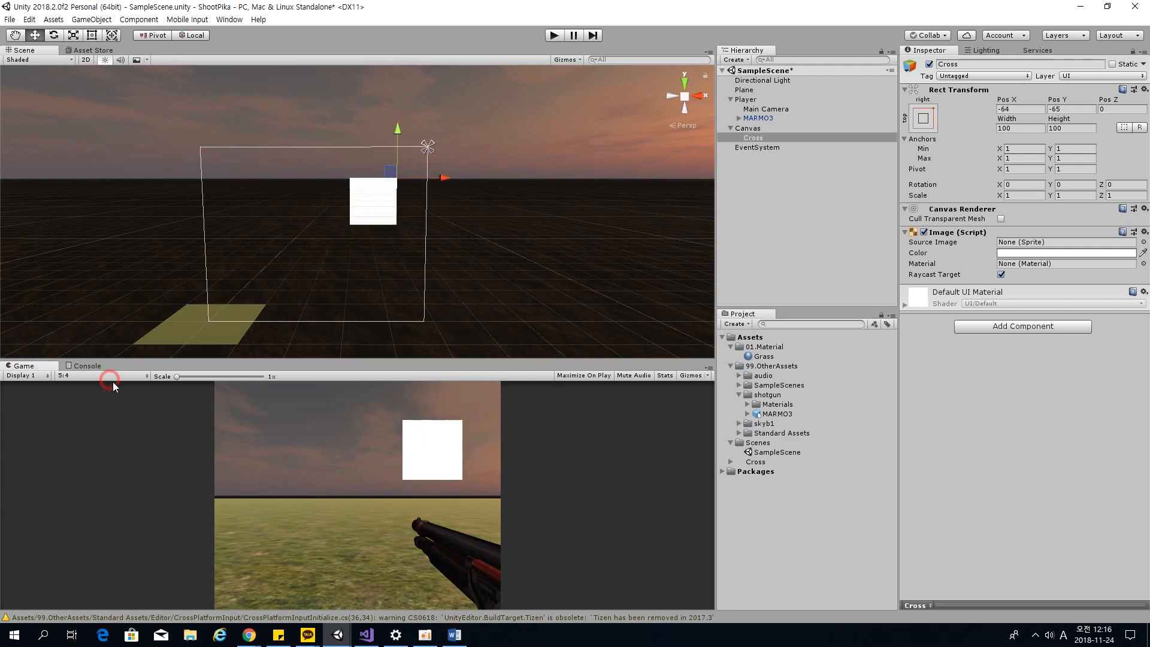
left_click(111, 376)
left_click(130, 460)
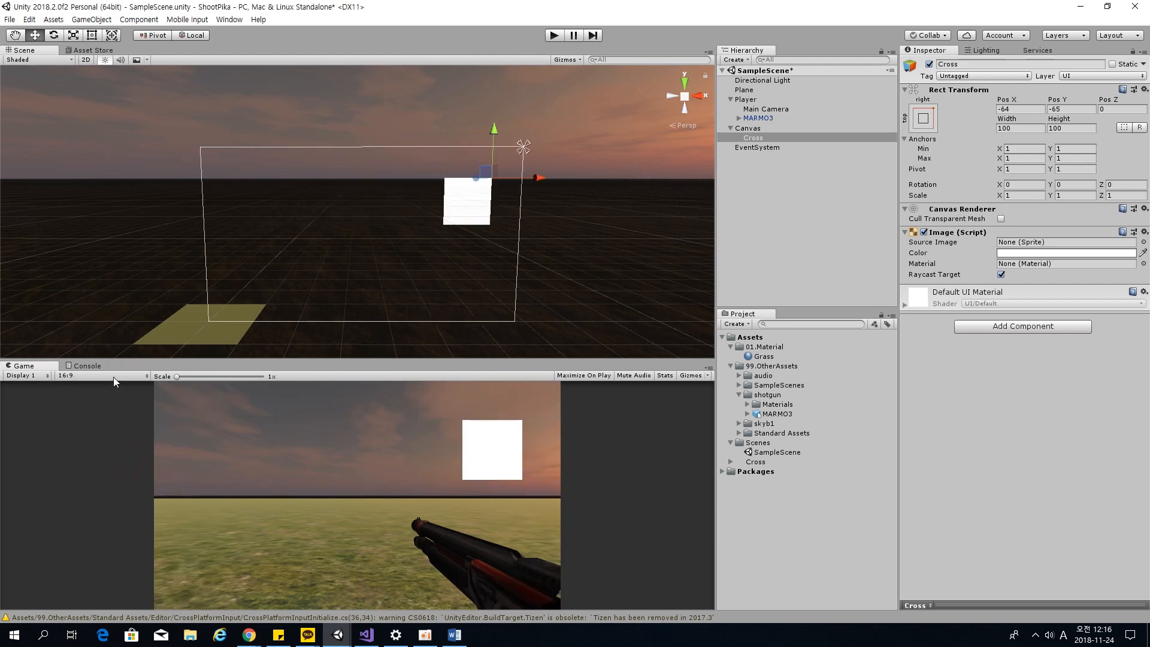
left_click(113, 376)
left_click(123, 468)
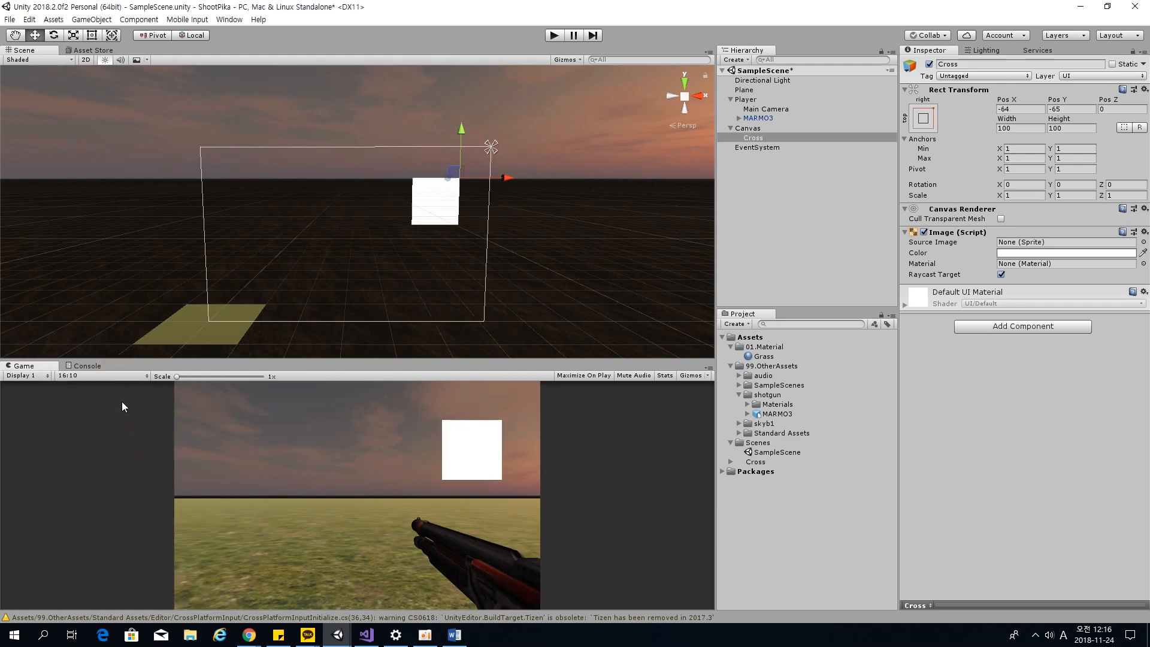
left_click(132, 376)
left_click(131, 425)
left_click(130, 375)
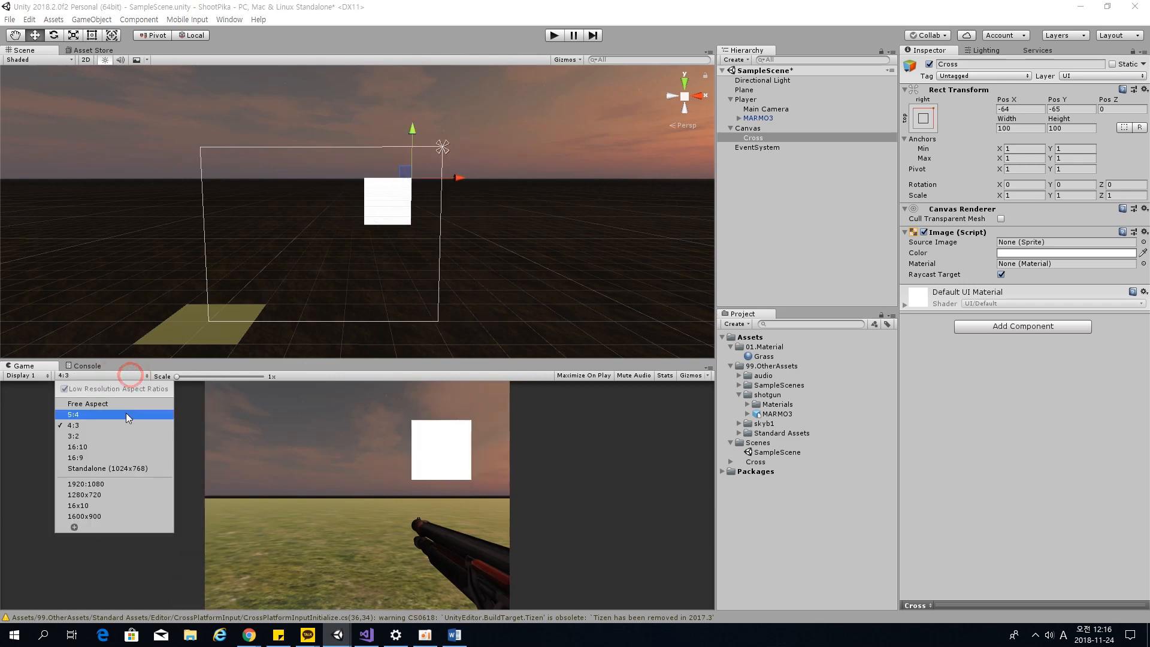
Set the Game view to 16:9 and move the Cross image's anchors to its corners, min about 0.76, 0.57 and max about 0.91, 0.84.
left_click(115, 457)
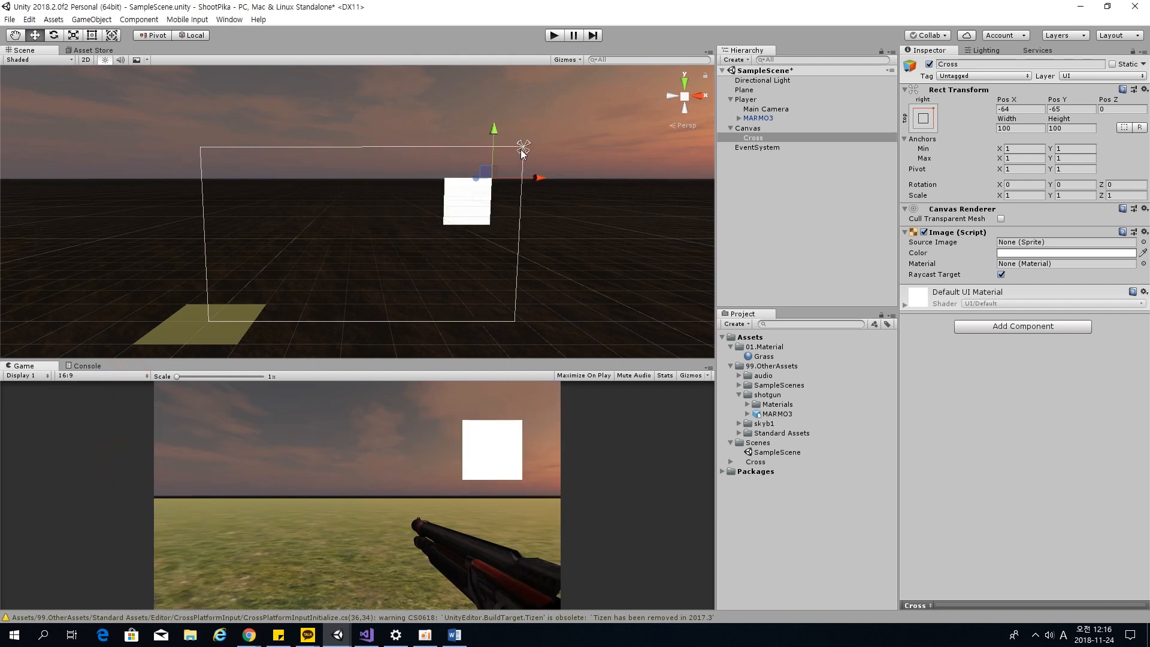
left_click_drag(521, 153, 442, 231)
left_click_drag(527, 142, 493, 174)
left_click(493, 182)
Preview how the corner-anchored Cross image scales at 3:2, 5:4 and 4:3, and return the Game view to 16:9.
left_click(109, 378)
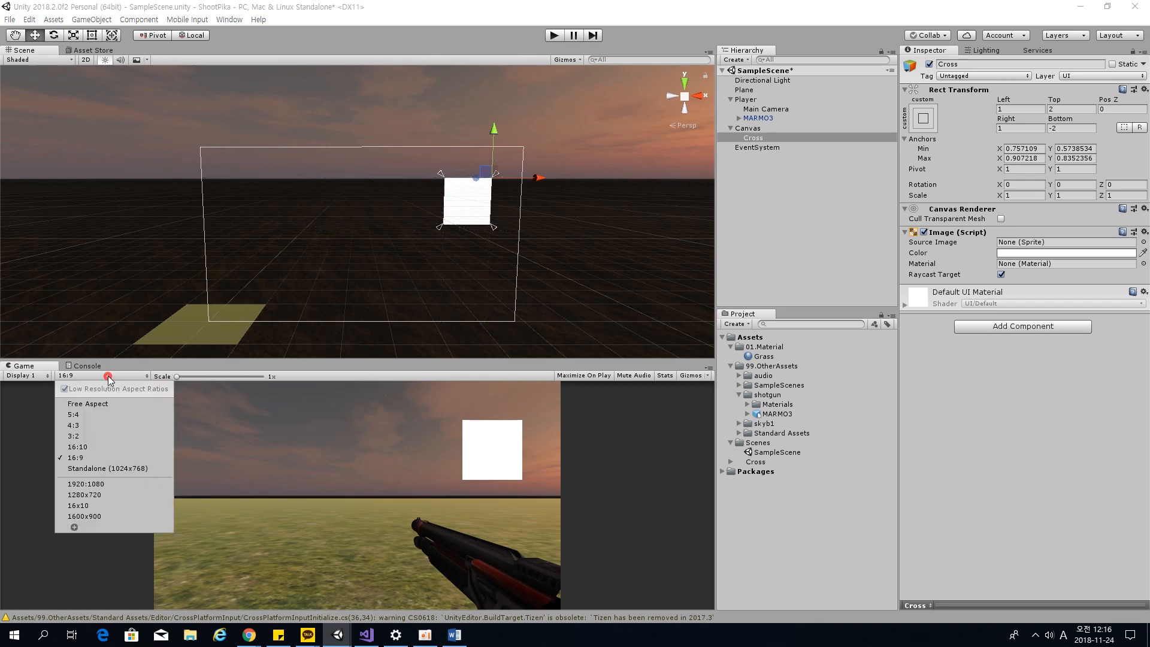
left_click(132, 437)
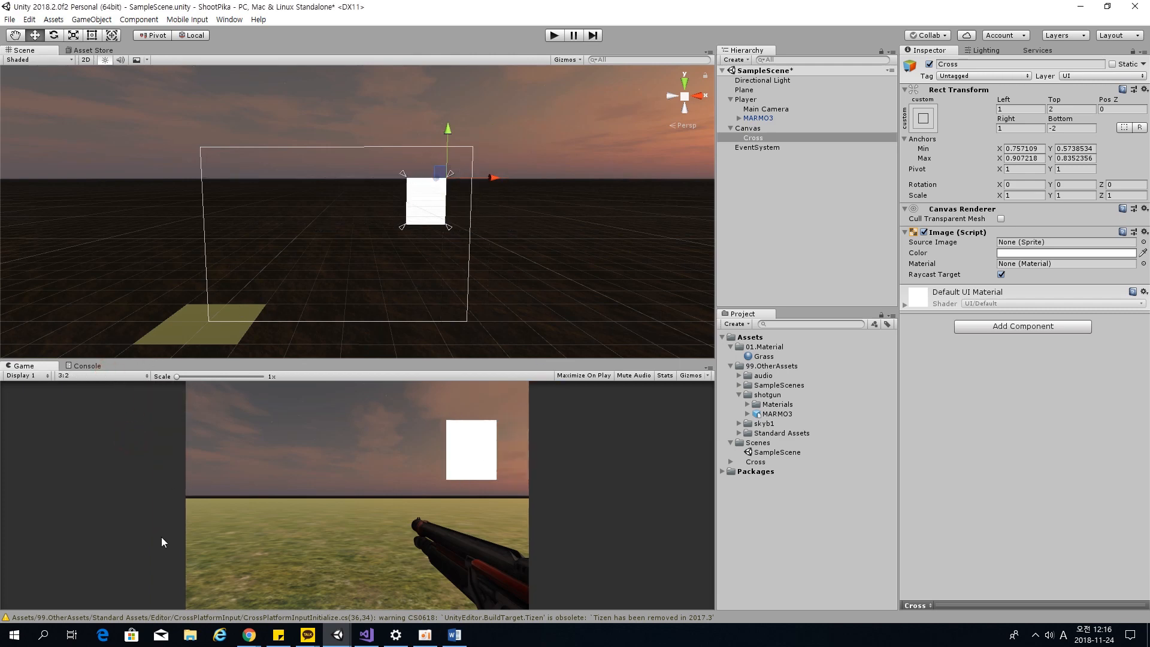
left_click(109, 375)
left_click(100, 416)
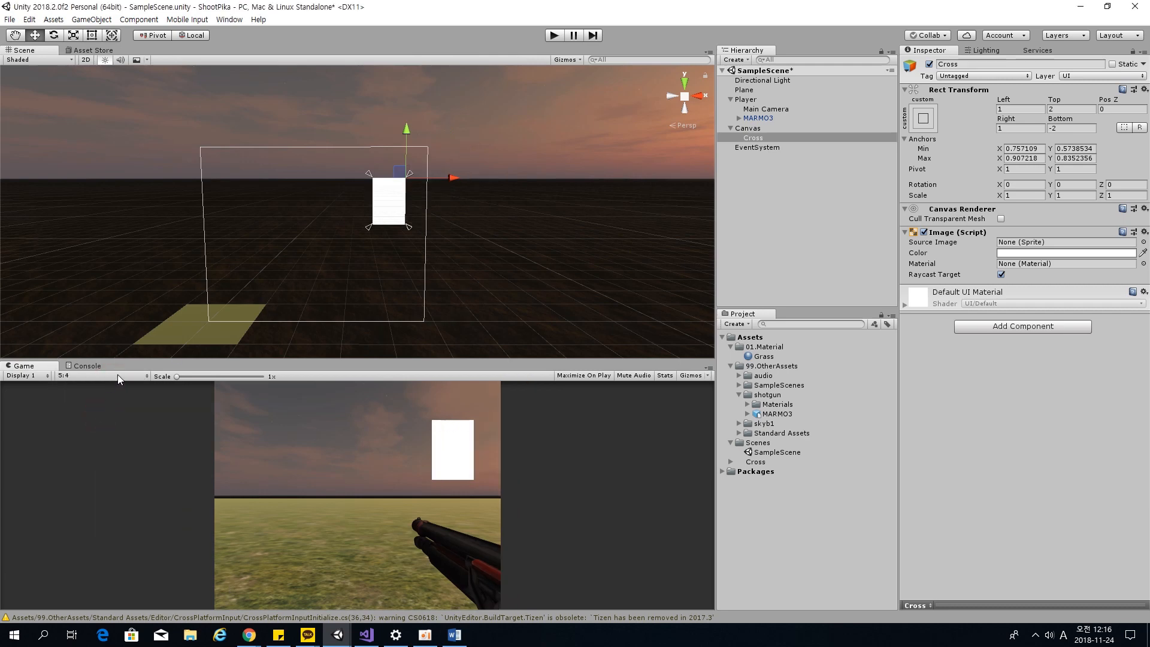
left_click(117, 377)
left_click(126, 422)
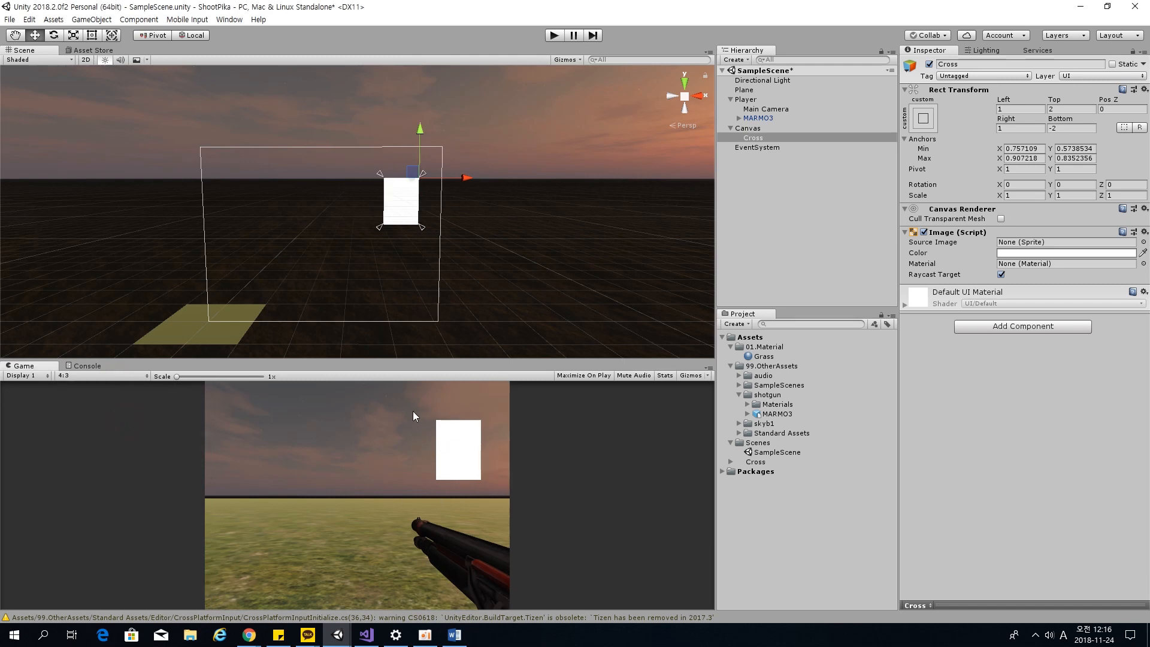
left_click(101, 375)
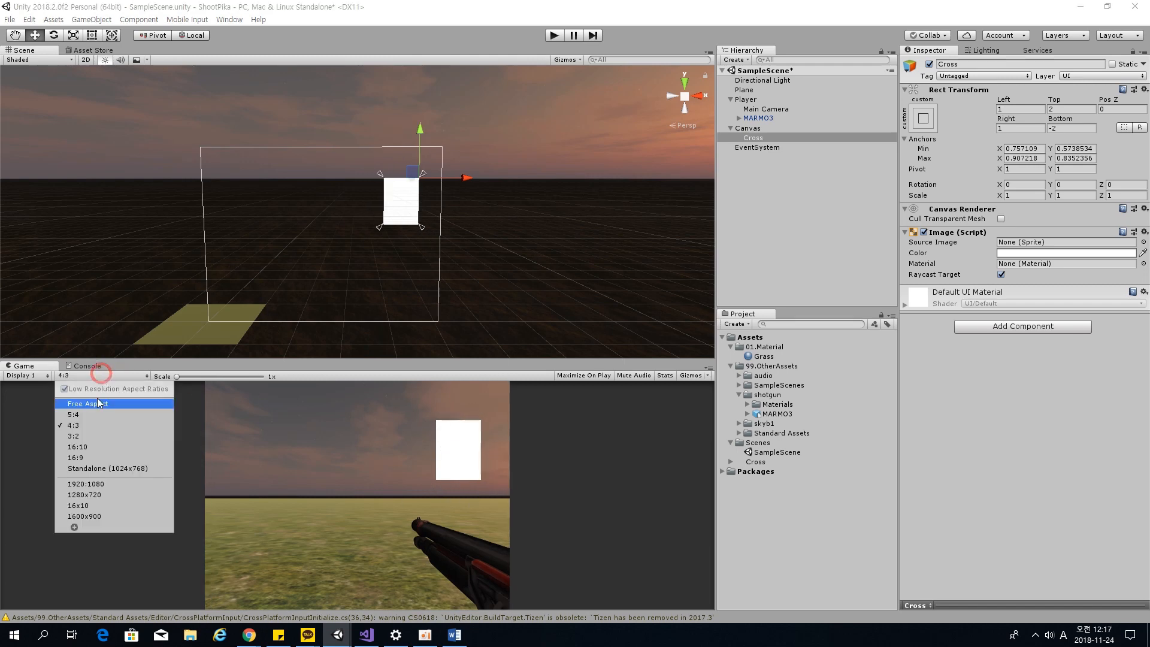
left_click(96, 453)
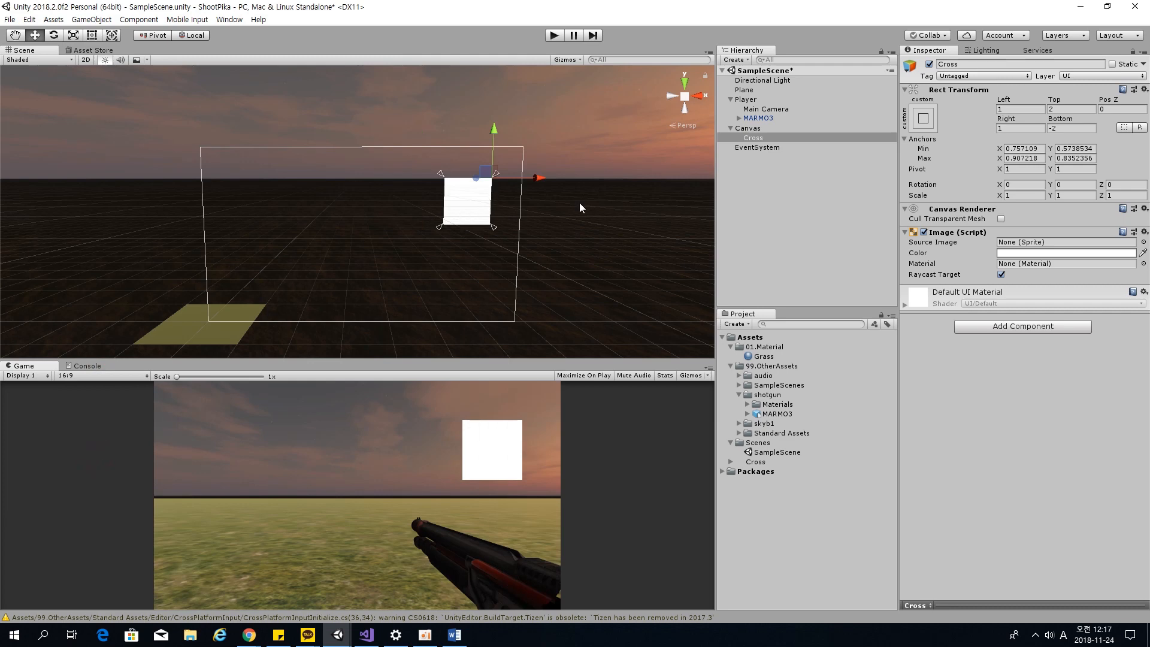
Snap the Cross image's anchor, pivot and position to the canvas's top right corner and move it to about X -101, Y -104.
left_click(923, 118)
left_click(1021, 207, "alt+shift")
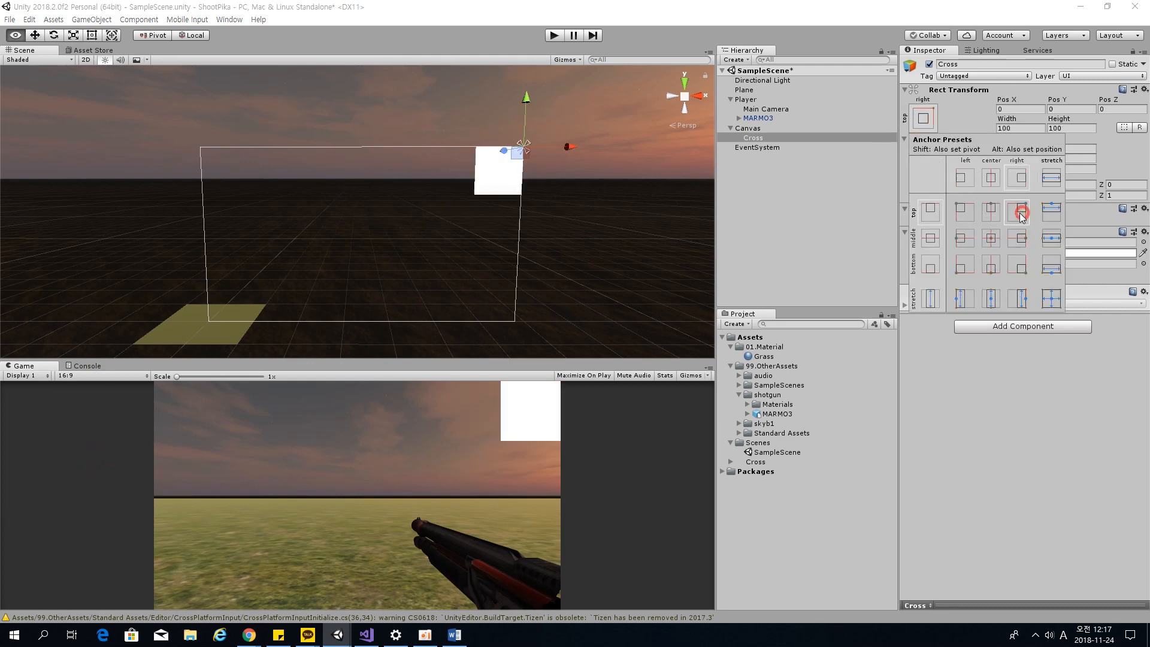
left_click(509, 150)
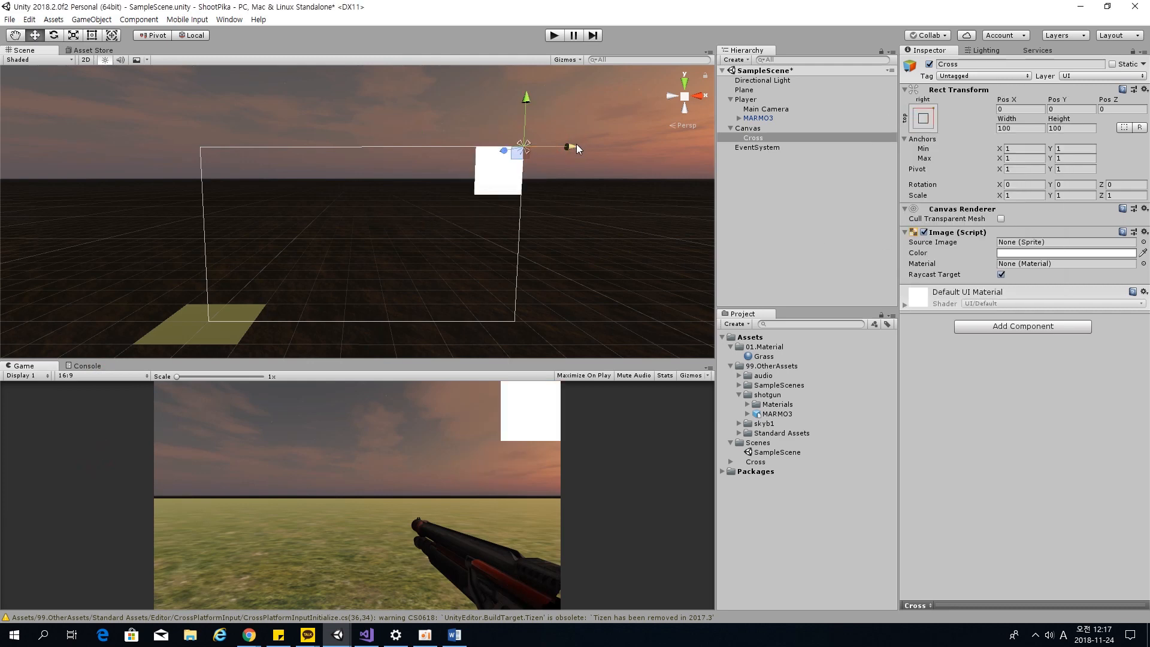
left_click_drag(573, 146, 525, 145)
left_click_drag(479, 101, 489, 150)
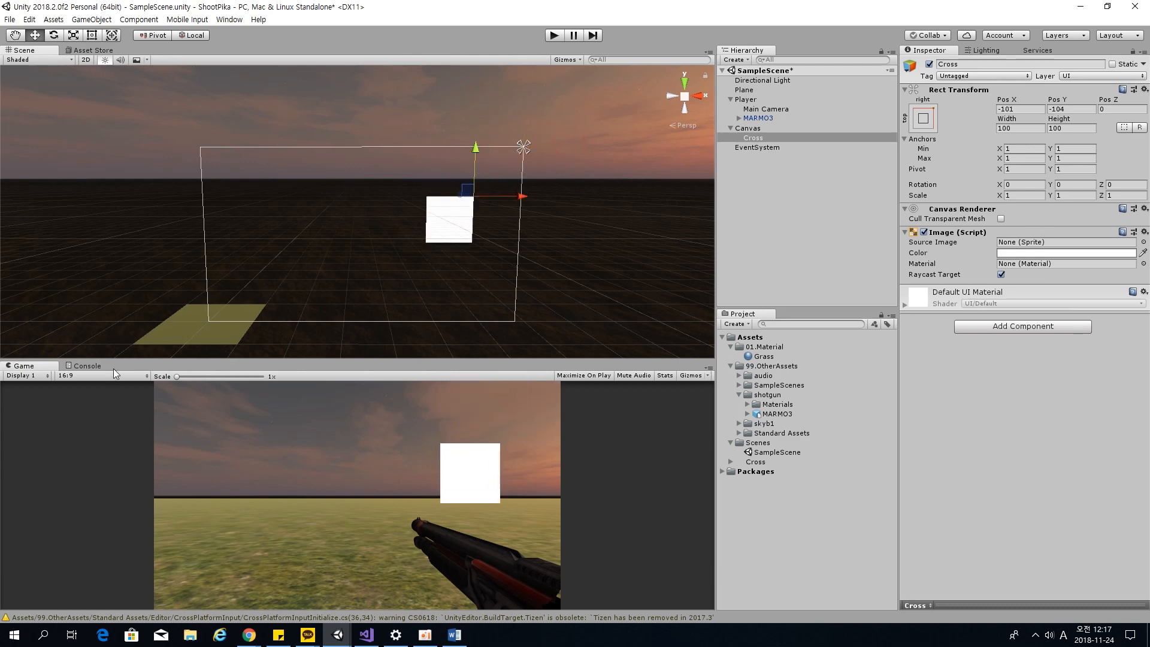
Preview the top-right-anchored Cross image at 4:3, 5:4 and 16:10, and return the Game view to 16:9.
left_click(113, 375)
left_click(117, 423)
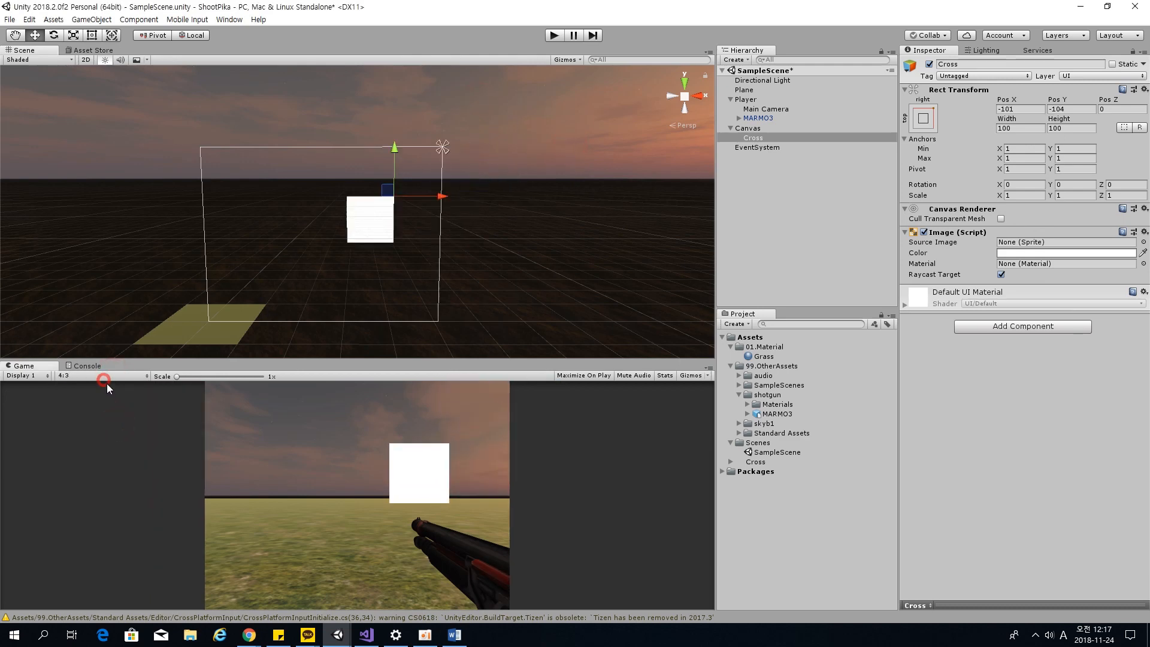
left_click(129, 378)
left_click(128, 414)
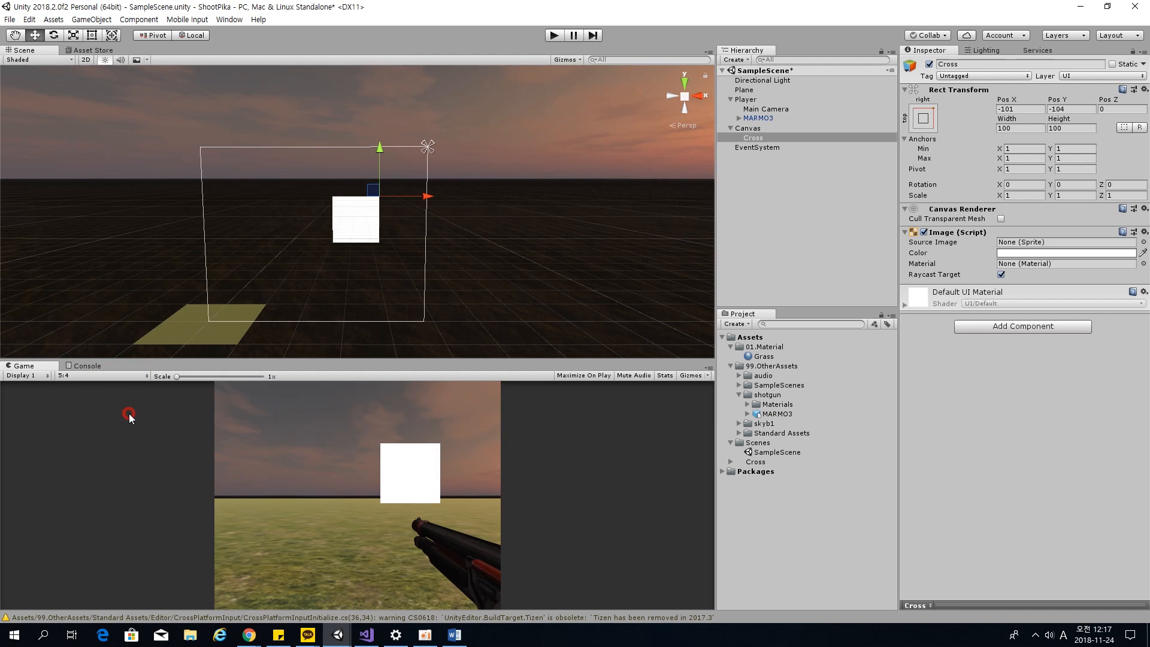
left_click(124, 378)
left_click(122, 446)
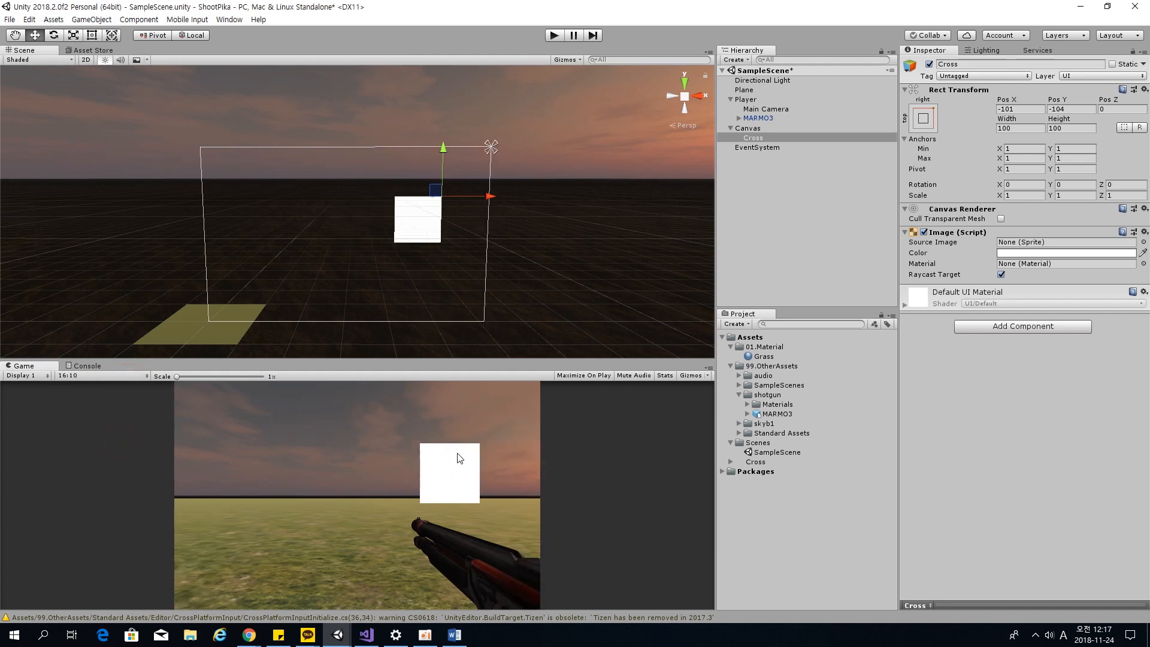
left_click(141, 376)
left_click(110, 458)
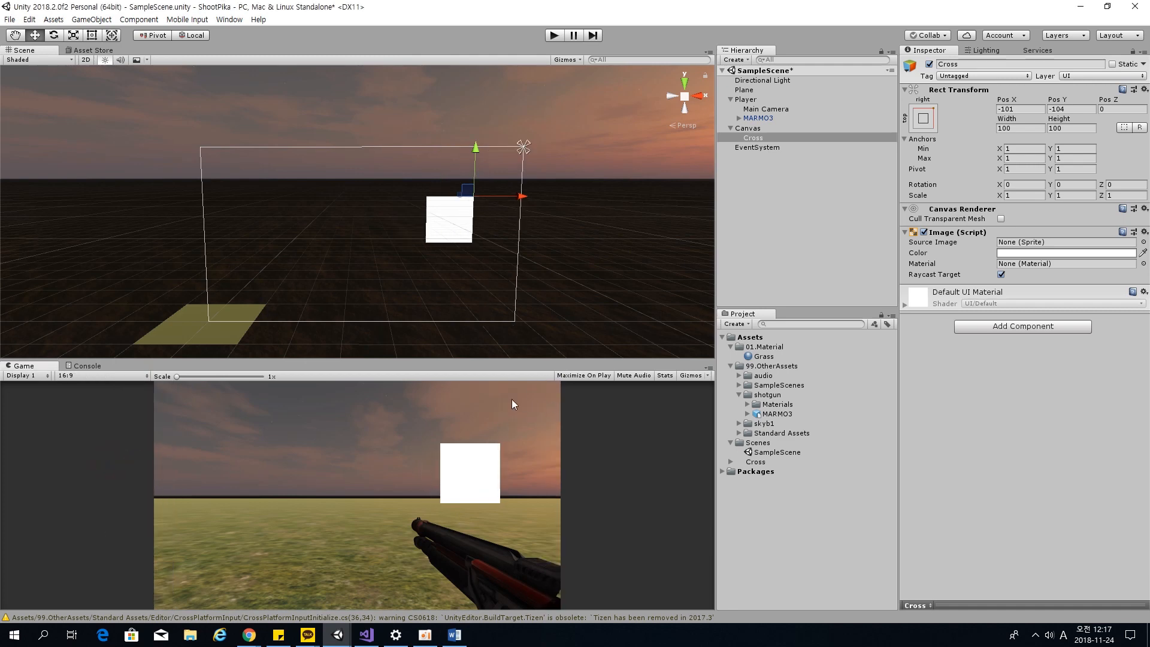
Compare the Cross image's placement at 5:4 once more and switch the Game view back to 16:9.
left_click(102, 367)
left_click(46, 367)
left_click(121, 377)
left_click(110, 414)
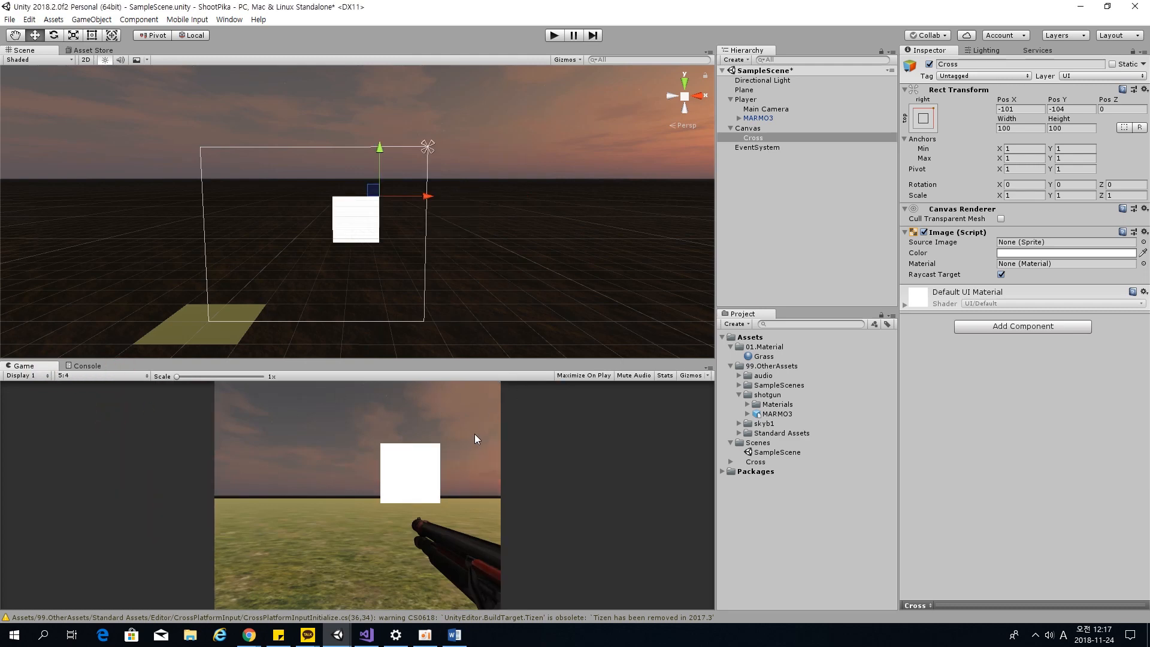
left_click(113, 376)
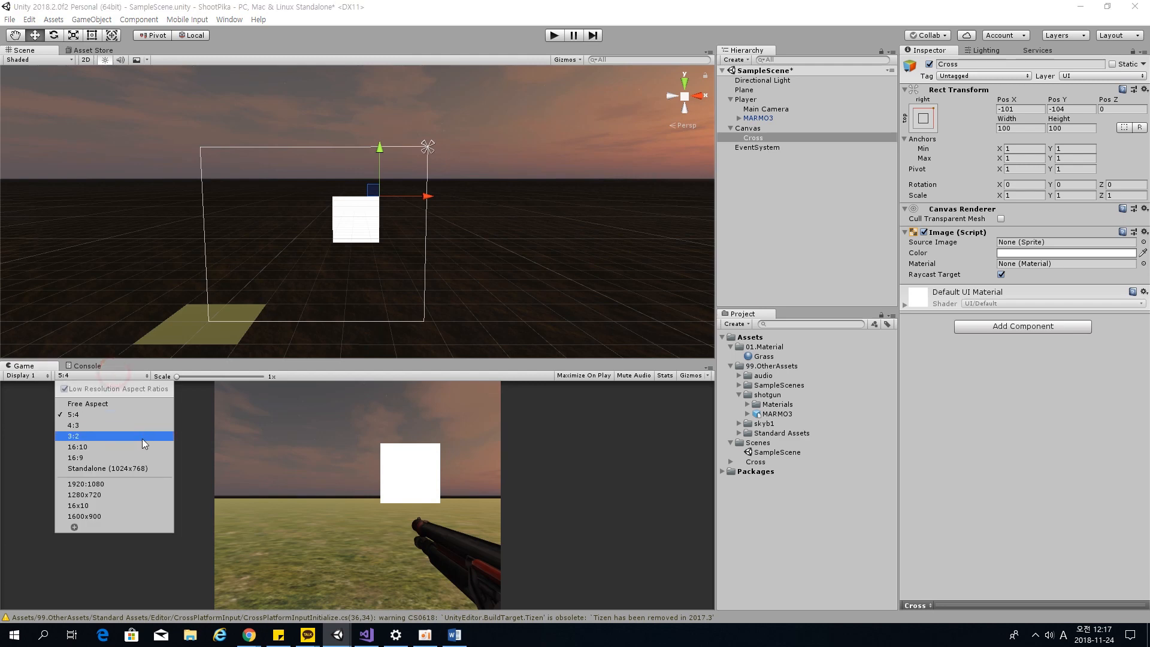
left_click(137, 459)
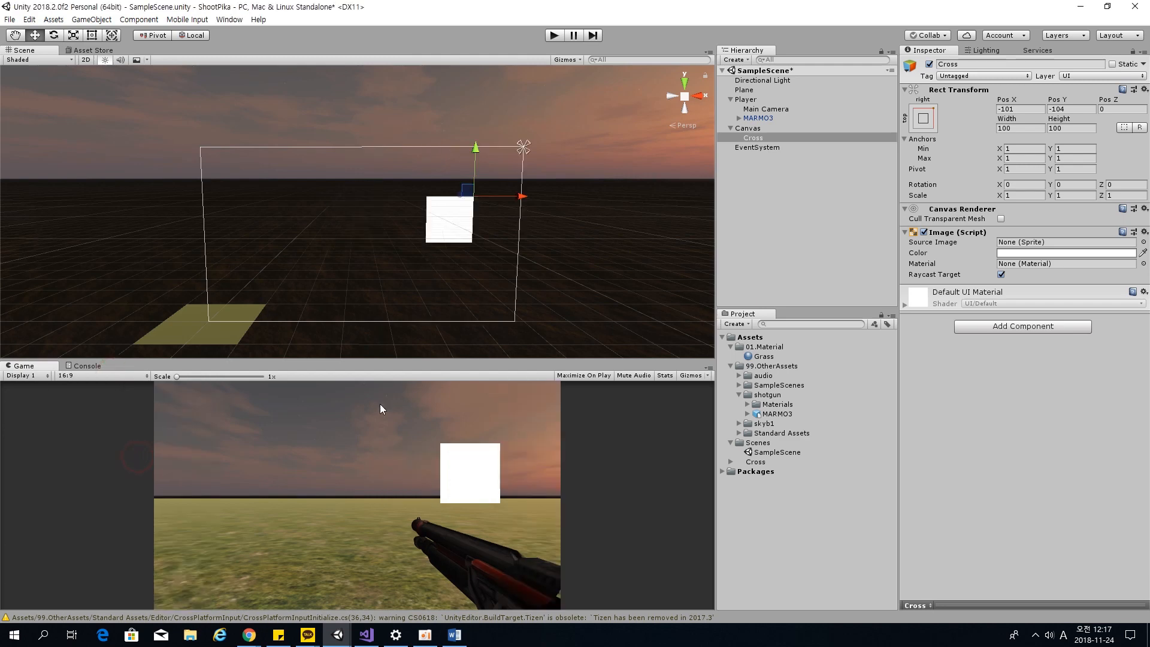
Set the Cross image's anchor, pivot and position to middle center and assign the Cross sprite as its source image.
left_click(929, 123)
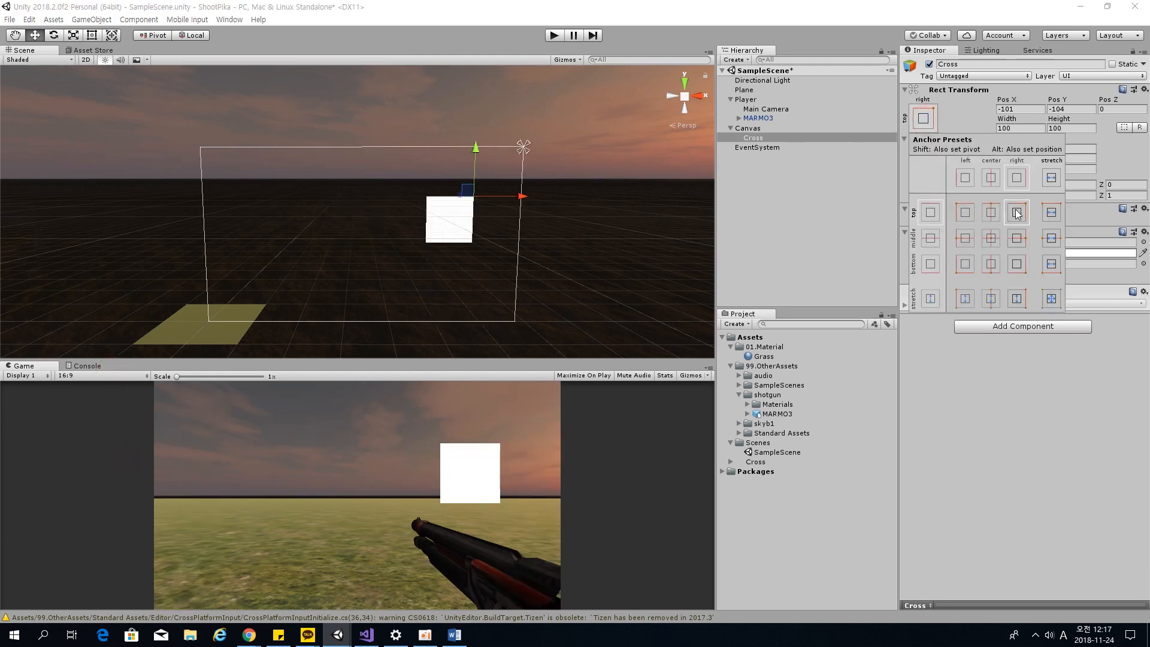
key("shift+alt")
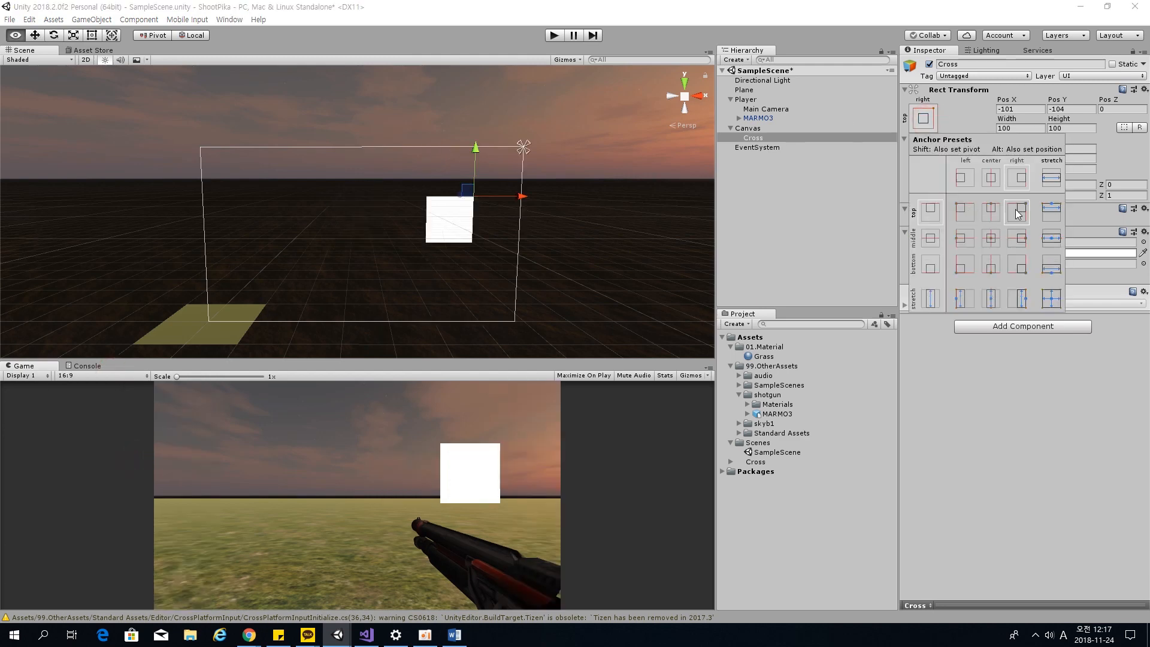
left_click(992, 239, "alt+shift")
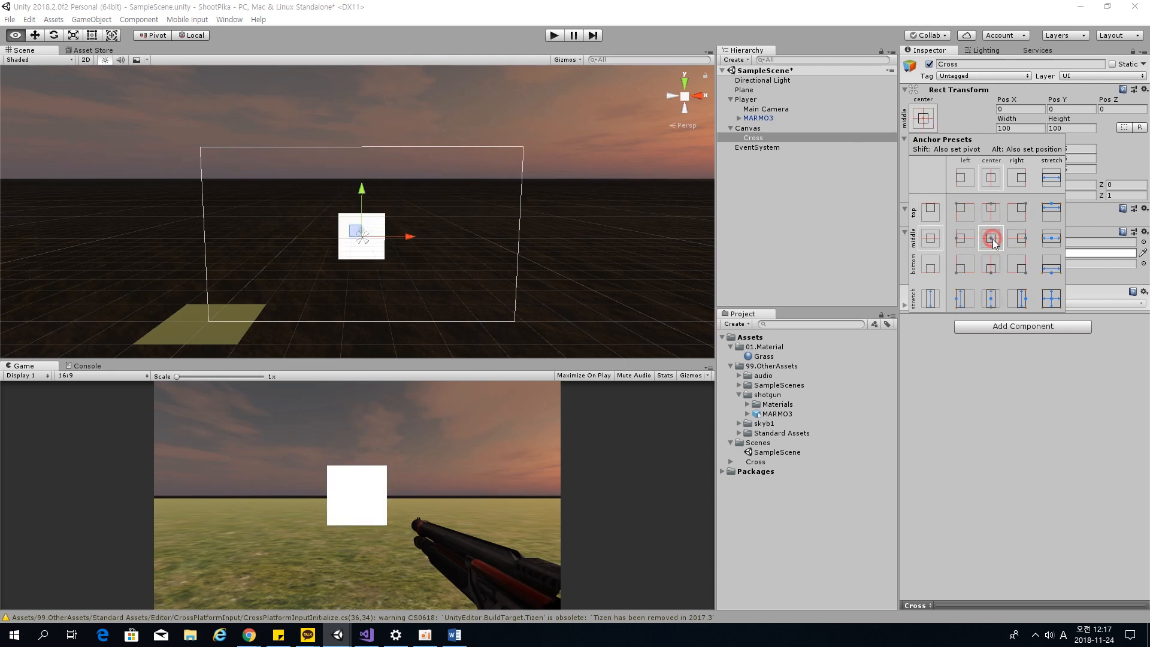
left_click(783, 239)
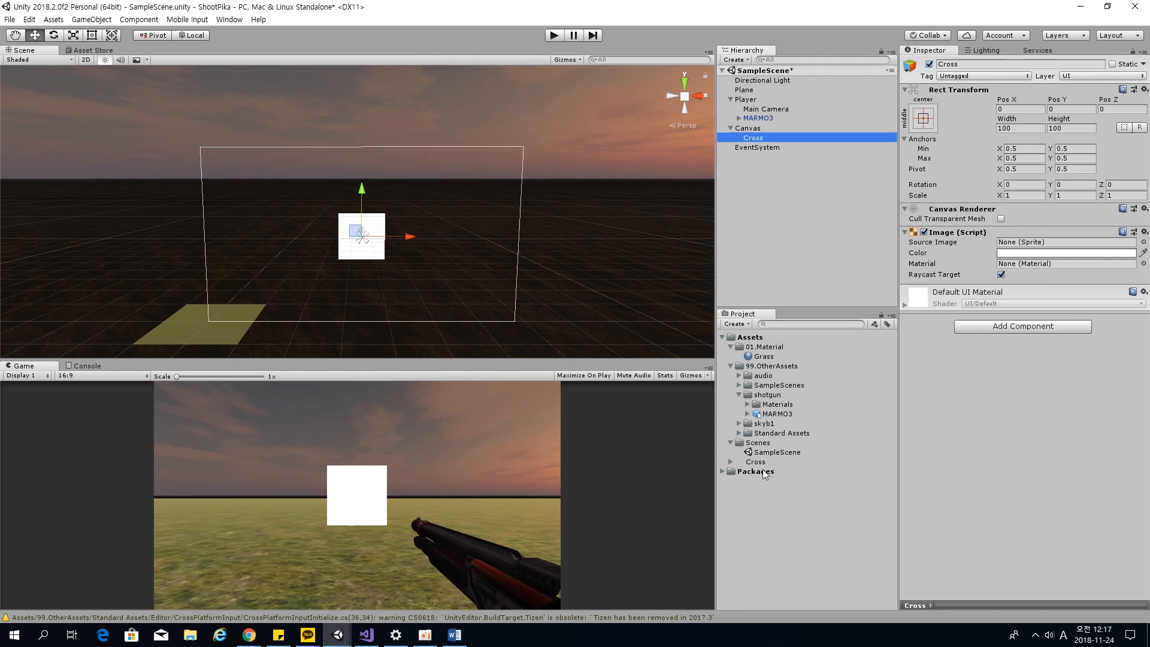
left_click_drag(755, 463, 1054, 242)
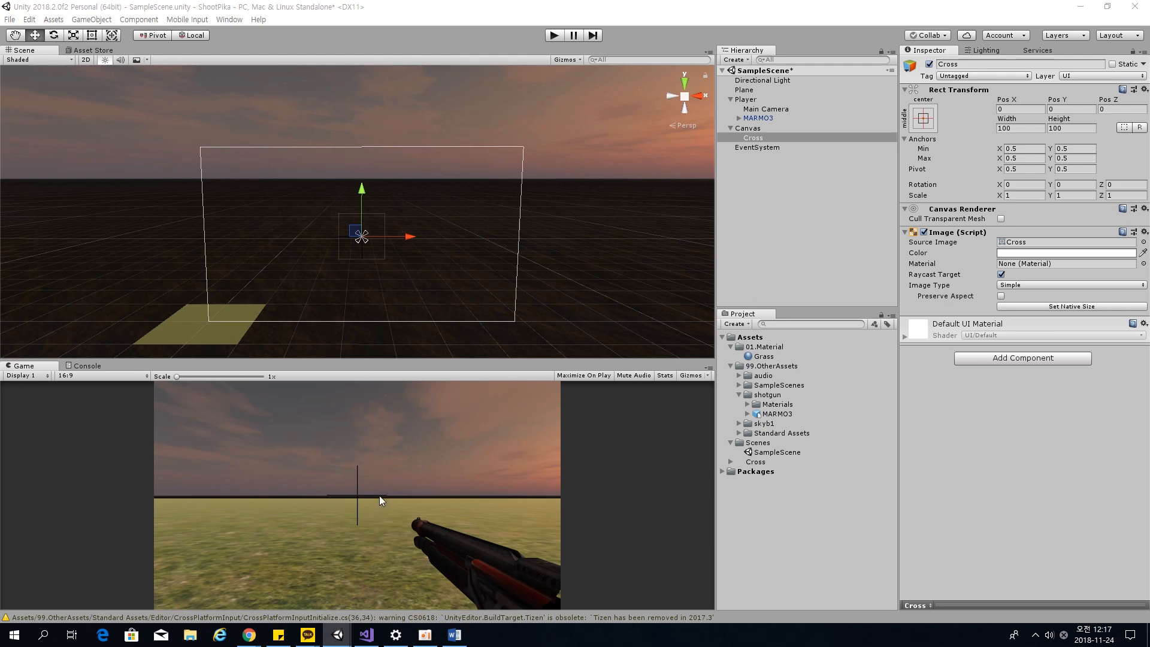
Set the Cross image's width to 196 and height to 204.
left_click(1005, 127)
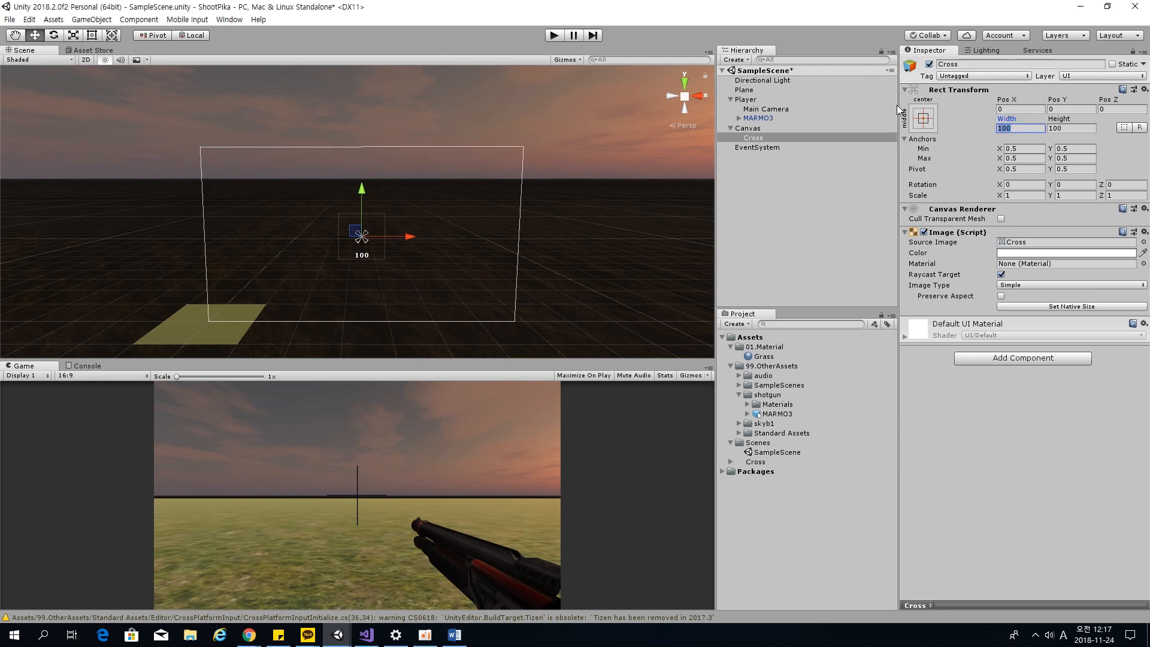
type("196")
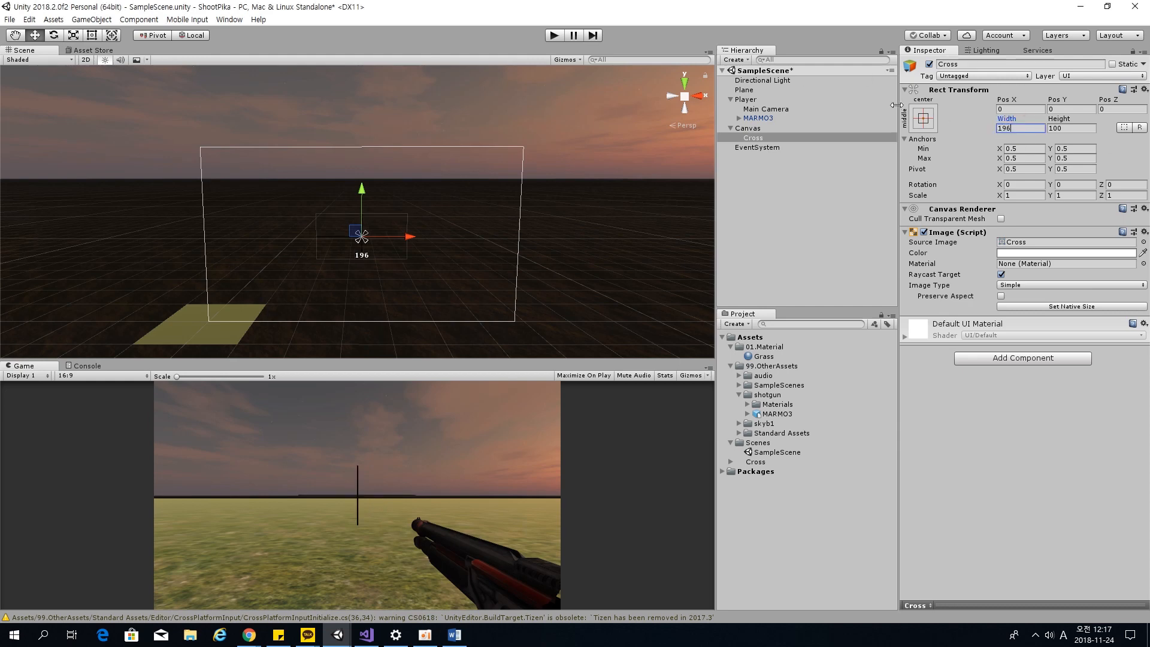
key("Tab")
type("204")
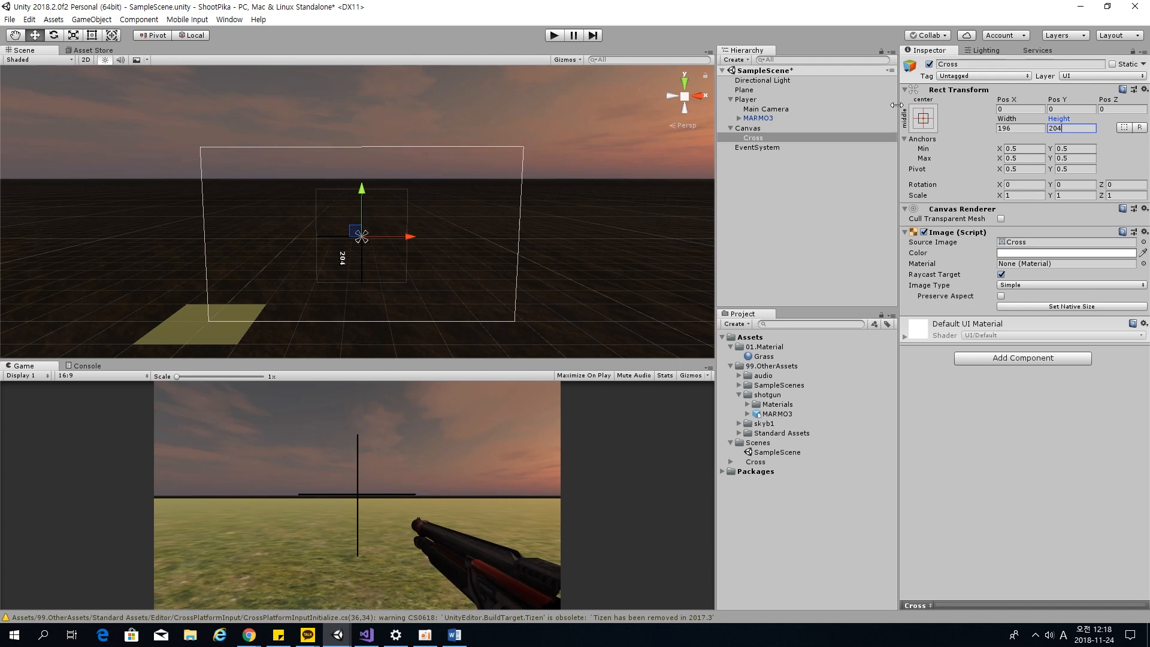
left_click(424, 354)
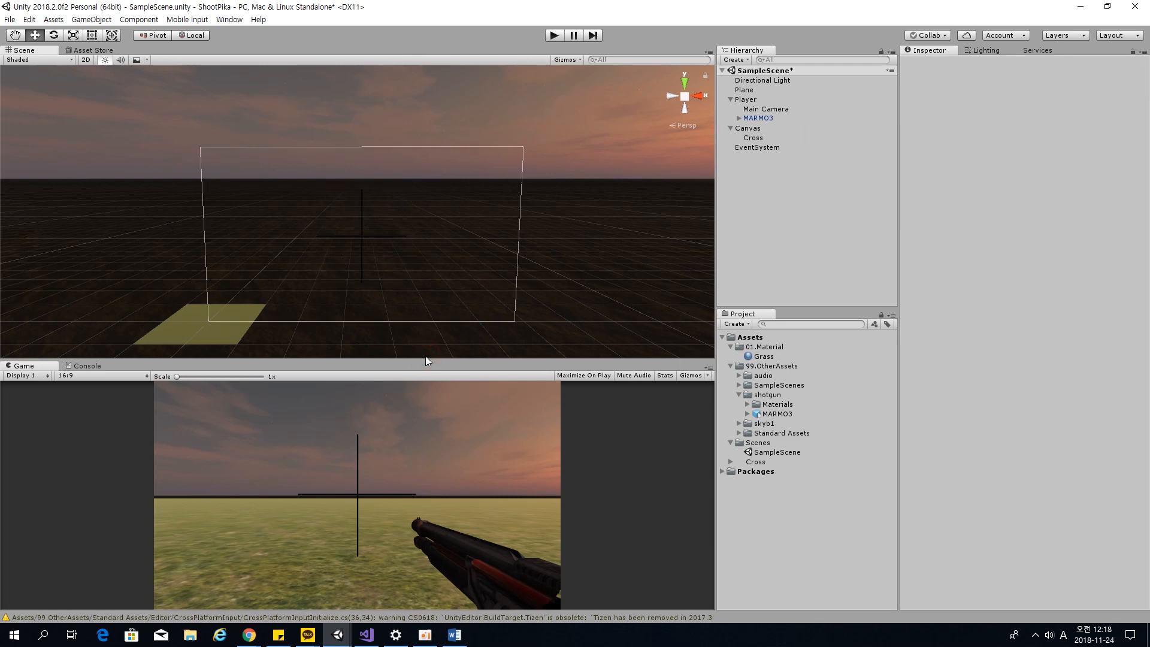
Enlarge the Game view and set the Cross image's width and height to 100 each.
left_click_drag(426, 359, 456, 310)
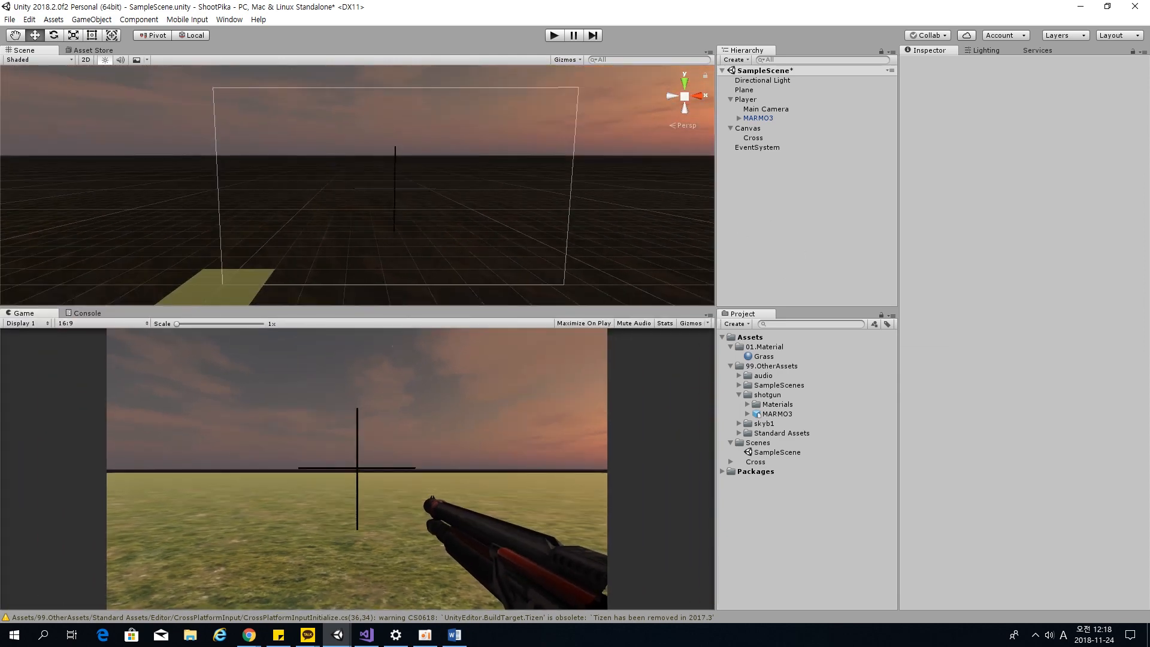
left_click(753, 137)
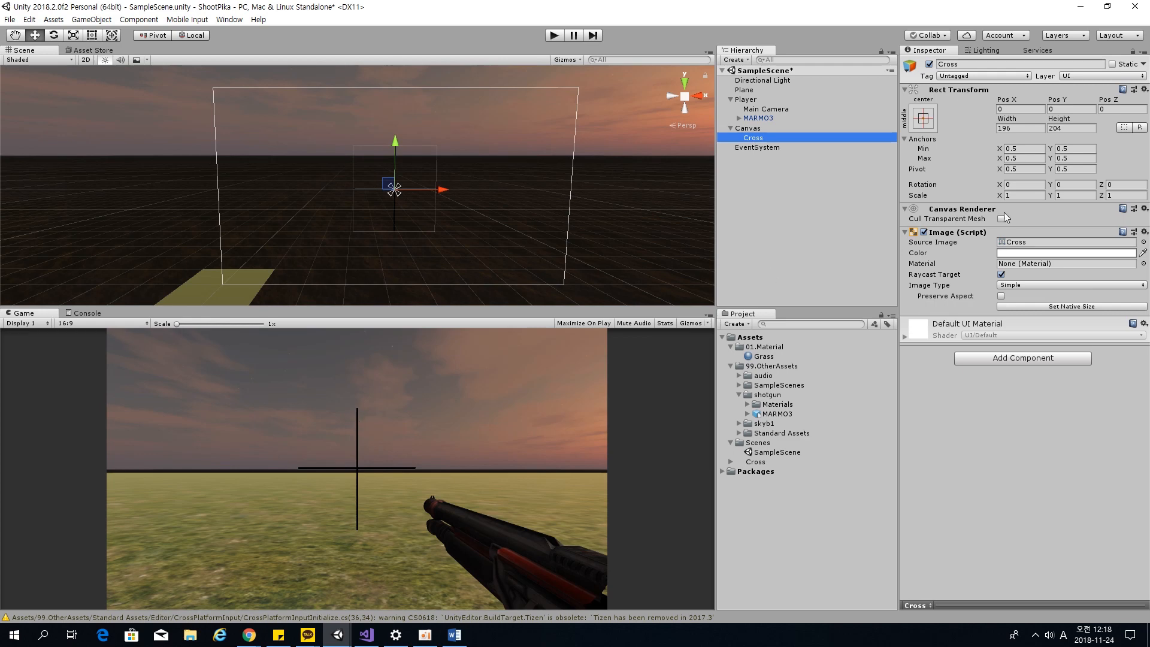
left_click(1021, 127)
type("100")
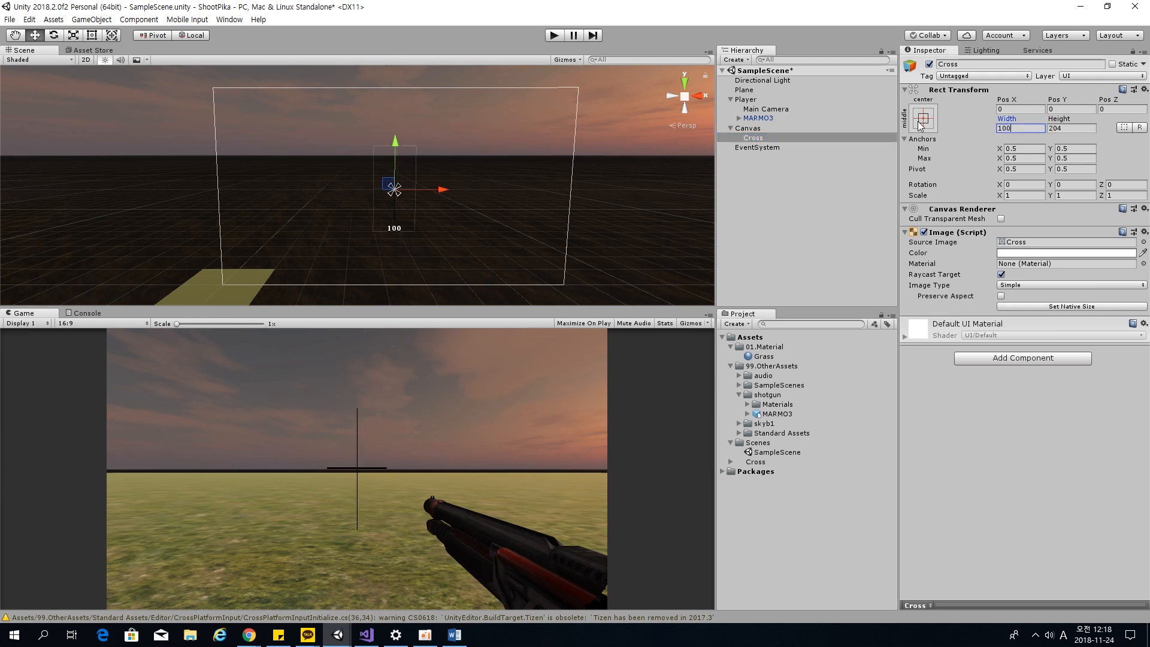
key("Tab")
type("100")
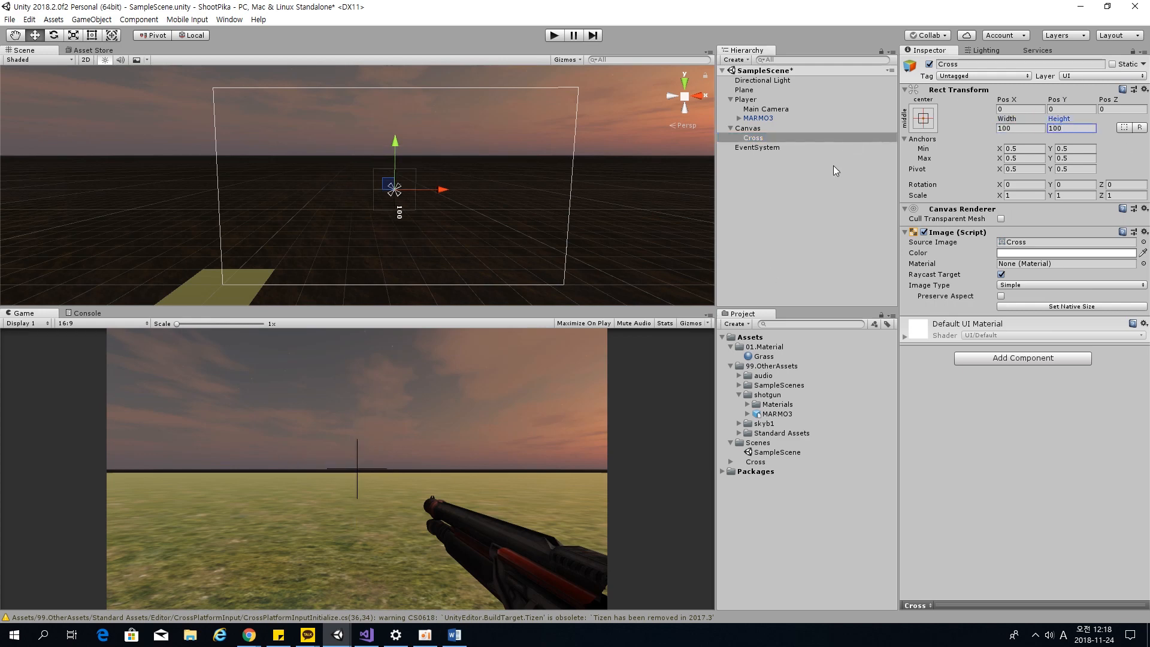
left_click(791, 204)
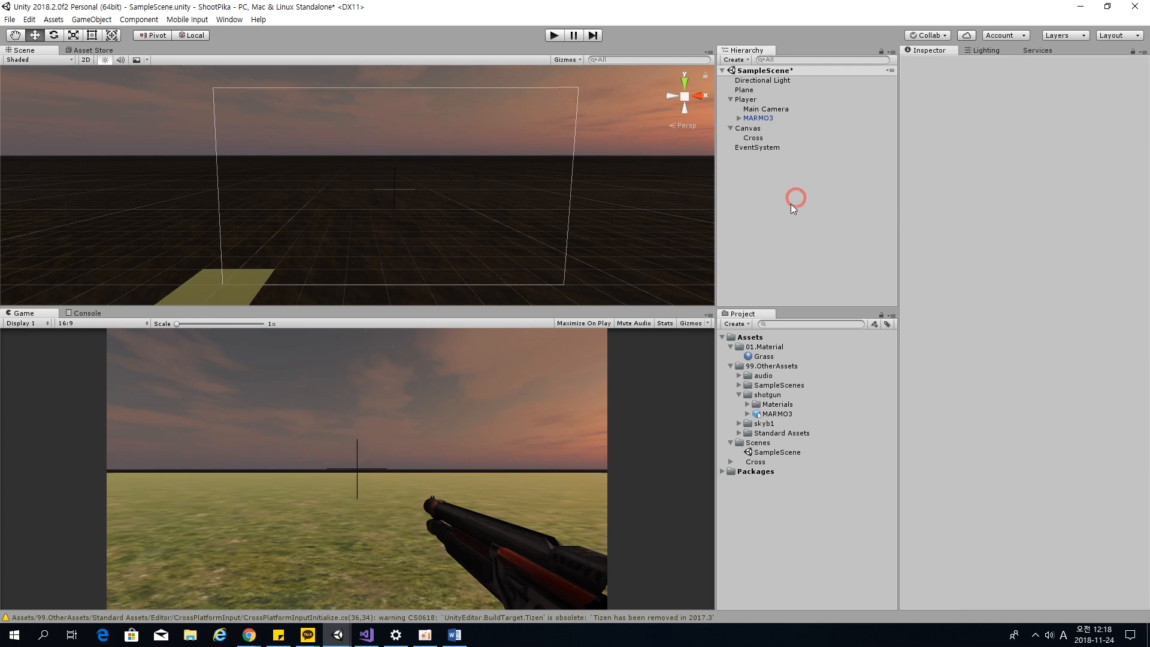
left_click(756, 138)
left_click(770, 180)
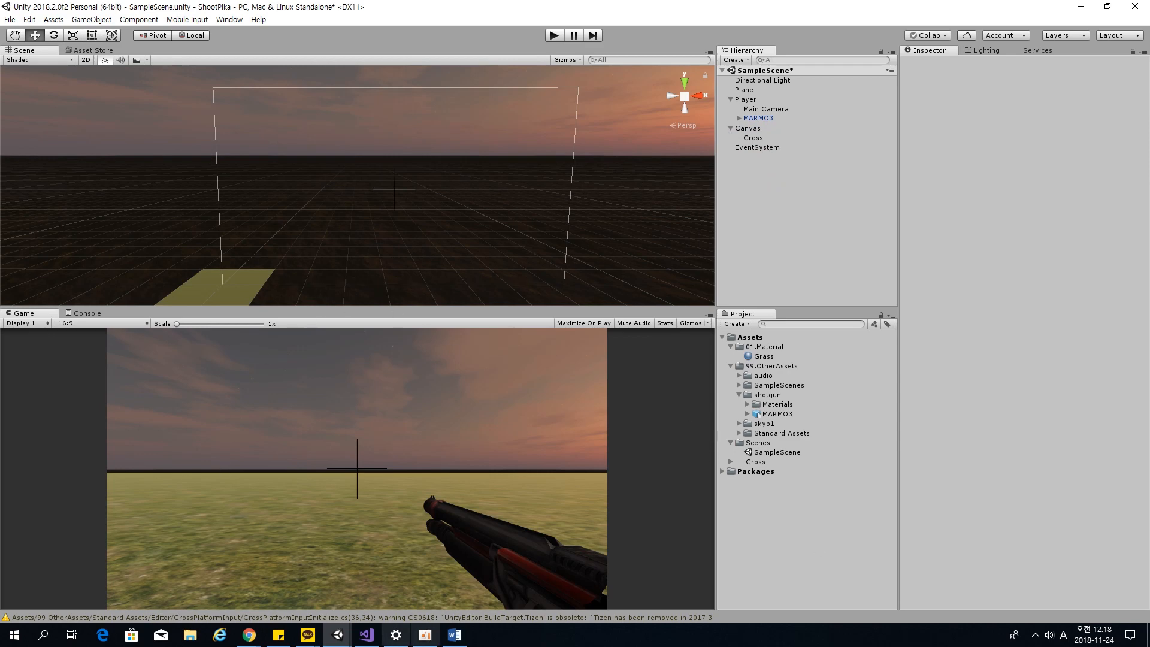
mouse_move(352, 638)
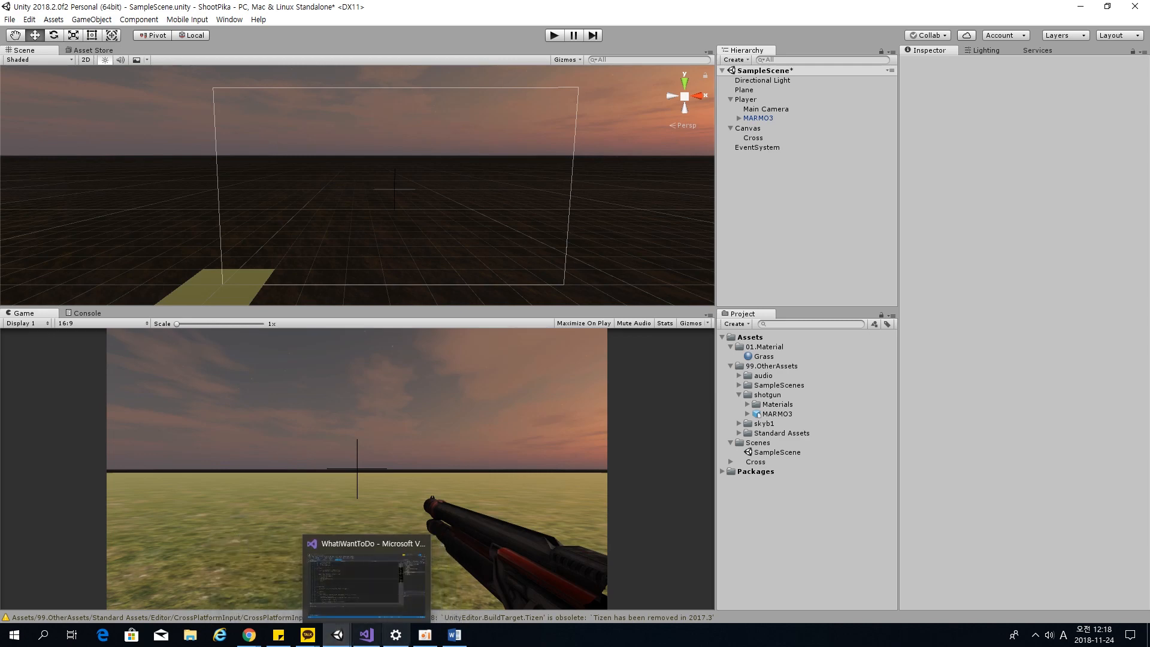
Save the current scene with the centered crosshair.
left_click(784, 253)
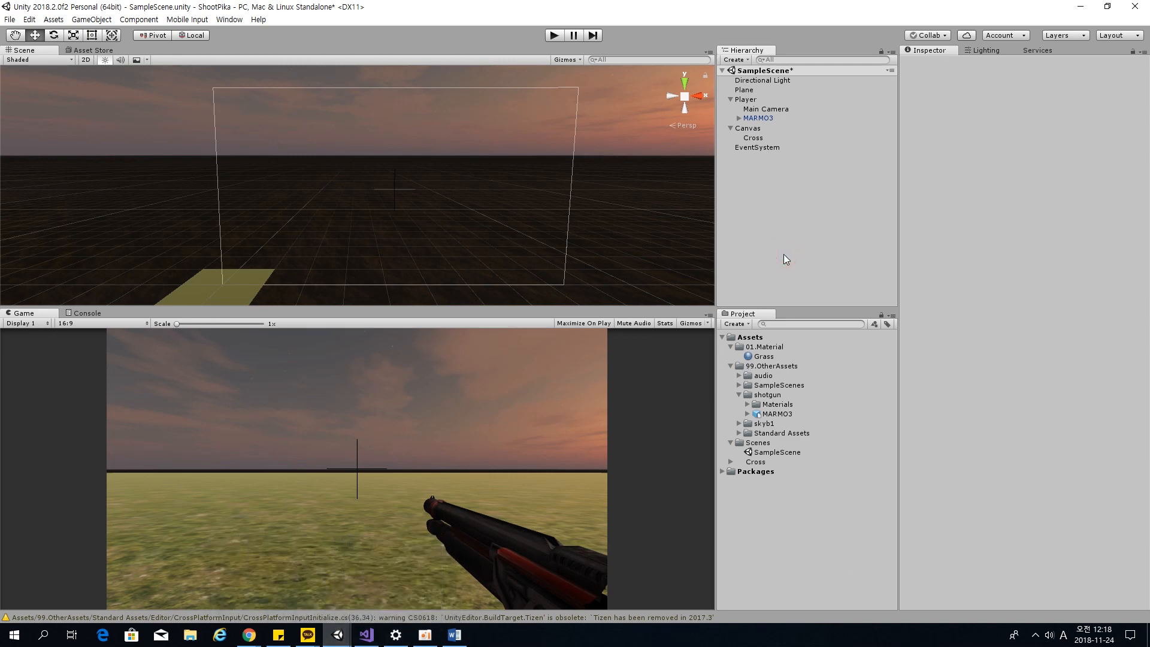
key("ctrl+s")
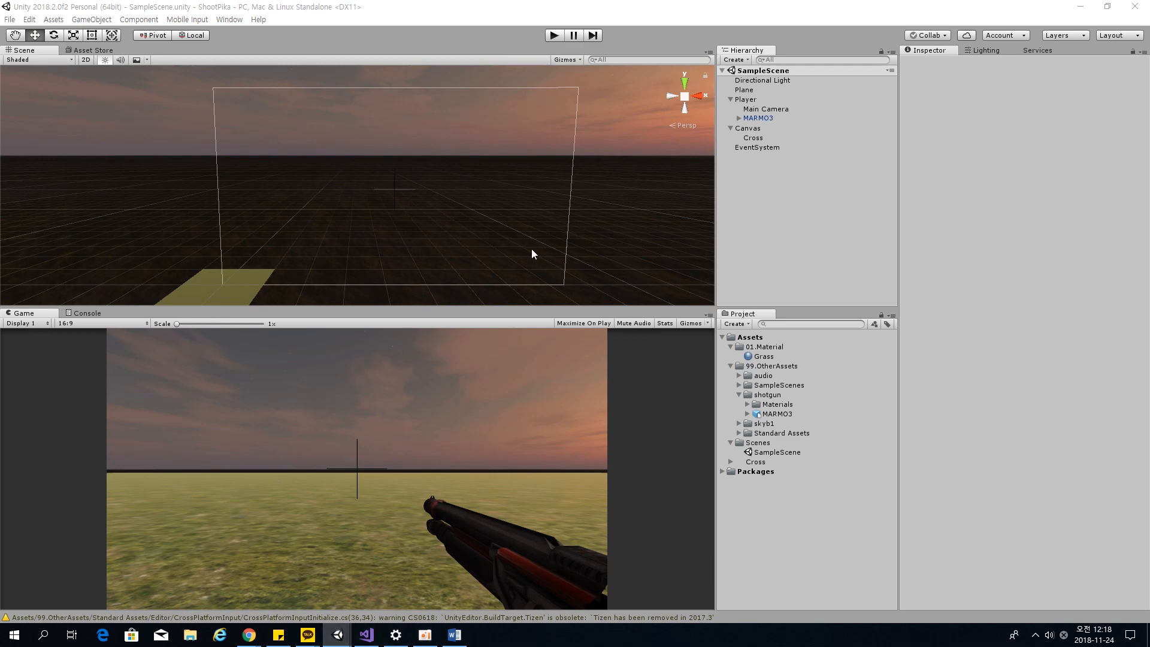
Set the Plane's Z position to 50.
left_click(769, 91)
right_click_drag(383, 249, 353, 285)
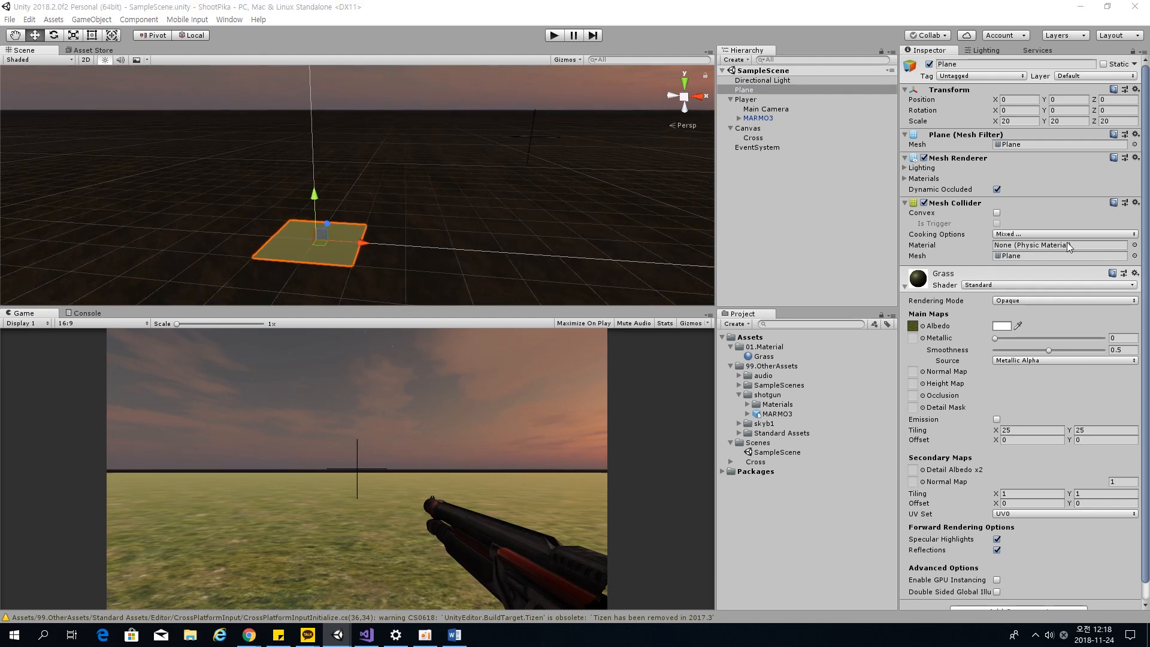
left_click(1118, 100)
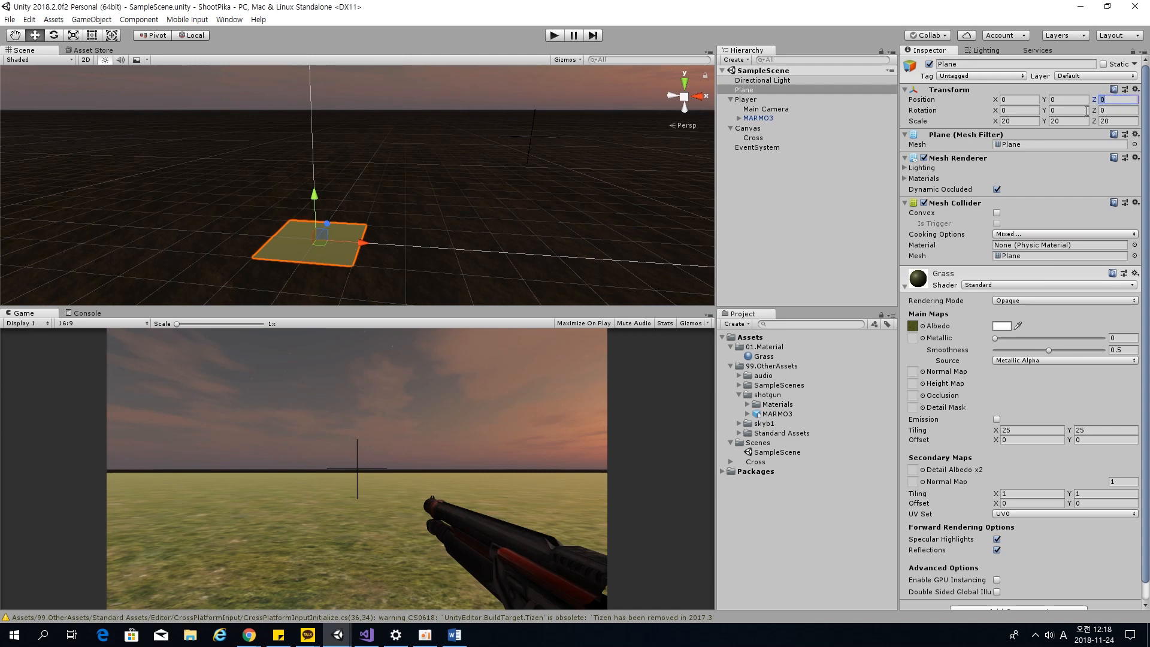
type("50")
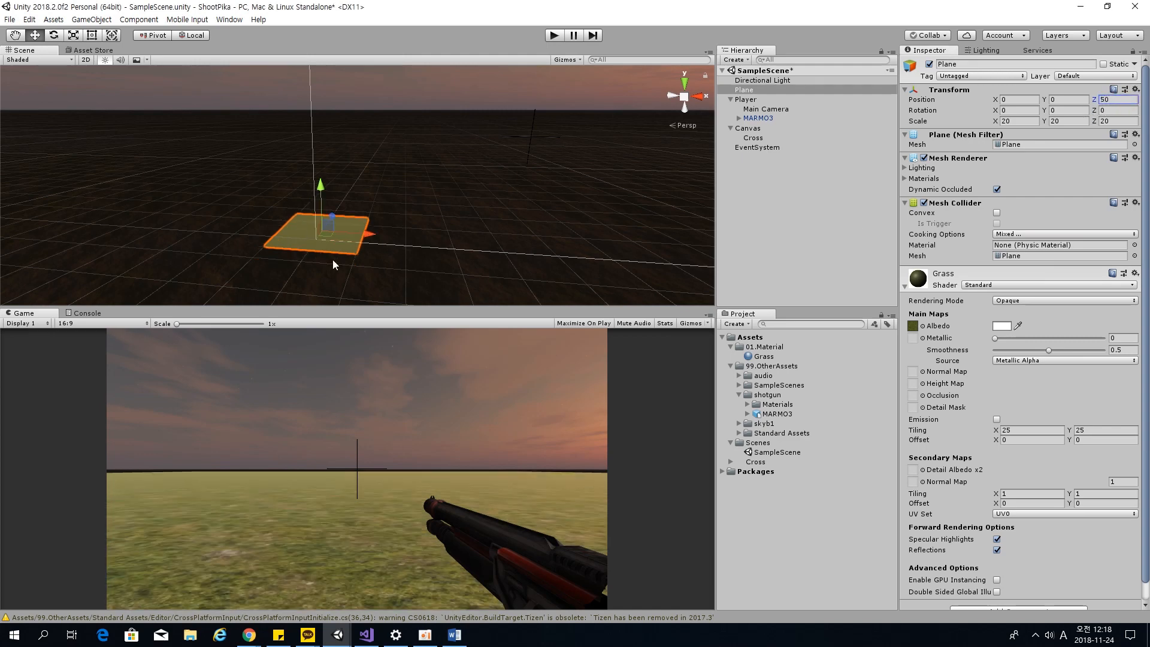
Frame the Plane and the Player in the Scene view and inspect where the Player stands on the ground.
double_click(782, 90)
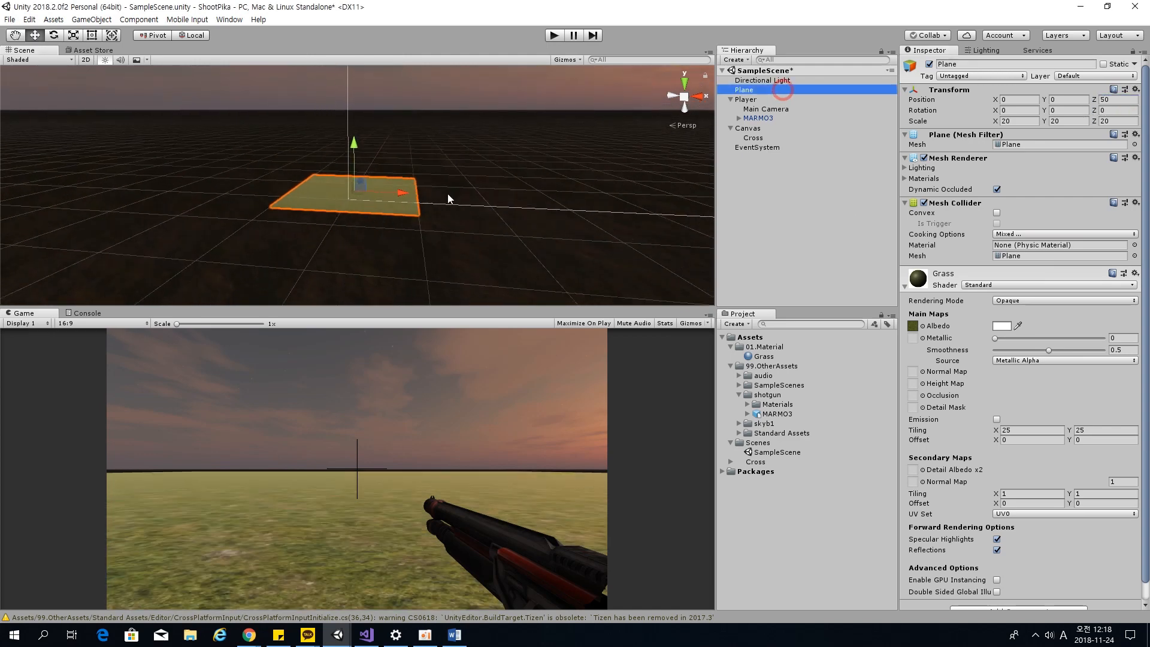
double_click(758, 99)
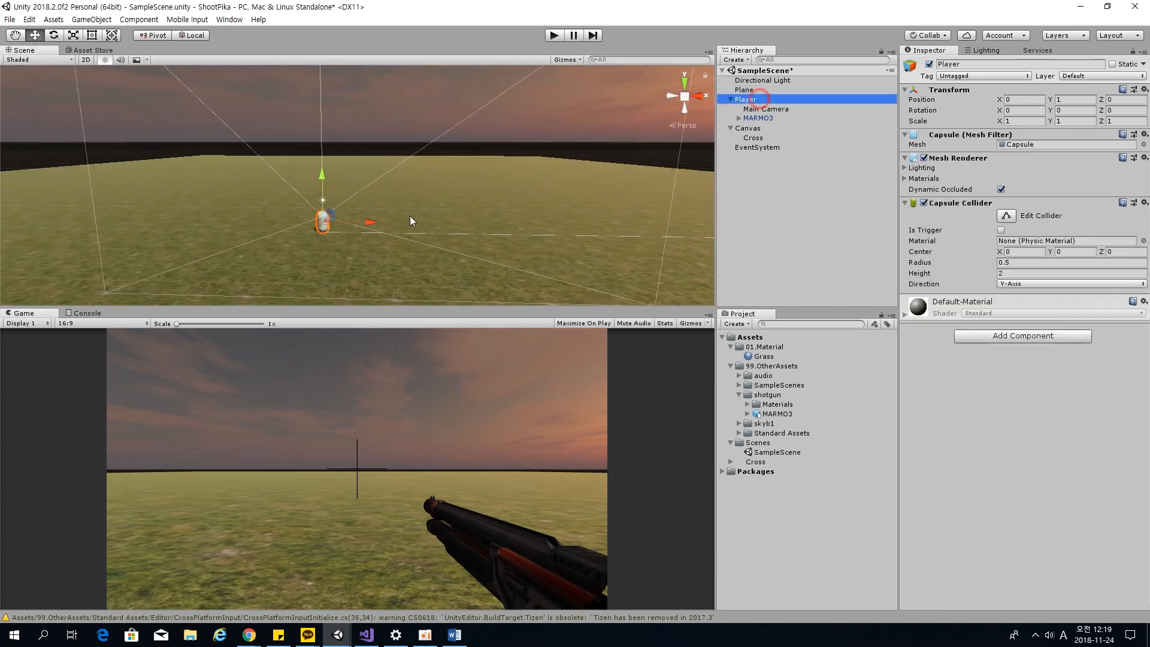
left_click_drag(411, 222, 677, 258, "alt")
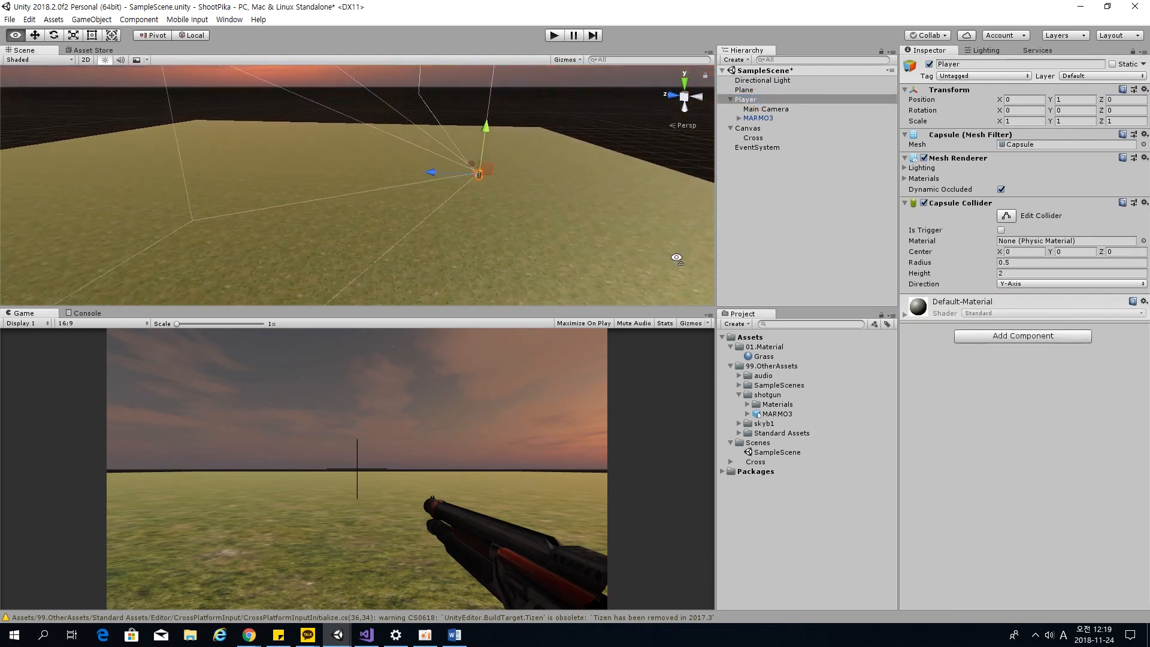
scroll(676, 259, "down", 5, "alt")
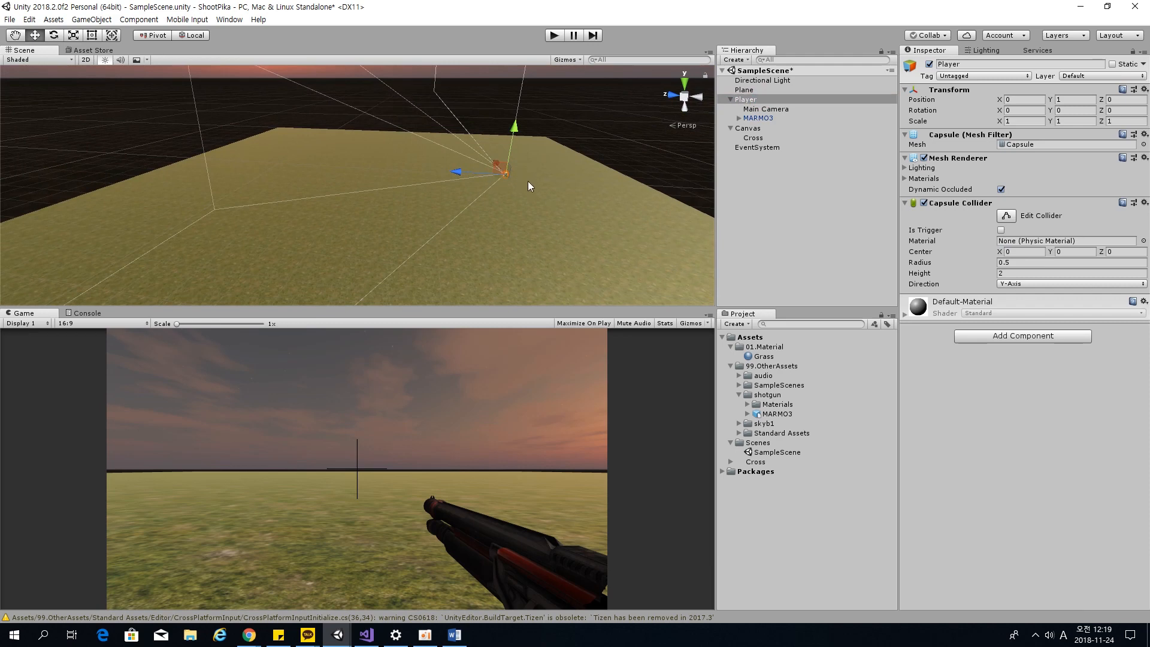
left_click_drag(633, 168, 367, 298, "alt")
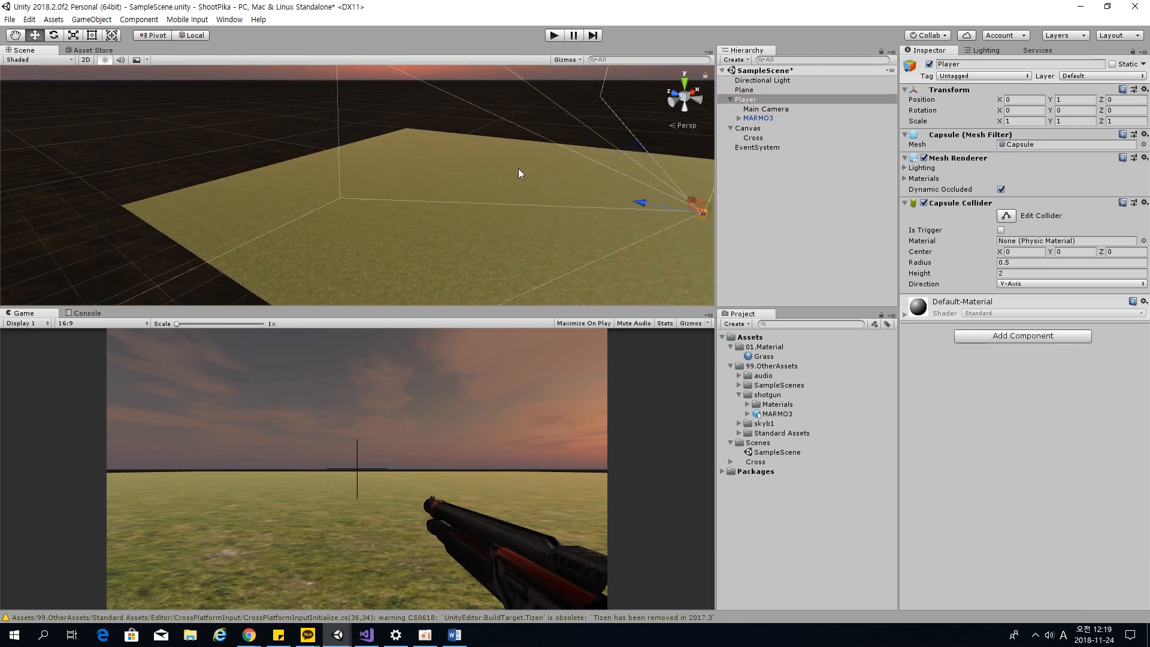
Review the Main Camera and Player components, and run the scene briefly in play mode before stopping it.
left_click(794, 112)
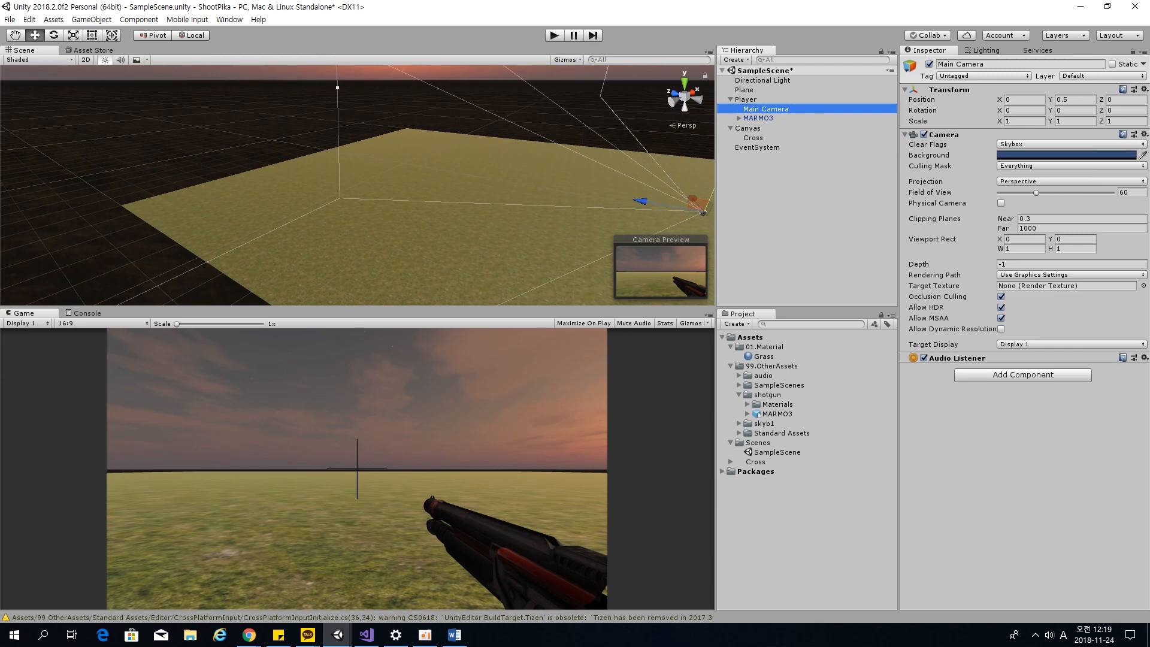
left_click(810, 99)
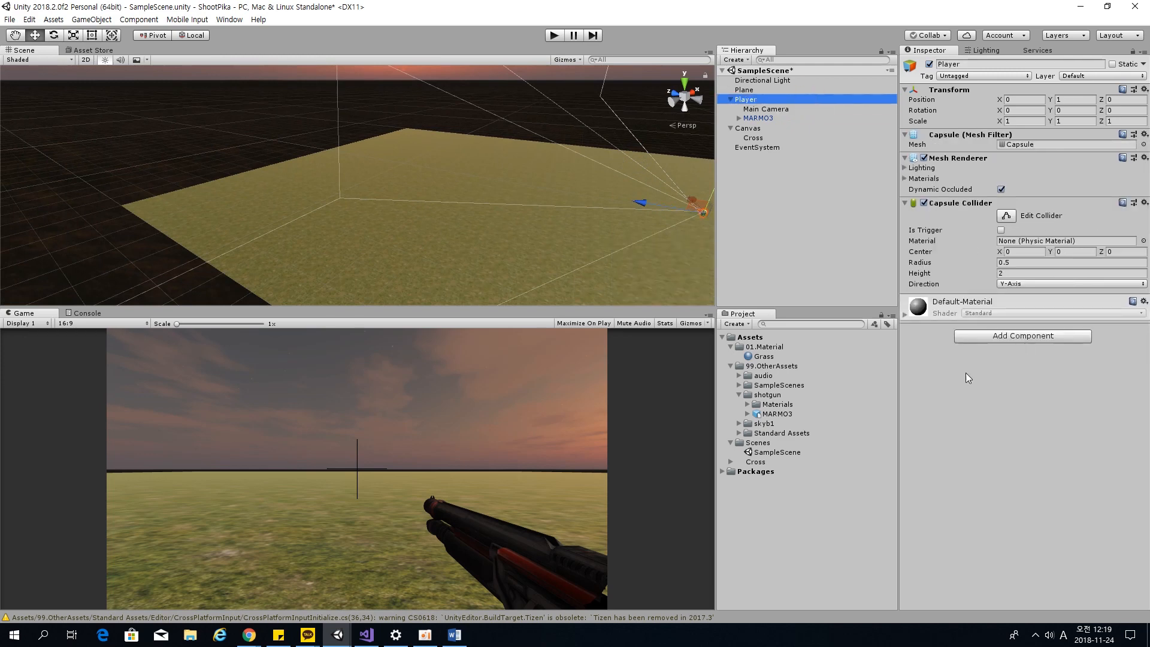
left_click(554, 34)
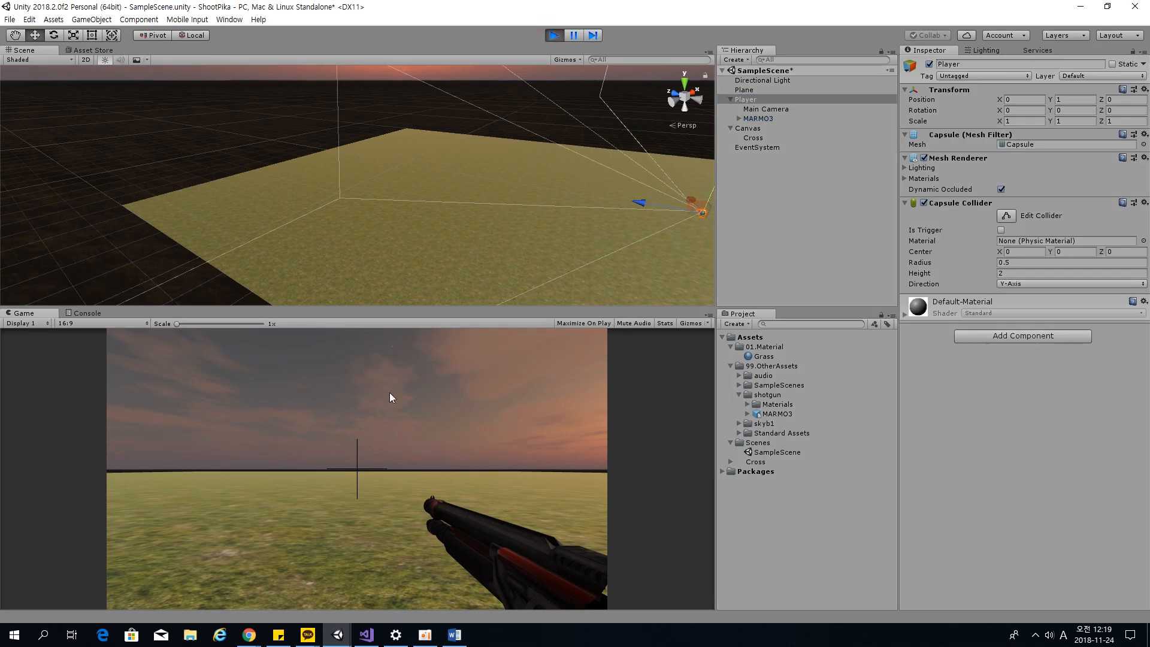
left_click(553, 35)
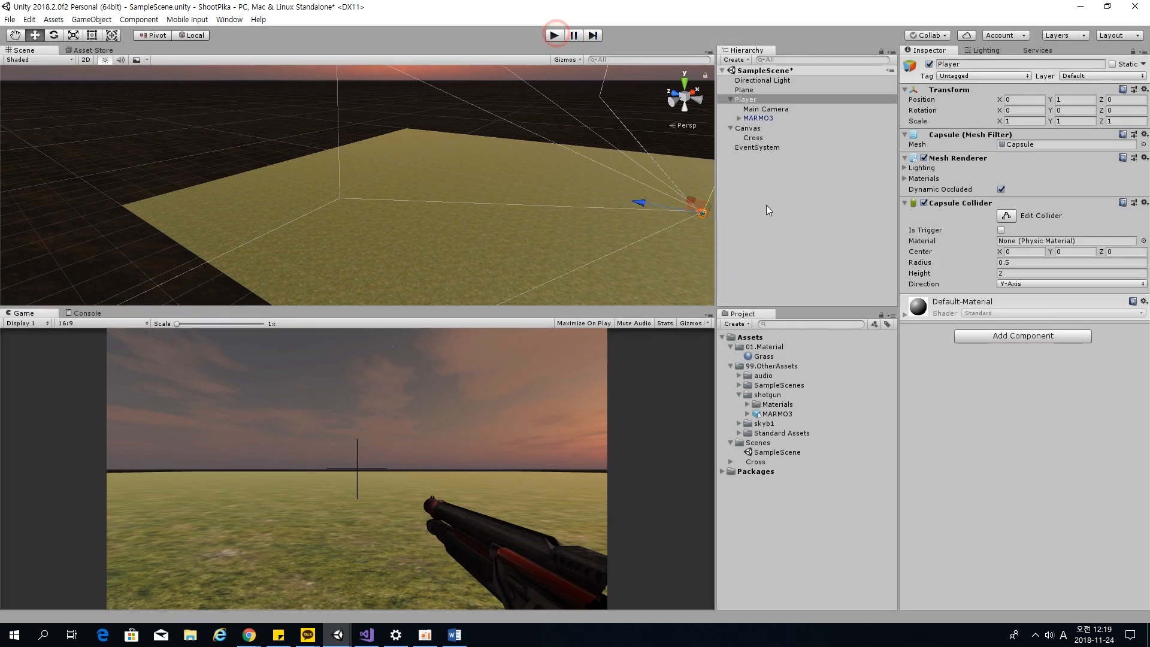
Create a folder named 02.Script in the project's Assets folder.
left_click(1047, 410)
left_click(753, 337)
right_click(753, 336)
mouse_move(825, 343)
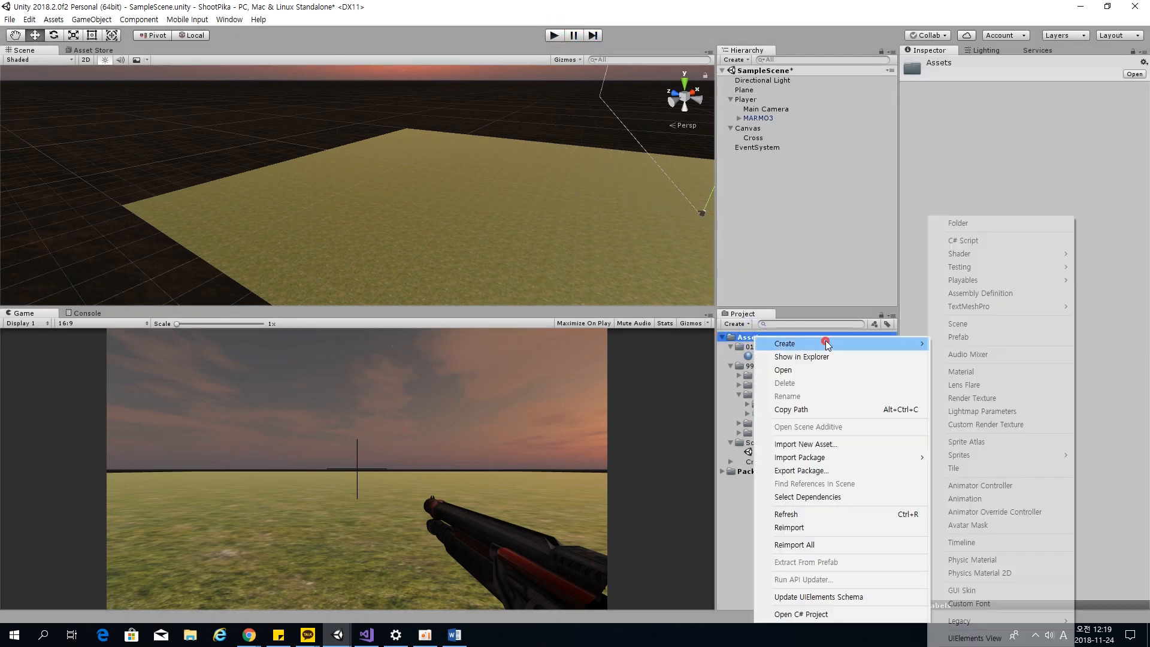
left_click(980, 226)
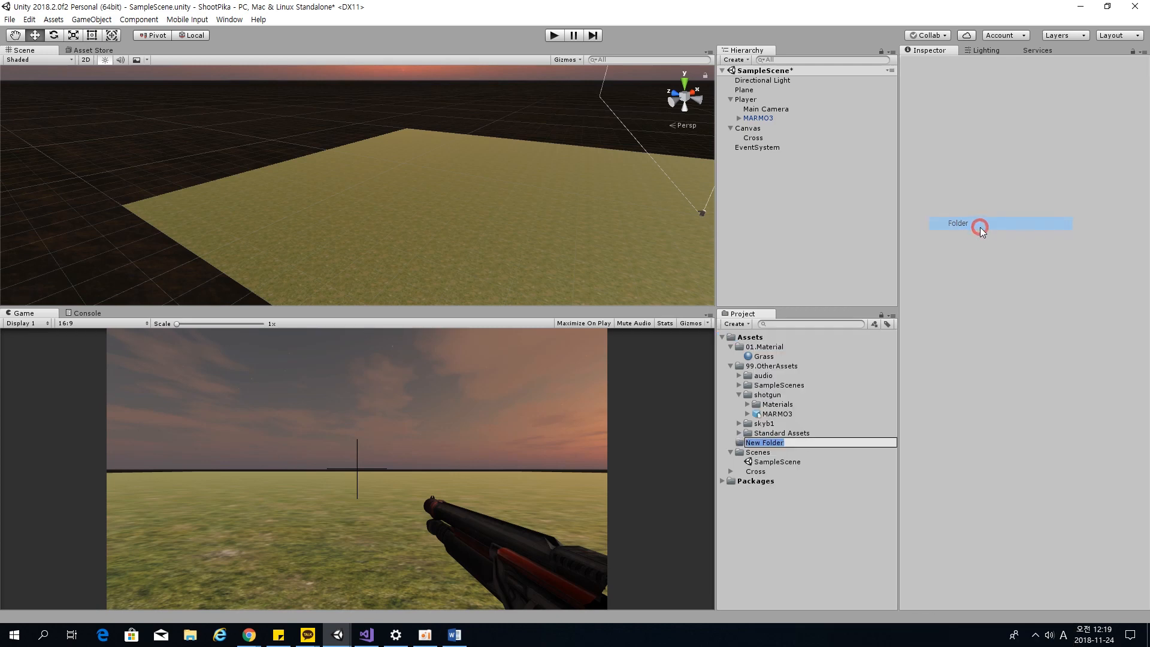
type("02.")
type("Script")
key("Return")
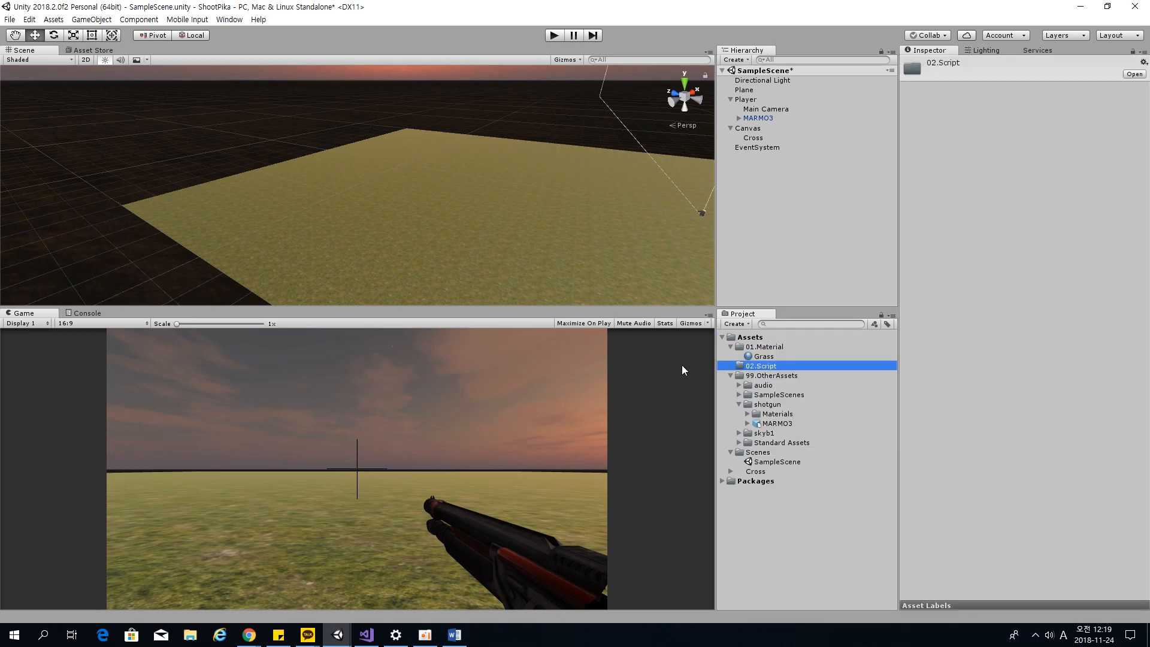
Create a C# script named PlayerControl in the 02.Script folder and open it in Visual Studio.
right_click(771, 367)
mouse_move(868, 85)
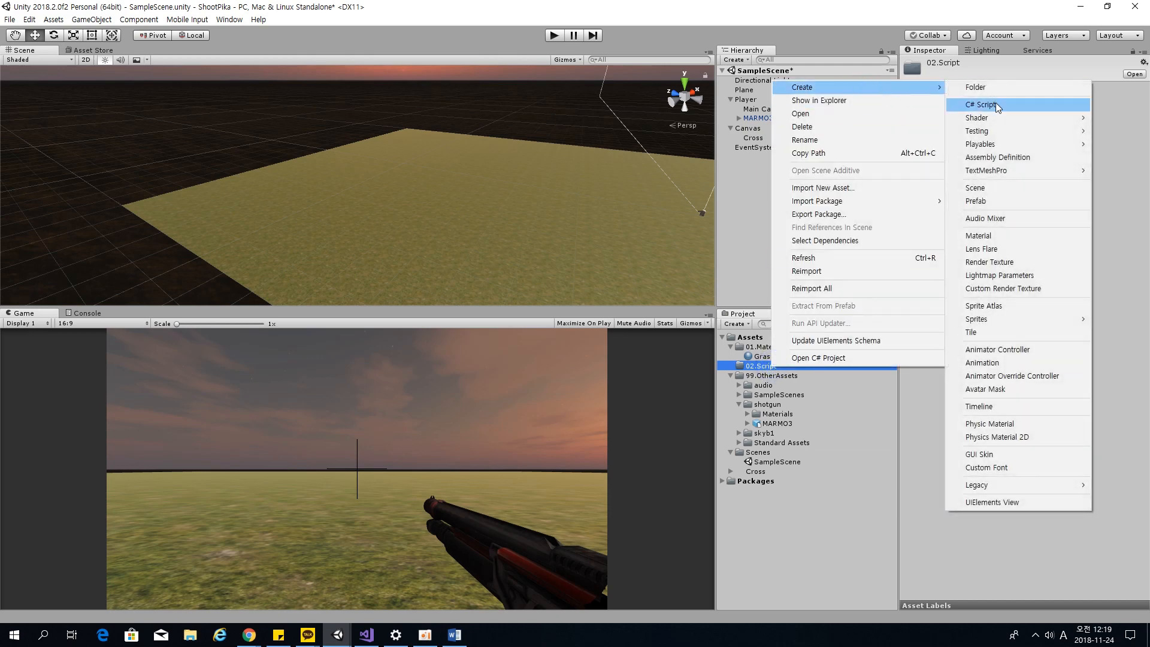
left_click(996, 103)
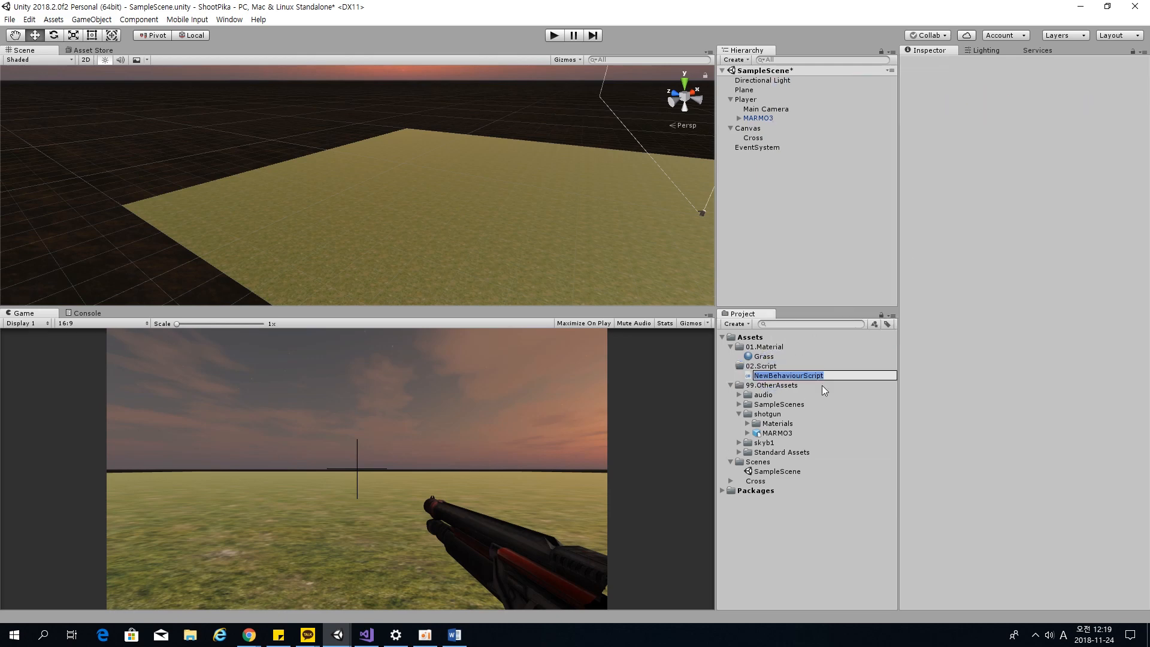
type("PlayerControl")
key("Return")
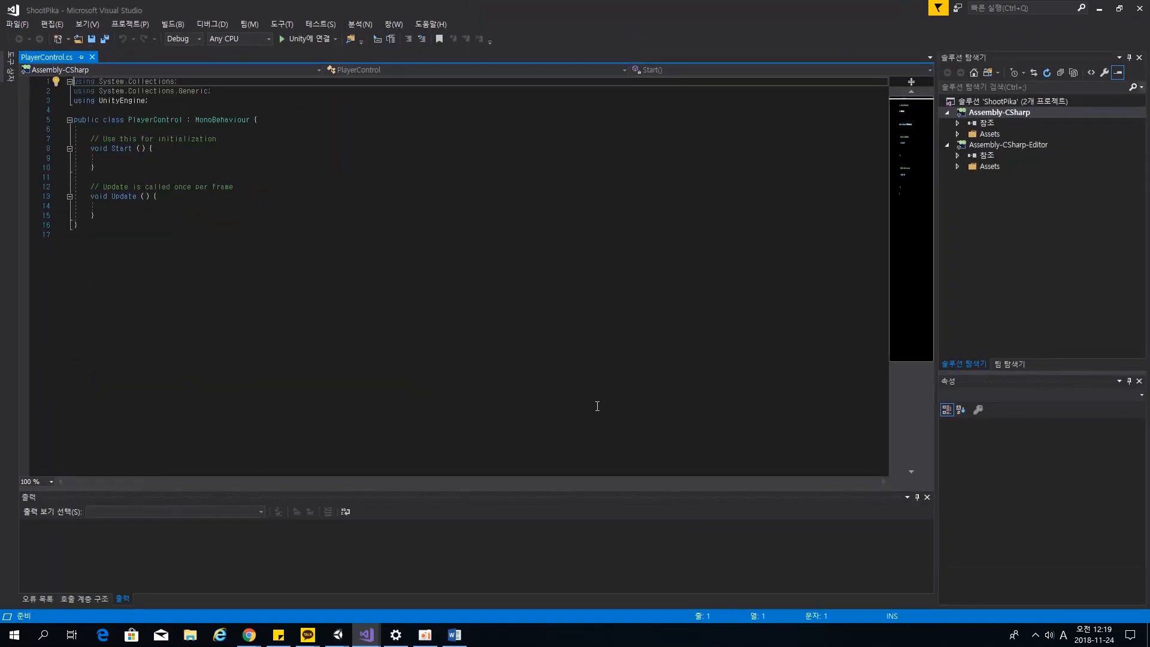
Bring up the WhatIWantToDo Visual Studio window and move it off this screen.
mouse_move(366, 635)
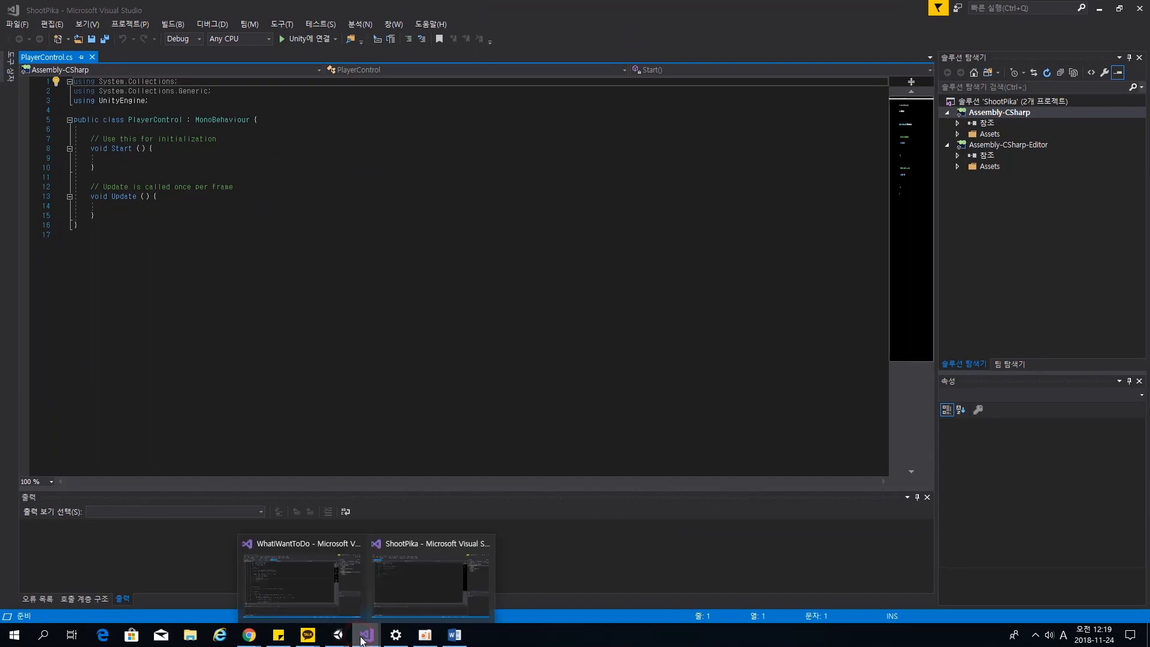
left_click(334, 597)
left_click_drag(567, 11, 1149, 443)
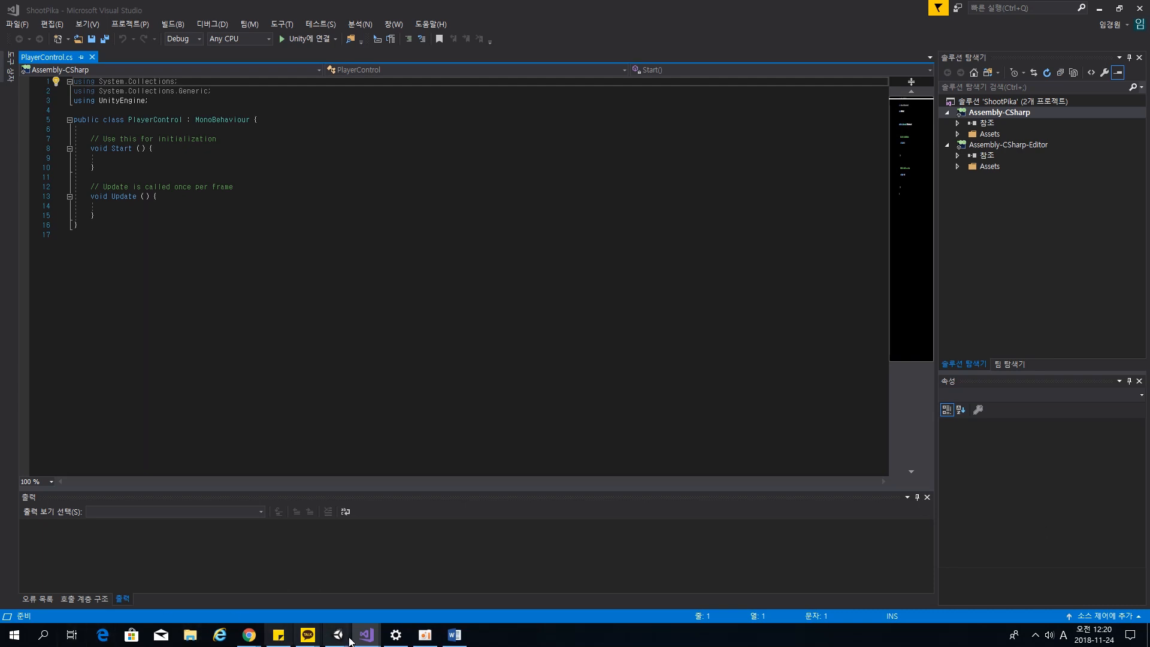
Switch back to the ShootPika project in Unity and expand the input axes in the project's Input settings.
mouse_move(345, 635)
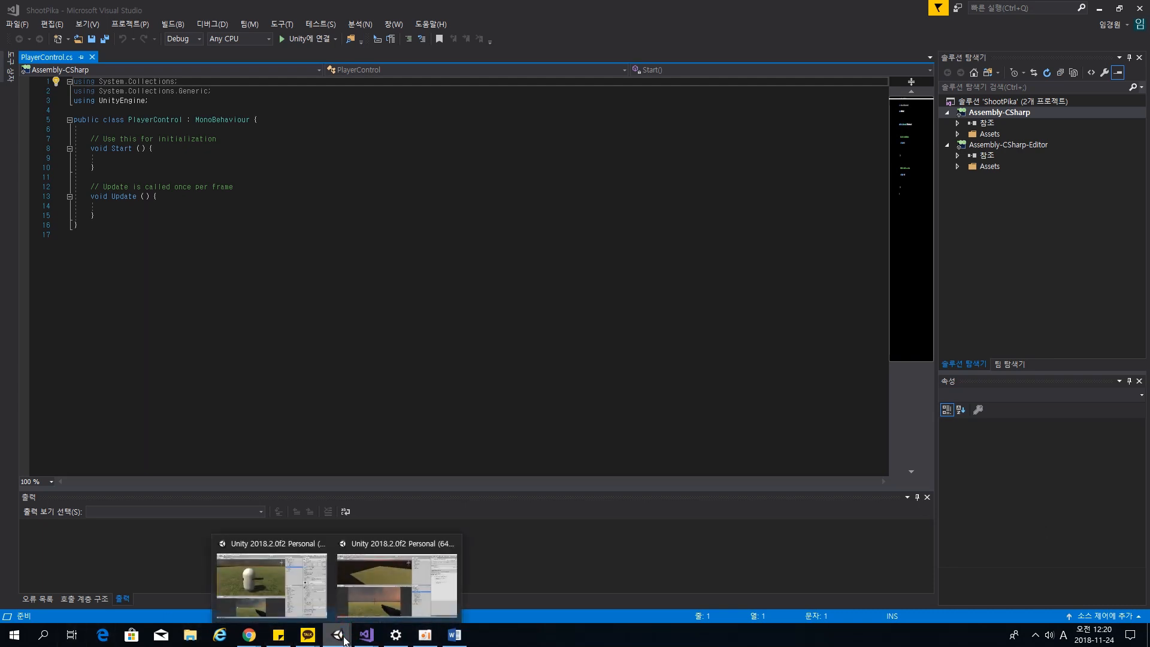
left_click(371, 611)
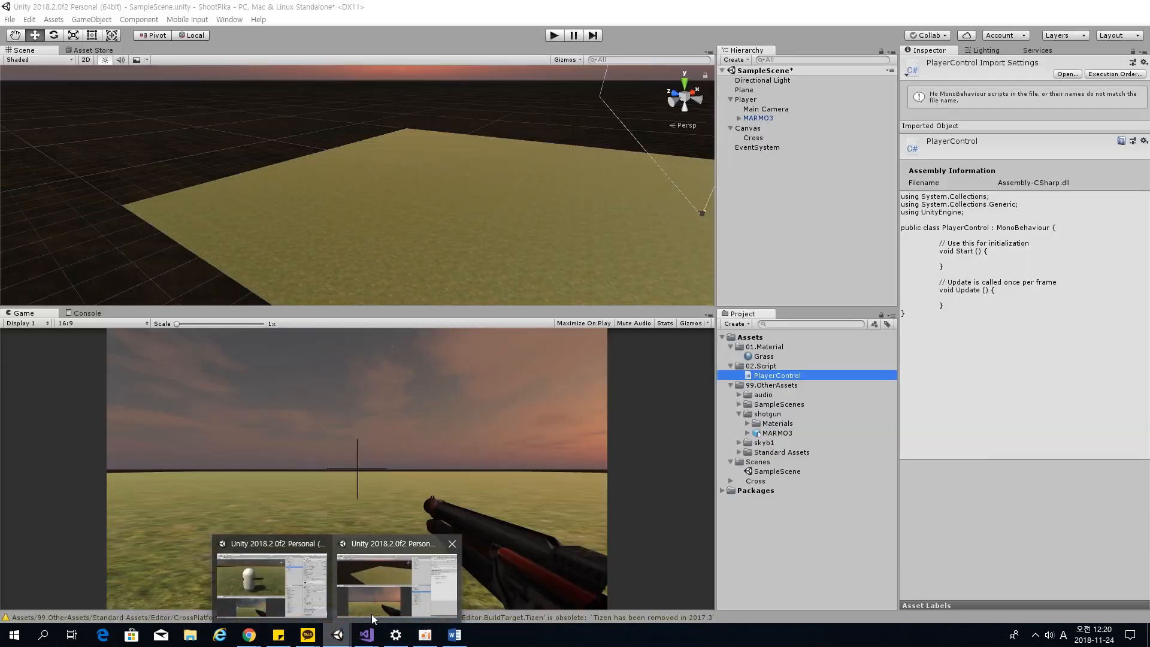
left_click(18, 22)
mouse_move(29, 19)
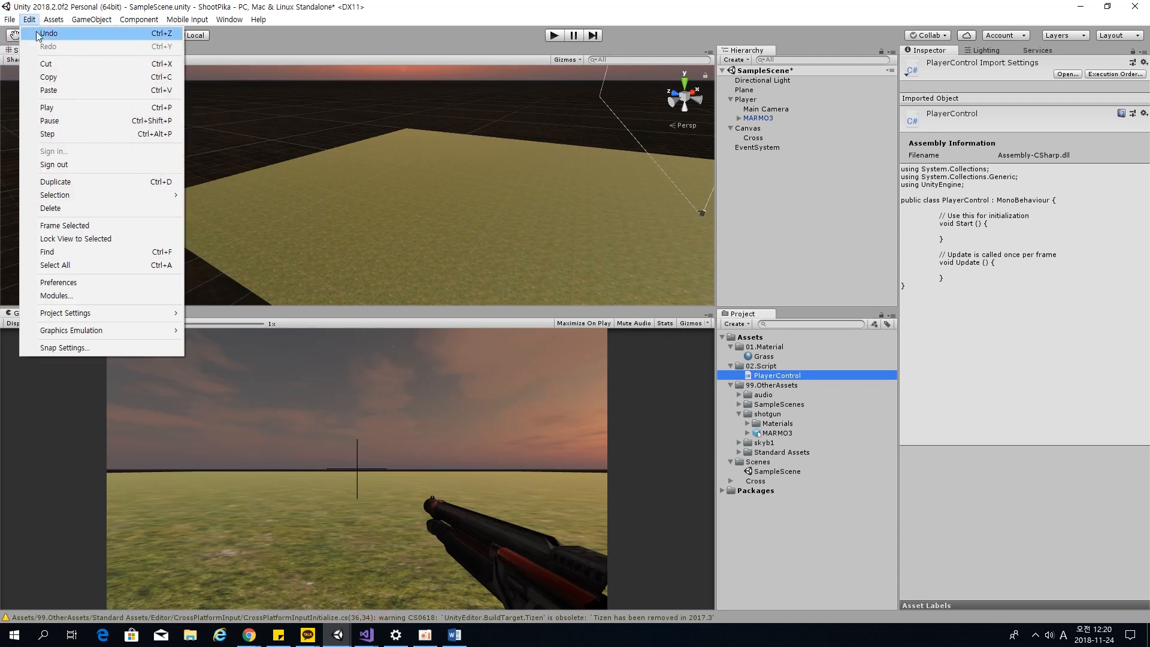
mouse_move(85, 313)
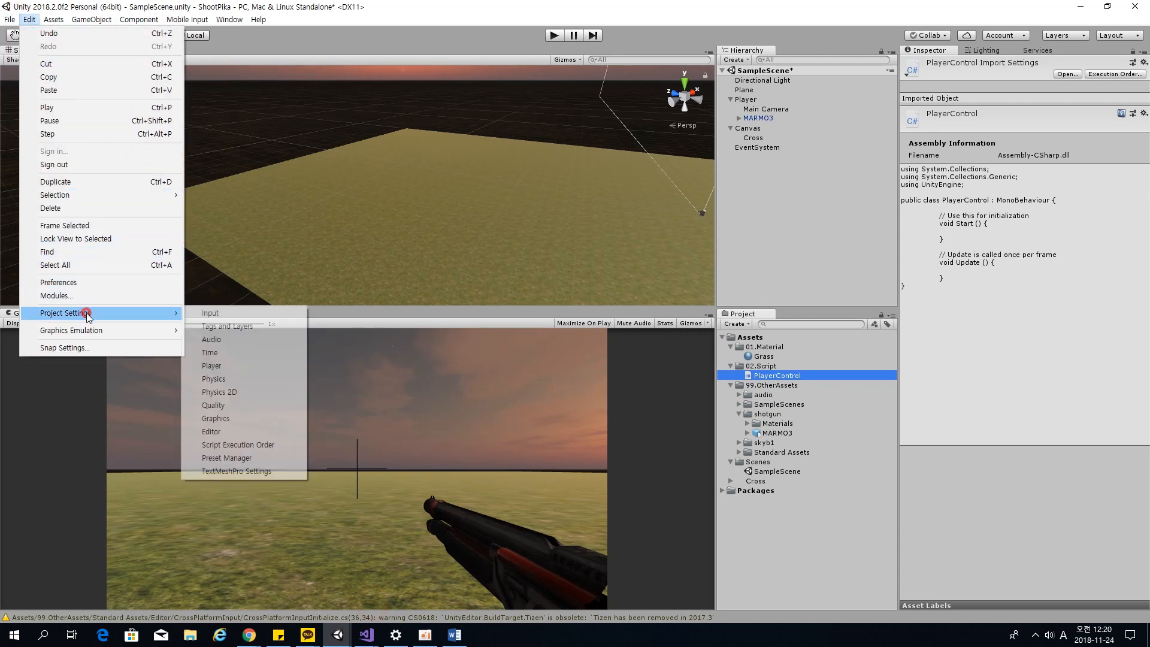
left_click(206, 313)
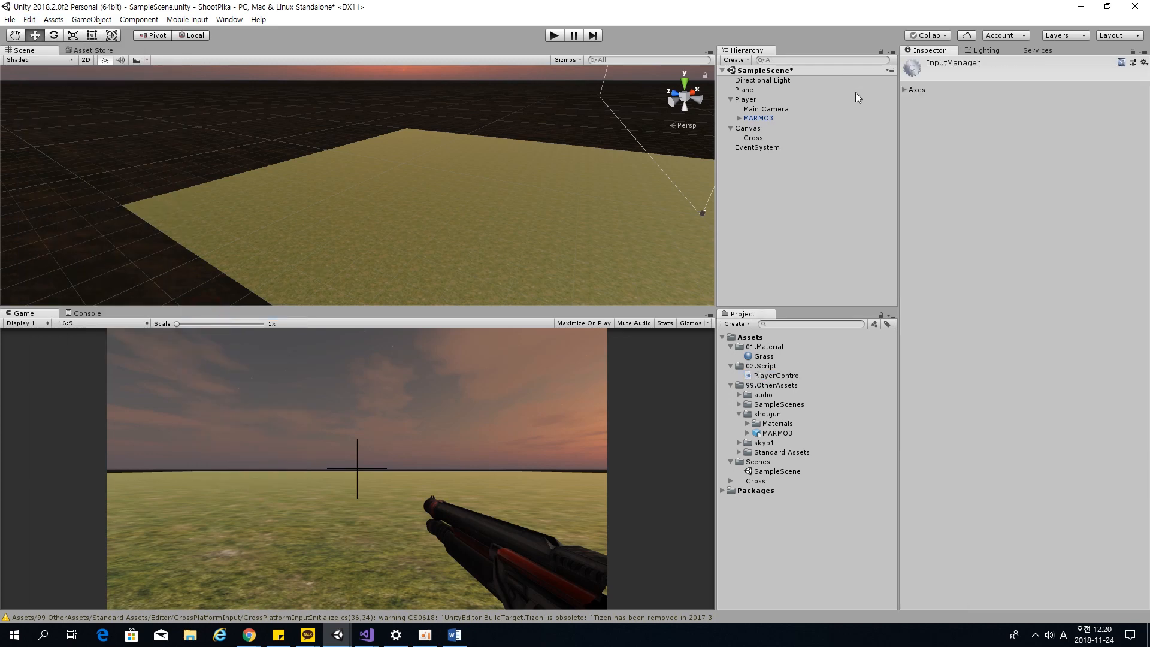
left_click(904, 89)
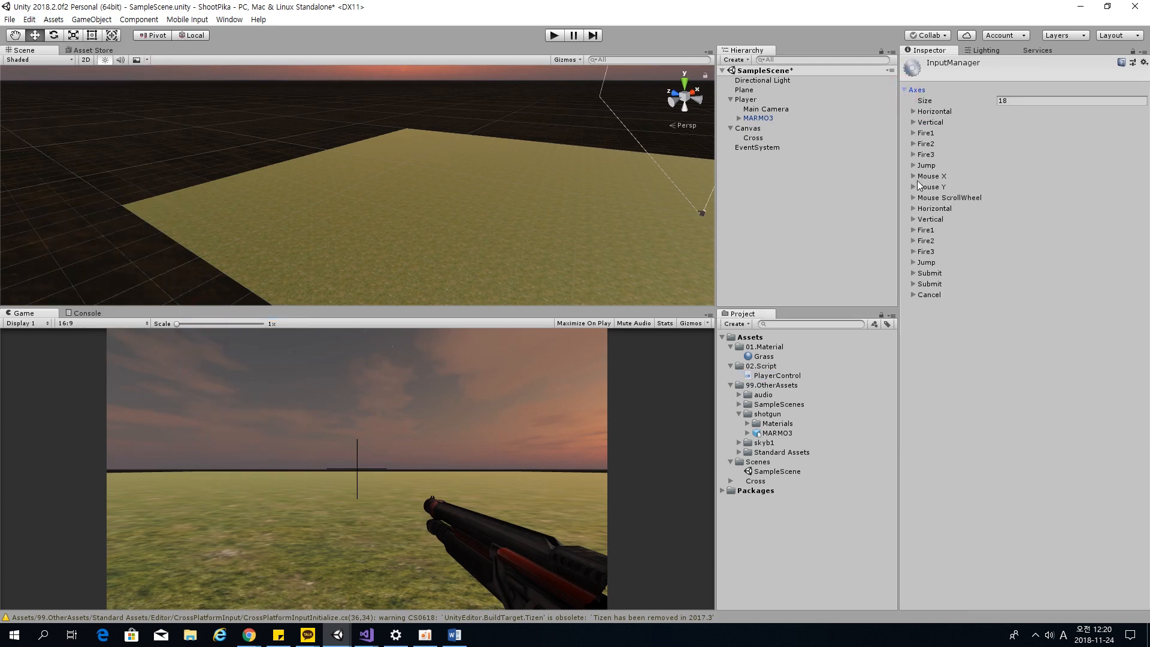
Examine the names and settings of the Mouse X, Mouse Y, Fire3 and Fire1 input axes.
left_click(914, 177)
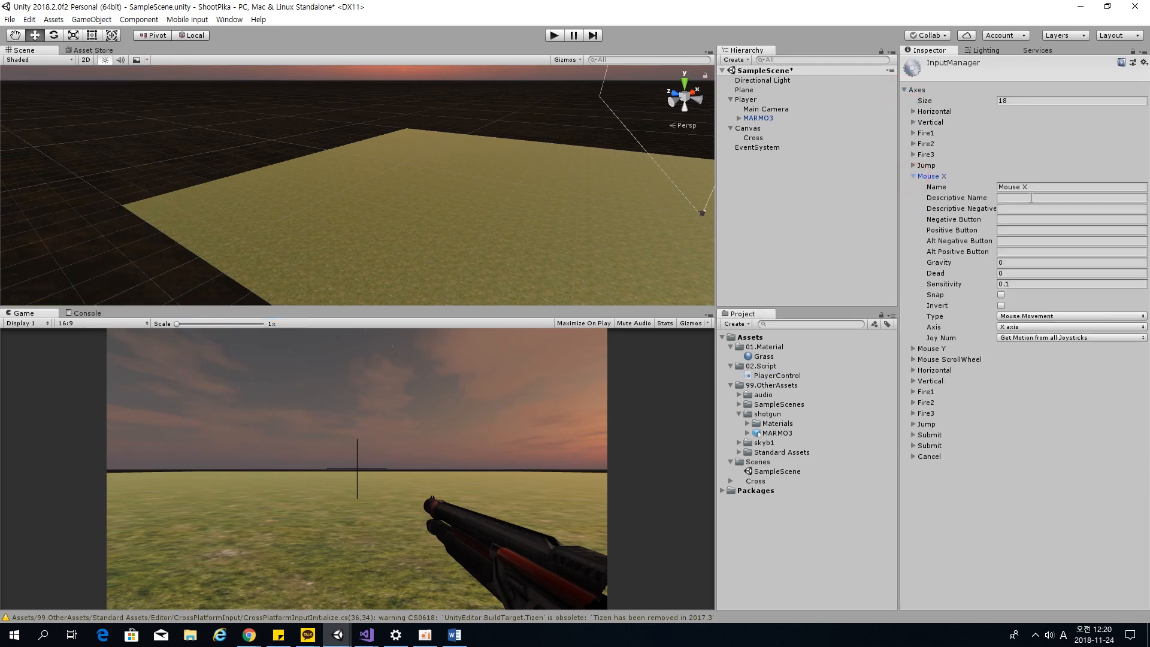
left_click(1038, 187)
left_click(914, 349)
left_click(1035, 359)
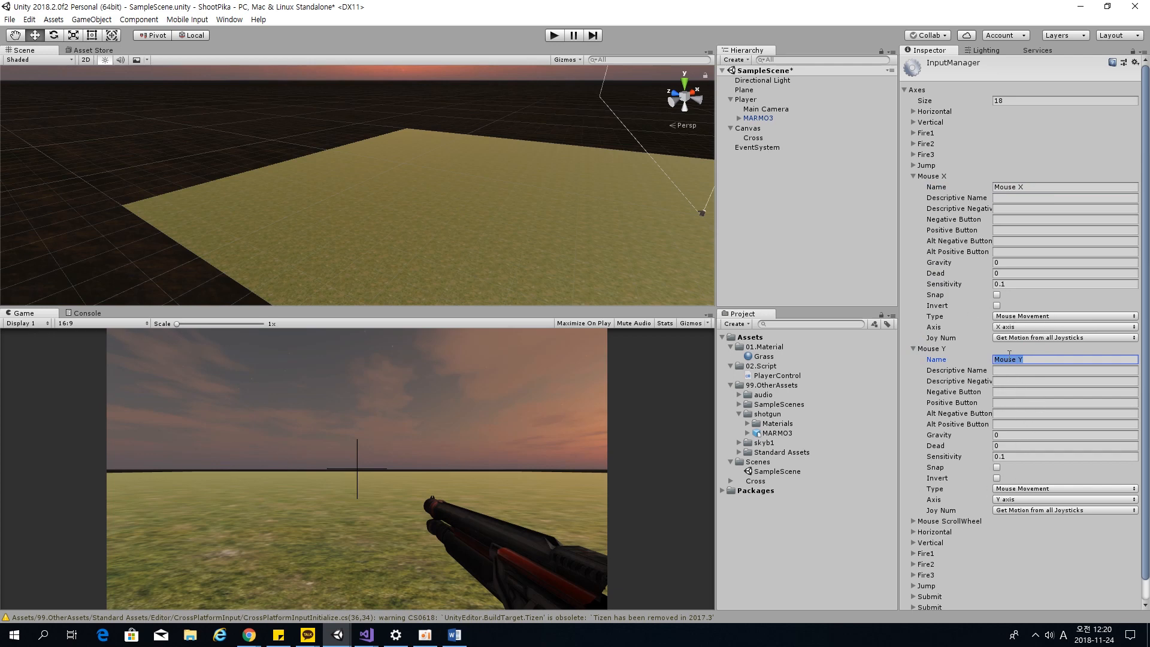
left_click(1033, 188)
left_click(926, 155)
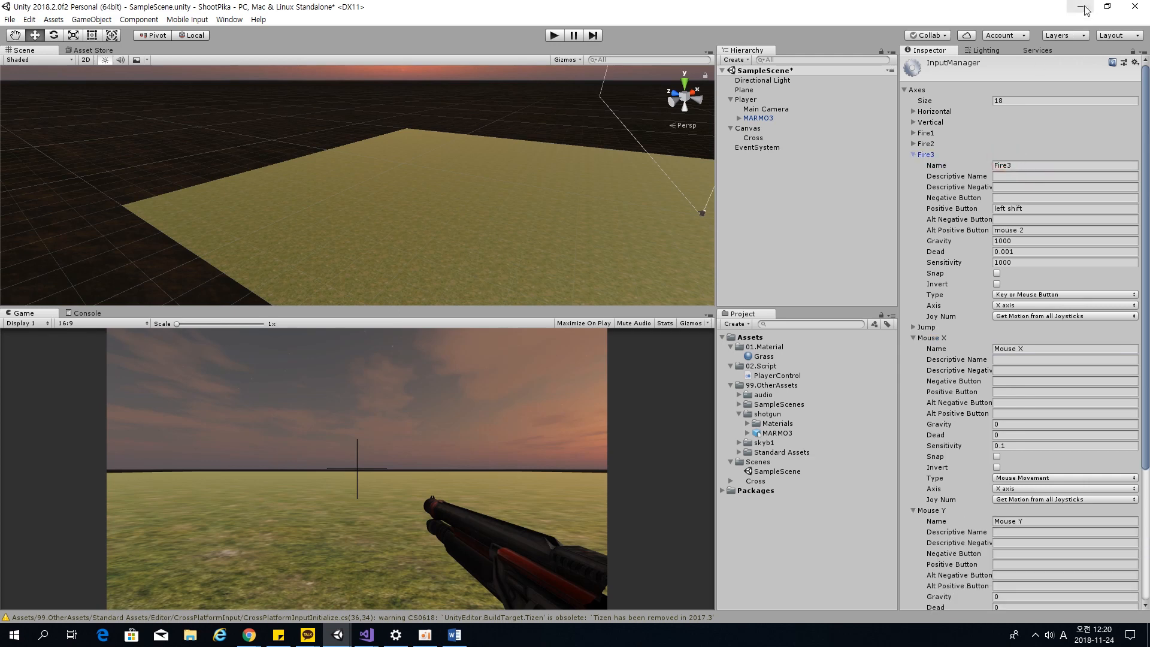
left_click(930, 132)
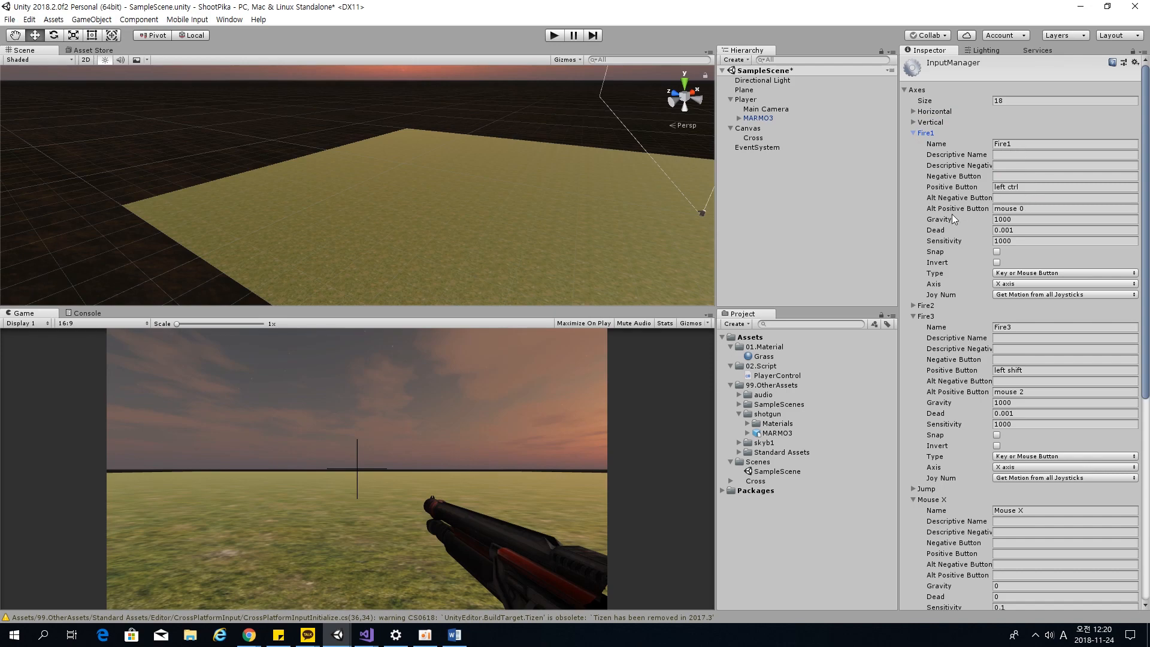
Switch to Visual Studio and delete the Start method and its comment from the PlayerControl script.
left_click(1080, 7)
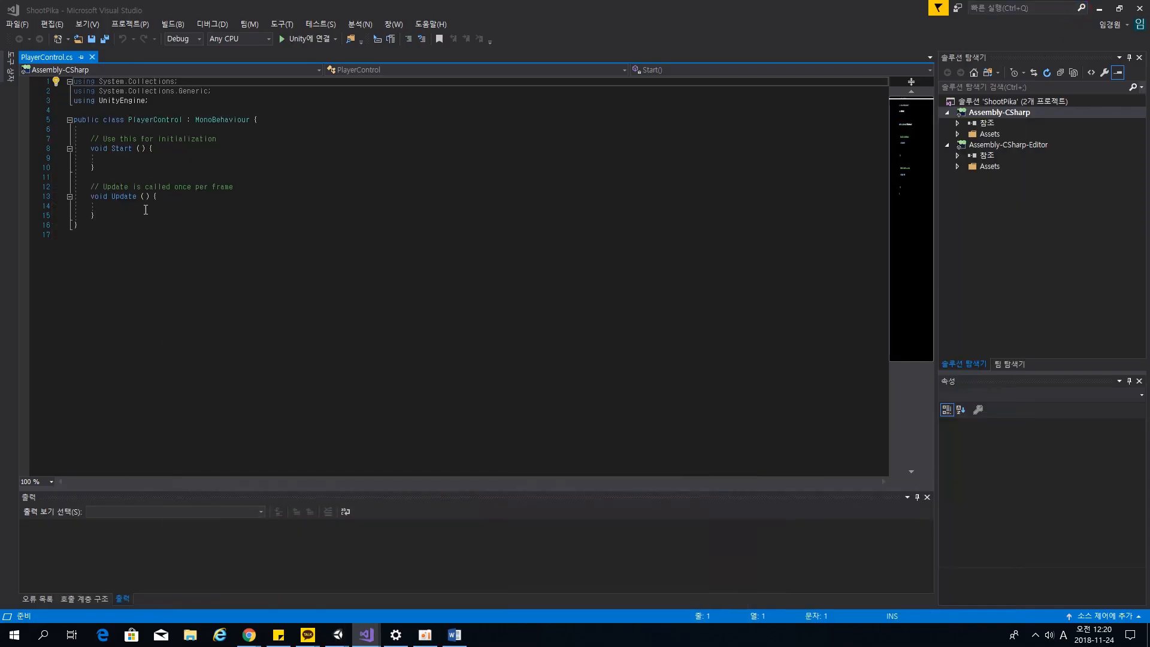
left_click(379, 138)
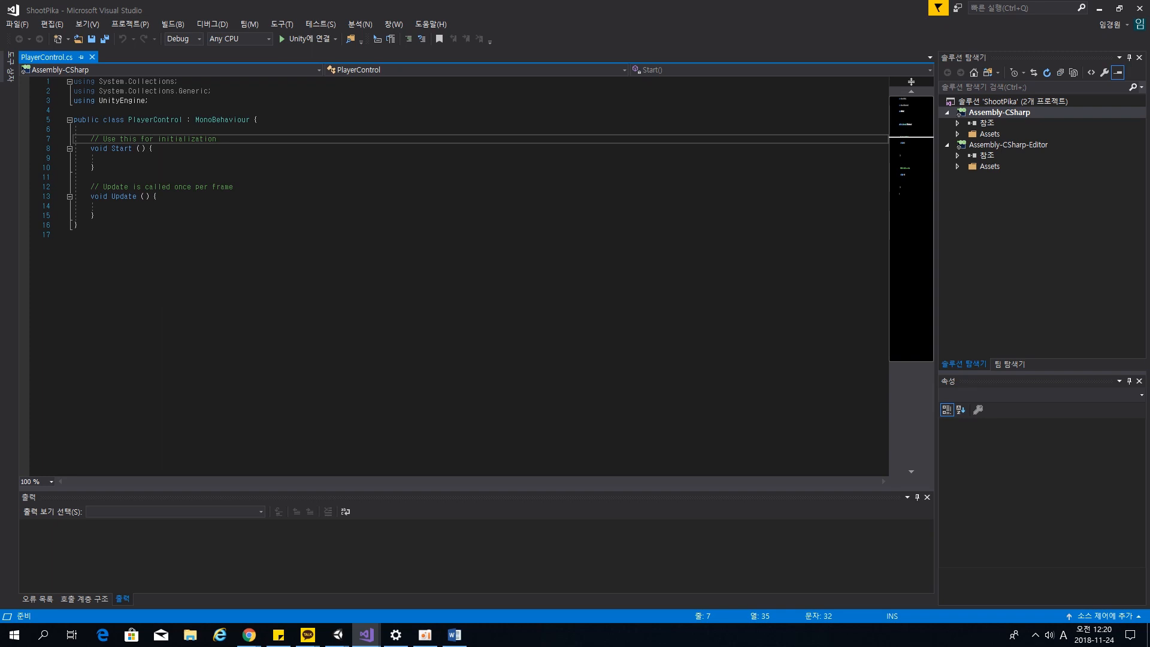
left_click(178, 167)
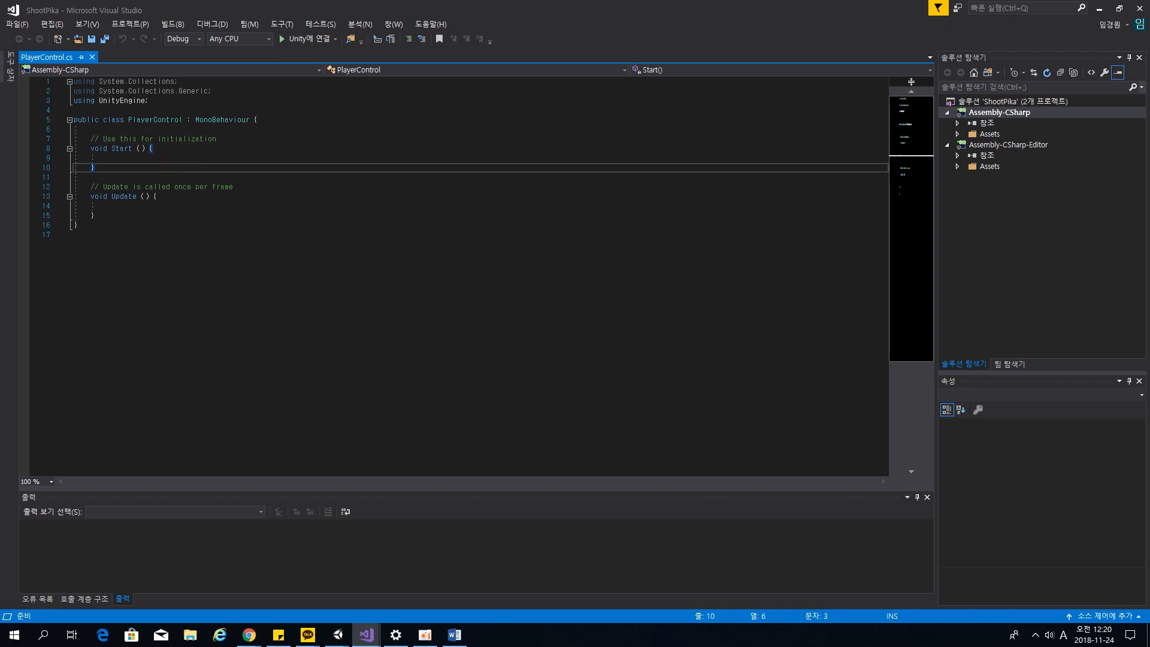
left_click_drag(114, 167, 74, 138)
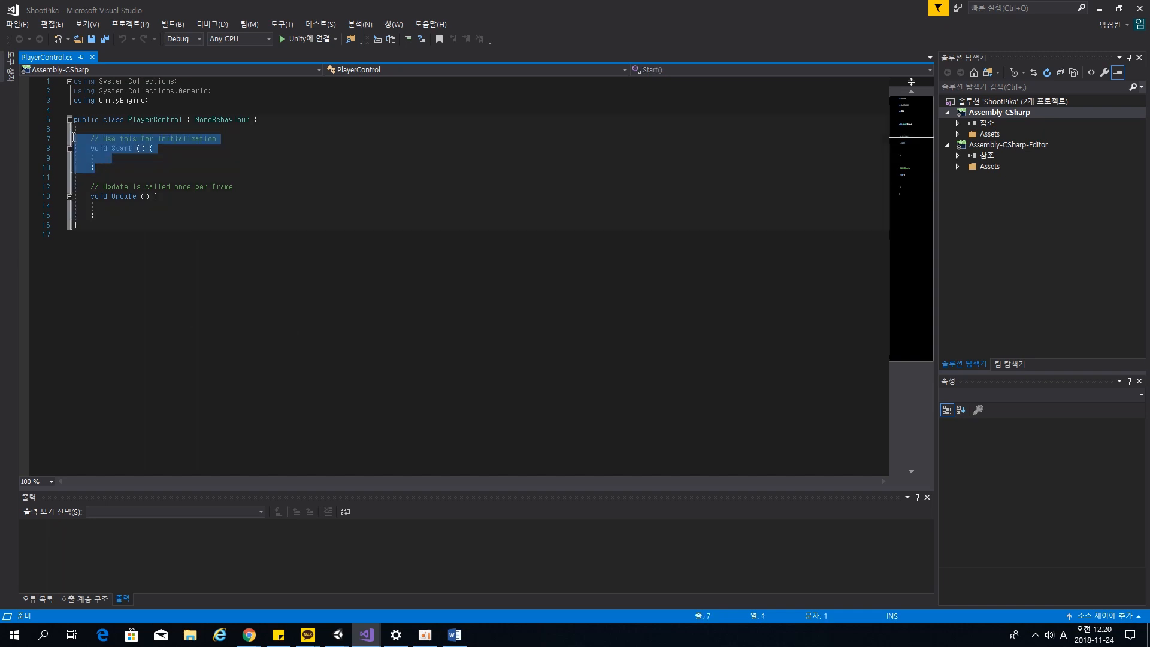
key("Delete")
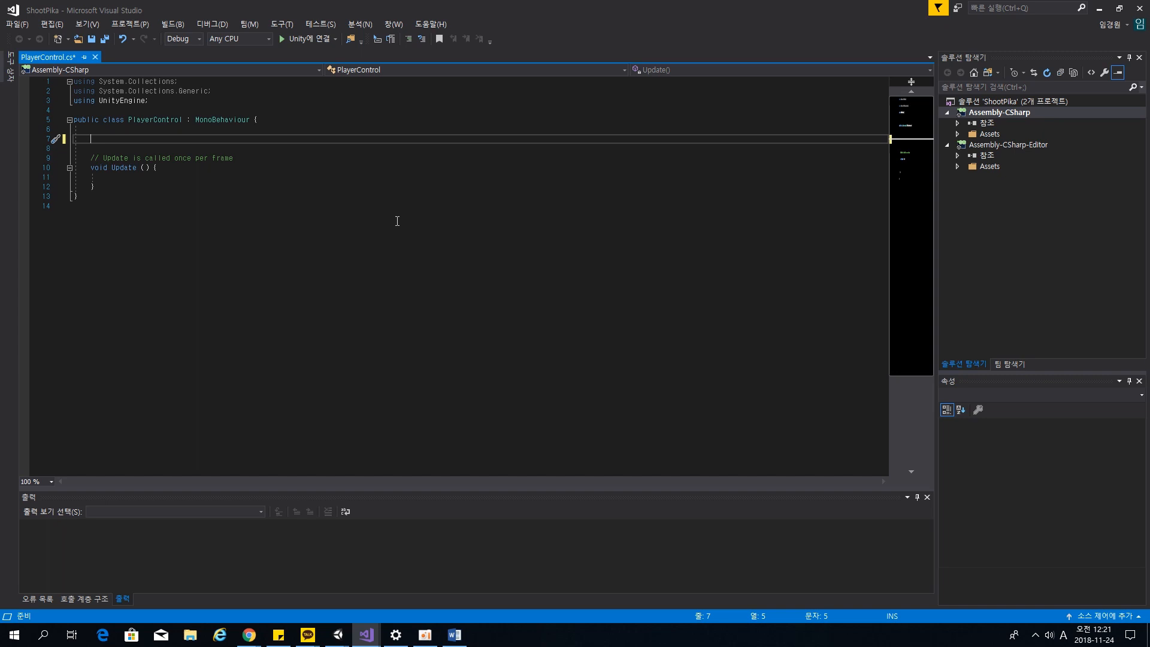
Begin the assignment "float h =" on its own line inside the Update method.
left_click(276, 178)
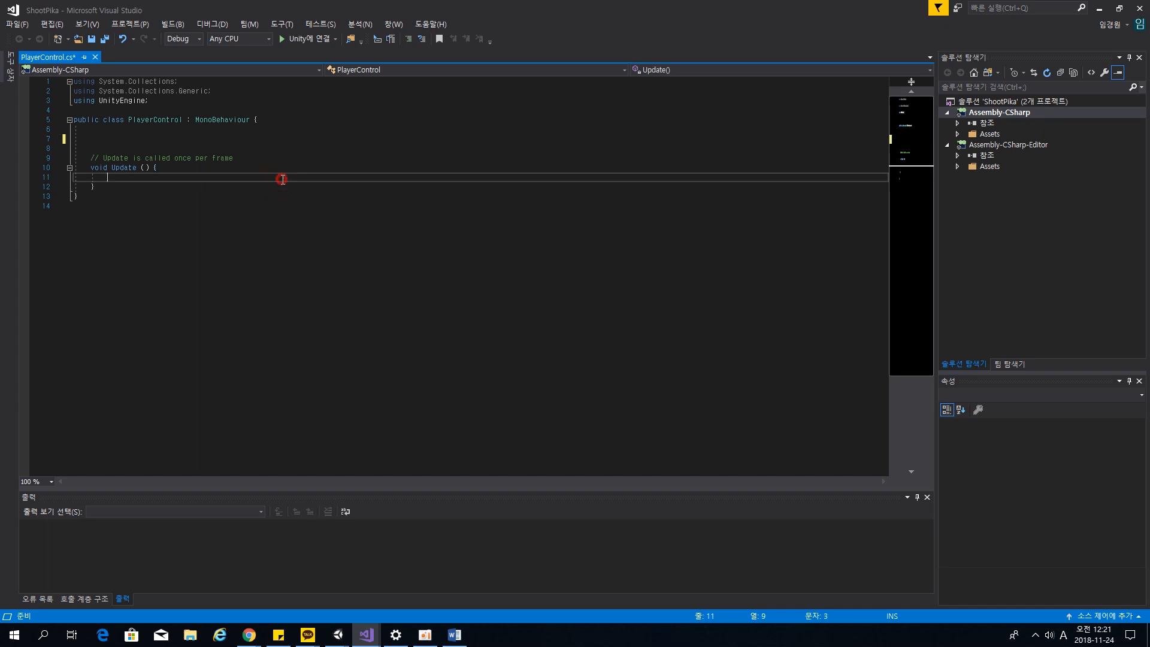
key("Return")
key("Return")
key("Up")
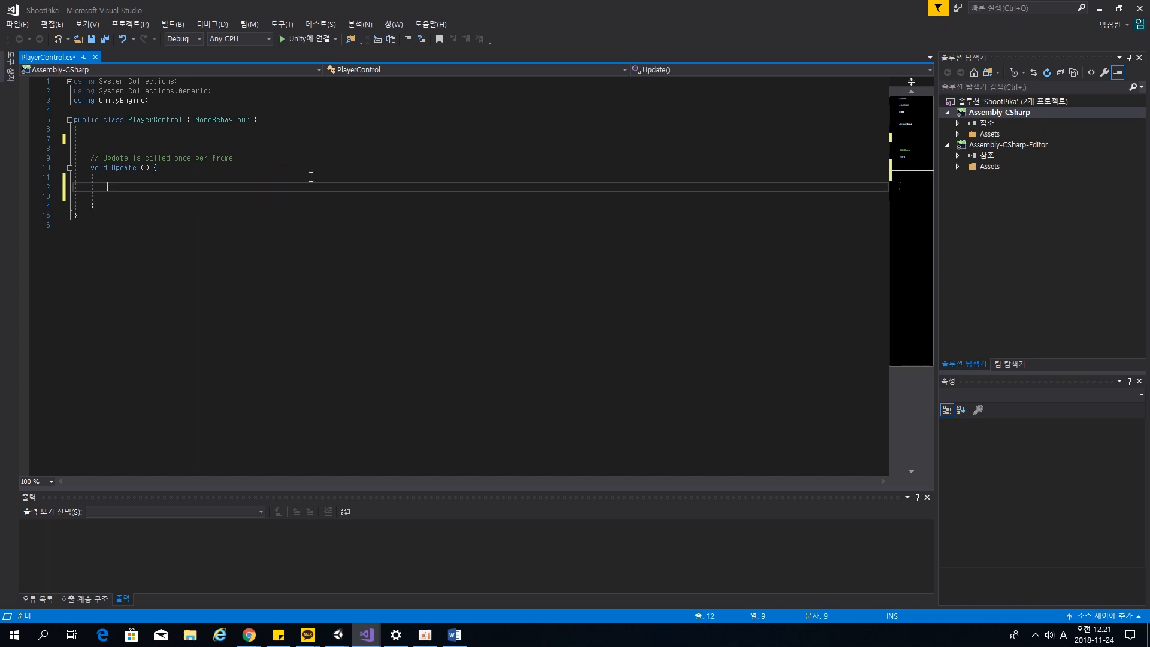
type("float h")
key("Return")
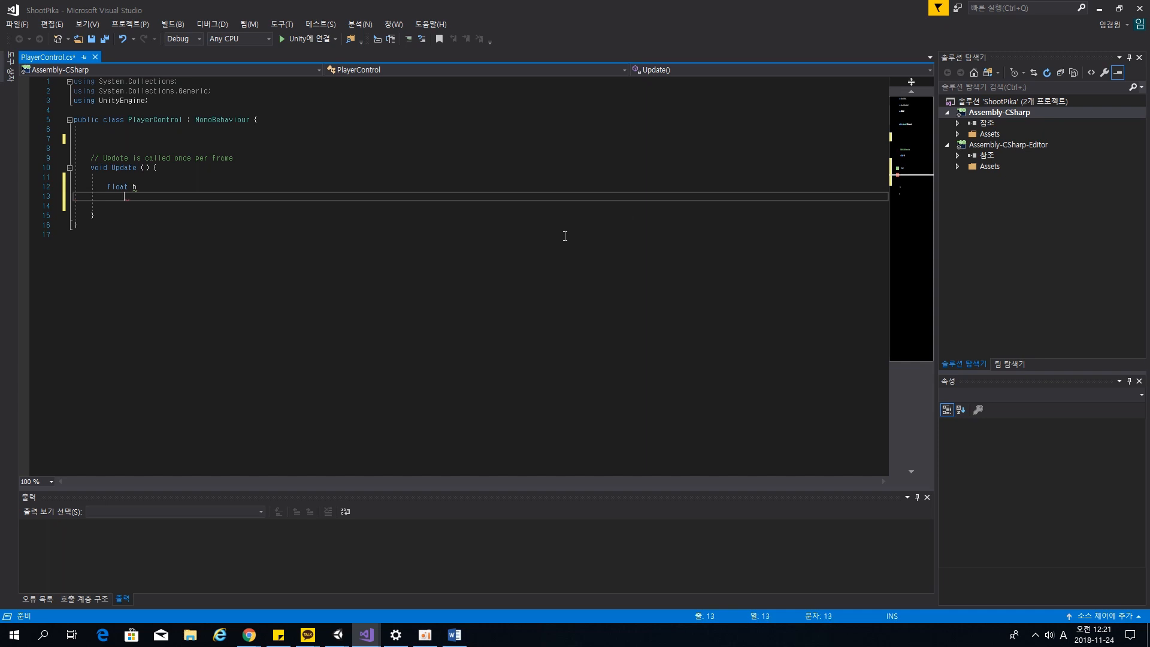
key("Up")
key("End")
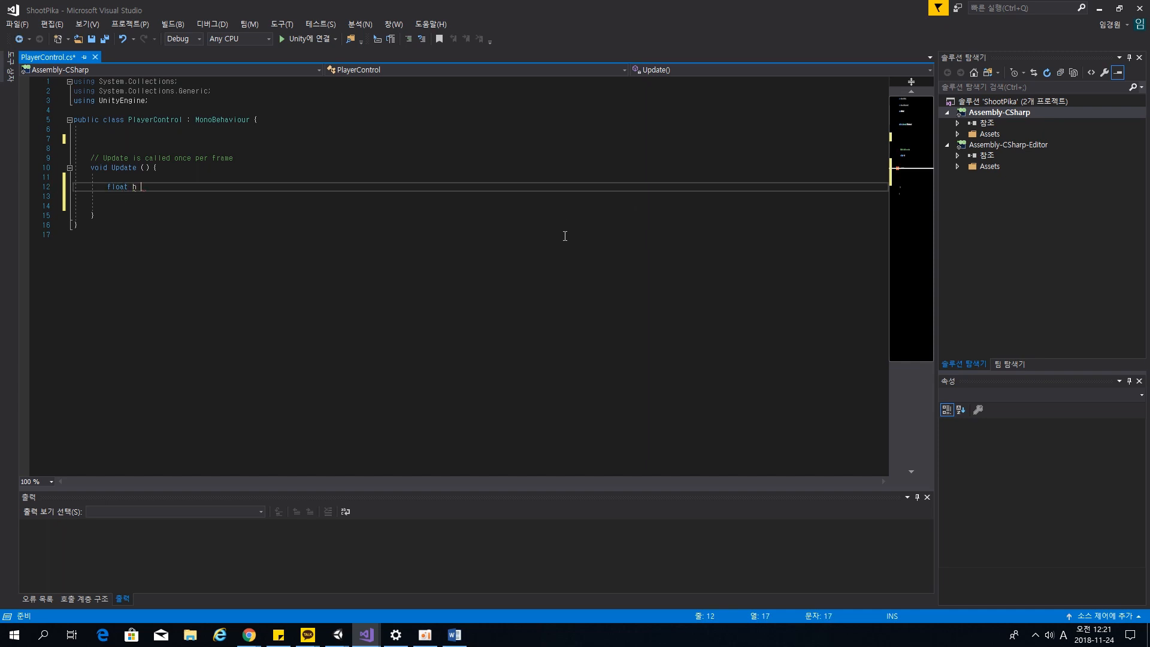
type("=")
Declare public floats horizontalSpeed and verticalSpeed, both 2.0f, above the Update method and save the script.
key("Up")
key("Up")
key("Up")
key("Up")
key("Up")
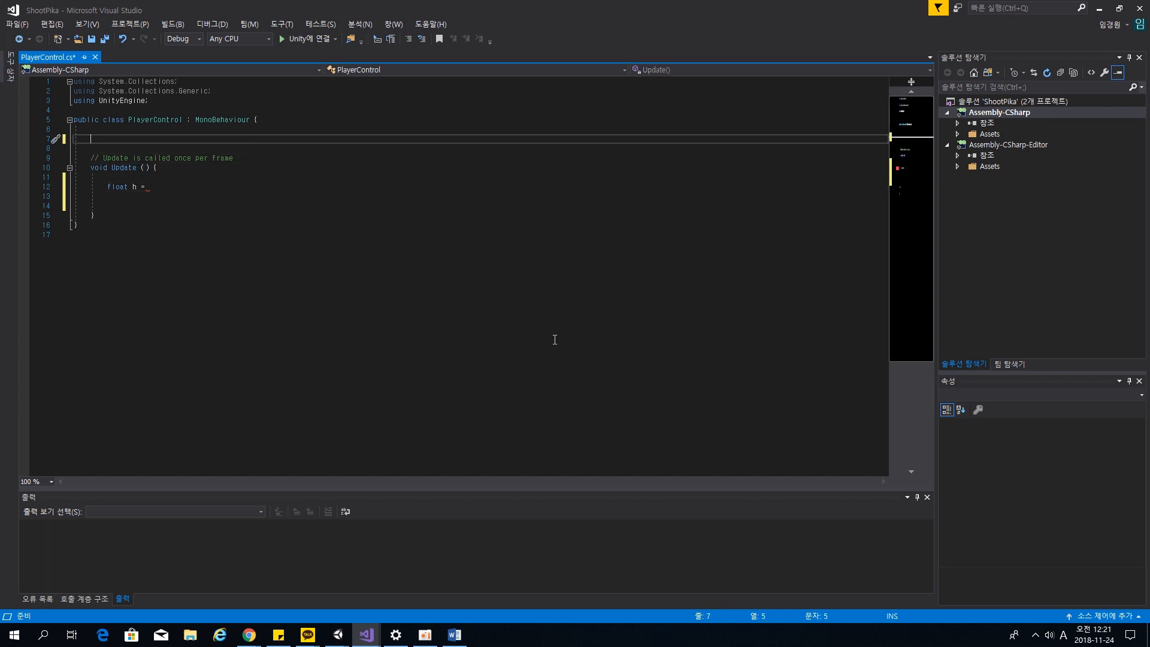
type("public float ")
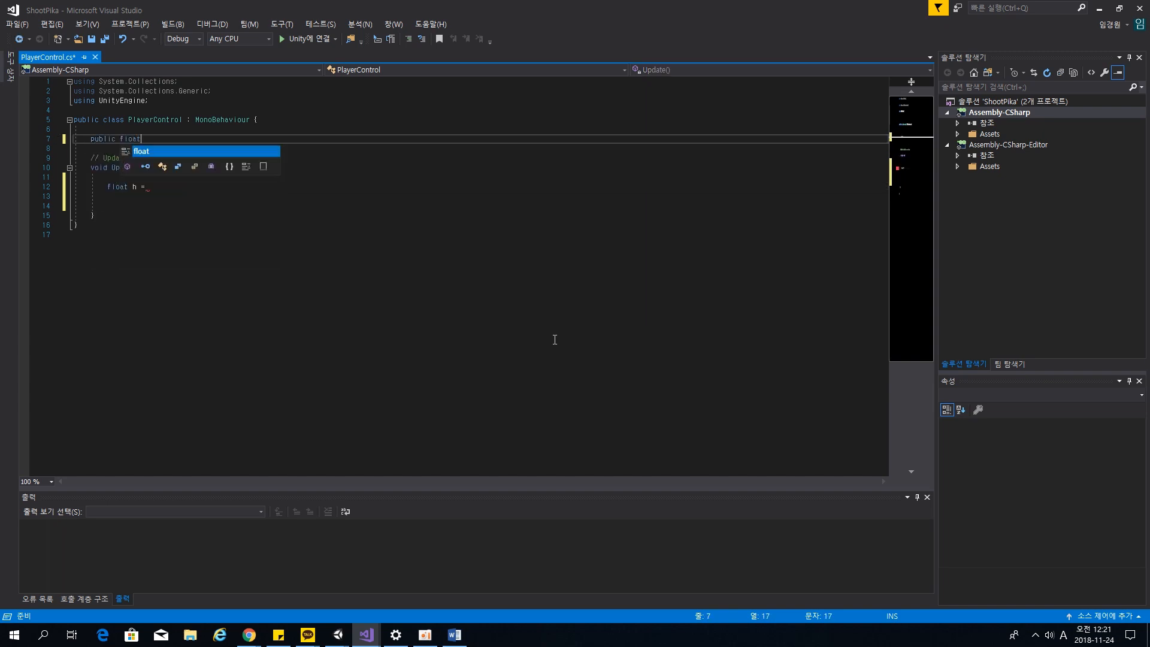
type("hor")
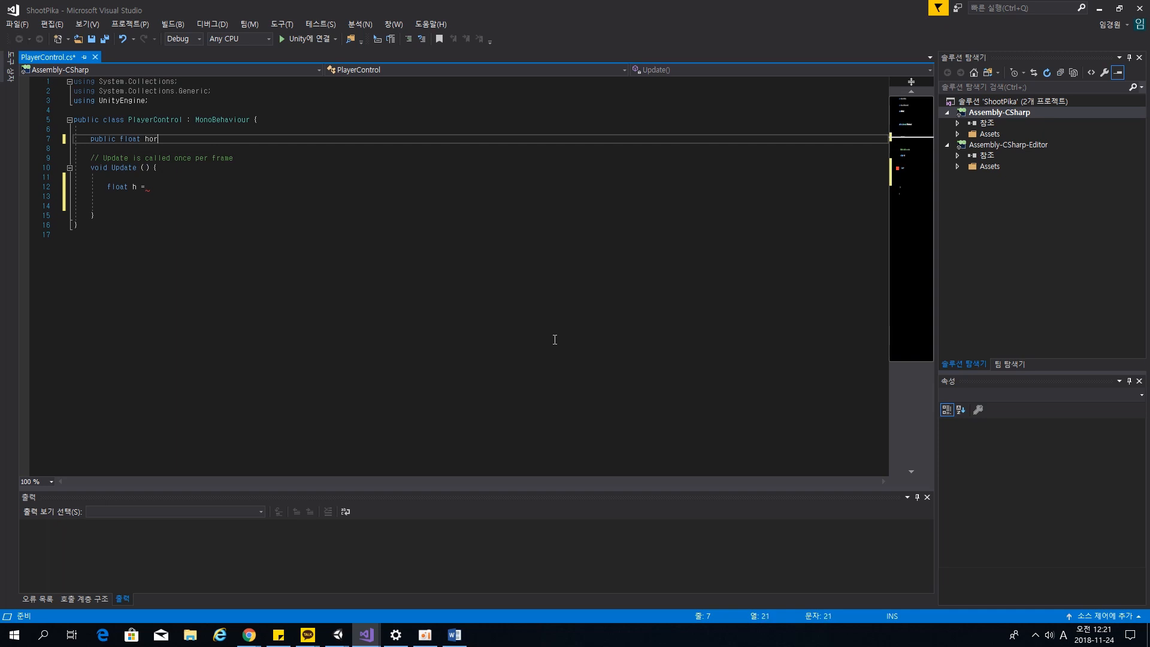
type("izontalSpeed = 2.0f;")
key("Return")
type("public float ")
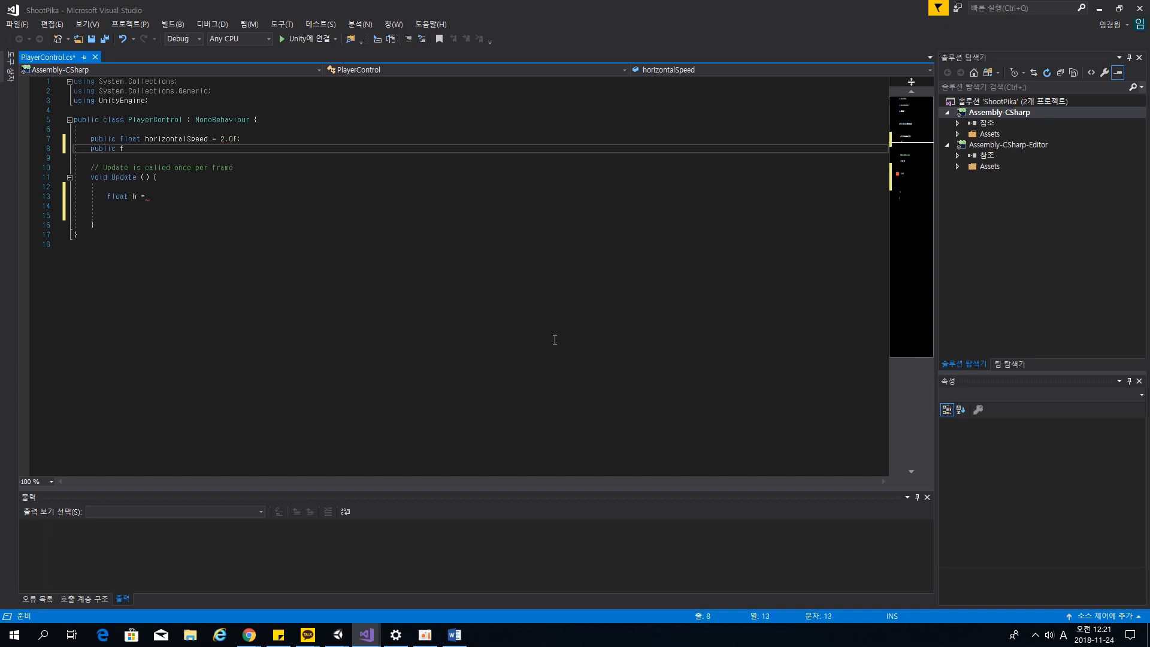
type("verticalSpeed = 2.0f;")
key("ctrl+s")
Continue the h assignment in Update with horizontalSpeed * Input.GetAxis(""), leaving the axis name empty.
key("Down")
key("Down")
key("Down")
key("Down")
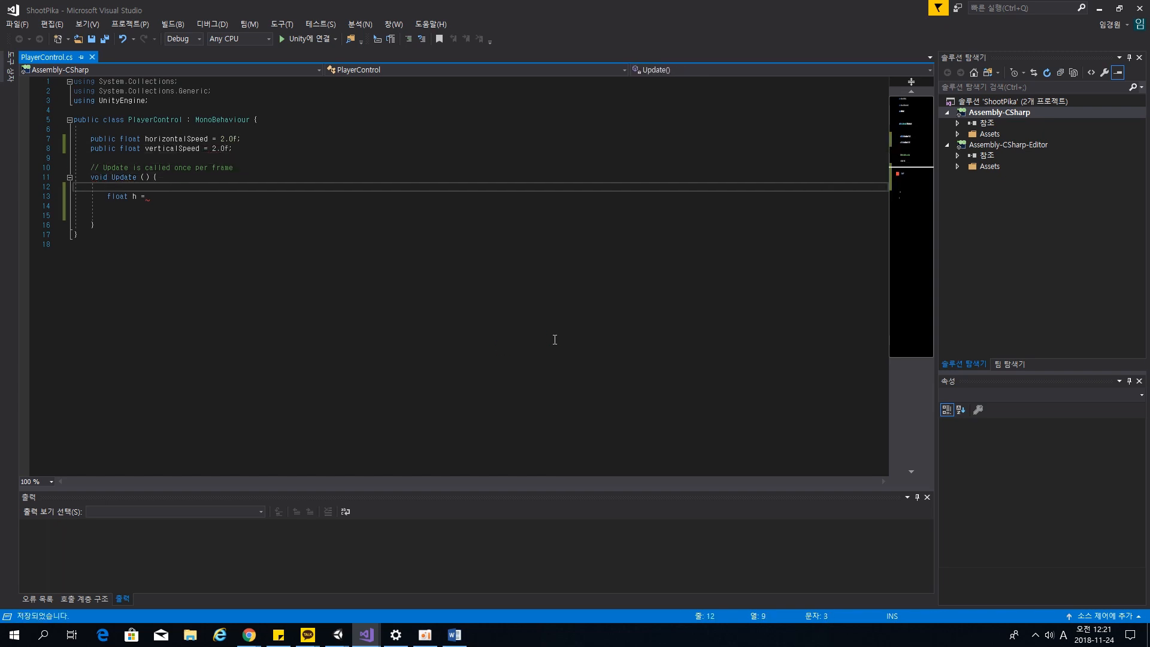
key("Down")
key("End")
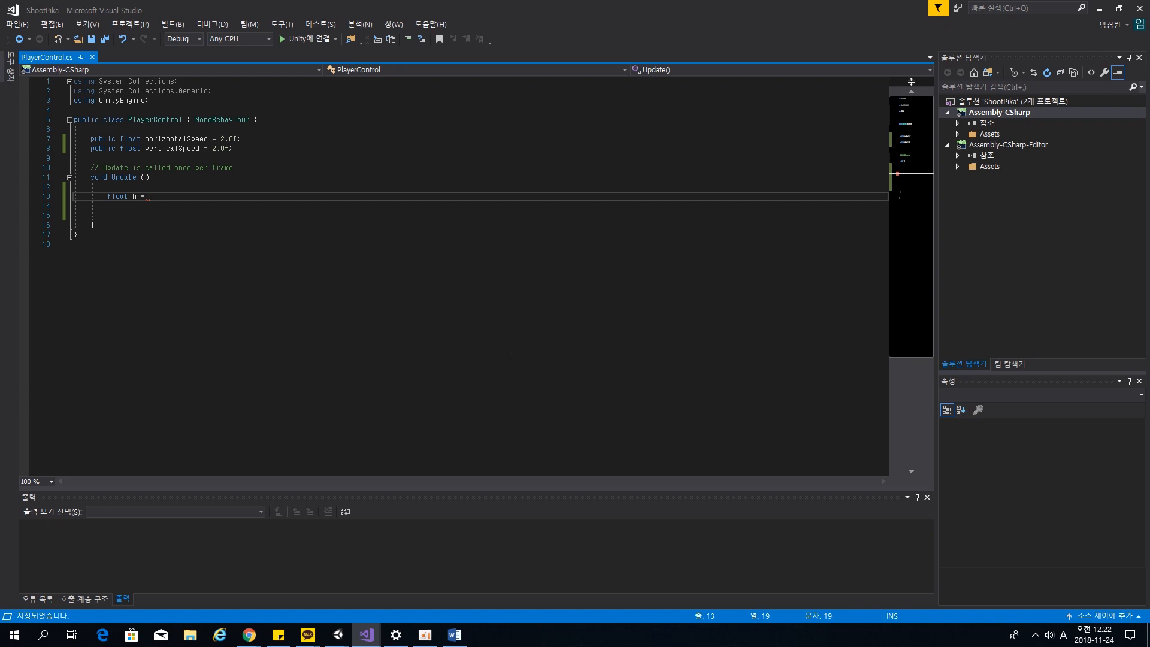
type("horizontalSpeed *")
type("Input.Ge")
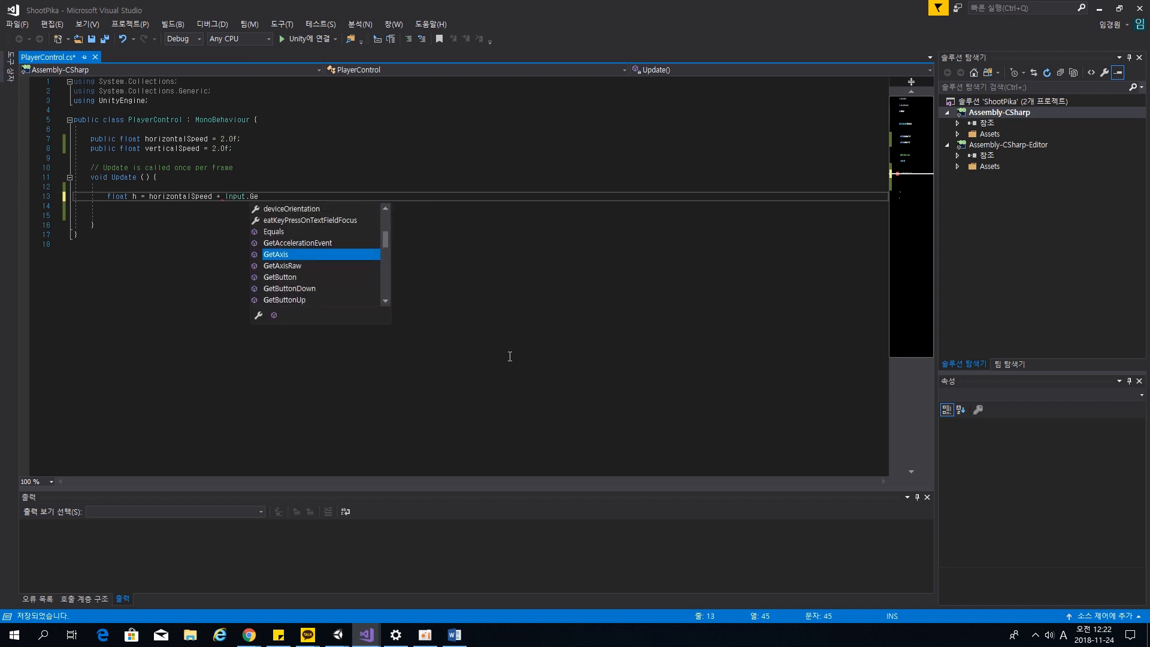
type("tAxis(\"")
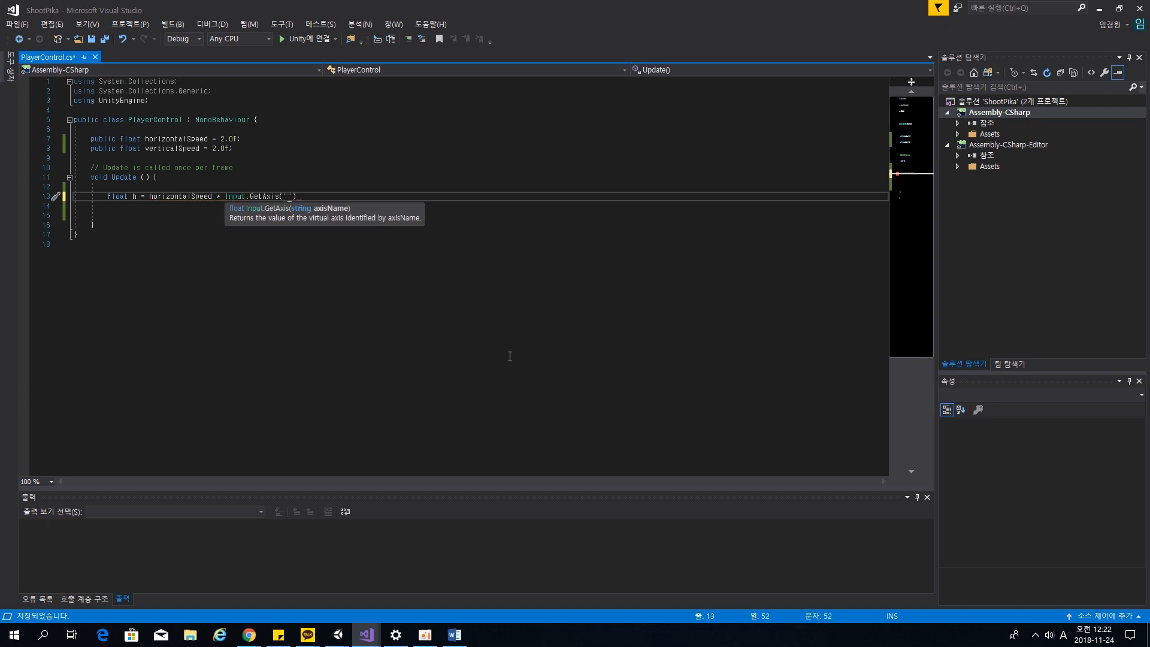
Switch to the ShootPika project in Unity and examine the Horizontal, Vertical, Mouse X and Mouse Y input axis settings.
left_click(337, 634)
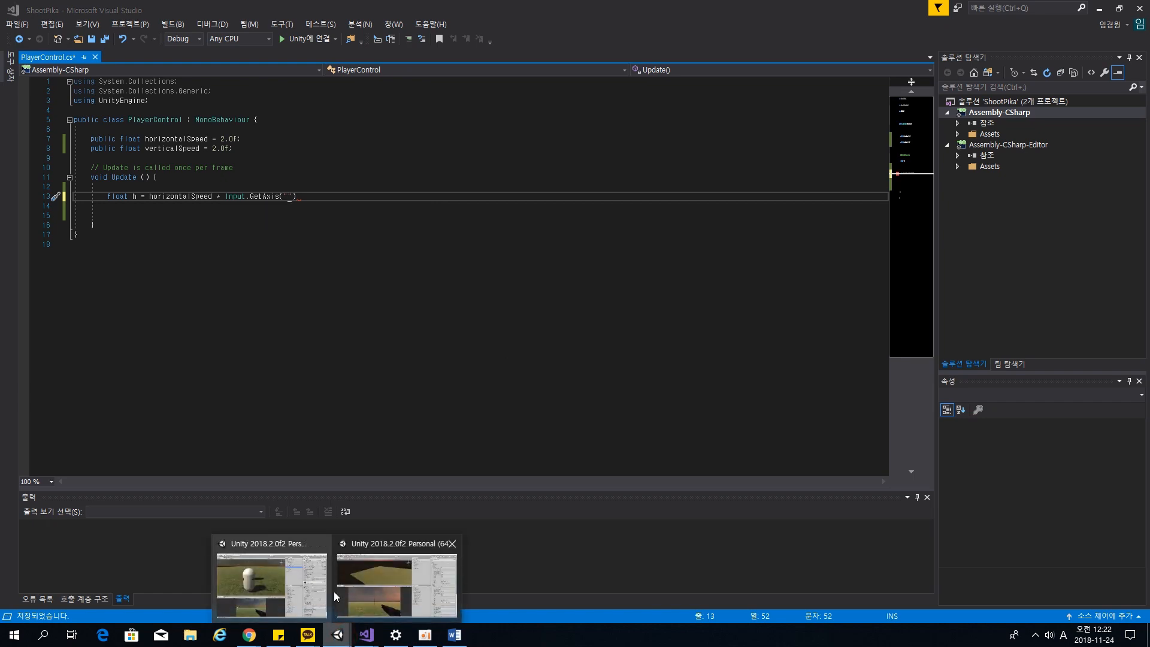
left_click(384, 582)
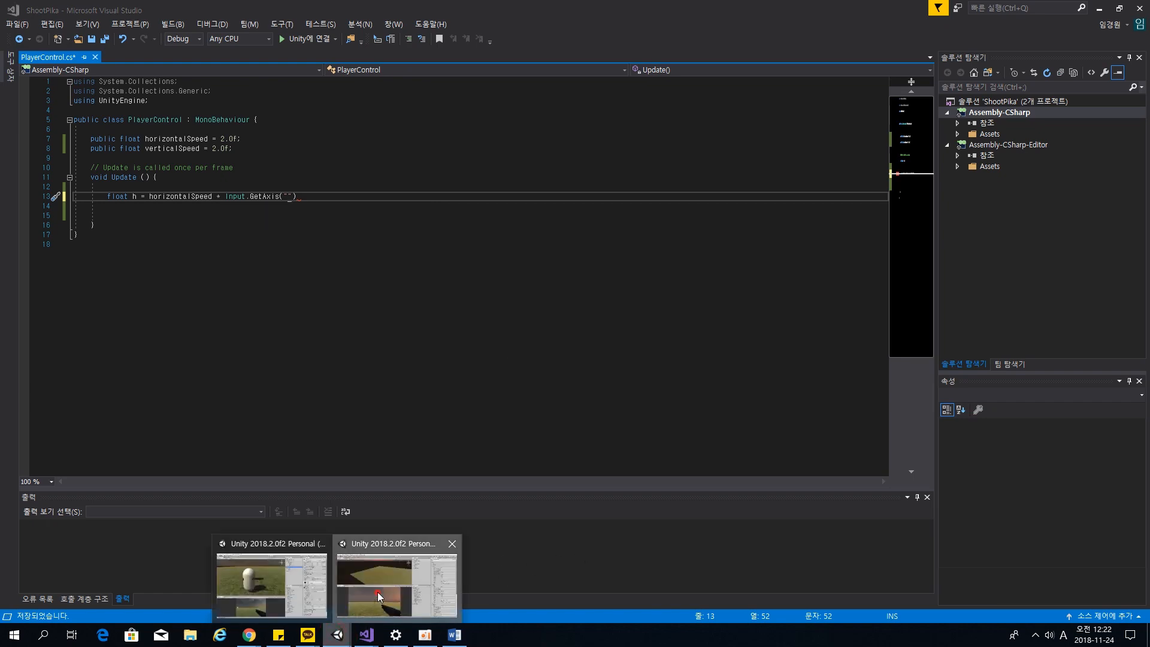
left_click(305, 557)
left_click(926, 133)
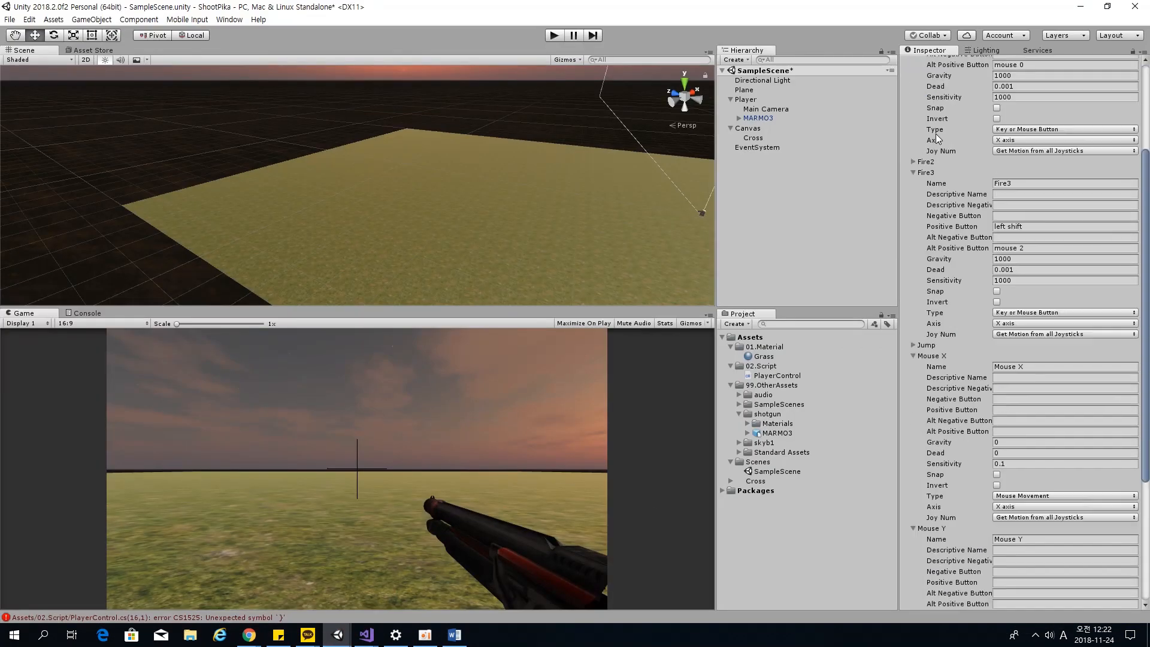
left_click(933, 111)
left_click(926, 294)
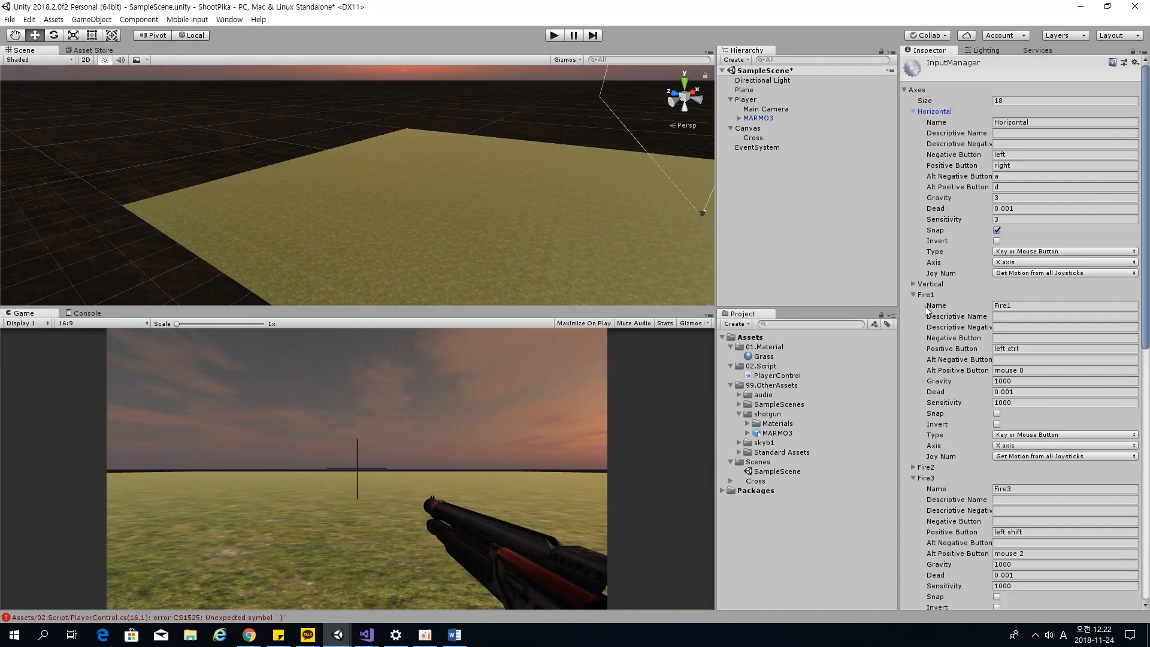
left_click(929, 284)
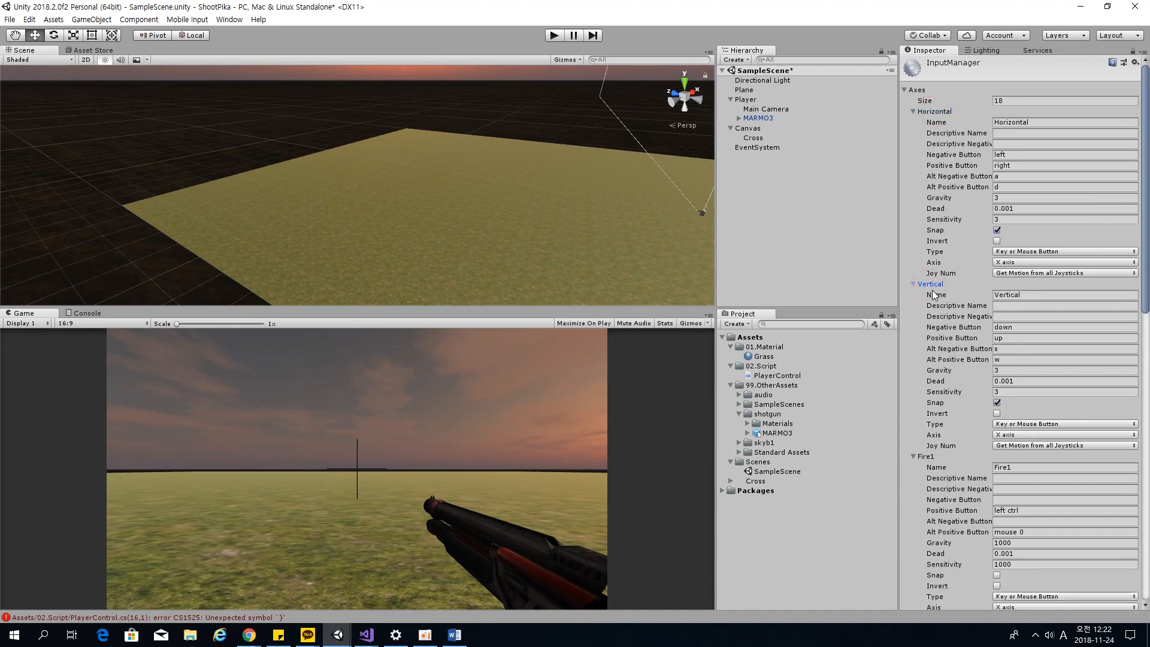
scroll(962, 323, "down", 5)
scroll(958, 328, "up", 5)
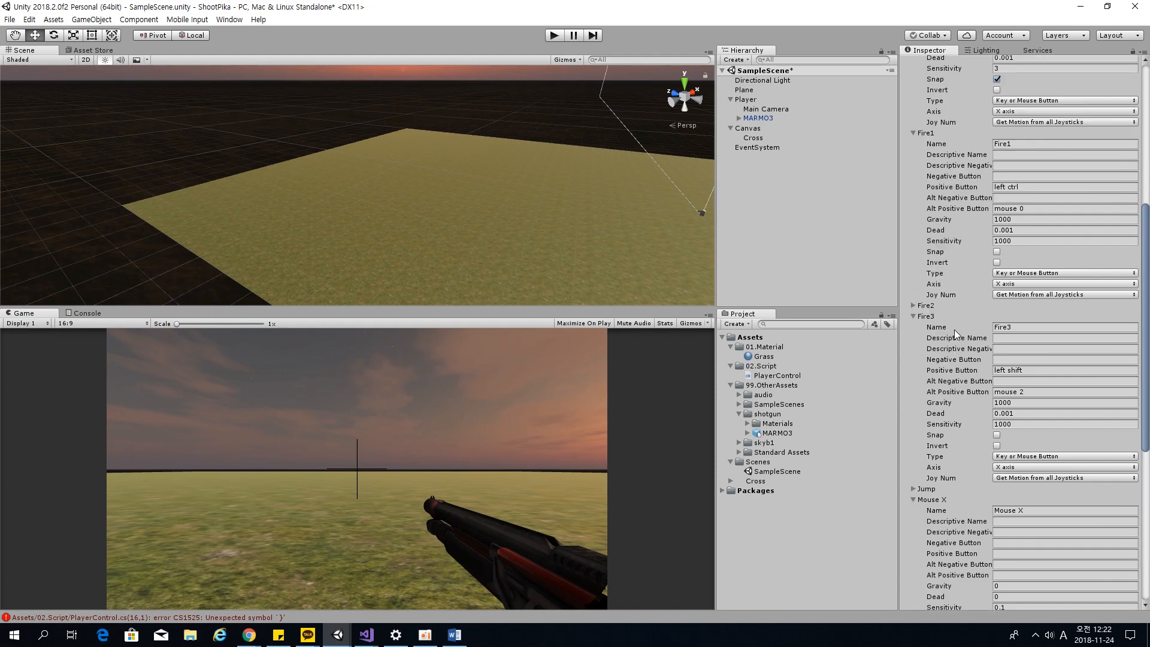
scroll(954, 330, "up", 4)
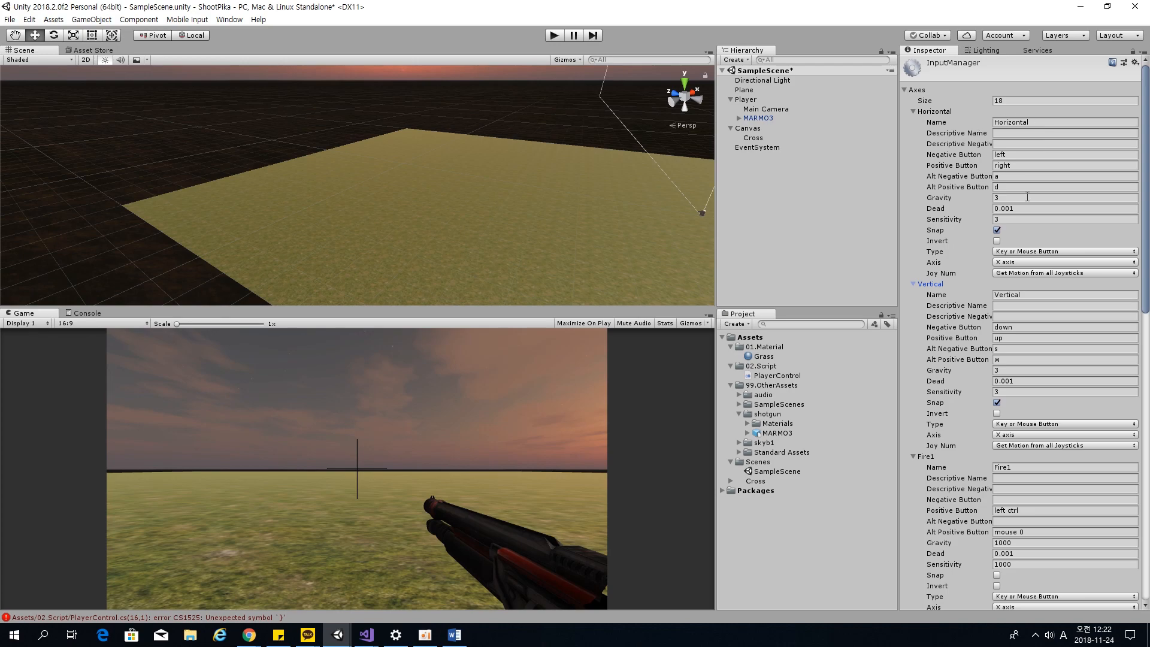
scroll(985, 272, "down", 15)
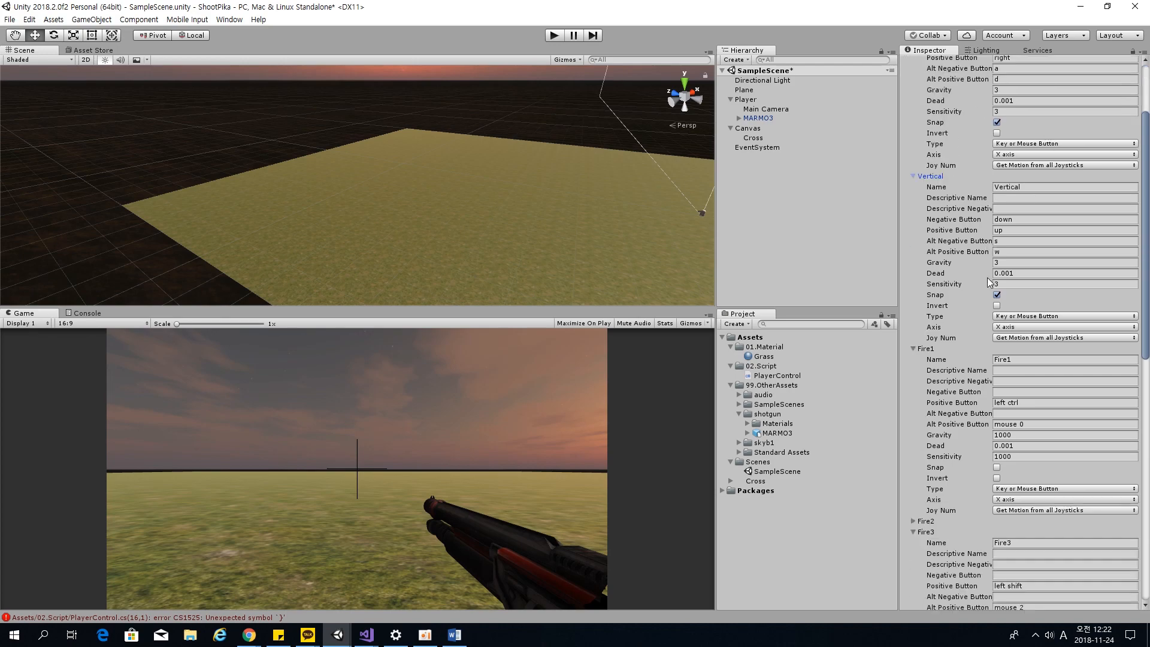
scroll(1014, 304, "down", 3)
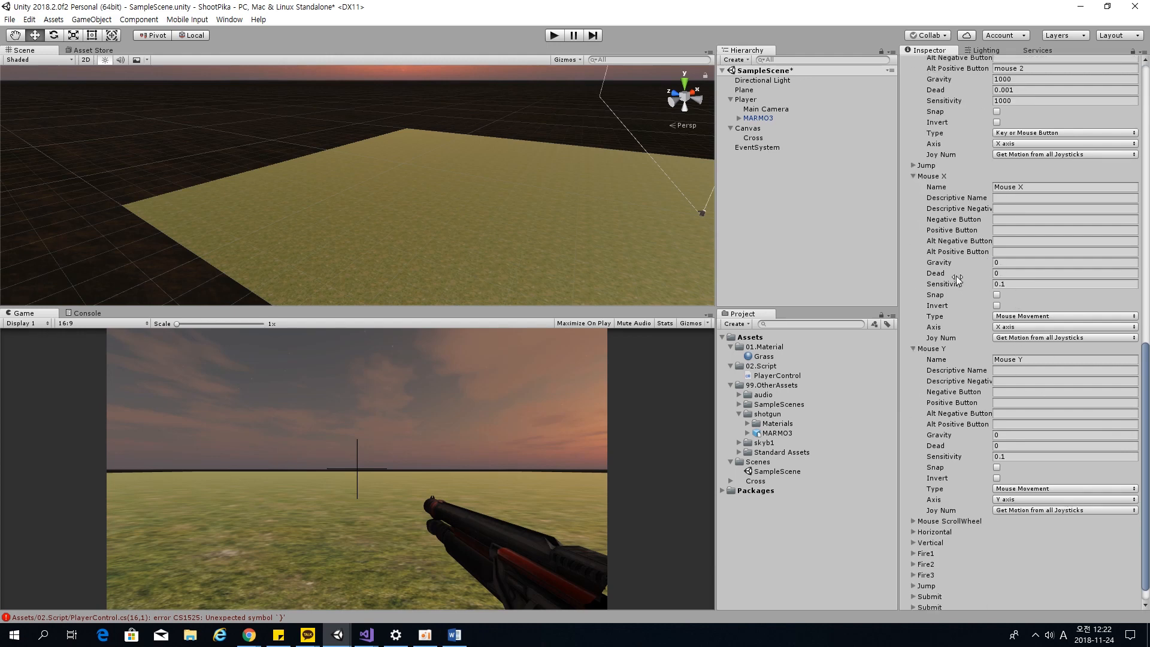
Return to Visual Studio and complete the h assignment with "Mouse X" as the GetAxis axis name.
left_click(1081, 6)
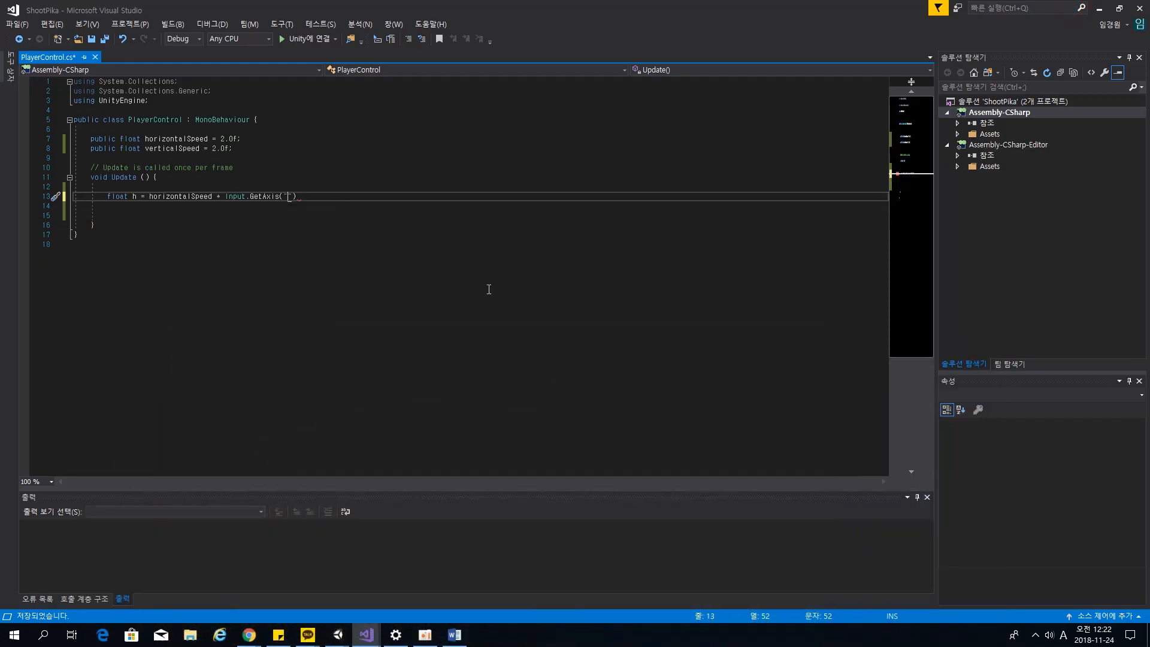
type("Mouse X\");")
key("Return")
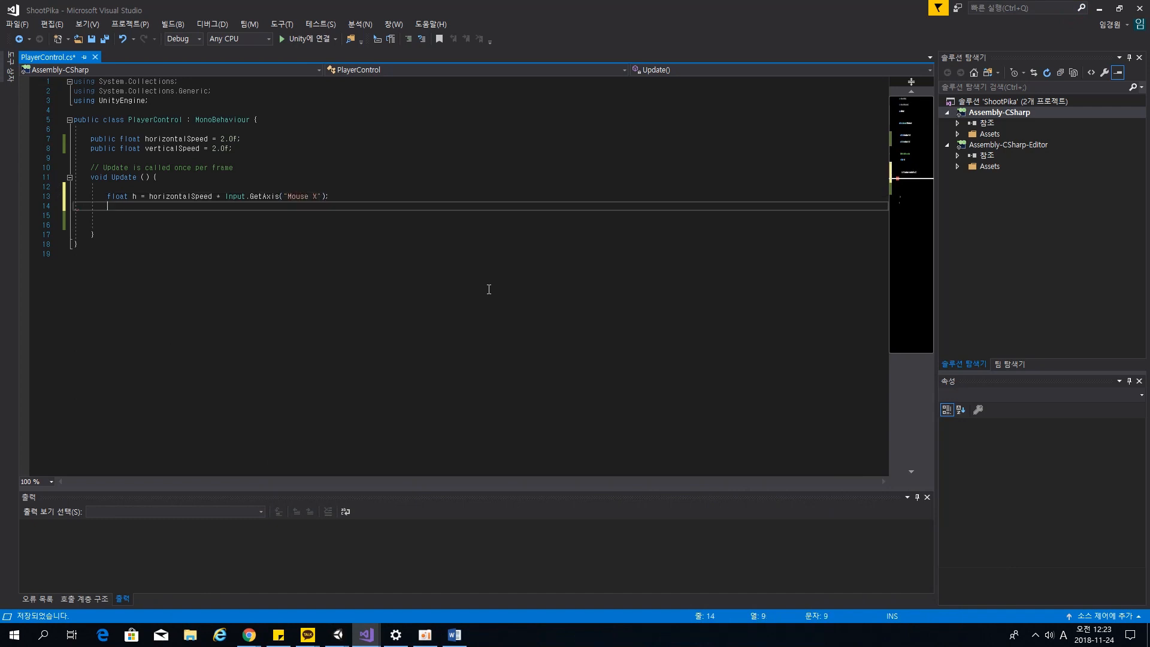
Add "float v = verticalSpeed * Input.GetAxis("Mouse Y");" below the h line, save the script and add blank lines.
type("float v = vertic")
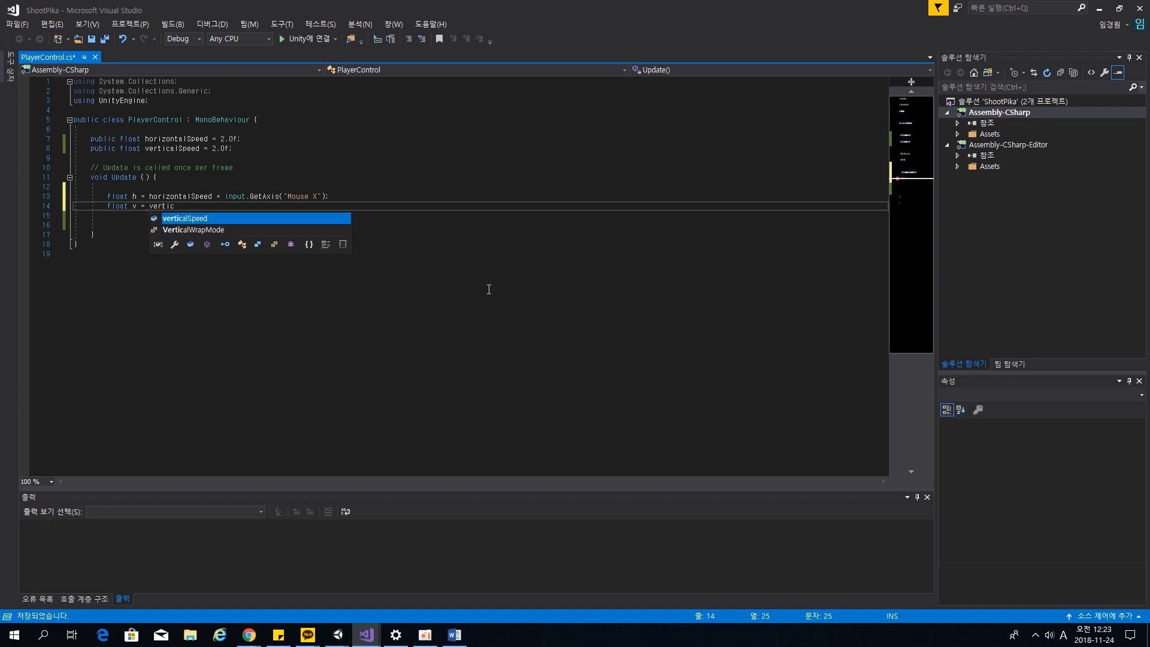
type("alSpeed *  Inp")
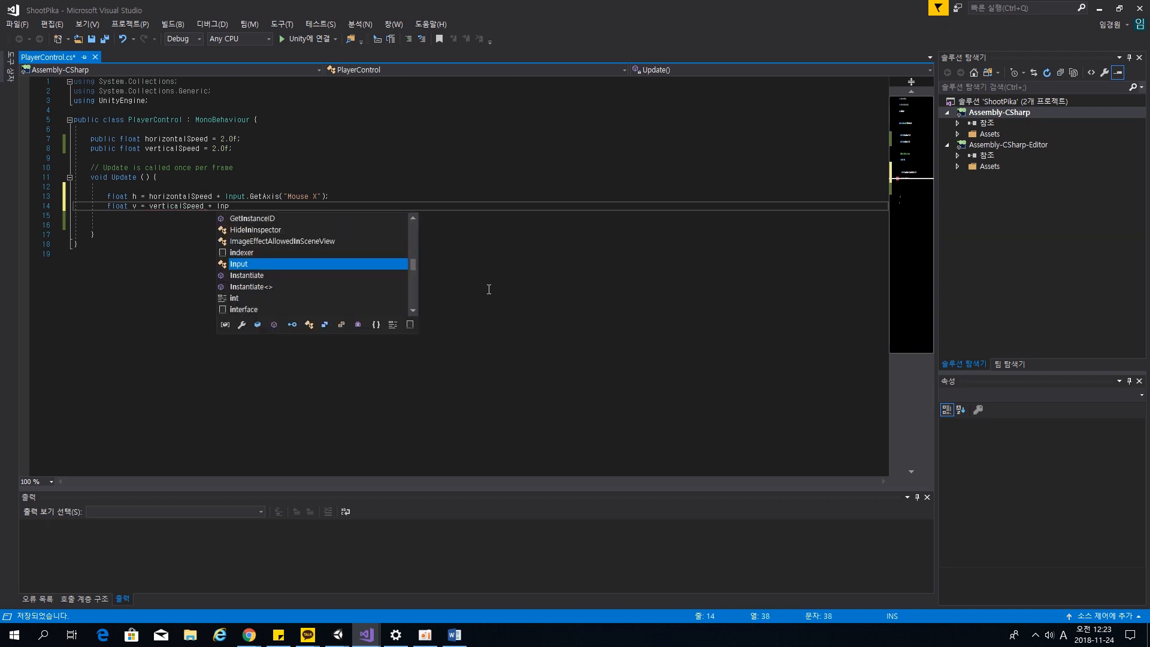
type("ut.GetAxis(\"Mous")
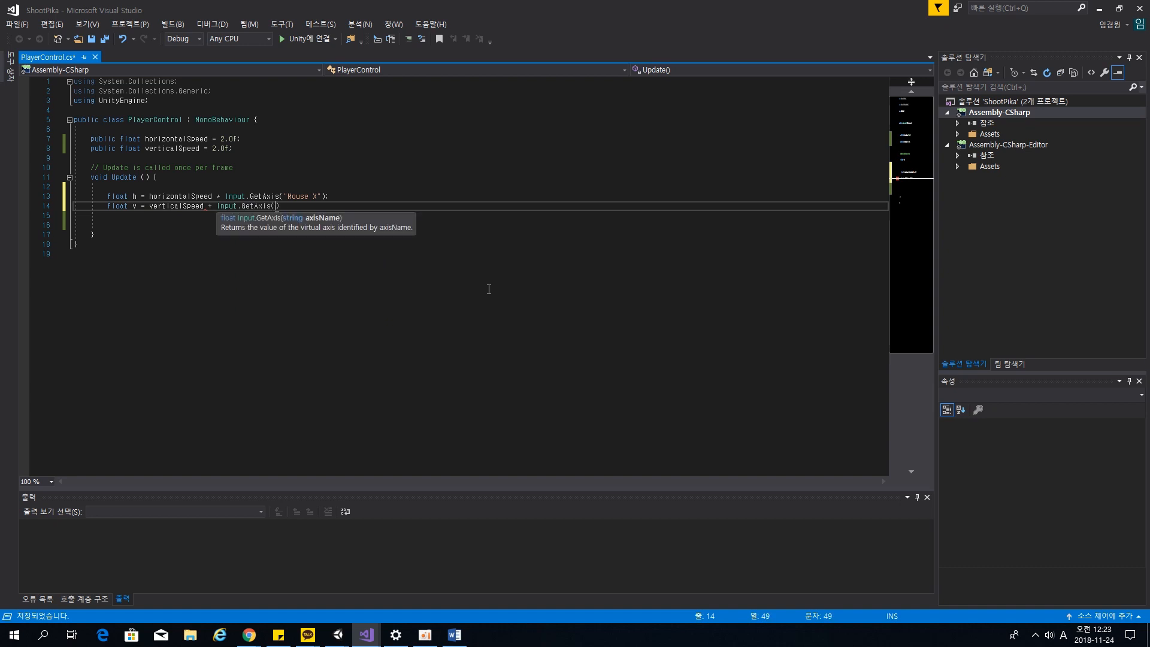
type("e Y\");")
key("ctrl+s")
key("Return")
key("Return")
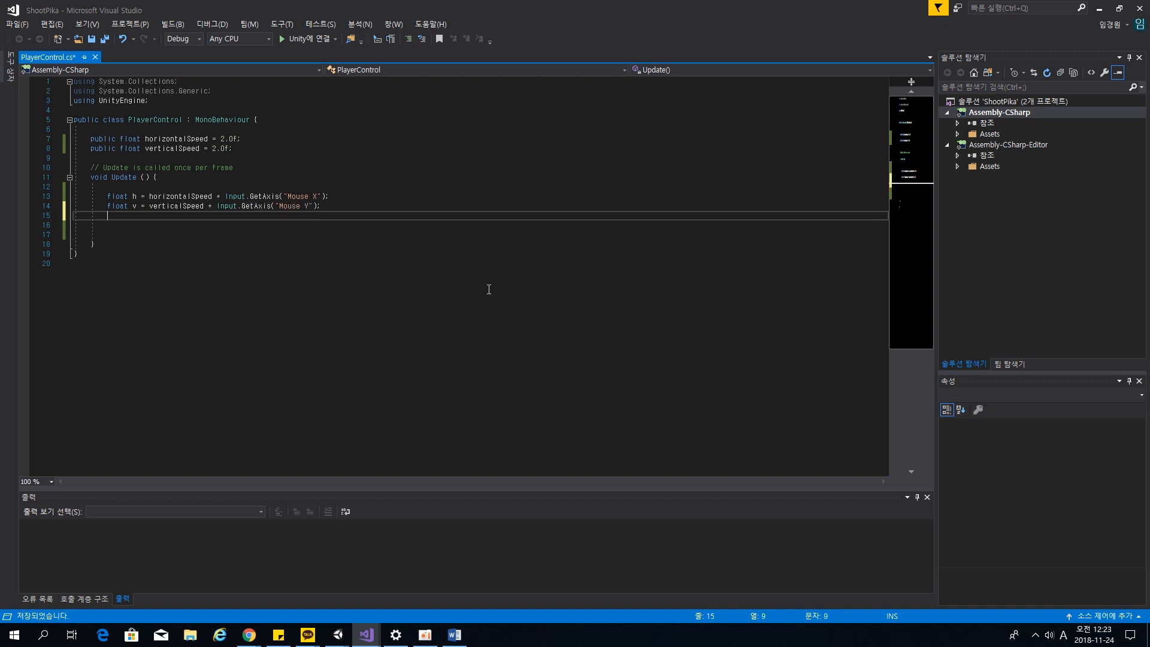
key("shift+Up")
key("shift+Up")
key("shift+Up")
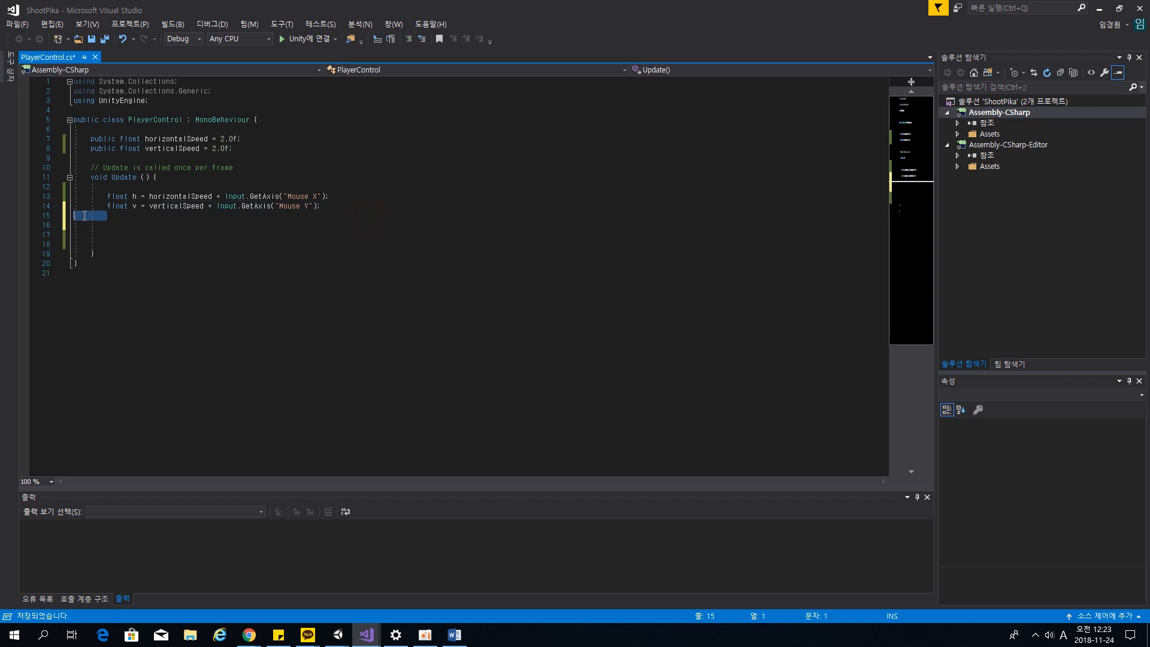
key("shift+Down")
key("shift+Down")
key("shift+Down")
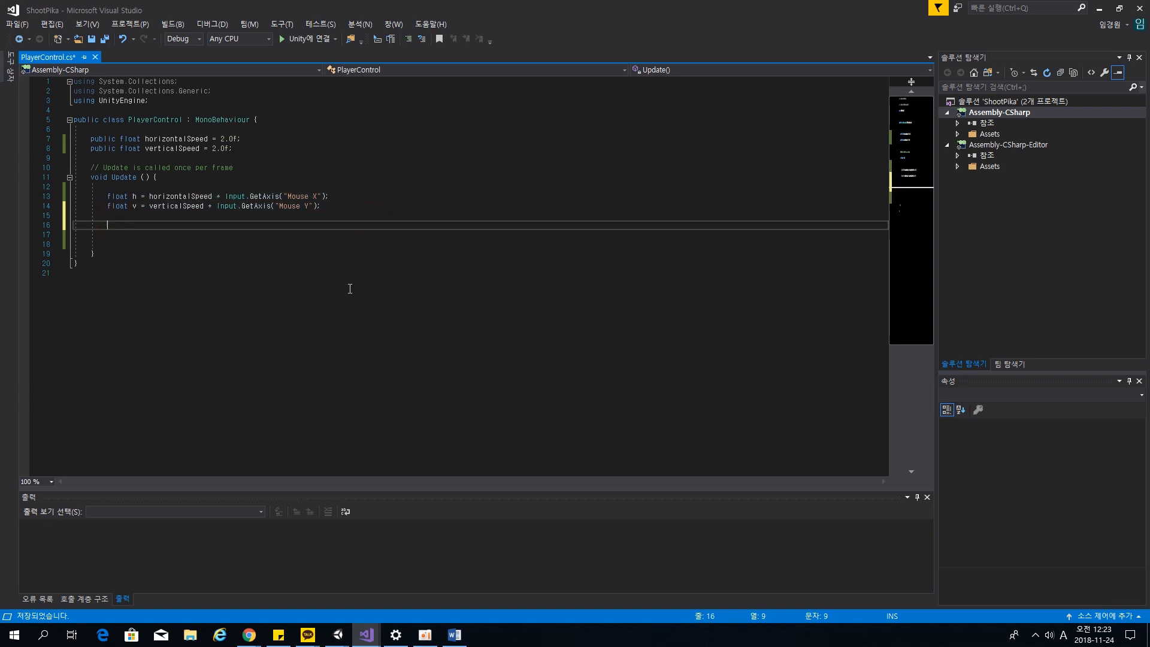
scroll(560, 323, "down", 2)
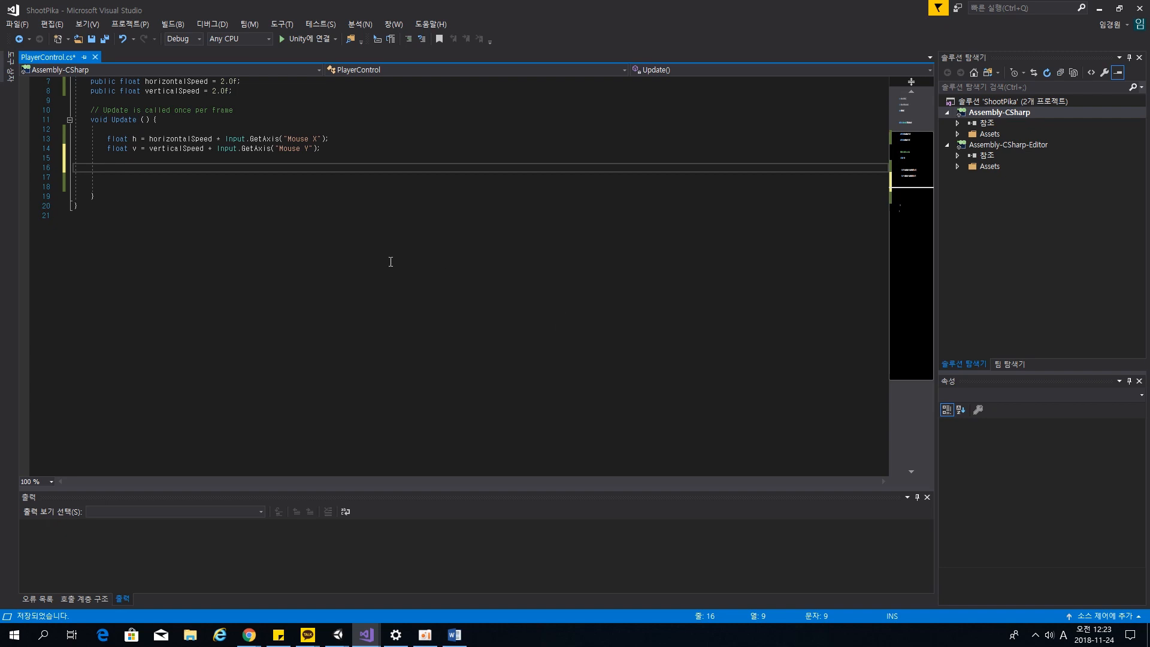
scroll(391, 262, "up", 2)
mouse_move(108, 87)
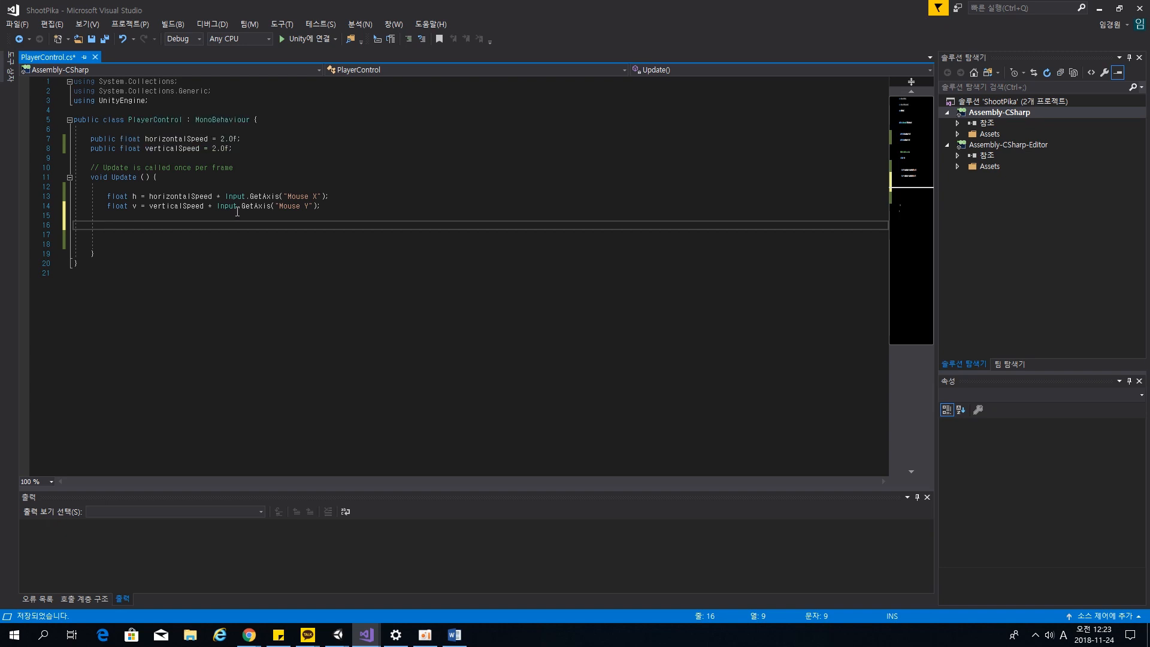
mouse_move(238, 210)
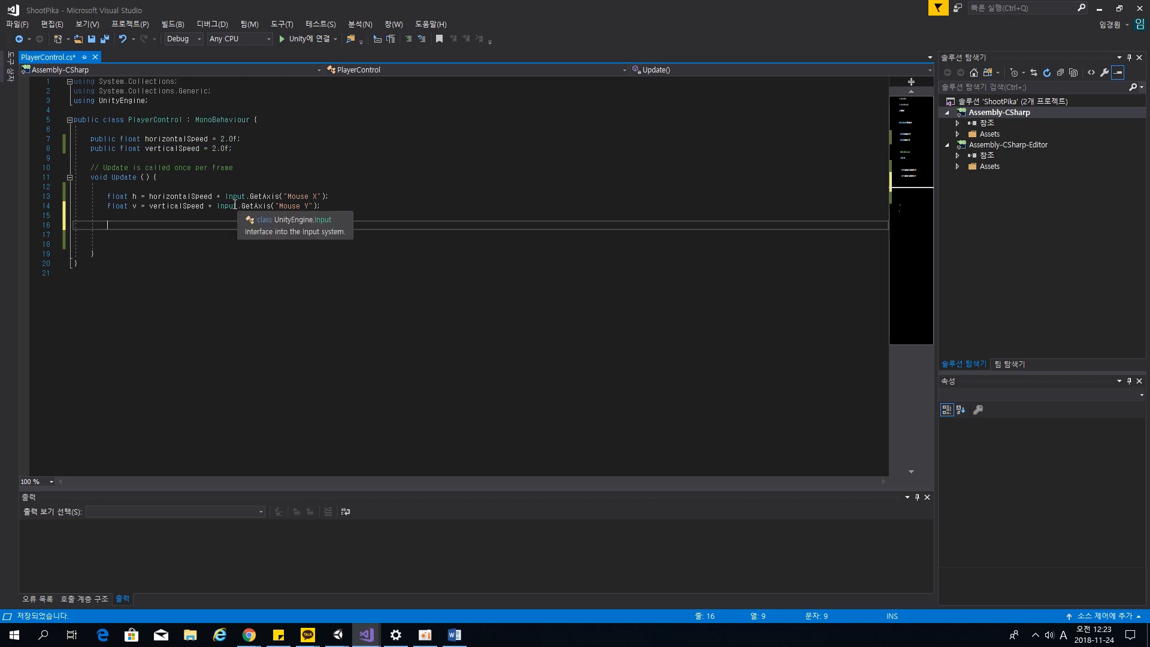
Start a statement reading "this.transform." in Update, below the v assignment.
scroll(231, 207, "down", 2)
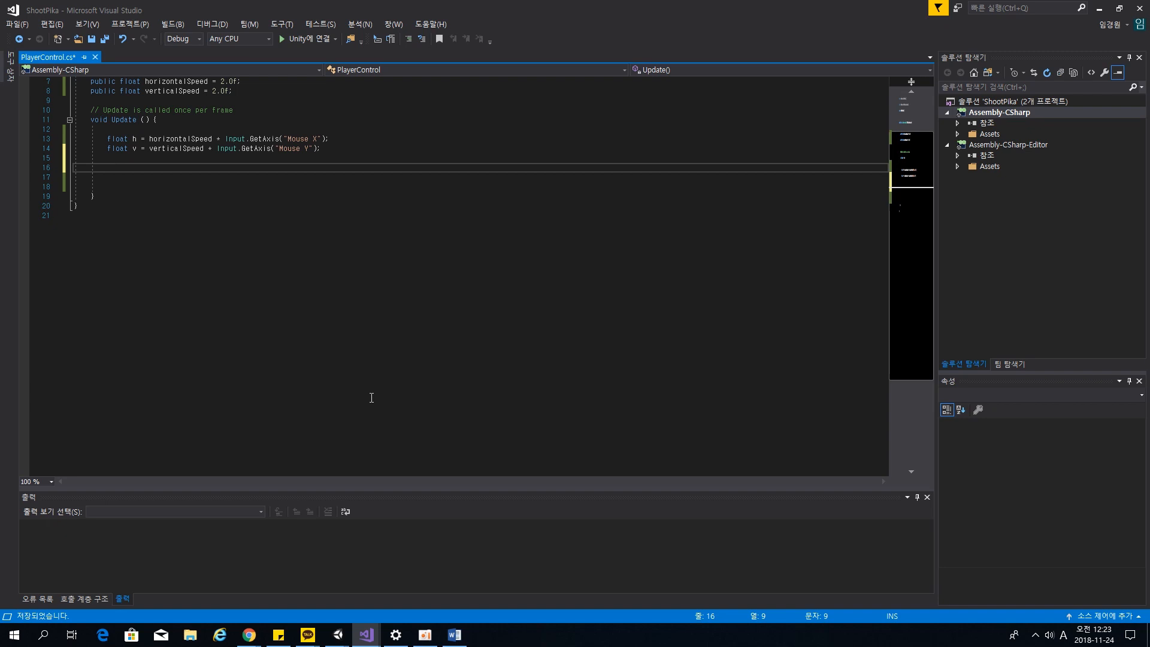
type("this")
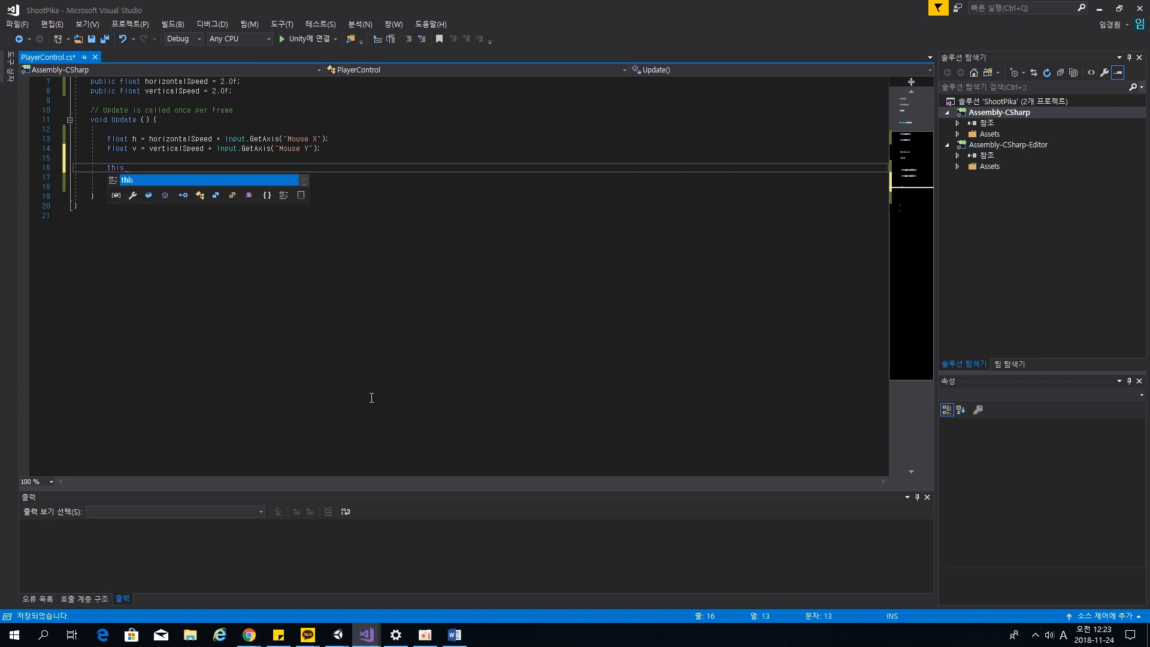
type(".transfom")
key("Return")
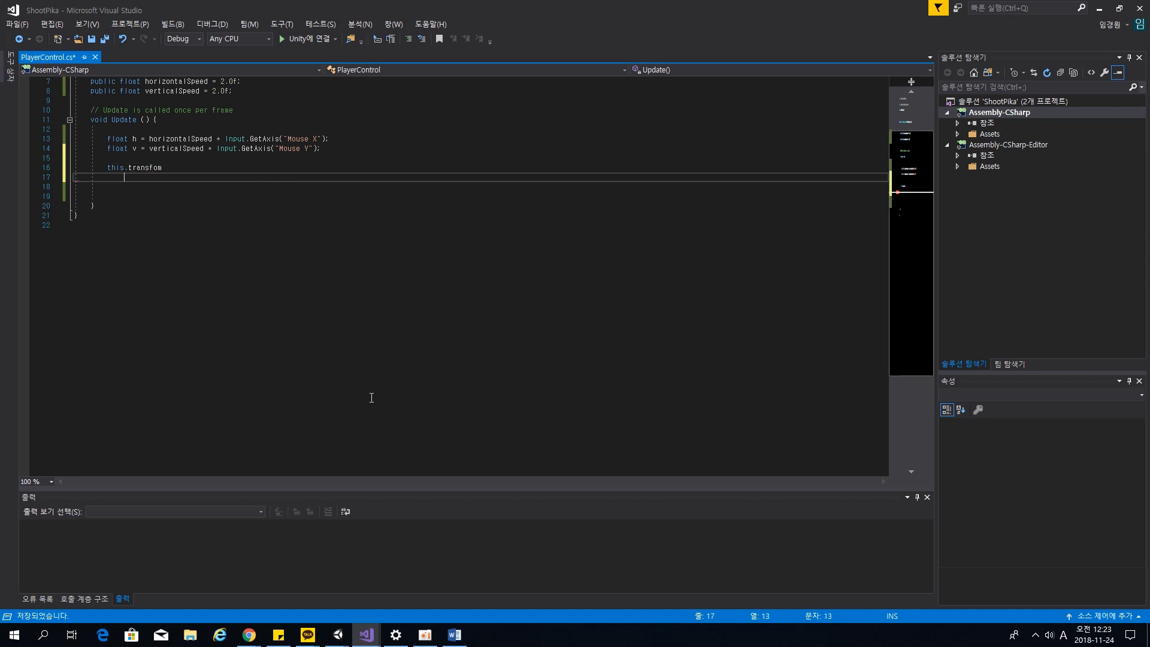
left_click(179, 169)
key("BackSpace")
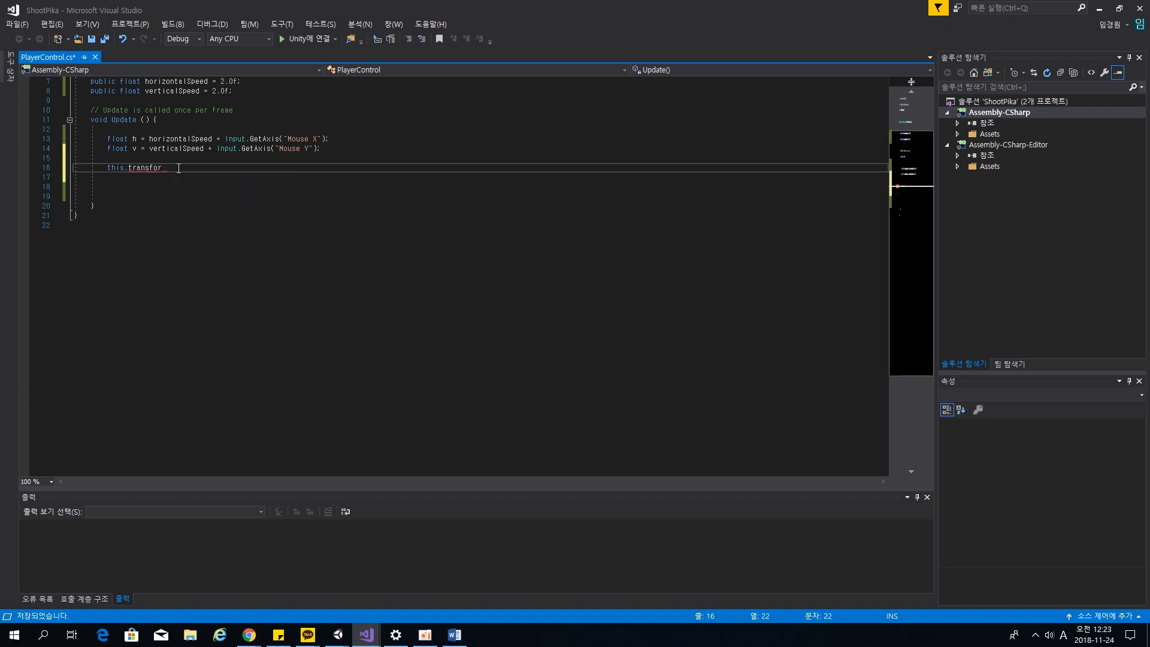
type("rm.")
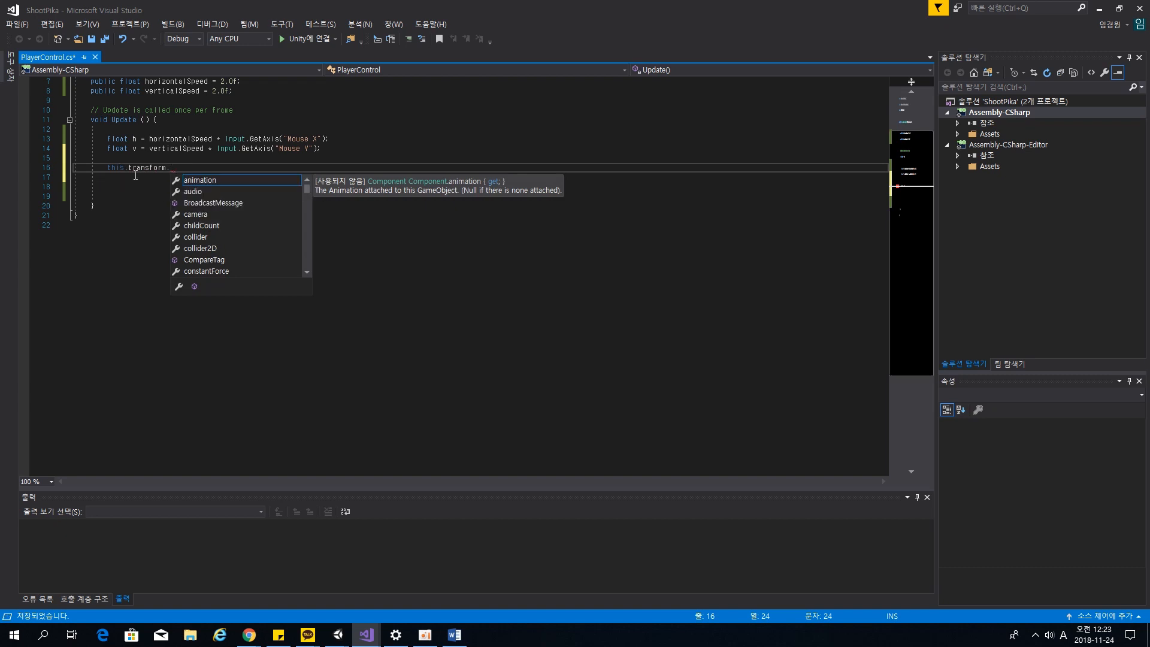
left_click_drag(127, 169, 109, 167)
key("BackSpace")
key("BackSpace")
key("BackSpace")
key("BackSpace")
key("BackSpace")
key("BackSpace")
key("BackSpace")
key("BackSpace")
key("BackSpace")
key("BackSpace")
left_click(167, 161)
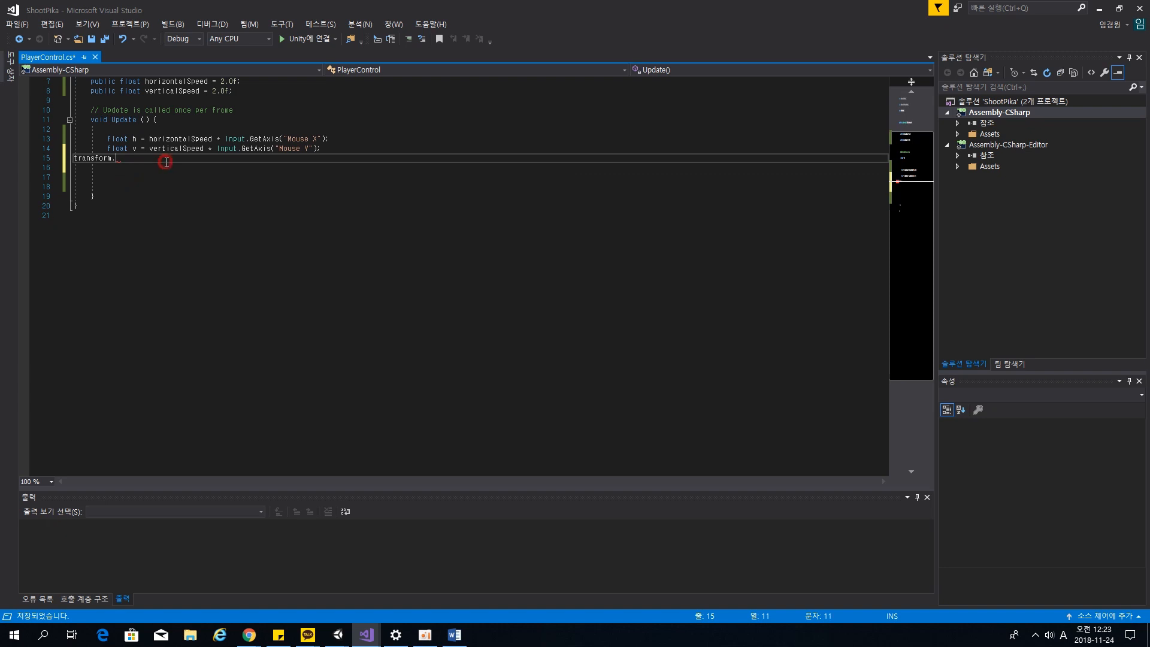
key("ctrl+z")
key("ctrl+z")
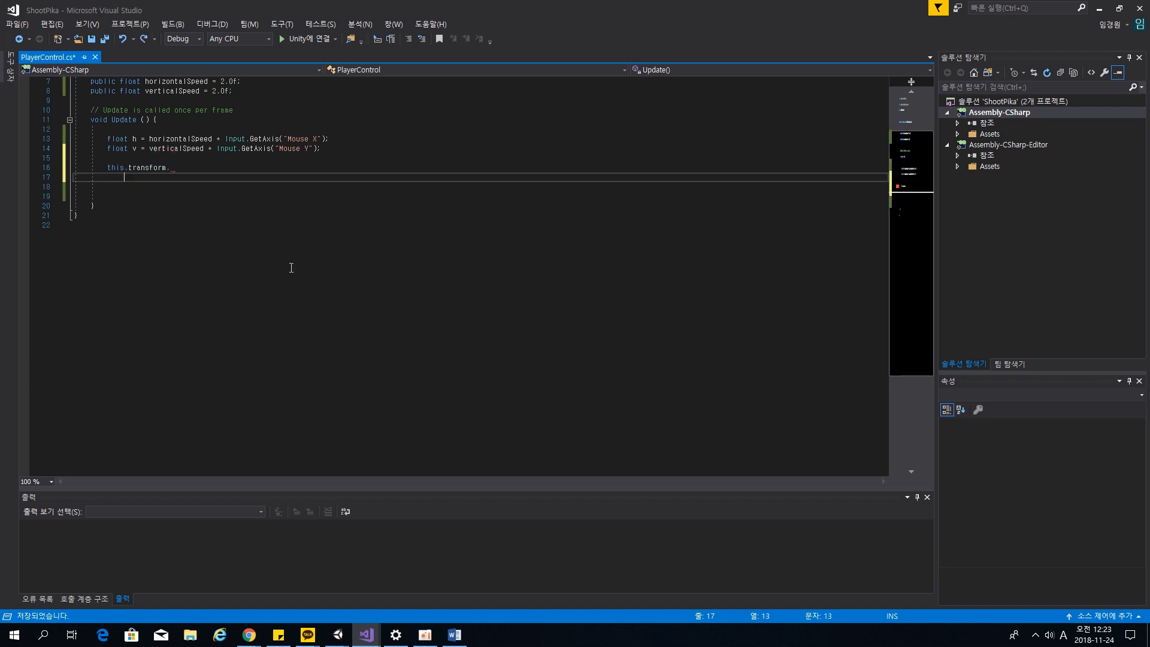
Remove the "this." prefix so that the new statement in Update starts with "transform.".
key("Up")
key("Right")
key("Right")
key("shift+Left")
key("shift+Left")
key("shift+Left")
key("shift+Left")
key("shift+Left")
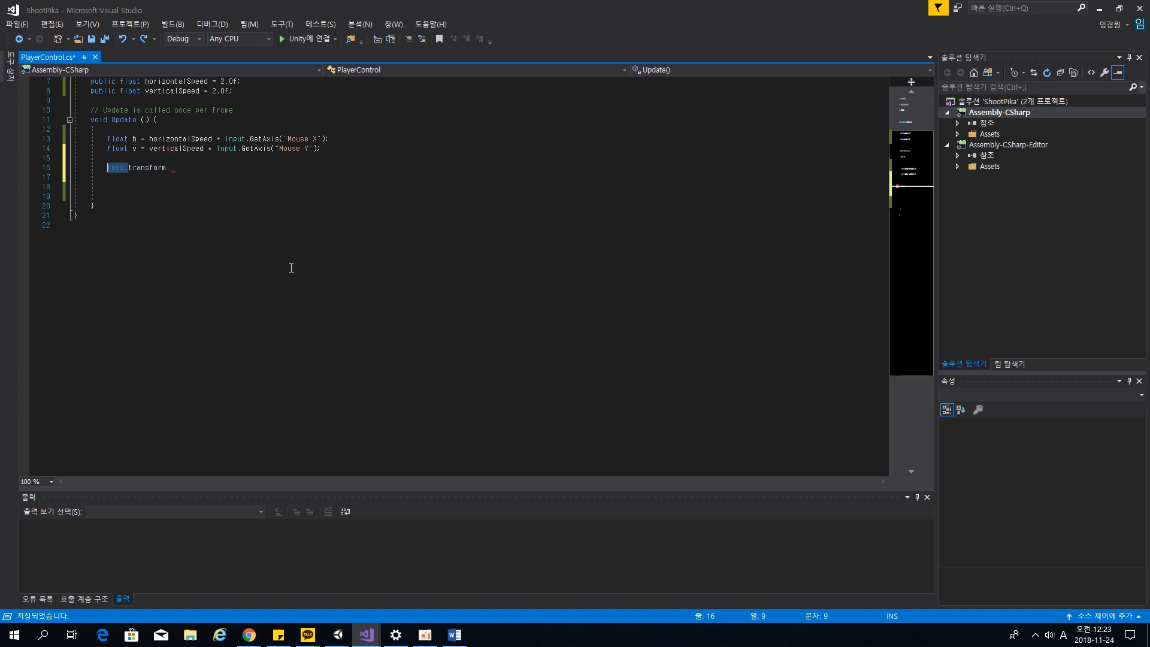
key("BackSpace")
key("End")
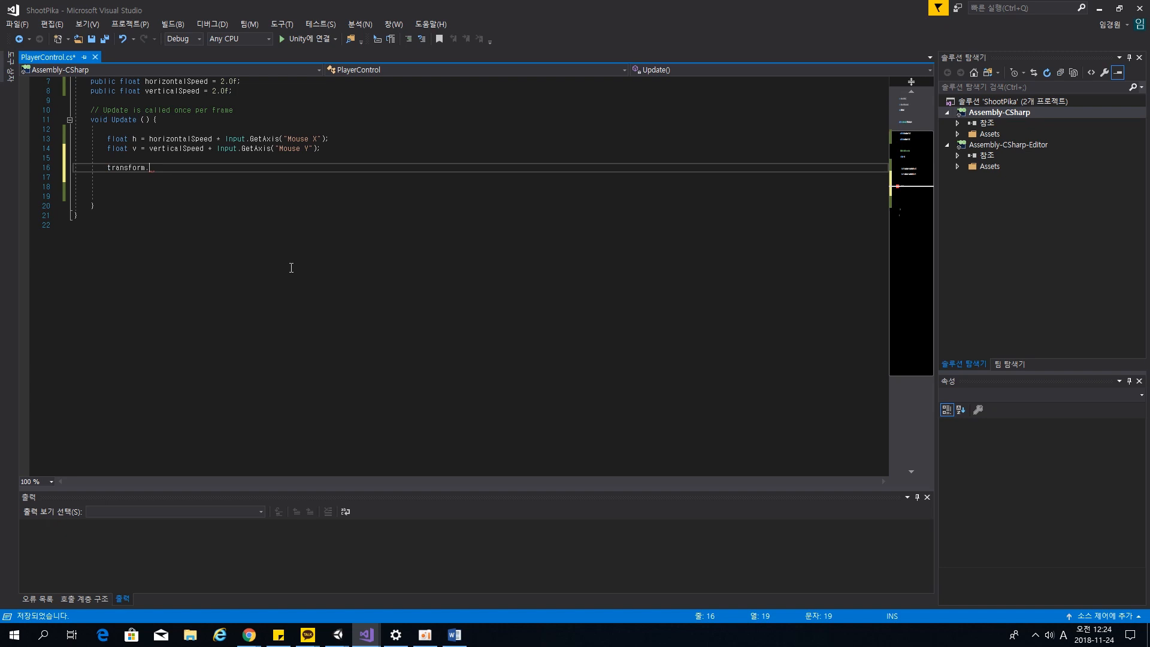
Extend the transform statement with the localEulerAngles property.
type("local")
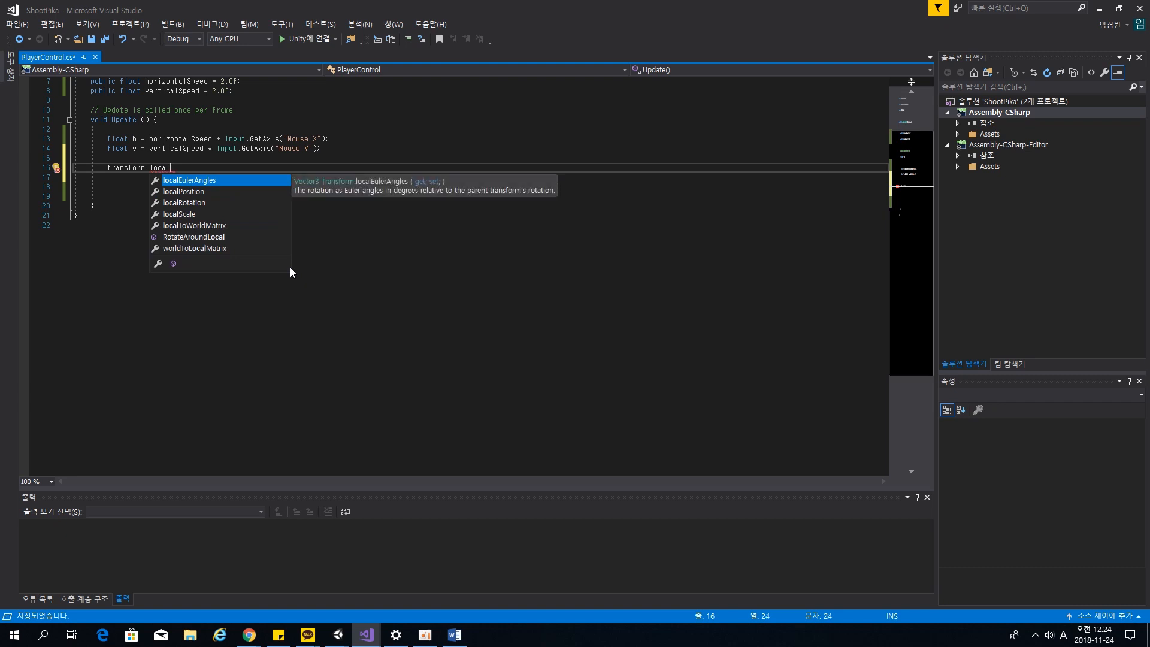
key("Down")
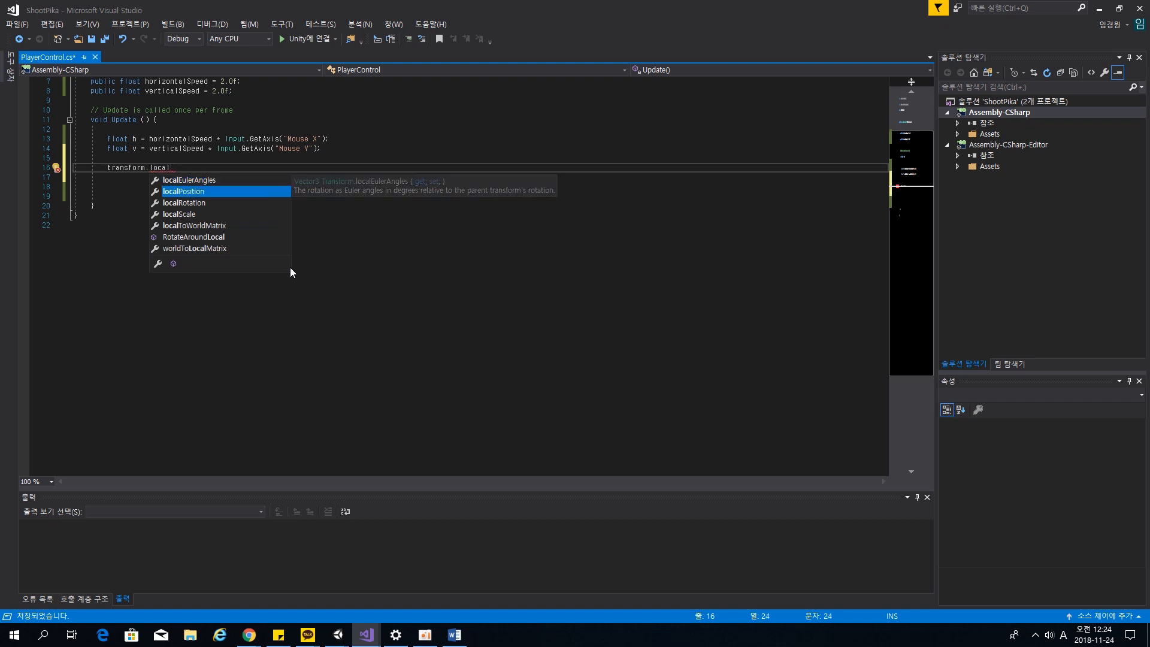
key("Up")
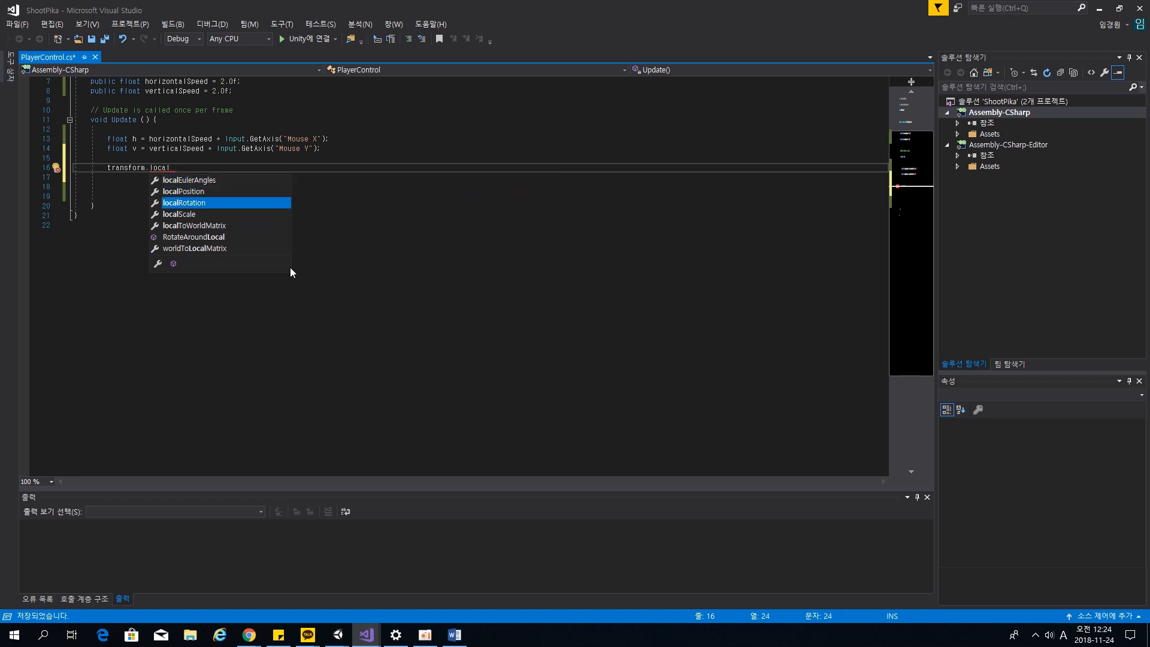
key("Down")
key("Down")
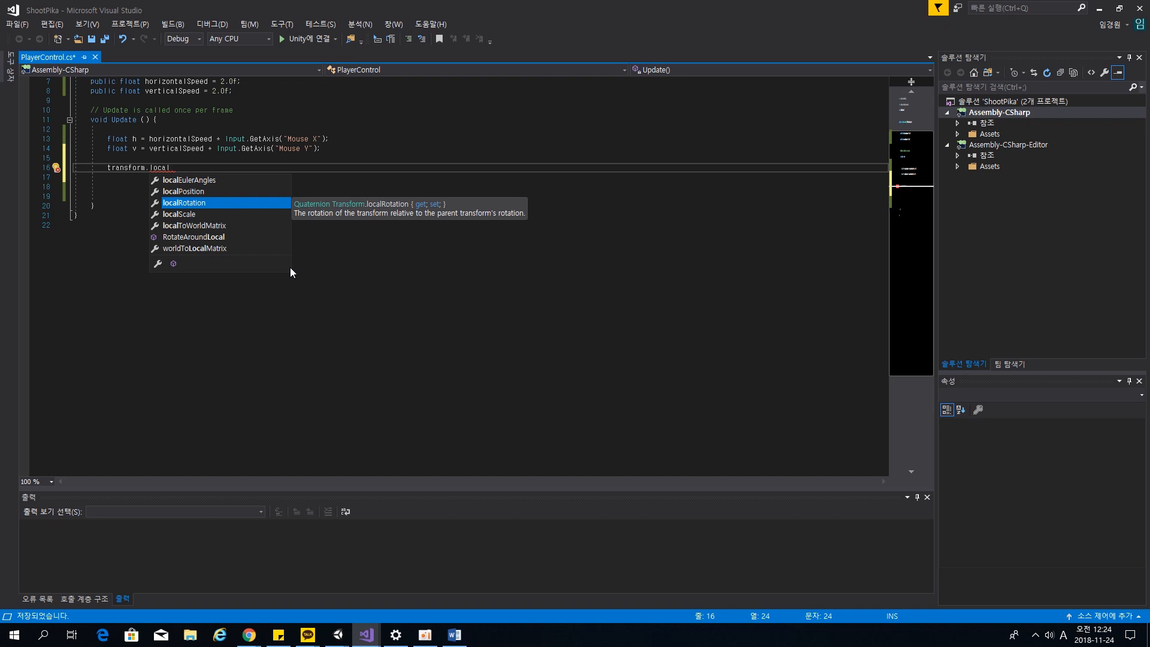
key("Up")
key("Up")
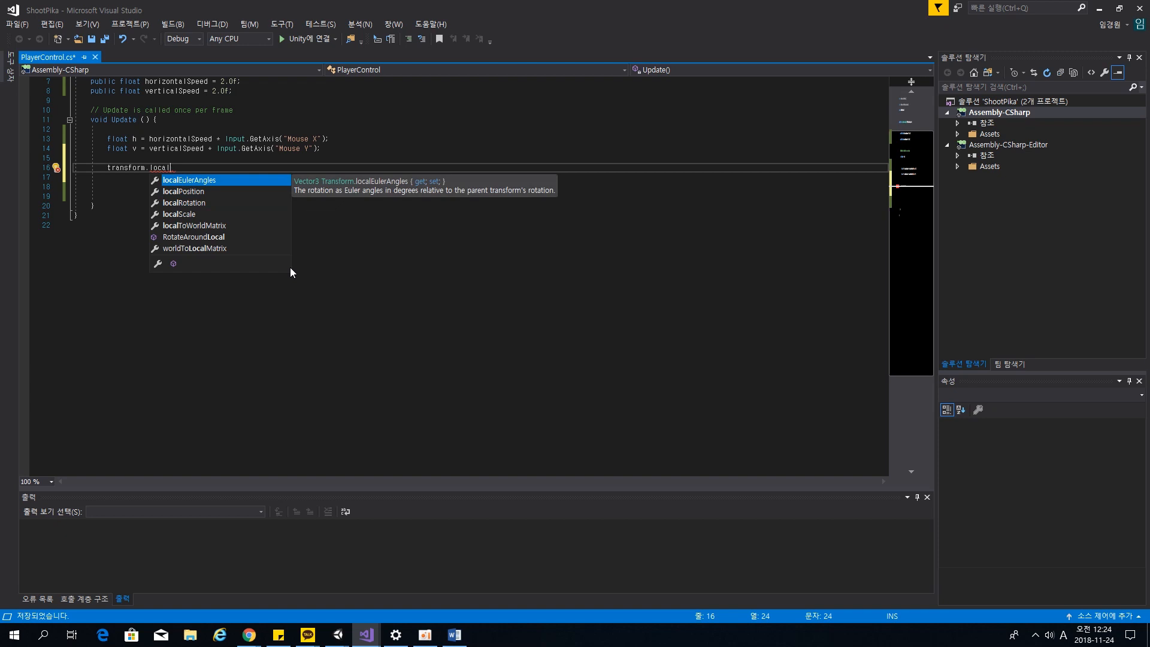
key("Tab")
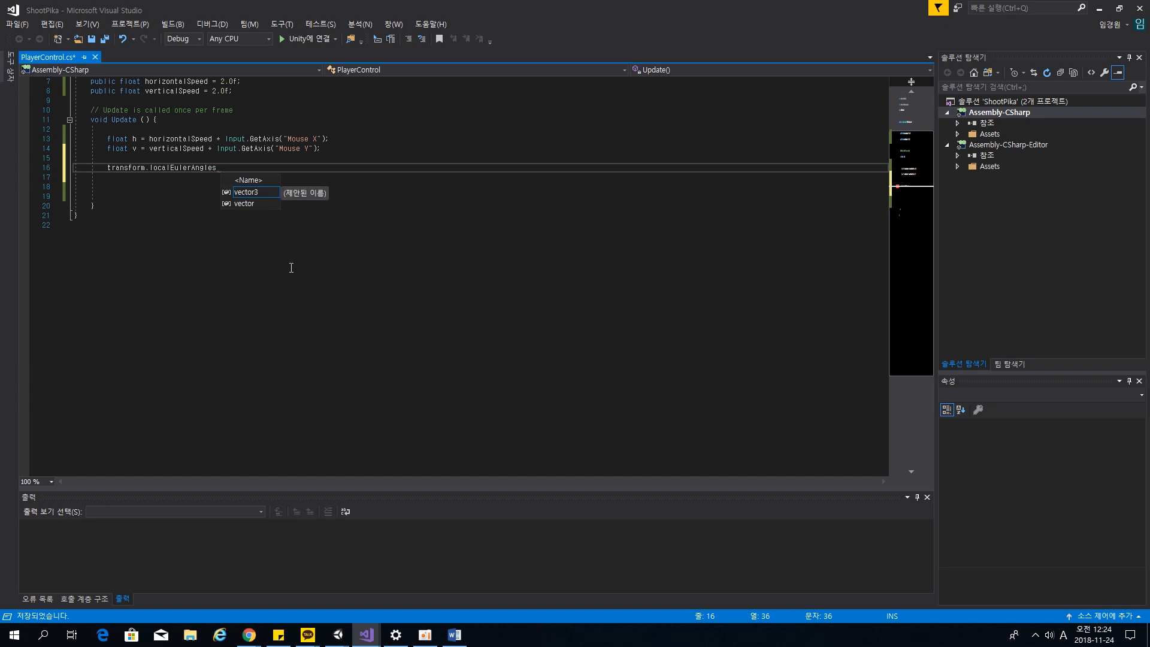
Complete the localEulerAngles line with "+= new Vector3(-v, h, 0);" and save the script.
type("+= ")
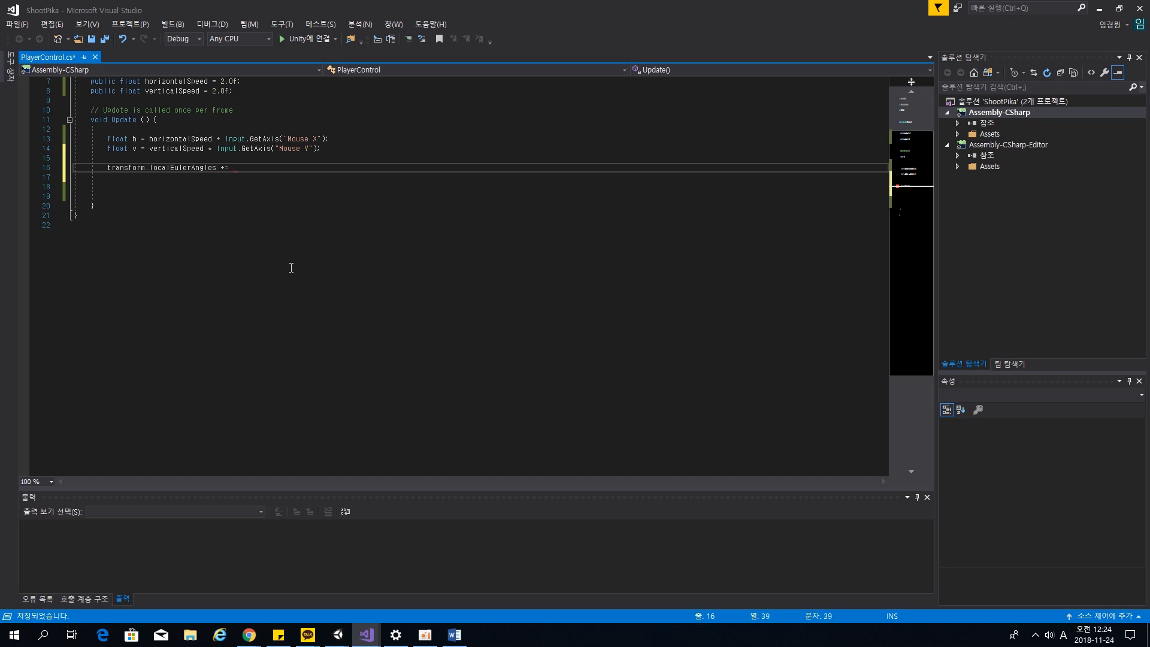
type("new Vector3")
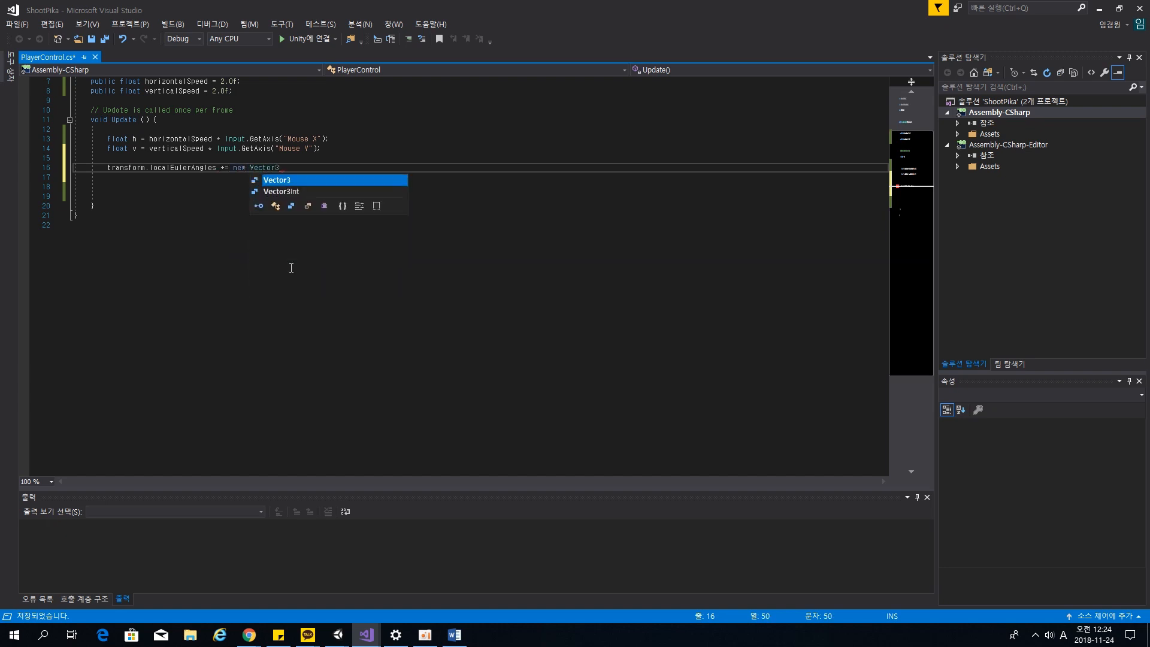
type("(-v")
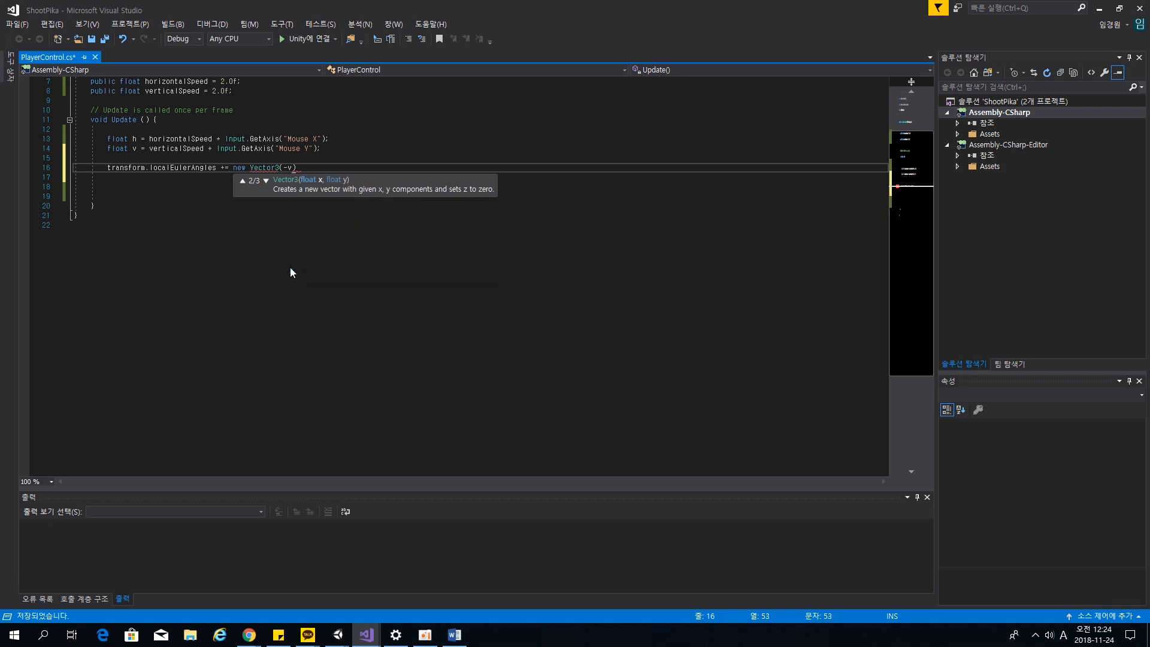
type(", h, ")
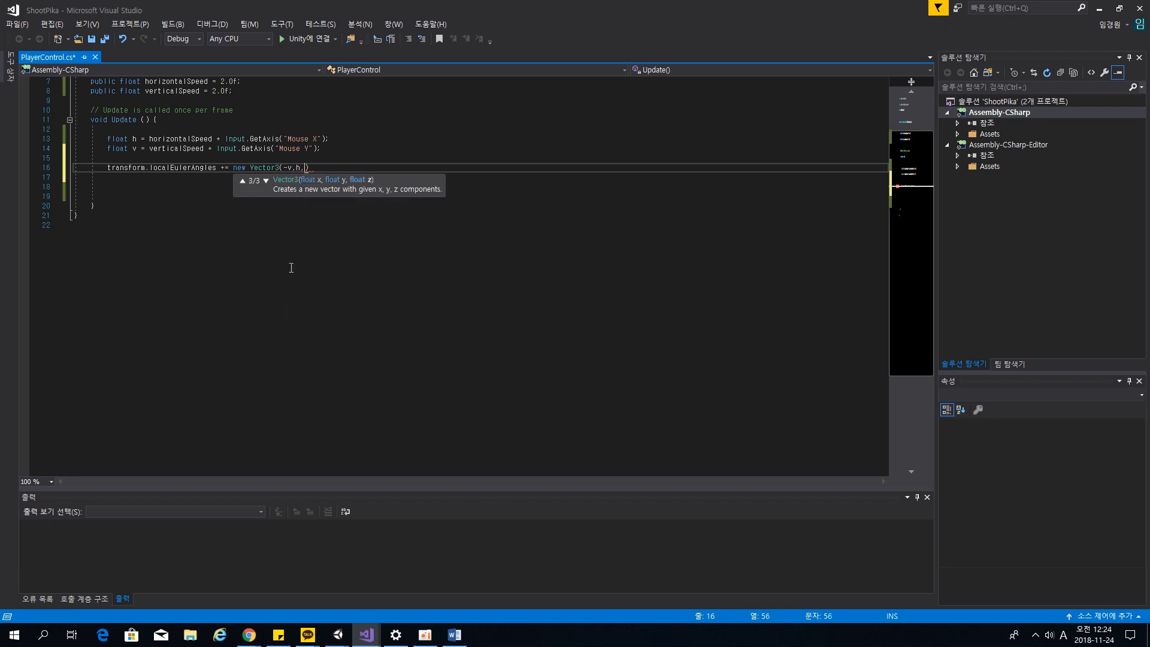
type("0);")
key("ctrl+s")
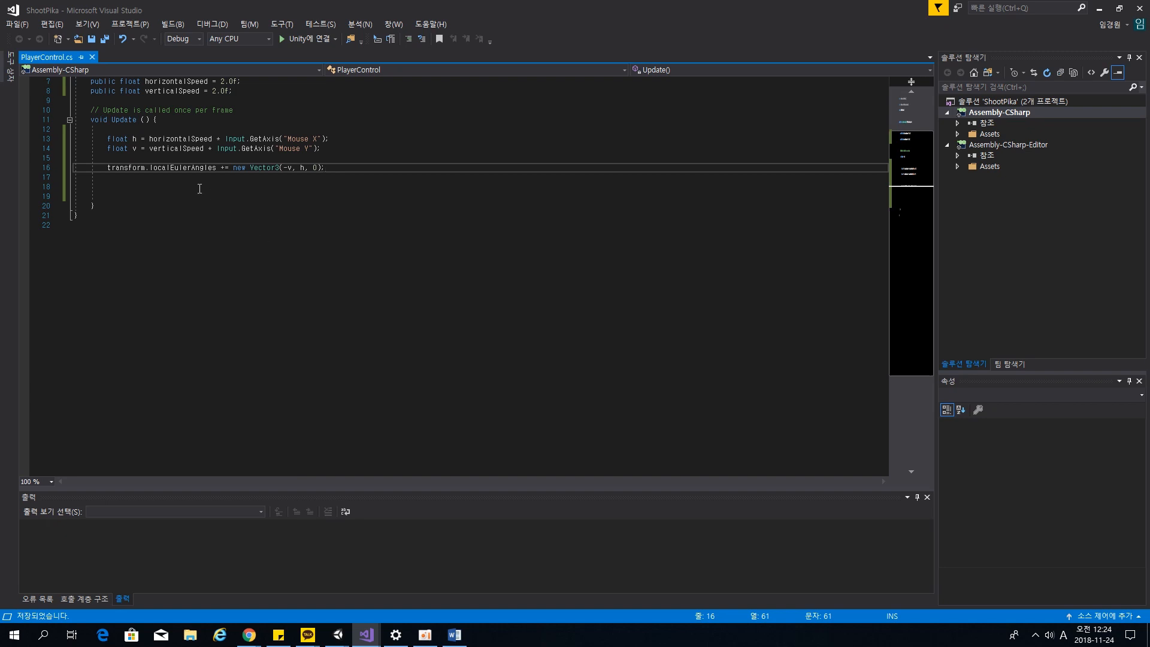
Examine how the Mouse X and Mouse Y values in h and v feed the Vector3 arguments of the localEulerAngles line.
double_click(200, 168)
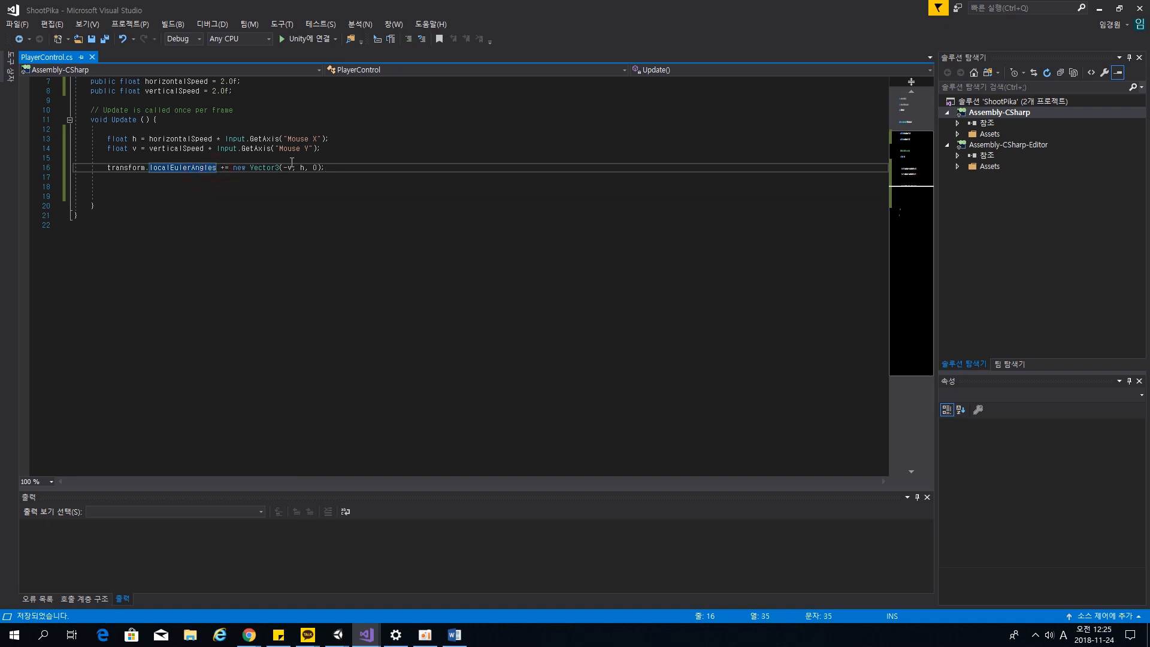
double_click(296, 139)
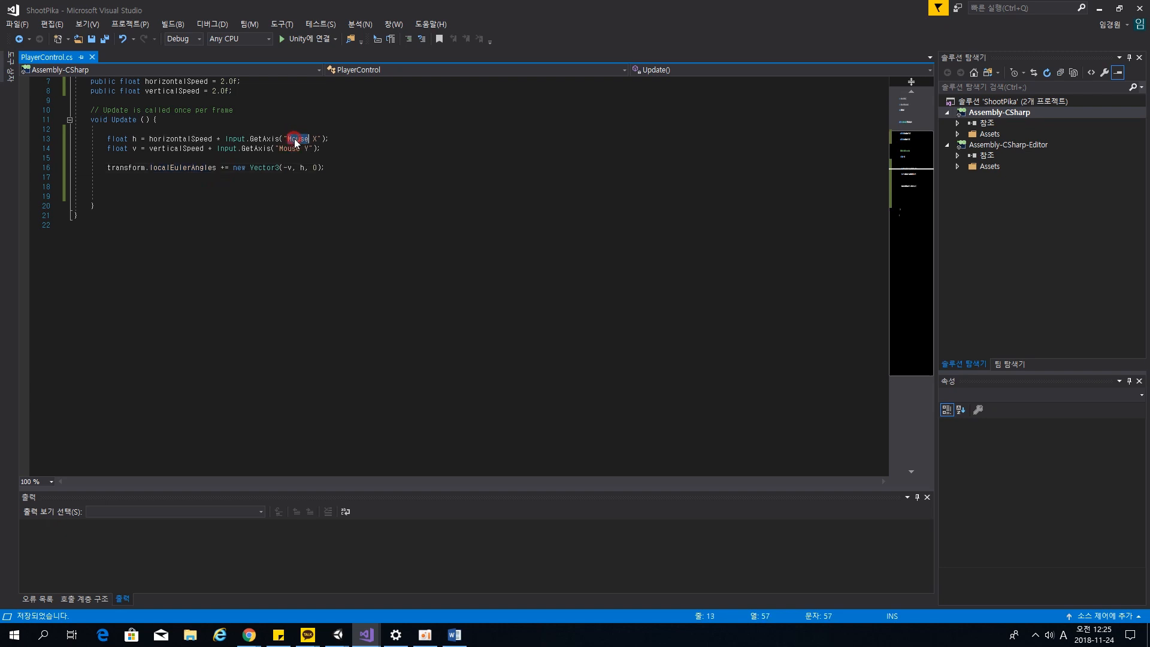
left_click(289, 168)
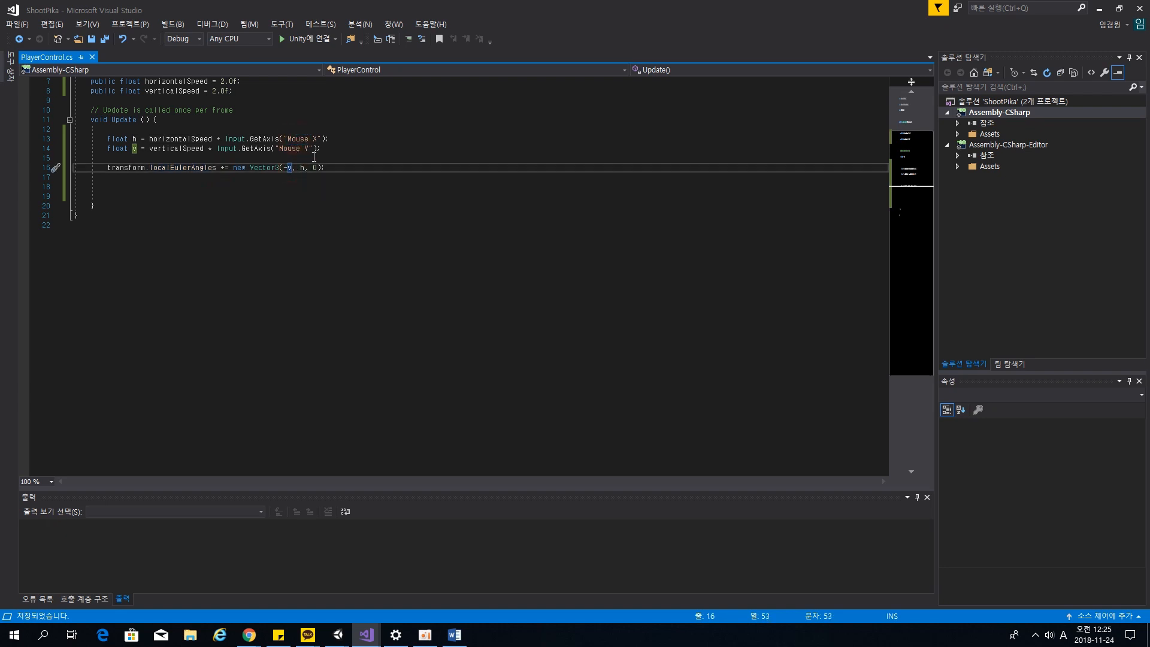
left_click(302, 168)
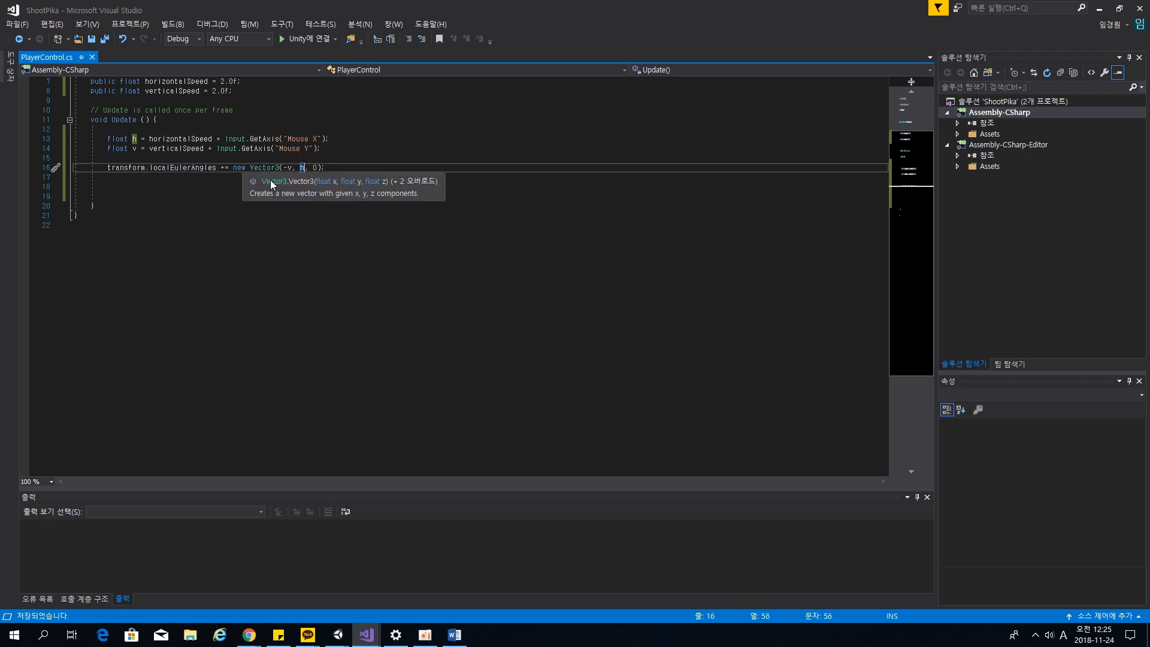
left_click(315, 167)
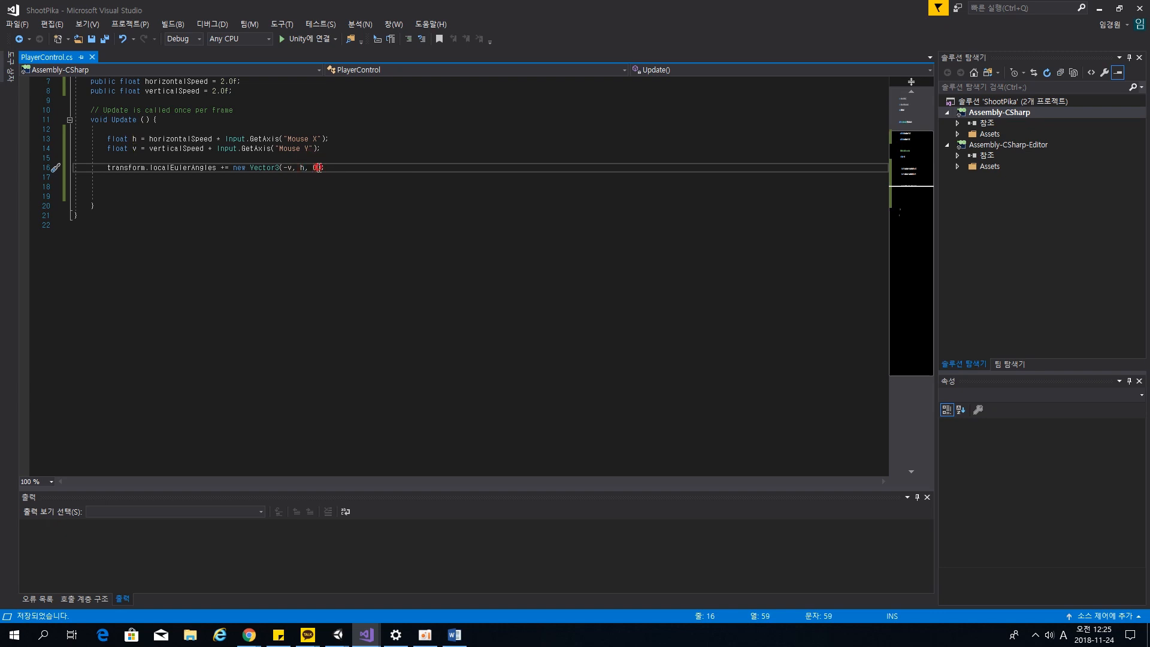
left_click(317, 176)
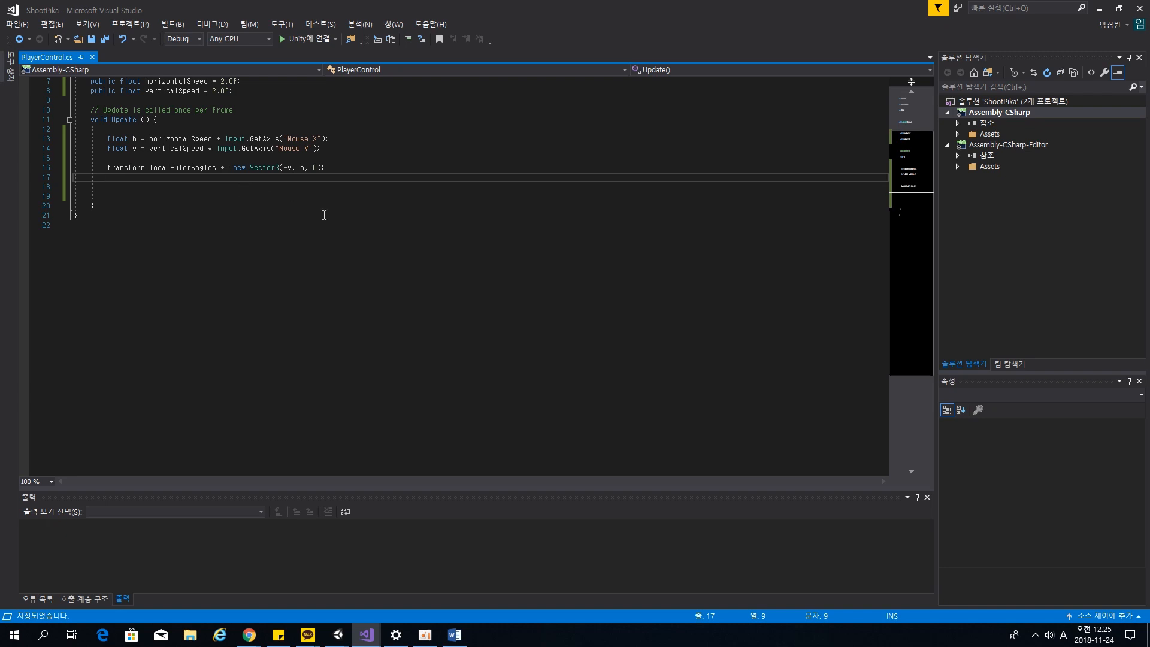
mouse_move(279, 140)
left_click(343, 139)
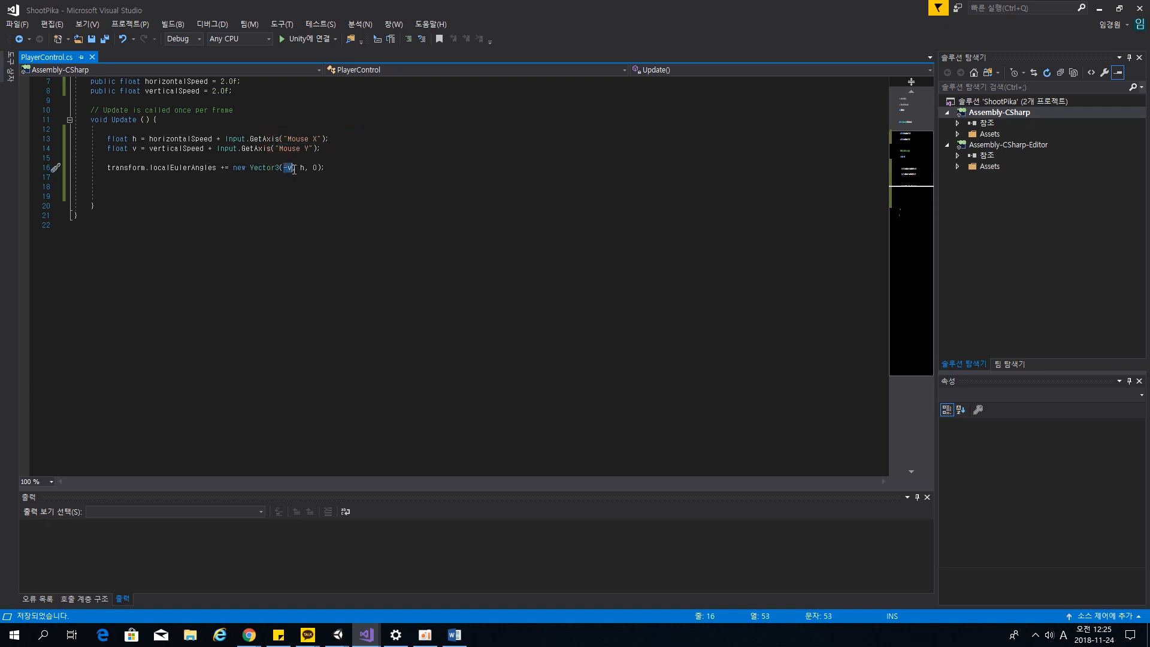
left_click_drag(284, 168, 292, 168)
left_click(336, 148)
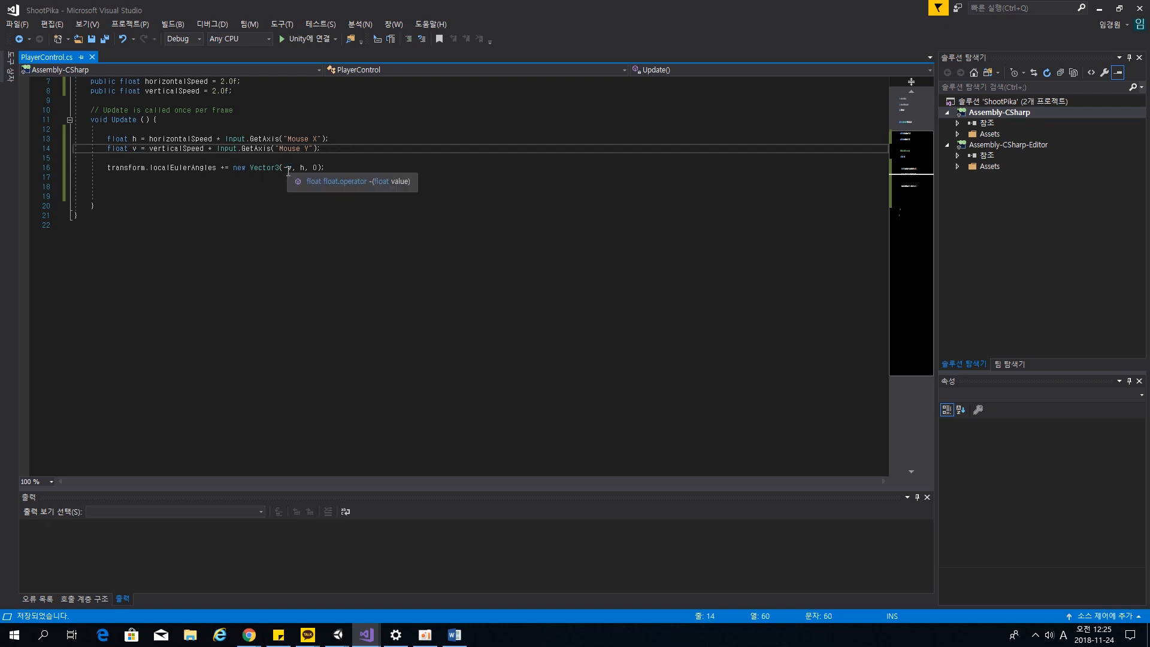
left_click(292, 196)
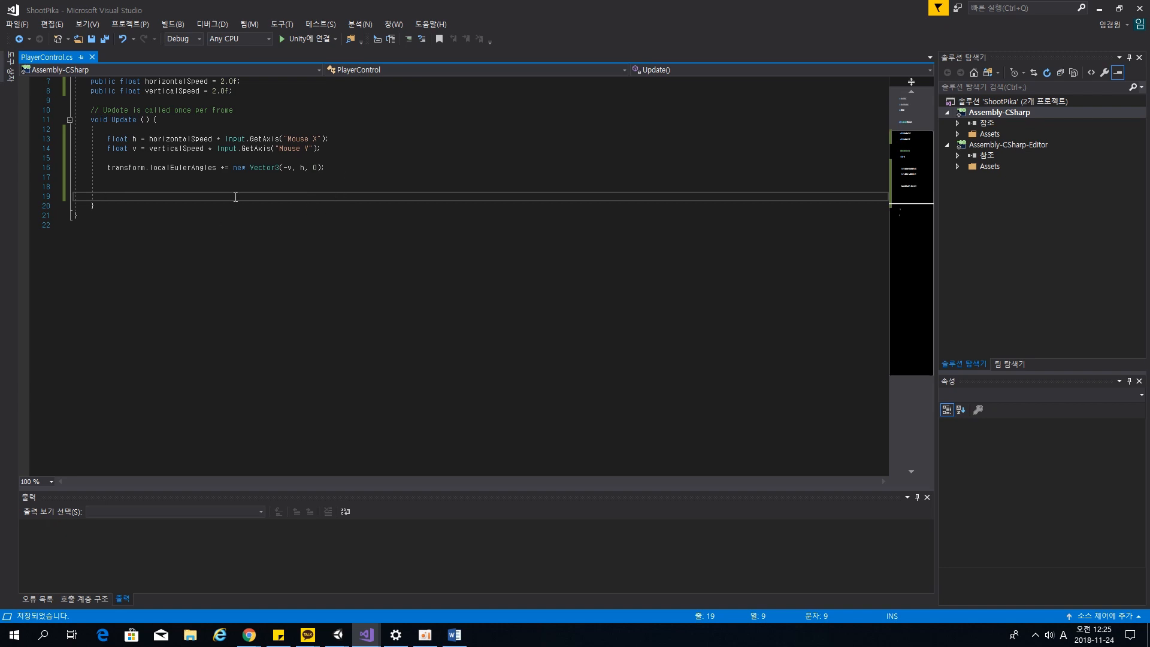
Add two blank lines below the localEulerAngles statement and save the PlayerControl script.
left_click(373, 169)
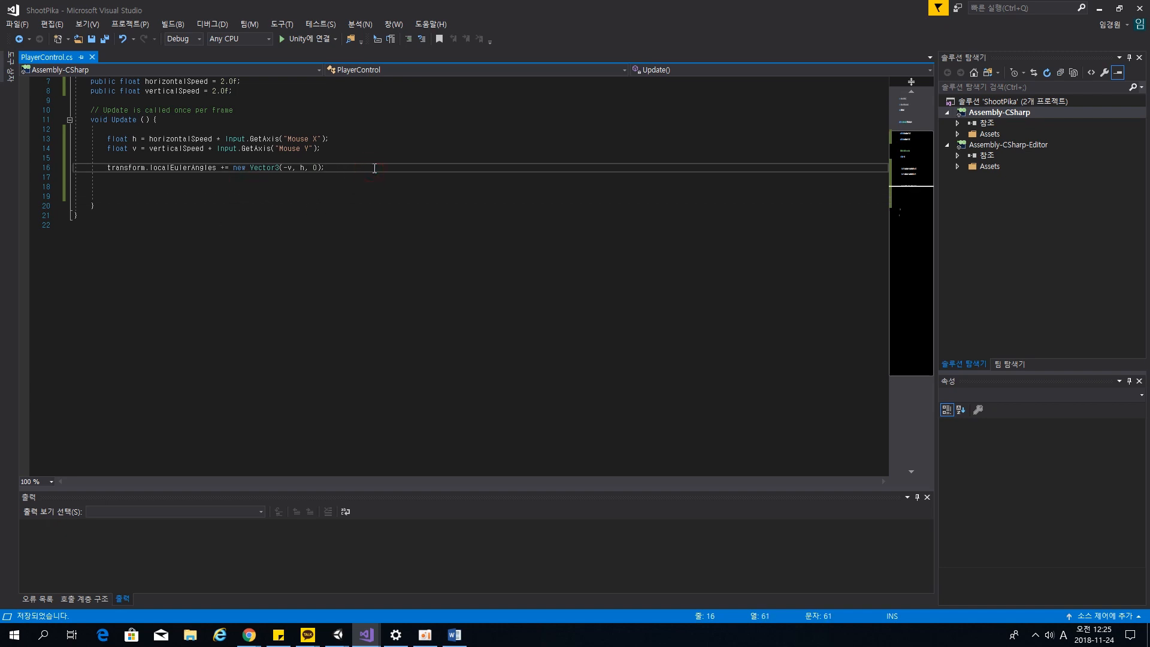
key("Return")
key("Return")
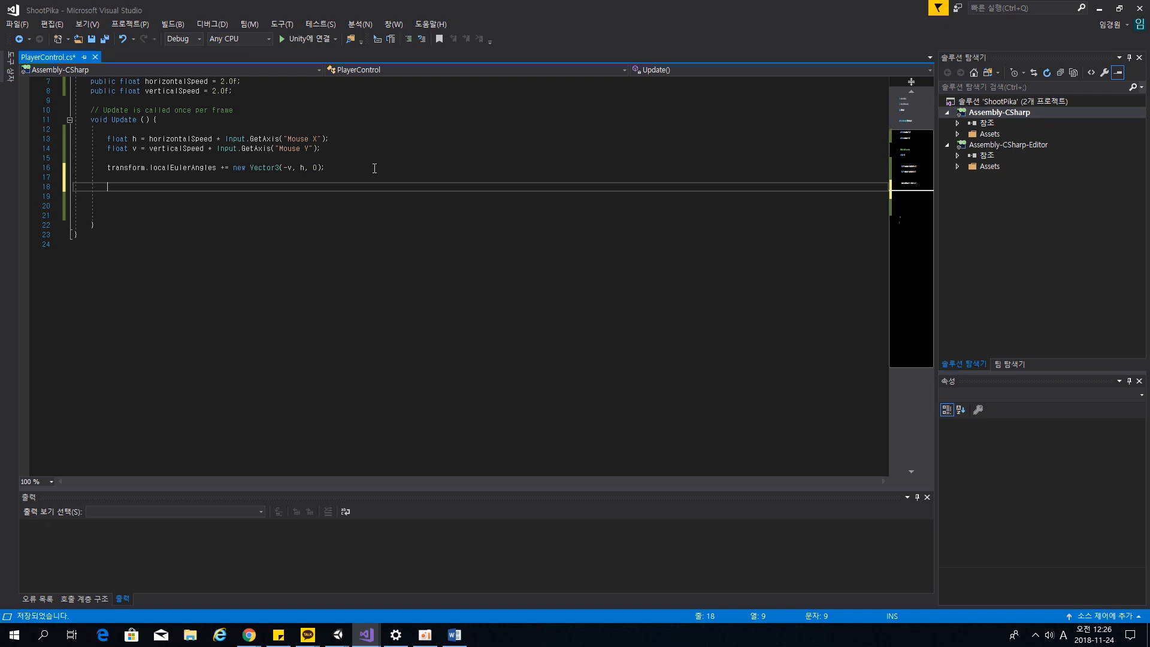
key("ctrl+s")
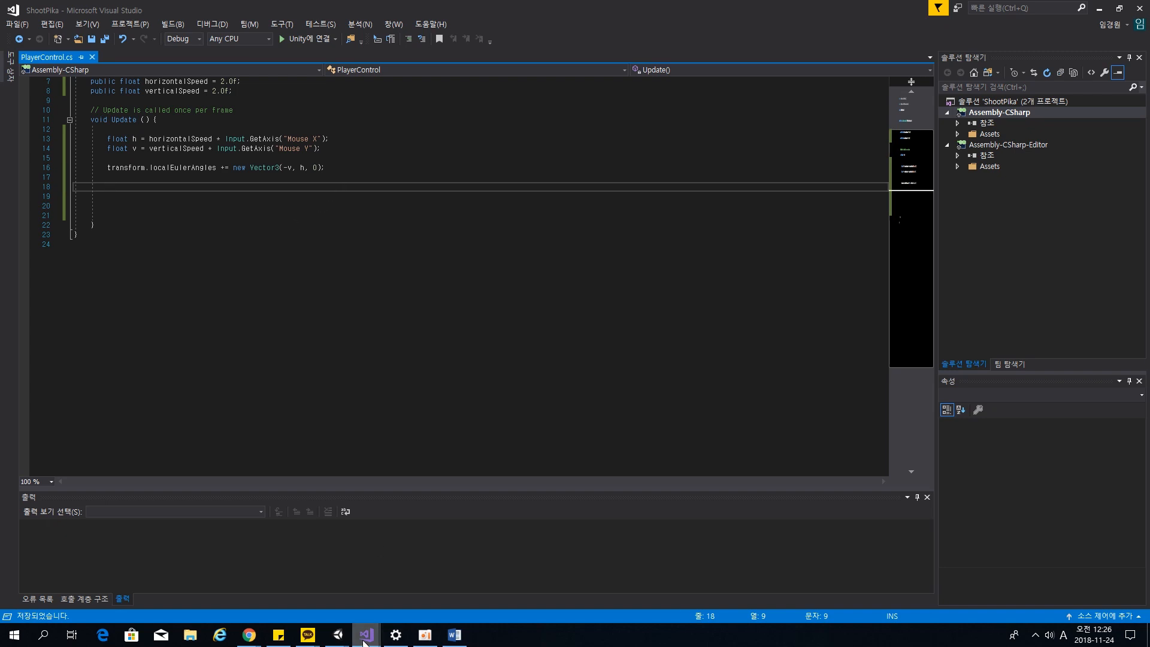
Switch to the ShootPika project in Unity and attach the PlayerControl script to the Player object.
mouse_move(346, 640)
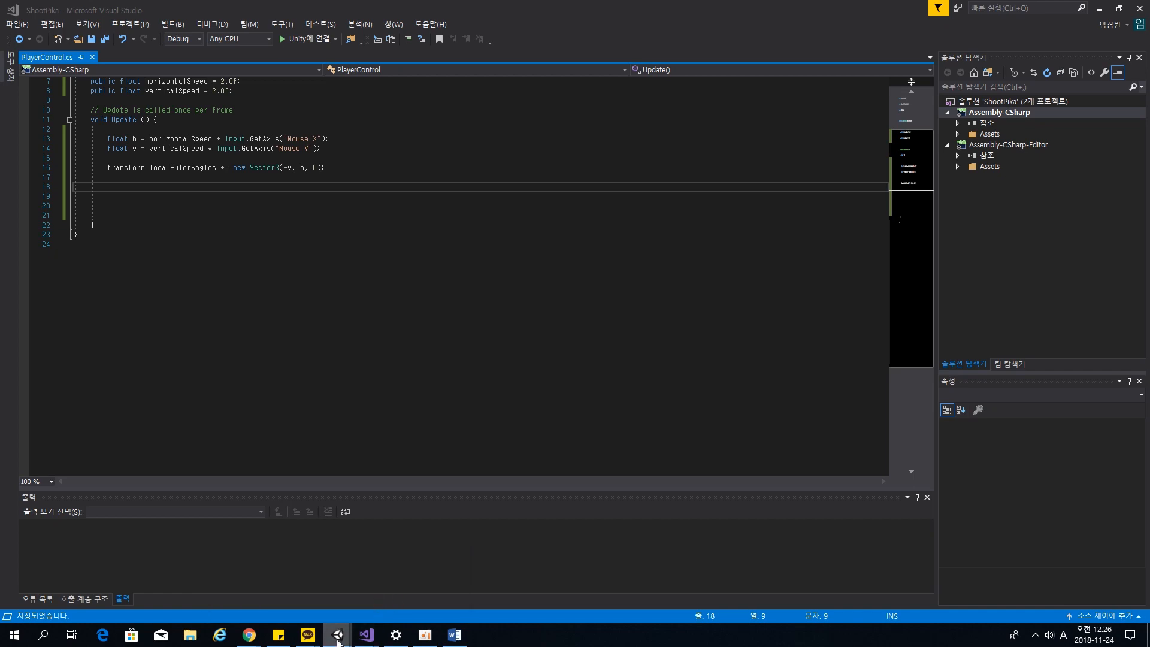
left_click(411, 596)
left_click(765, 99)
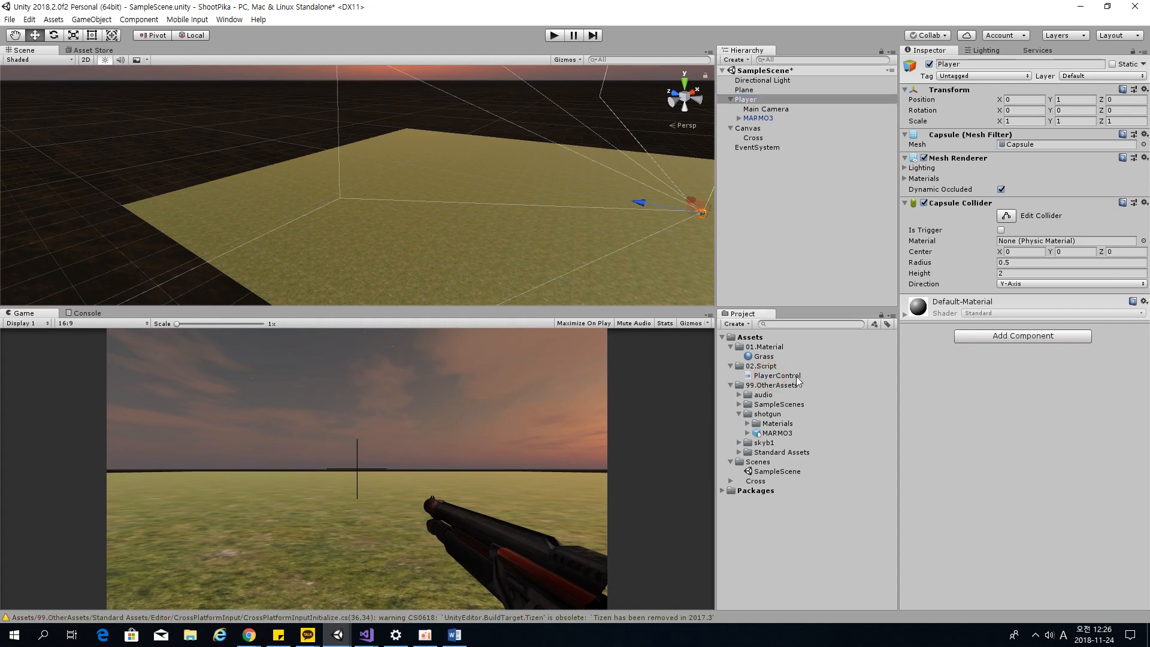
left_click_drag(799, 376, 935, 368)
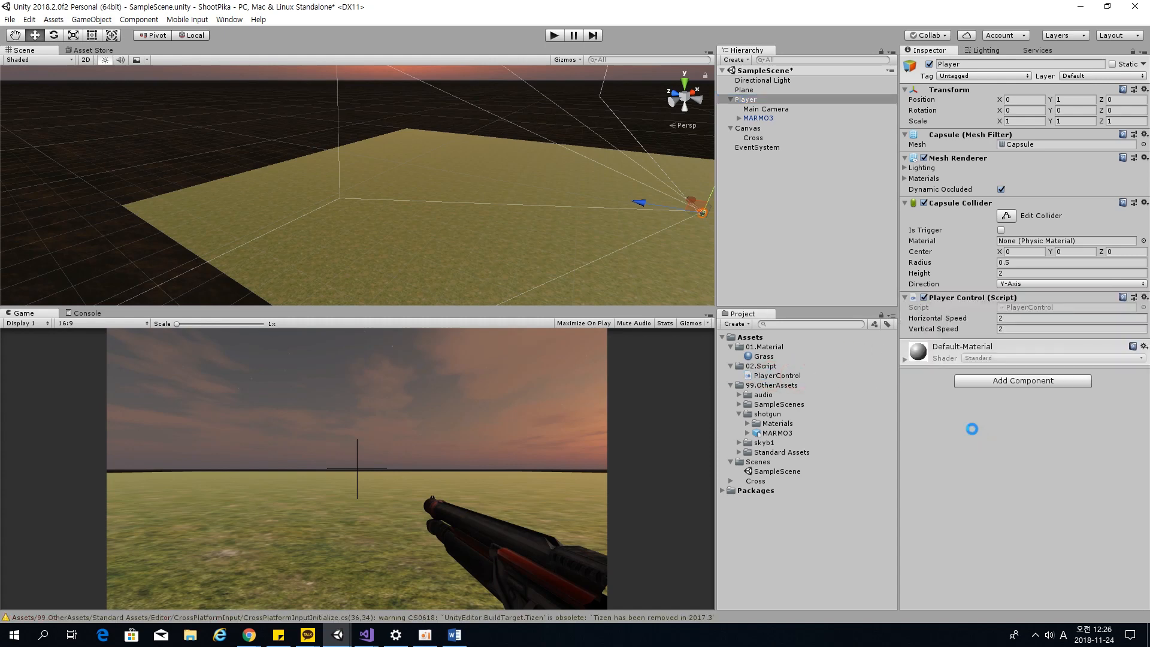
Save SampleScene and review the Horizontal Speed setting of the Player's PlayerControl script.
key("ctrl+s")
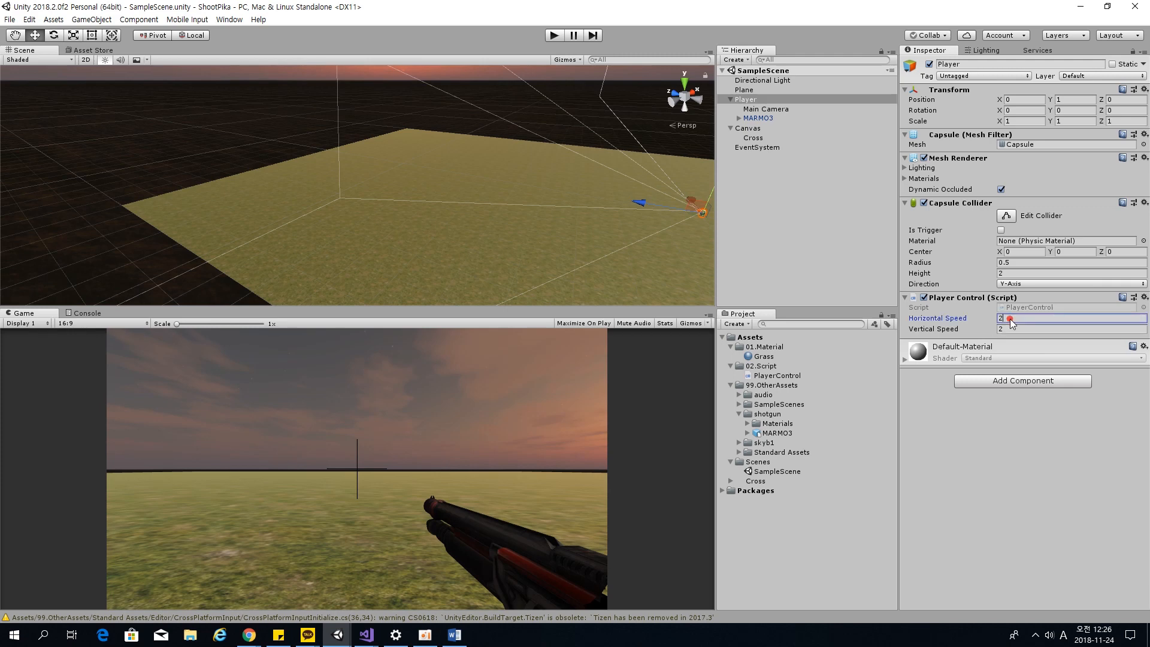
left_click(1004, 318)
left_click(425, 637)
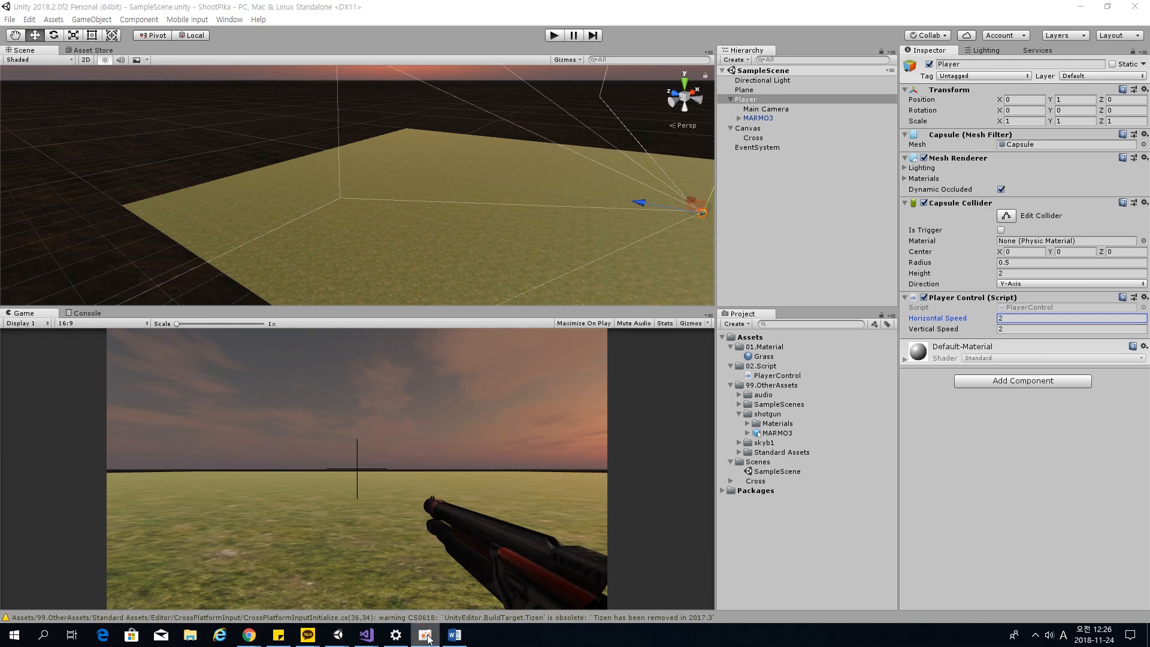
left_click(426, 637)
Play-test the scene, frame the Player in the Scene view to check its mouse-driven rotation, and stop the test.
left_click(552, 36)
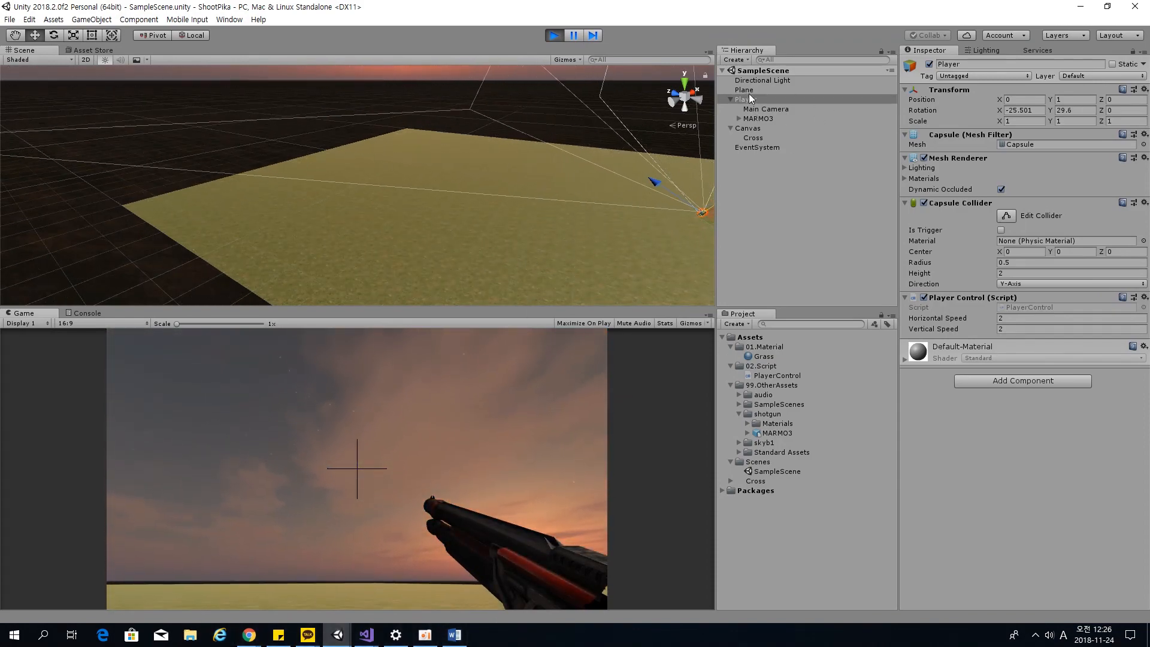
double_click(749, 98)
left_click(336, 554)
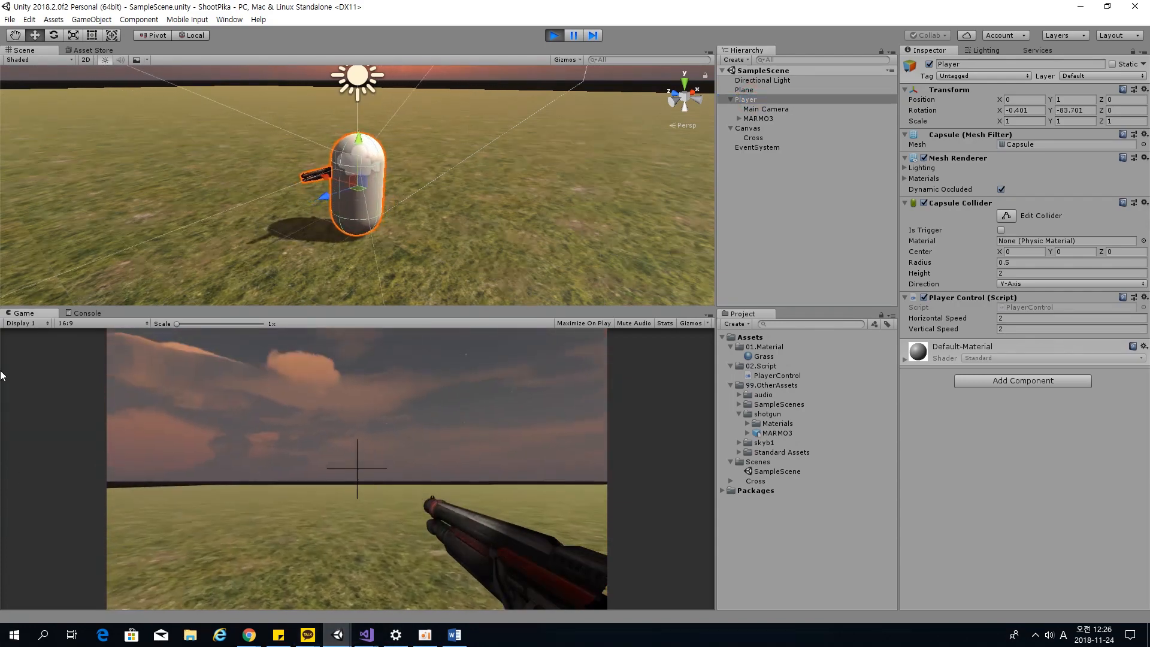
left_click(552, 35)
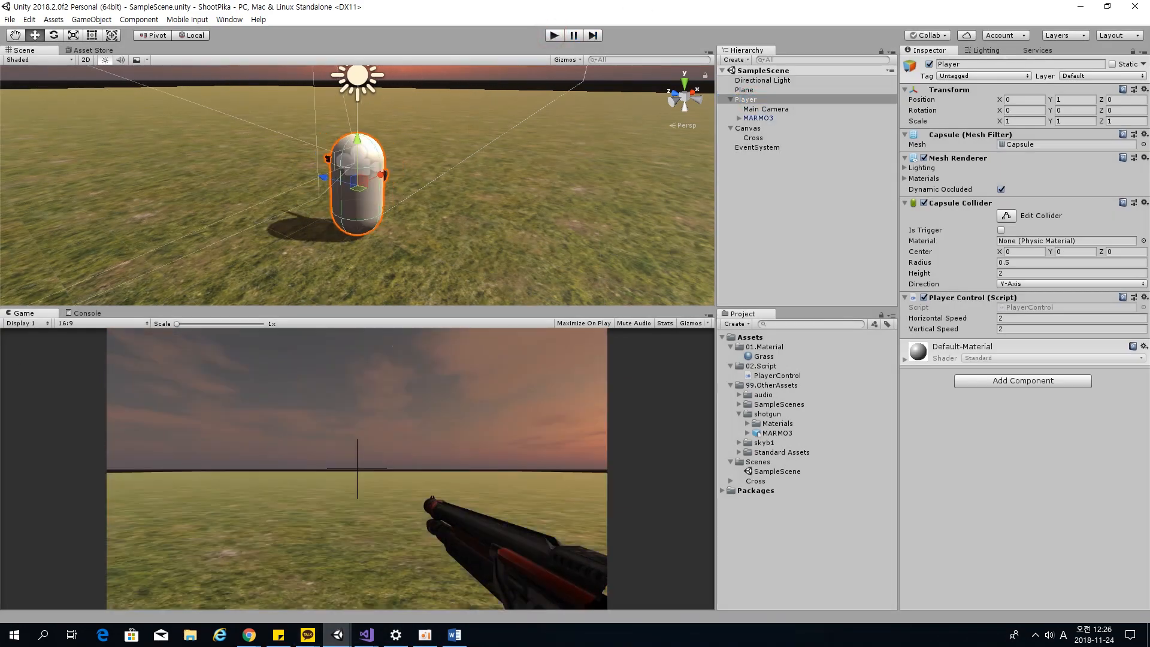
Switch to the ShootPika project in Visual Studio and examine the Update method and its rotation code.
mouse_move(367, 634)
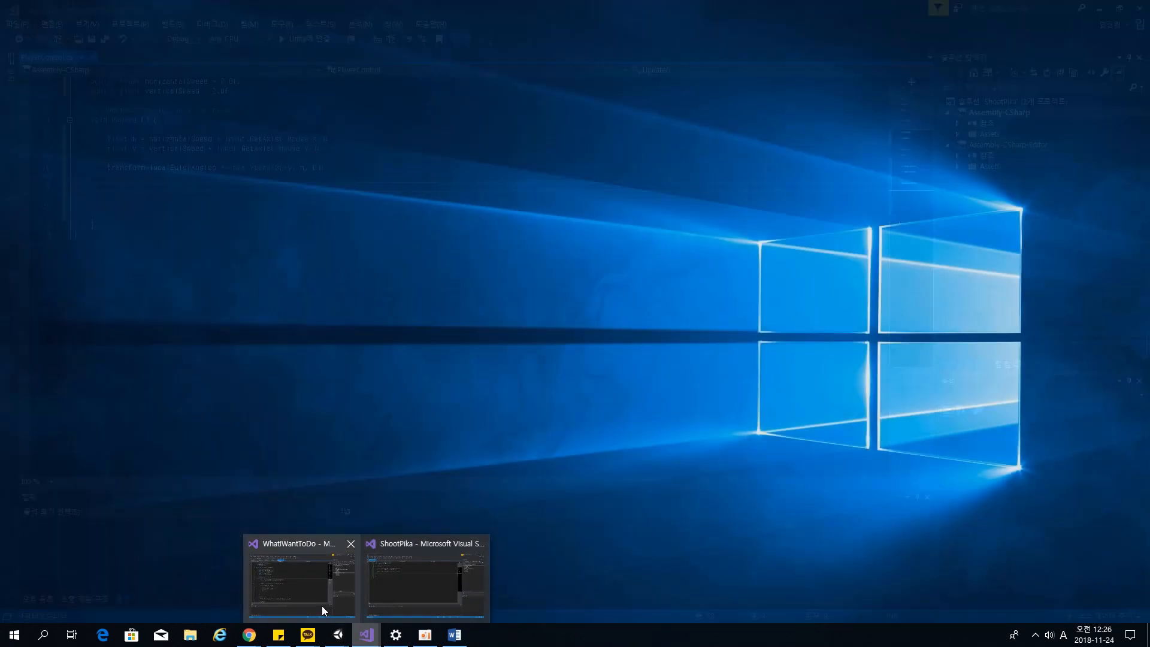
left_click(411, 587)
left_click(317, 181)
left_click(324, 196)
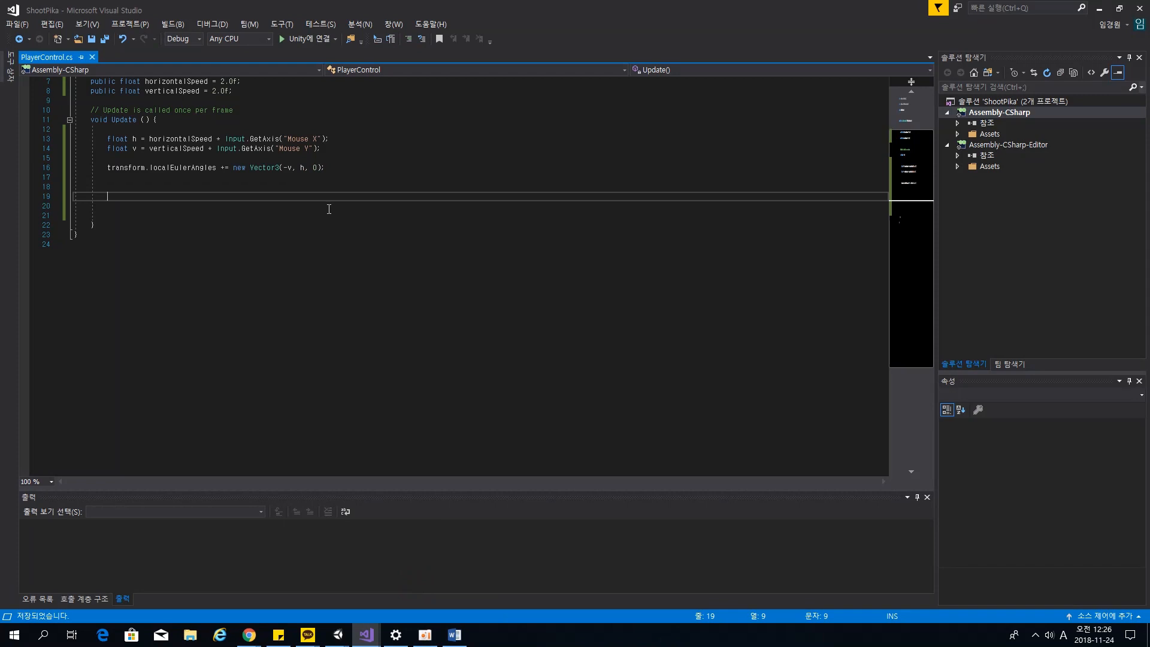
left_click(335, 185)
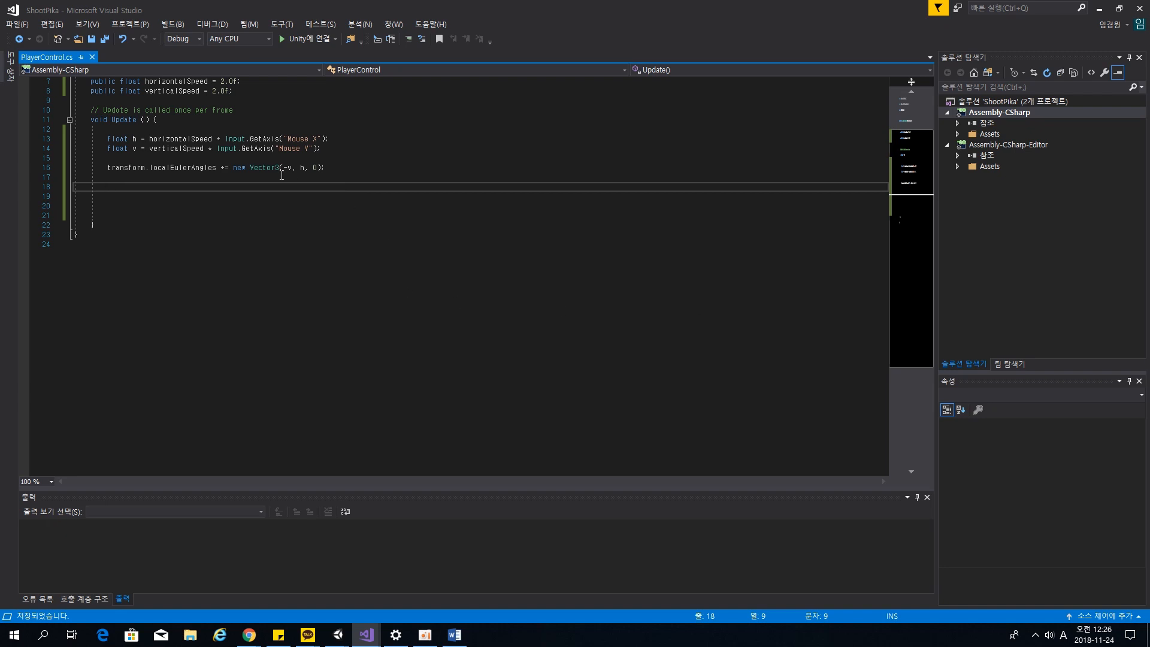
left_click(265, 185)
left_click_drag(110, 120, 150, 120)
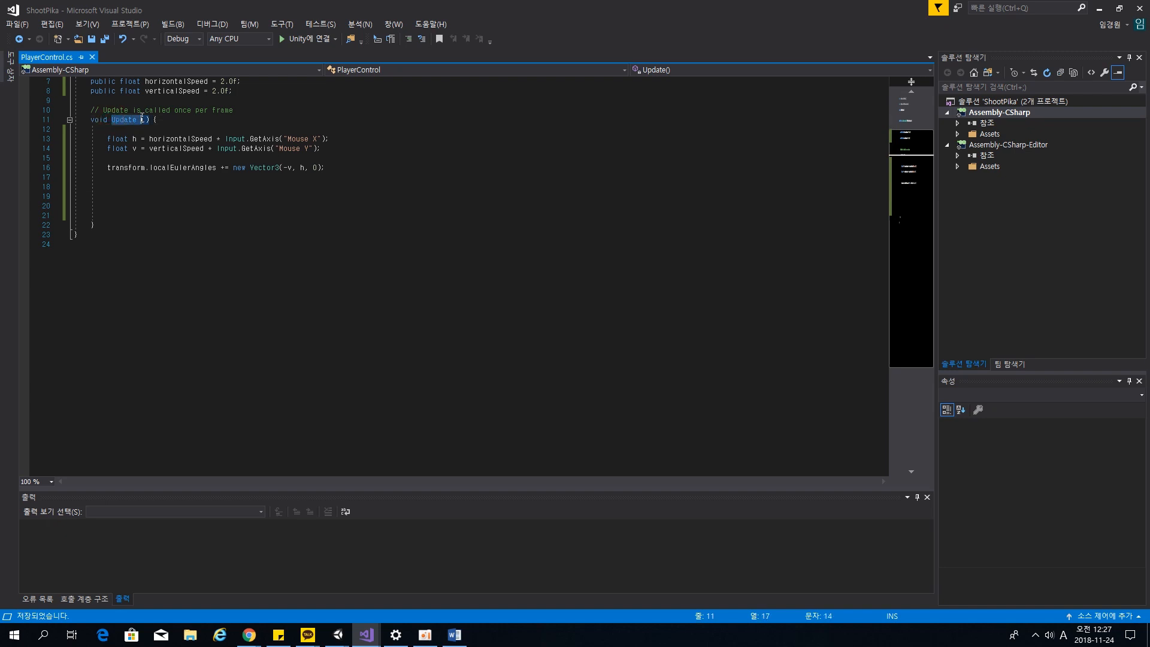
left_click(163, 118)
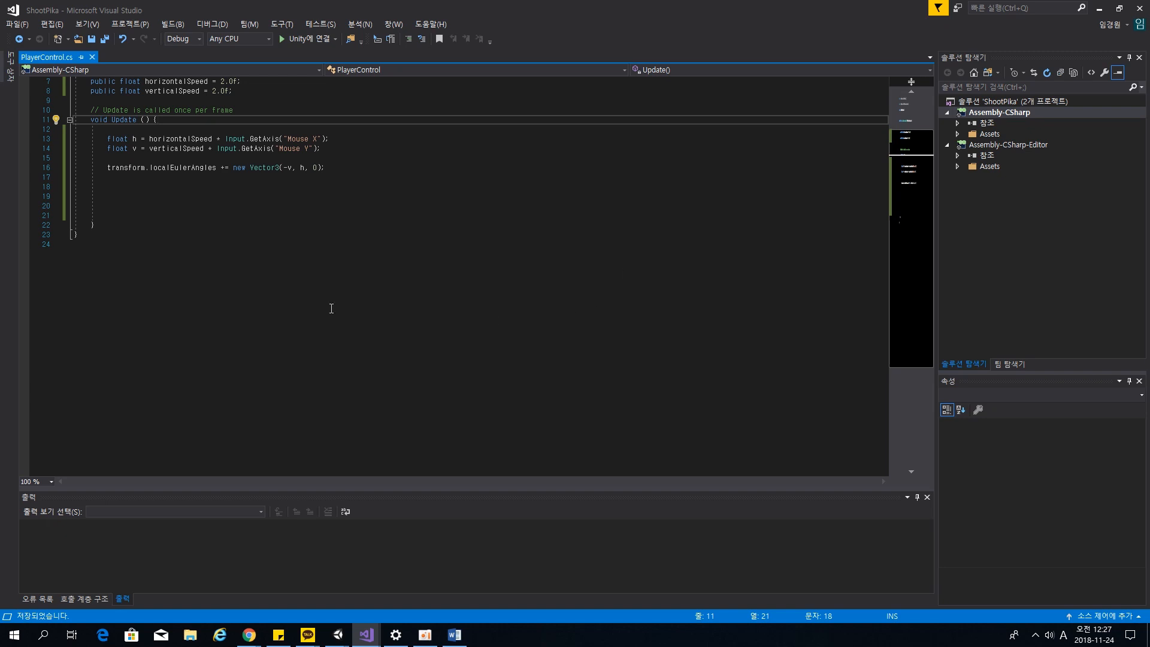
Start an if statement with empty parentheses on a new line below the localEulerAngles line in Update.
left_click(134, 187)
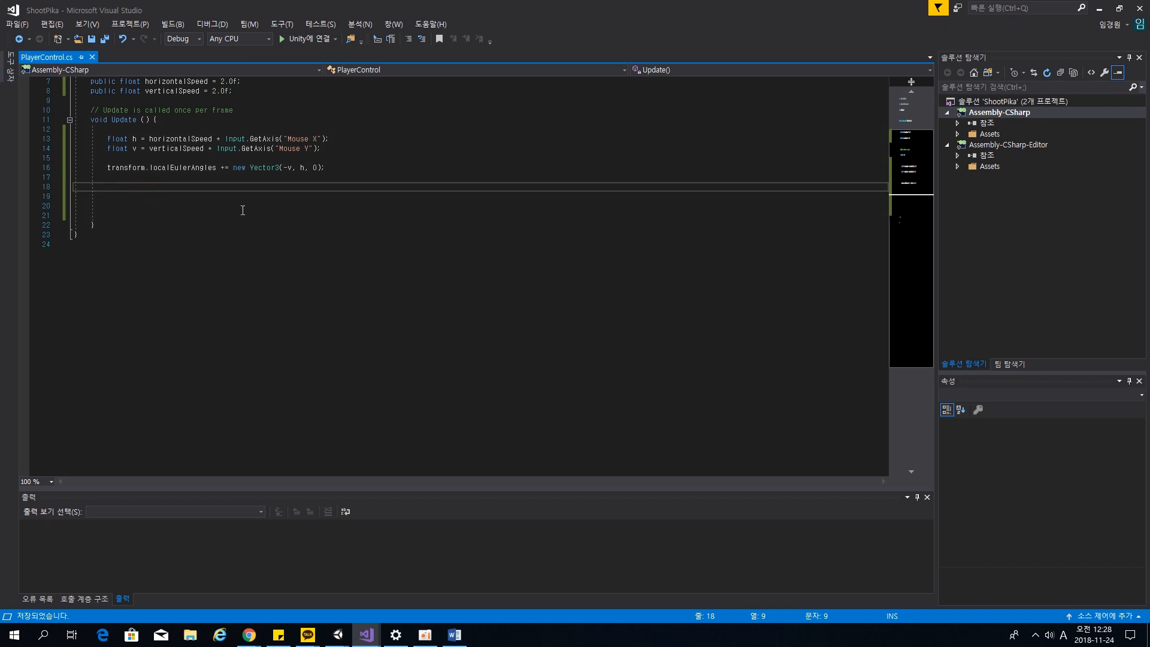
key("Return")
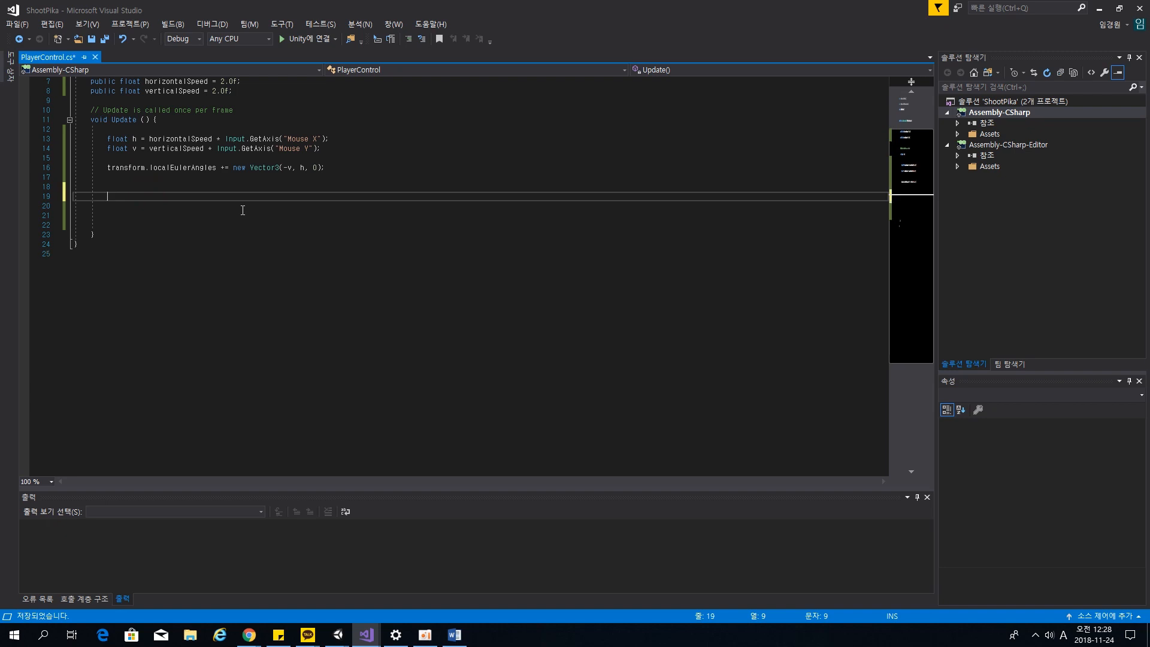
type("if(")
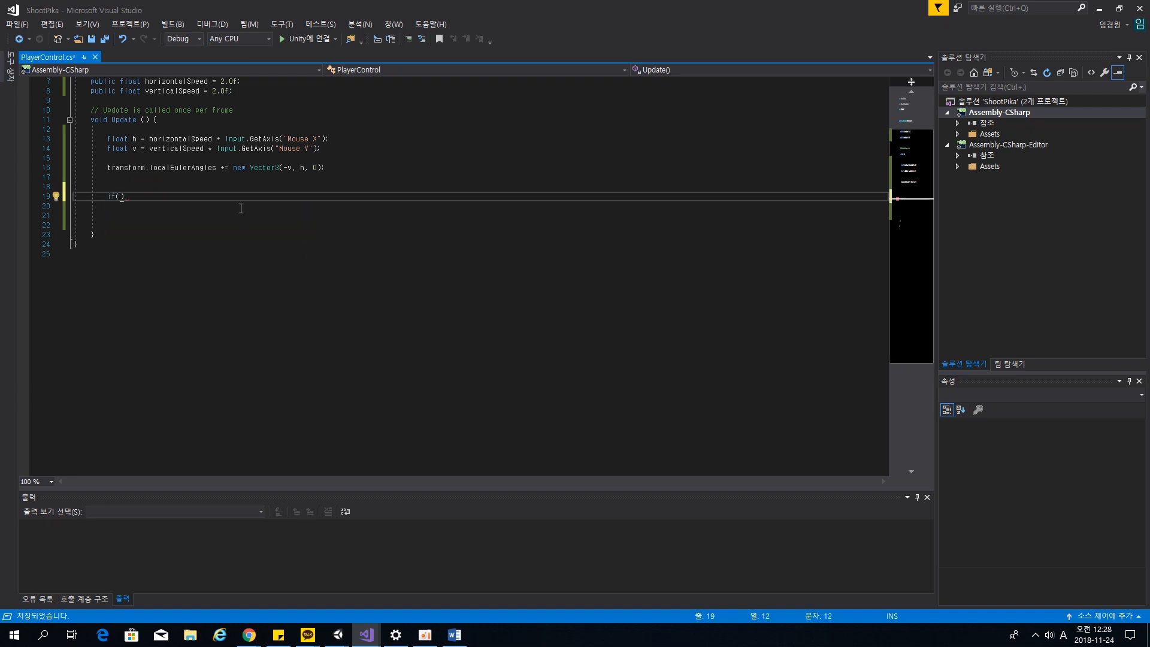
left_click(238, 211)
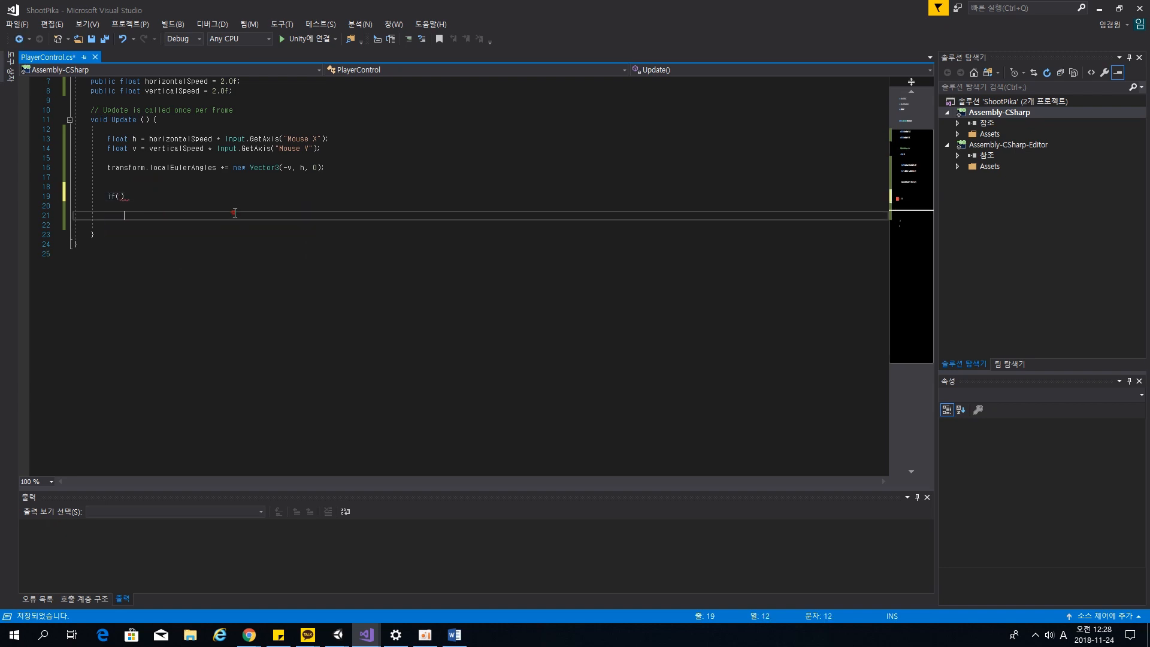
left_click(226, 197)
left_click(167, 186)
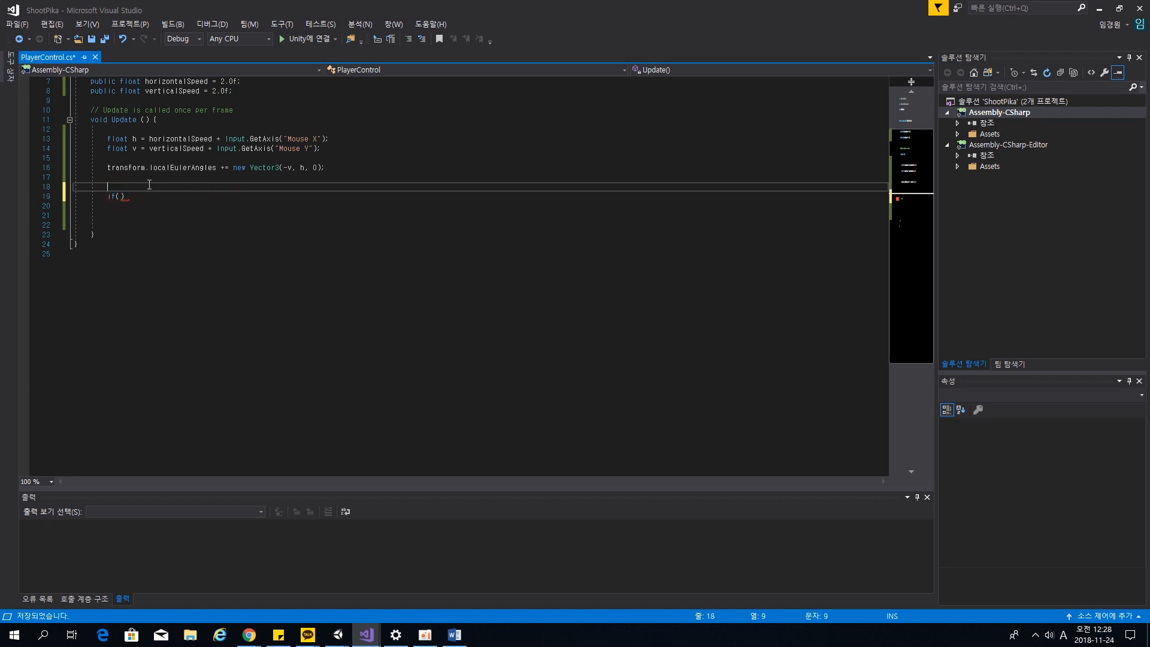
left_click(121, 197)
left_click(138, 203)
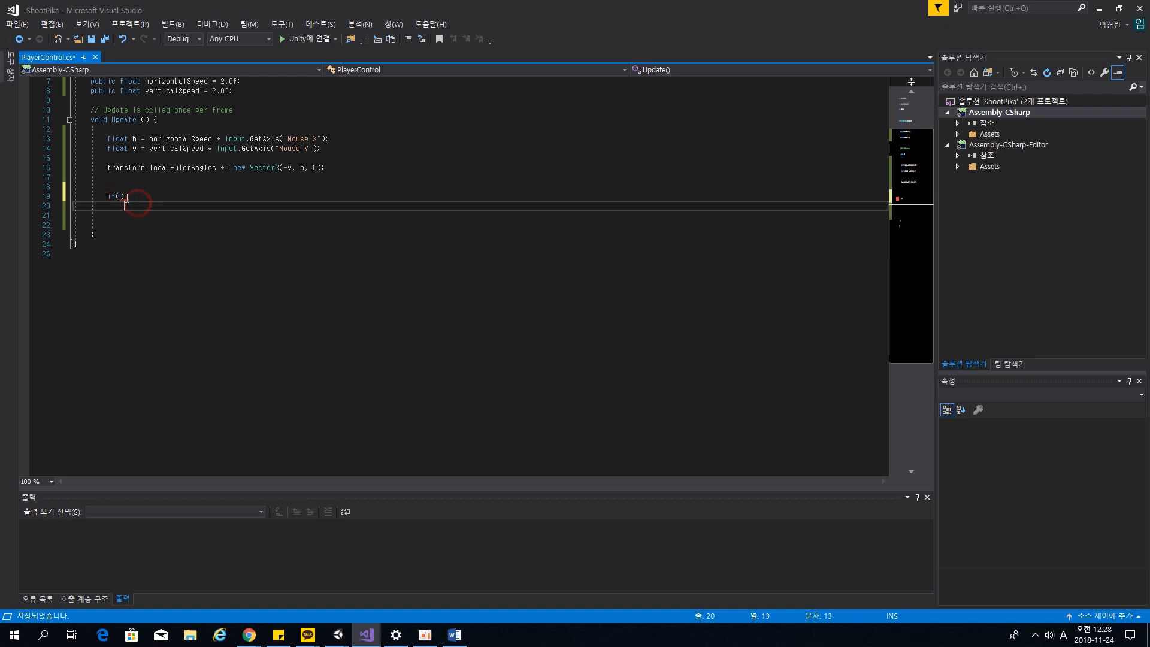
left_click(120, 197)
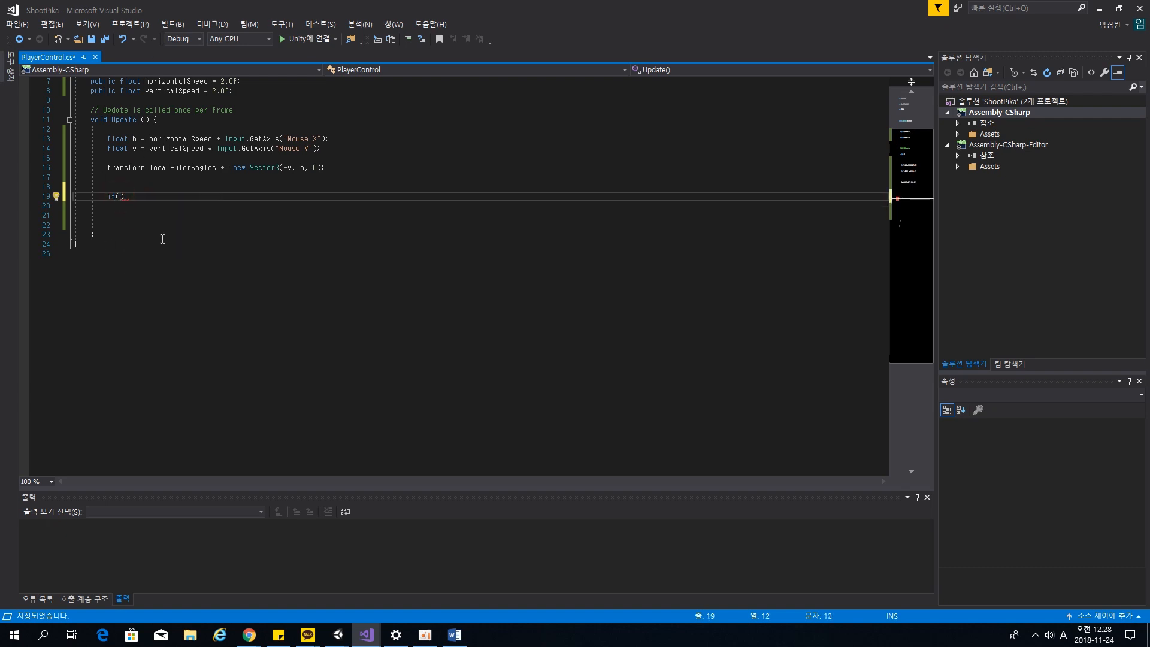
Fill in the if condition with Input.GetMouseButtonDown(0).
type("Input.")
type("GetMouseB")
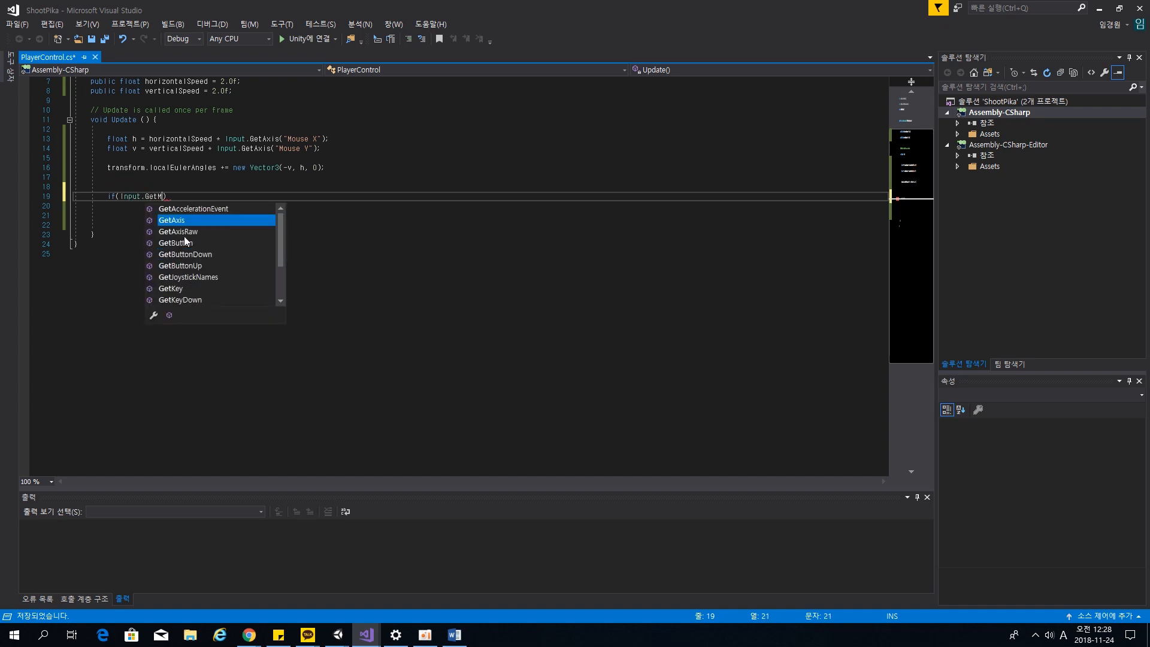
type("uttonD")
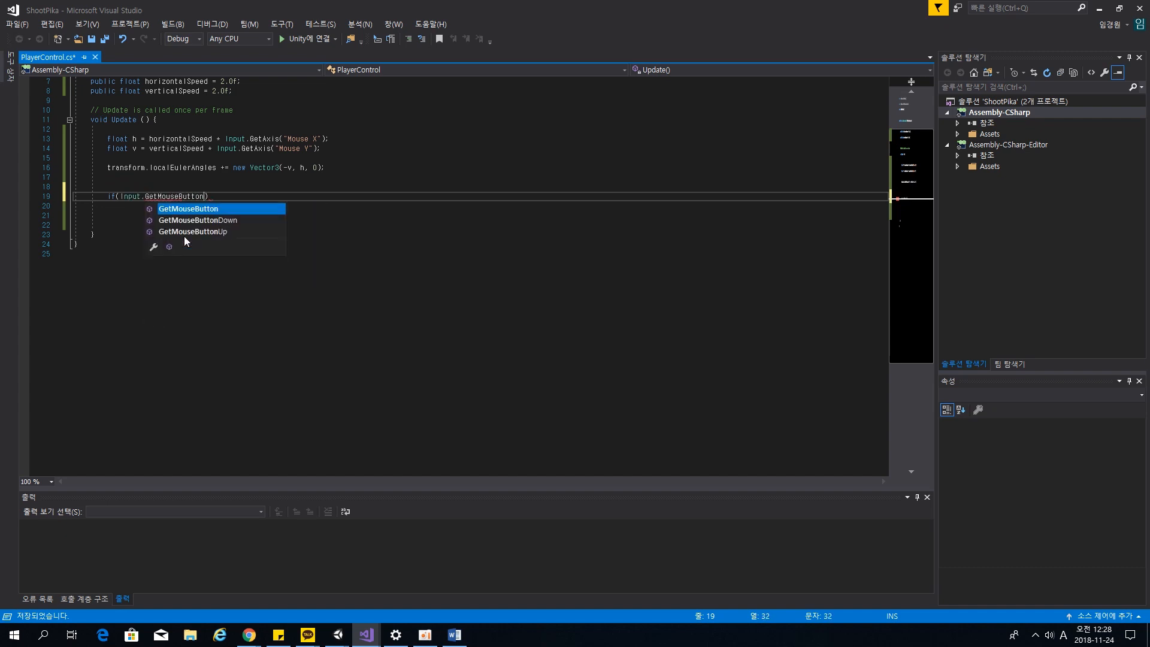
type("own")
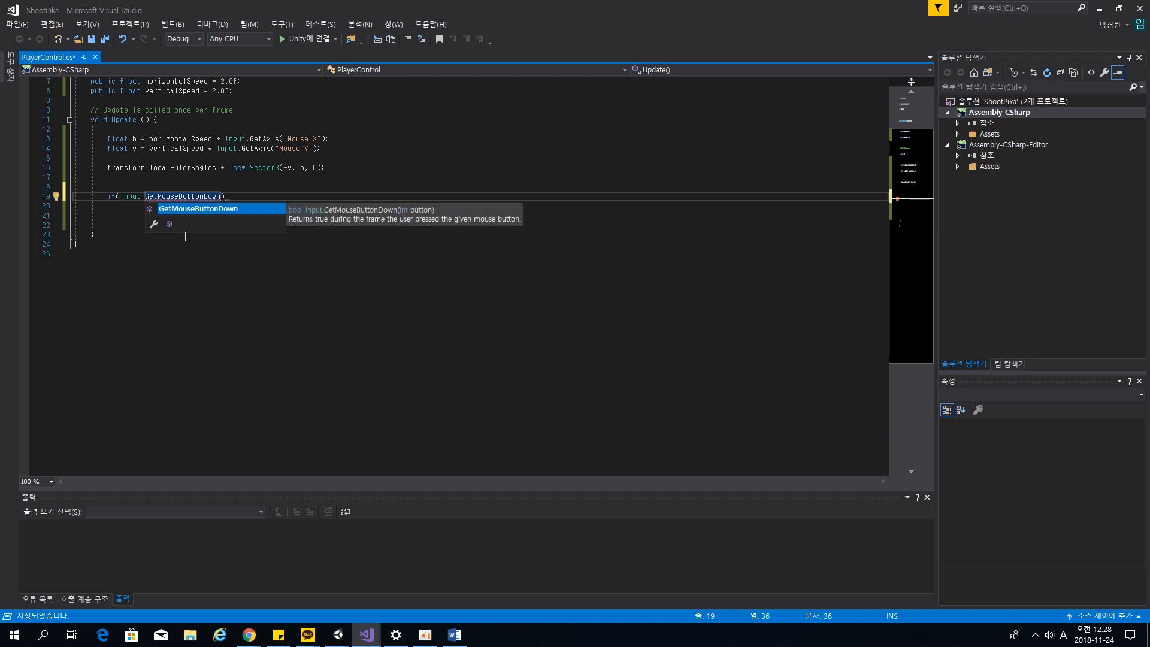
type("(0")
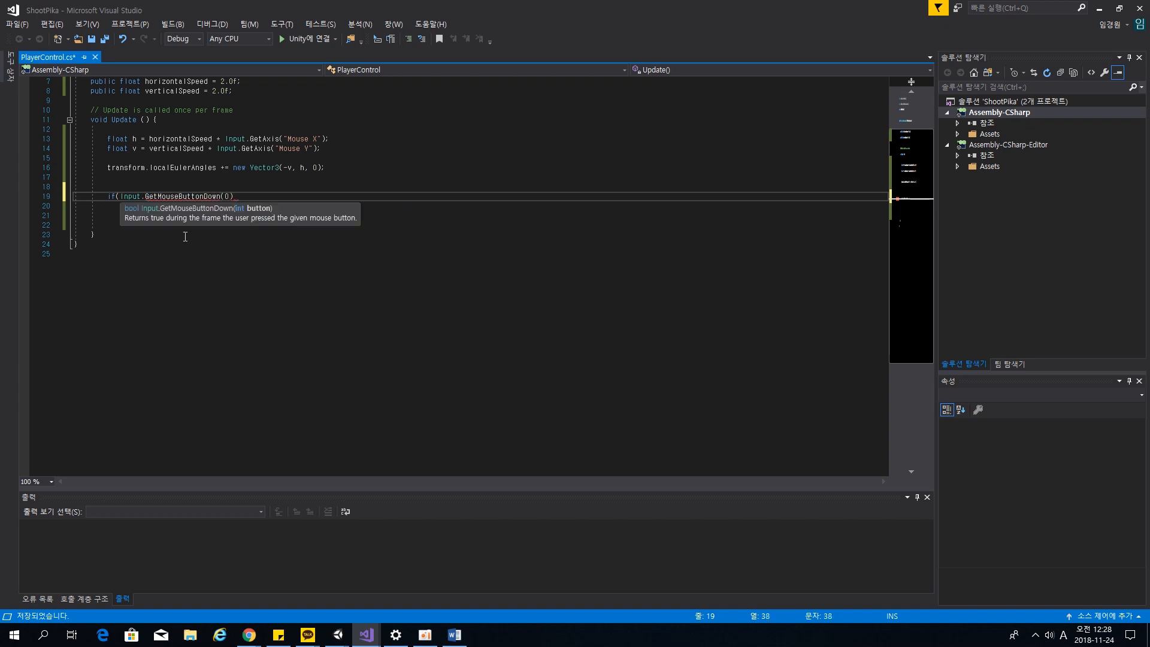
type(")")
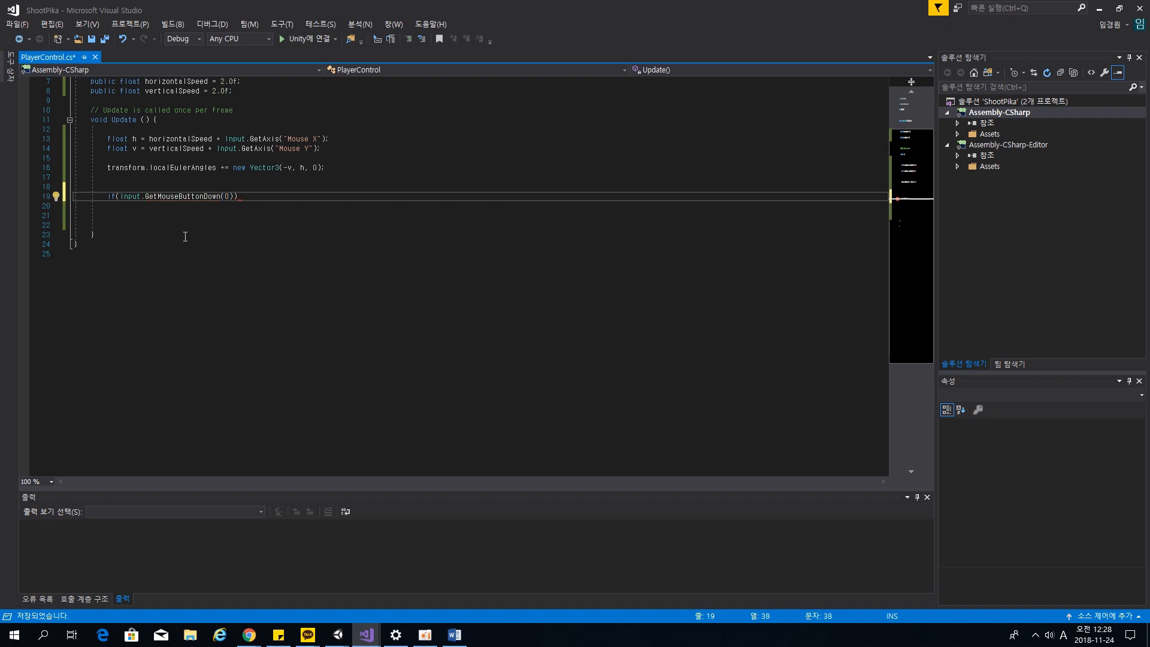
Try 1 and 2 as the button index in the GetMouseButtonDown call.
key("BackSpace")
type("1")
key("BackSpace")
type("2")
key("BackSpace")
Complete the condition with button index 0, add an empty braced body to the if statement, and save the script.
type("0)) {")
key("Return")
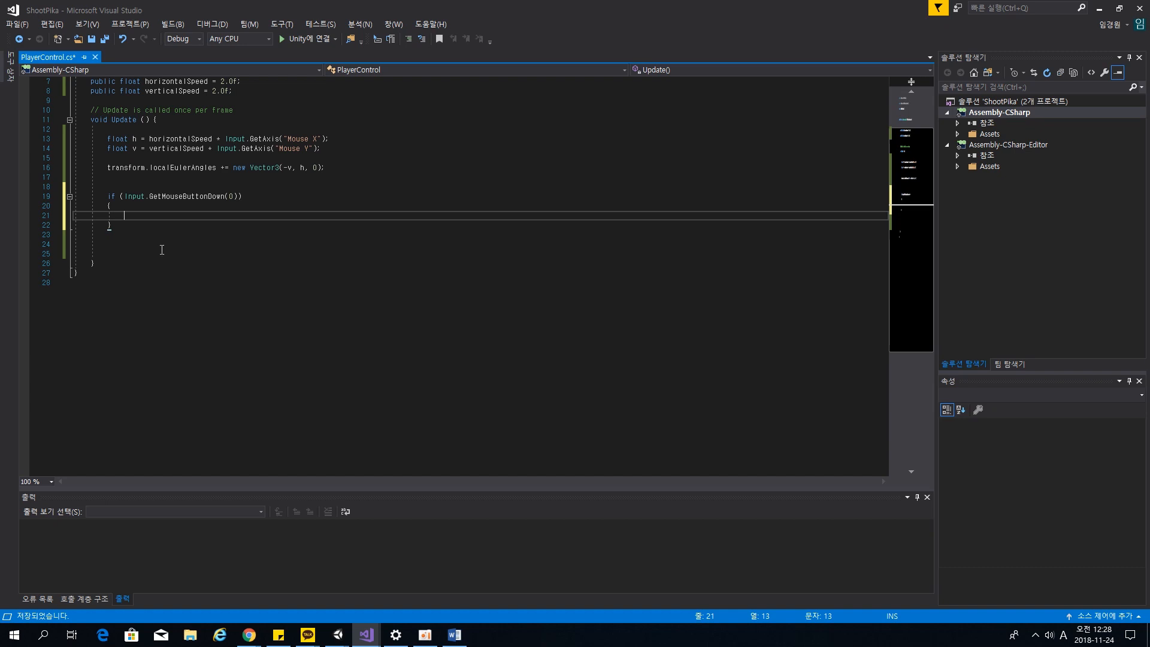
key("ctrl+s")
left_click(236, 243)
left_click(246, 206)
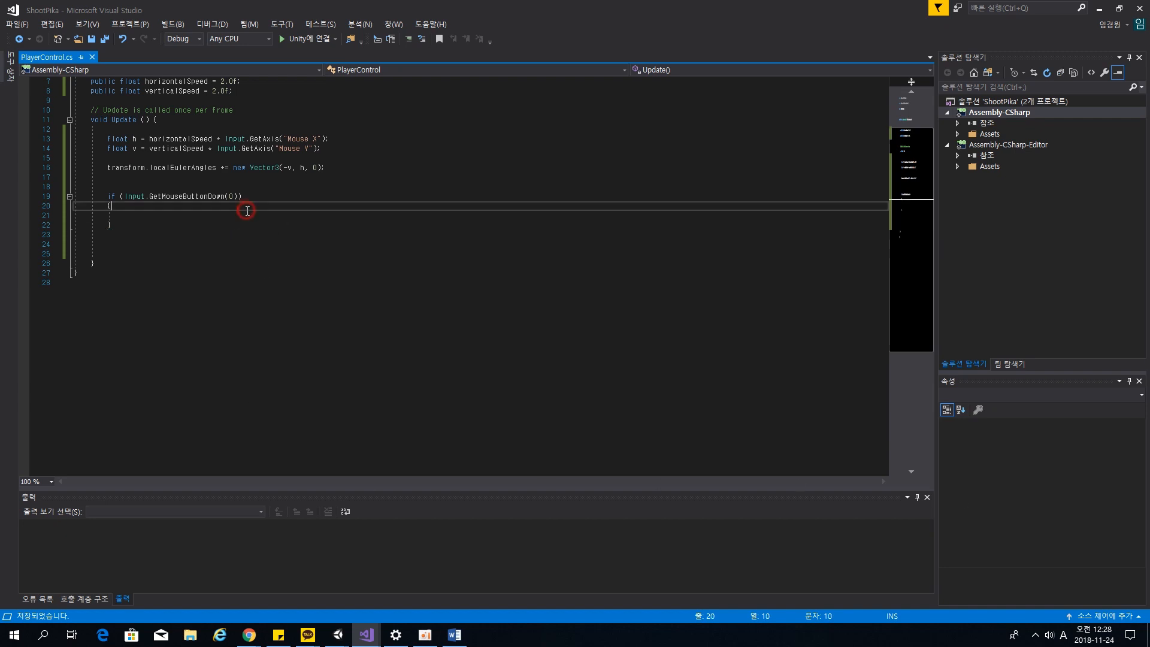
left_click(249, 215)
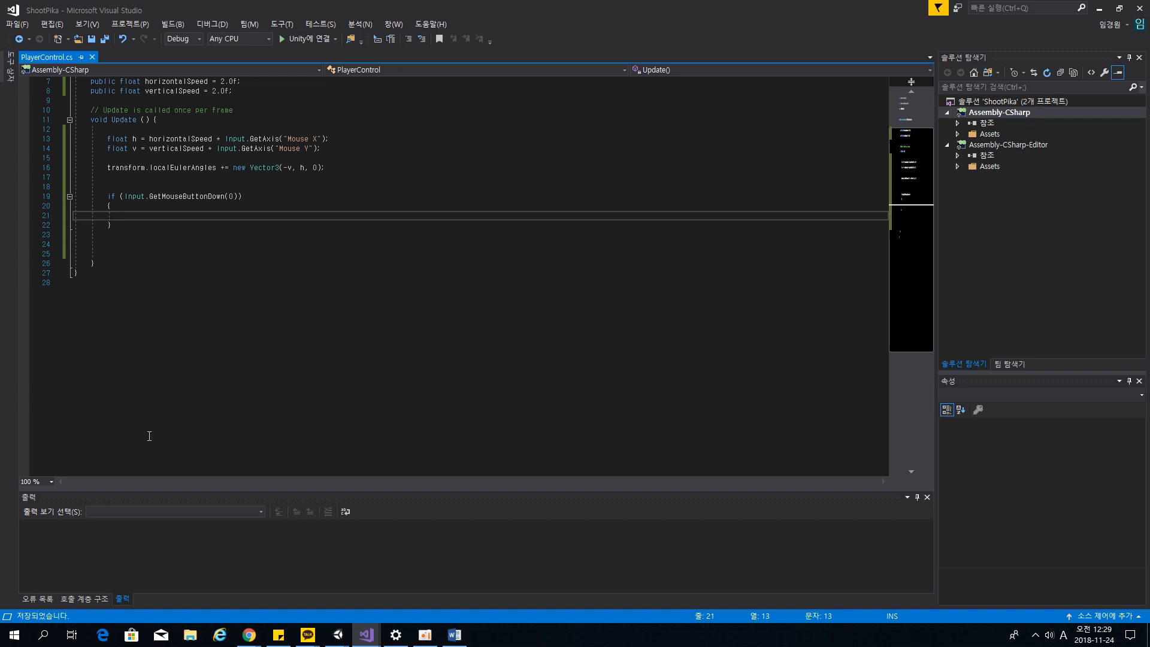
left_click(423, 638)
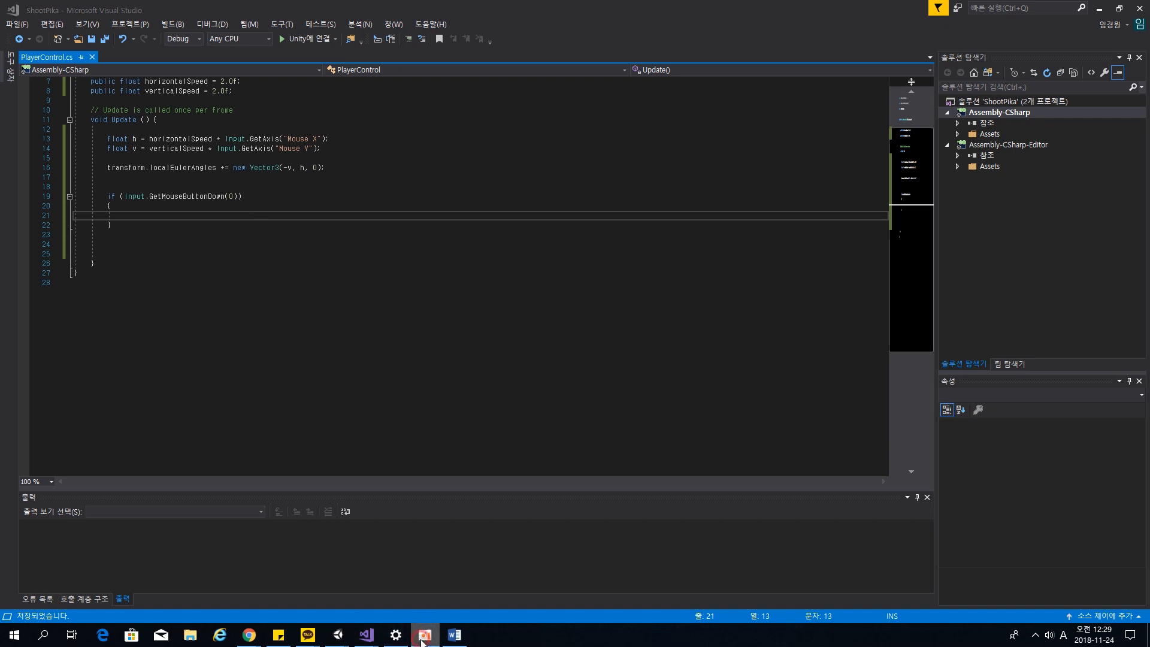
left_click(423, 637)
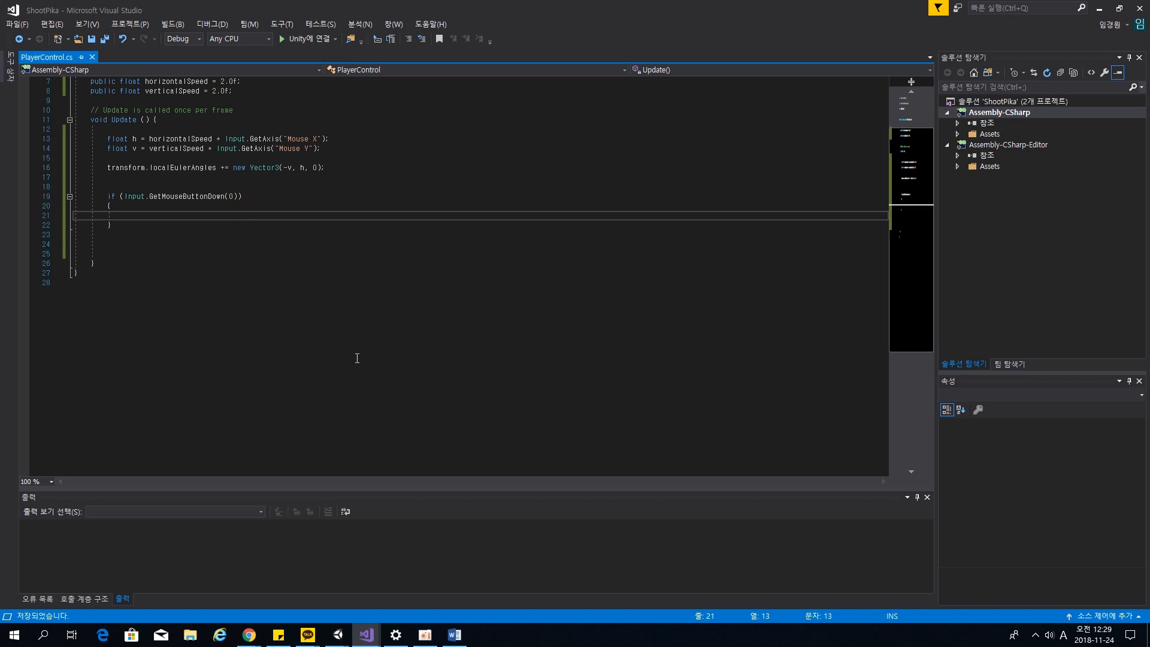
Add an Instantiate() call with empty parentheses inside the GetMouseButtonDown if block.
left_click(244, 233)
left_click(260, 221)
left_click(259, 216)
type("In")
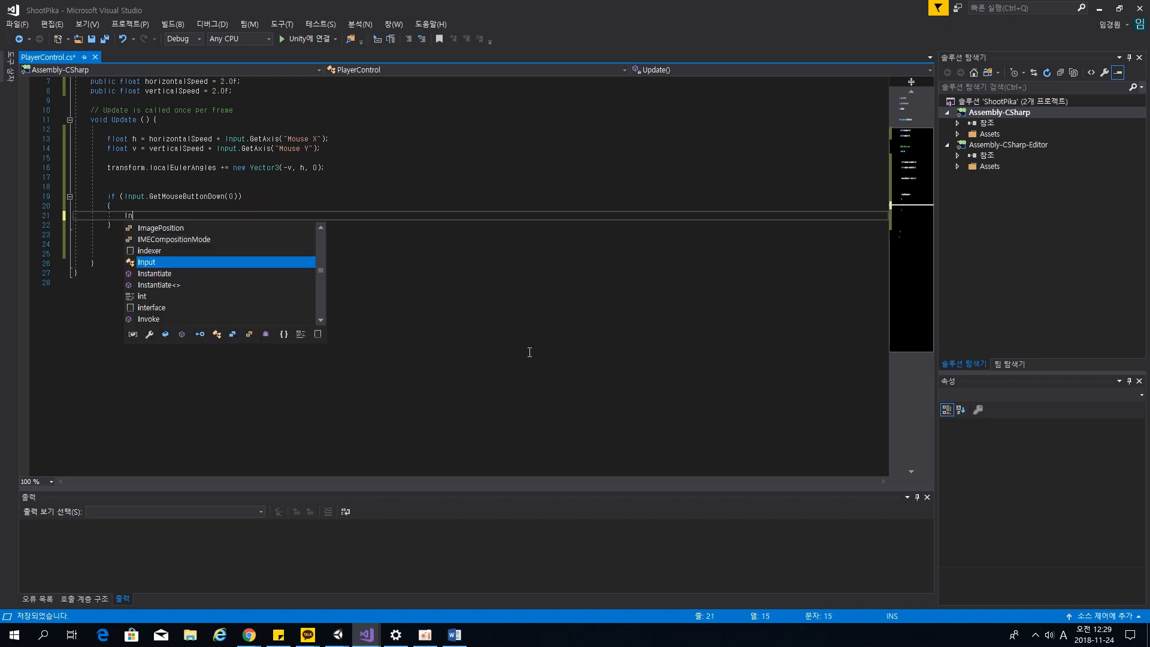
type("stantiate(")
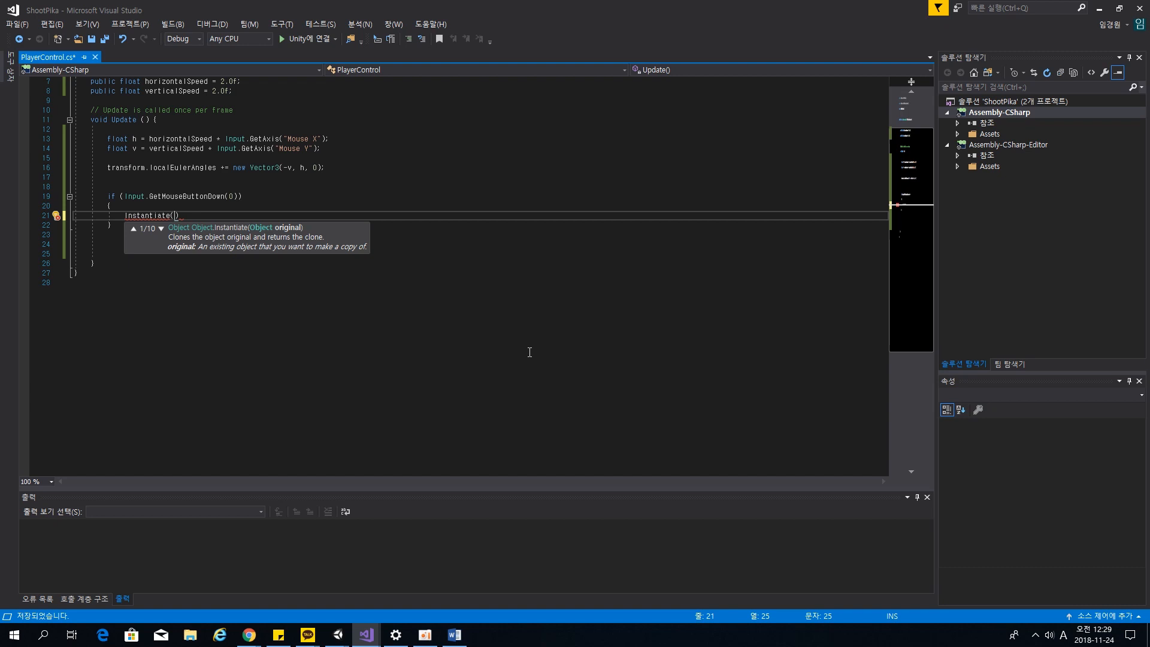
Declare "public GameObject bullet = null;" below the verticalSpeed field and save the script.
left_click(358, 148)
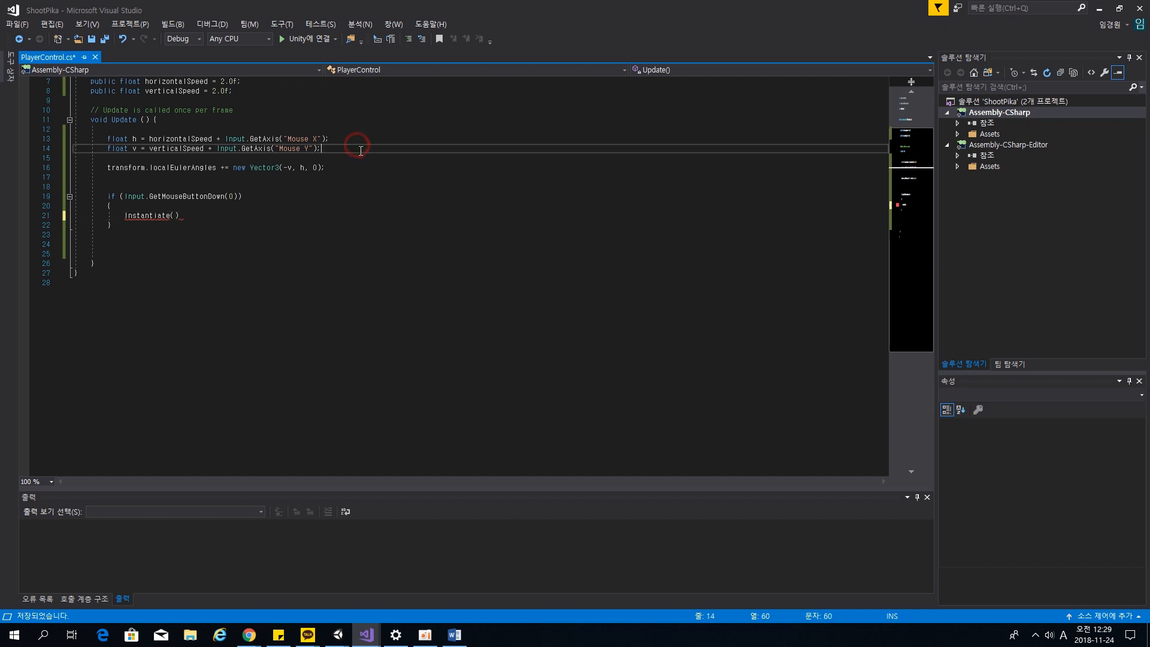
scroll(363, 149, "up", 2)
left_click(367, 154)
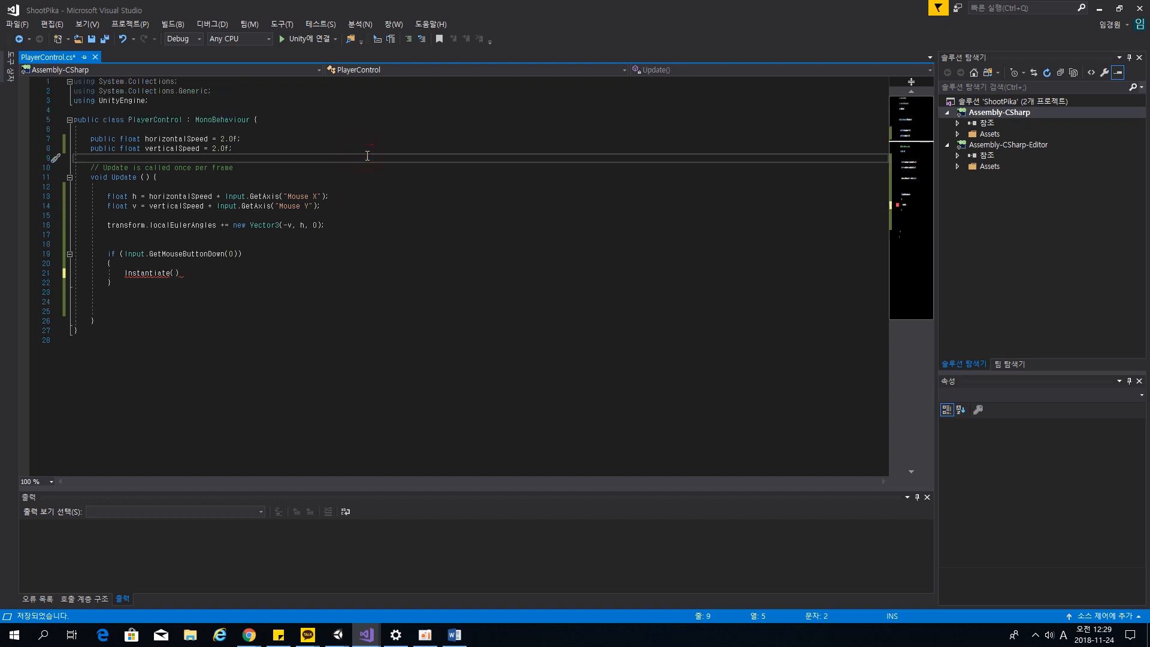
key("Return")
key("Up")
type("public ")
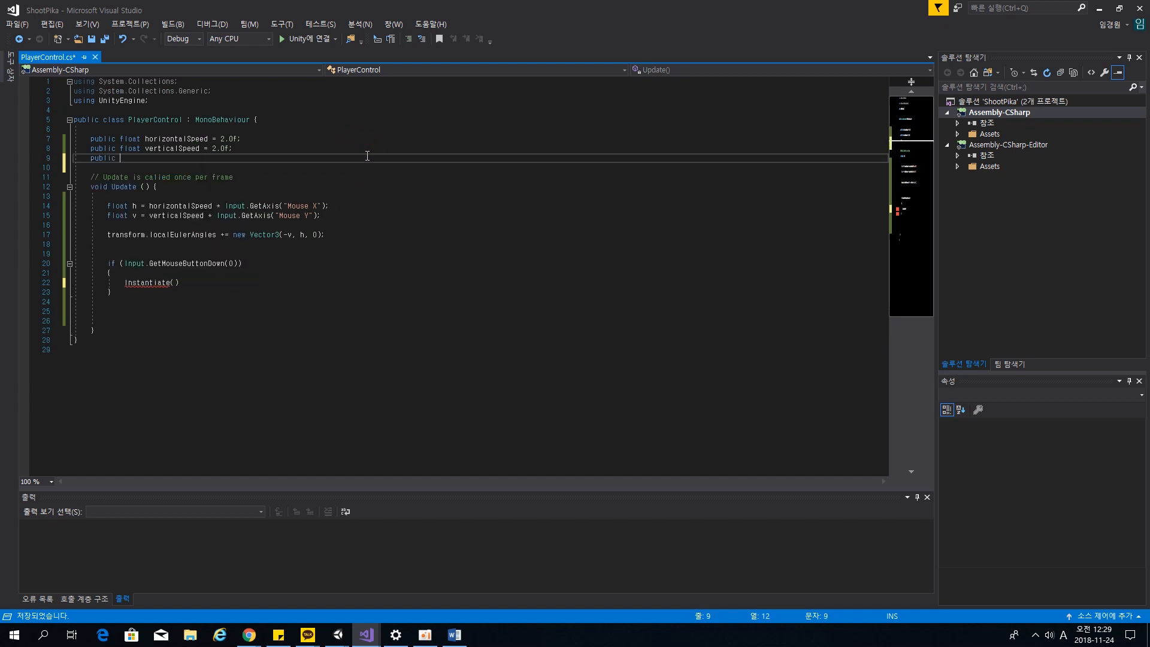
type("GameObject ")
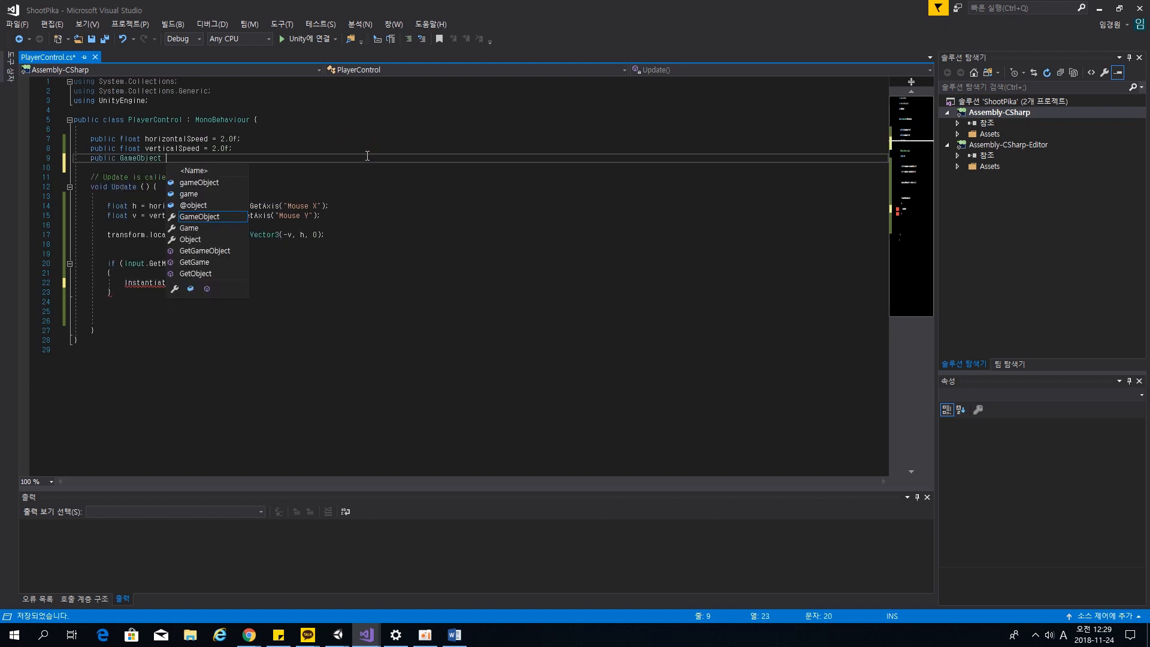
type("bullet = null;")
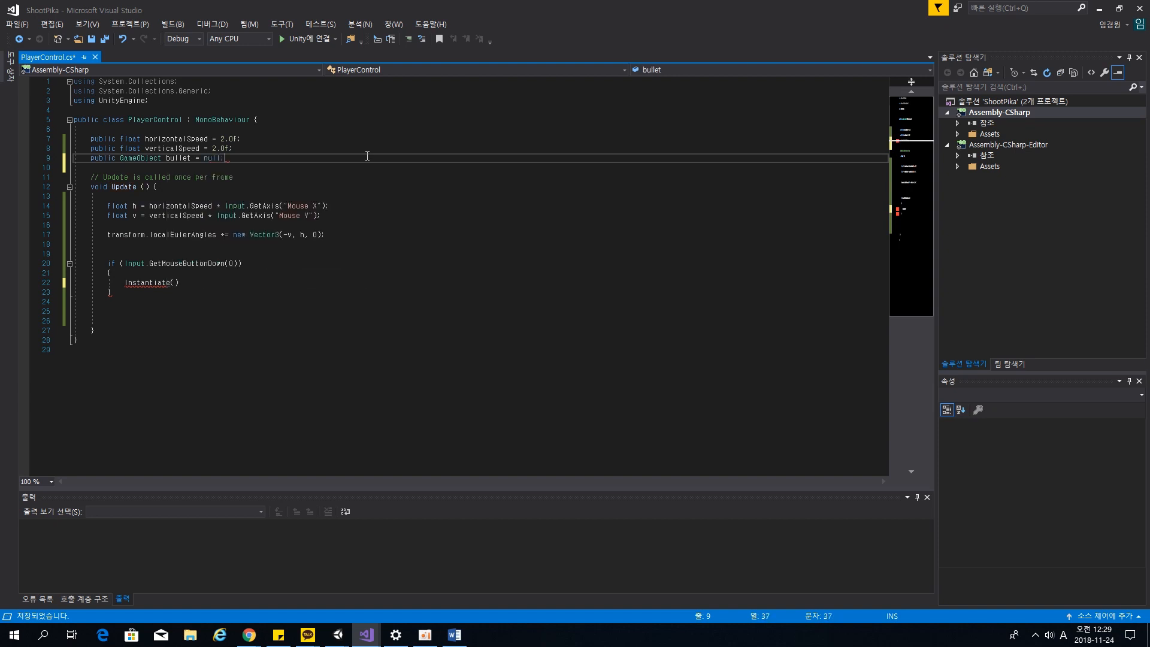
key("ctrl+s")
Enter bullet as the first argument of the Instantiate call, followed by a comma for the next argument.
left_click(178, 283)
type("b")
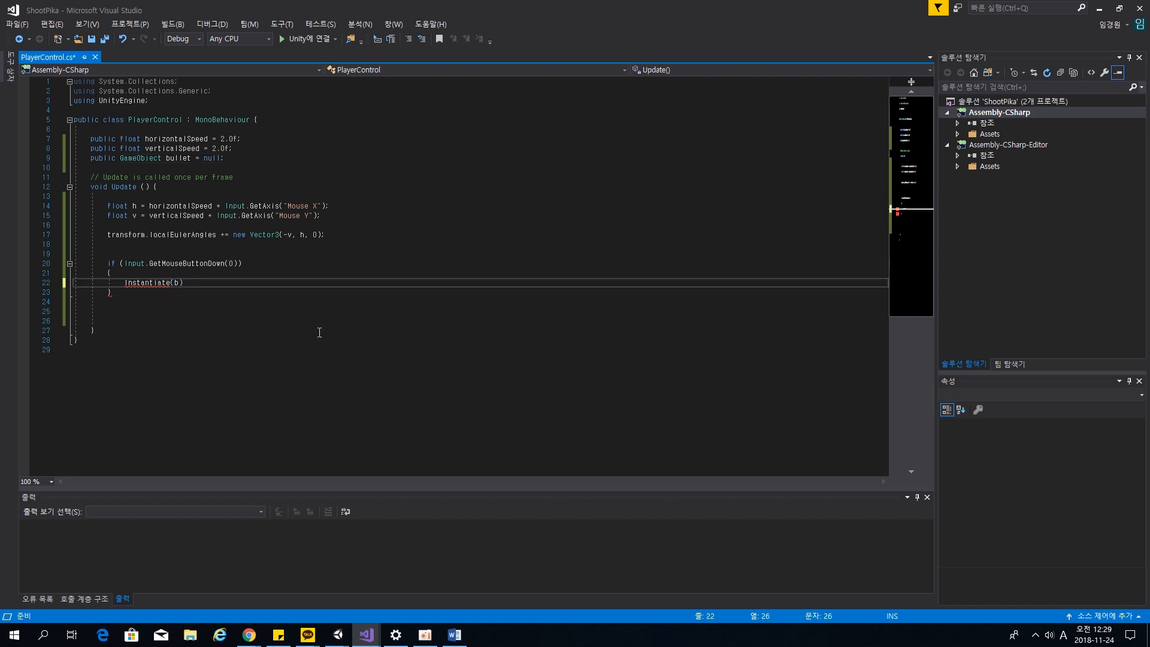
type("ullet")
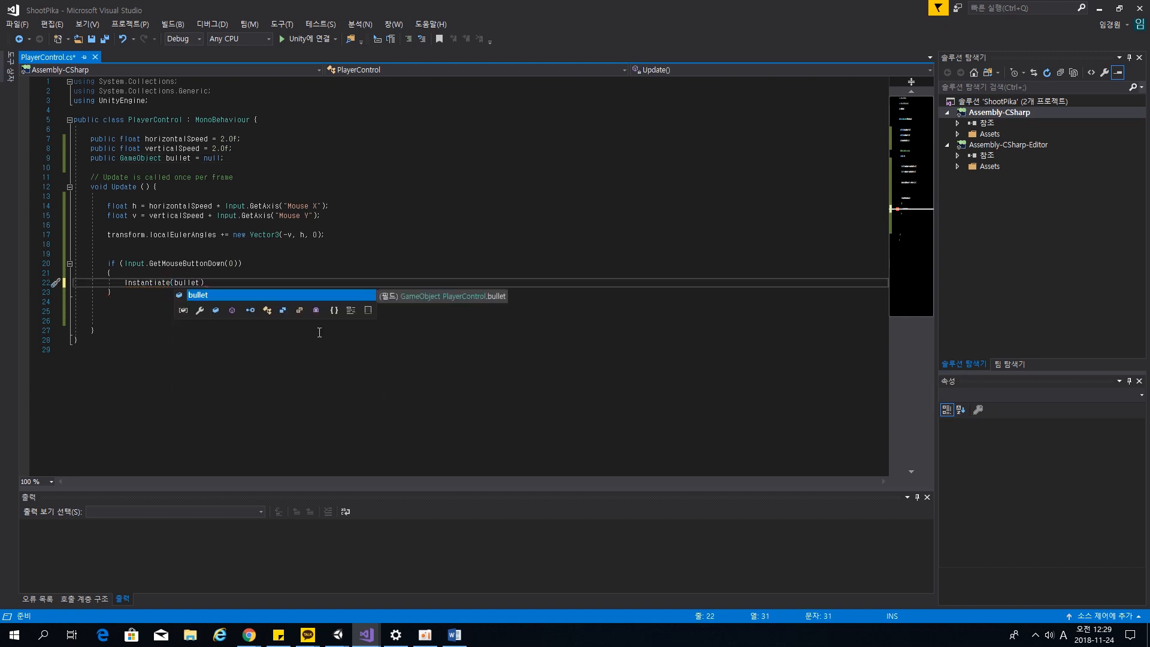
type(",")
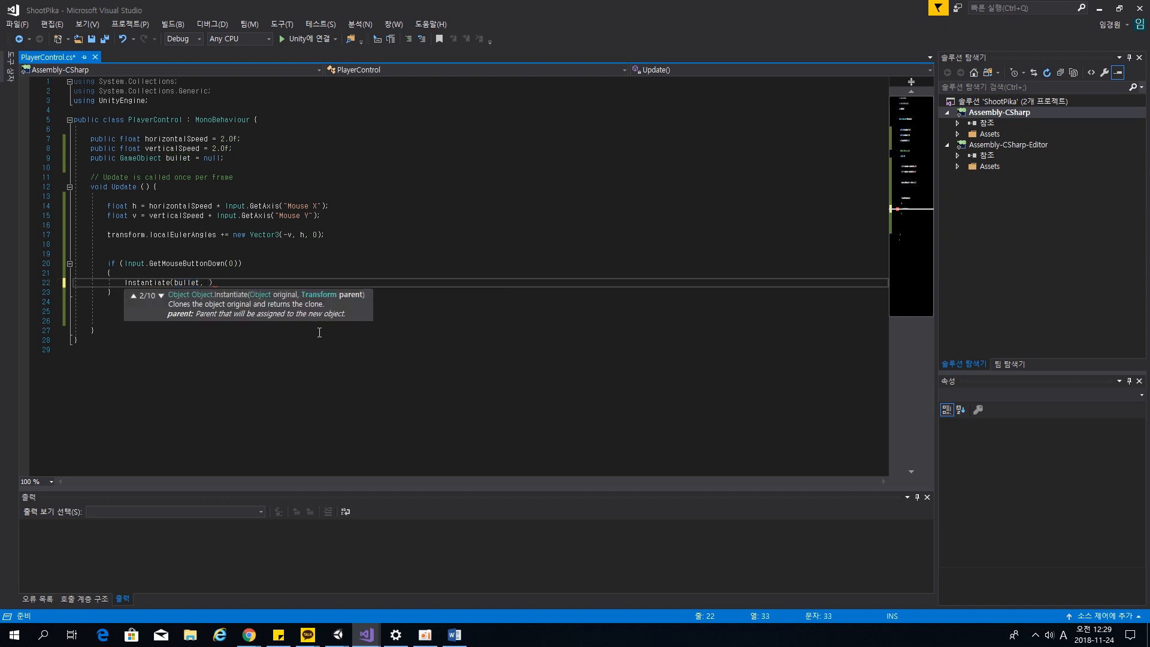
Start a new public field declaration on its own line below the bullet field.
left_click(238, 159)
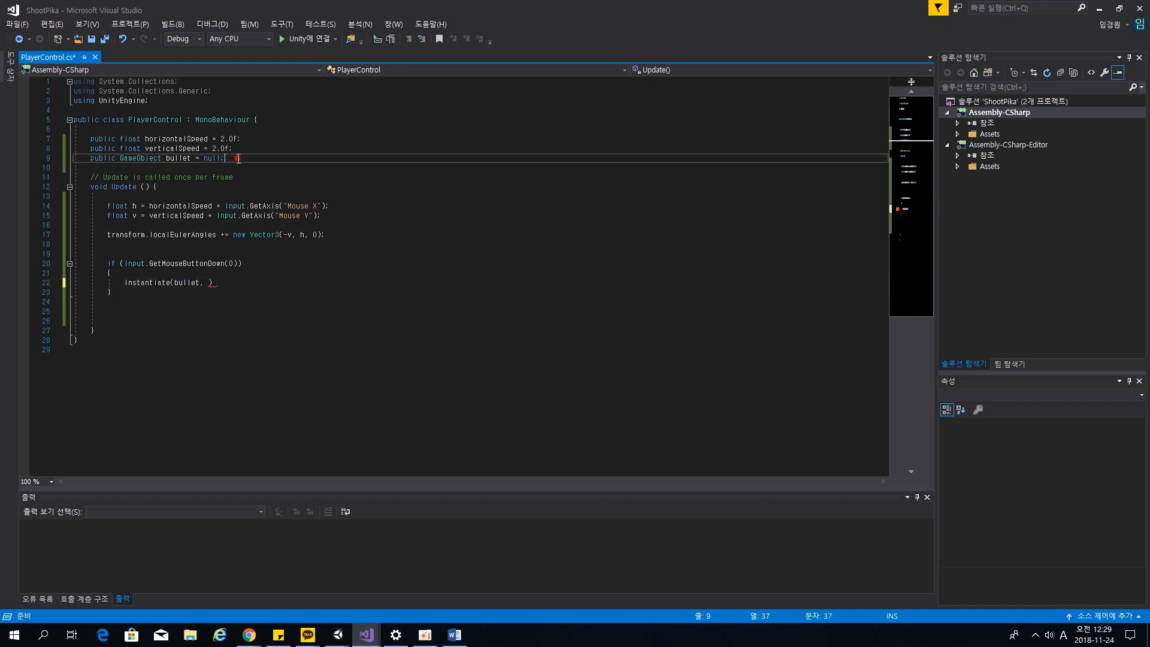
key("Return")
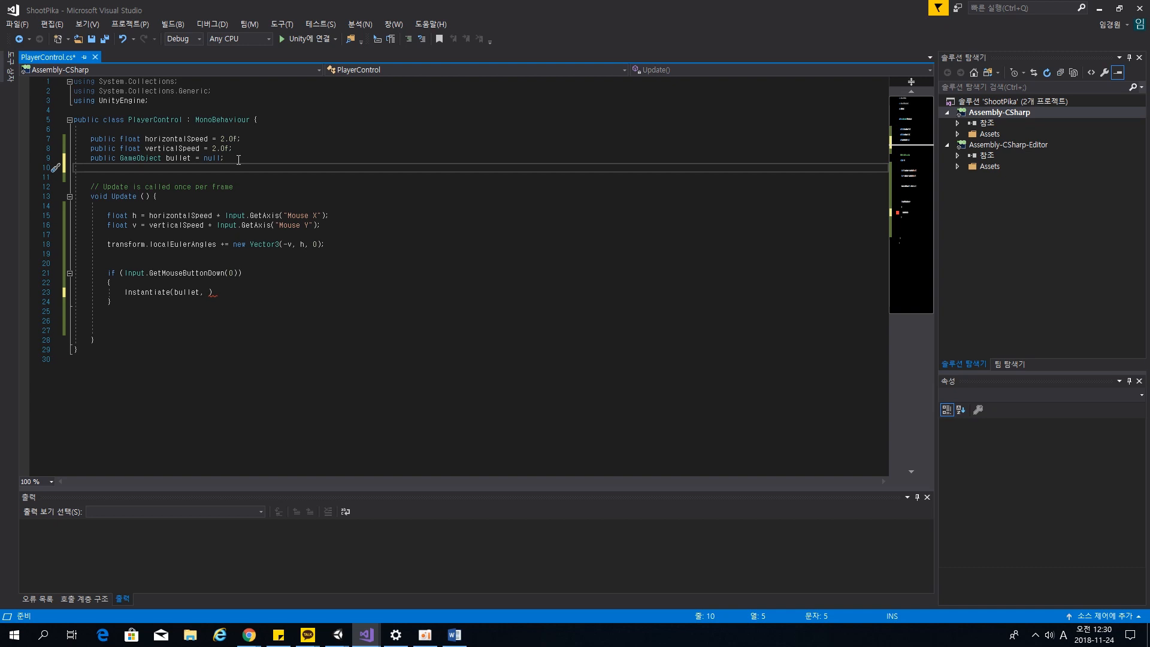
type("public Tran")
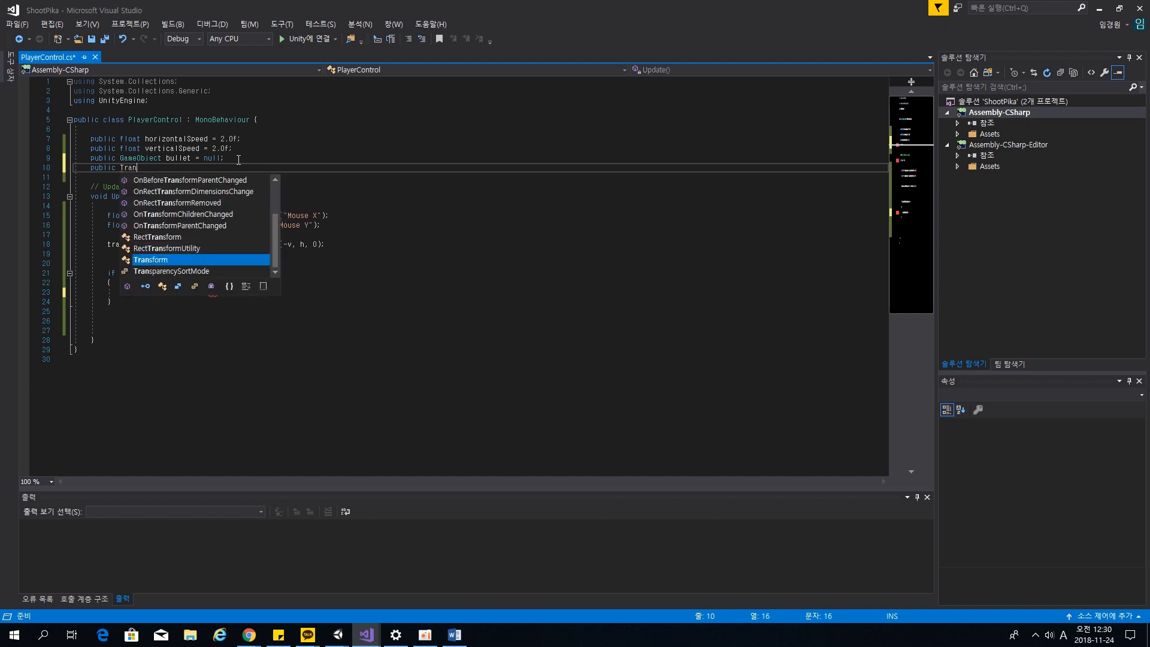
key("BackSpace")
key("BackSpace")
key("BackSpace")
key("BackSpace")
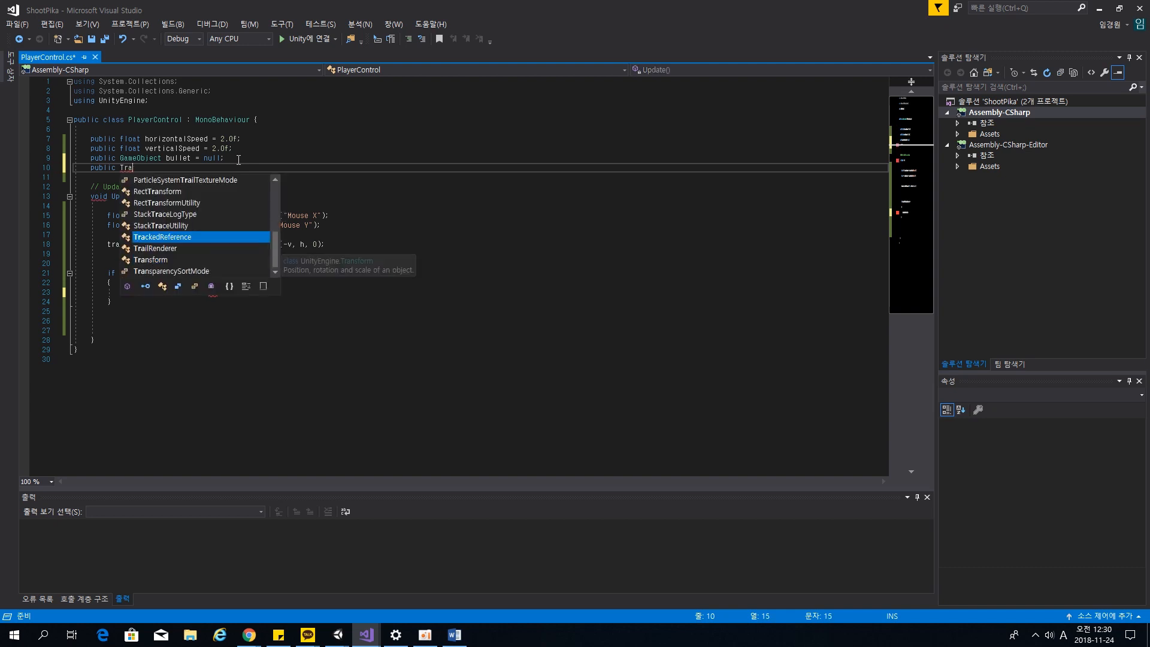
type("Game")
key("BackSpace")
key("BackSpace")
key("BackSpace")
key("BackSpace")
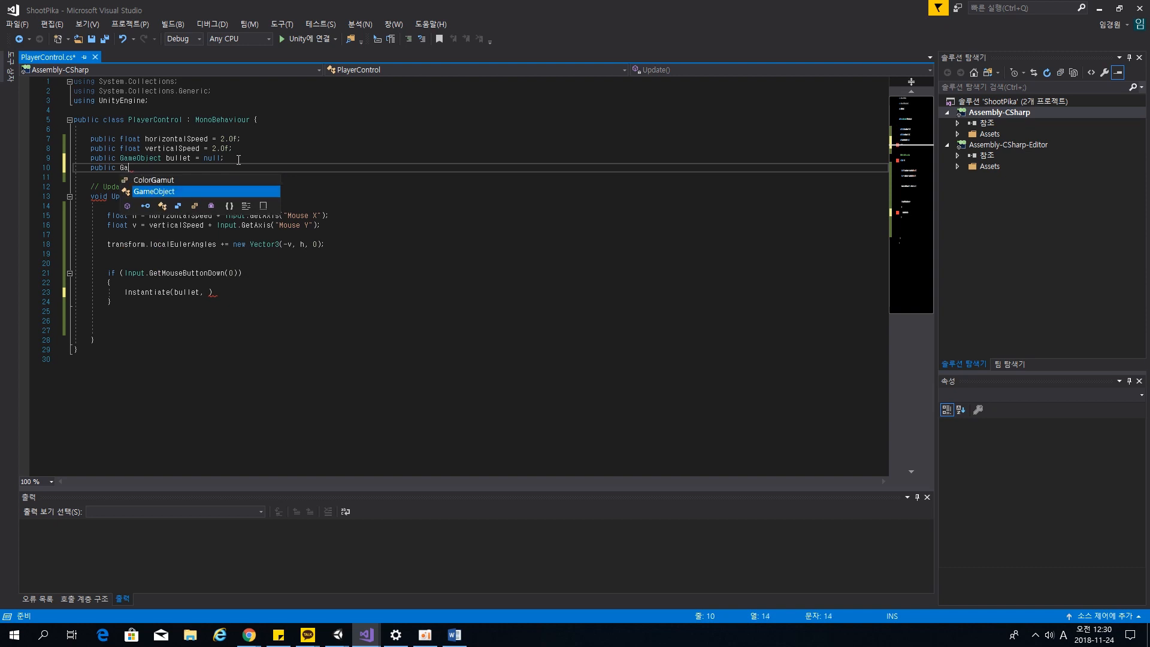
Complete the field declaration as "public Transform bulletPosition = null;", save the script, and add a blank line below it.
type("Transfo")
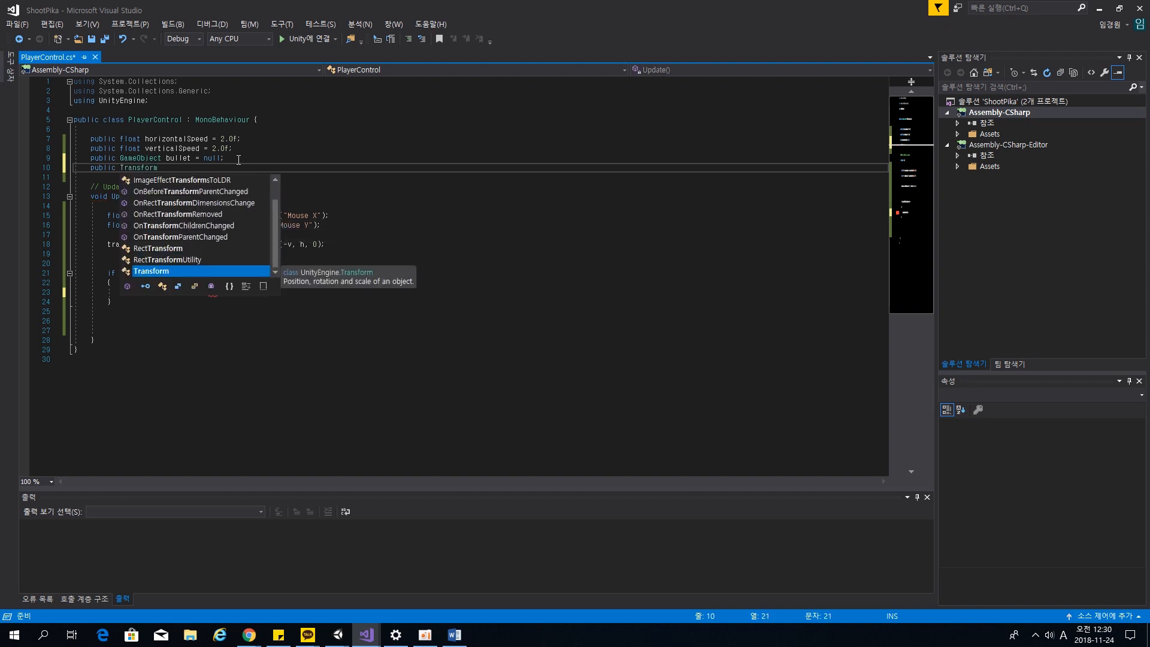
type("rm ")
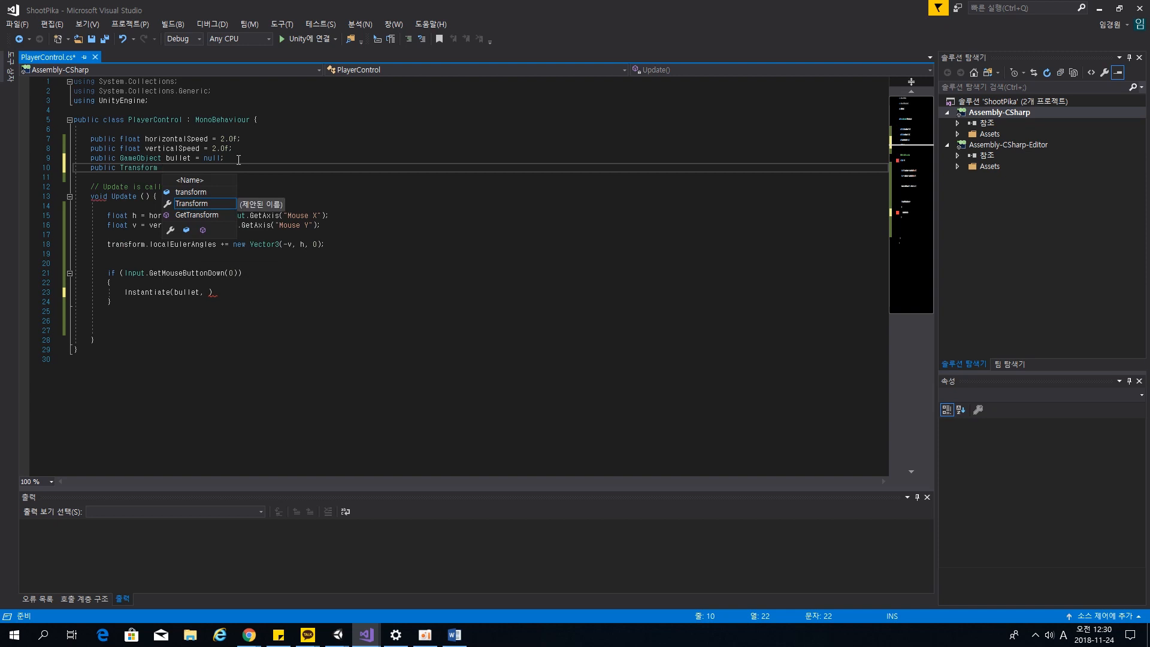
type("bulletP")
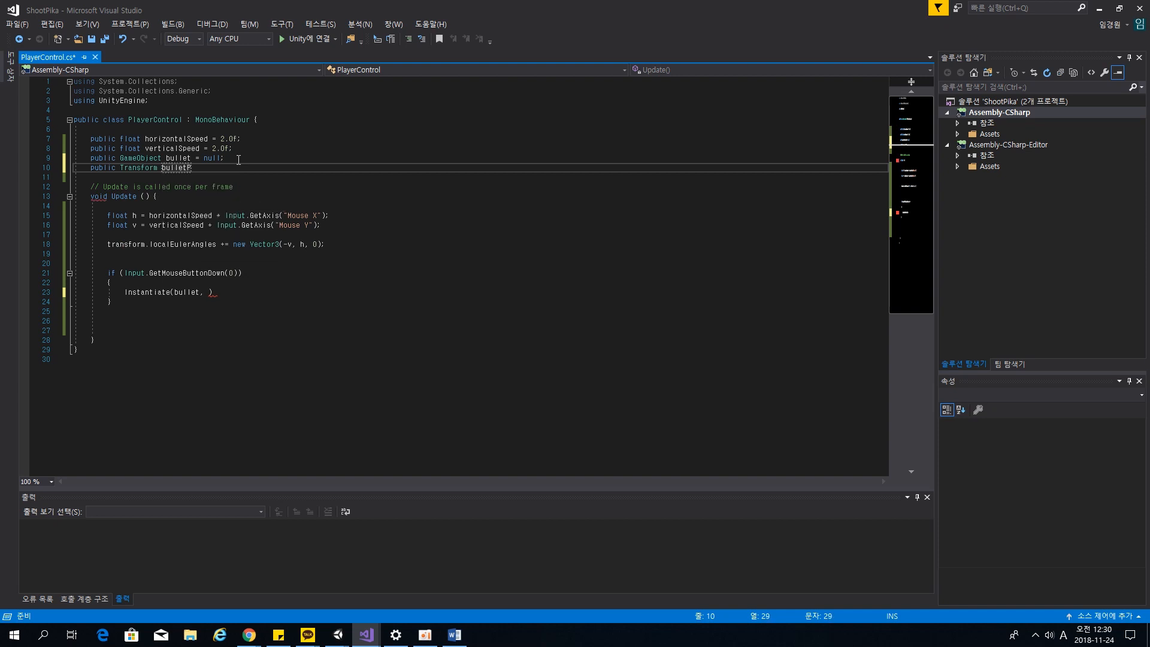
type("osition = nu")
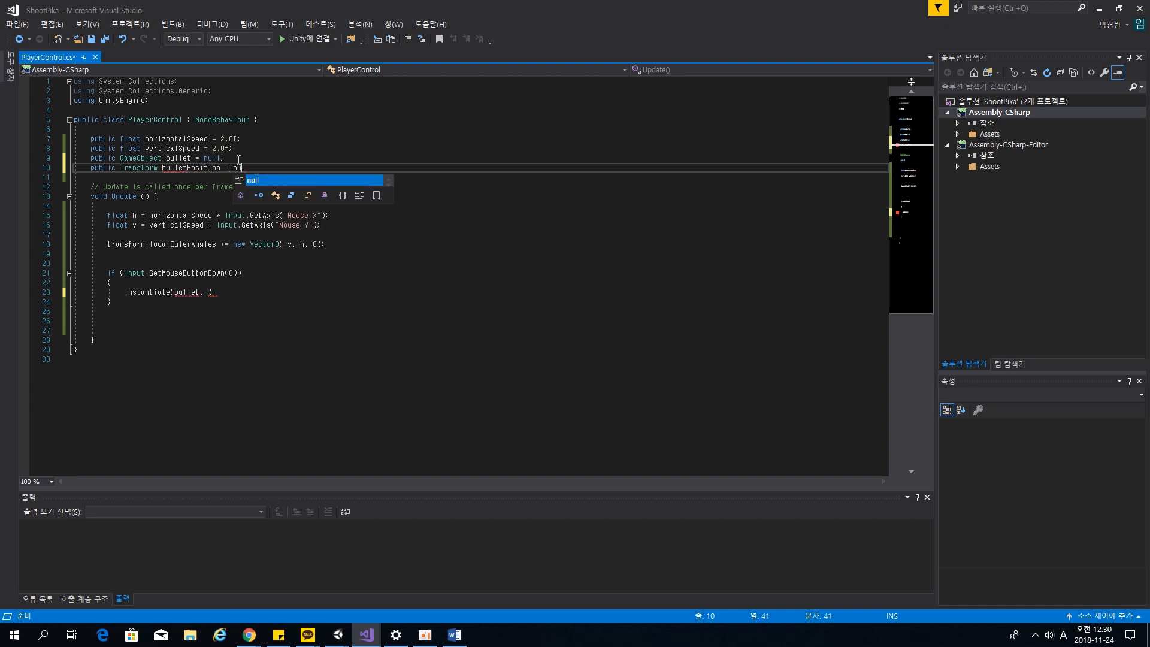
type("ll;")
key("ctrl+s")
key("Return")
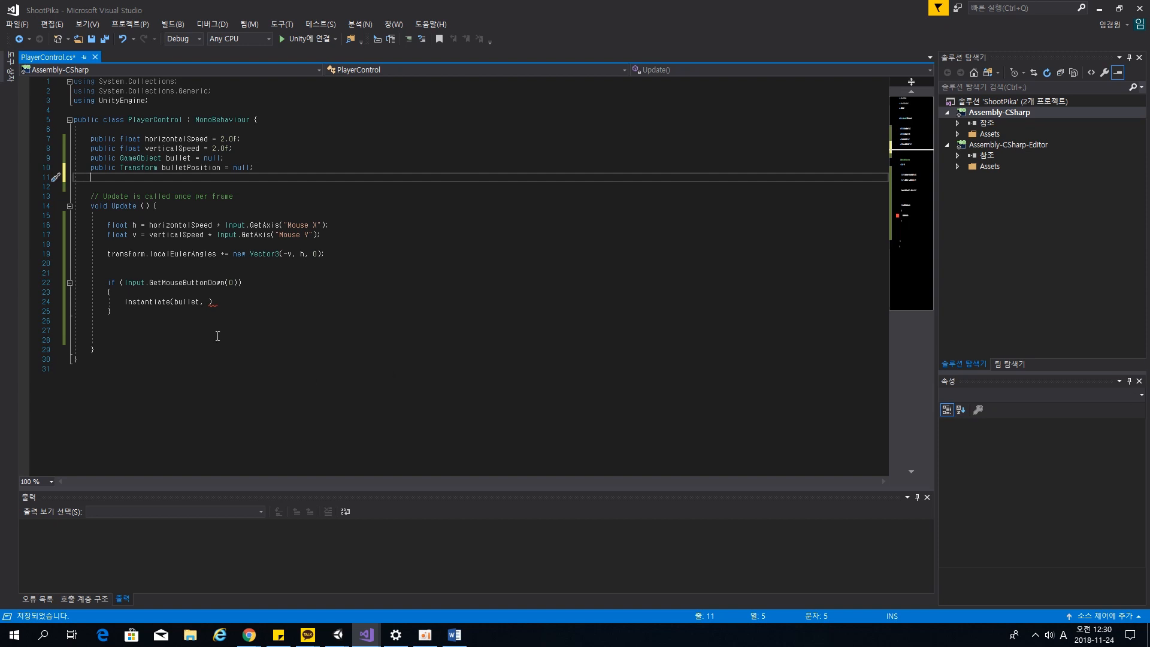
Add bulletPosition.position and bulletPosition.rotation as the second and third arguments of the Instantiate call, and save the script.
left_click(210, 302)
type("b")
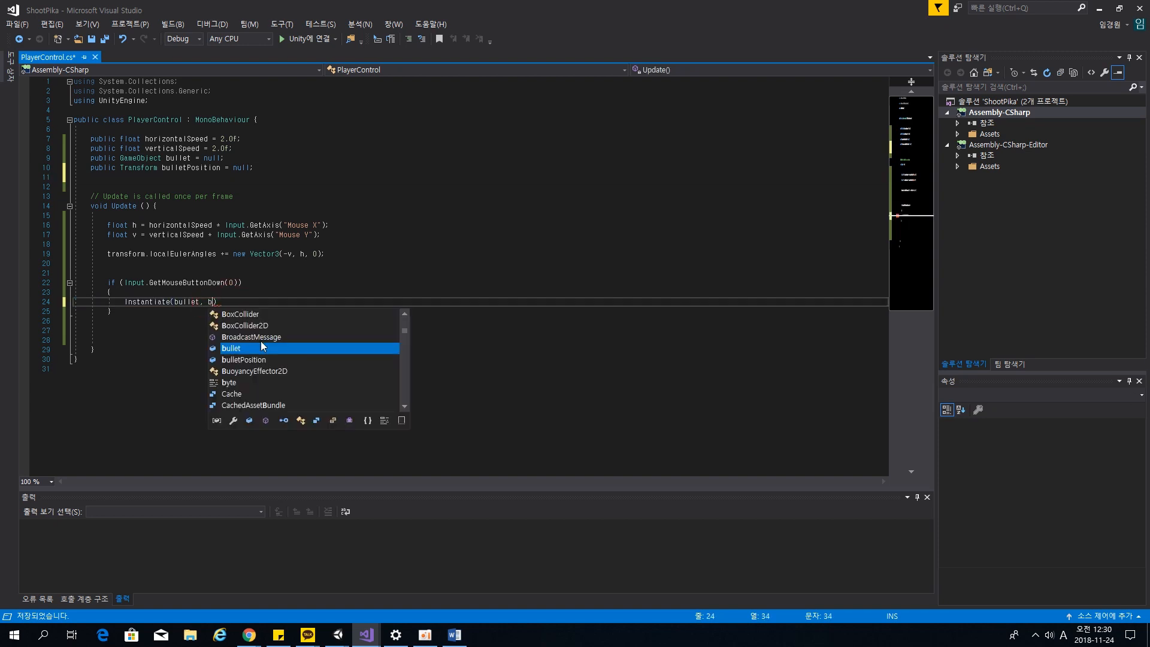
type("ulletPosition")
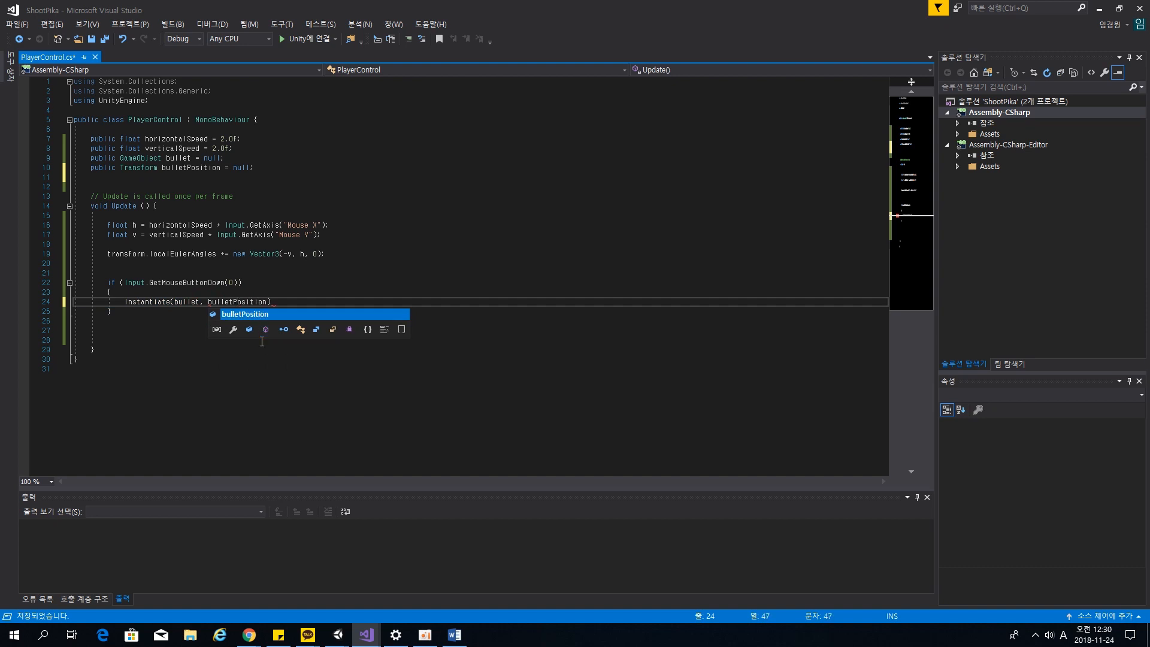
type(".position")
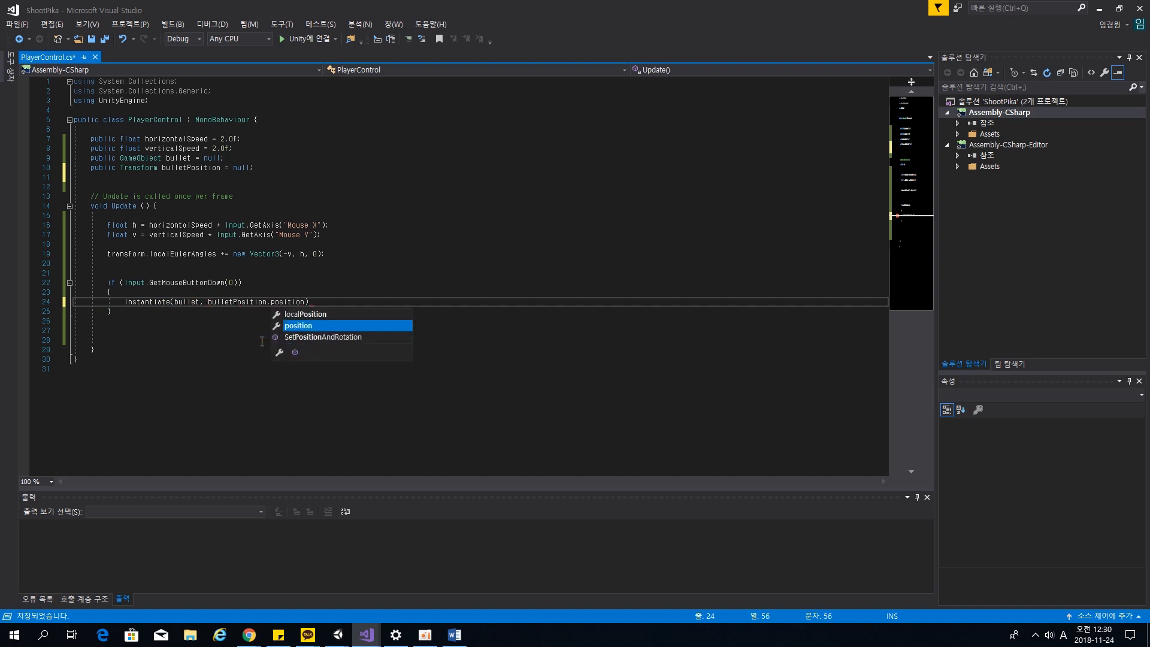
type(", bulletPosition")
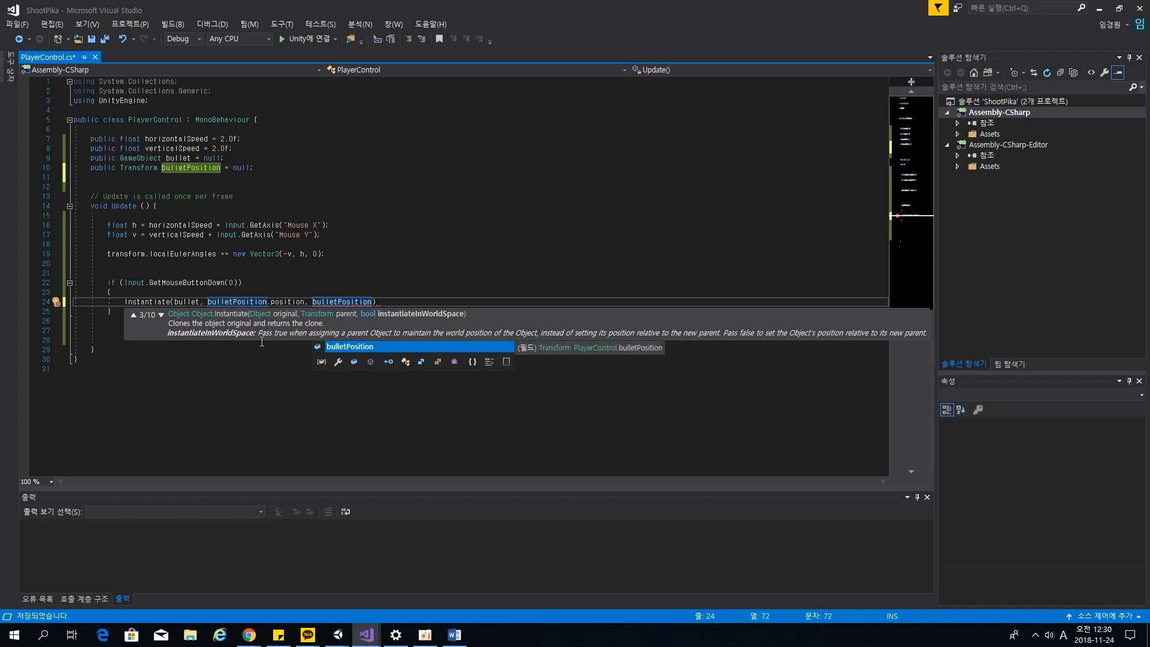
type(".rotation")
key("ctrl+s")
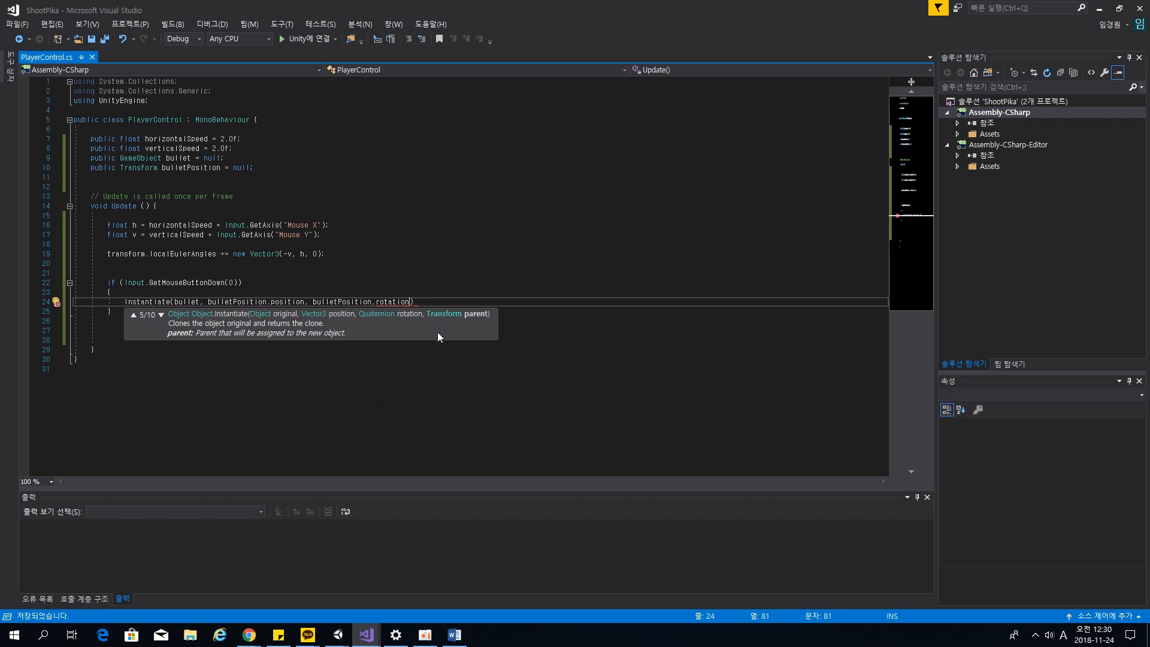
Correct the separator between bulletPosition and rotation to a dot, and end the Instantiate statement with a semicolon.
left_click(396, 301)
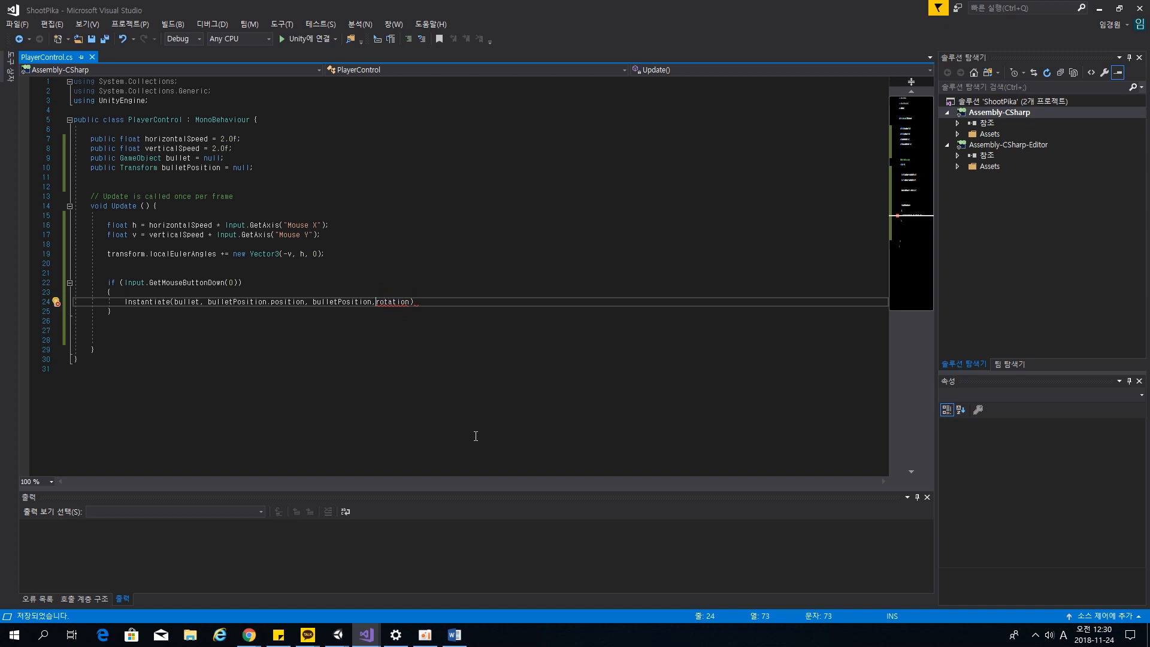
key("BackSpace")
type(".")
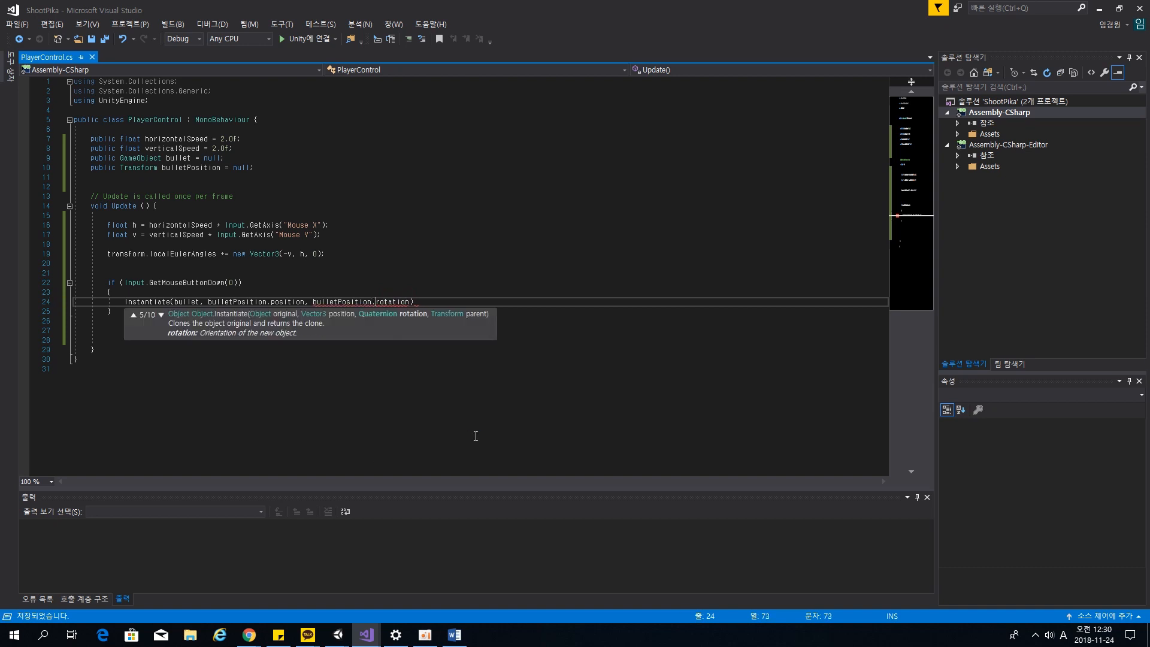
key("End")
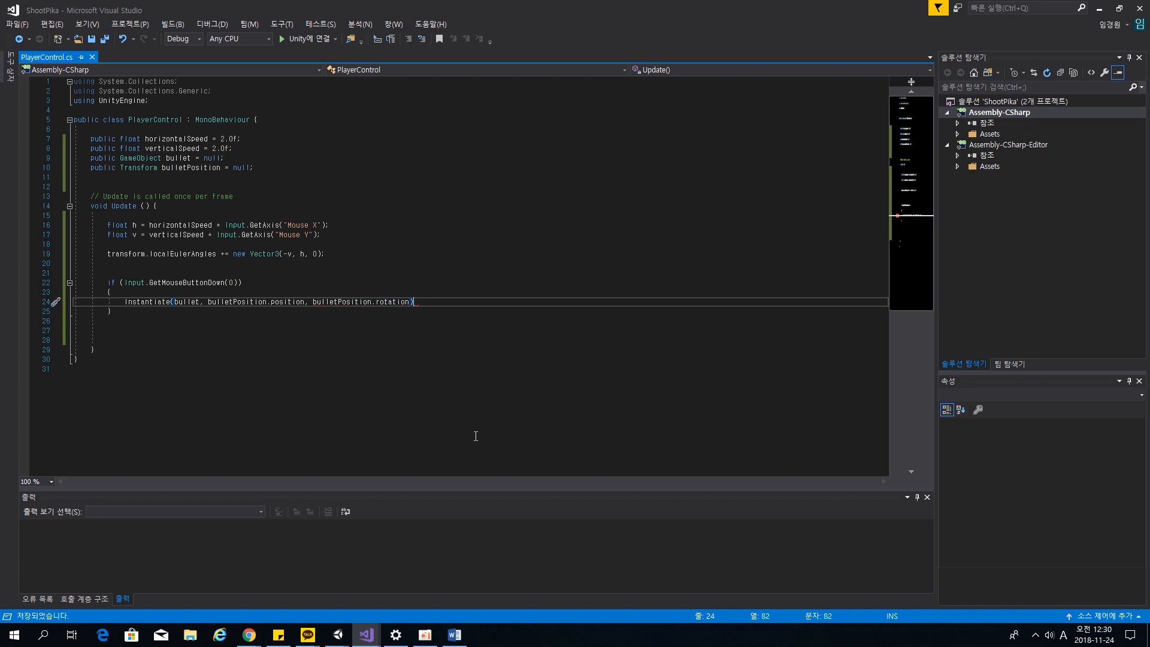
type(";.")
key("BackSpace")
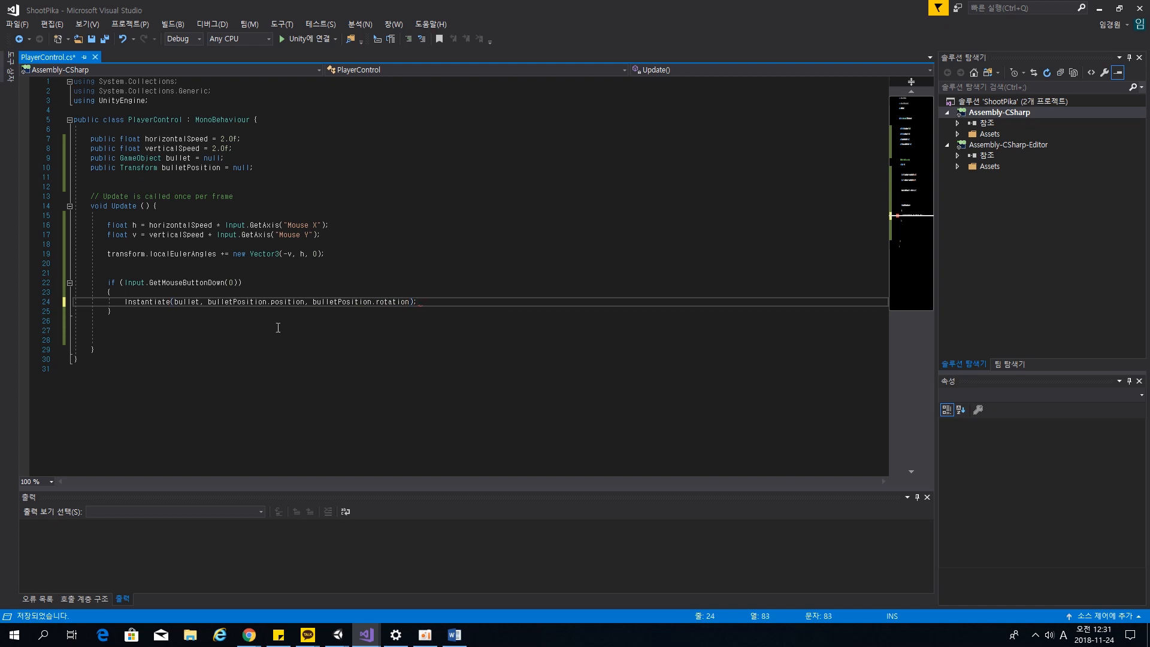
Examine the Instantiate method's signature and how its bullet argument relates to the GameObject field declaration.
left_click(163, 305)
double_click(194, 303)
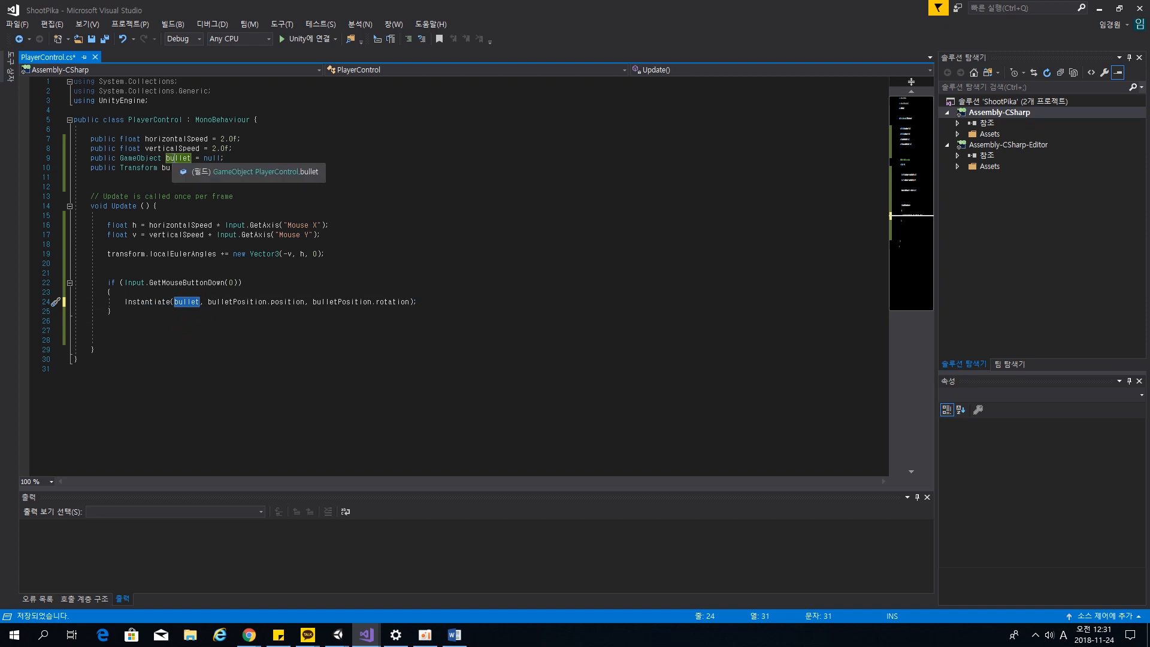
double_click(153, 158)
double_click(188, 302)
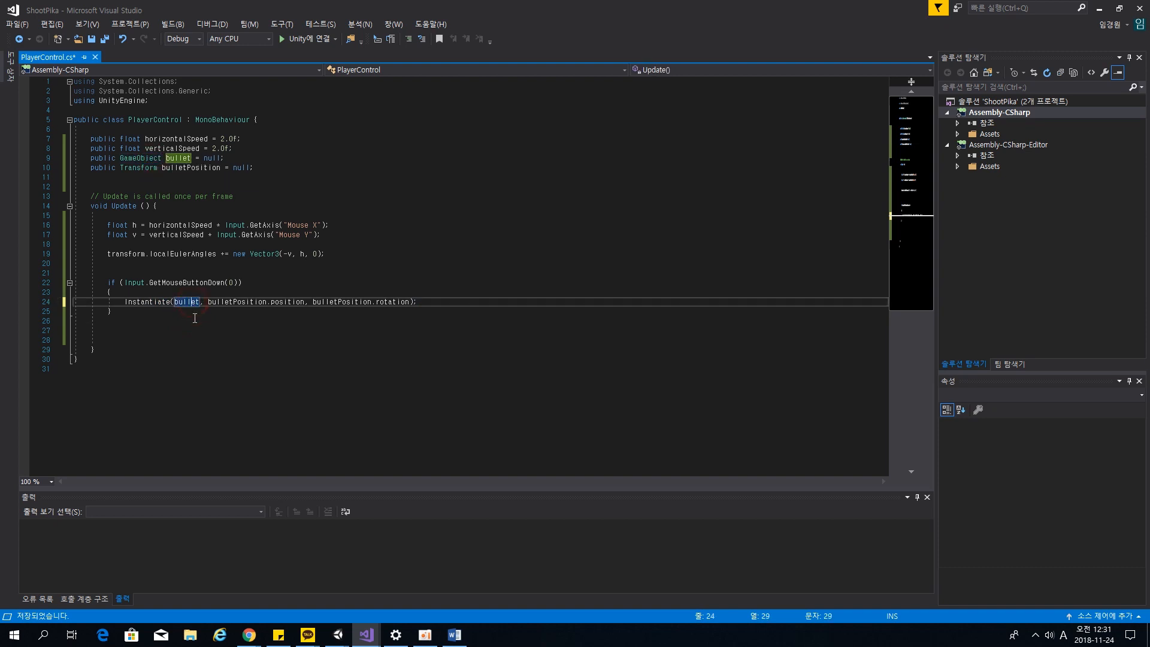
left_click(244, 347)
double_click(156, 302)
key("ctrl+space")
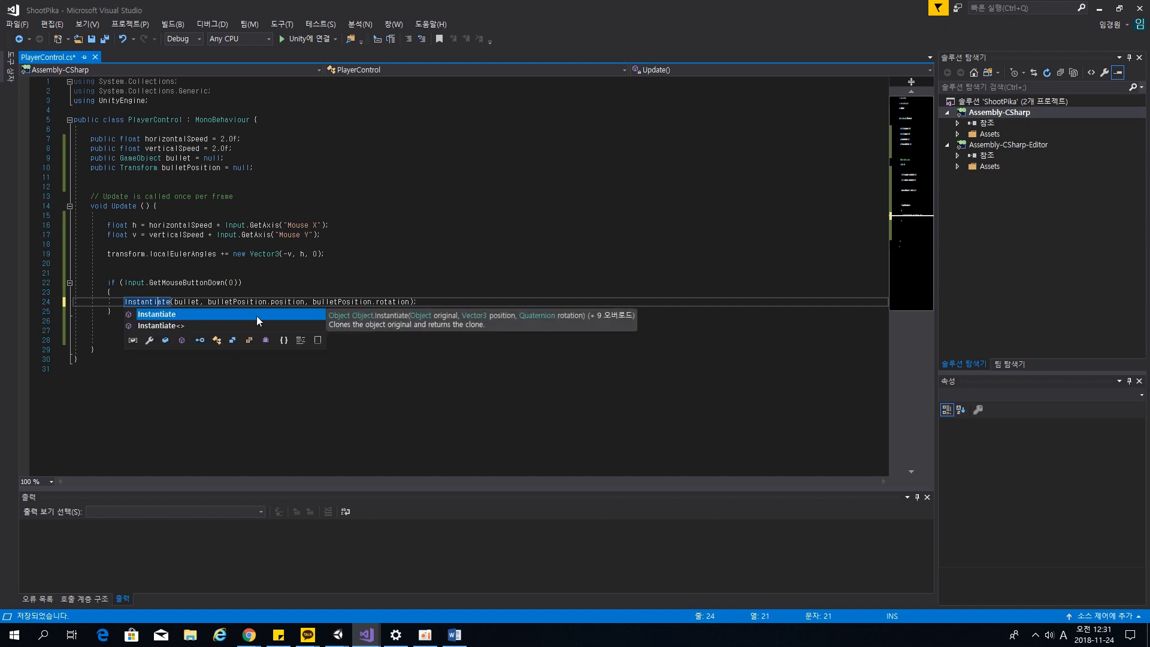
left_click(557, 292)
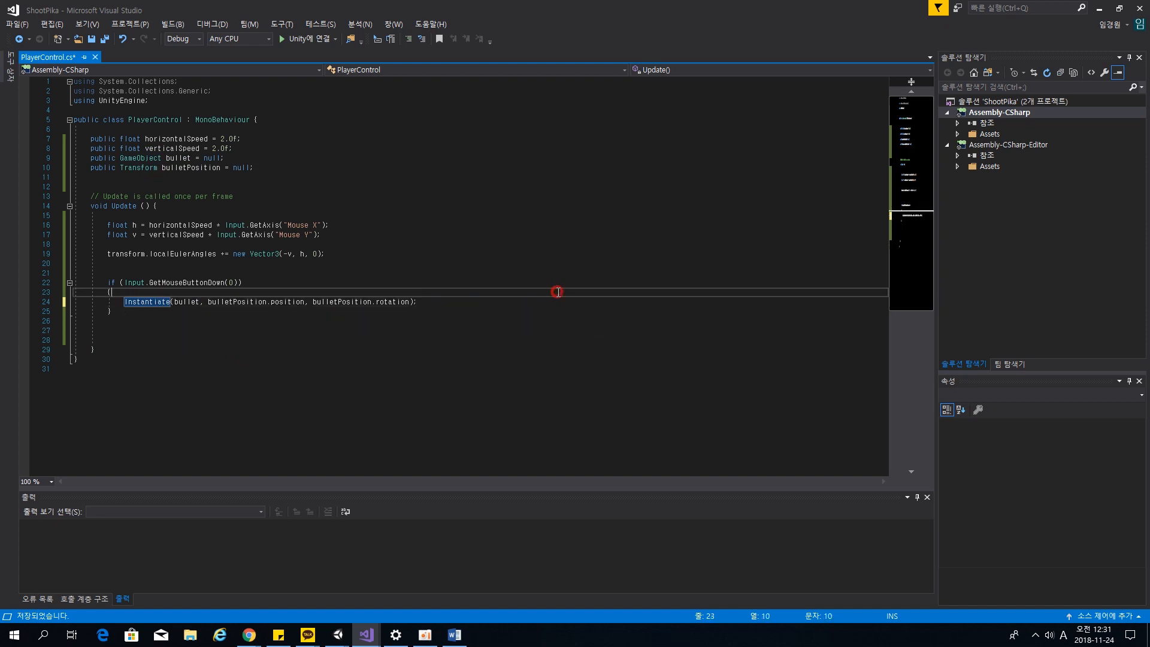
left_click(226, 312)
left_click(189, 302)
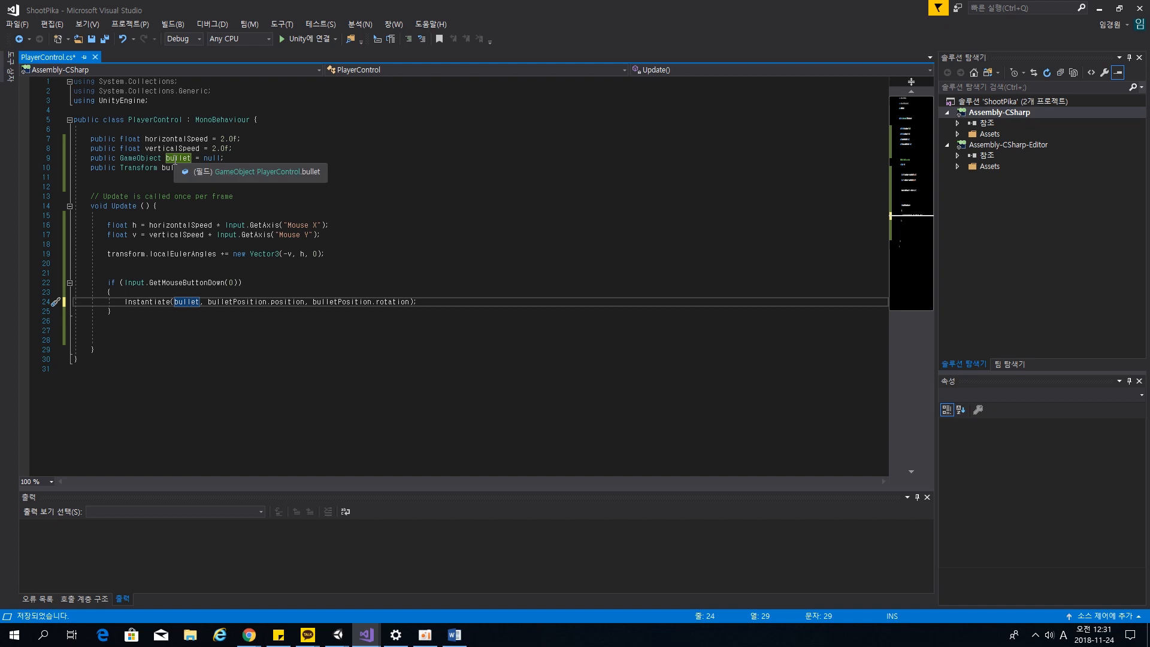
Examine the bulletPosition.position and bulletPosition.rotation arguments against the Transform field declaration.
left_click(188, 329)
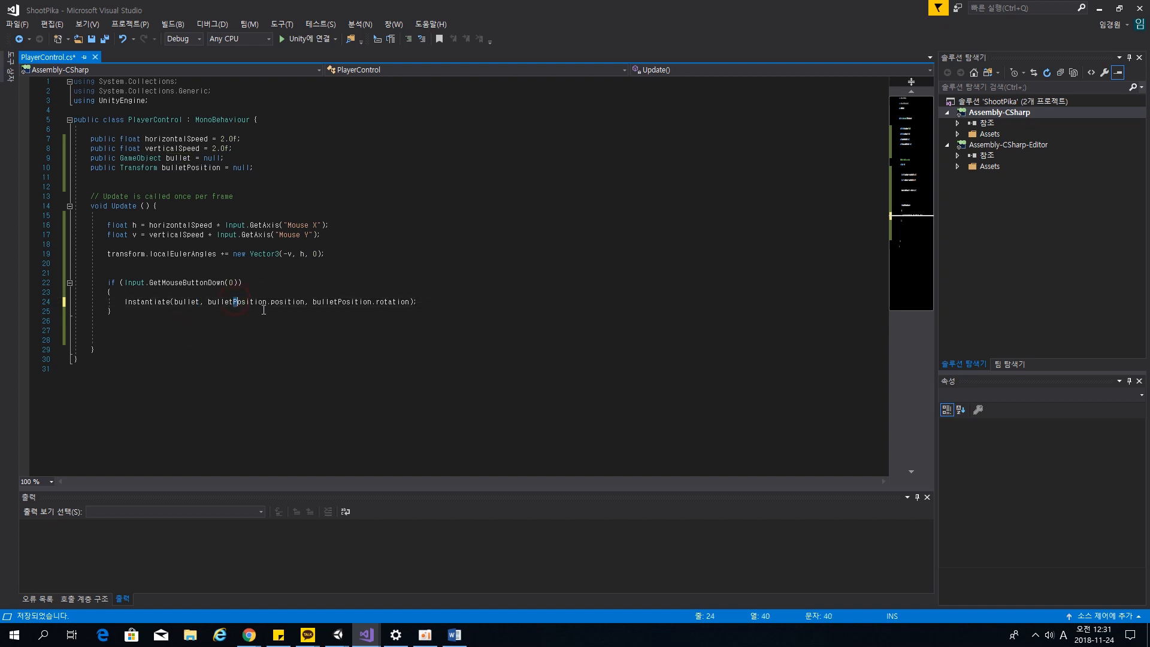
left_click(263, 293)
left_click(233, 282)
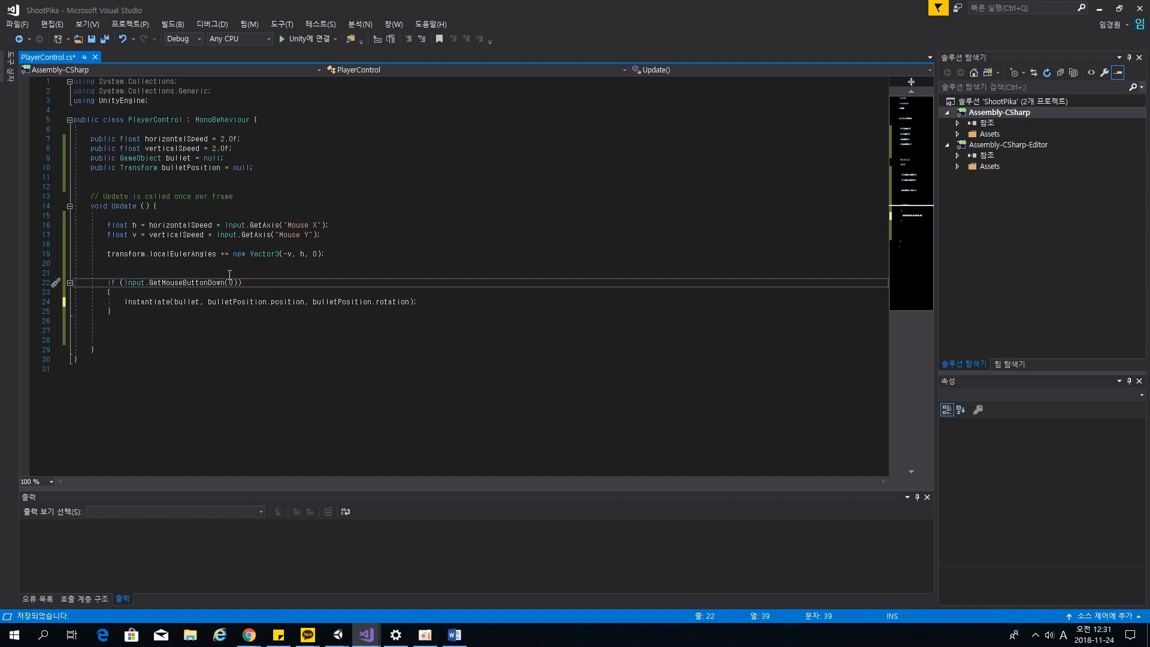
left_click(221, 302)
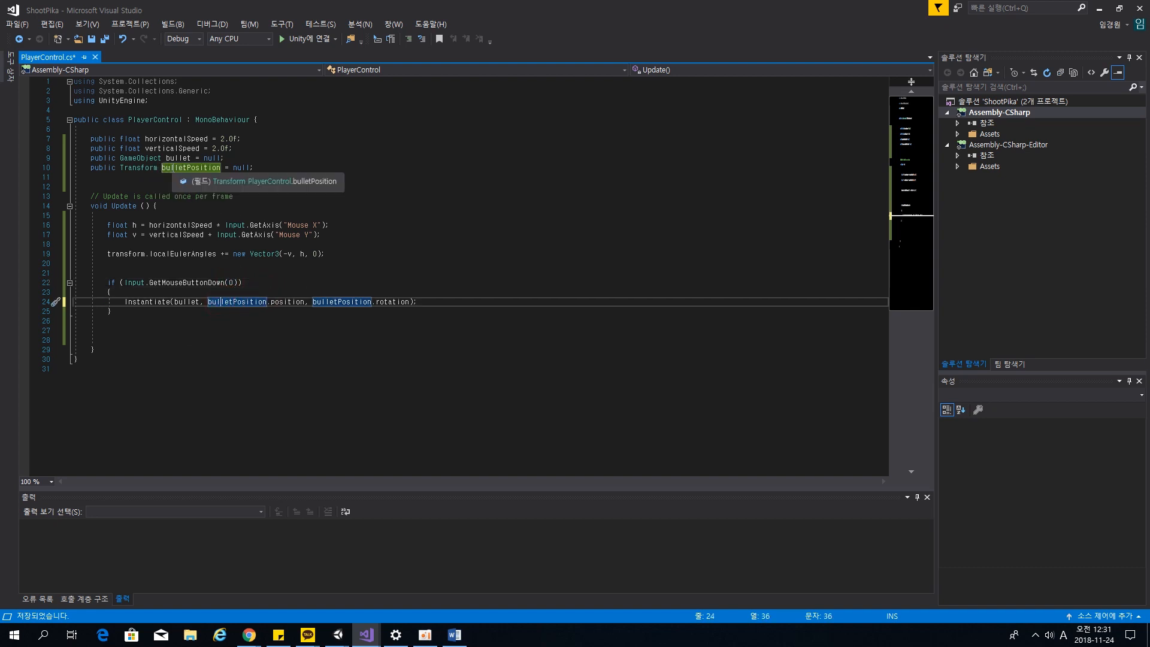
double_click(279, 303)
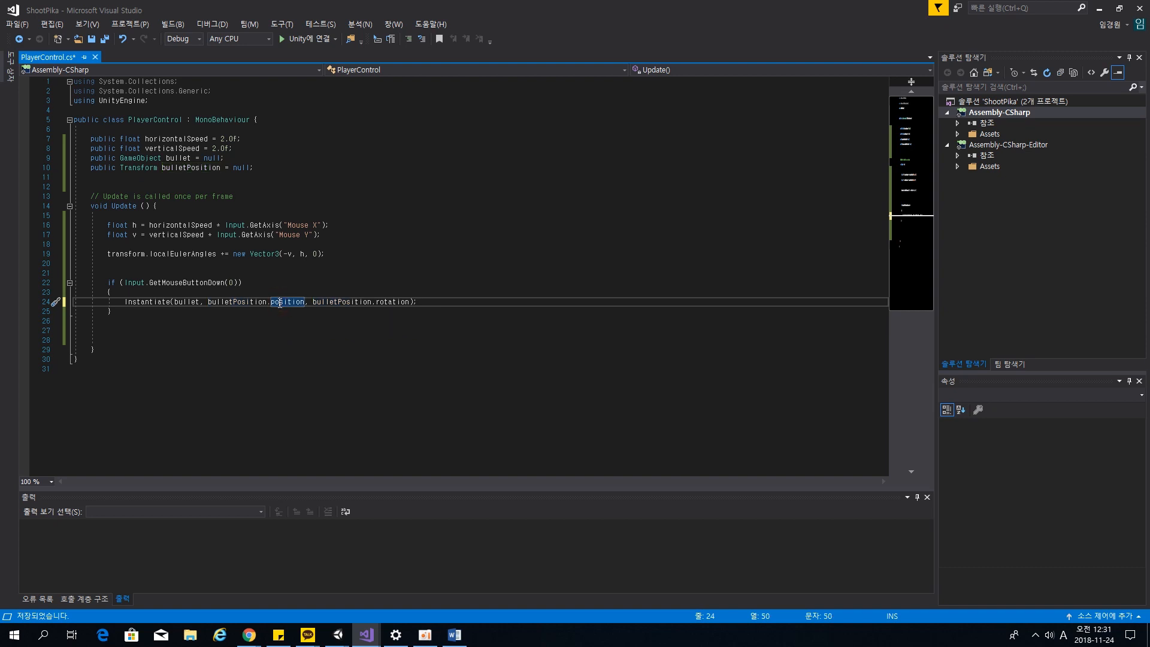
left_click(372, 301)
double_click(386, 302)
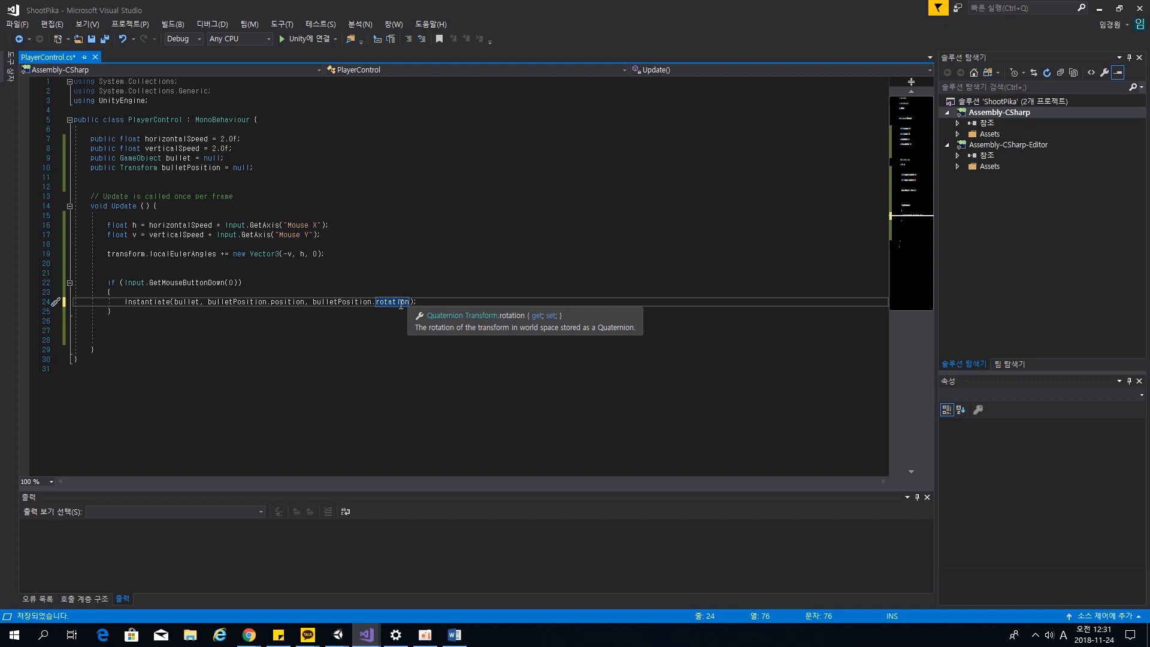
Save the PlayerControl script and switch to Unity to view the Player's Bullet and Bullet Position fields.
left_click(439, 302)
key("ctrl+s")
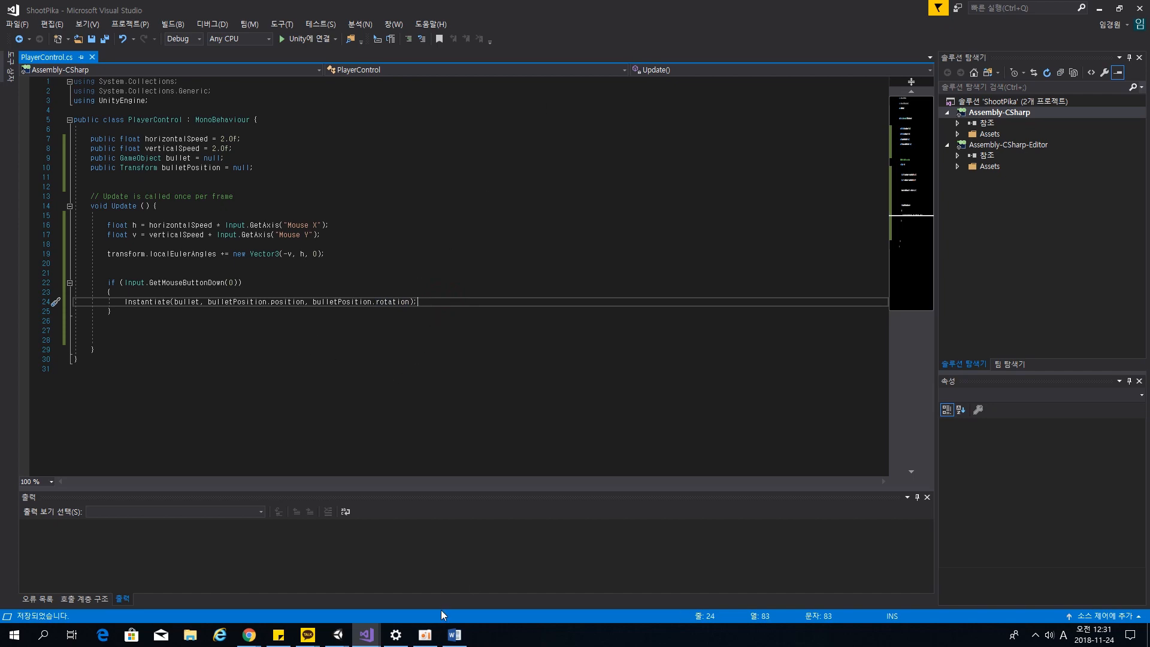
mouse_move(338, 634)
left_click(399, 561)
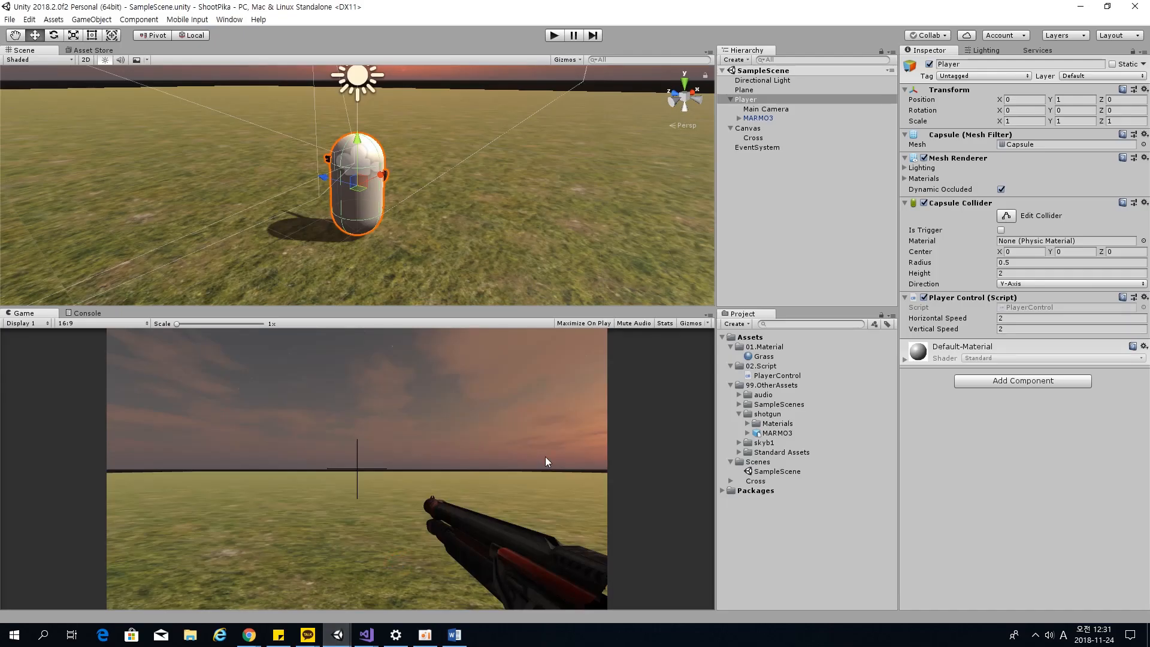
left_click(966, 440)
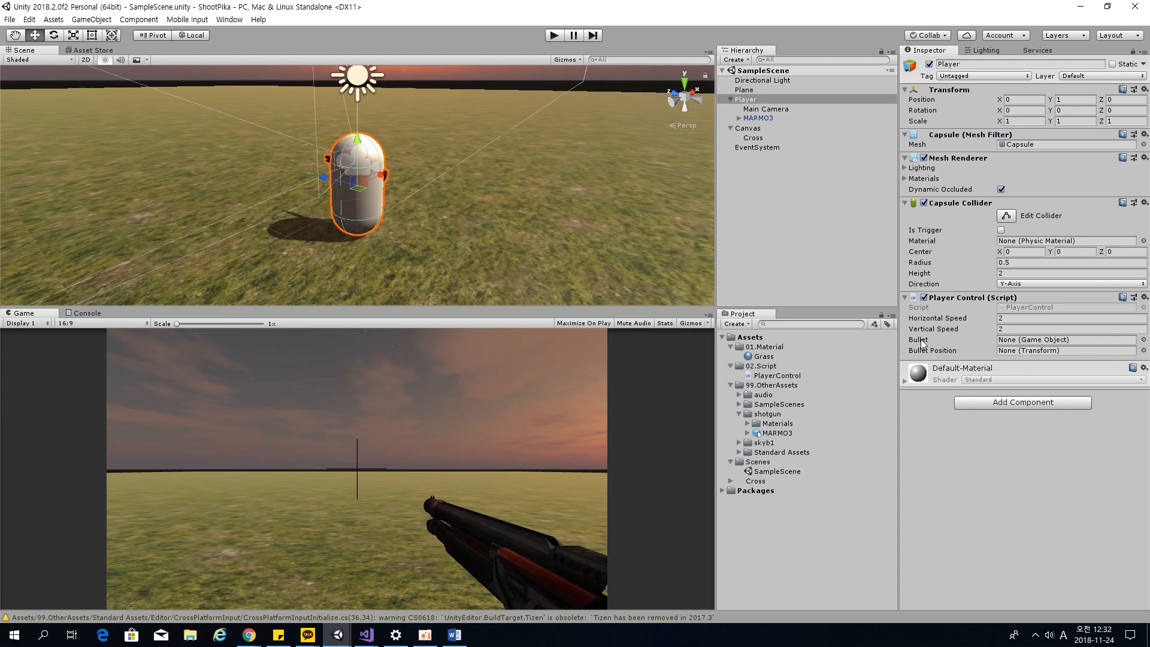
Add a 3D sphere to the scene and name it Bullet.
left_click_drag(580, 271, 575, 263, "alt")
scroll(575, 263, "up", 5)
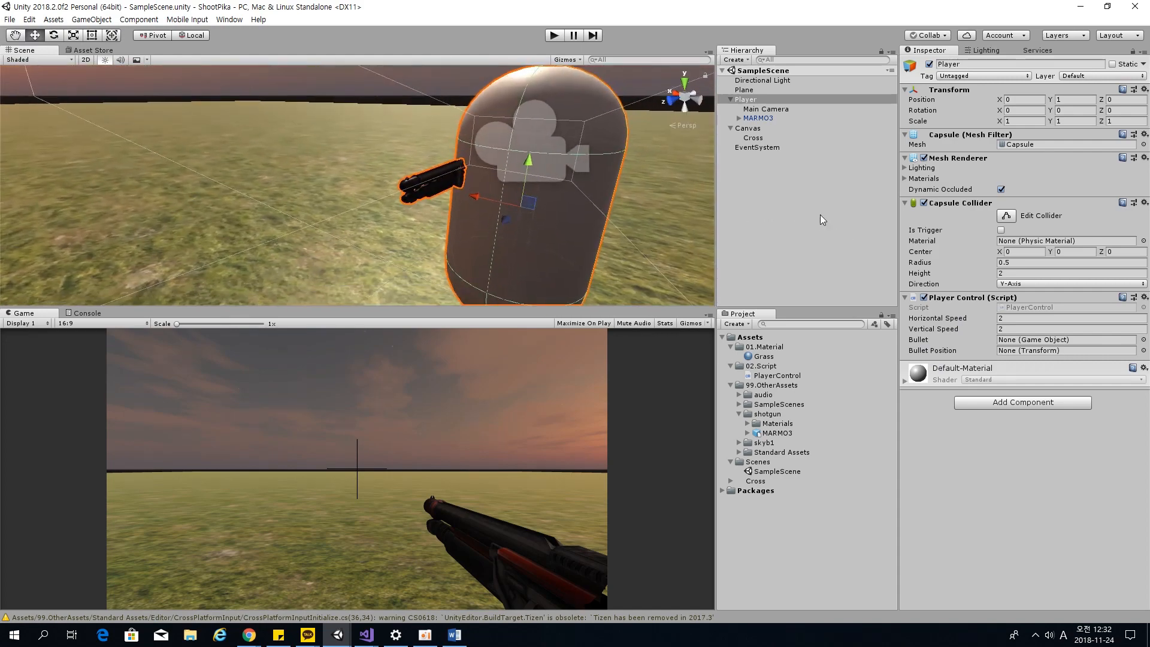
left_click(820, 213)
left_click(775, 118)
left_click(801, 210)
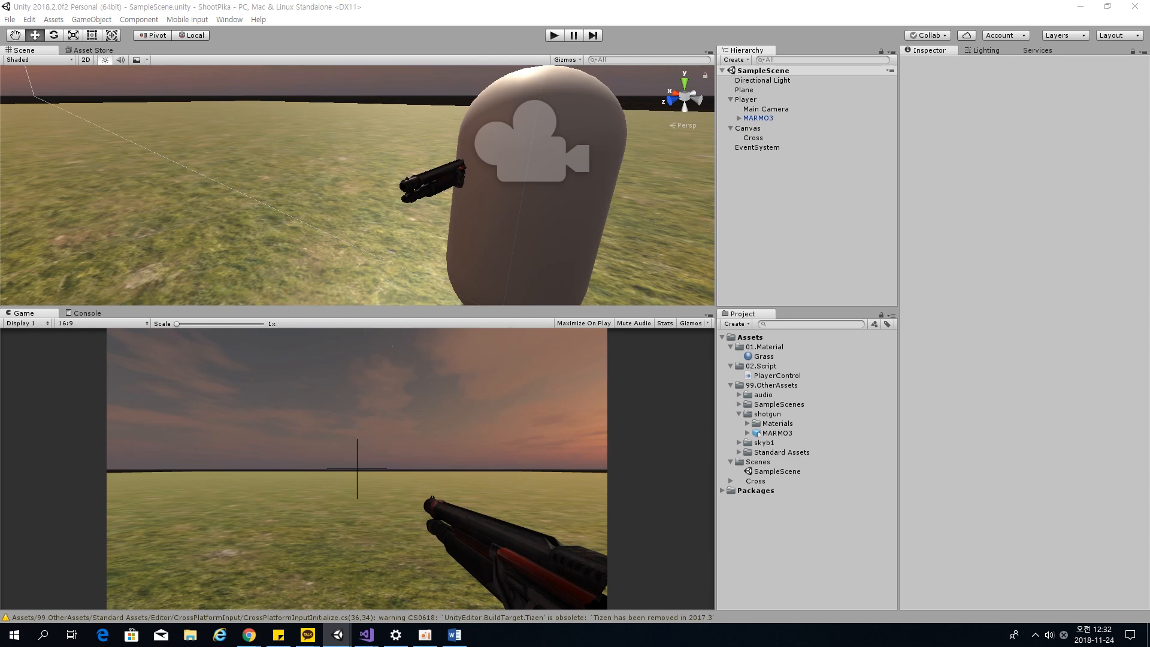
right_click(785, 208)
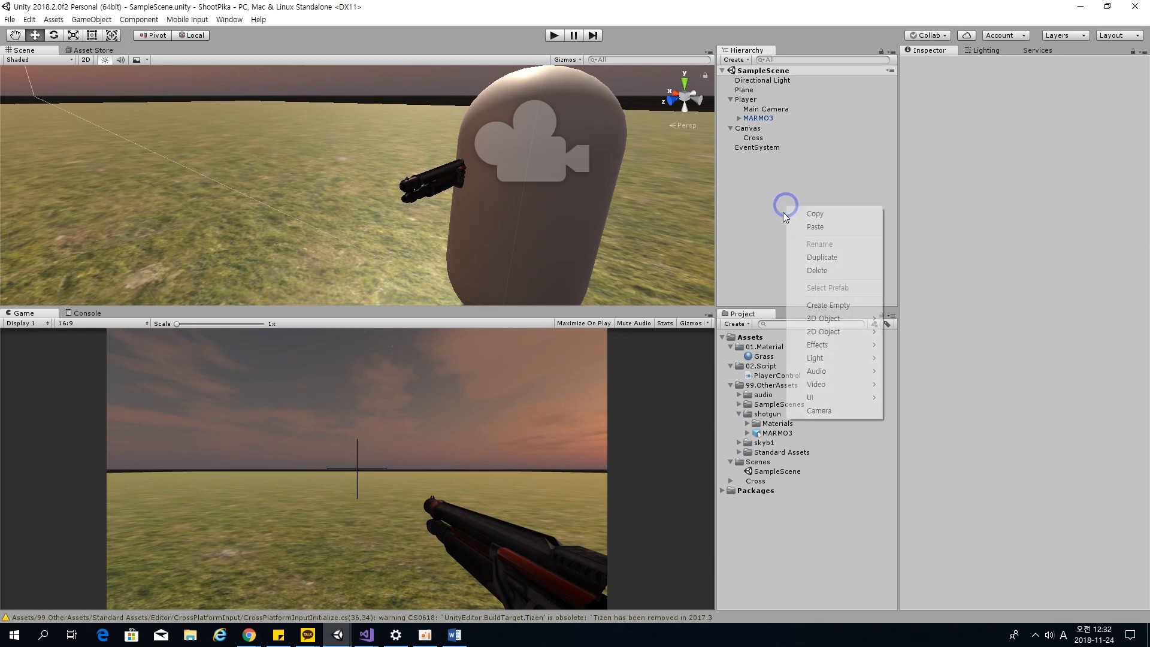
mouse_move(842, 318)
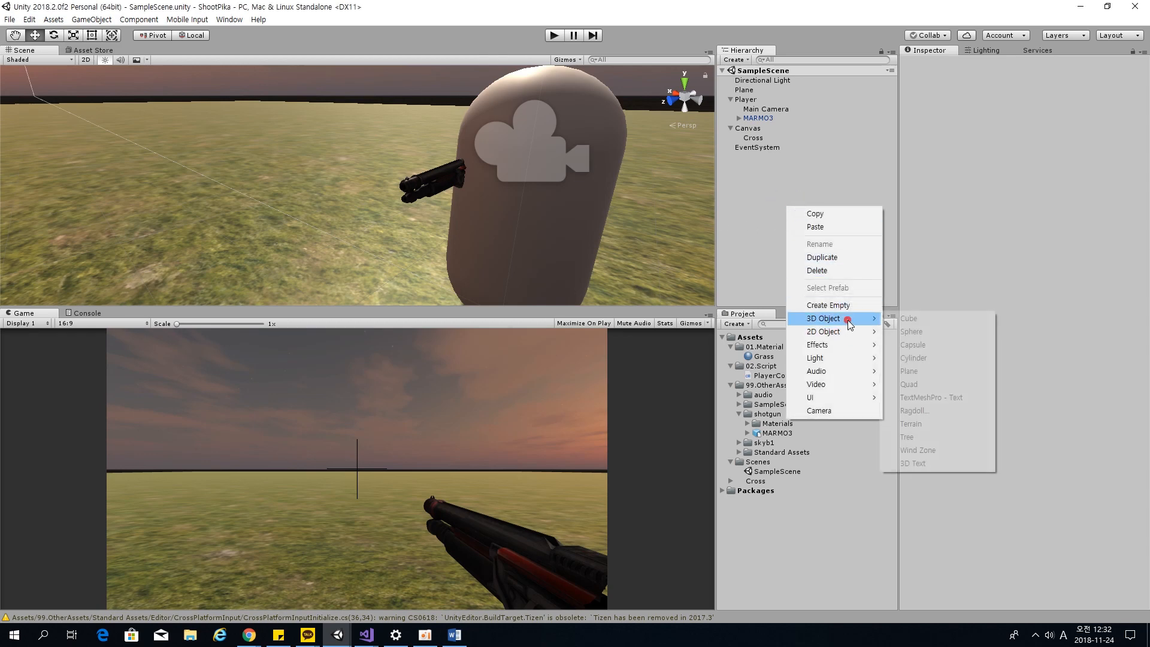
left_click(927, 335)
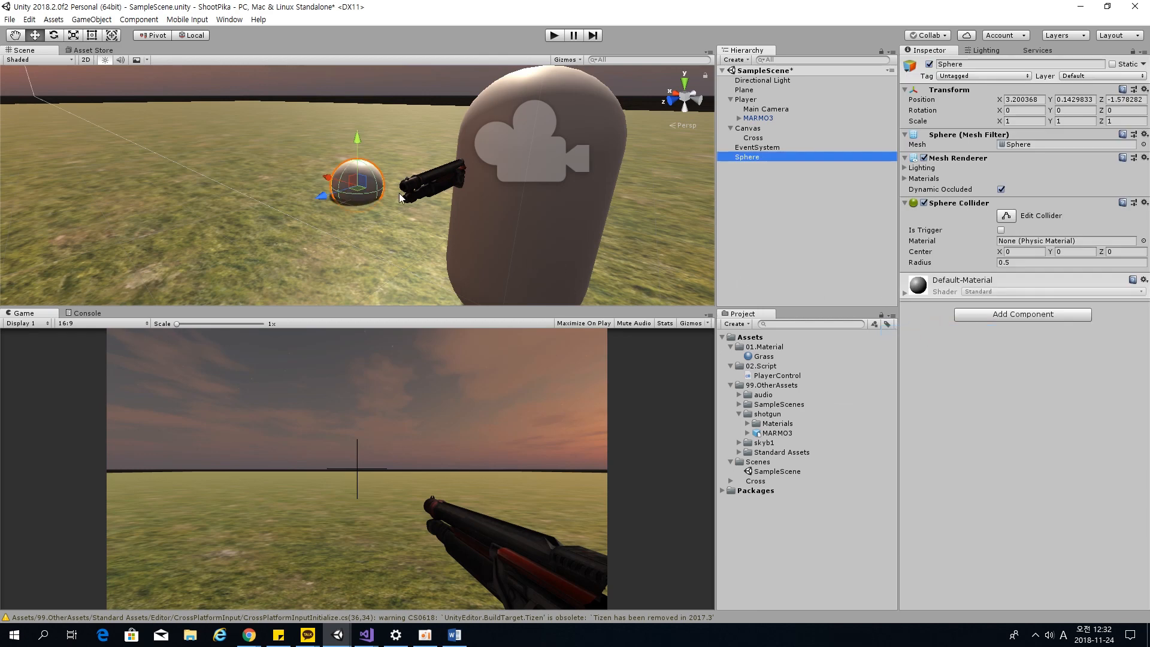
left_click(771, 157)
type("B")
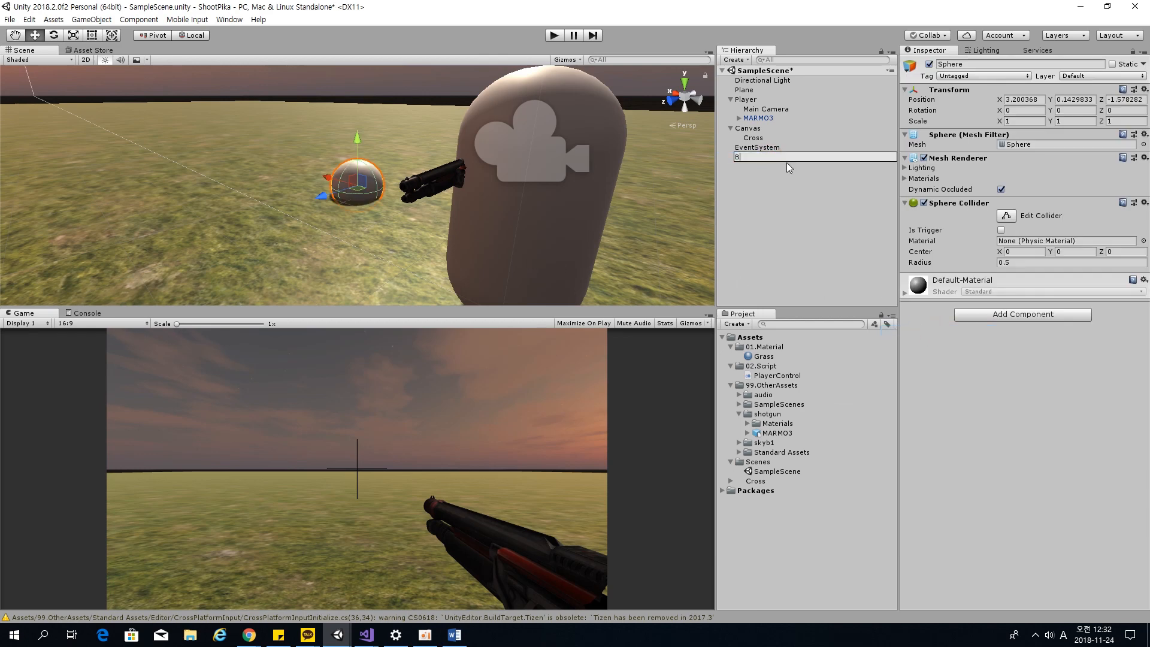
type("ullet")
key("Return")
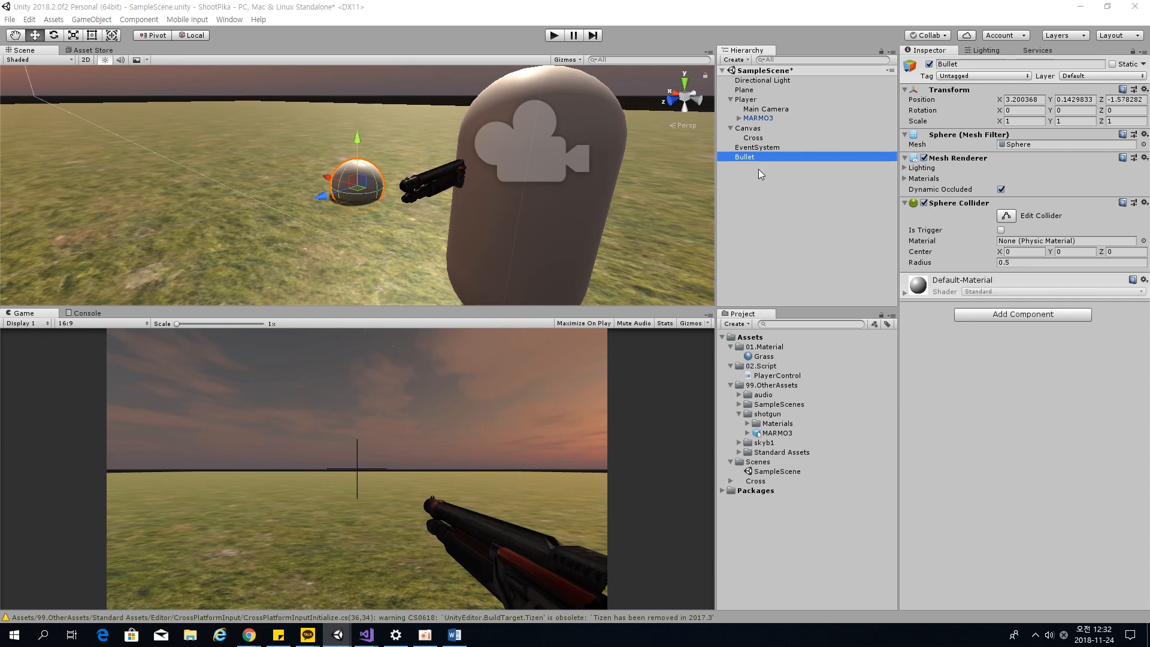
Add a Rigidbody component to the Bullet sphere.
left_click(817, 268)
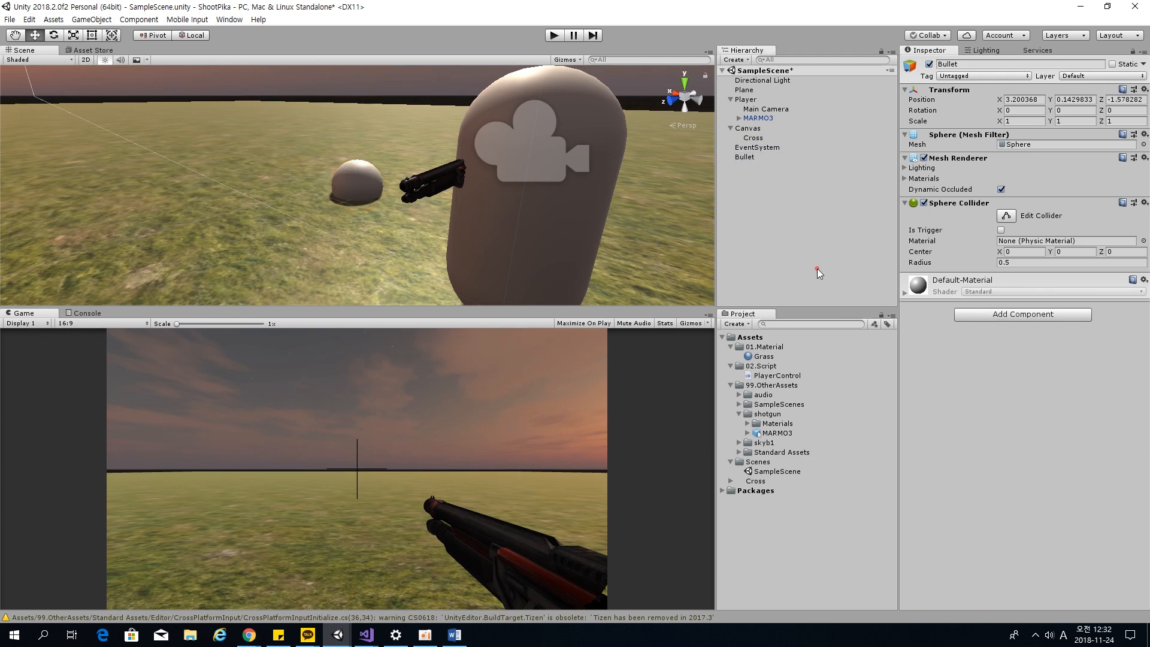
left_click(808, 161)
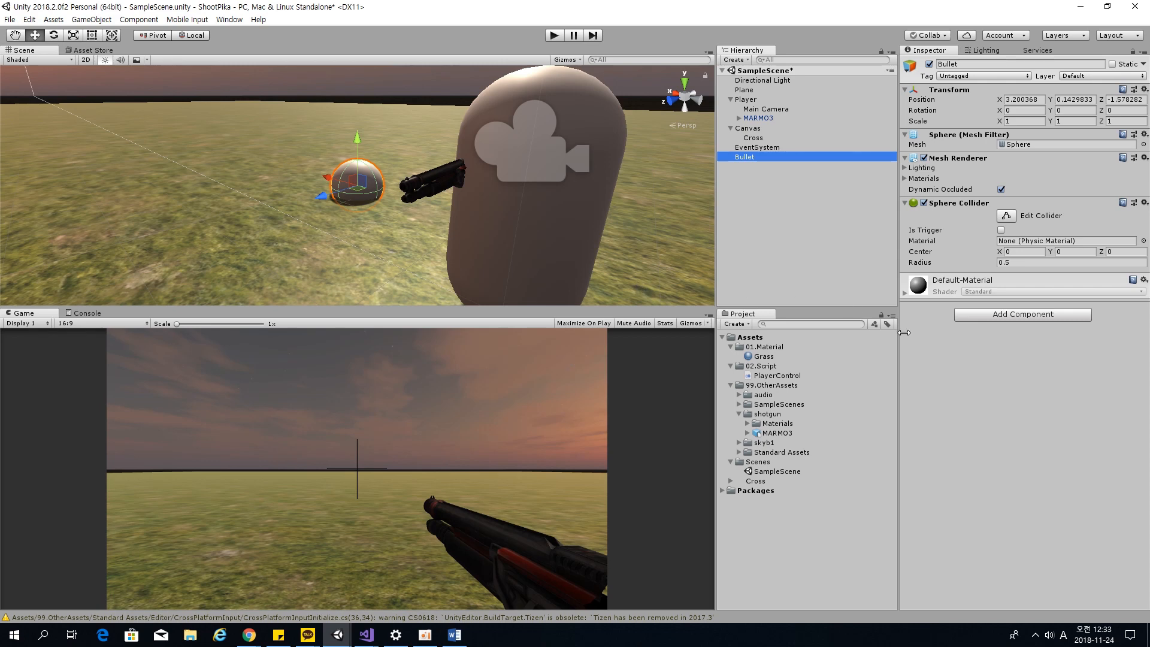
left_click(1010, 314)
type("rigid")
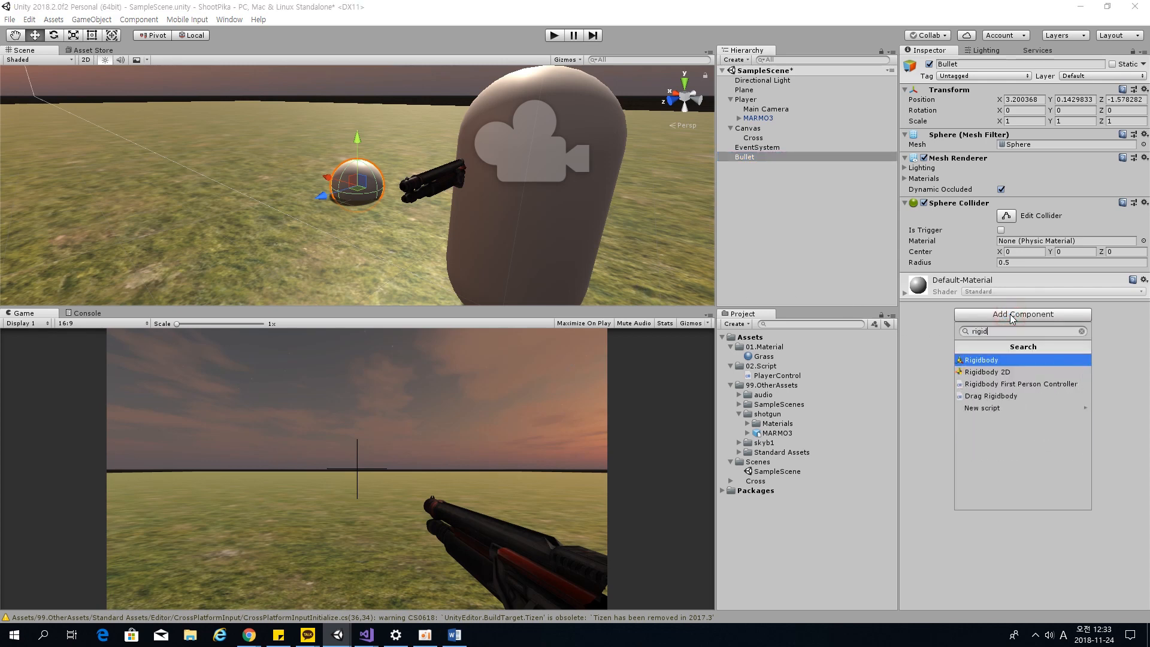
key("Return")
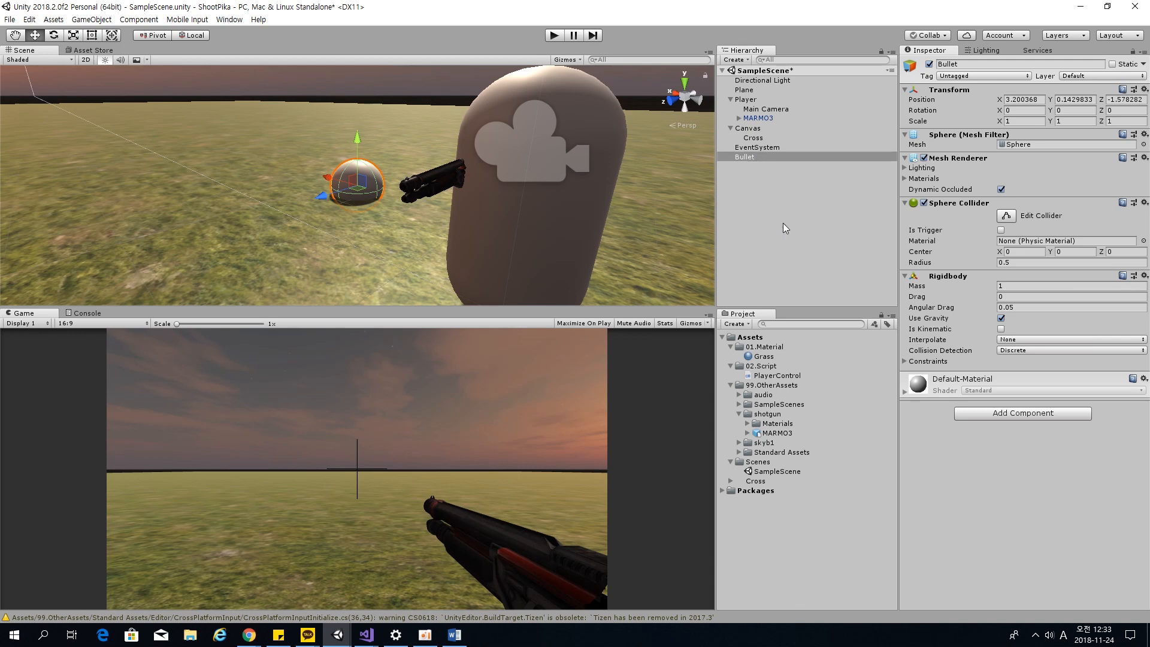
Create a folder named 03.Prefab in Assets and store the scene's Bullet in it as a prefab.
right_click(766, 336)
mouse_move(797, 60)
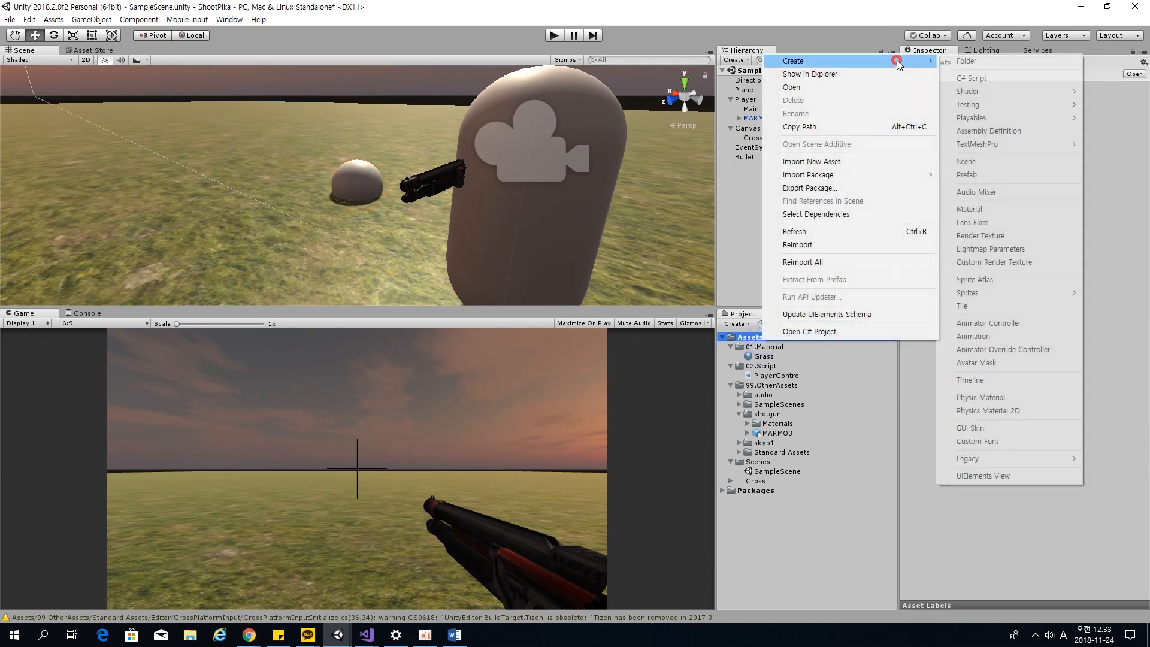
left_click(966, 63)
type("03.")
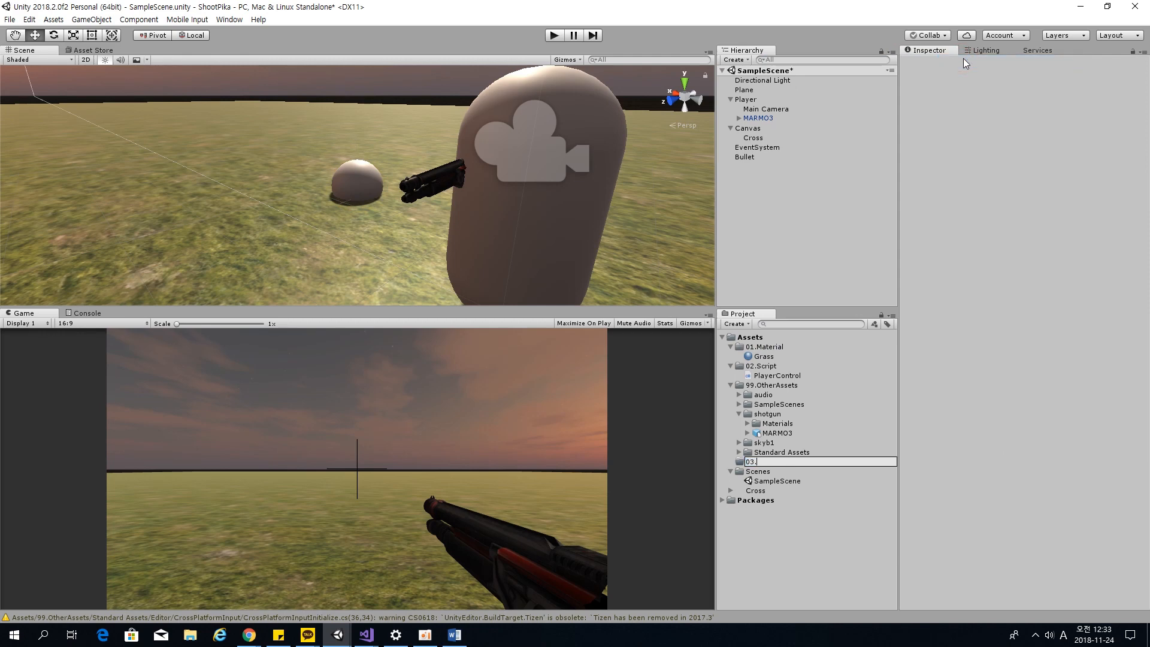
type("Prefab")
key("Return")
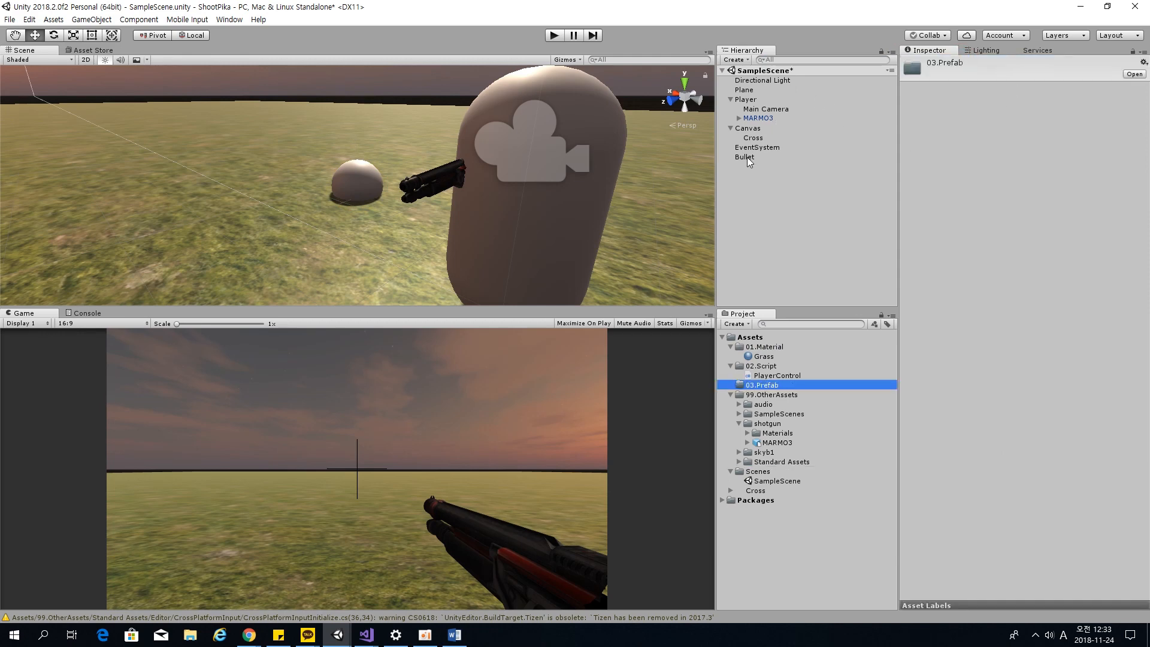
left_click_drag(747, 157, 758, 387)
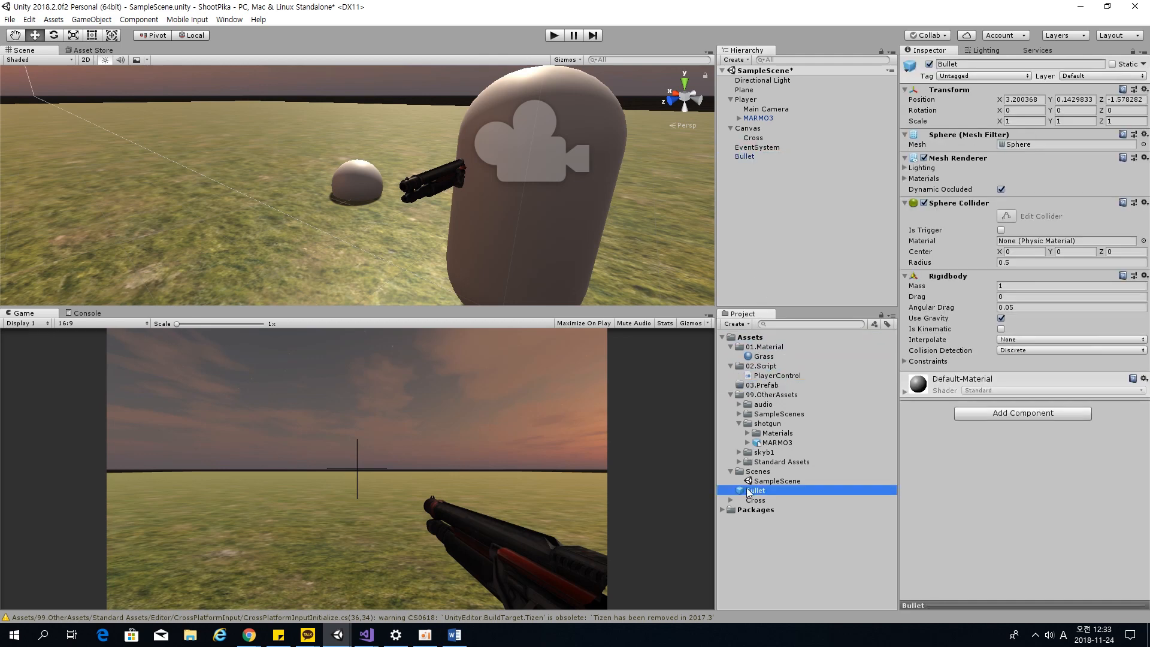
left_click_drag(748, 492, 786, 389)
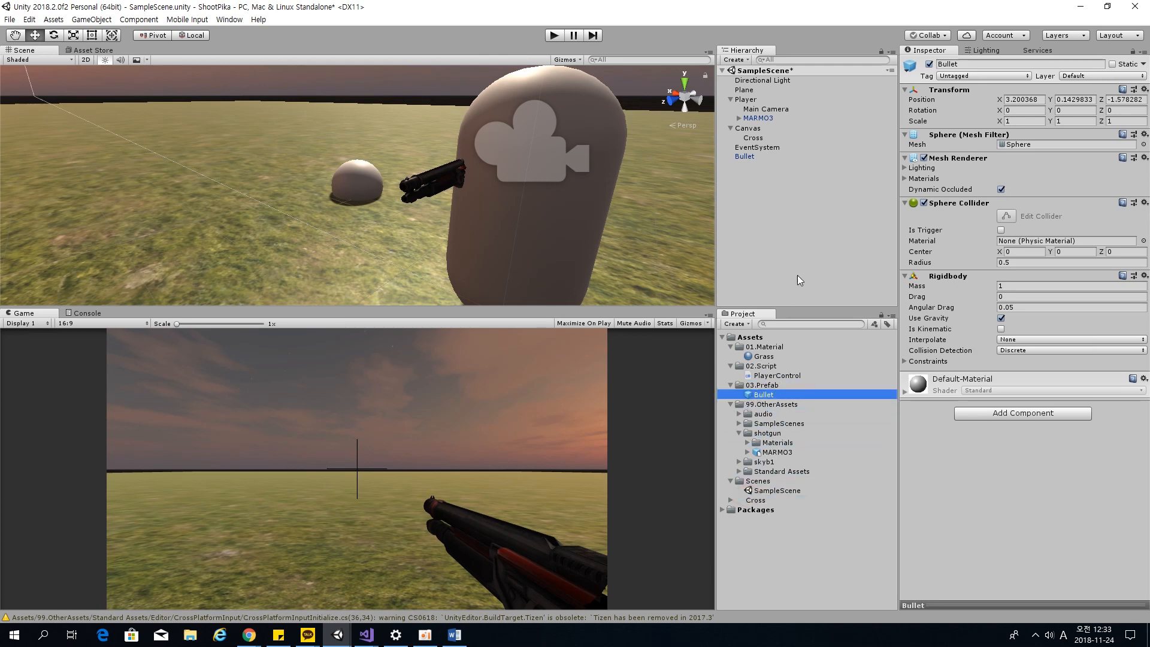
Delete the Bullet and the EventSystem from the scene hierarchy.
left_click(808, 240)
left_click(807, 156)
key("Delete")
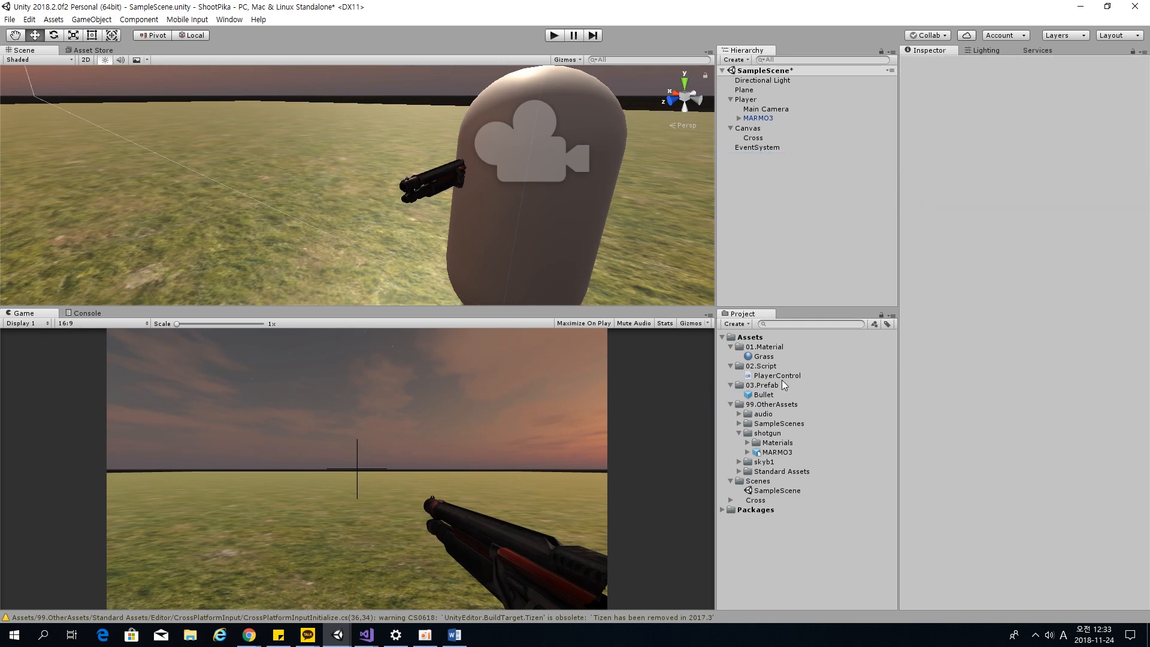
left_click(779, 395)
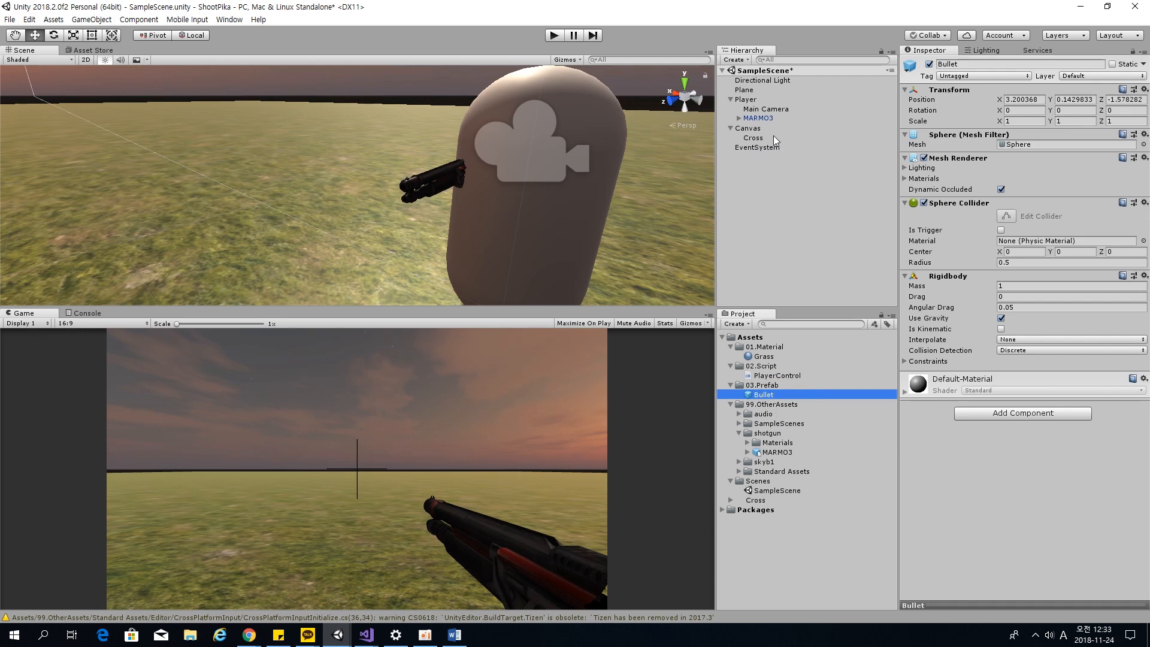
left_click(771, 213)
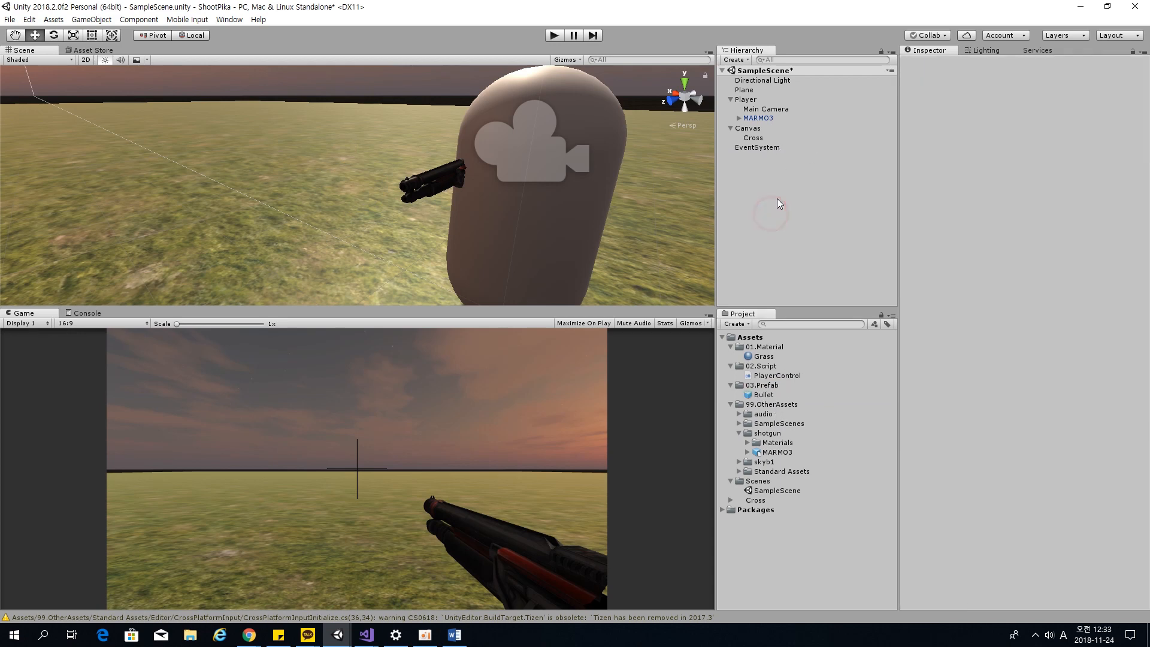
left_click(774, 148)
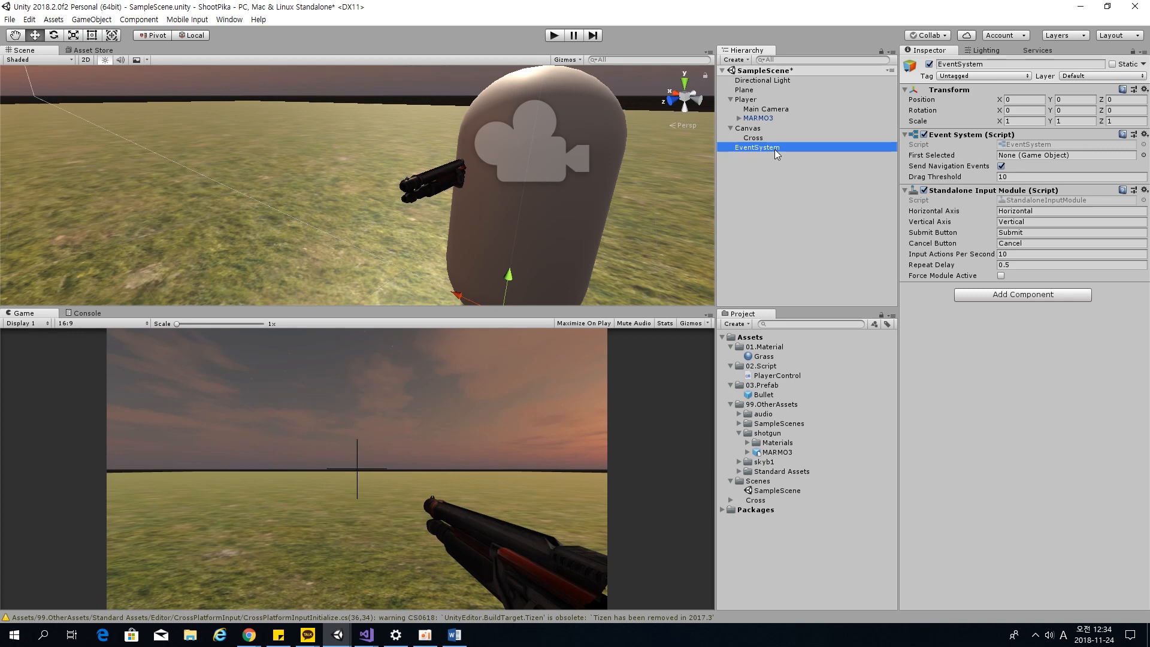
key("Delete")
left_click(749, 176)
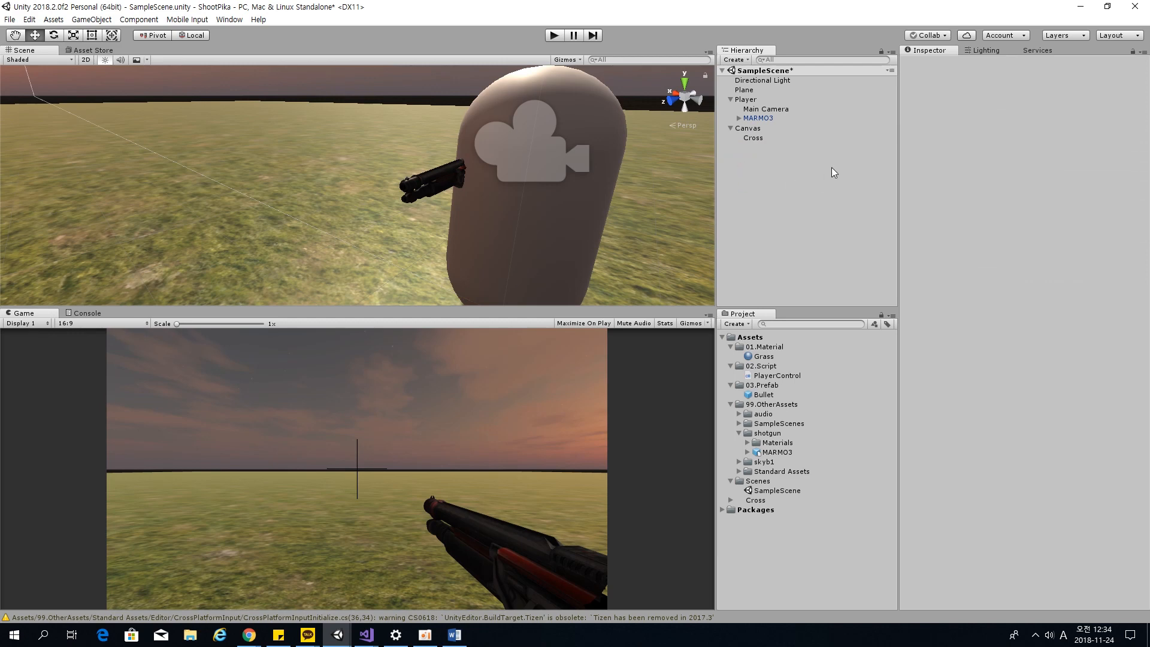
Undo the deletions of the EventSystem and the Bullet in the scene.
key("ctrl+z")
key("ctrl+z")
key("ctrl+z")
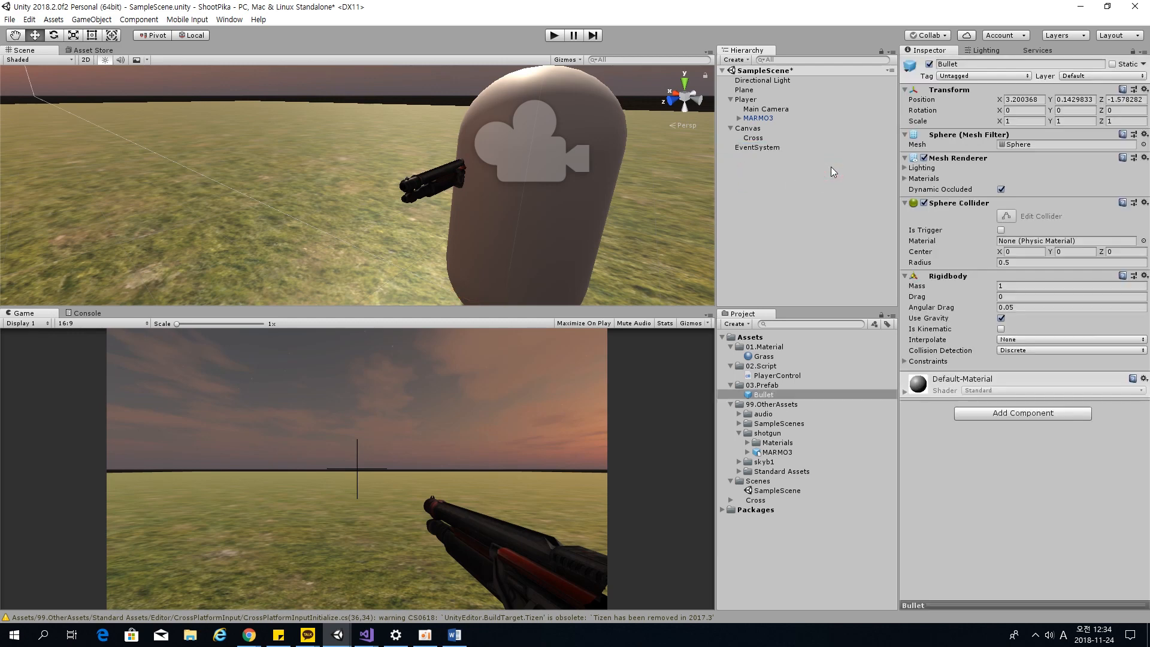
key("ctrl+z")
key("ctrl+z")
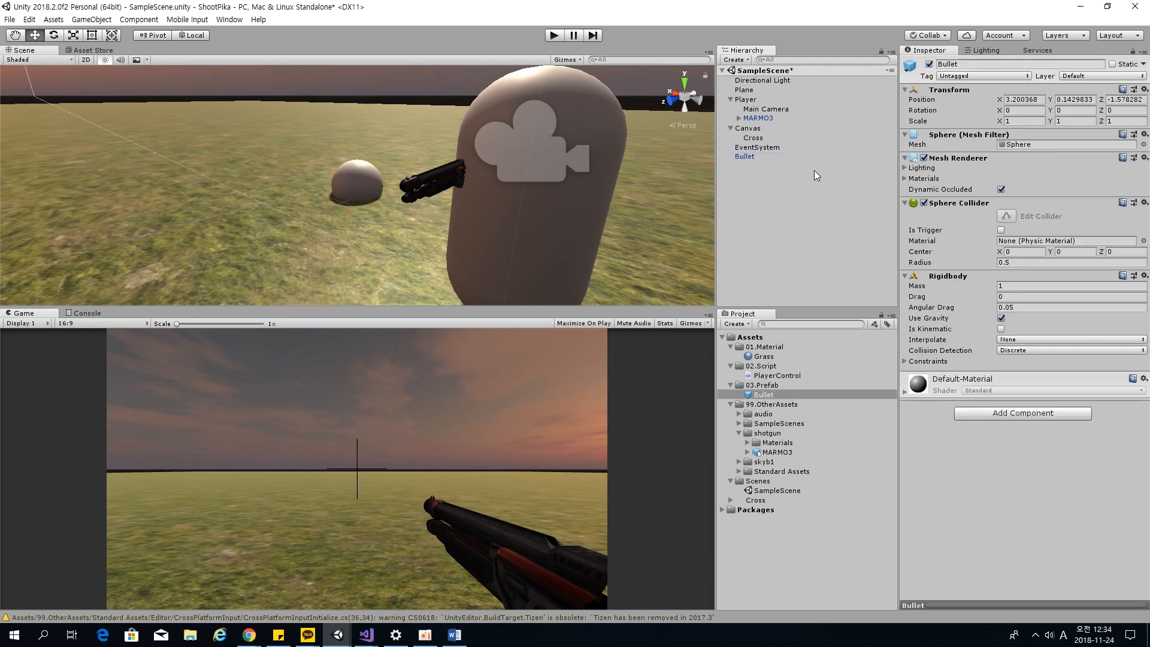
left_click(749, 198)
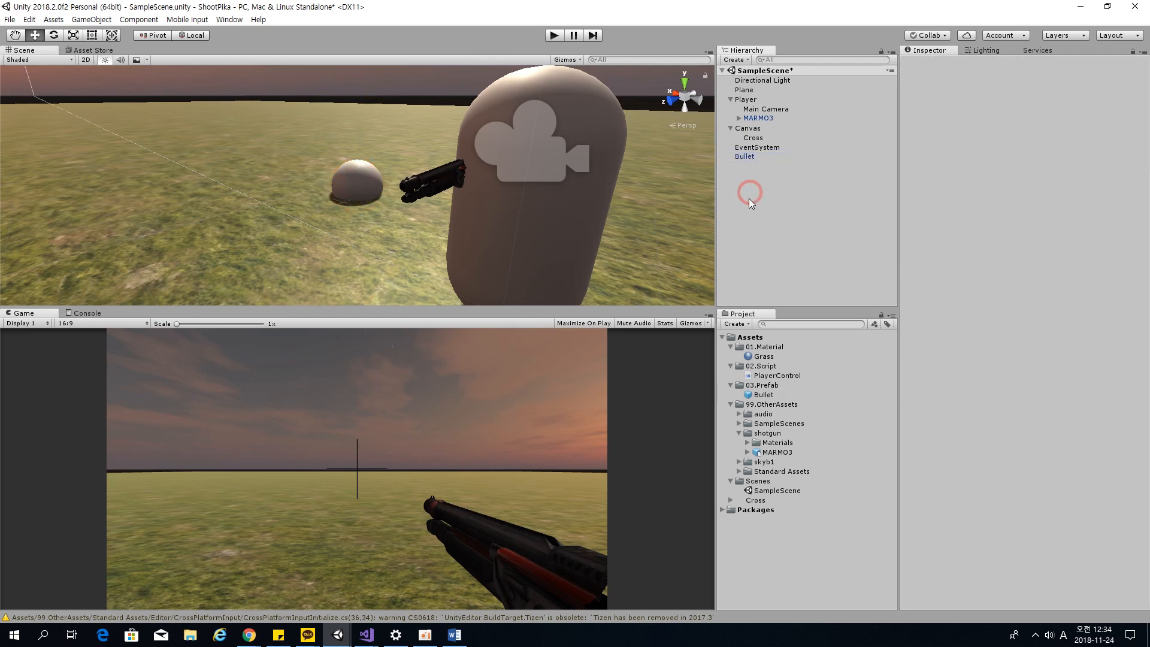
left_click(747, 158)
left_click(772, 397)
Remove the EventSystem and the Bullet instance from the scene, keeping the Bullet prefab, and save the scene.
left_click(776, 148)
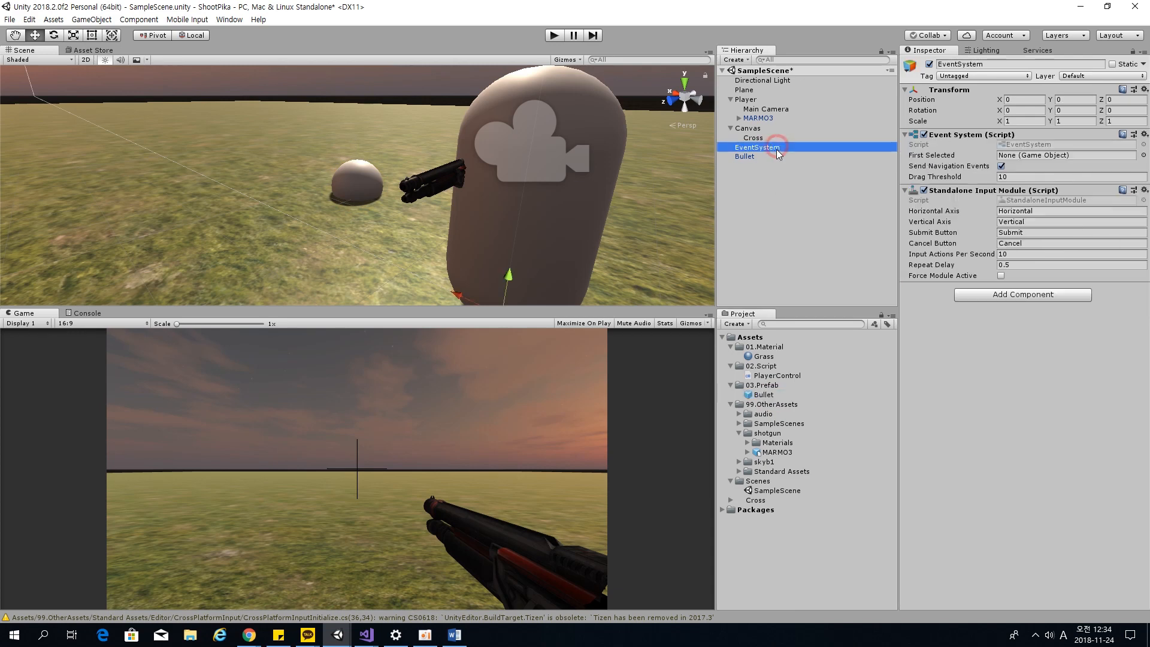
key("Delete")
left_click(773, 154)
left_click(771, 147)
key("Delete")
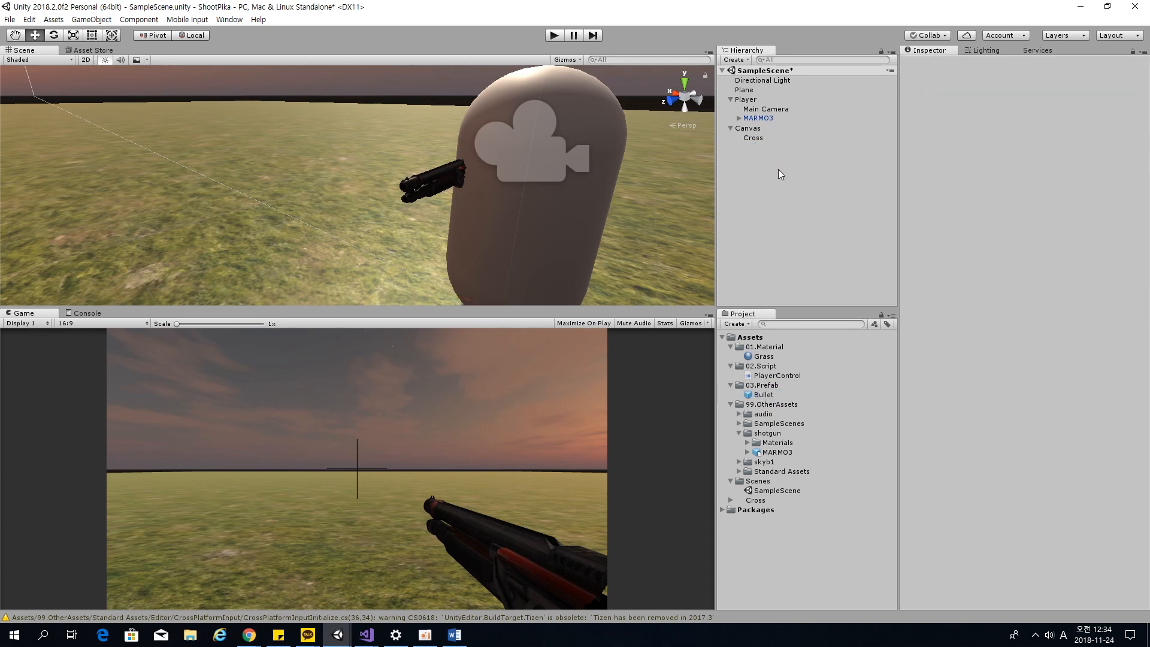
key("ctrl+s")
Assign the Bullet prefab to the Bullet field of the Player's PlayerControl script and save the scene.
left_click(776, 100)
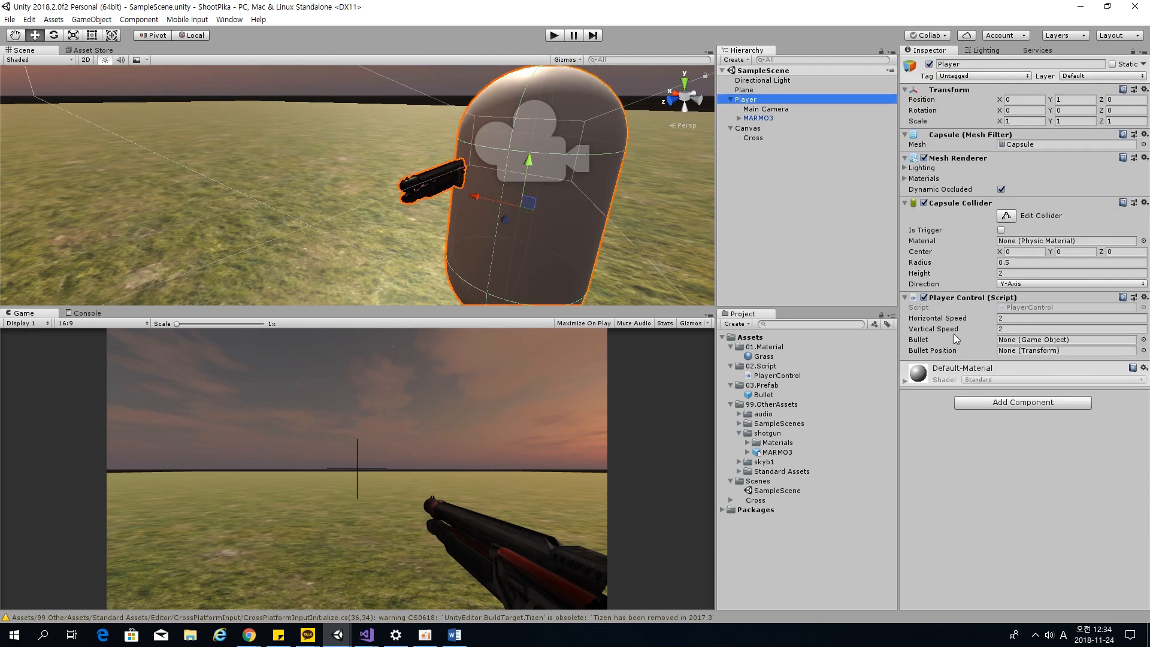
left_click_drag(764, 395, 1012, 344)
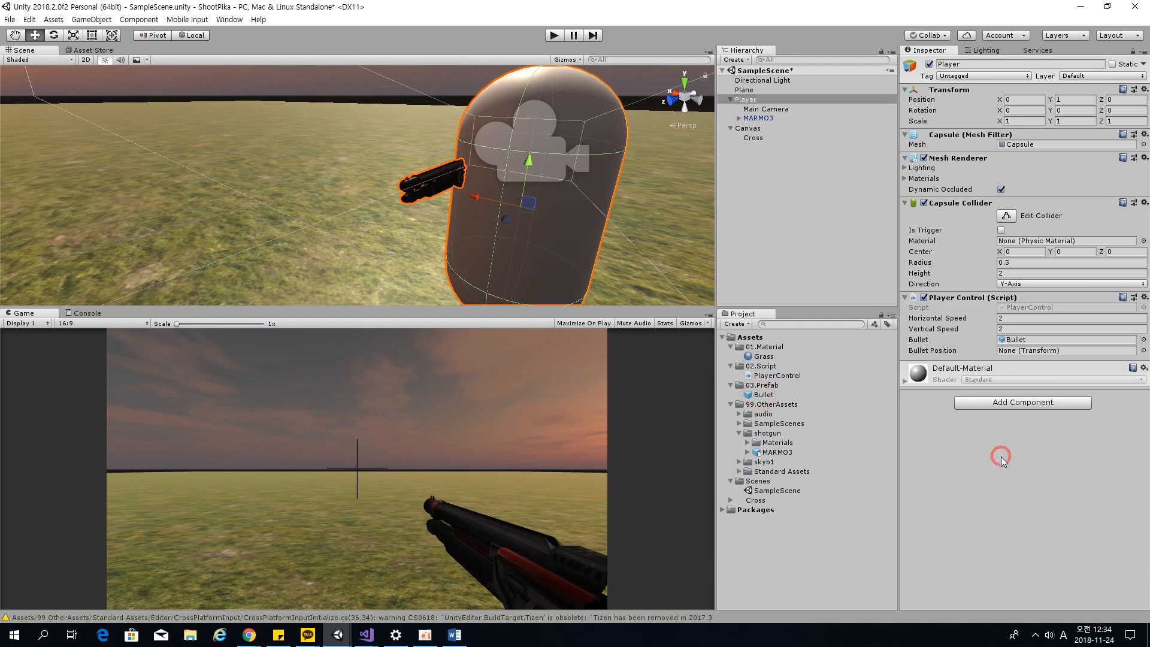
key("ctrl+s")
Switch to Visual Studio and examine the bullet argument of Instantiate against the GameObject field declaration.
left_click(376, 638)
left_click(403, 595)
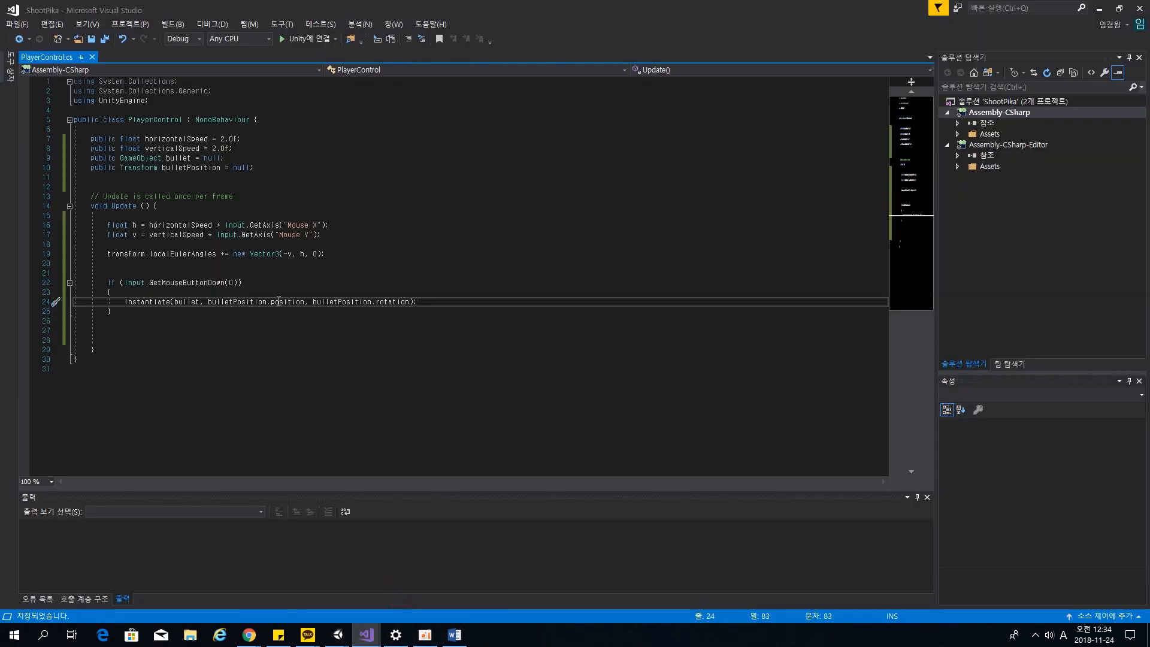
double_click(187, 301)
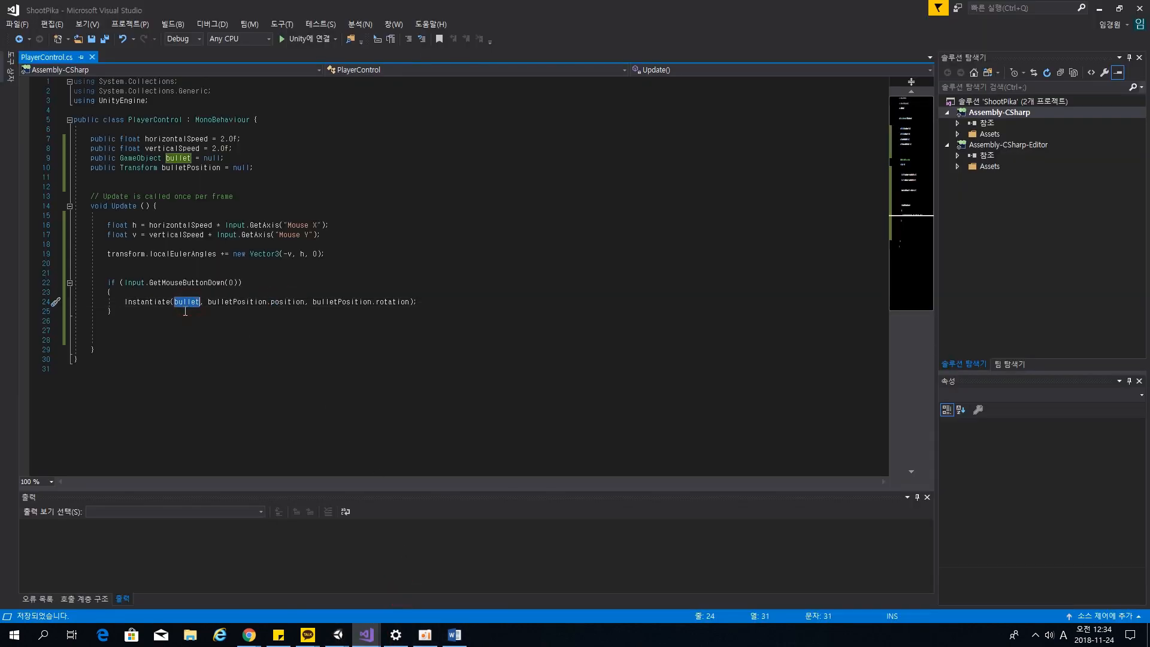
left_click(191, 158)
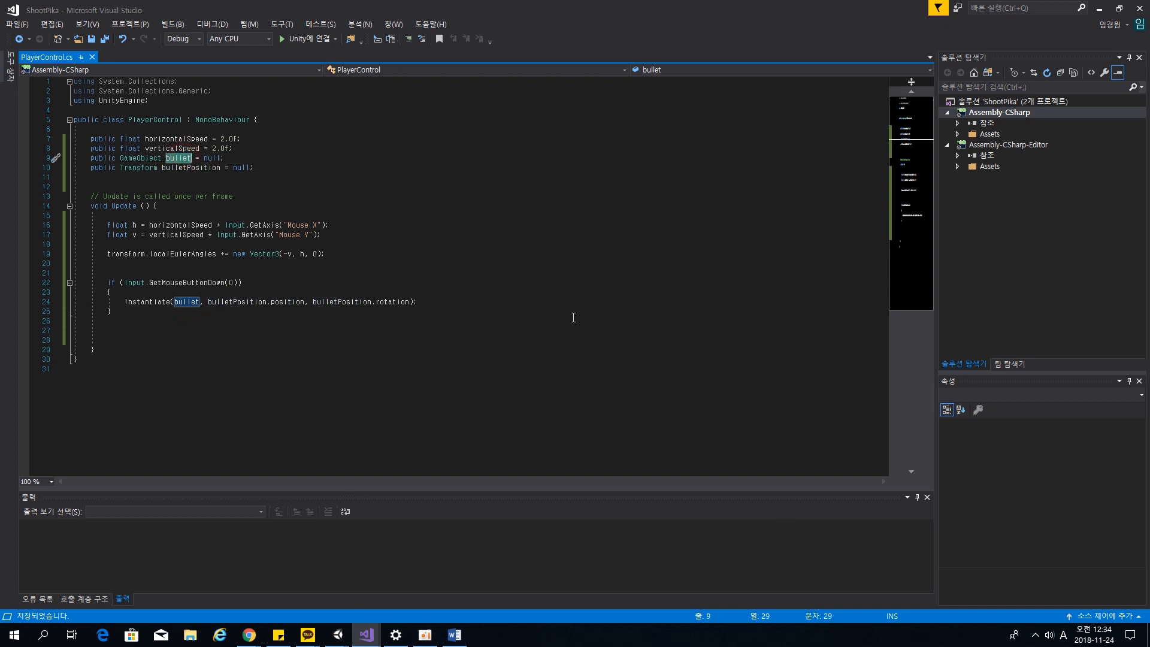
left_click(313, 147)
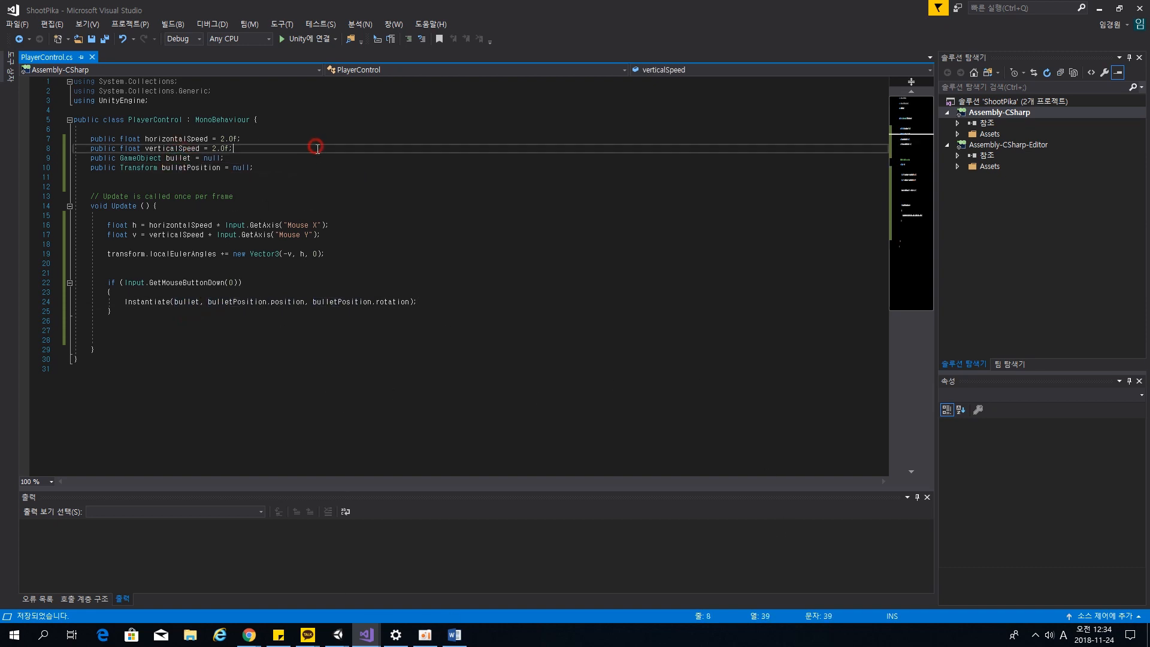
Switch to Unity and examine the muzzle end of the MARMO3 shotgun in the scene.
left_click(338, 635)
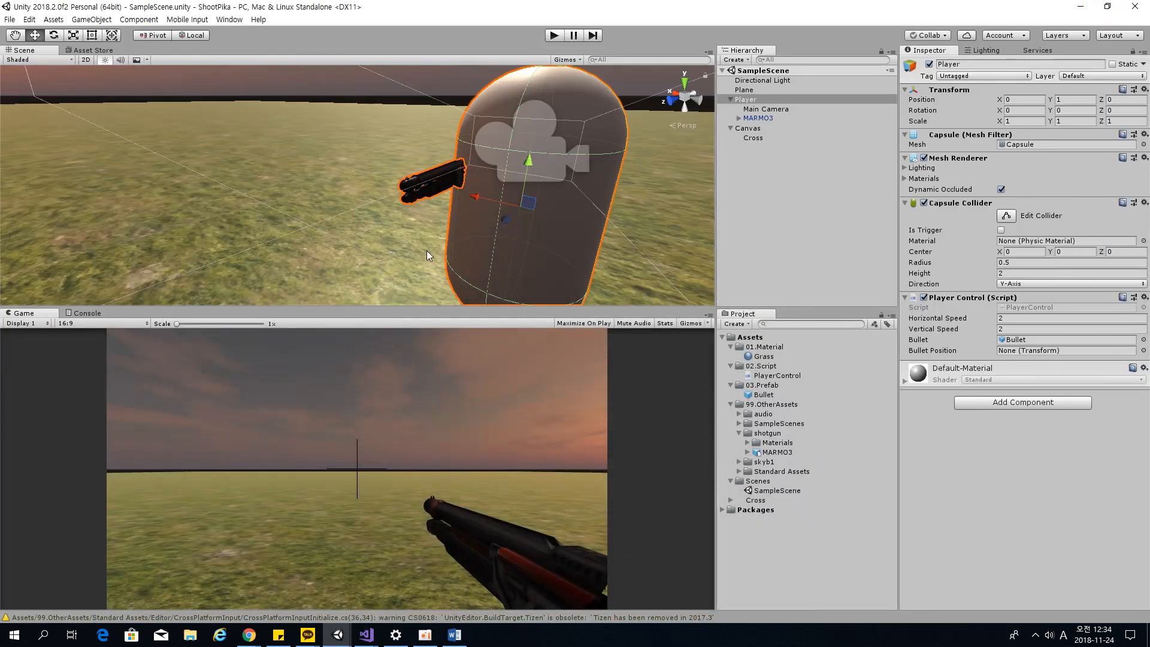
right_click_drag(427, 250, 358, 187)
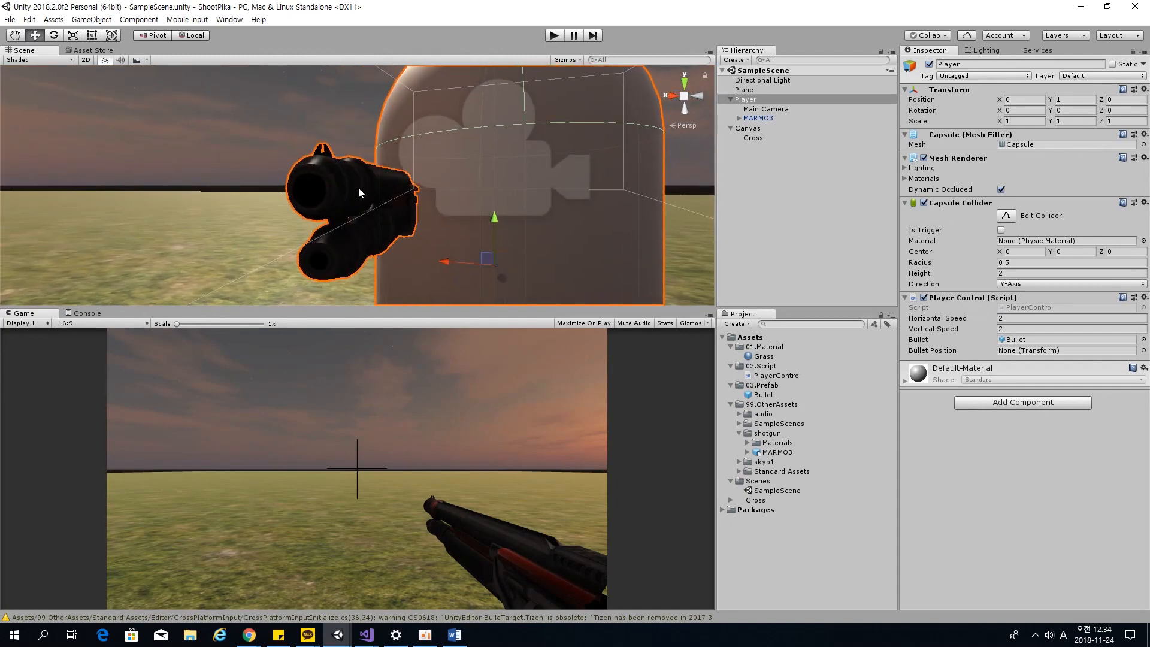
left_click(303, 192)
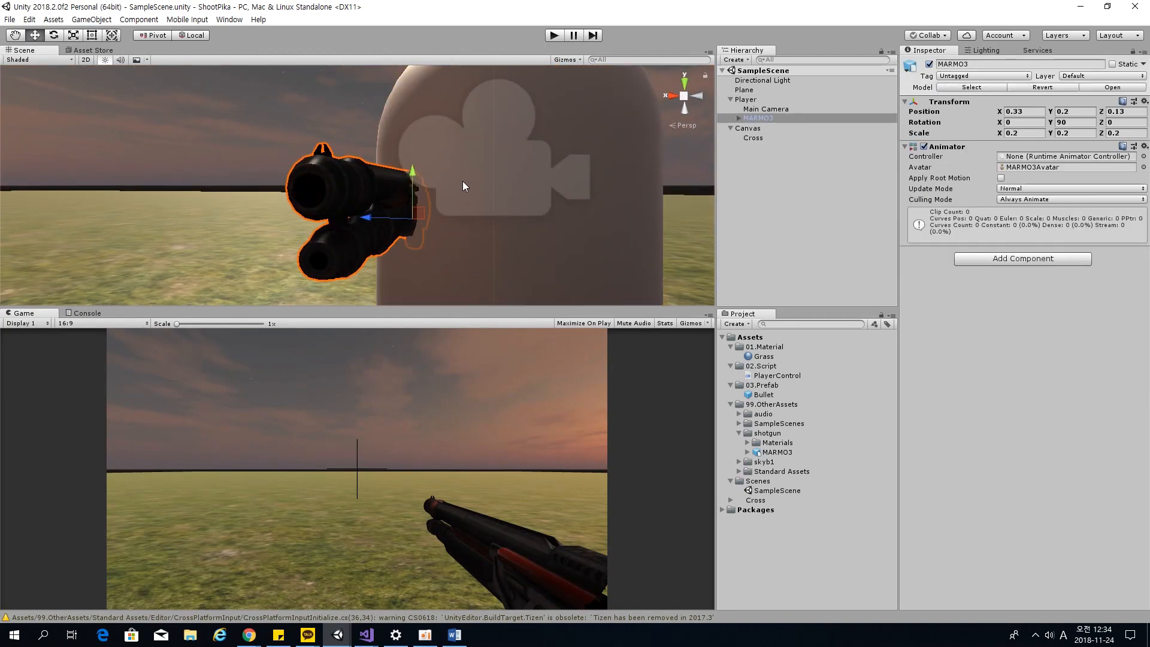
left_click(869, 200)
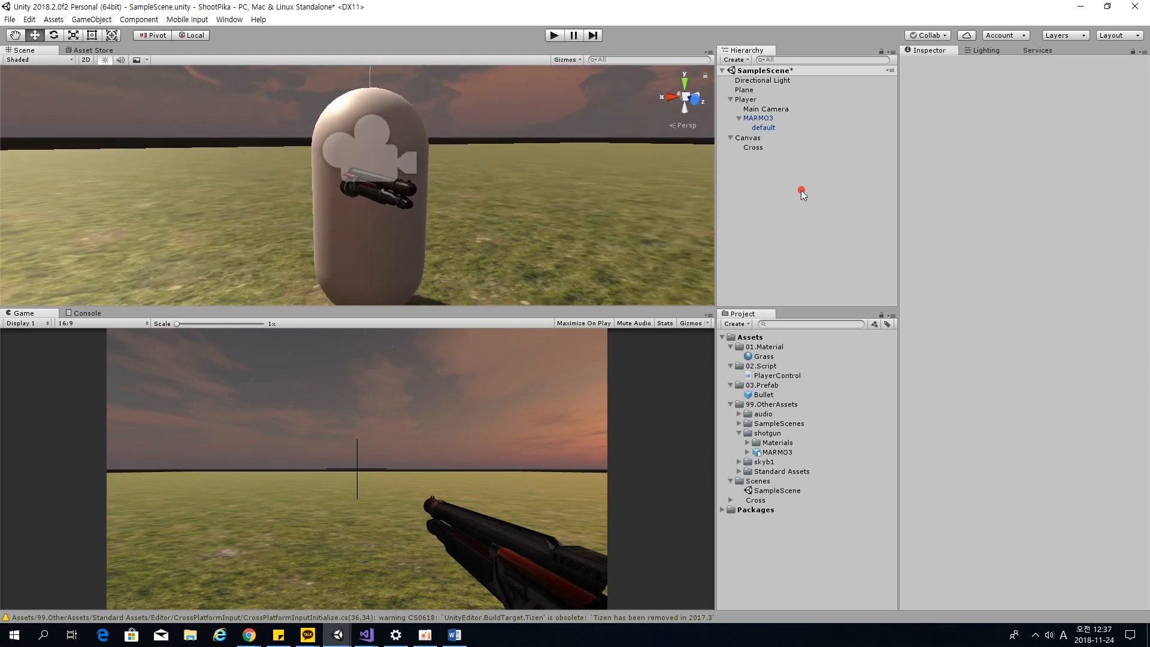
Create an empty game object in the scene and name it BulletPosition.
right_click(800, 190)
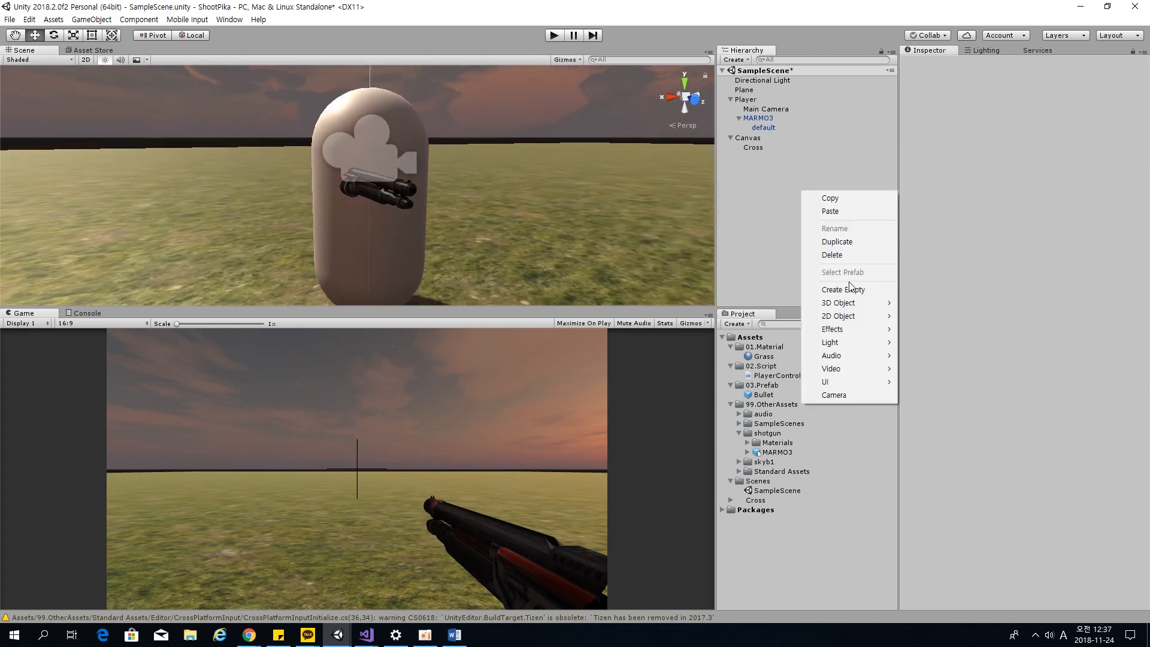
left_click(851, 289)
left_click(786, 184)
left_click(806, 150)
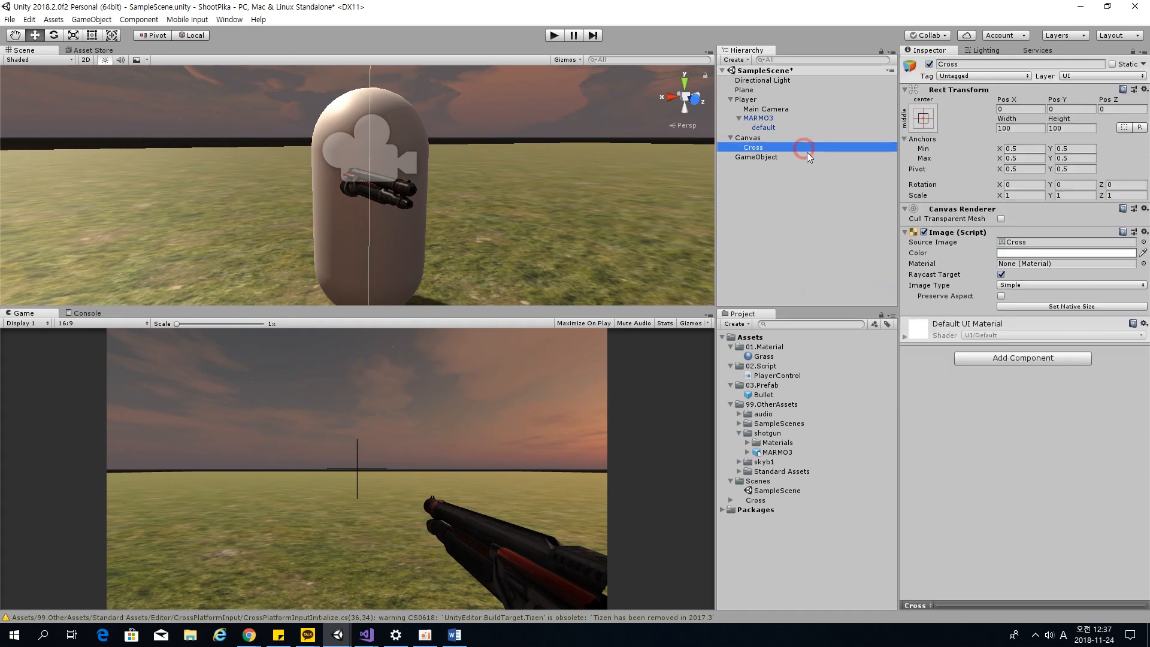
left_click(810, 157)
left_click(810, 156)
type("BulletPosition")
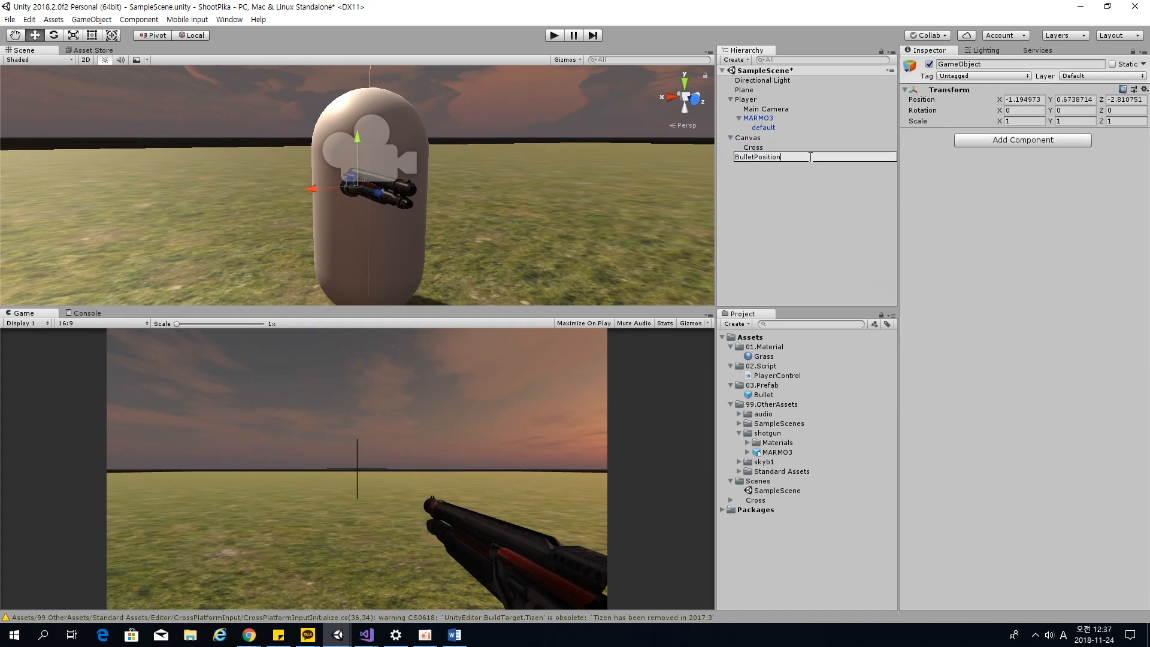
key("Return")
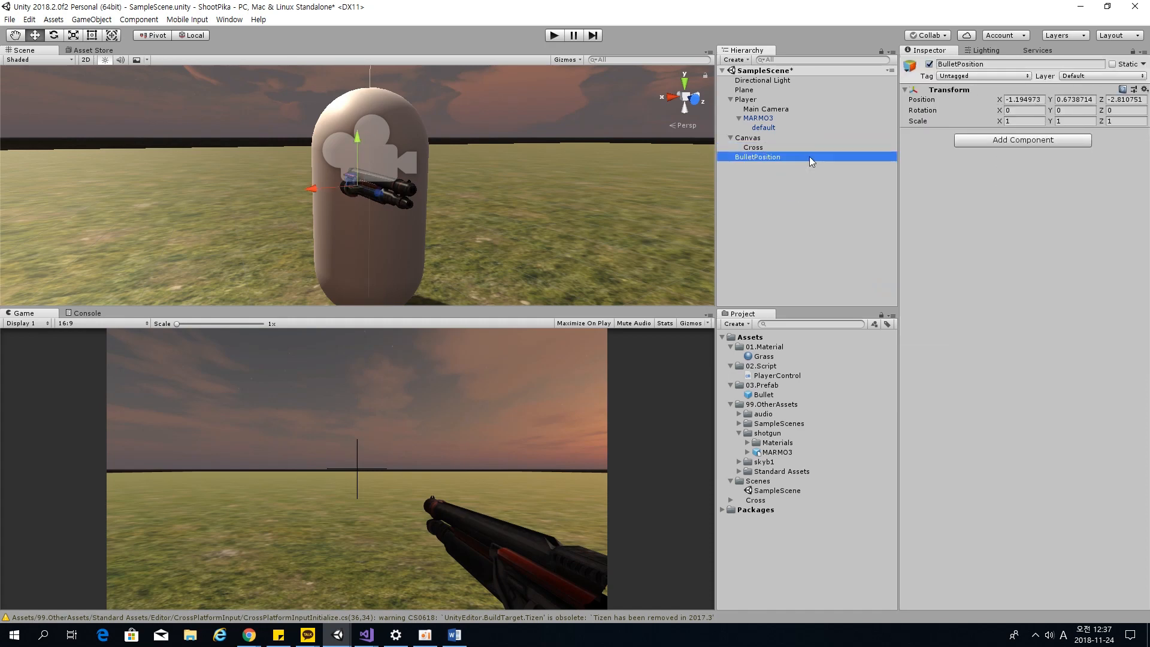
Make BulletPosition a child of the MARMO3 shotgun and select it.
left_click(740, 120)
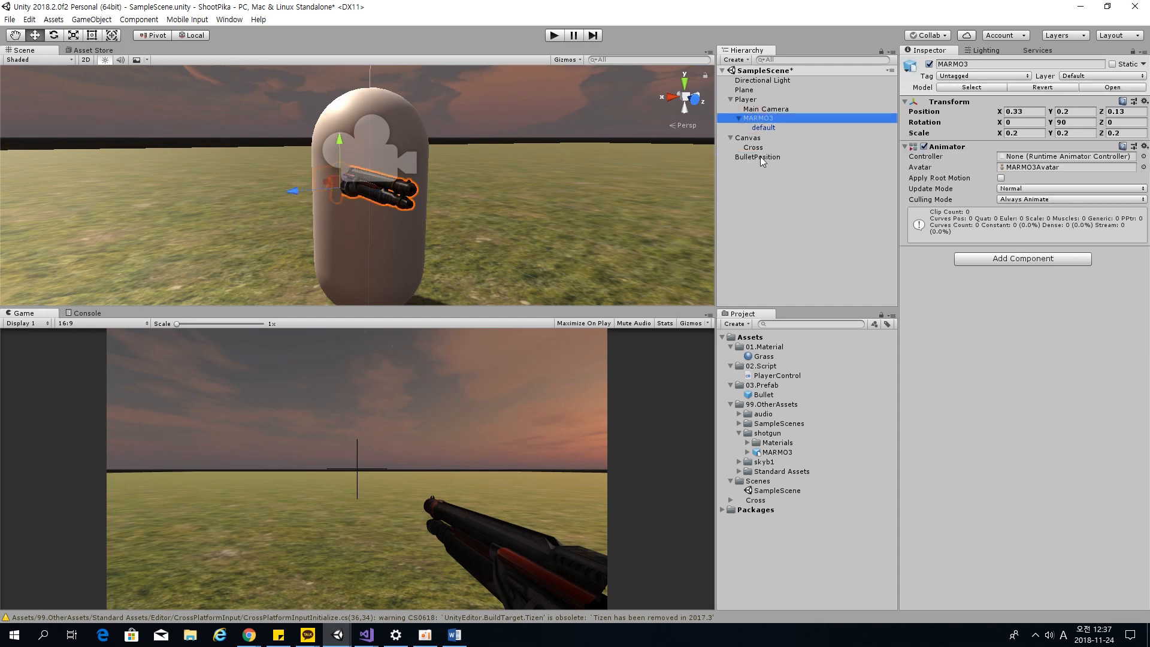
left_click_drag(760, 156, 785, 118)
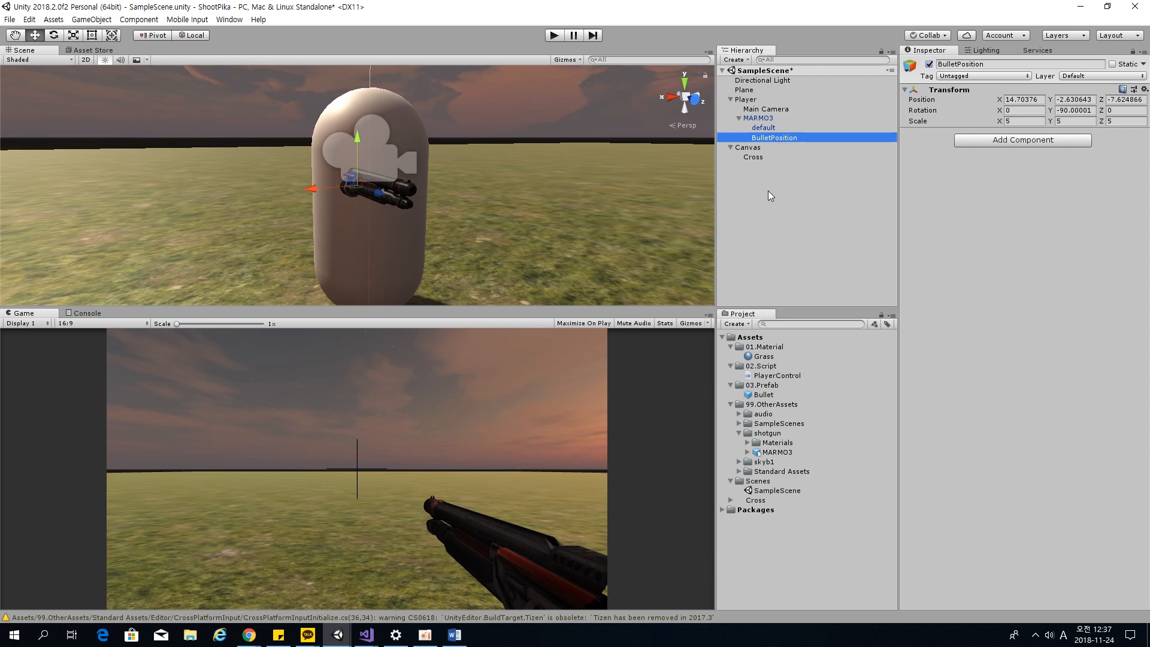
left_click(778, 230)
left_click(793, 137)
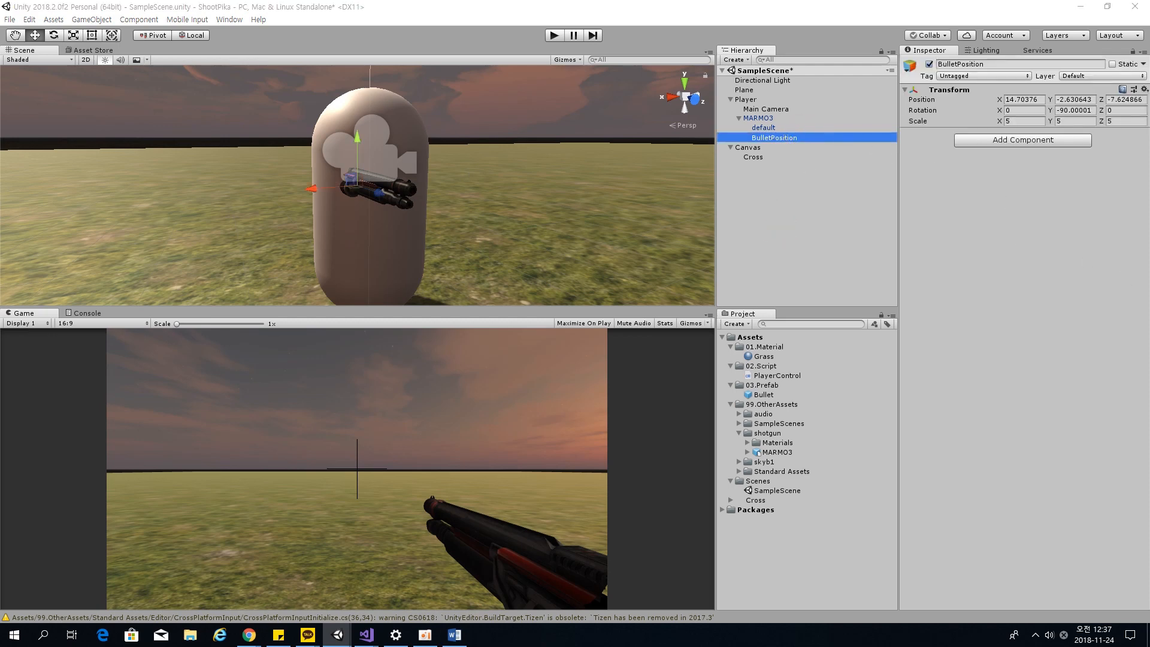
left_click(786, 264)
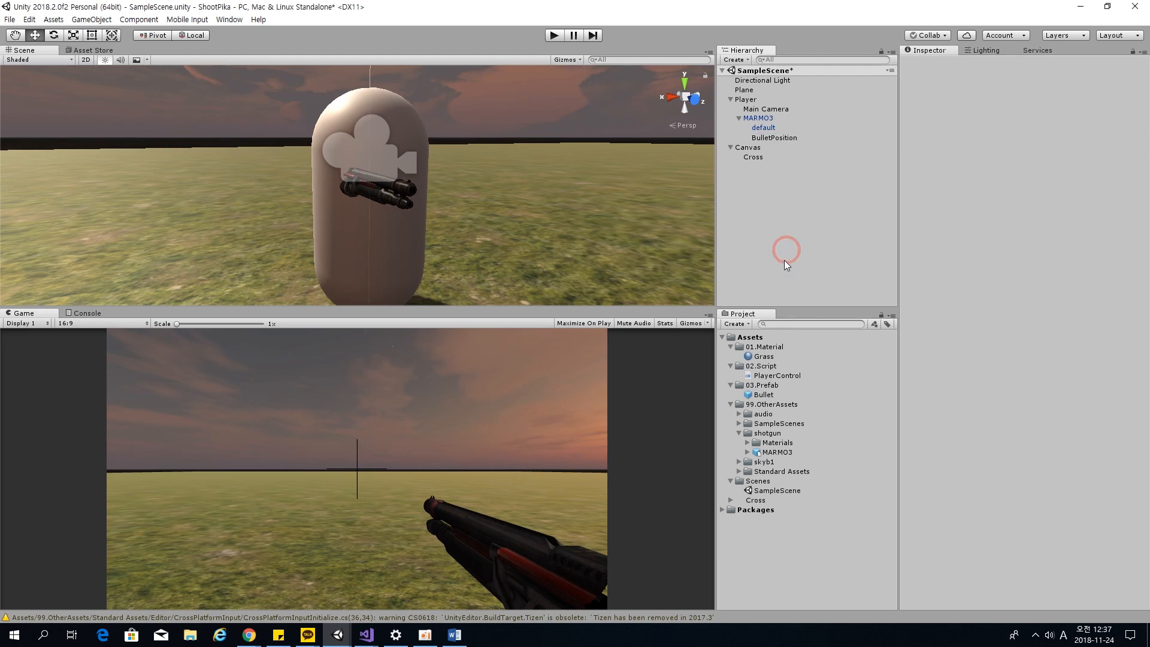
left_click(807, 140)
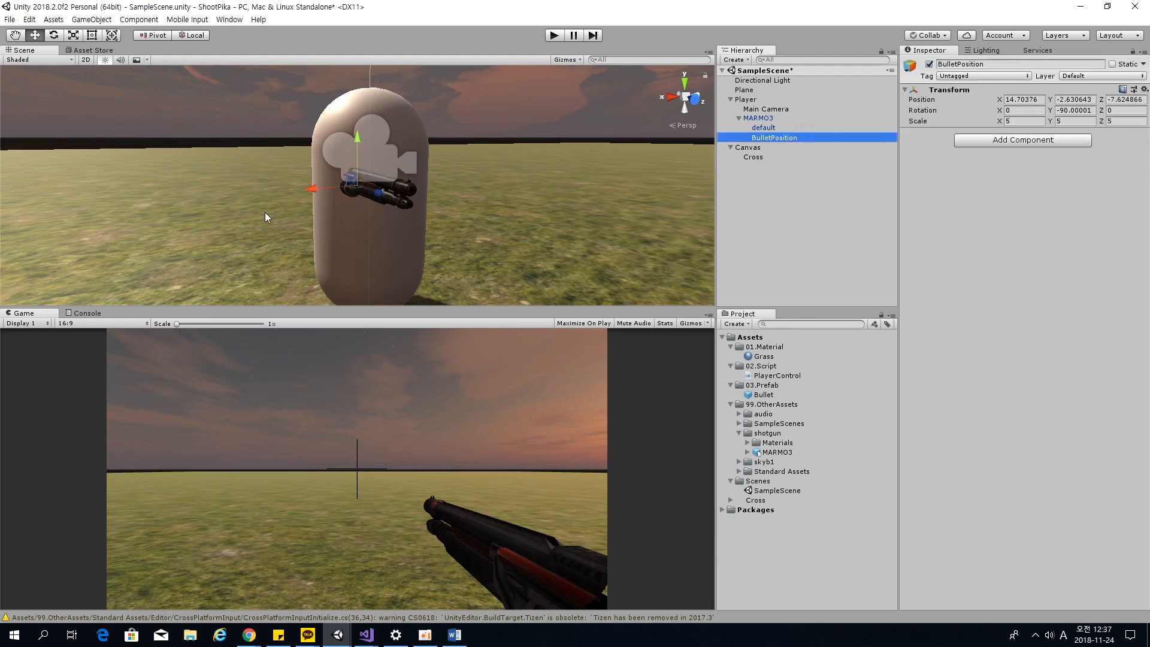
Set BulletPosition's position to X -4.906, Y 0.667 and Z 0.045.
left_click_drag(354, 205, 413, 240, "alt")
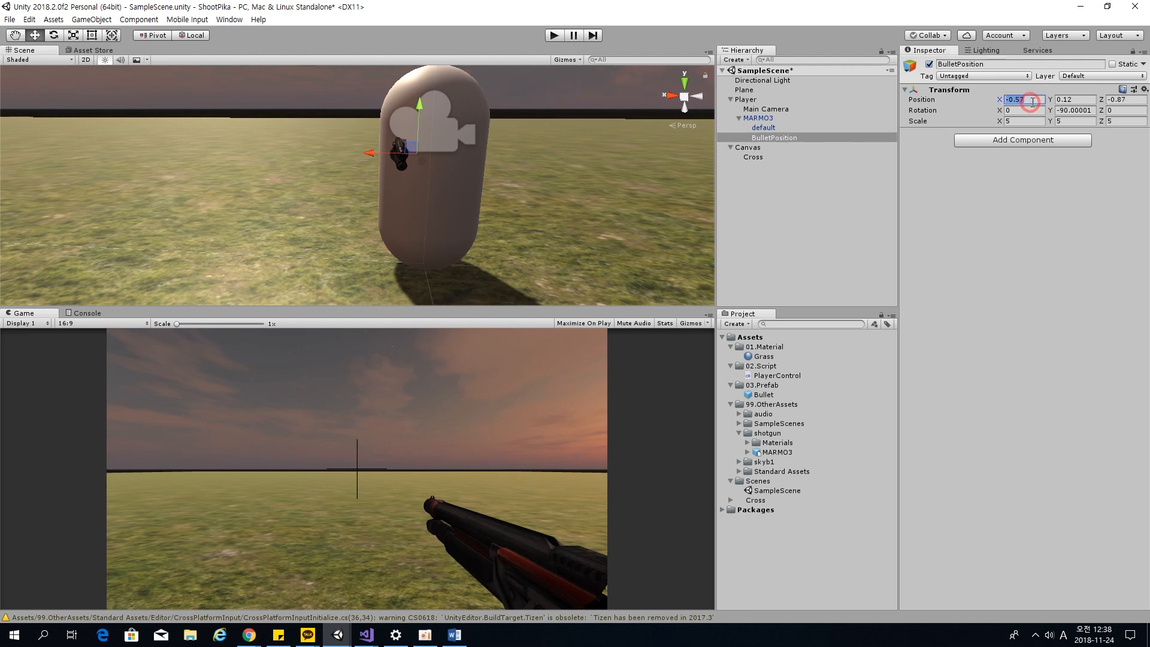
type("-")
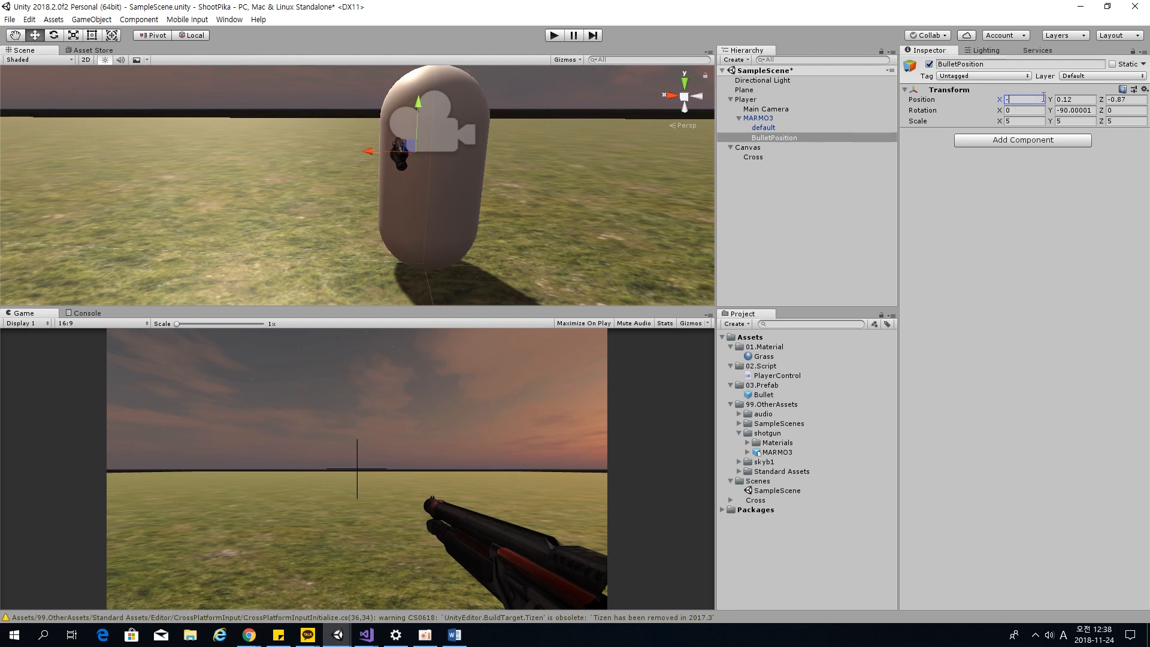
type("4.906")
key("Tab")
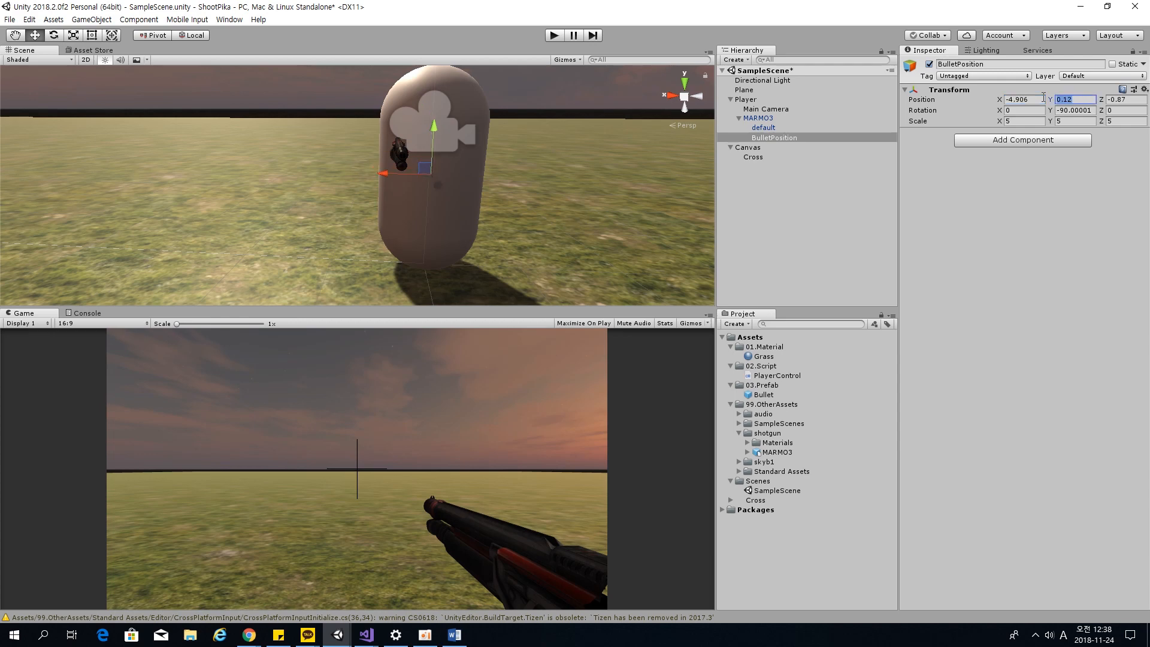
type("0.667")
key("Tab")
type("0")
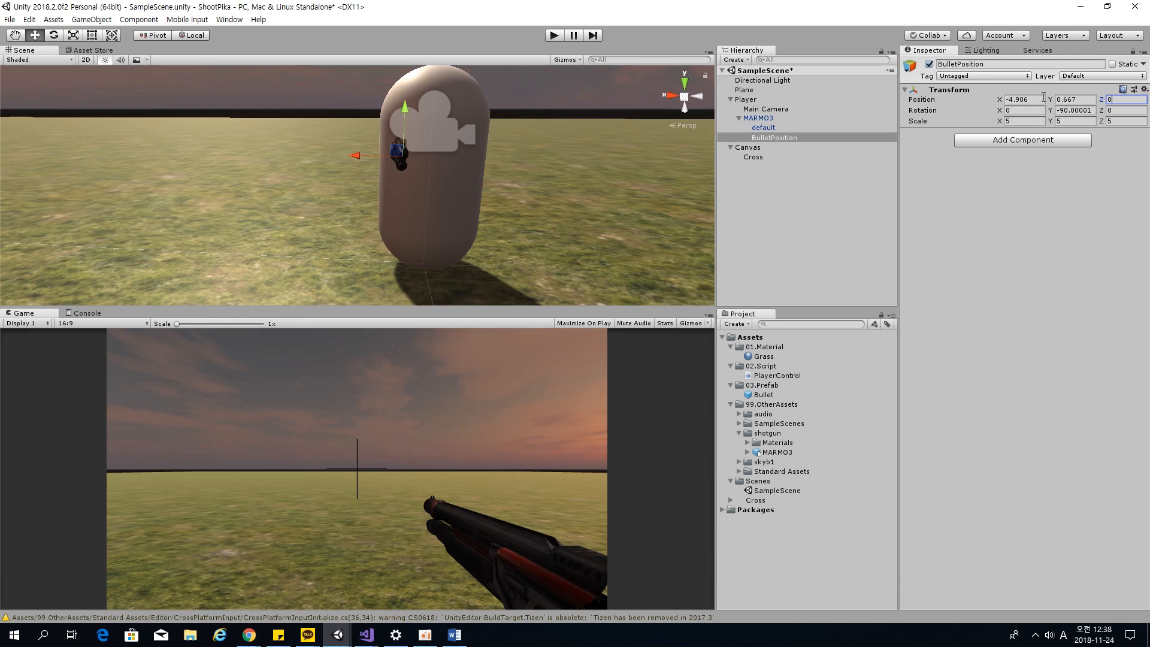
type(".045")
Set BulletPosition's Y rotation to -90 and save the scene.
left_click(1073, 114)
type("-90")
key("Tab")
key("ctrl+s")
Inspect BulletPosition's placement and forward axis at the shotgun's muzzle from both sides of the Player.
right_click_drag(343, 202, 676, 180)
key("s")
key("d")
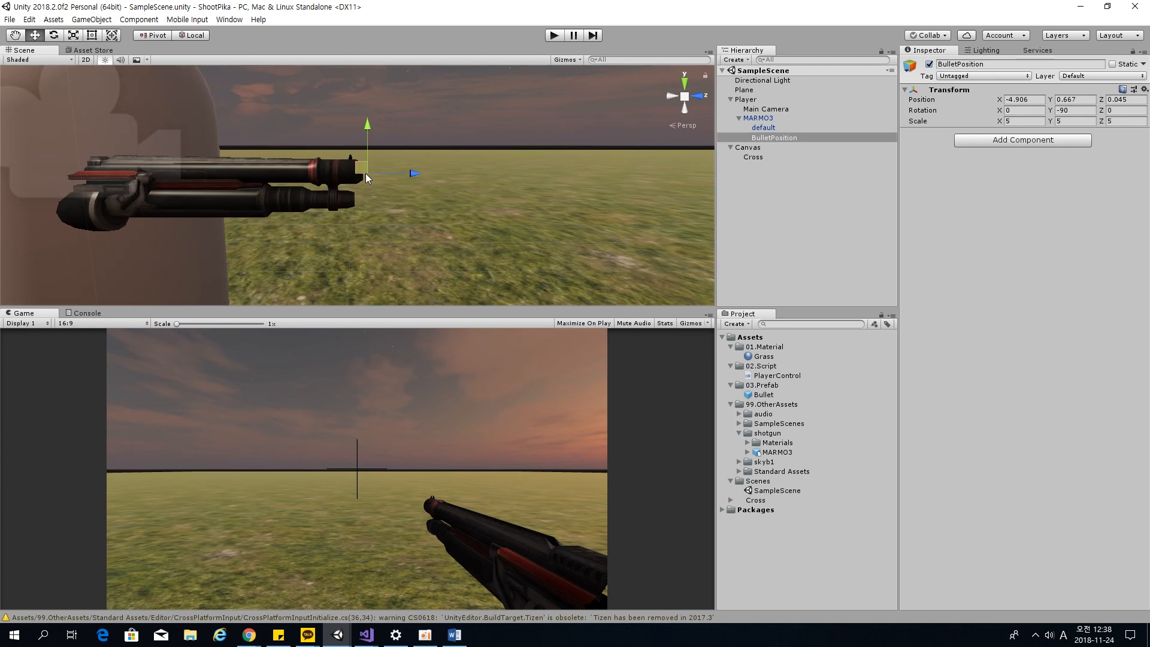
left_click_drag(365, 174, 416, 175)
key("ctrl+s")
right_click_drag(558, 220, 428, 204)
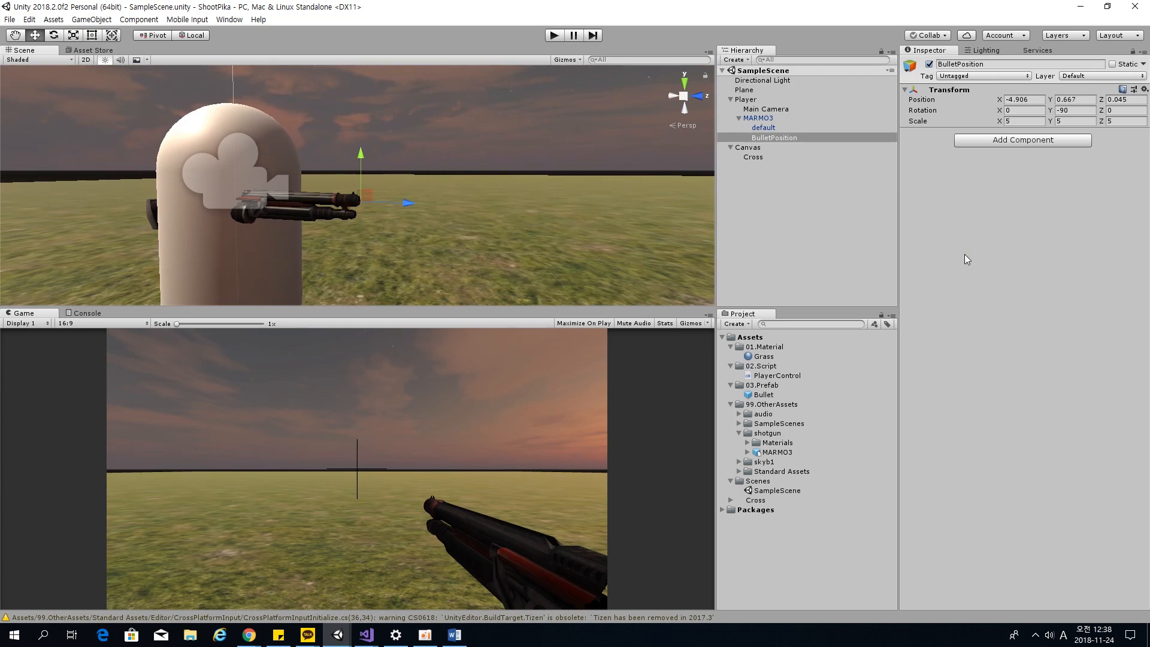
right_click_drag(410, 227, 1018, 230)
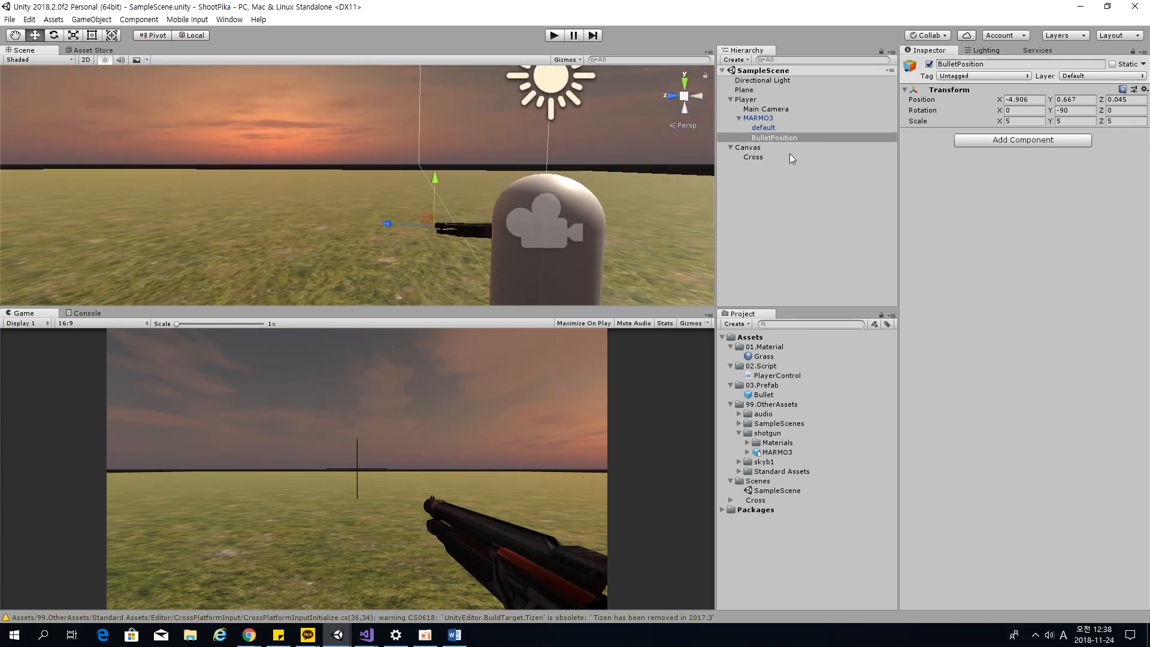
Assign the BulletPosition object to the Bullet Position field of the Player's PlayerControl script.
left_click(769, 99)
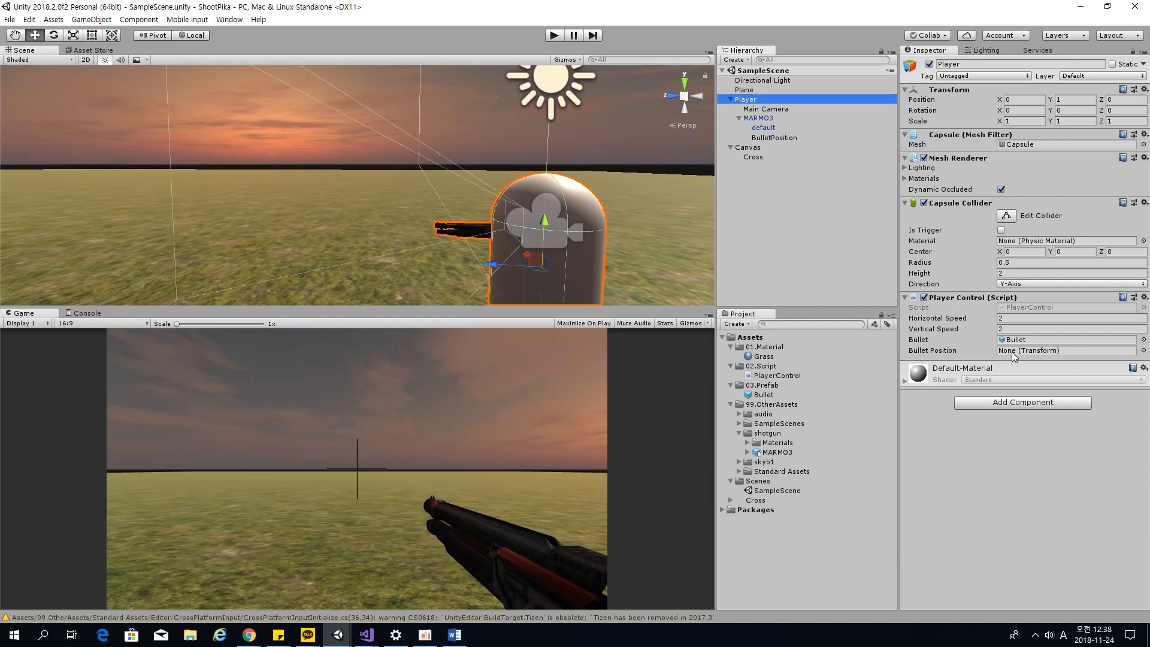
left_click_drag(777, 138, 1066, 351)
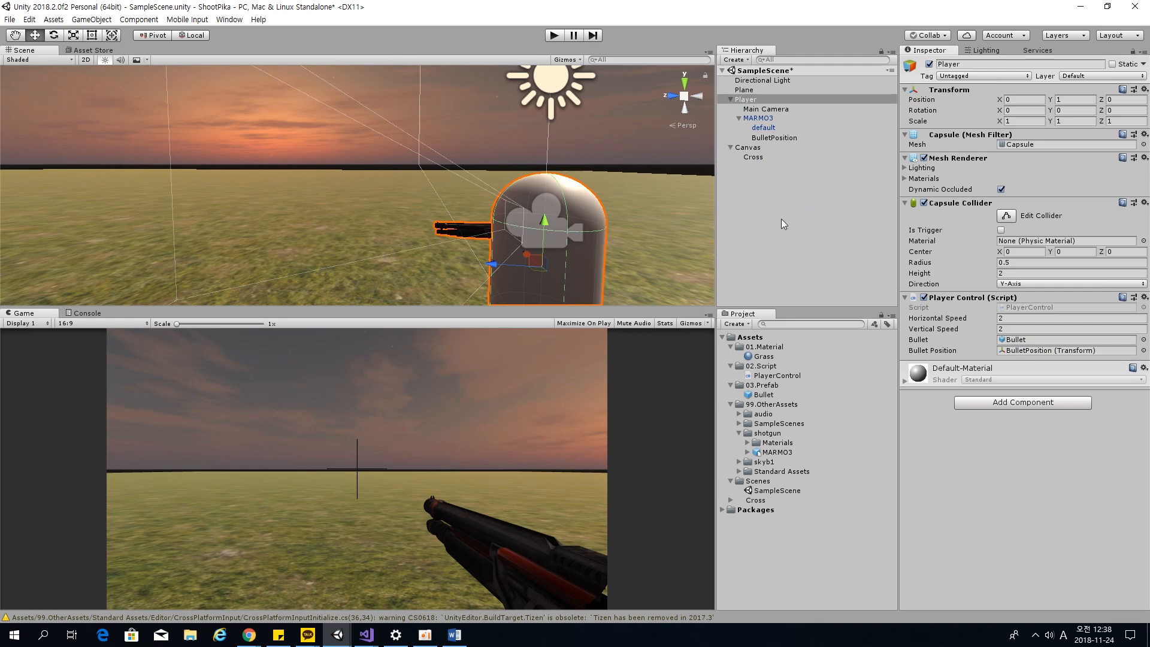
Switch to Visual Studio and examine the bullet and bulletPosition.position arguments of the Instantiate call.
mouse_move(367, 635)
left_click(417, 606)
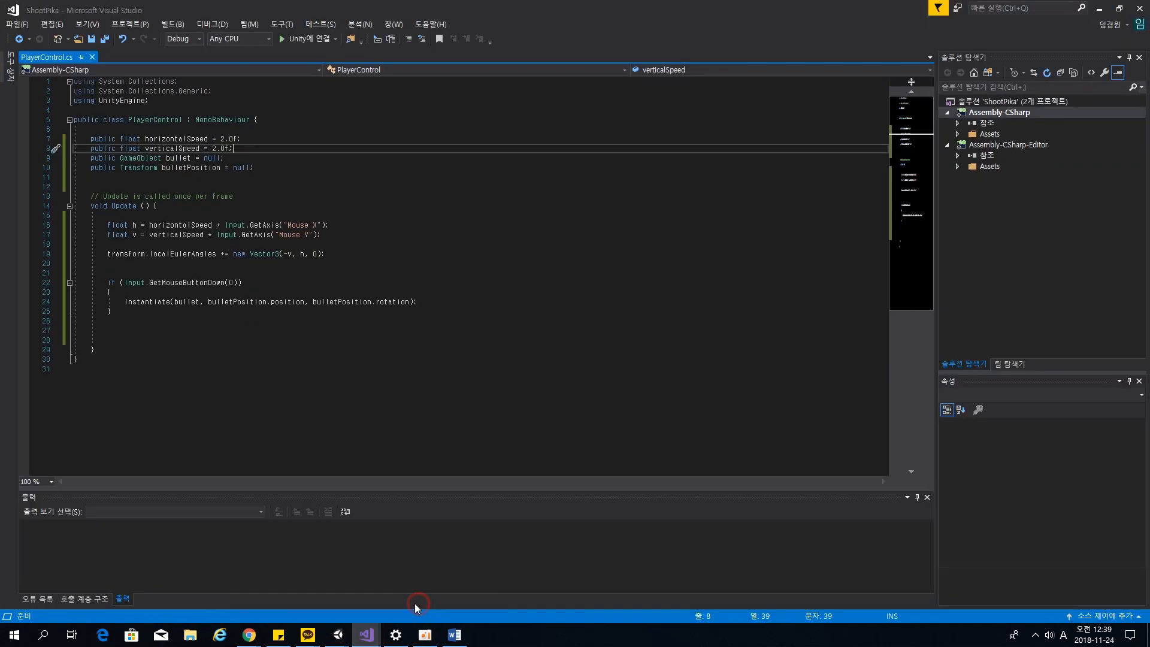
left_click(146, 306)
left_click(176, 302)
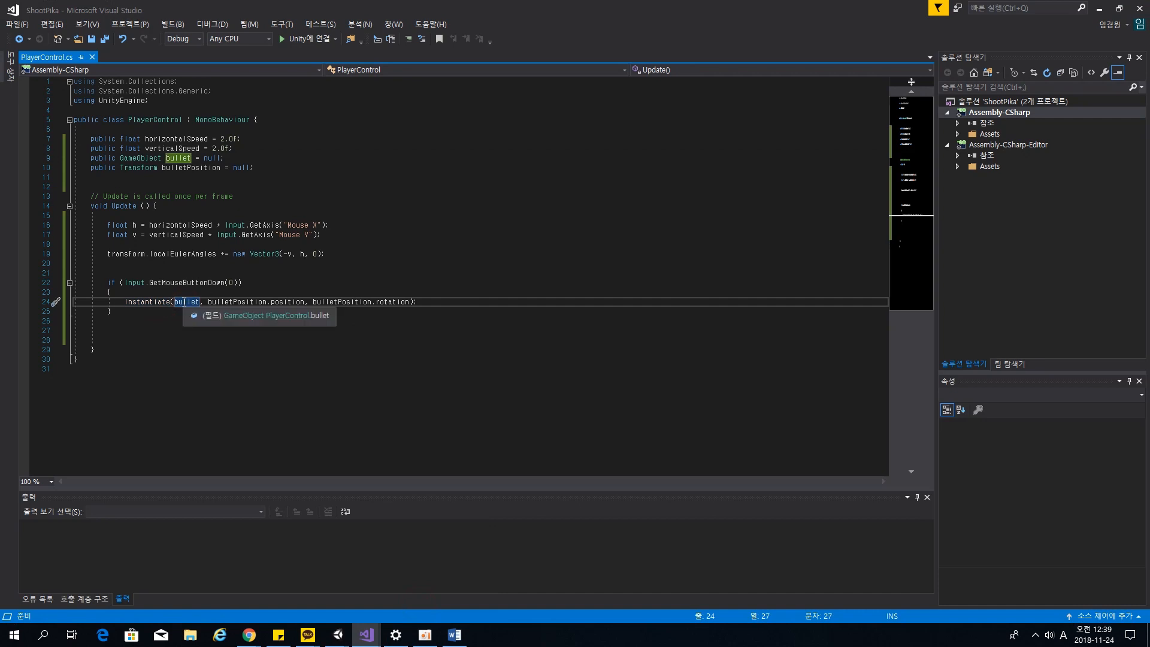
left_click(271, 303)
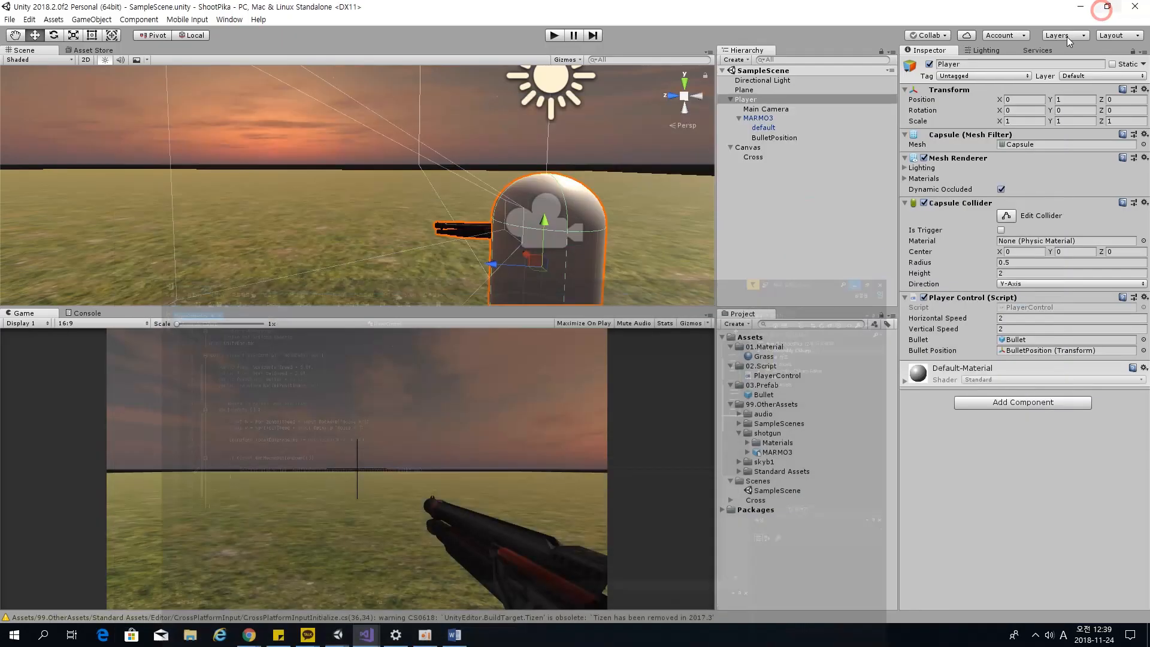
Return to Unity and rotate BulletPosition to about -20 degrees around its X axis at the shotgun's muzzle.
left_click(1099, 9)
right_click_drag(538, 243, 680, 255)
left_click(799, 138)
left_click_drag(479, 200, 912, 206, "alt")
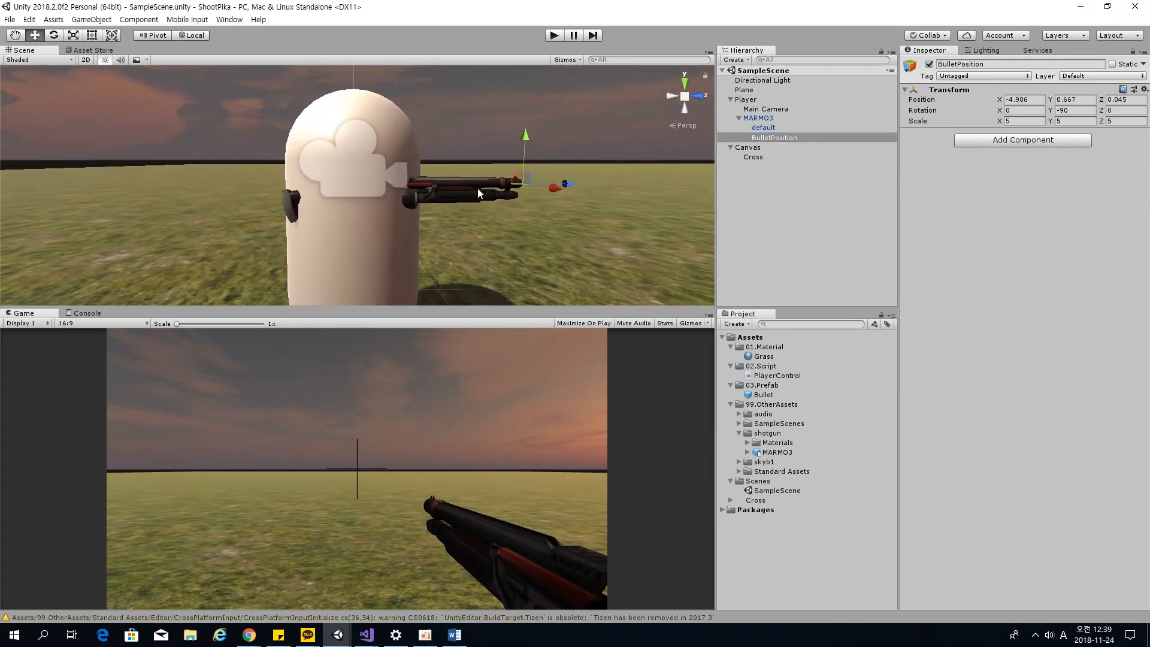
key("f")
key("e")
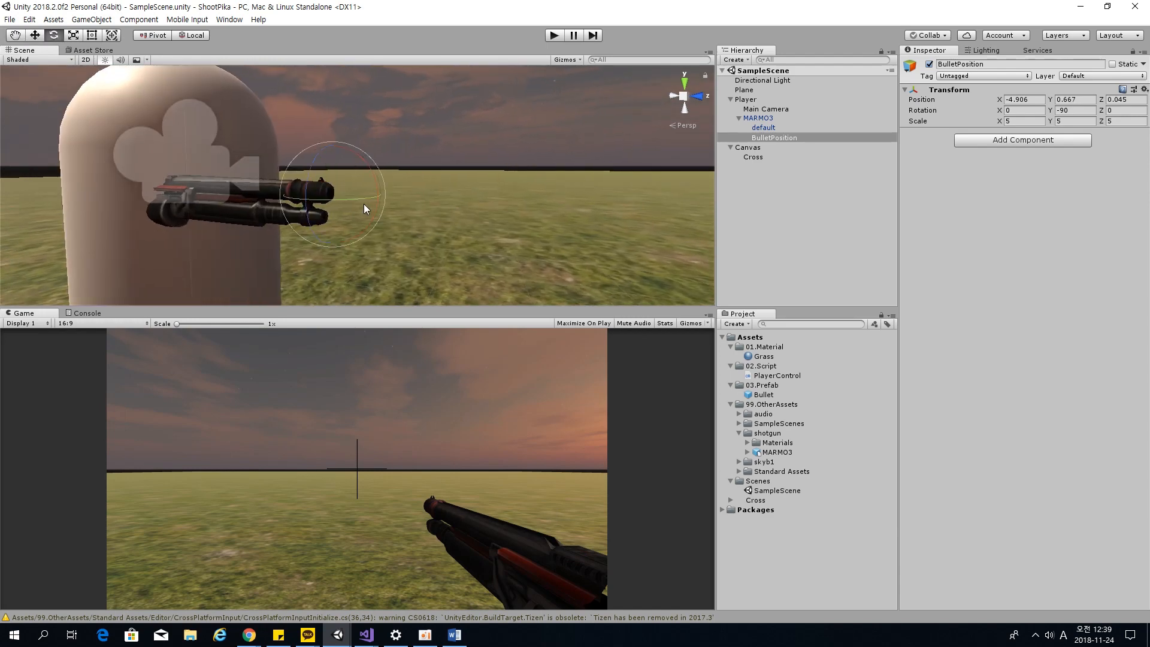
left_click_drag(364, 203, 388, 144)
Examine the direction of the tilted BulletPosition's axes relative to the shotgun barrel.
right_click_drag(493, 198, 496, 199)
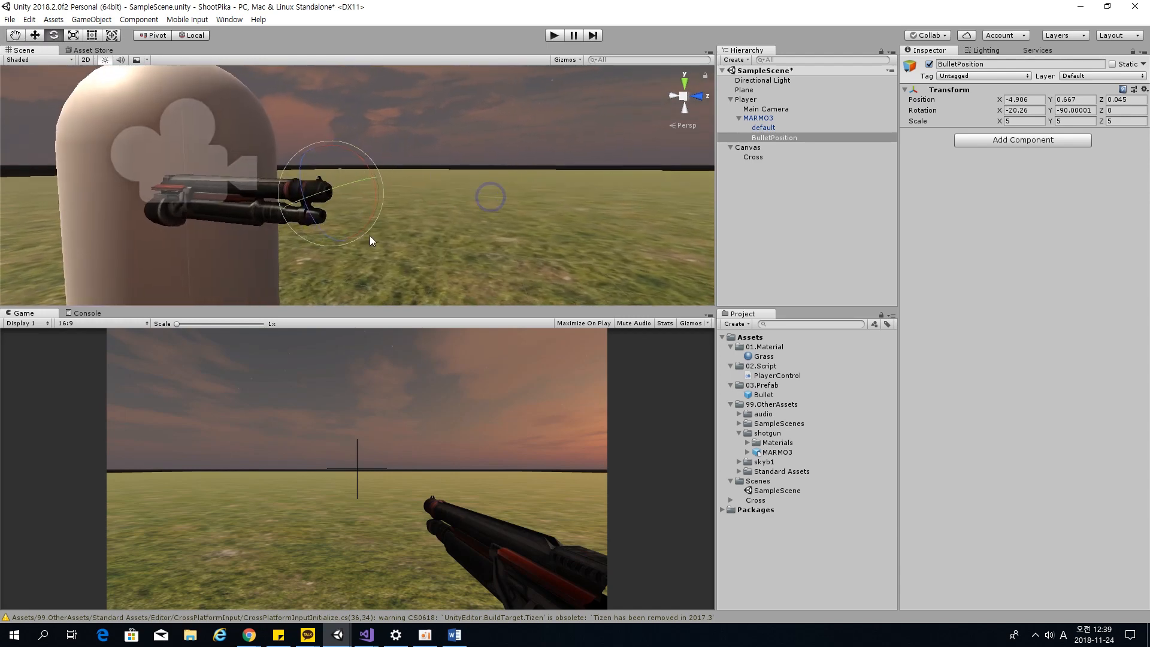
key("w")
right_click_drag(350, 229, 422, 220)
key("s")
key("a")
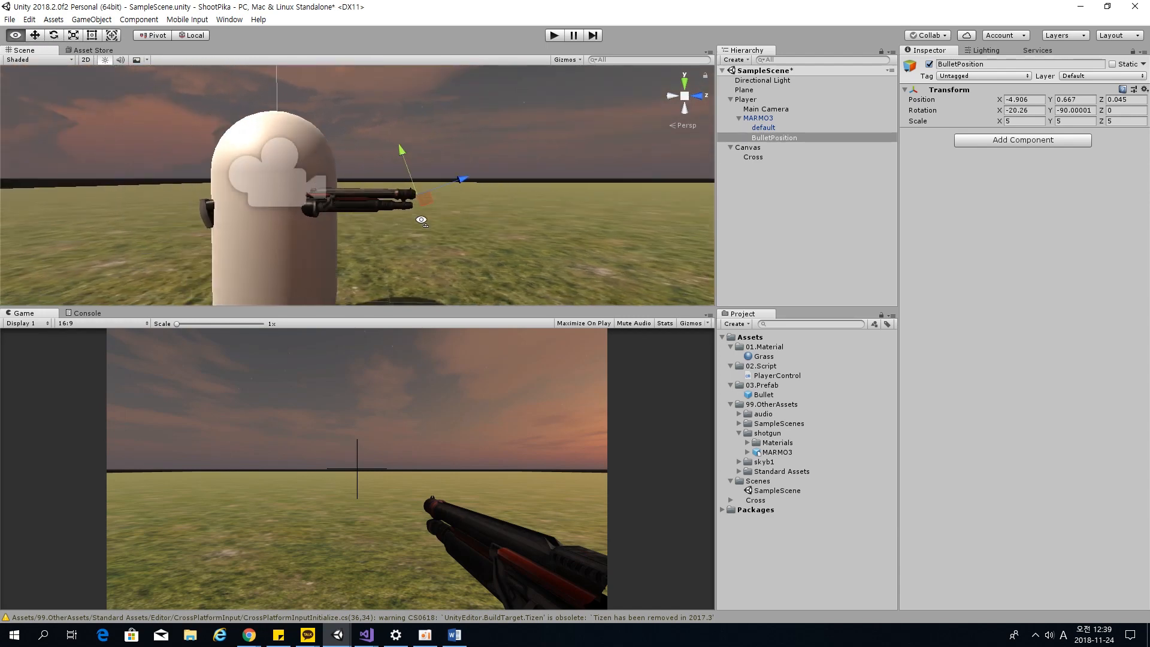
left_click(360, 637)
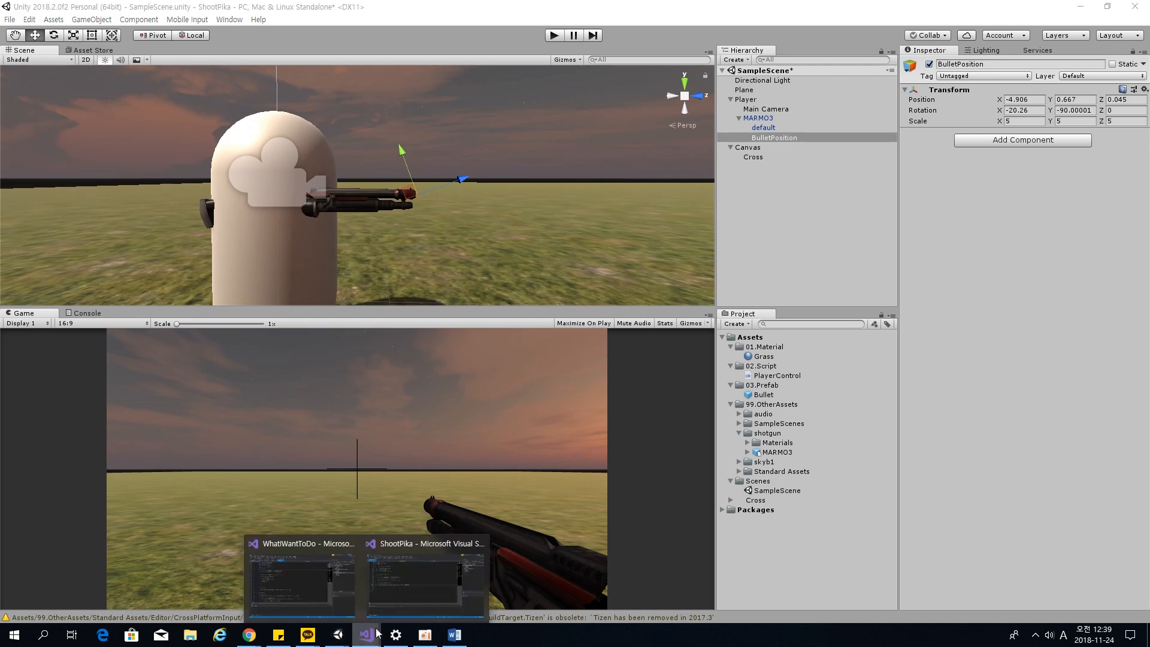
left_click(497, 201)
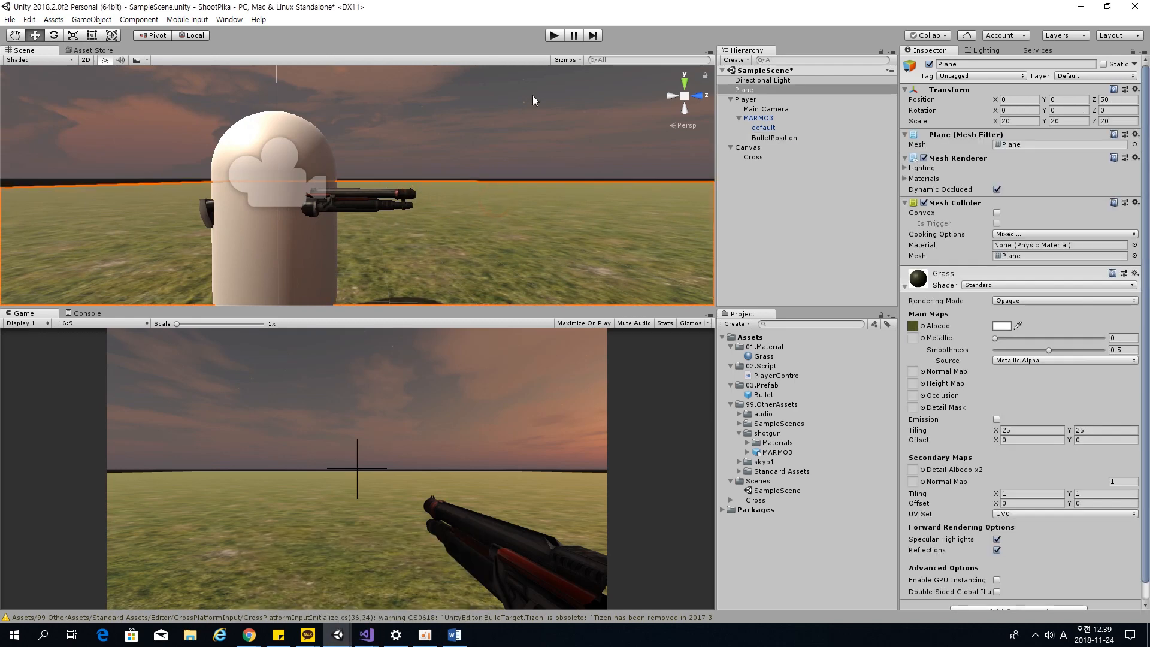
left_click(774, 137)
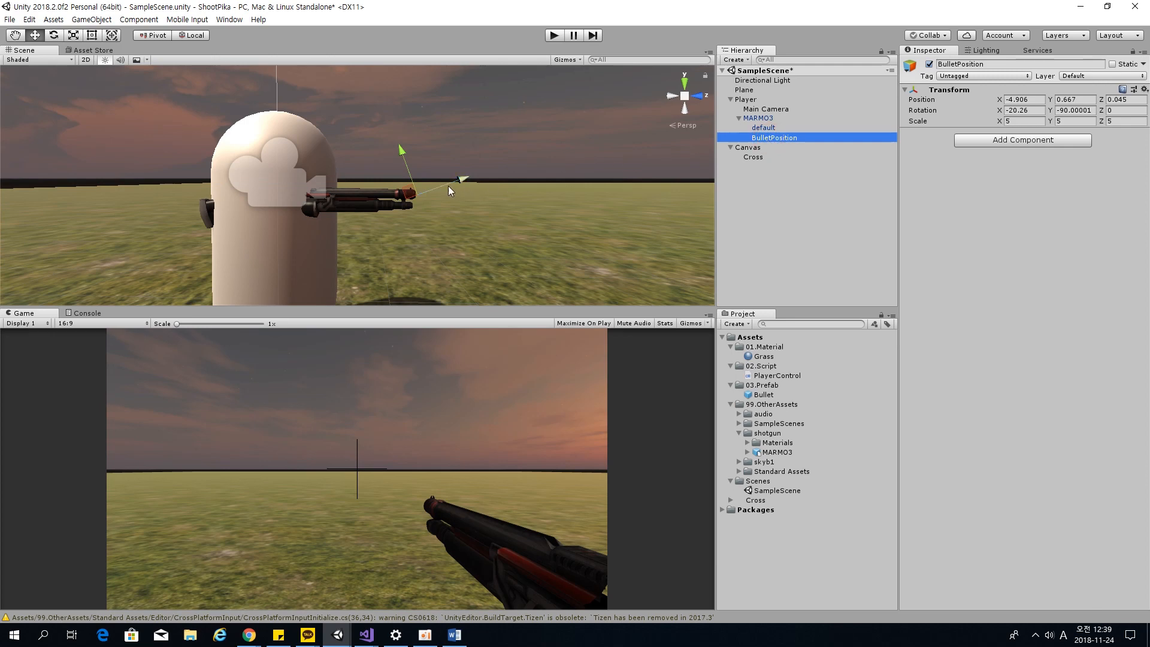
Undo the tilt of BulletPosition, check its axes from above and clear the selection.
key("e")
key("ctrl+z")
key("ctrl+z")
key("ctrl+z")
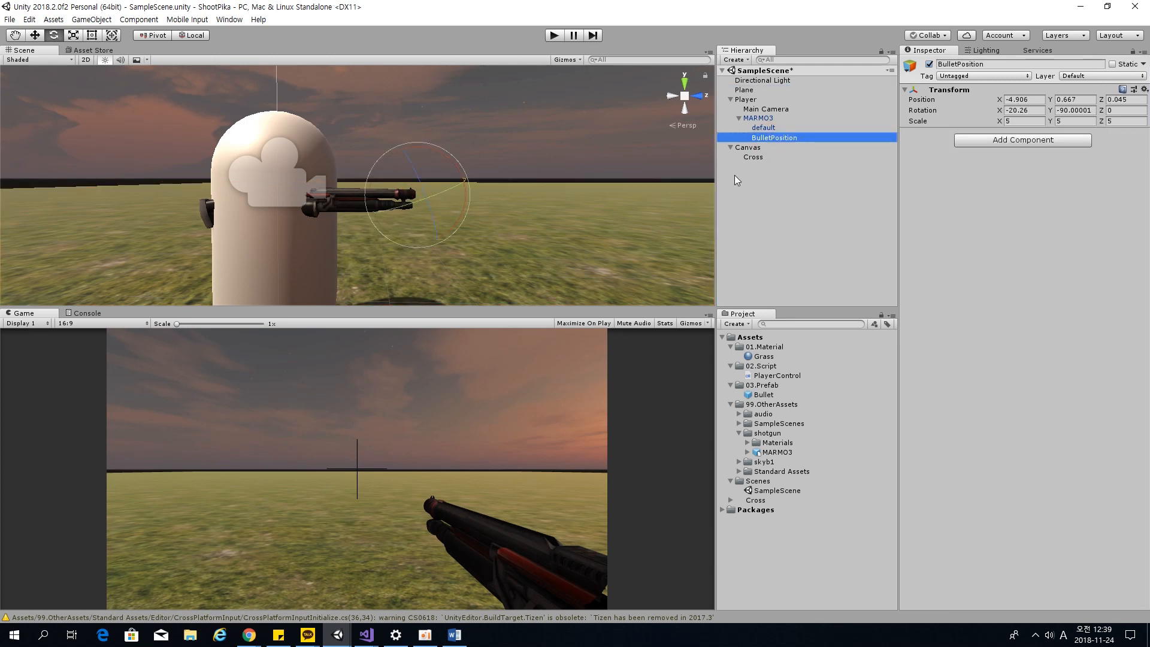
left_click_drag(522, 221, 606, 334, "alt")
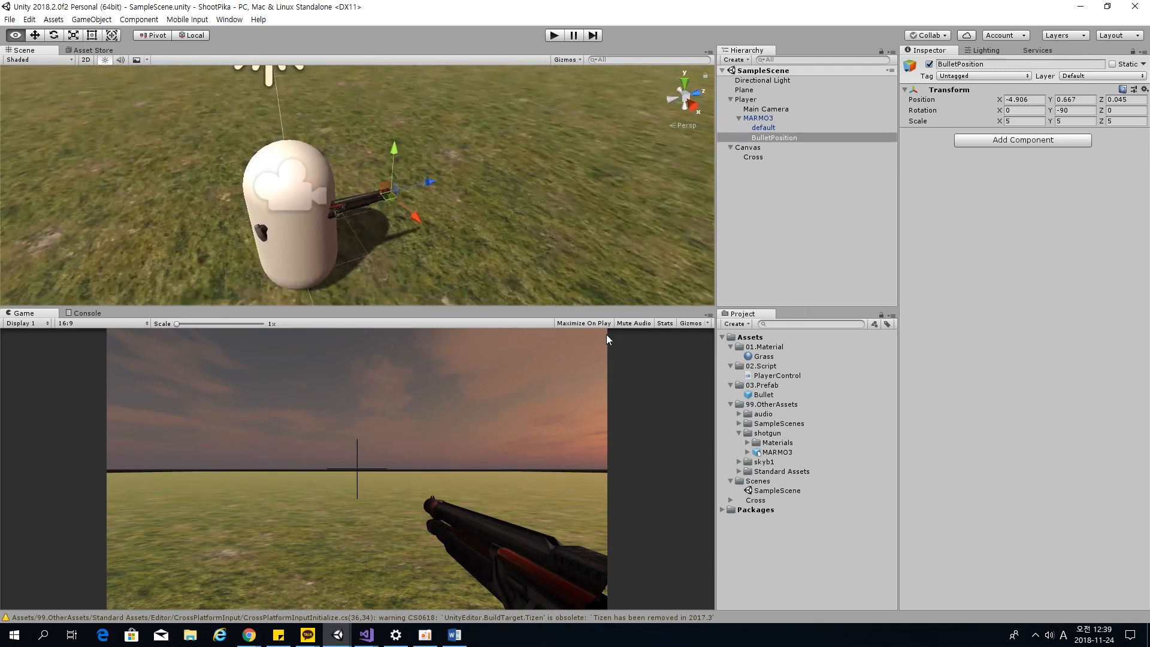
left_click(807, 240)
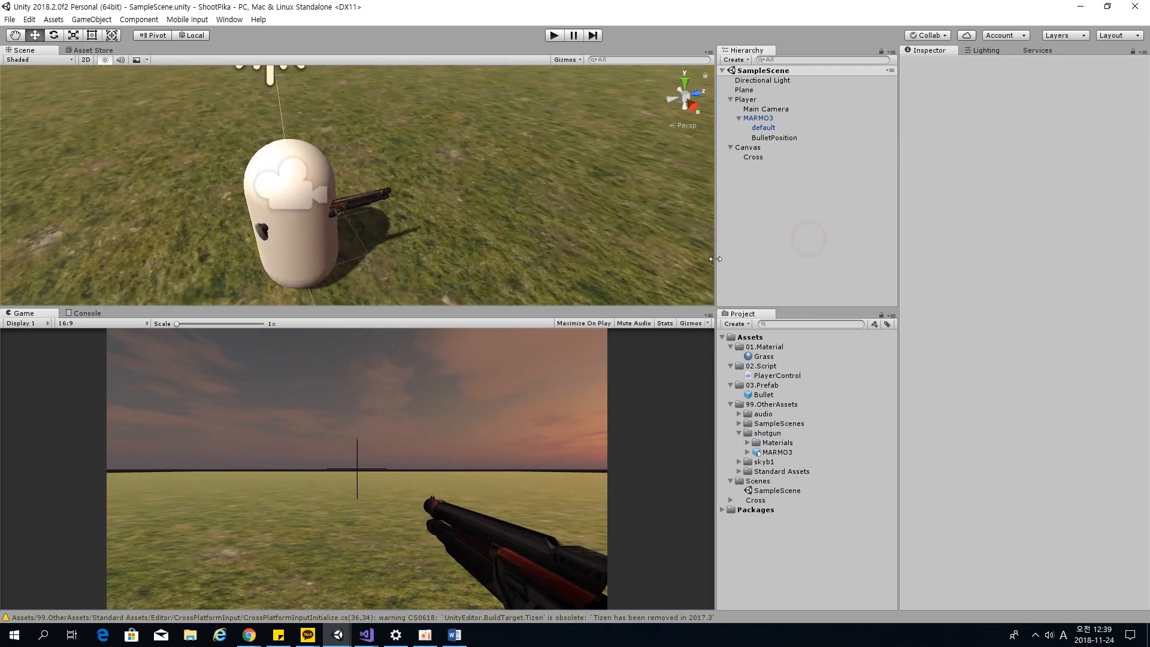
Add an instance of the Bullet prefab as a child of BulletPosition and set its position to 0, 0, 0.
left_click(775, 137)
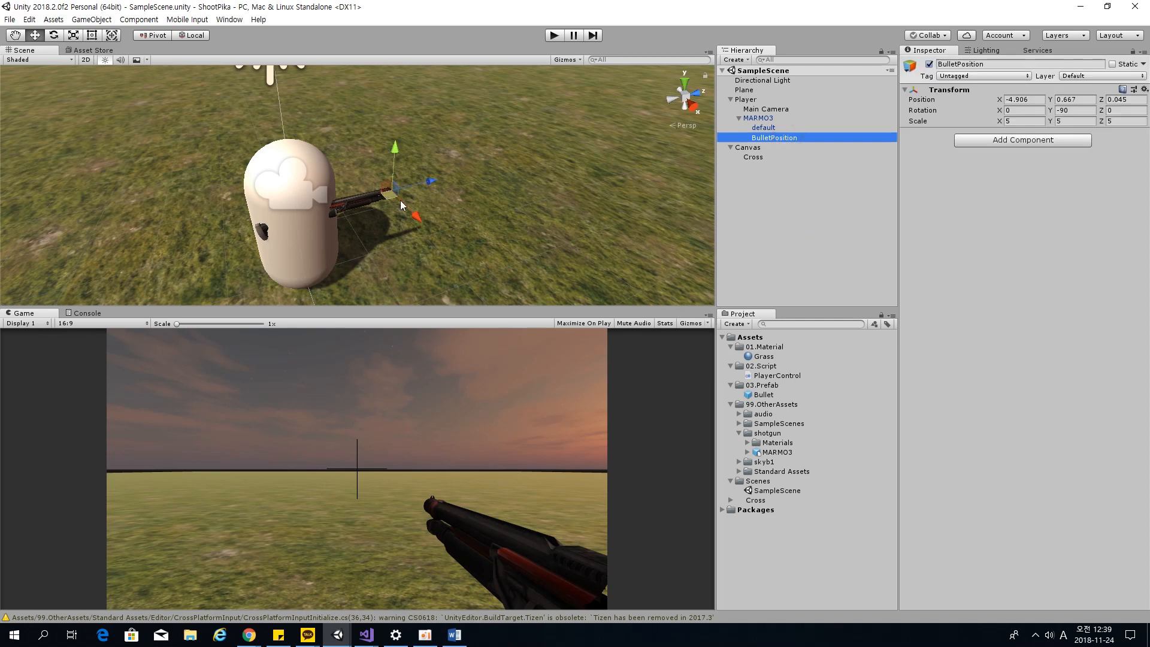
left_click_drag(788, 399, 758, 207)
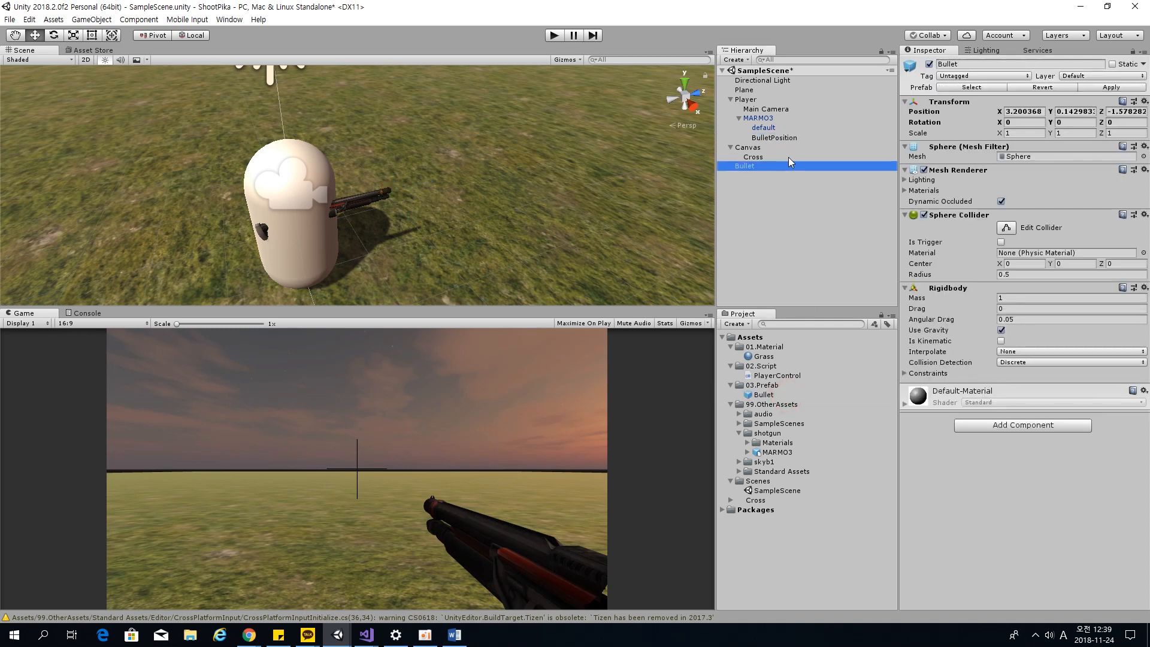
left_click_drag(789, 167, 779, 139)
left_click(1022, 111)
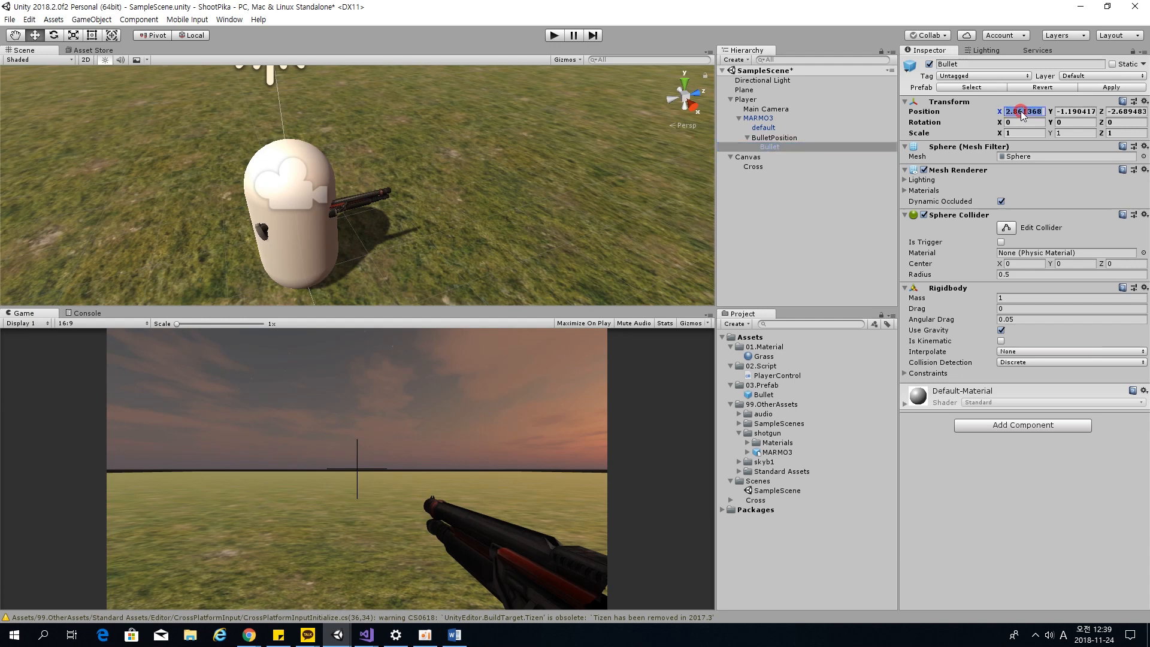
type("0")
key("Tab")
type("0")
key("Tab")
type("0")
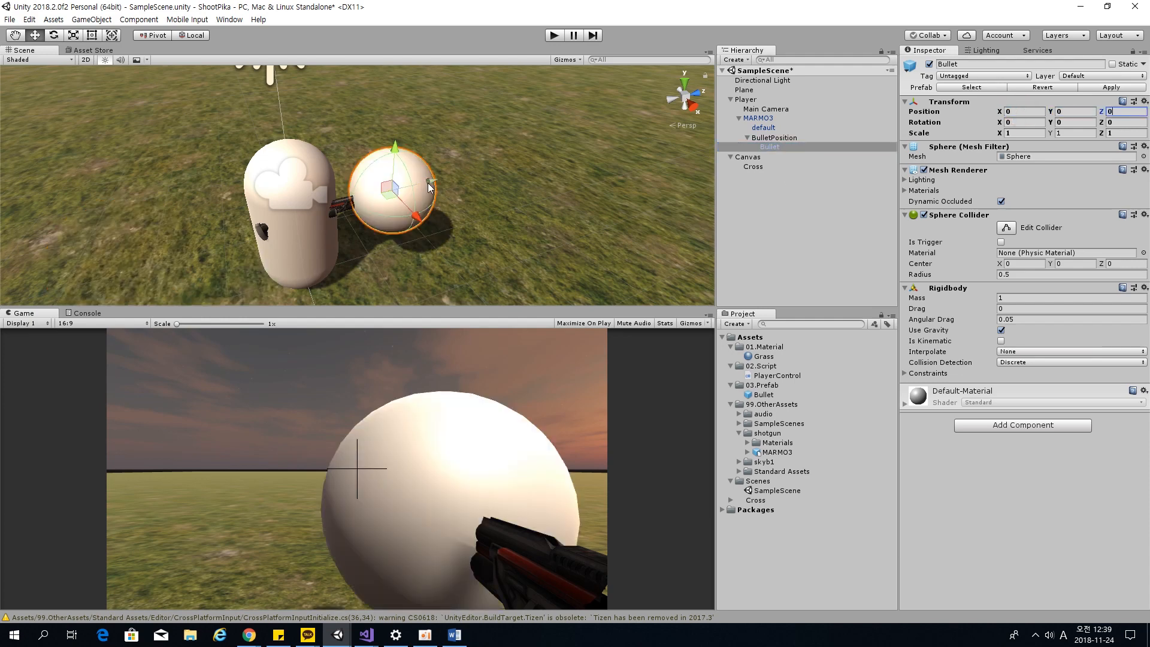
Move the child Bullet forward to about 0.69 on its Z axis and compare its axes with those of BulletPosition.
left_click_drag(430, 181, 477, 177)
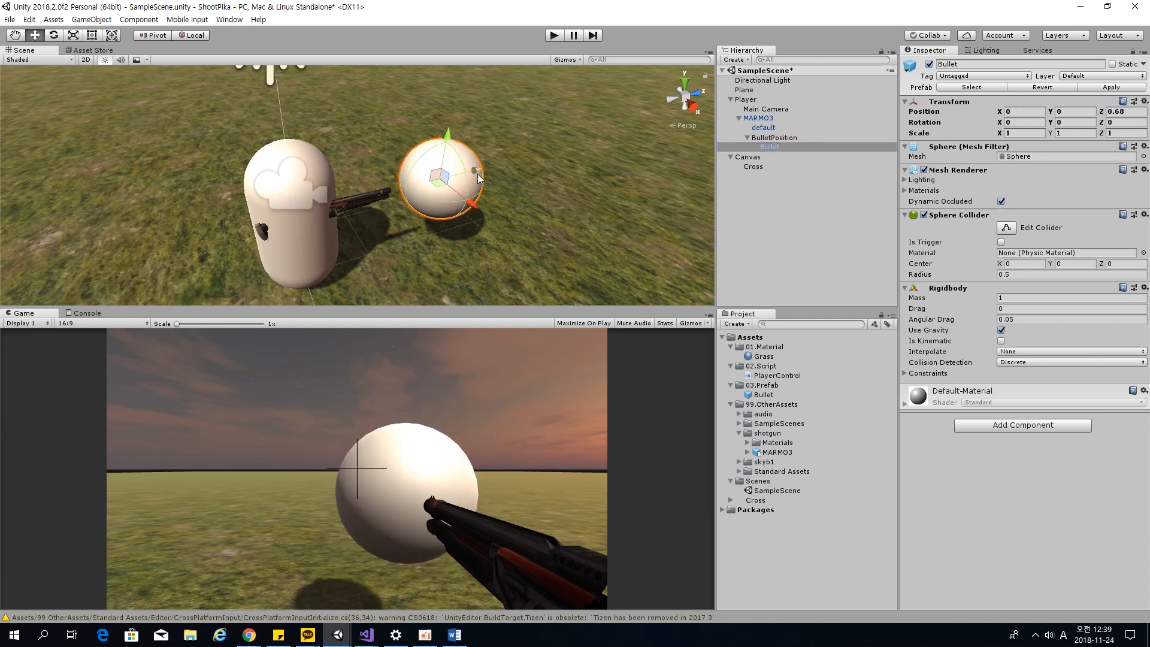
left_click(783, 146)
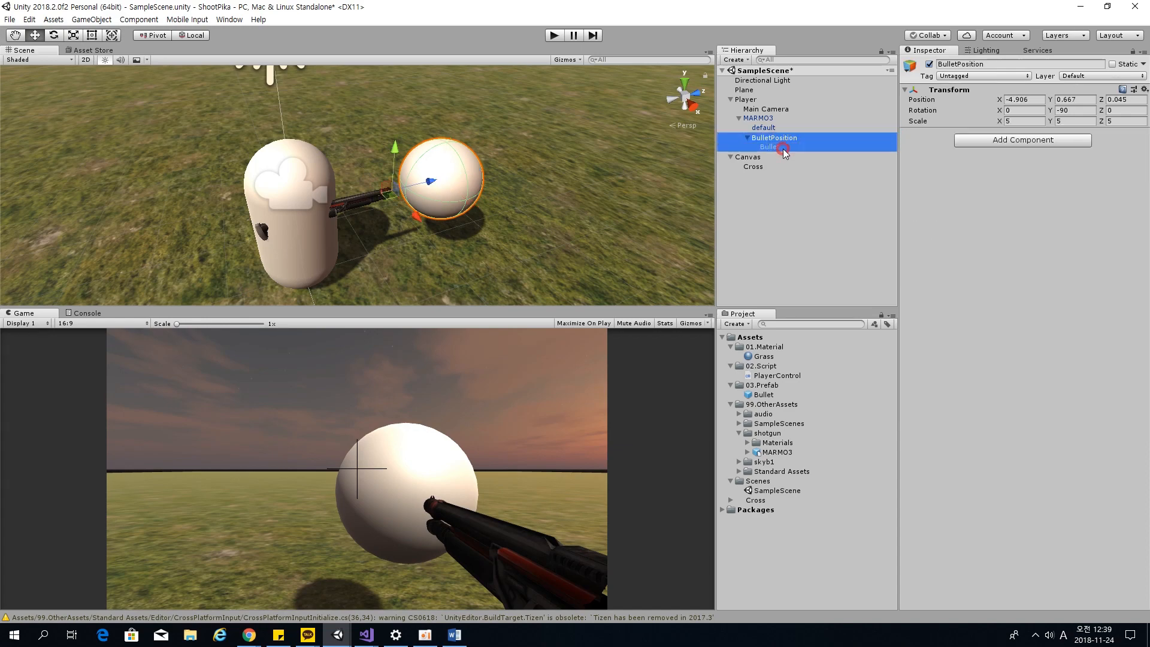
left_click(786, 187)
left_click(786, 146)
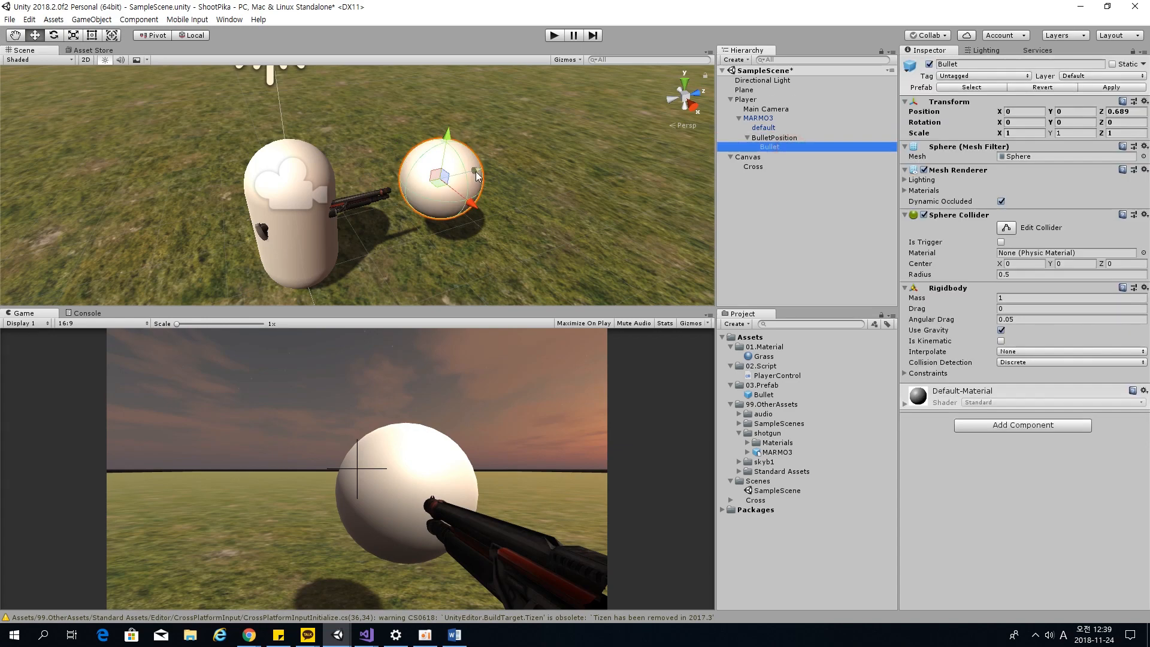
left_click(760, 138)
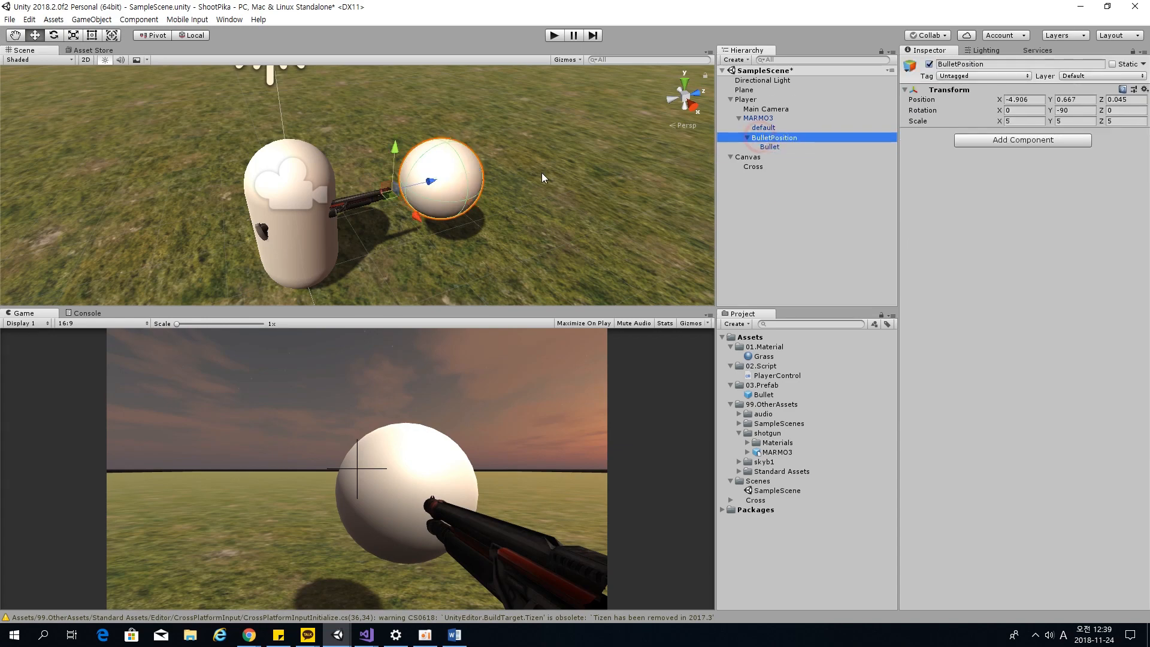
Try rotating BulletPosition together with its child Bullet to see how the child follows.
left_click(466, 166)
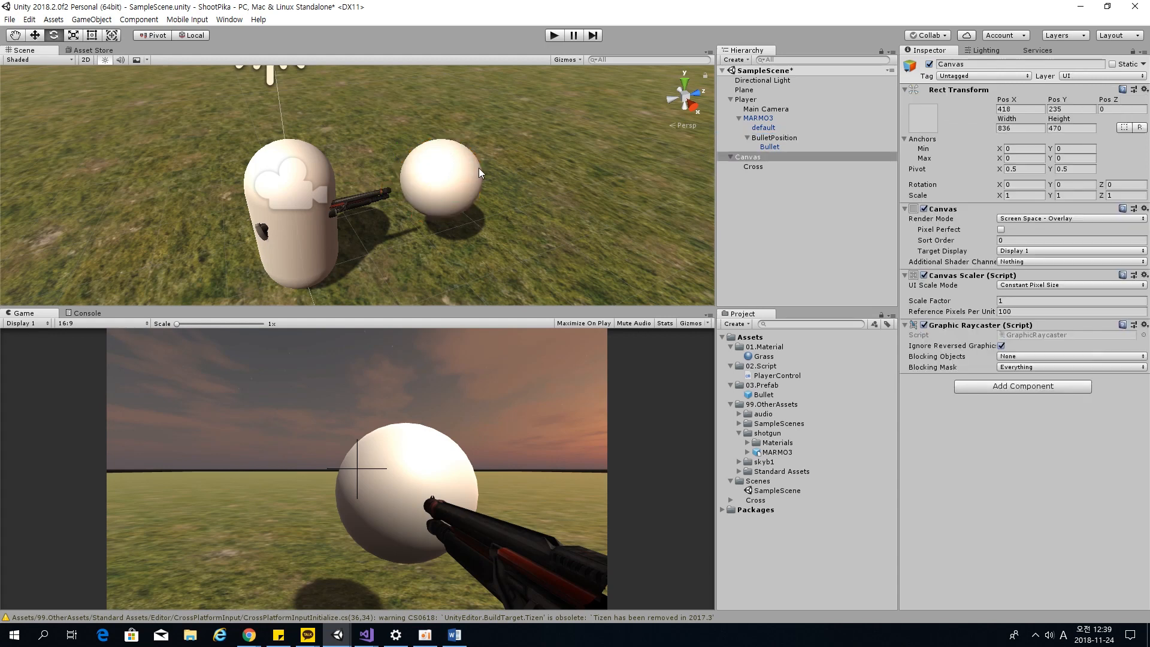
left_click(778, 140)
key("e")
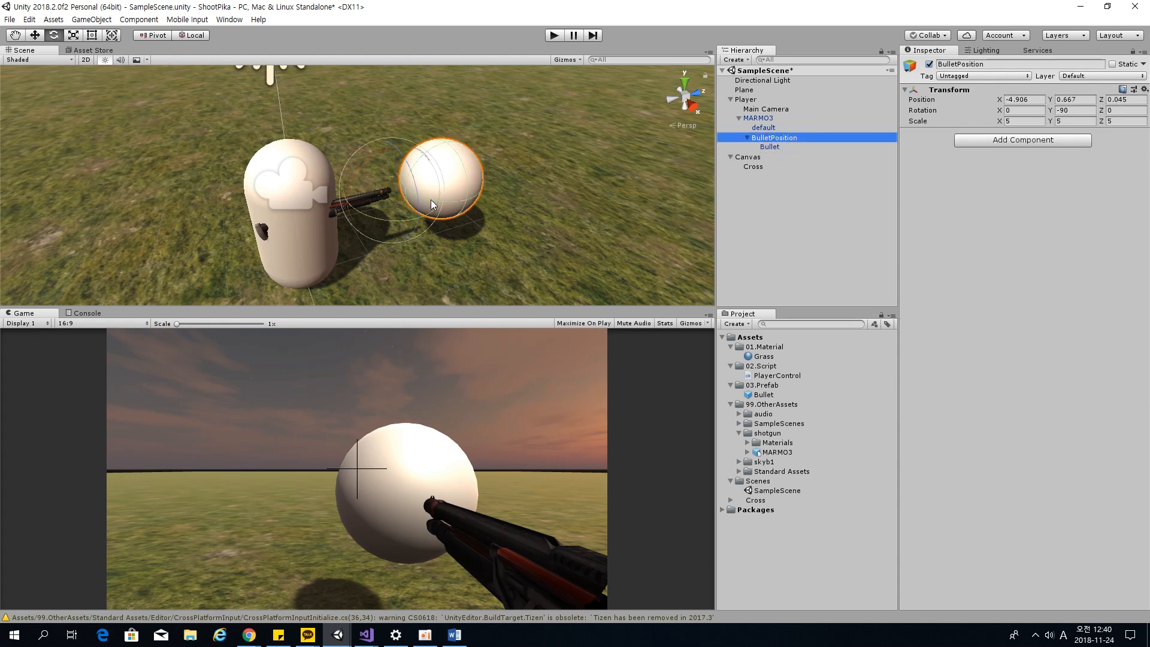
left_click_drag(407, 164, 484, 190)
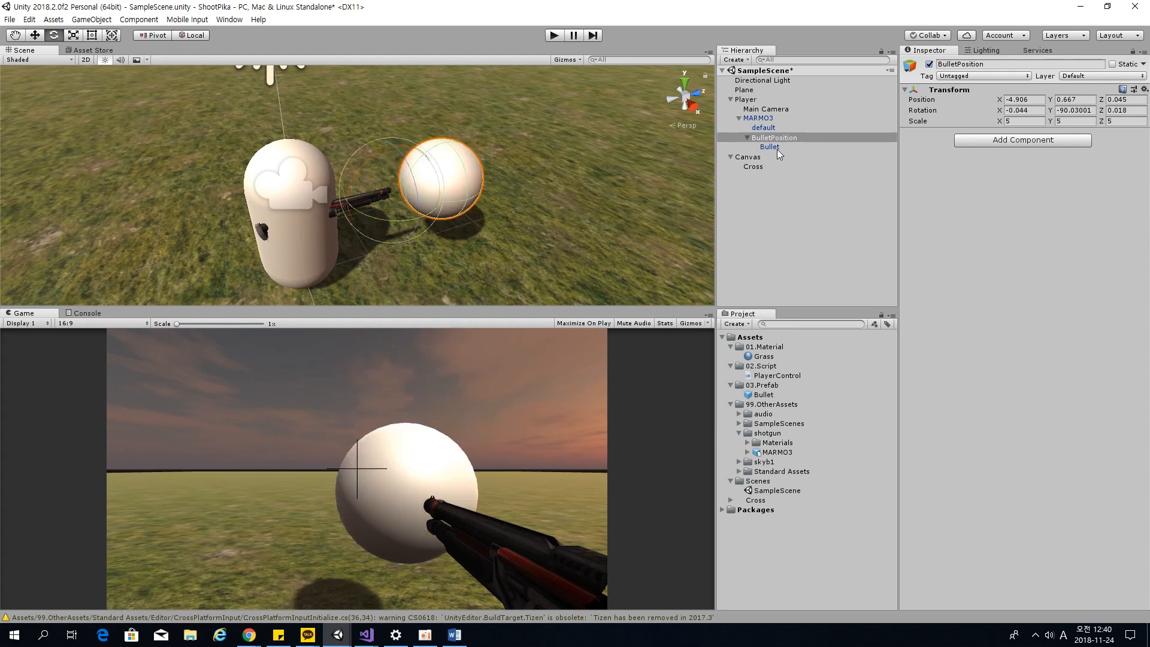
Move Bullet out of BulletPosition to the scene root and rotate BulletPosition to about -36 degrees around X.
left_click_drag(777, 149, 760, 208)
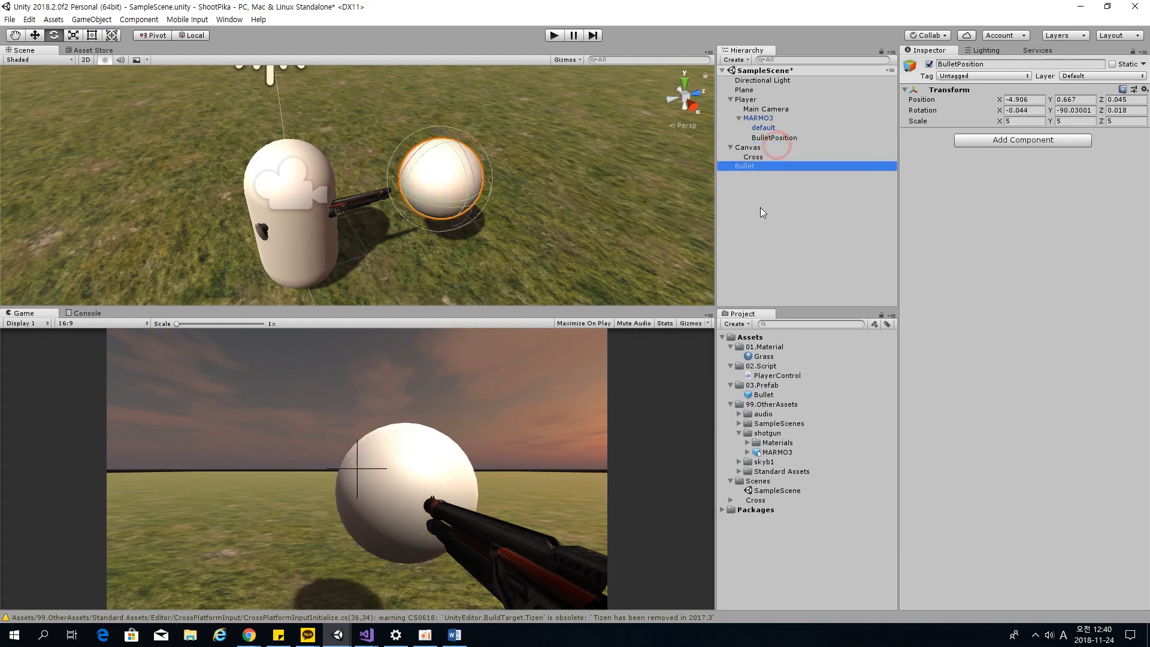
left_click(769, 138)
mouse_move(416, 155)
left_mouse_down()
mouse_move(369, 153)
mouse_move(412, 168)
left_mouse_up()
key("w")
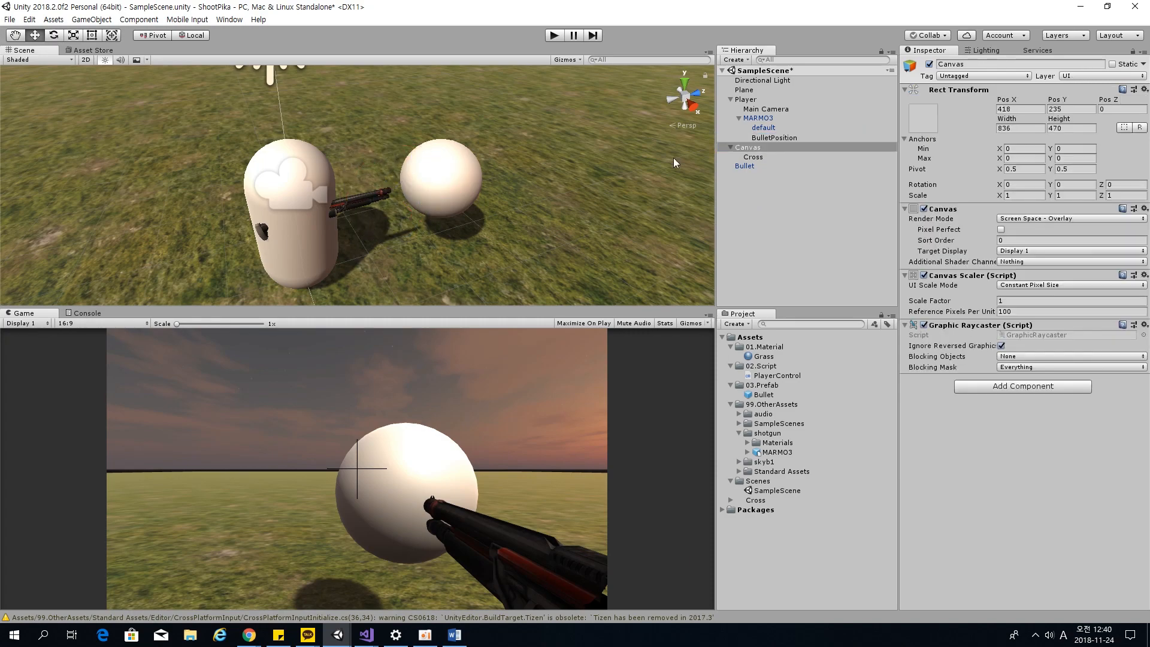
Move Bullet back toward the muzzle to about Z 1.55 and tilt it to about -27 degrees around X, comparing it with BulletPosition.
left_click(457, 175)
left_click_drag(459, 174, 446, 175)
key("e")
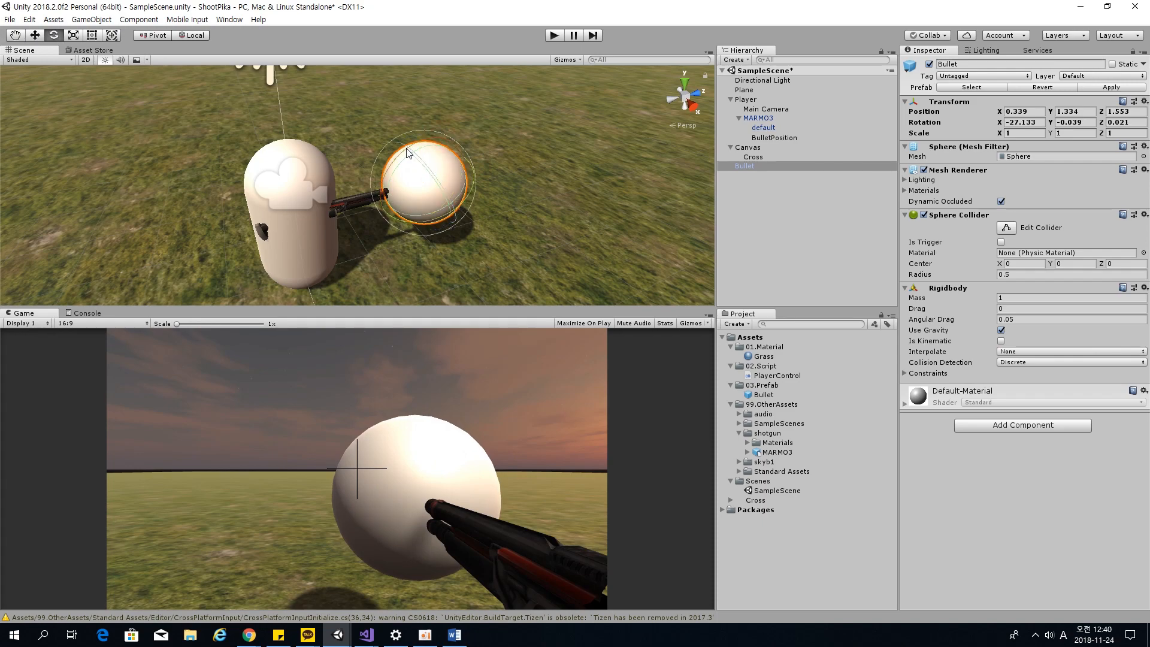
key("w")
left_click(771, 141)
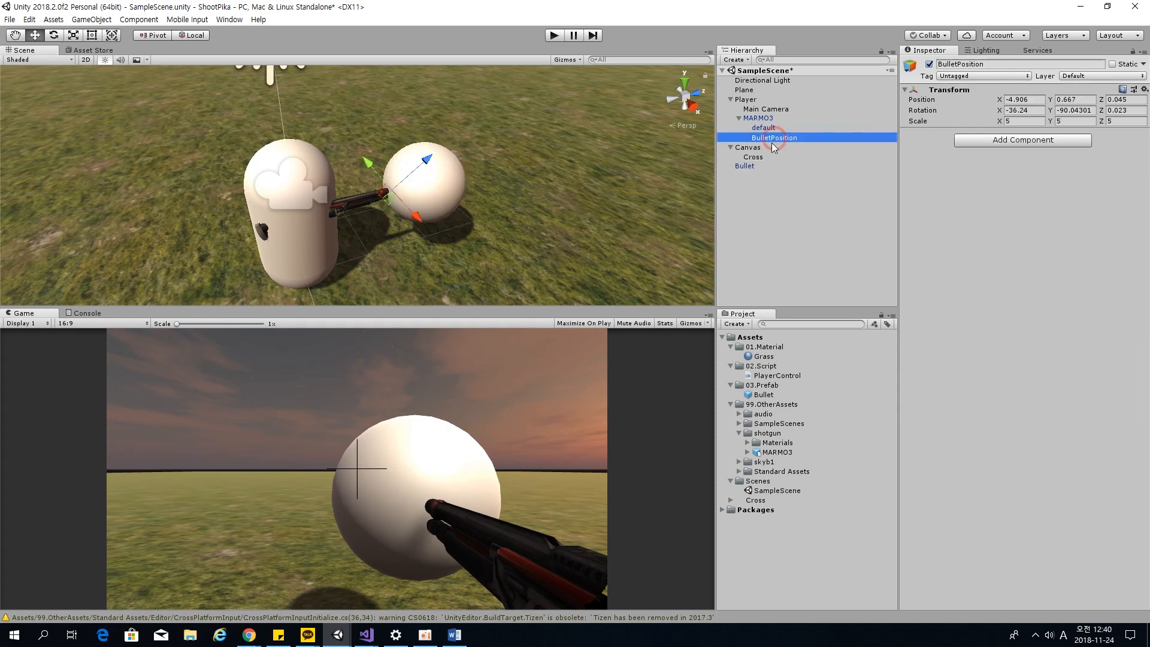
left_click(764, 166)
Undo the trial moves, rotations and reparenting of Bullet and BulletPosition, and delete the Bullet instance from the scene.
key("ctrl+z")
key("ctrl+z")
key("ctrl+z")
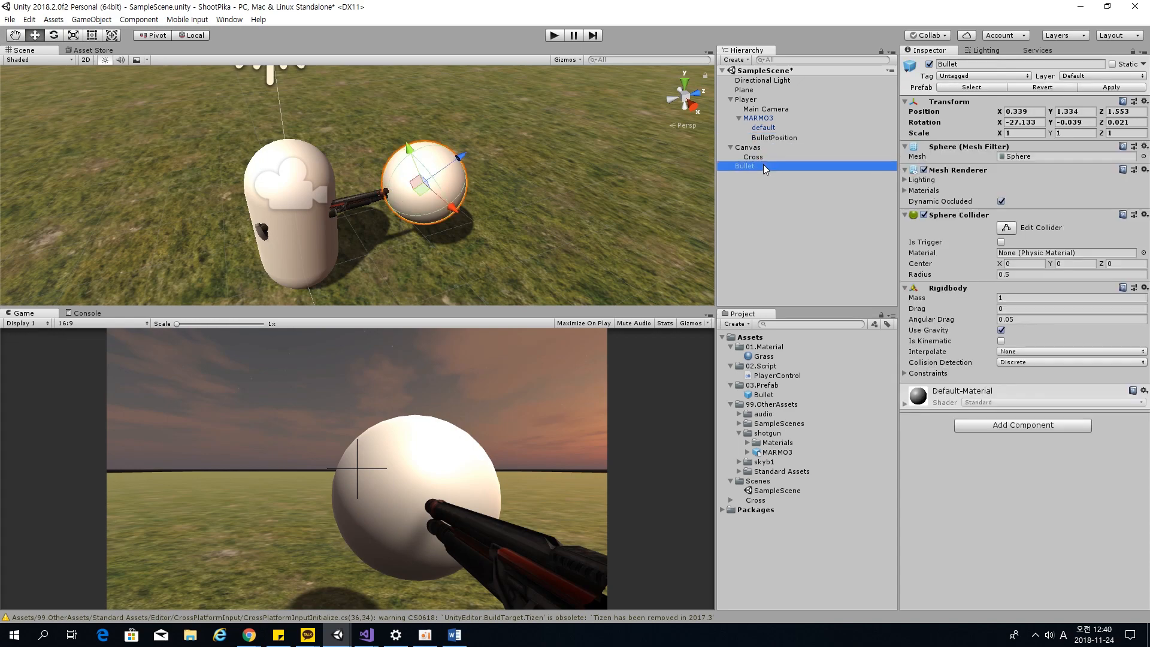
key("ctrl+z")
key("ctrl+z")
key("ctrl+z")
key("ctrl+z")
key("ctrl+z")
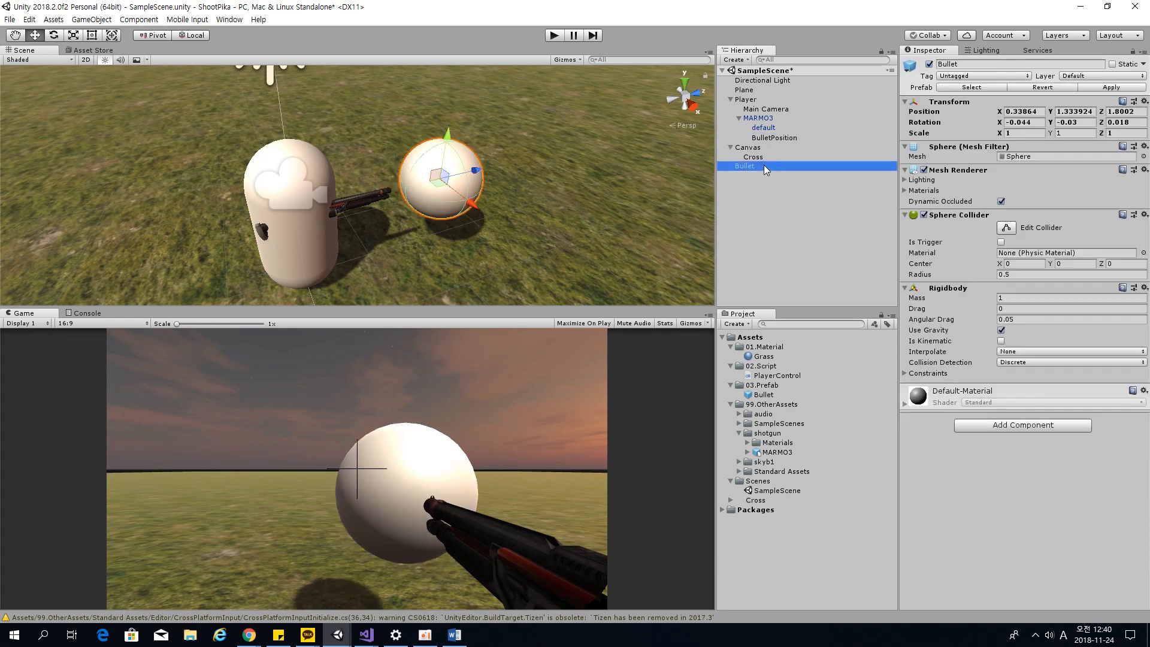
key("ctrl+z")
key("ctrl+z")
key("ctrl+z")
key("ctrl+z")
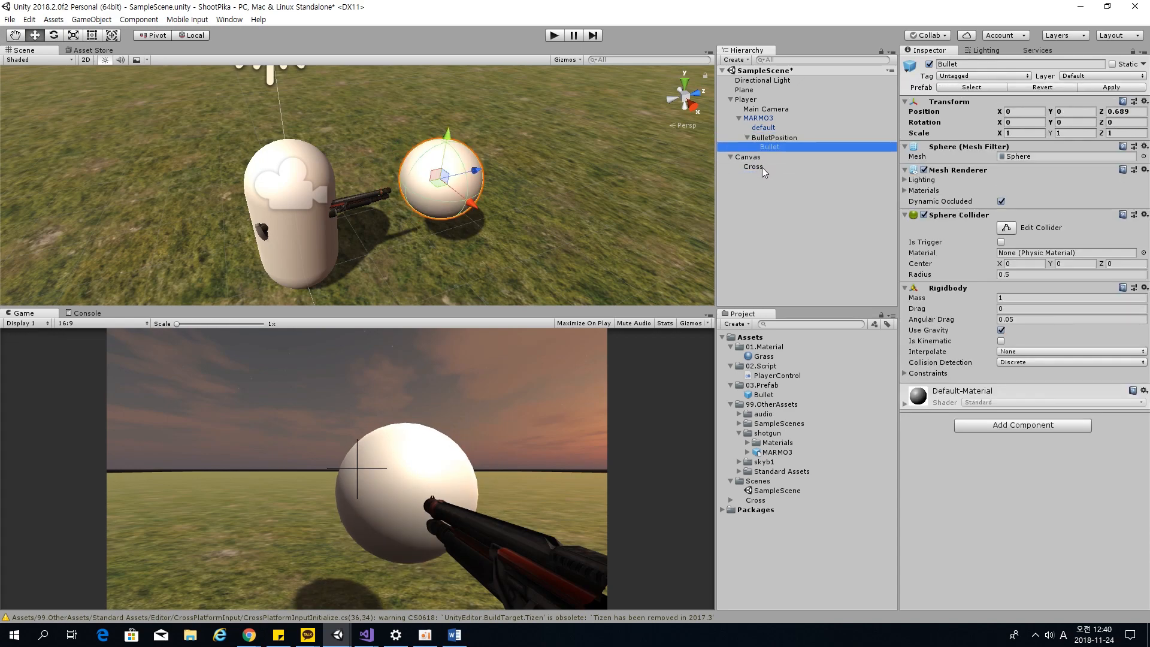
key("ctrl+z")
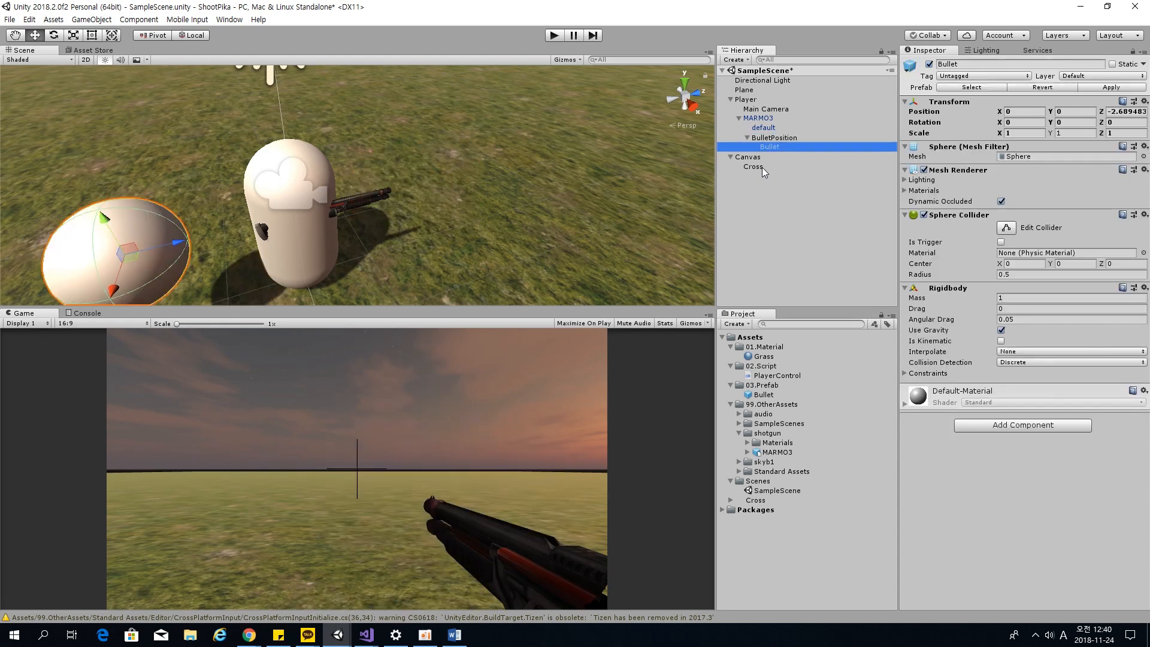
key("Delete")
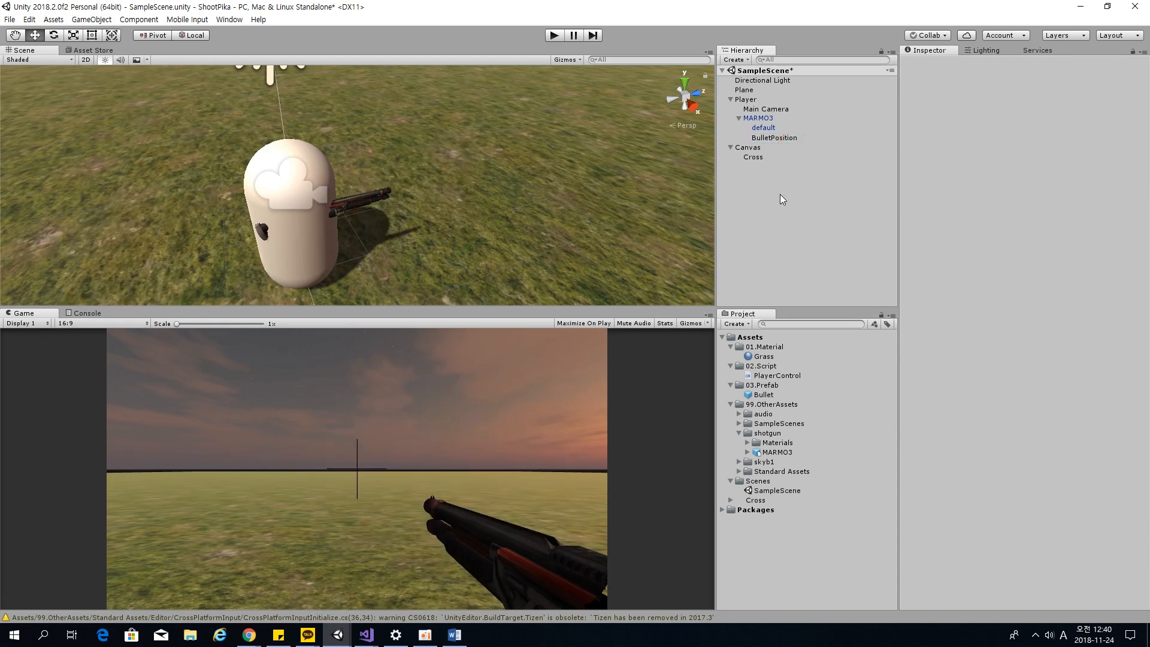
Check the Player's Bullet and Bullet Position references, and switch to Visual Studio to review the Instantiate call in PlayerControl.
left_click(820, 98)
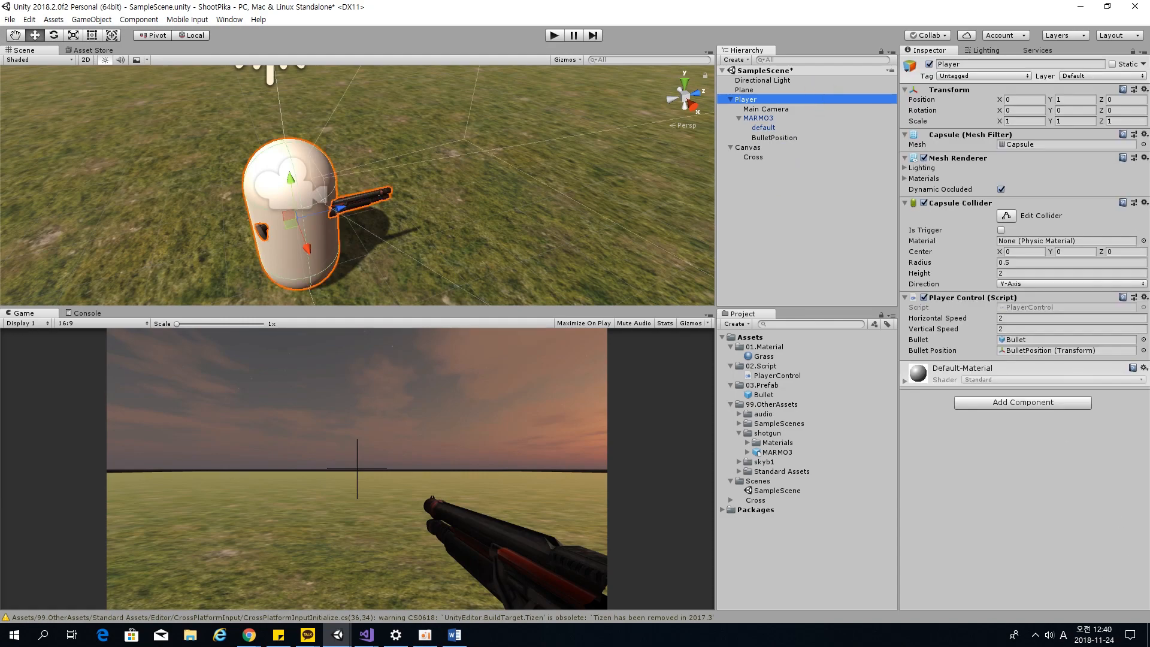
mouse_move(366, 635)
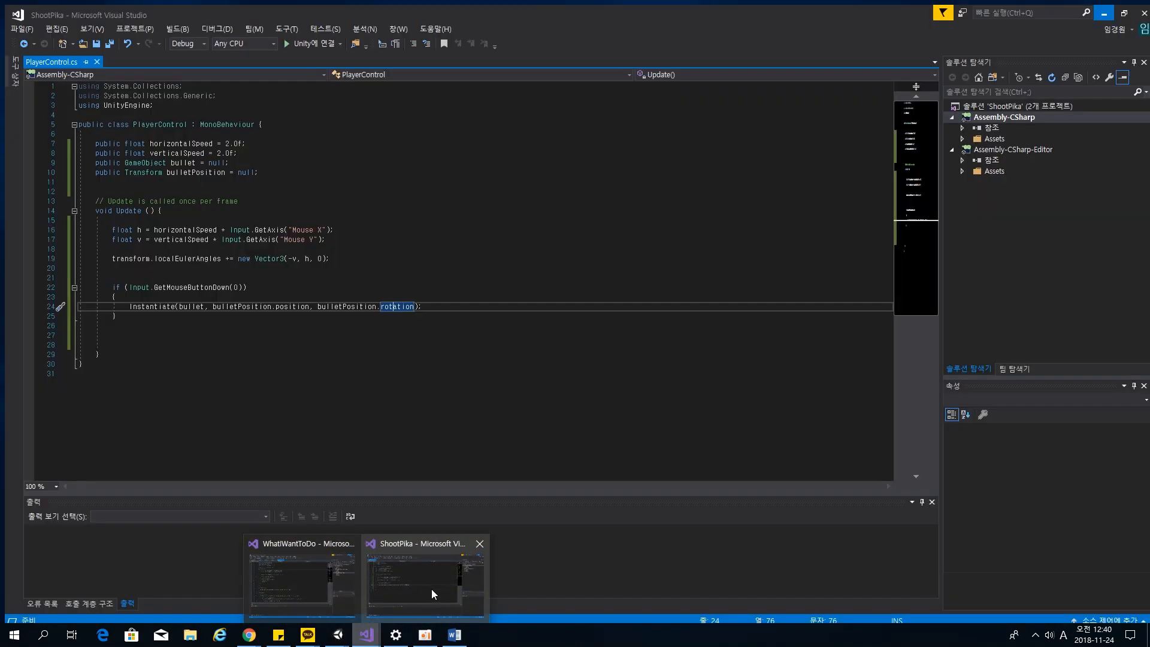
left_click(431, 594)
left_click(441, 380)
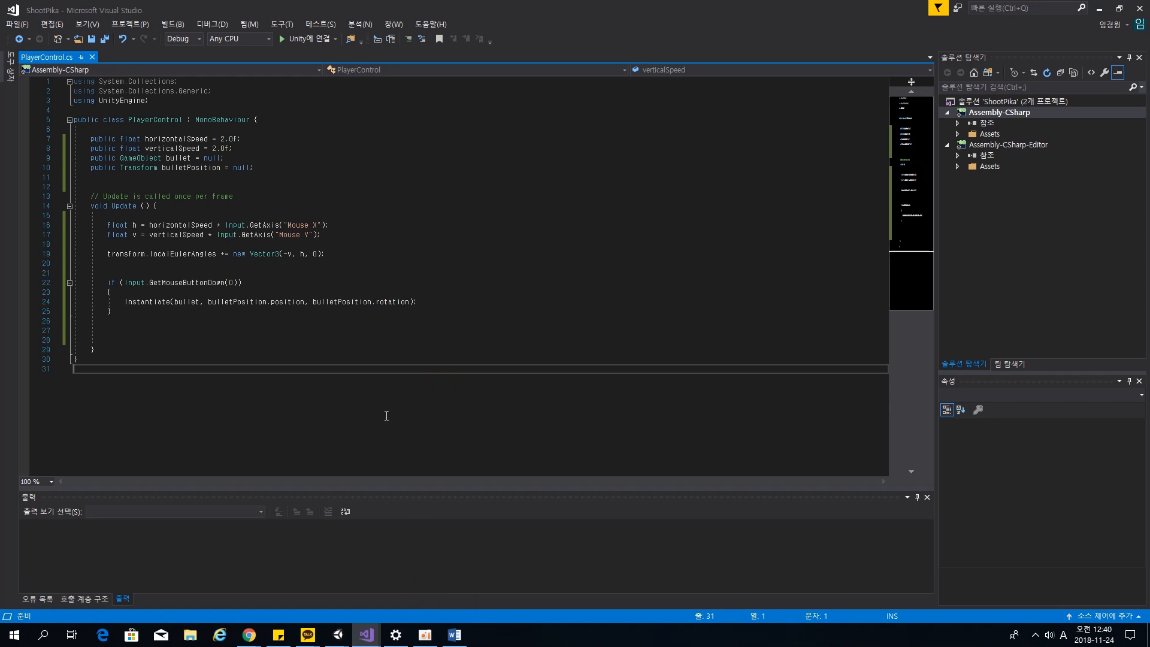
left_click(424, 636)
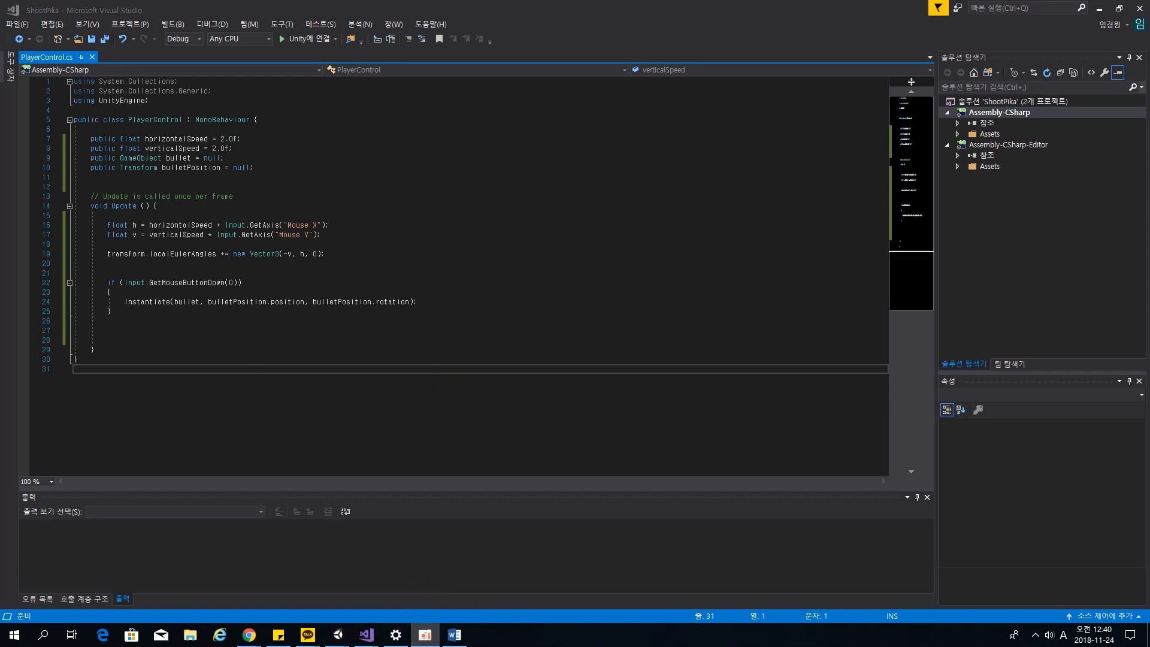